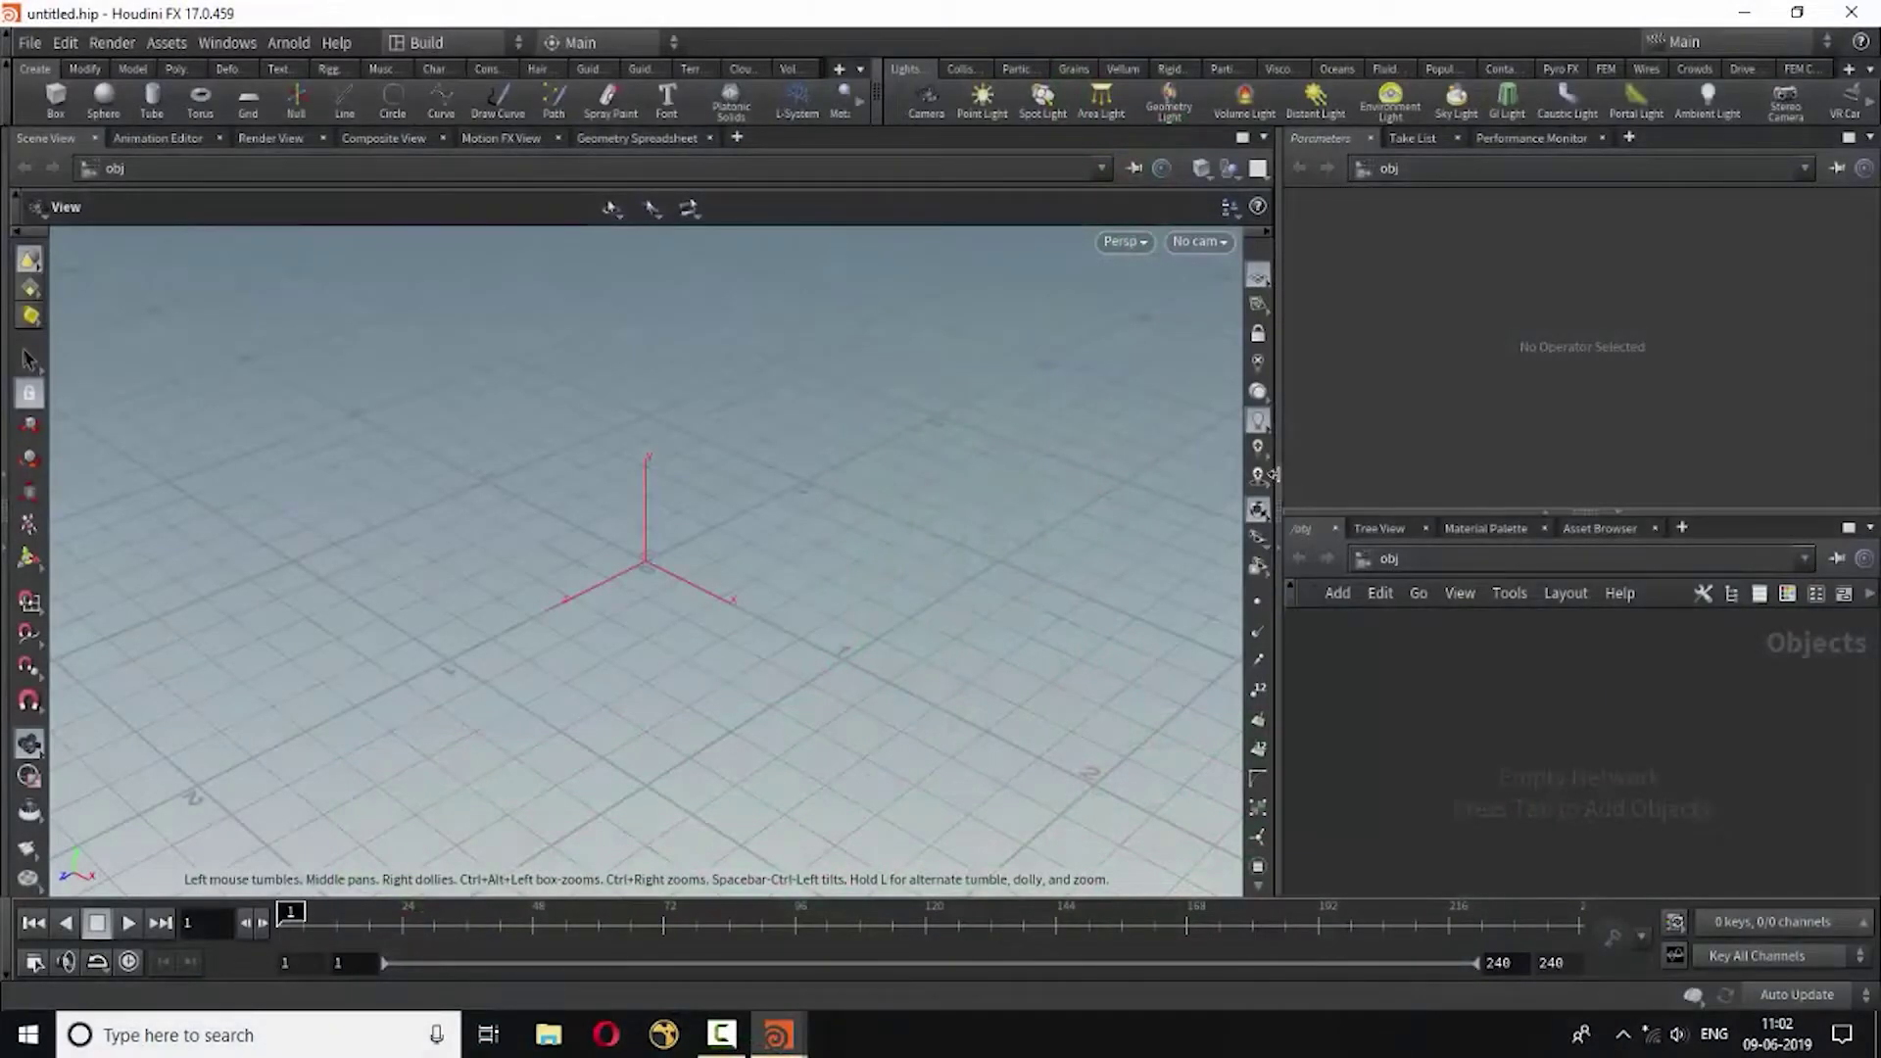
Narrow the 3D viewport and raise the Parameters/Network divider to enlarge the network editor.
left_click_drag(1280, 480, 1138, 481)
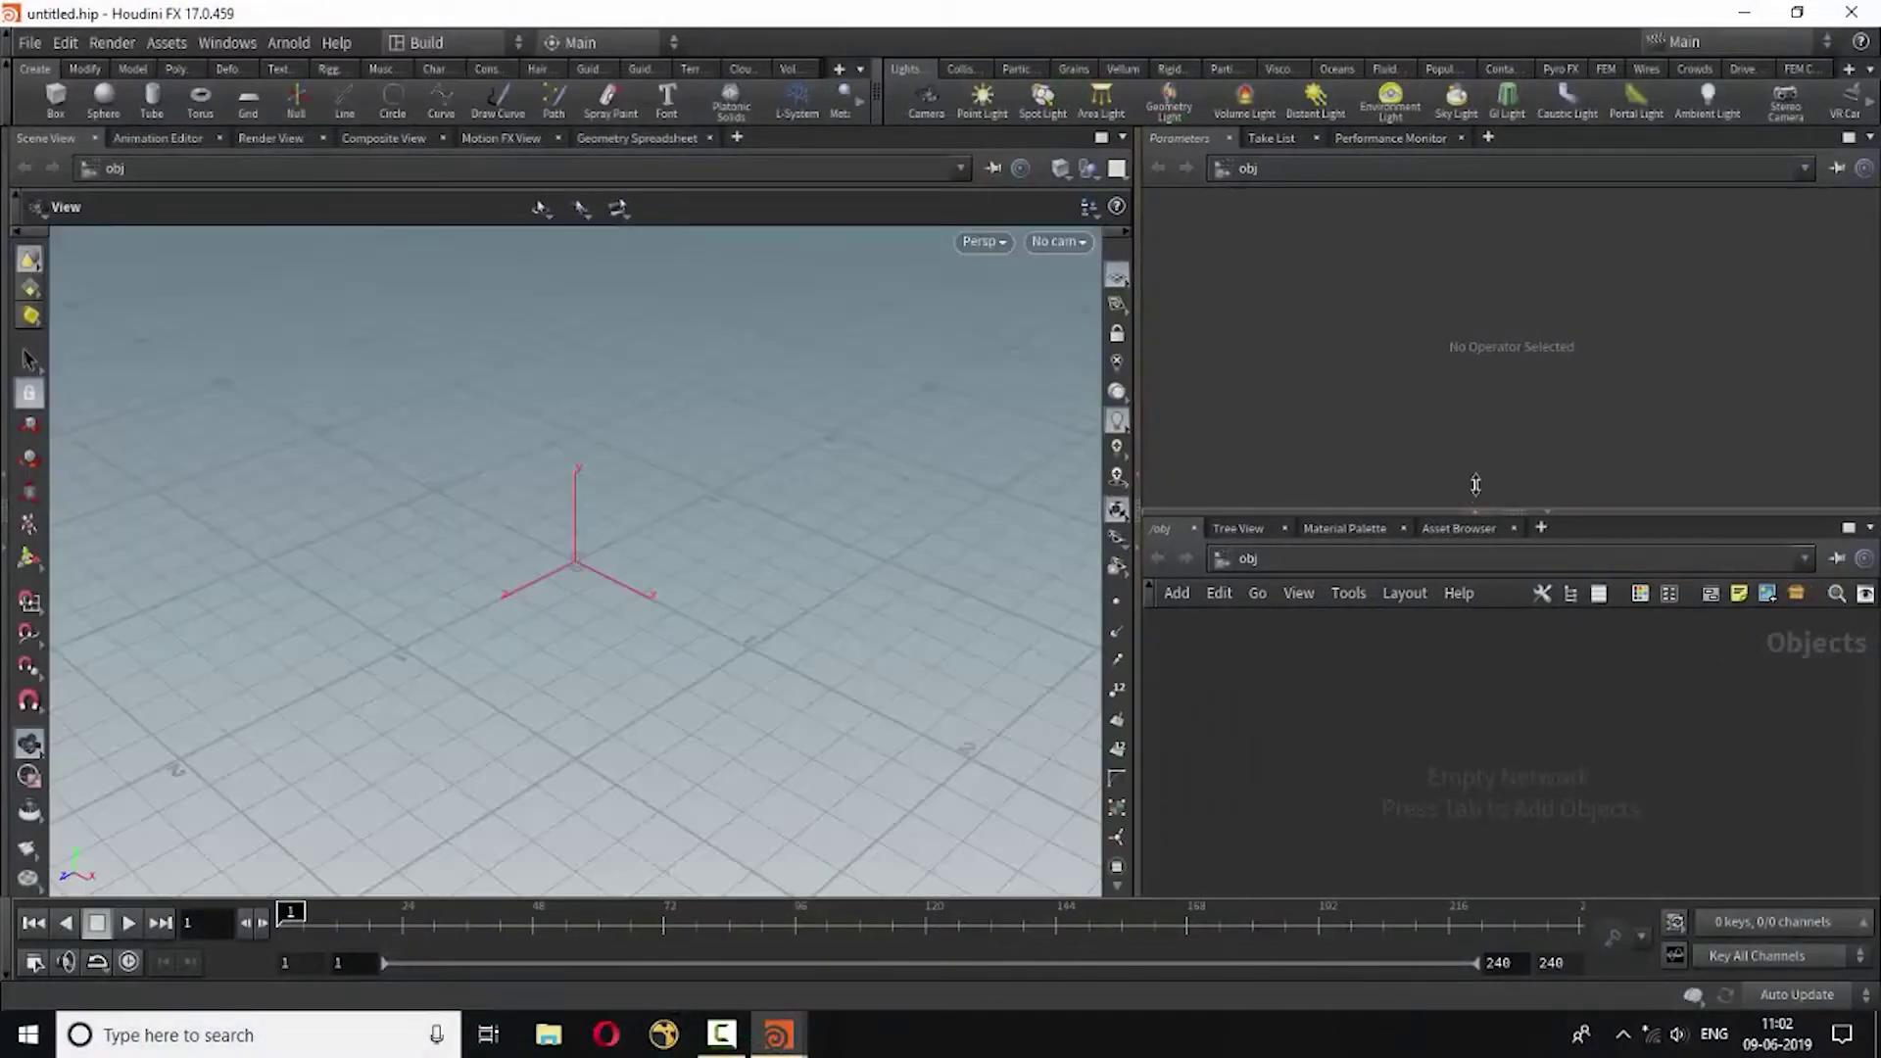
left_click_drag(1476, 485, 1476, 402)
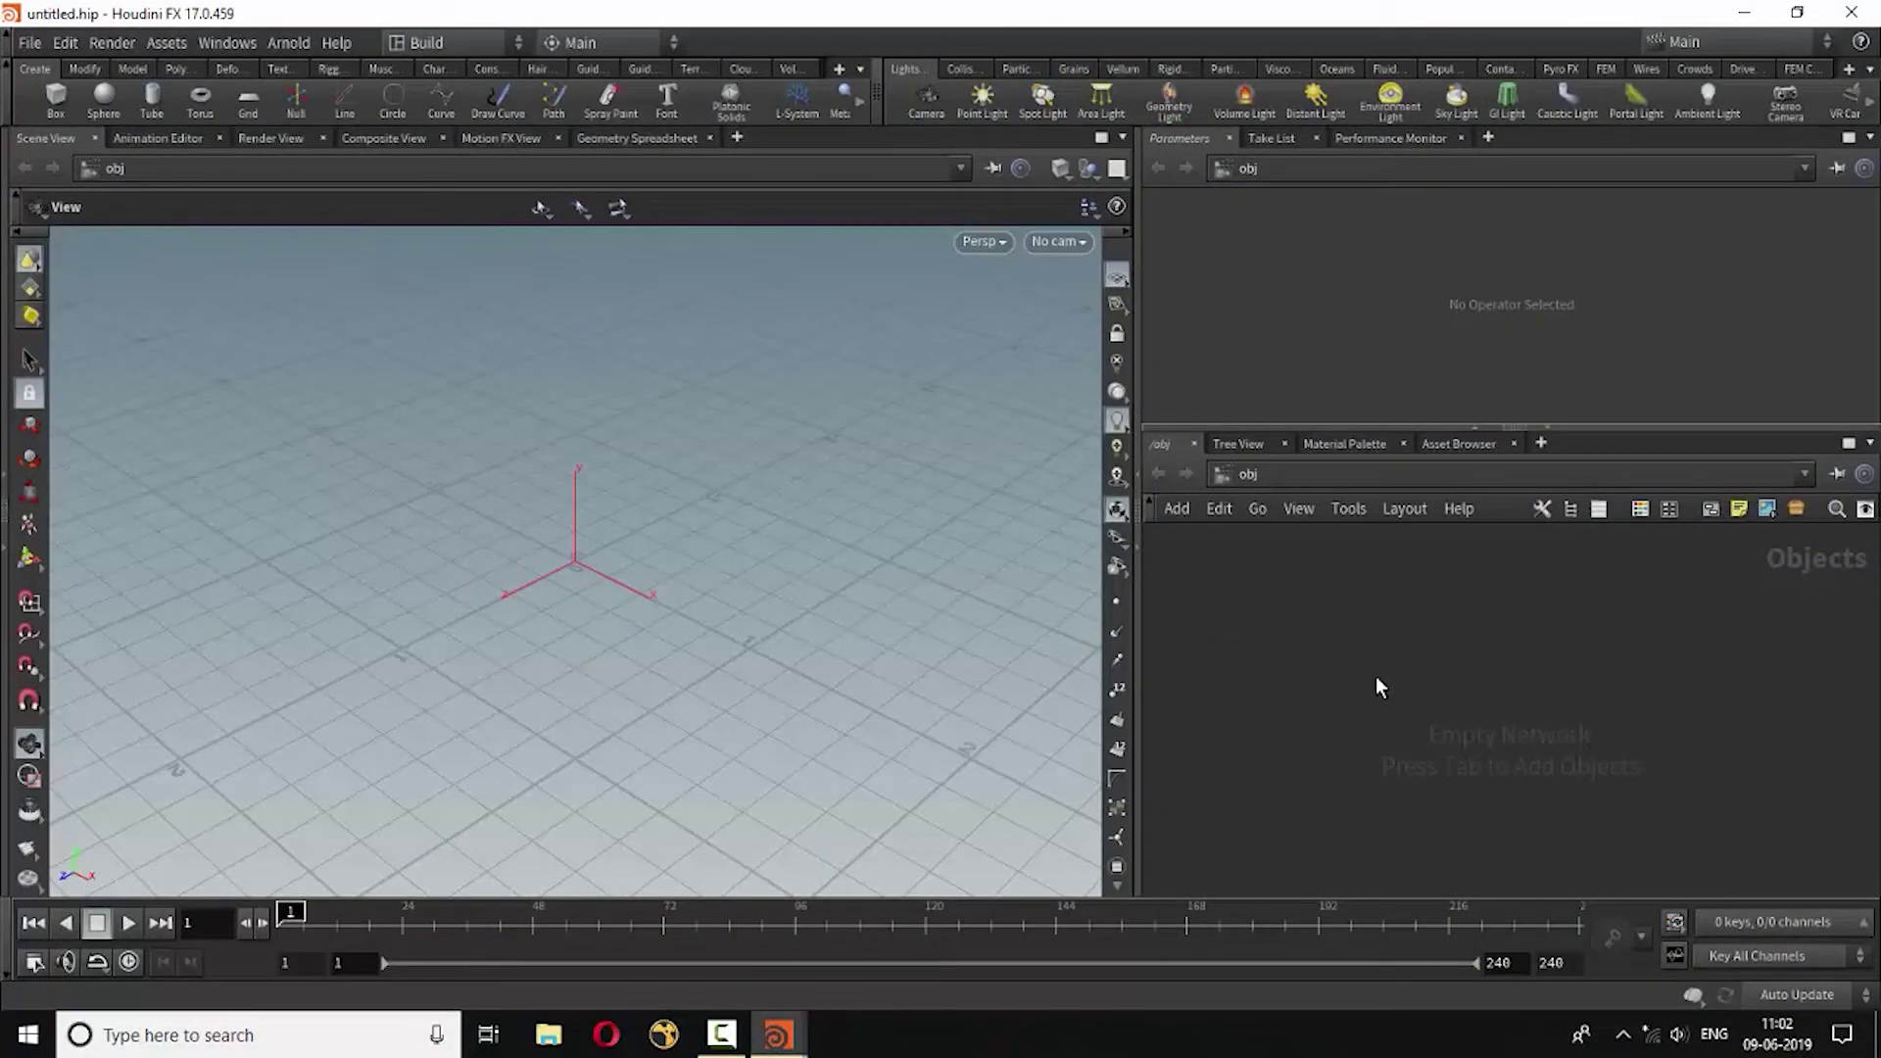
Place a Geometry object, rename it from geo1 to Angel, and dive into its network.
key("Tab")
type("test")
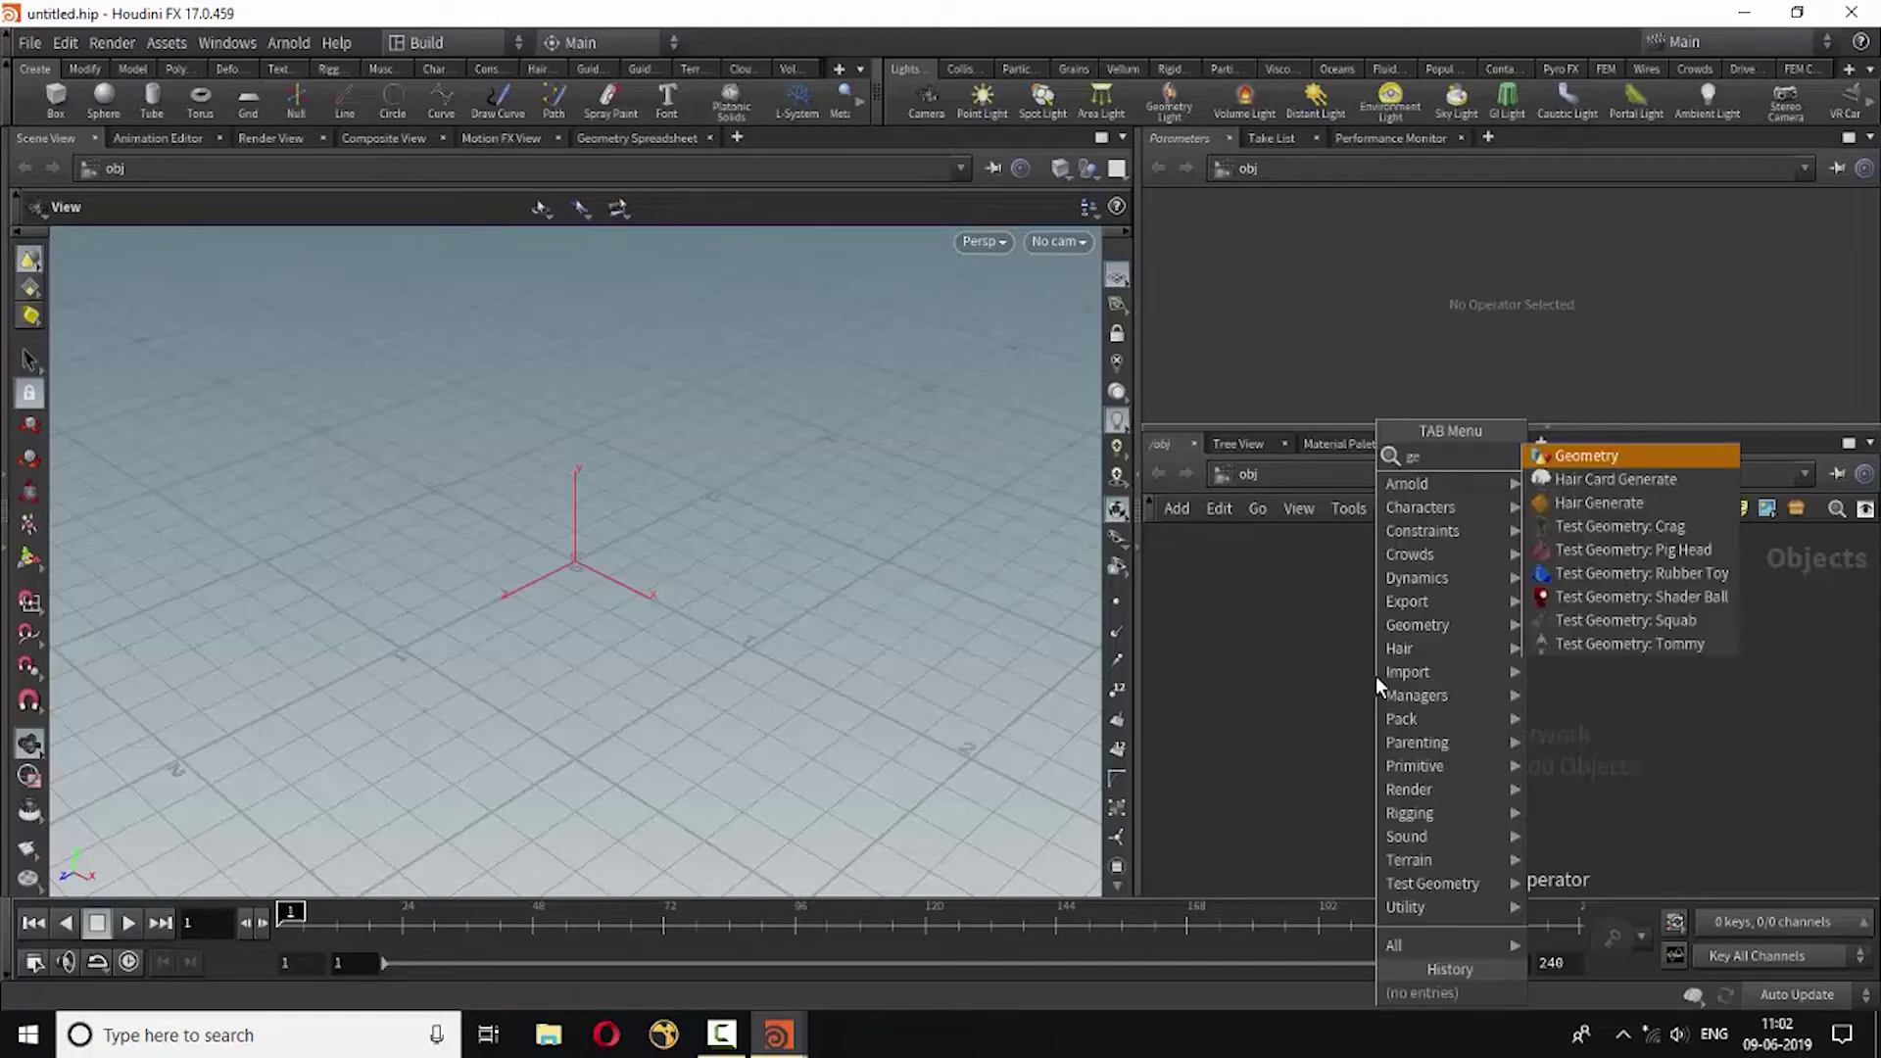
key("Escape")
left_click(1456, 647)
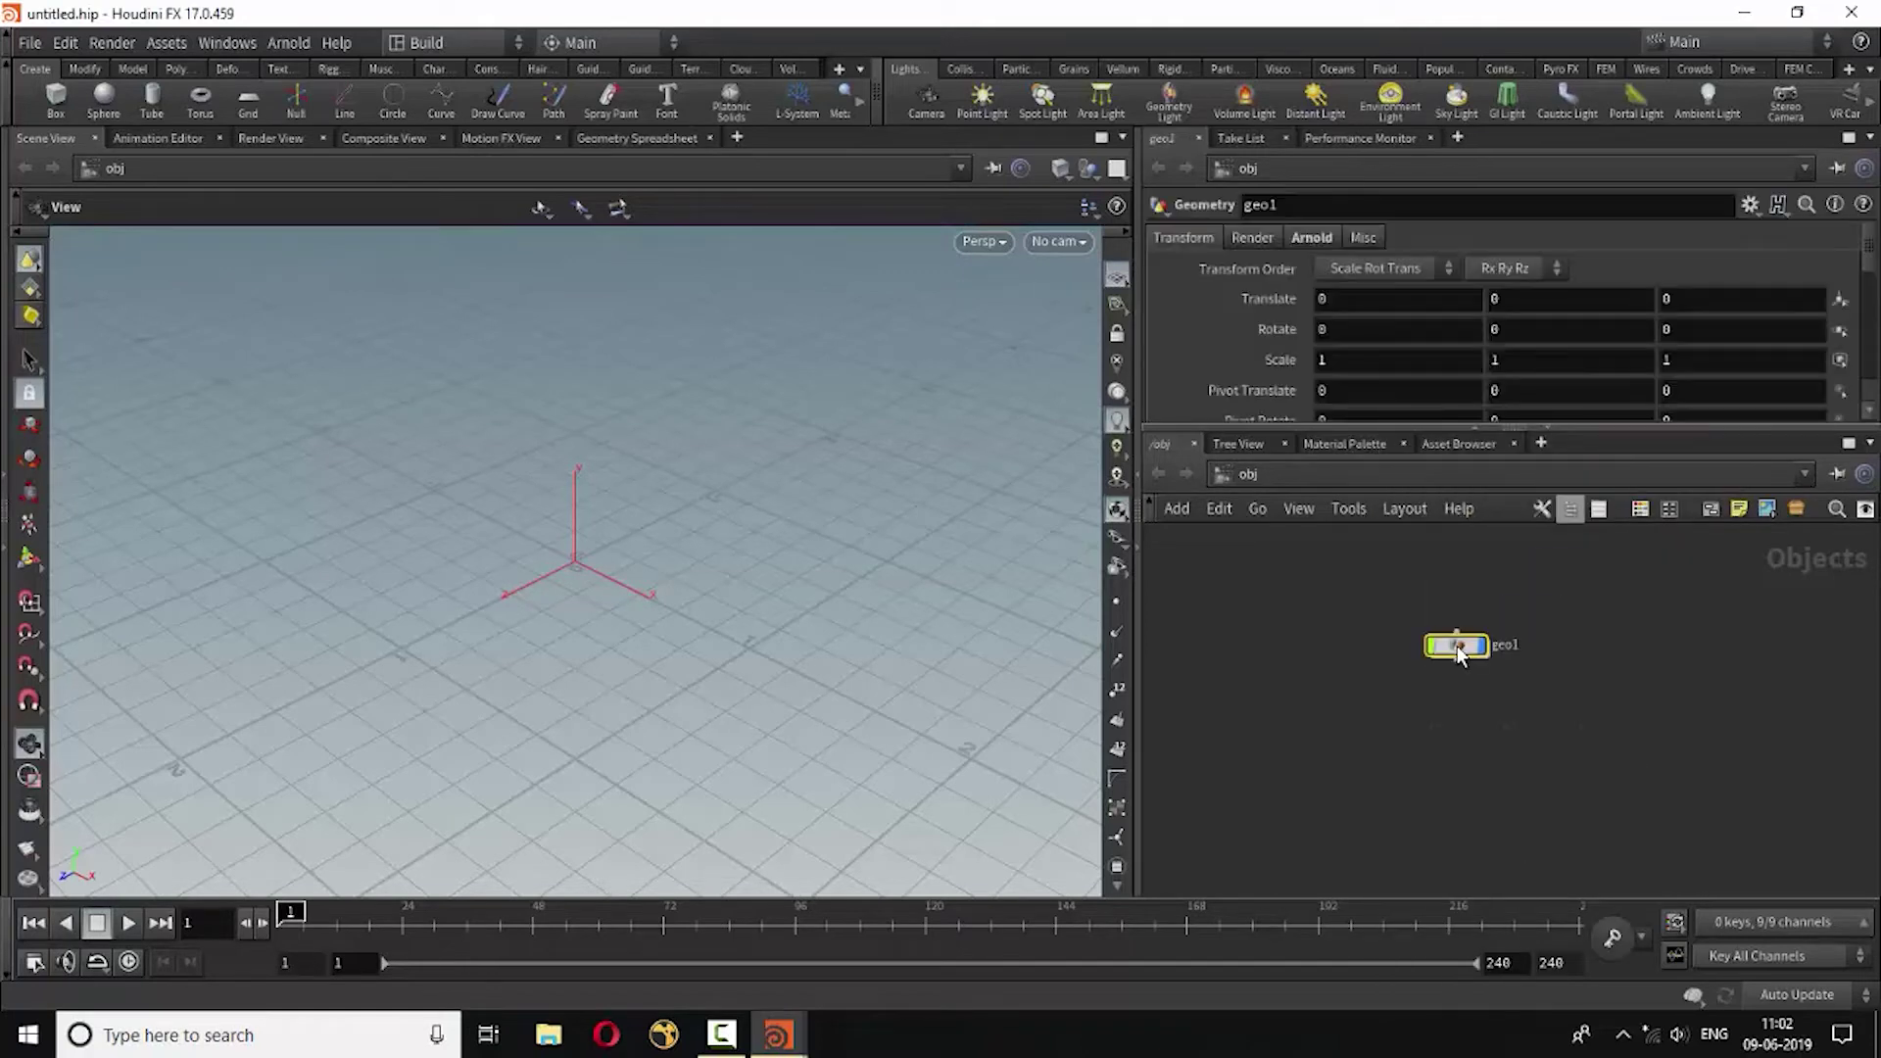
double_click(1528, 650)
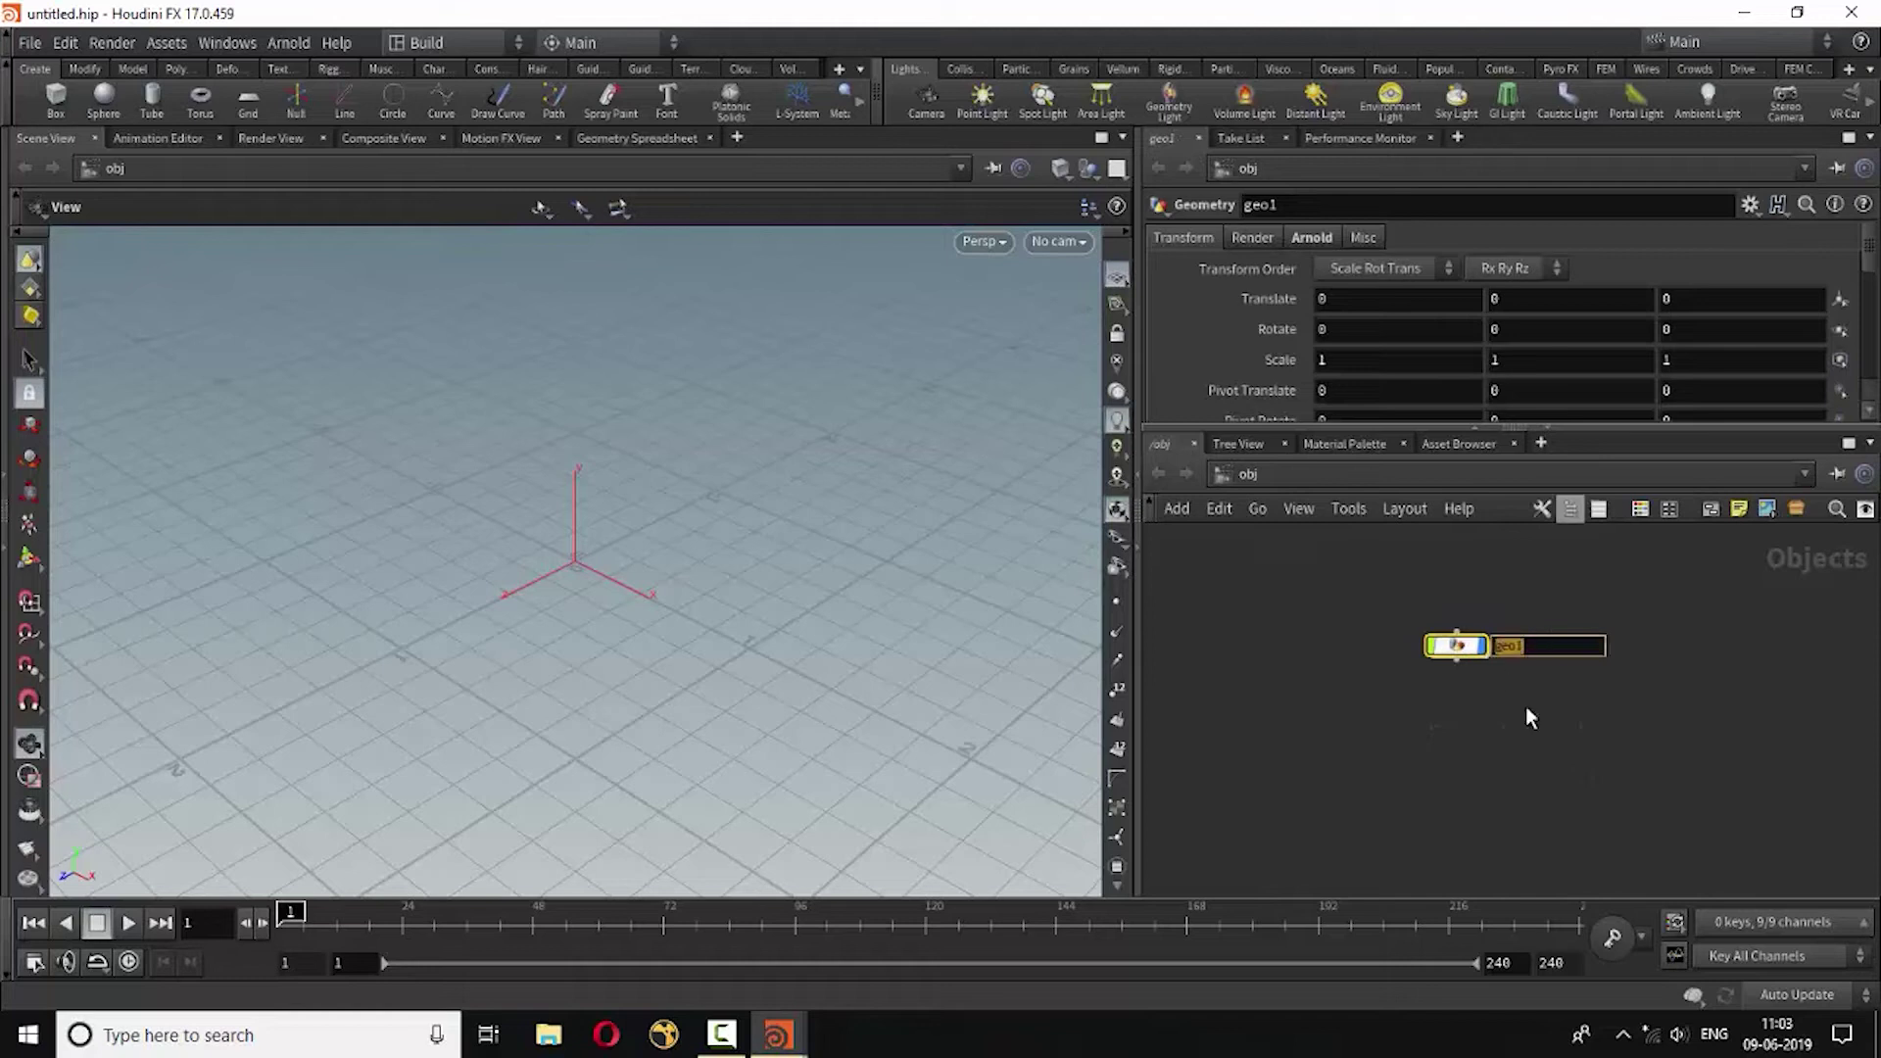
type("Ang")
type("el")
key("Return")
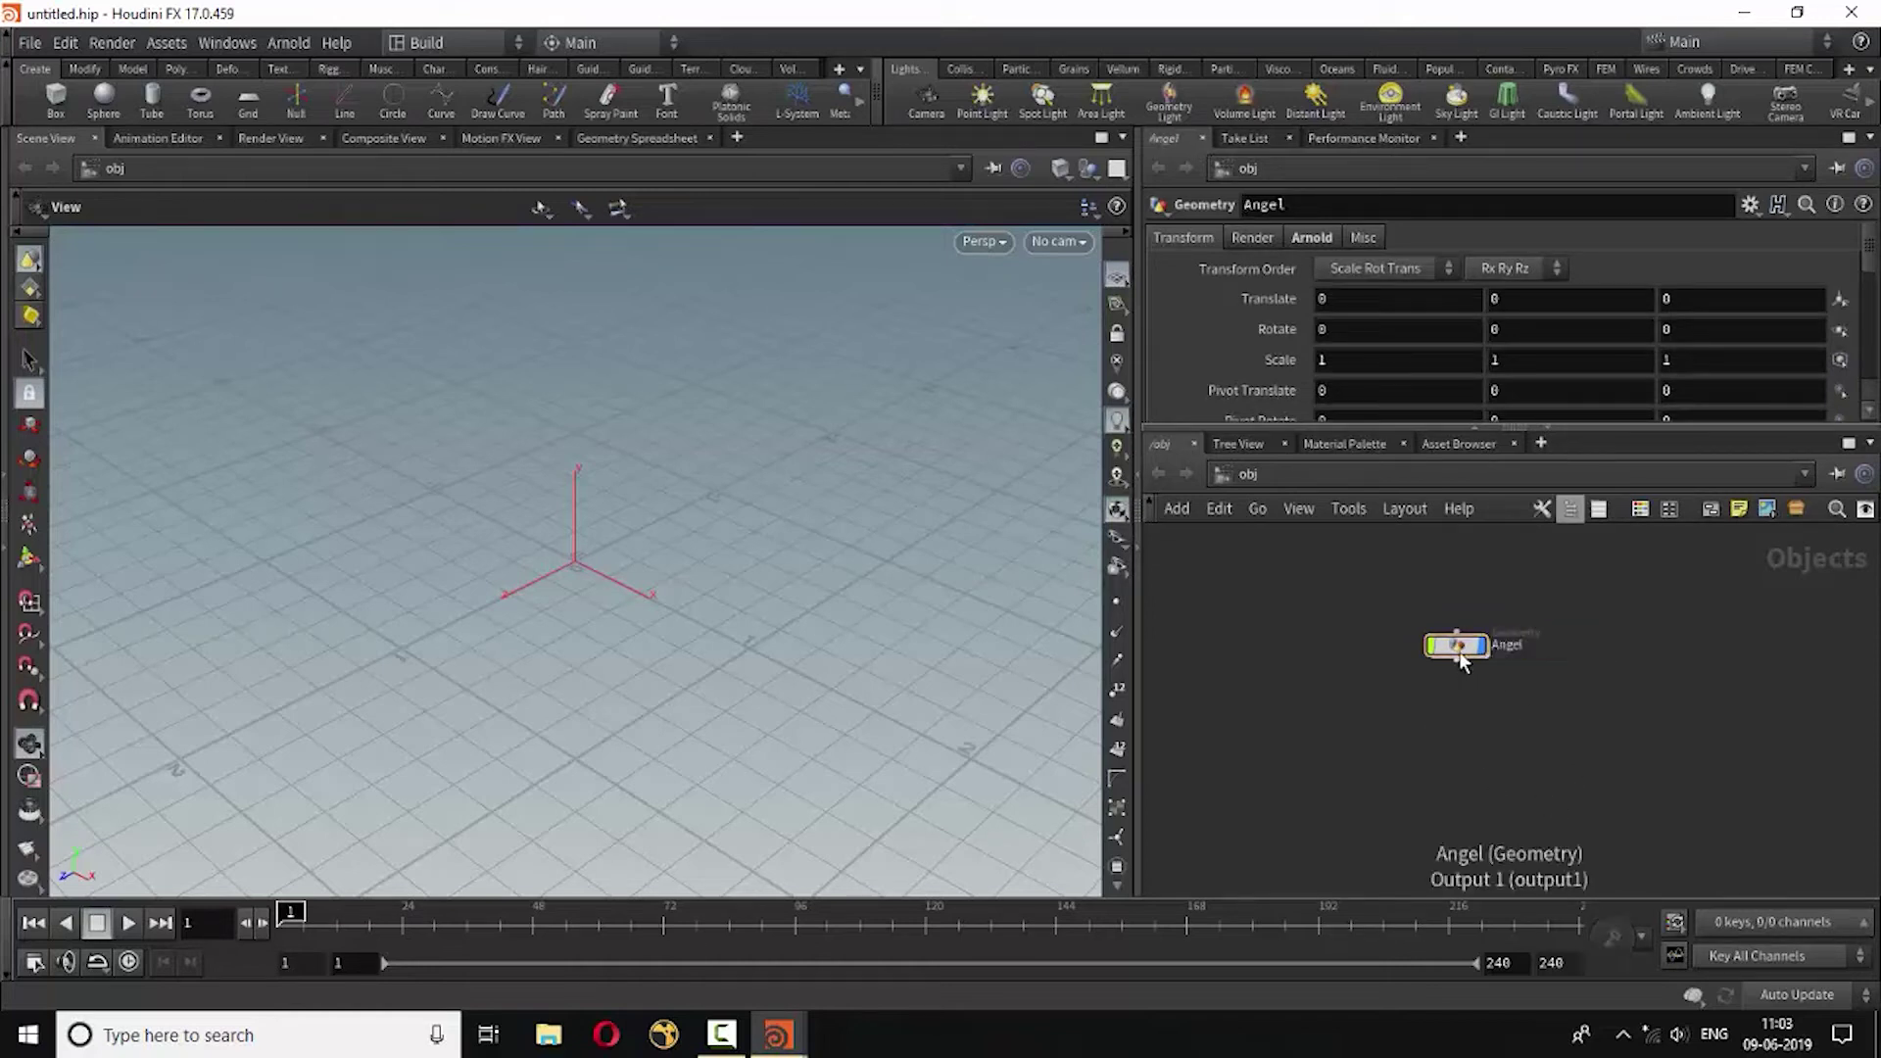
double_click(1457, 646)
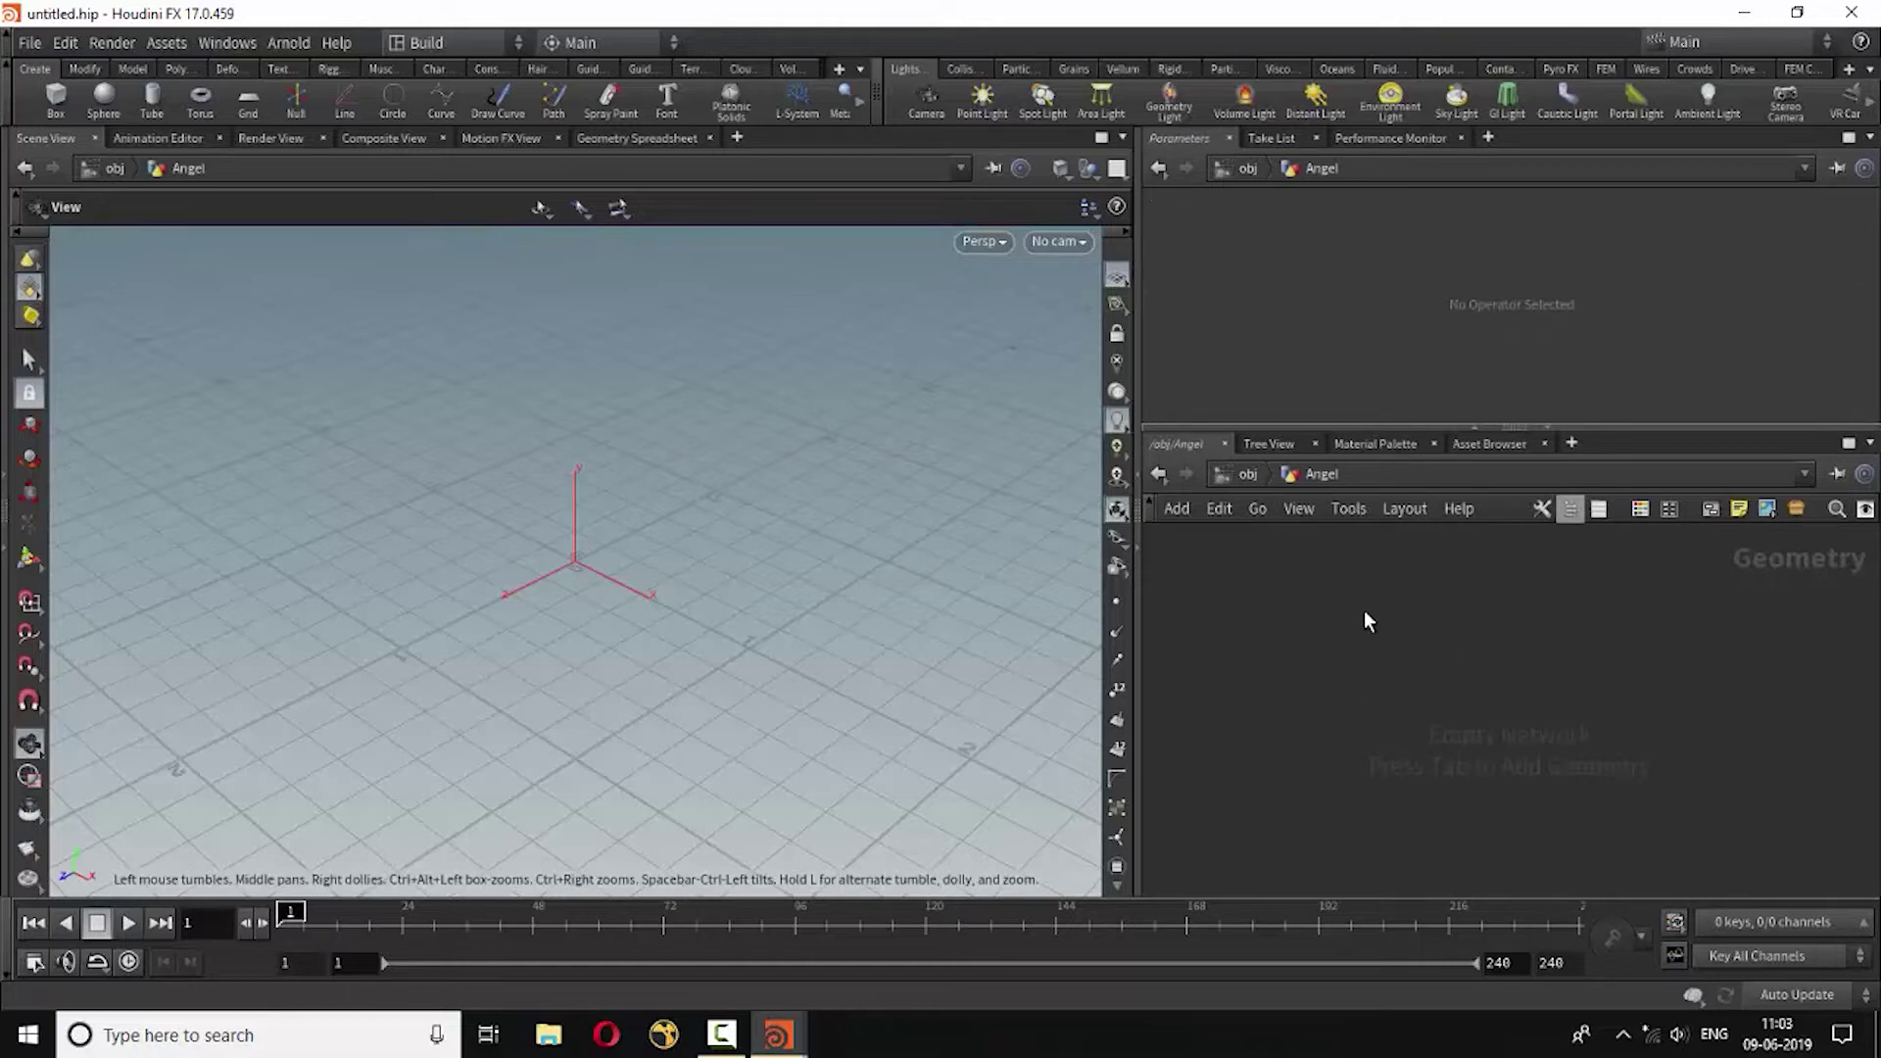
Add a File node inside the Angel network.
key("Tab")
type("fil")
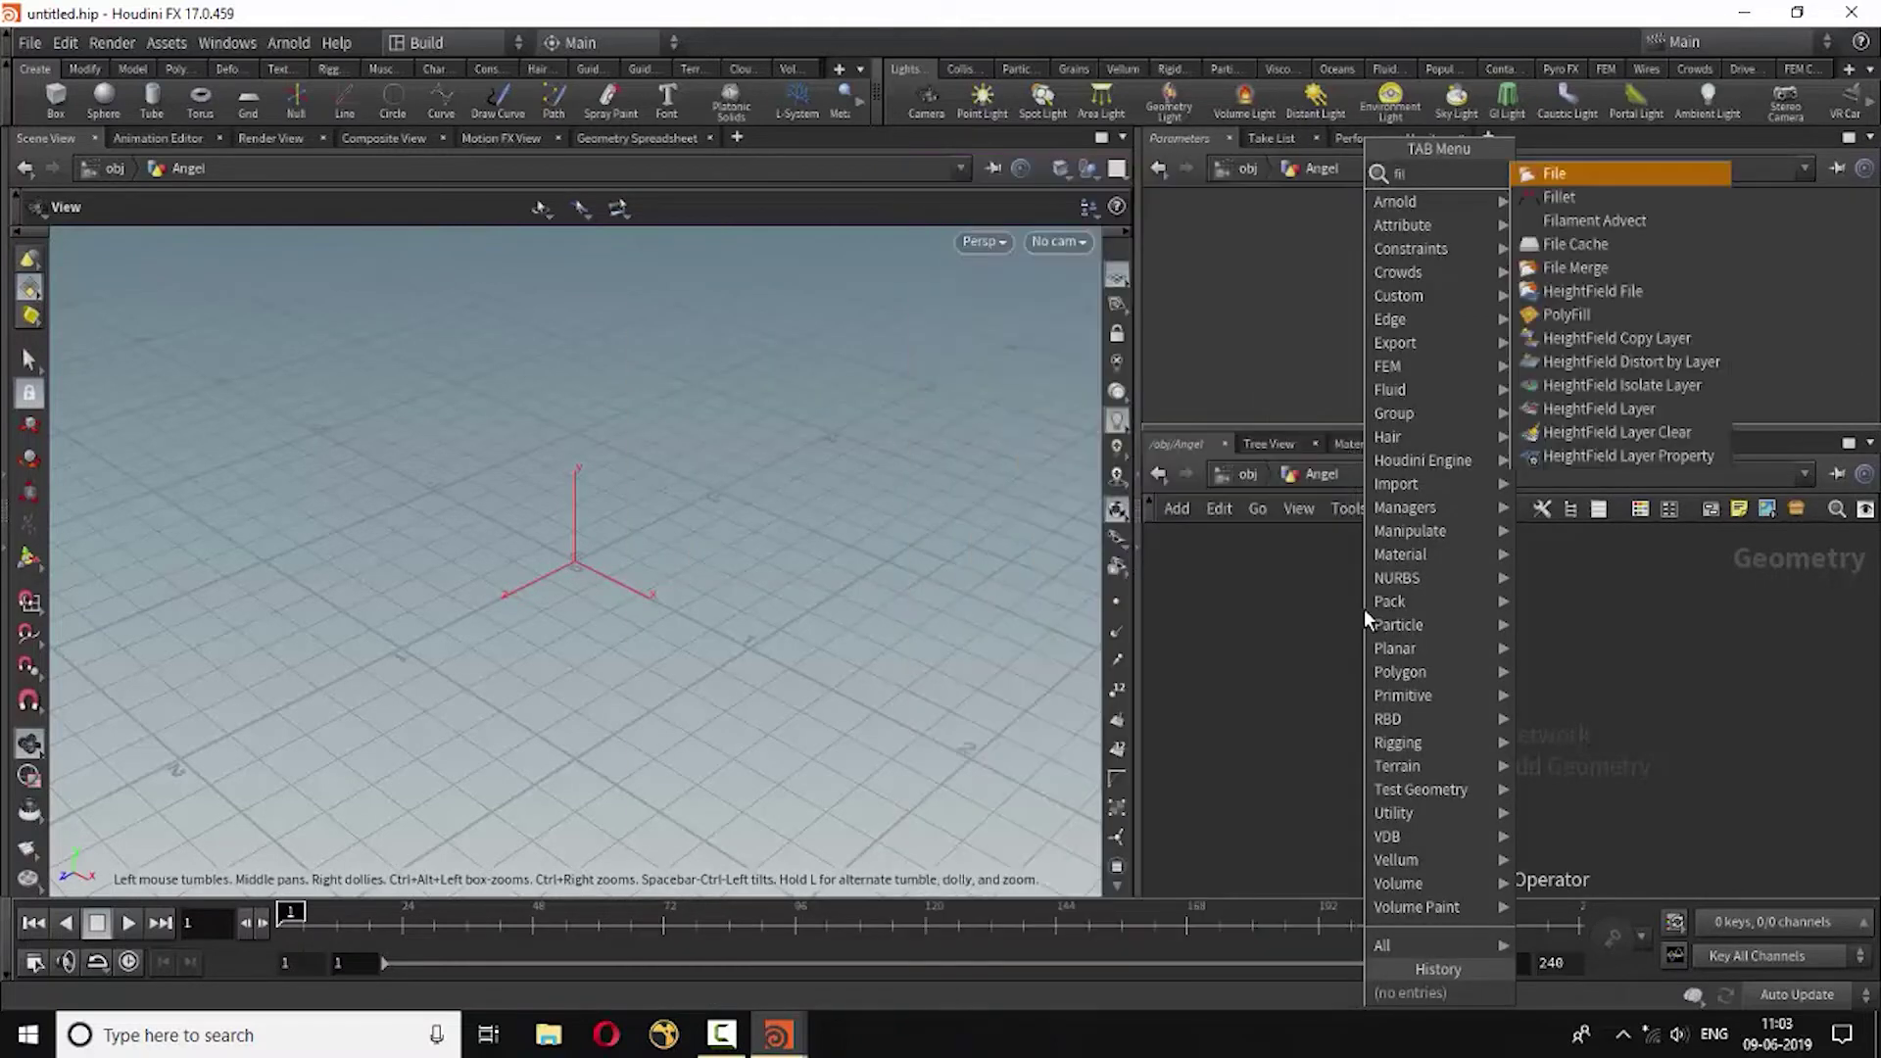
type("e")
left_click(1548, 175)
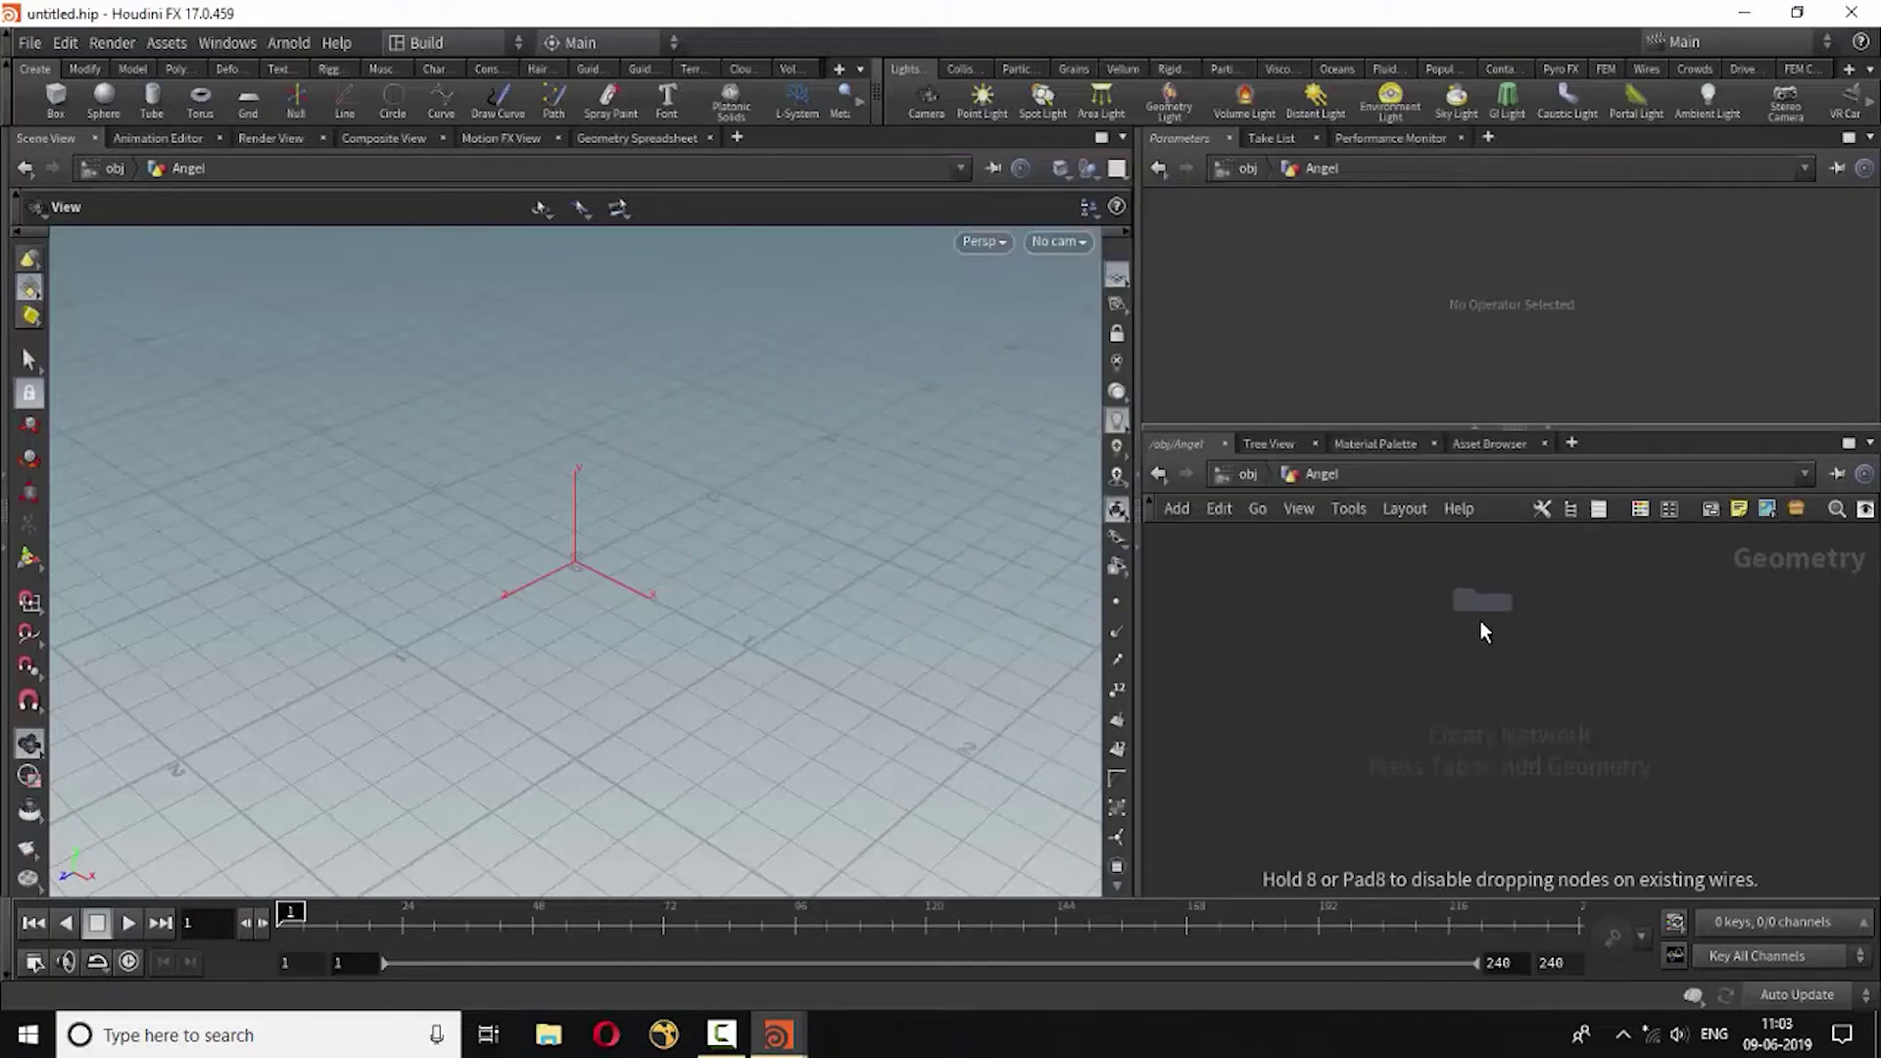
left_click(1480, 622)
scroll(1480, 635, "up", 3)
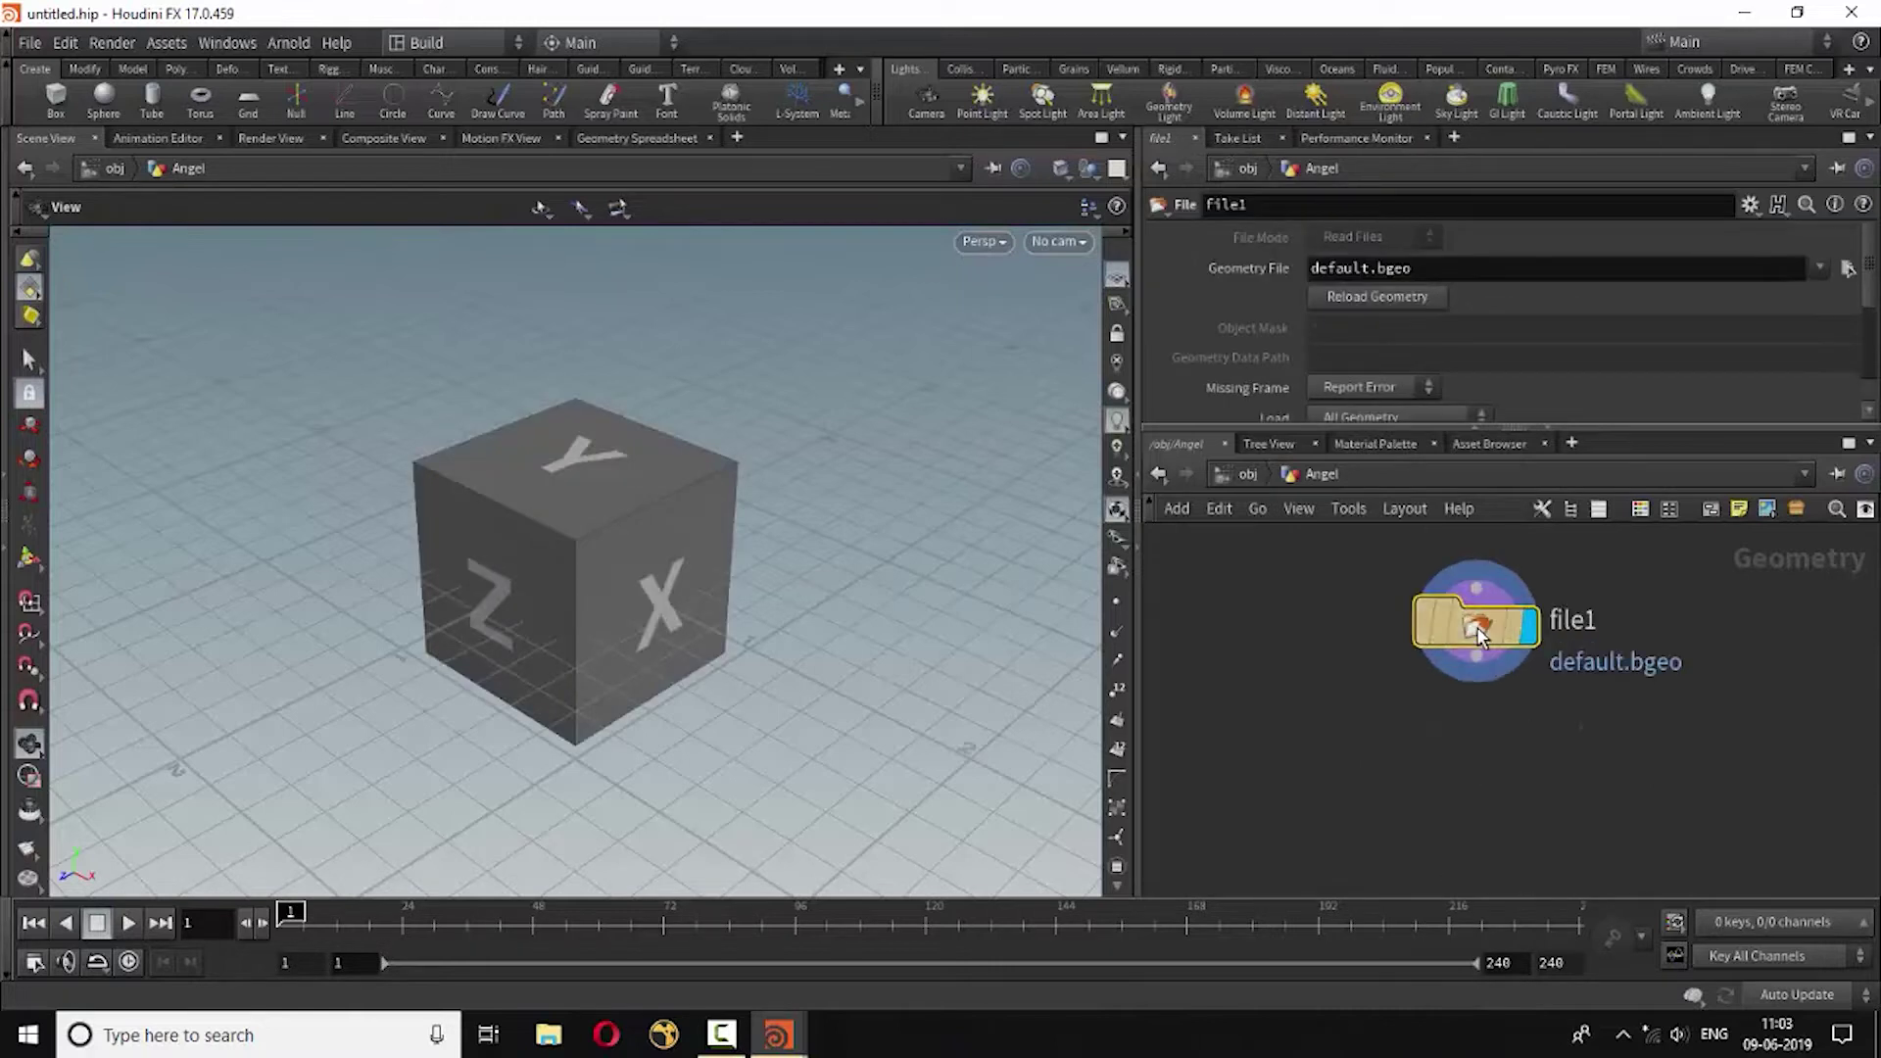
Load Alucy.obj from the Downloads AngelLucy folder as the File node's geometry.
left_click(1848, 270)
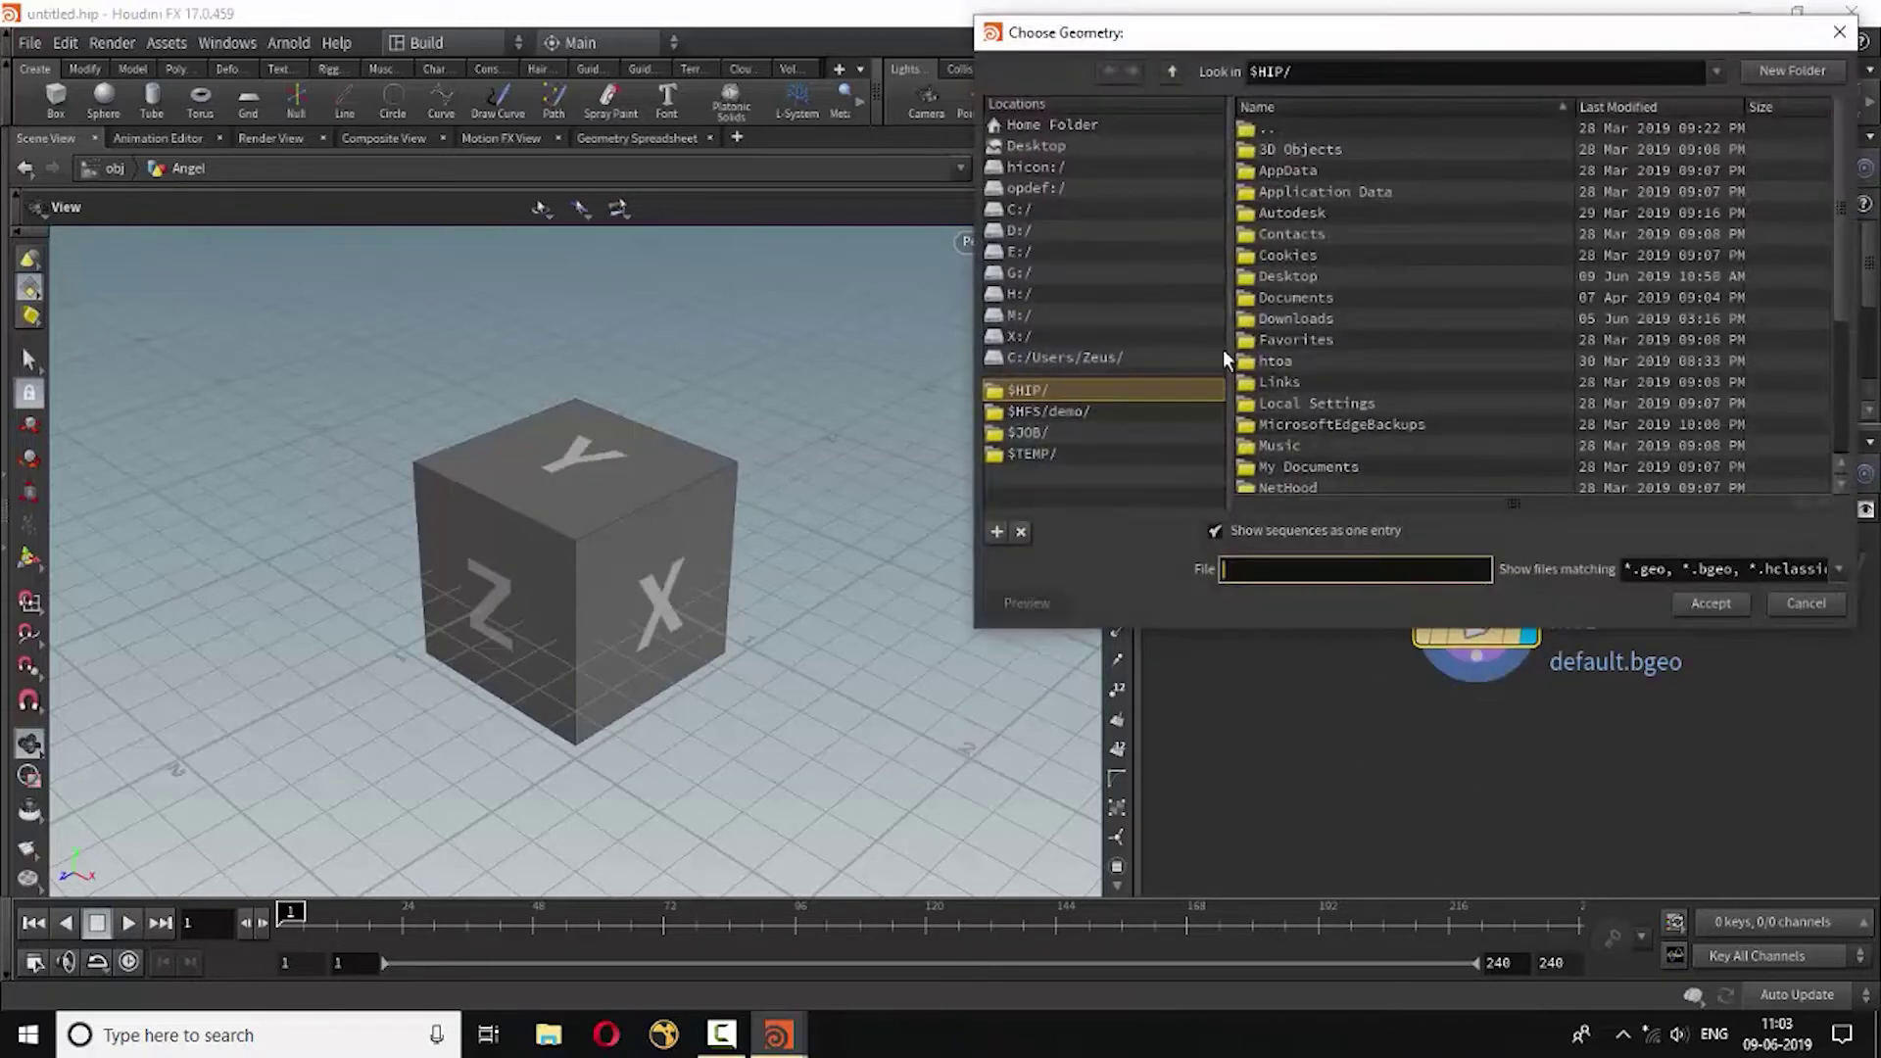
left_click_drag(1338, 49, 927, 67)
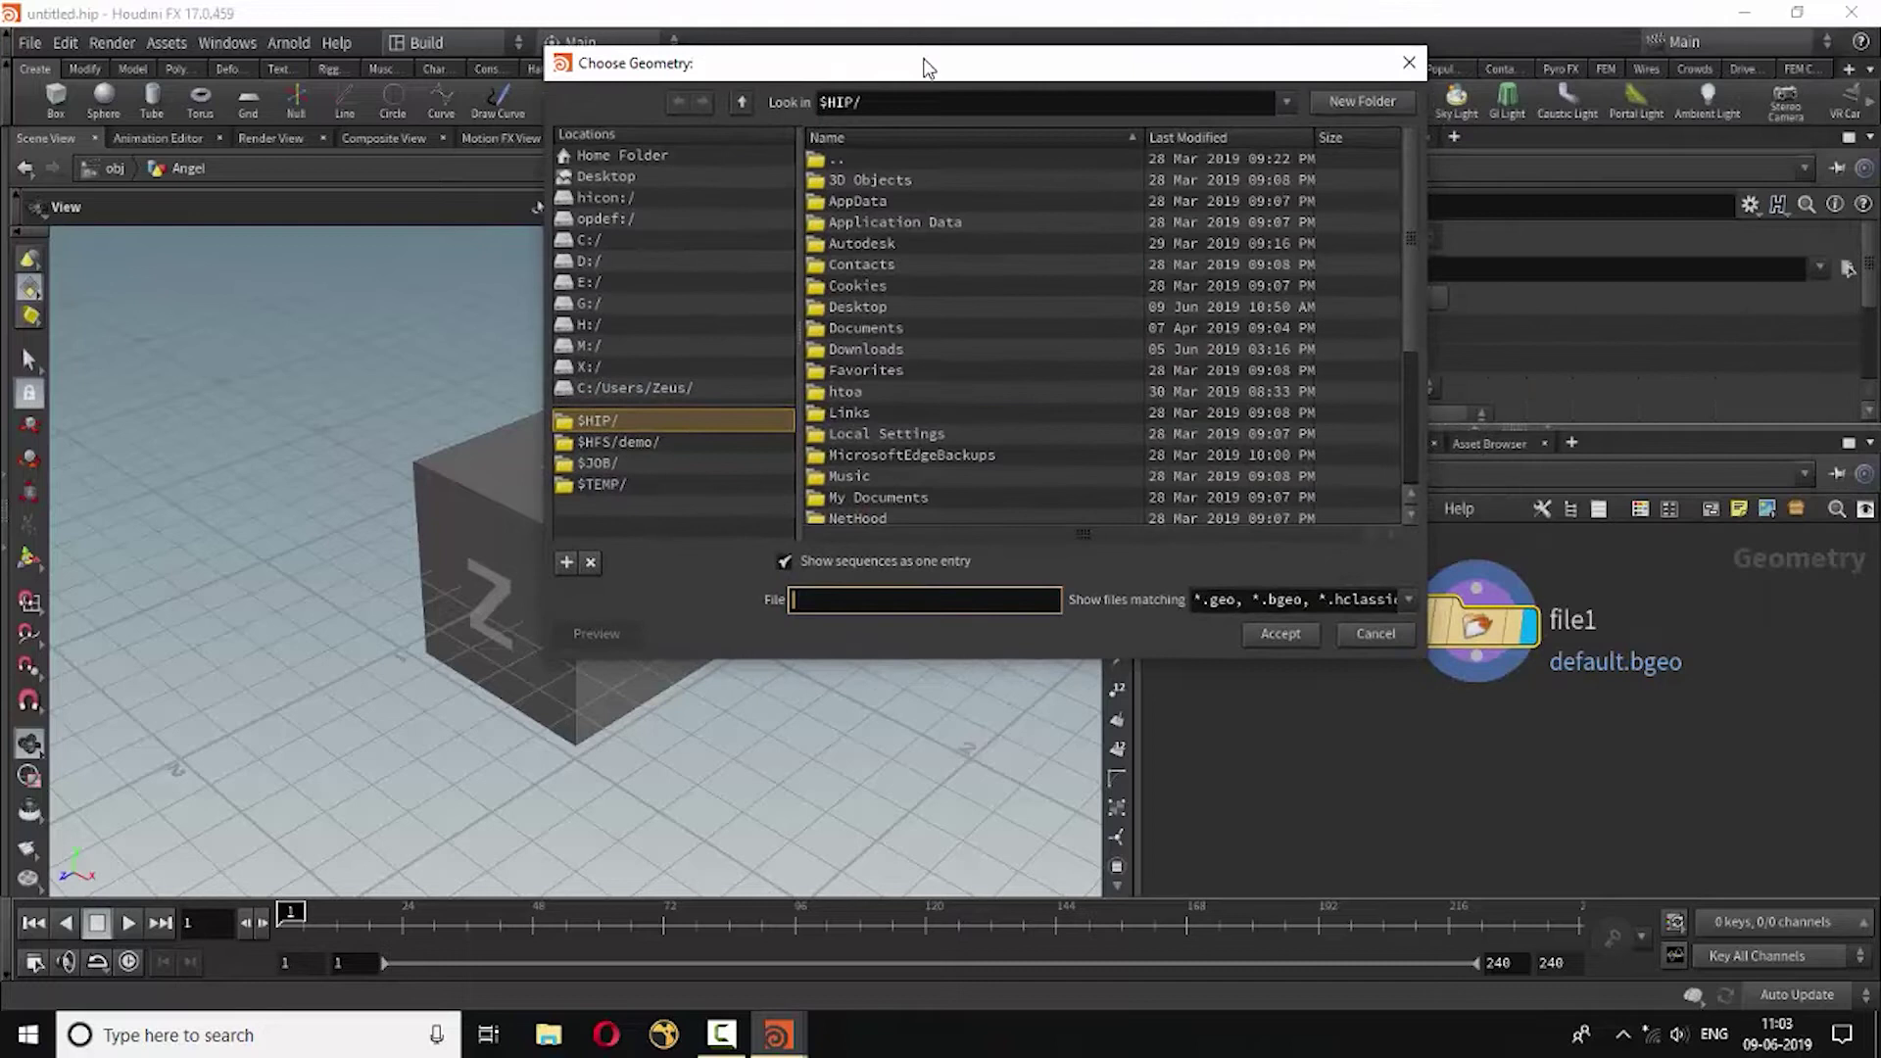
left_click(673, 388)
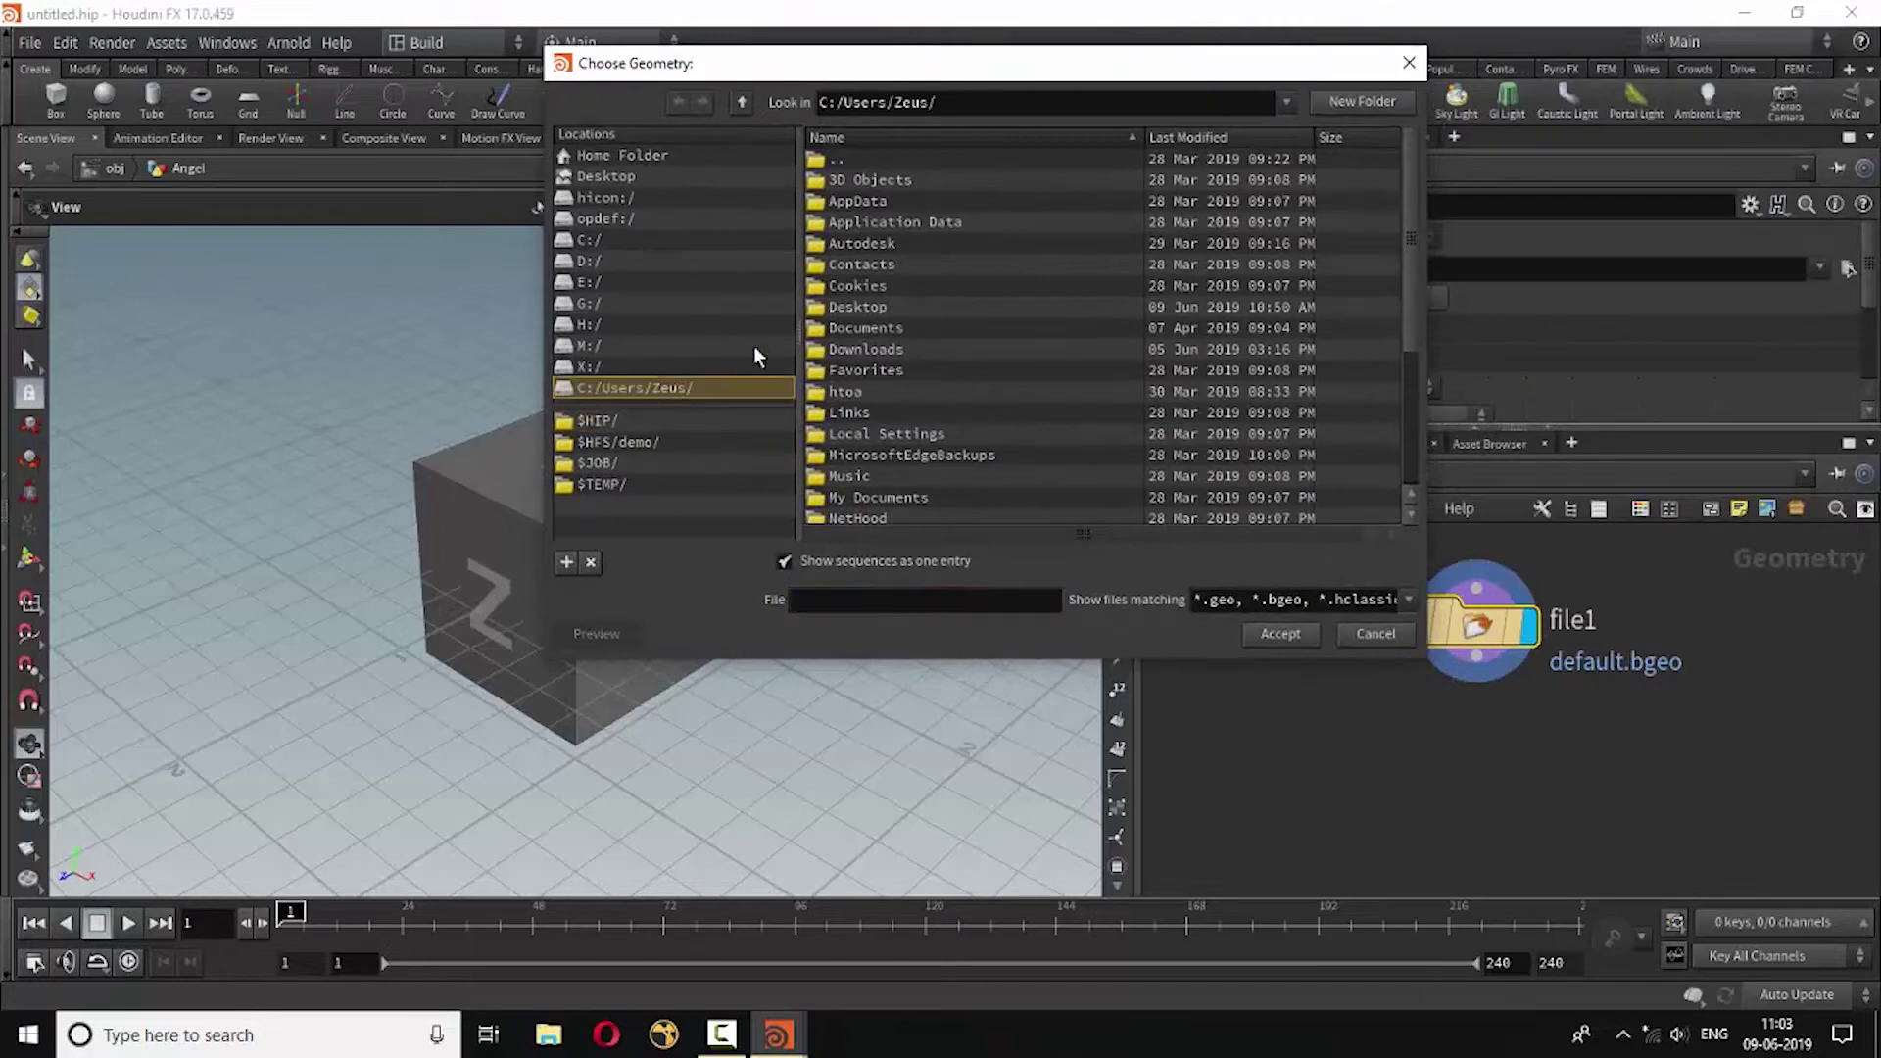
double_click(862, 348)
double_click(955, 178)
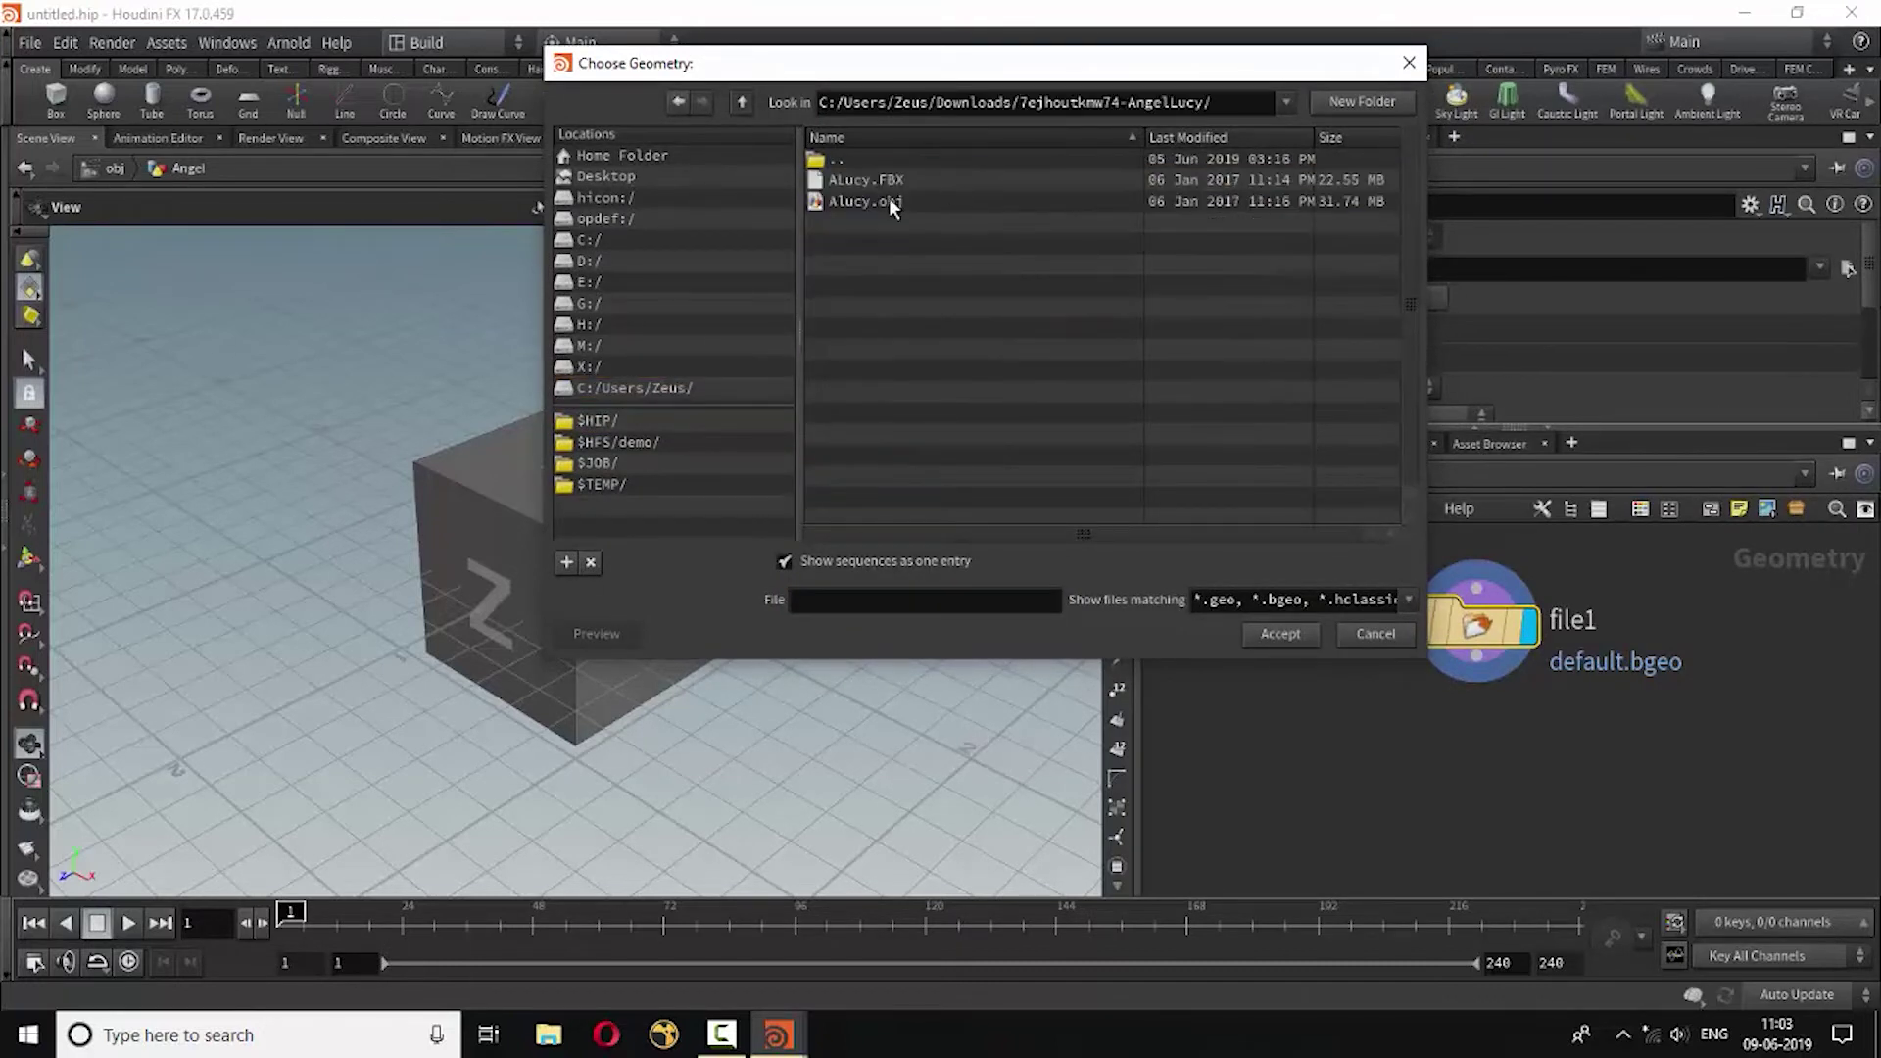
left_click(878, 202)
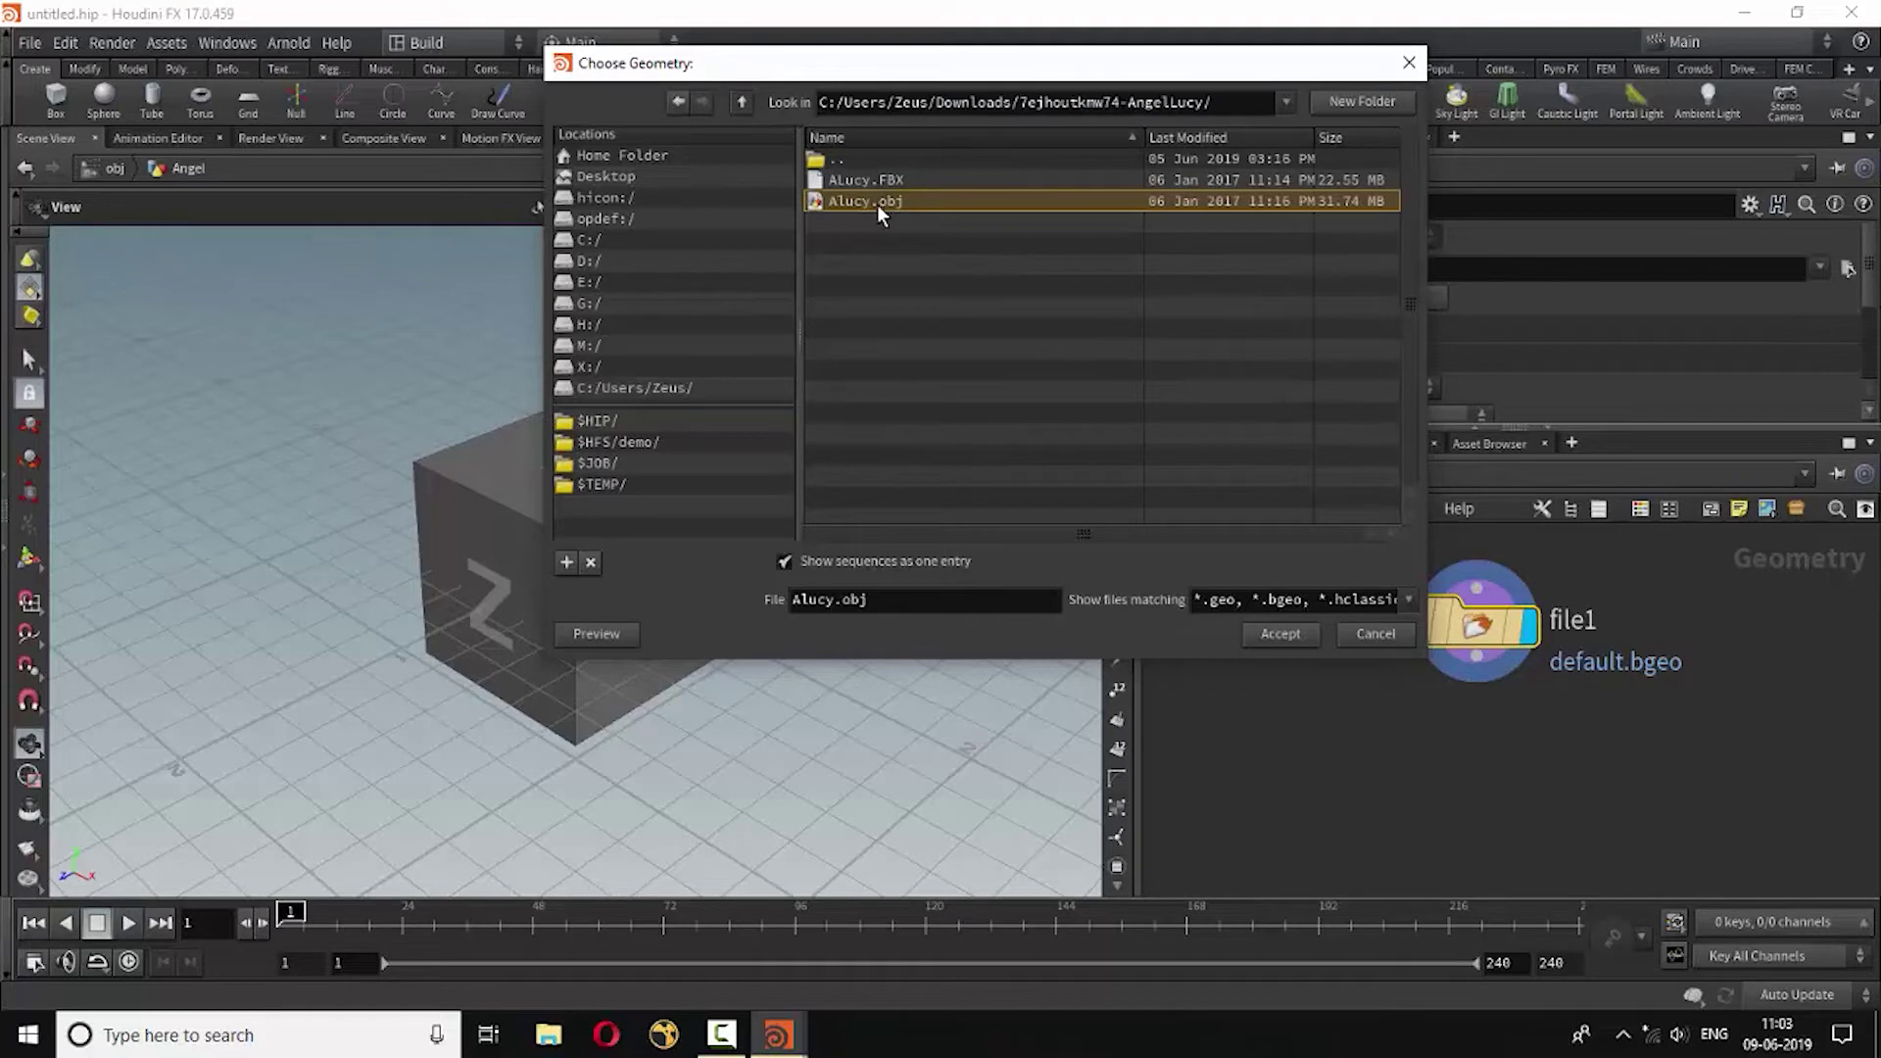
left_click(1272, 638)
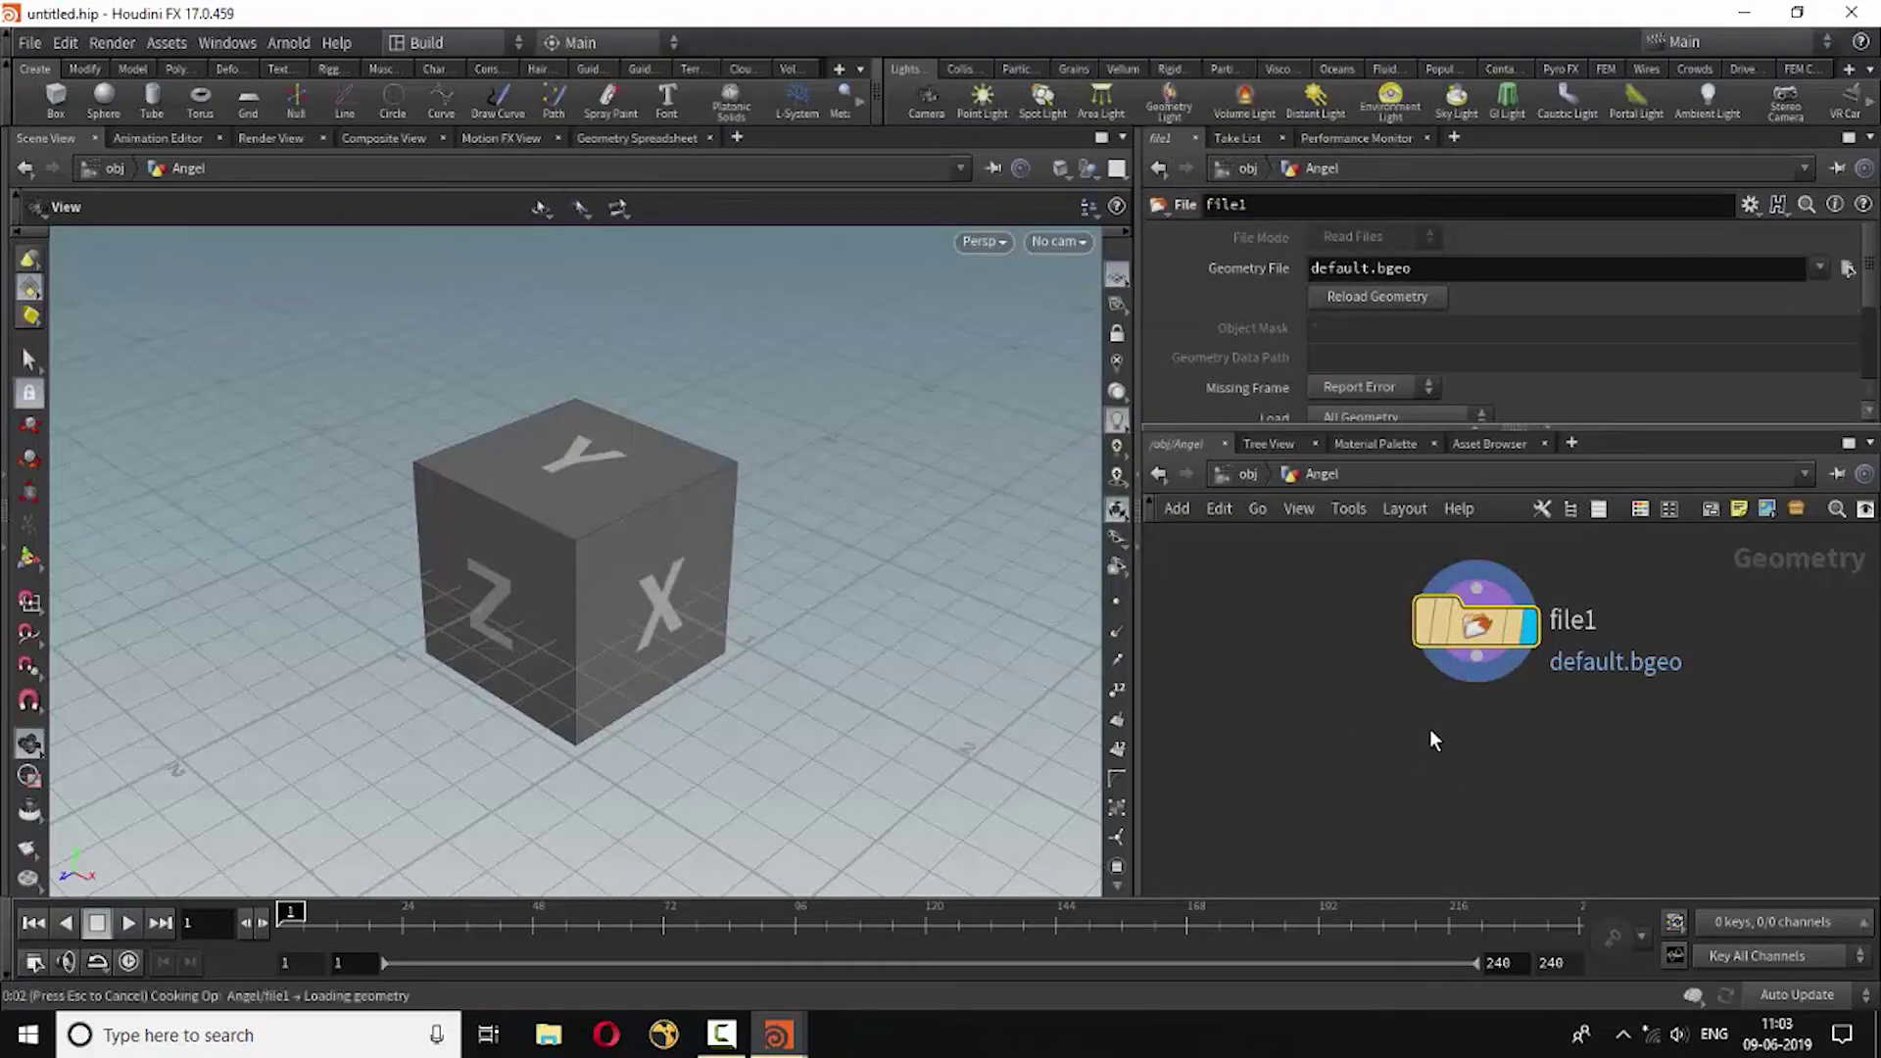
Zoom the viewport out until the whole statue shows, then start a wire from file1's output.
scroll(550, 583, "down", 3)
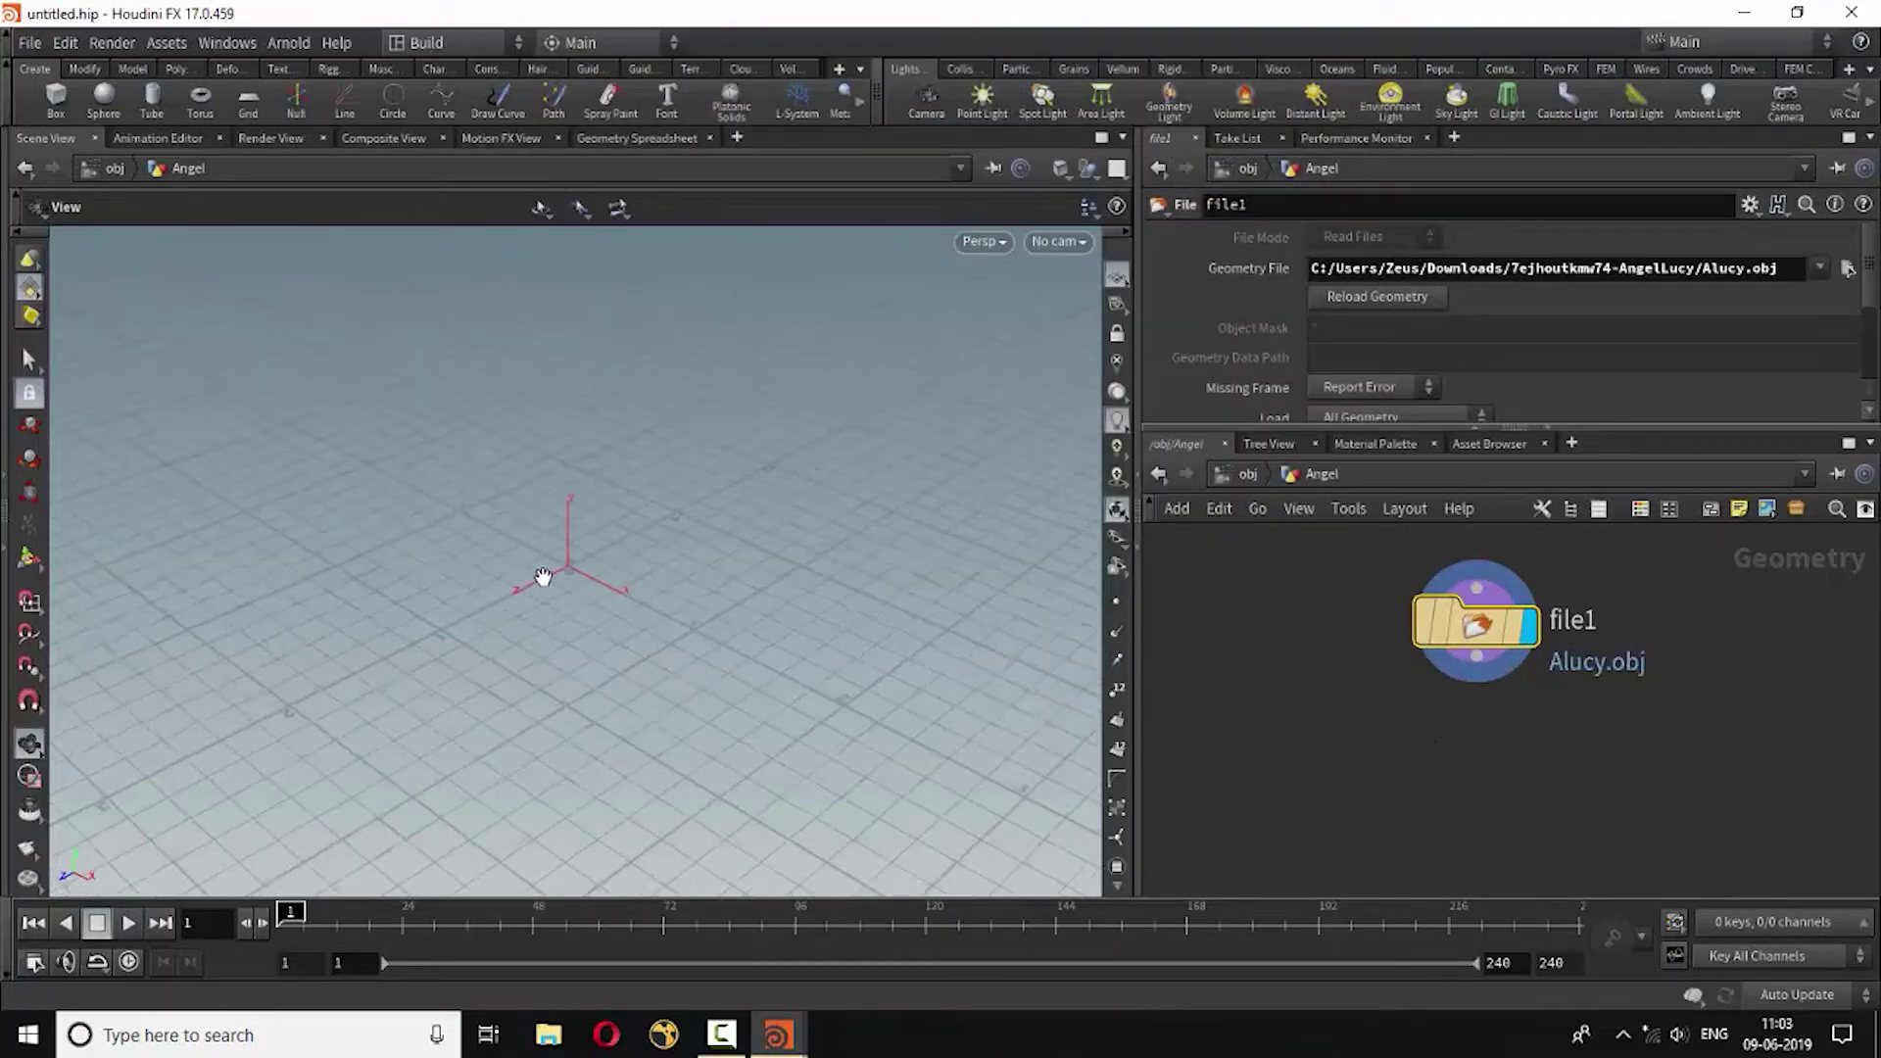
scroll(545, 576, "down", 2)
scroll(545, 576, "down", 3)
scroll(545, 573, "down", 2)
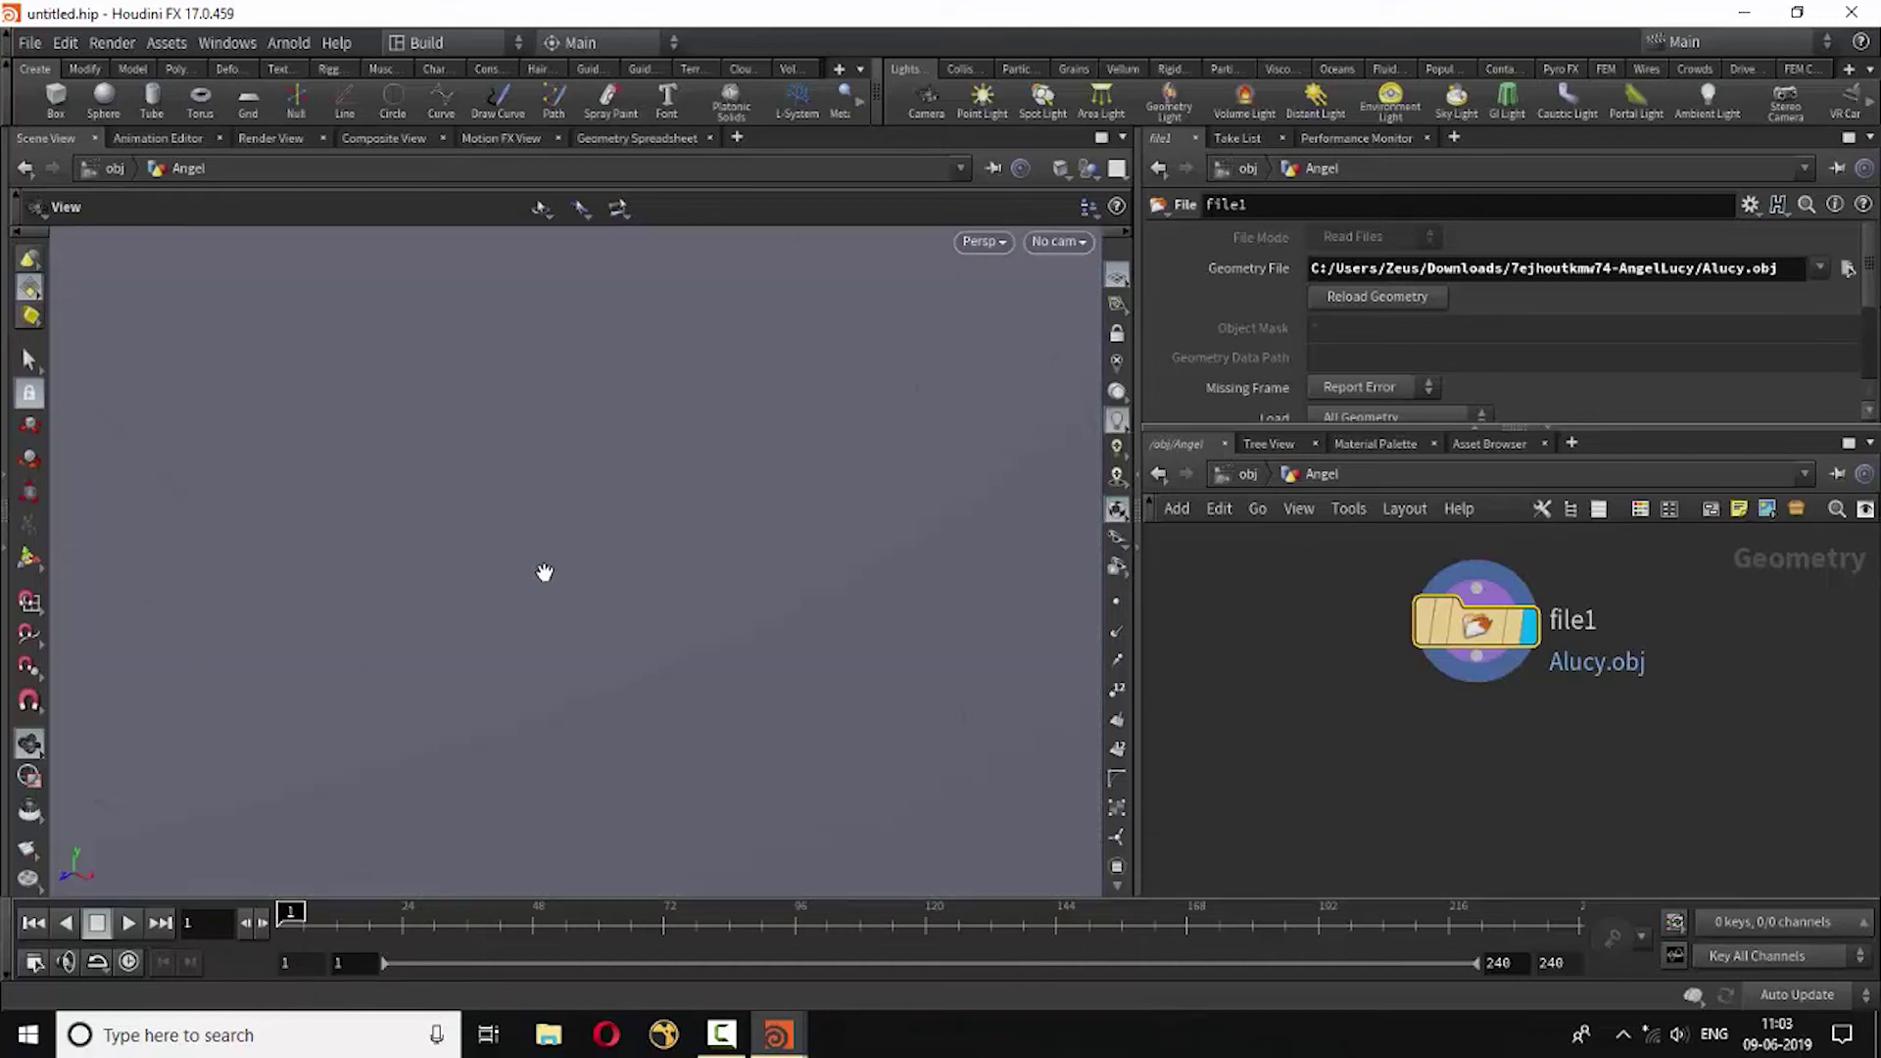
scroll(559, 564, "down", 3)
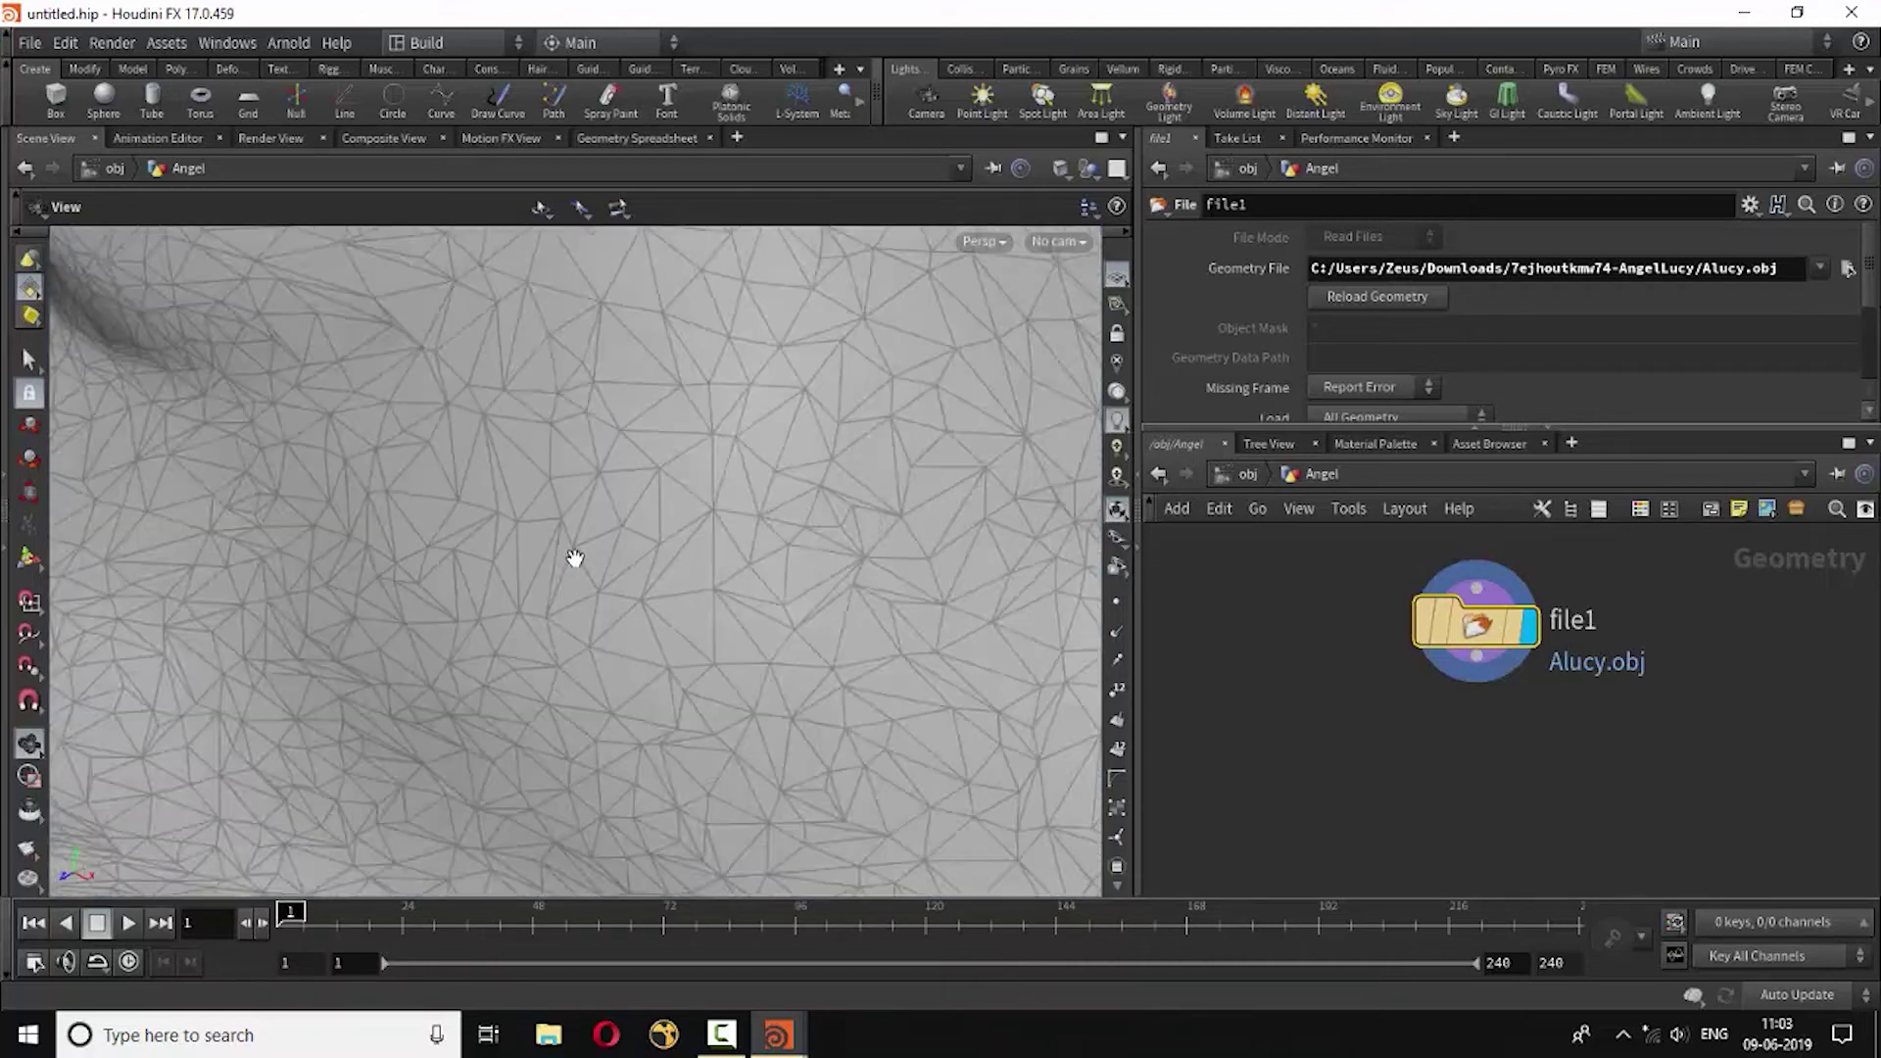
scroll(588, 541, "down", 3)
scroll(592, 542, "down", 2)
scroll(591, 541, "down", 2)
scroll(591, 541, "down", 3)
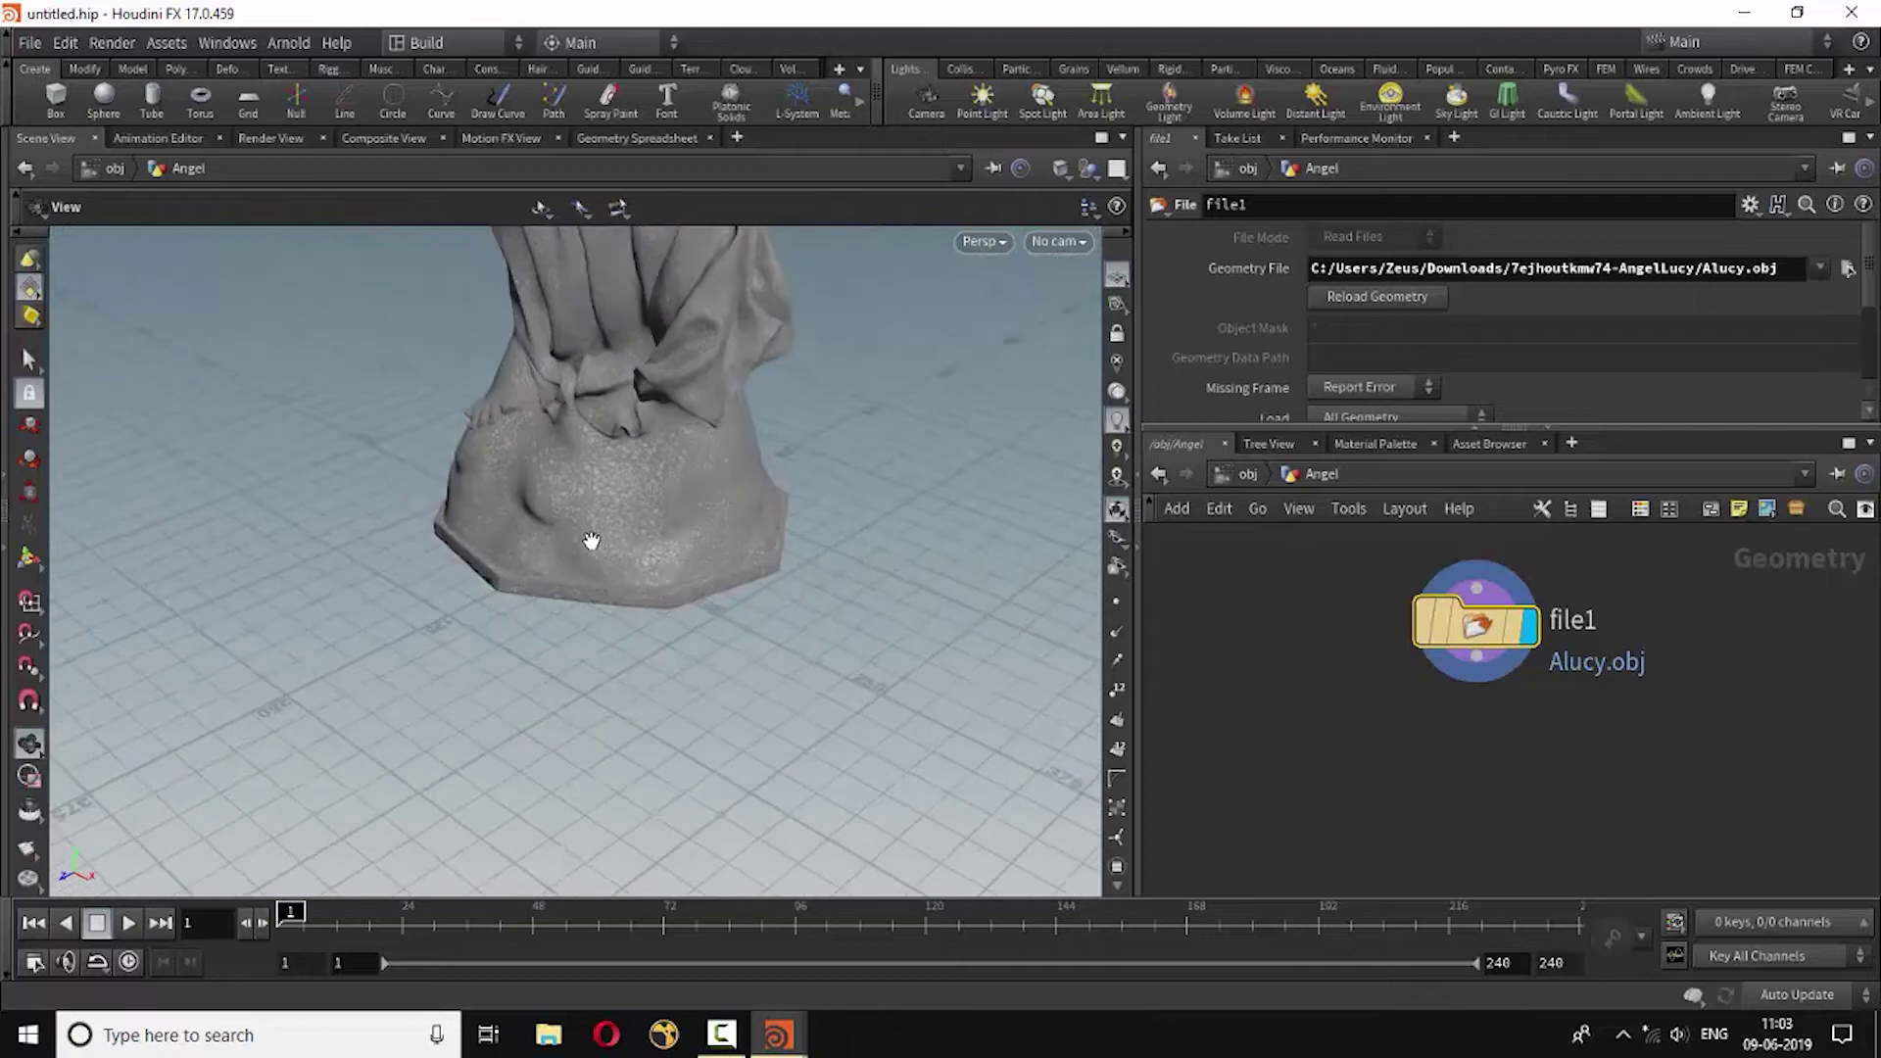
scroll(590, 541, "down", 2)
scroll(591, 541, "down", 2)
scroll(591, 541, "down", 2)
scroll(591, 541, "down", 3)
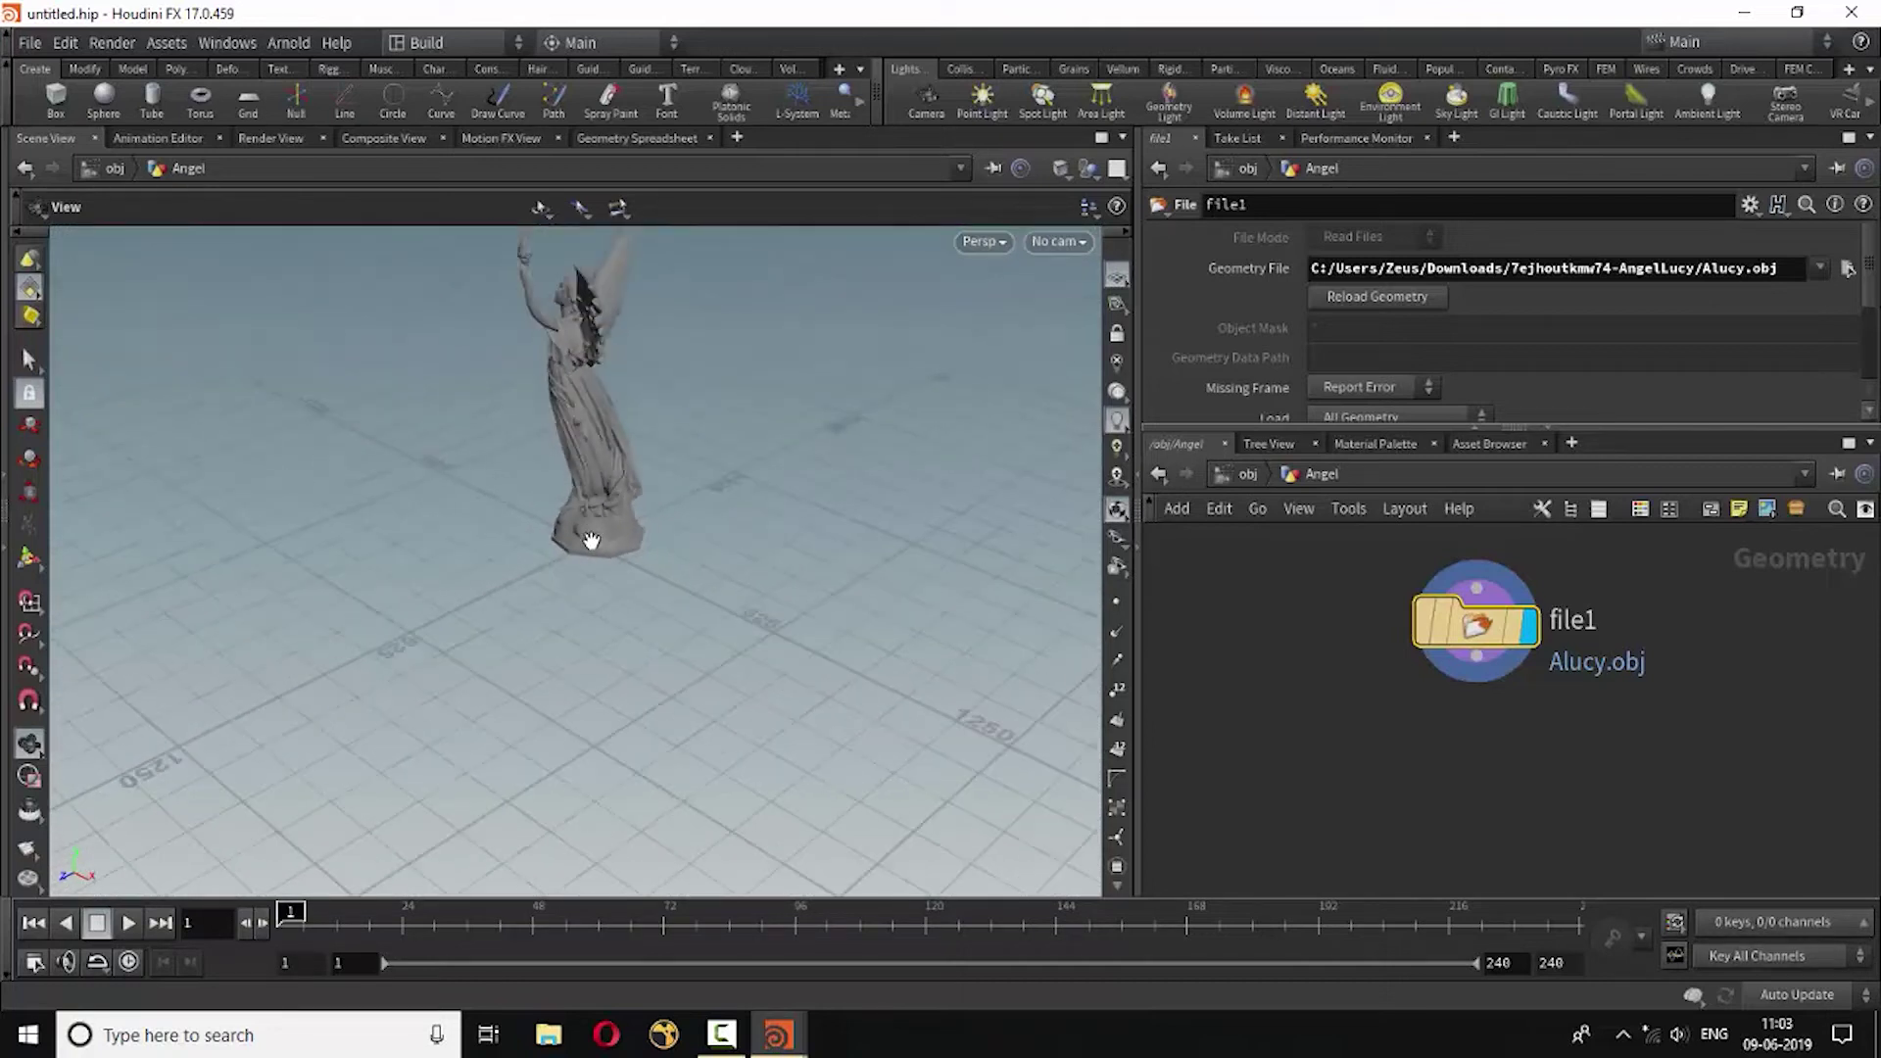
scroll(591, 541, "down", 2)
scroll(590, 541, "down", 2)
scroll(590, 538, "down", 2)
scroll(590, 538, "up", 3)
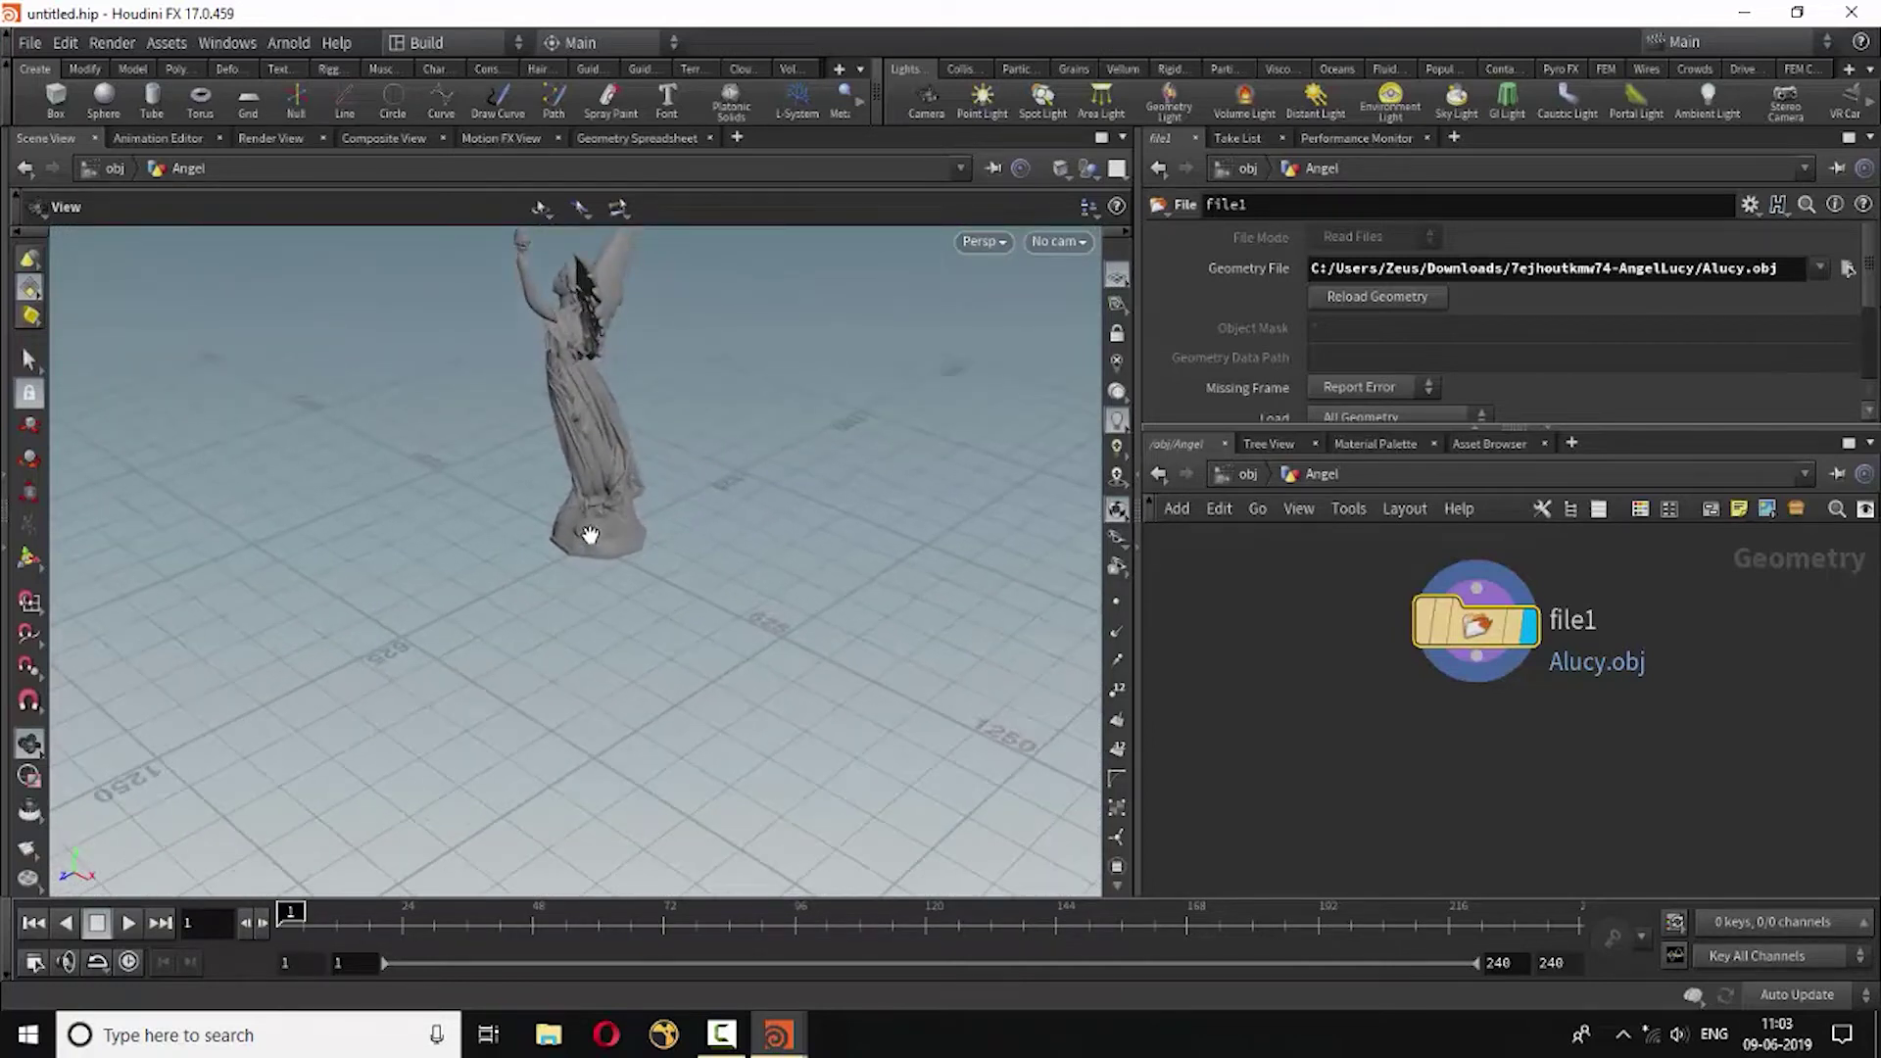
scroll(590, 535, "up", 3)
scroll(606, 537, "up", 3)
left_click(1477, 661)
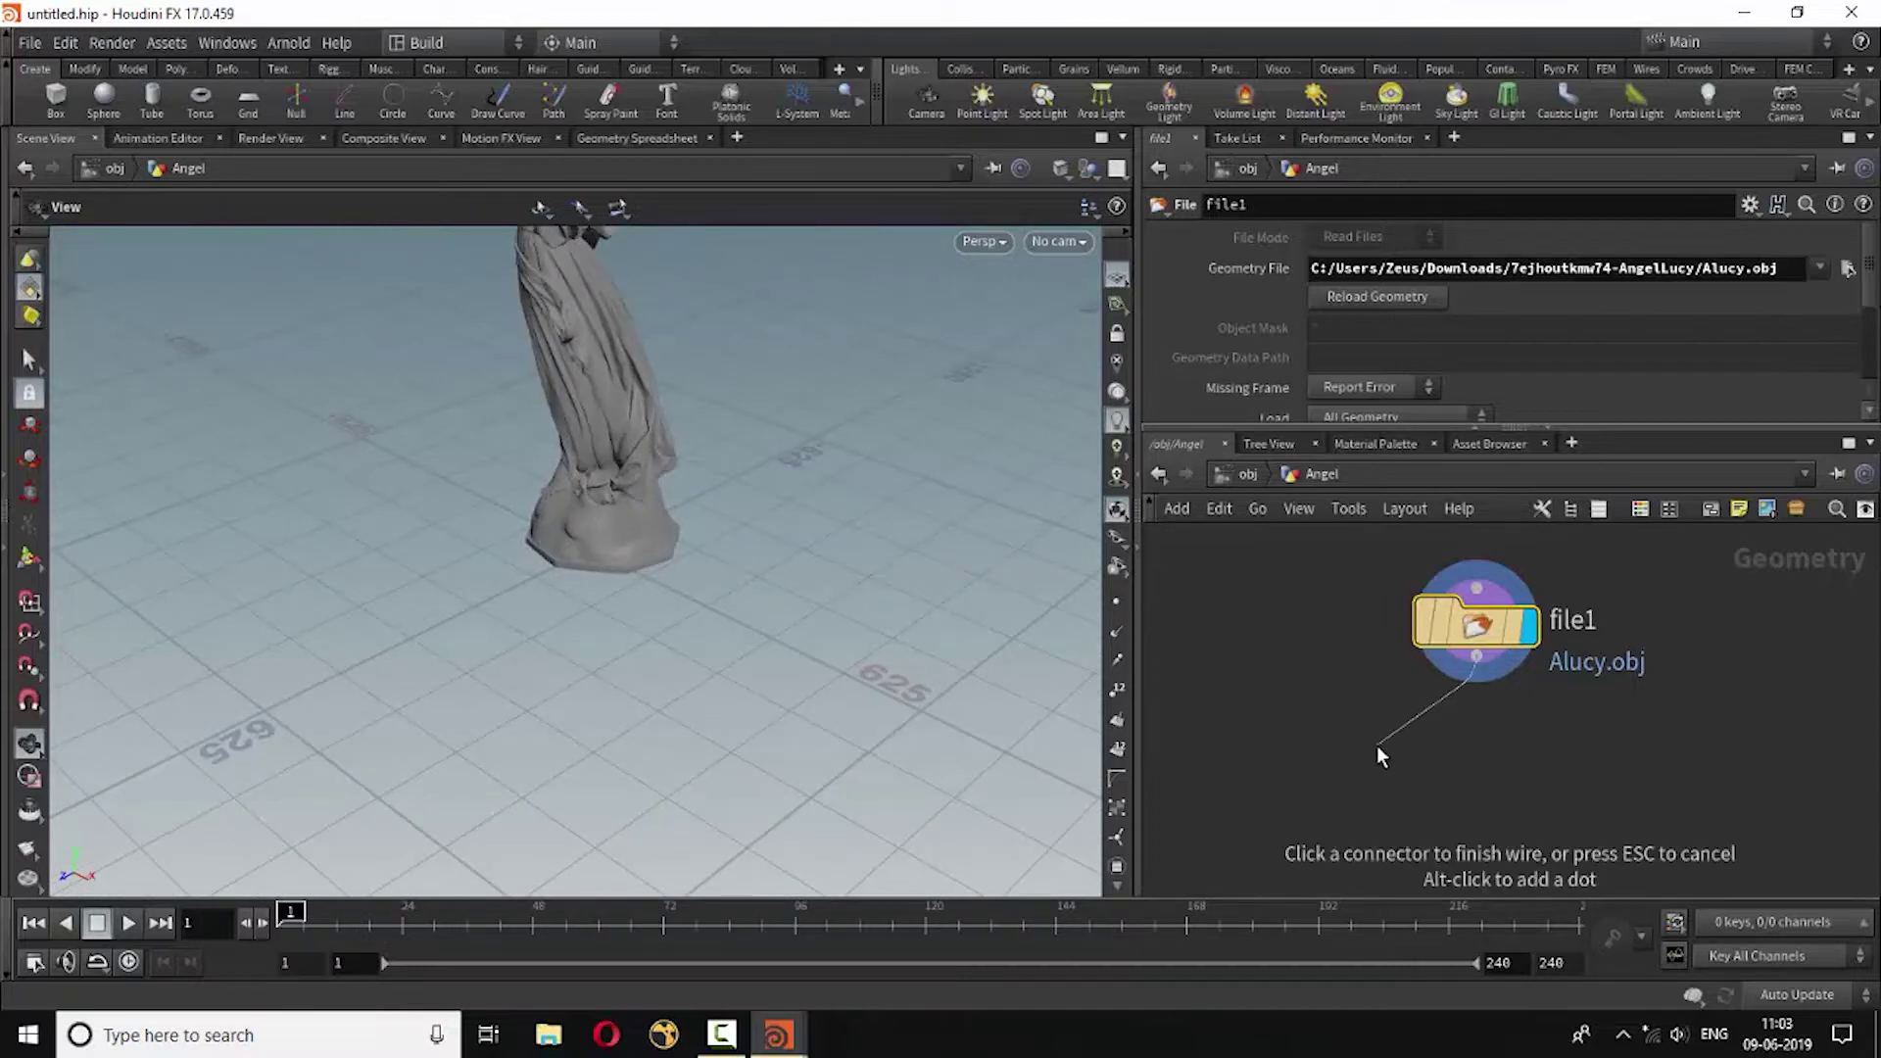
left_click(1378, 757)
Add a Transform node under file1 and set its uniform scale to 0.01.
type("tran")
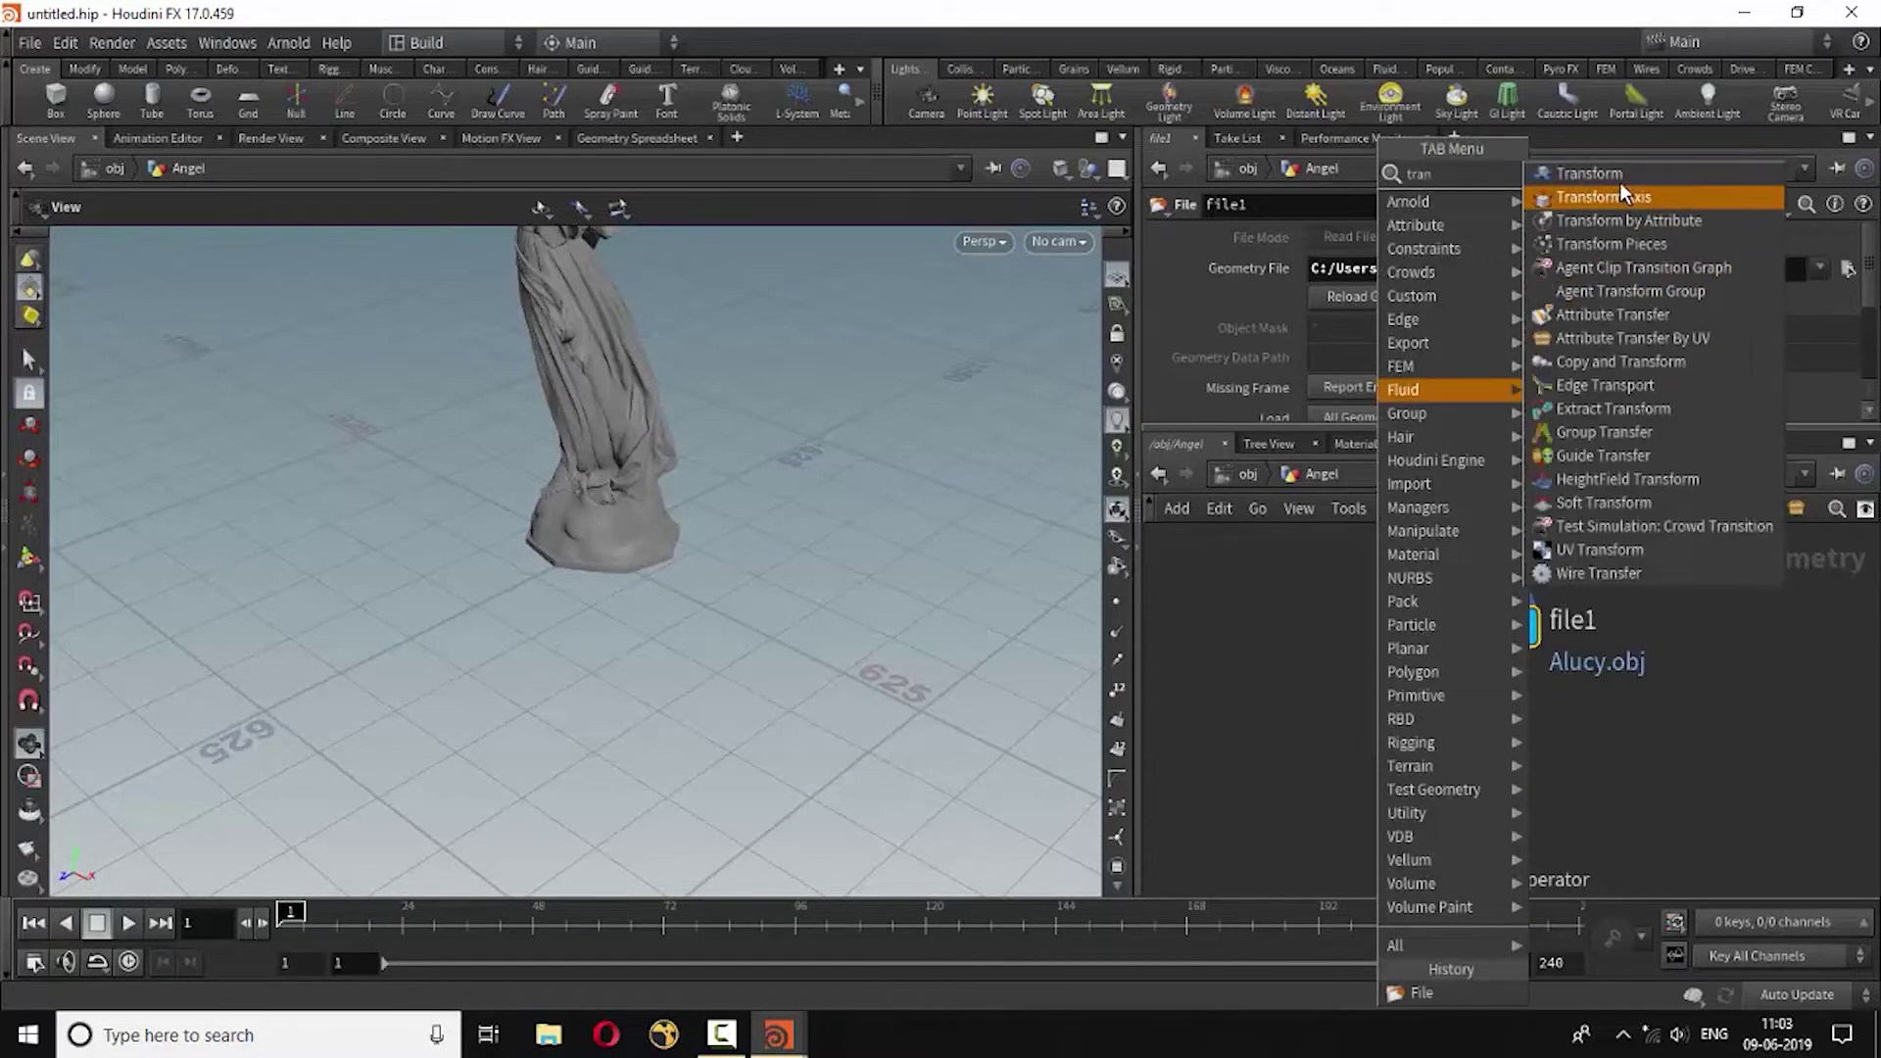
left_click(1618, 174)
left_click_drag(1432, 764, 1533, 766)
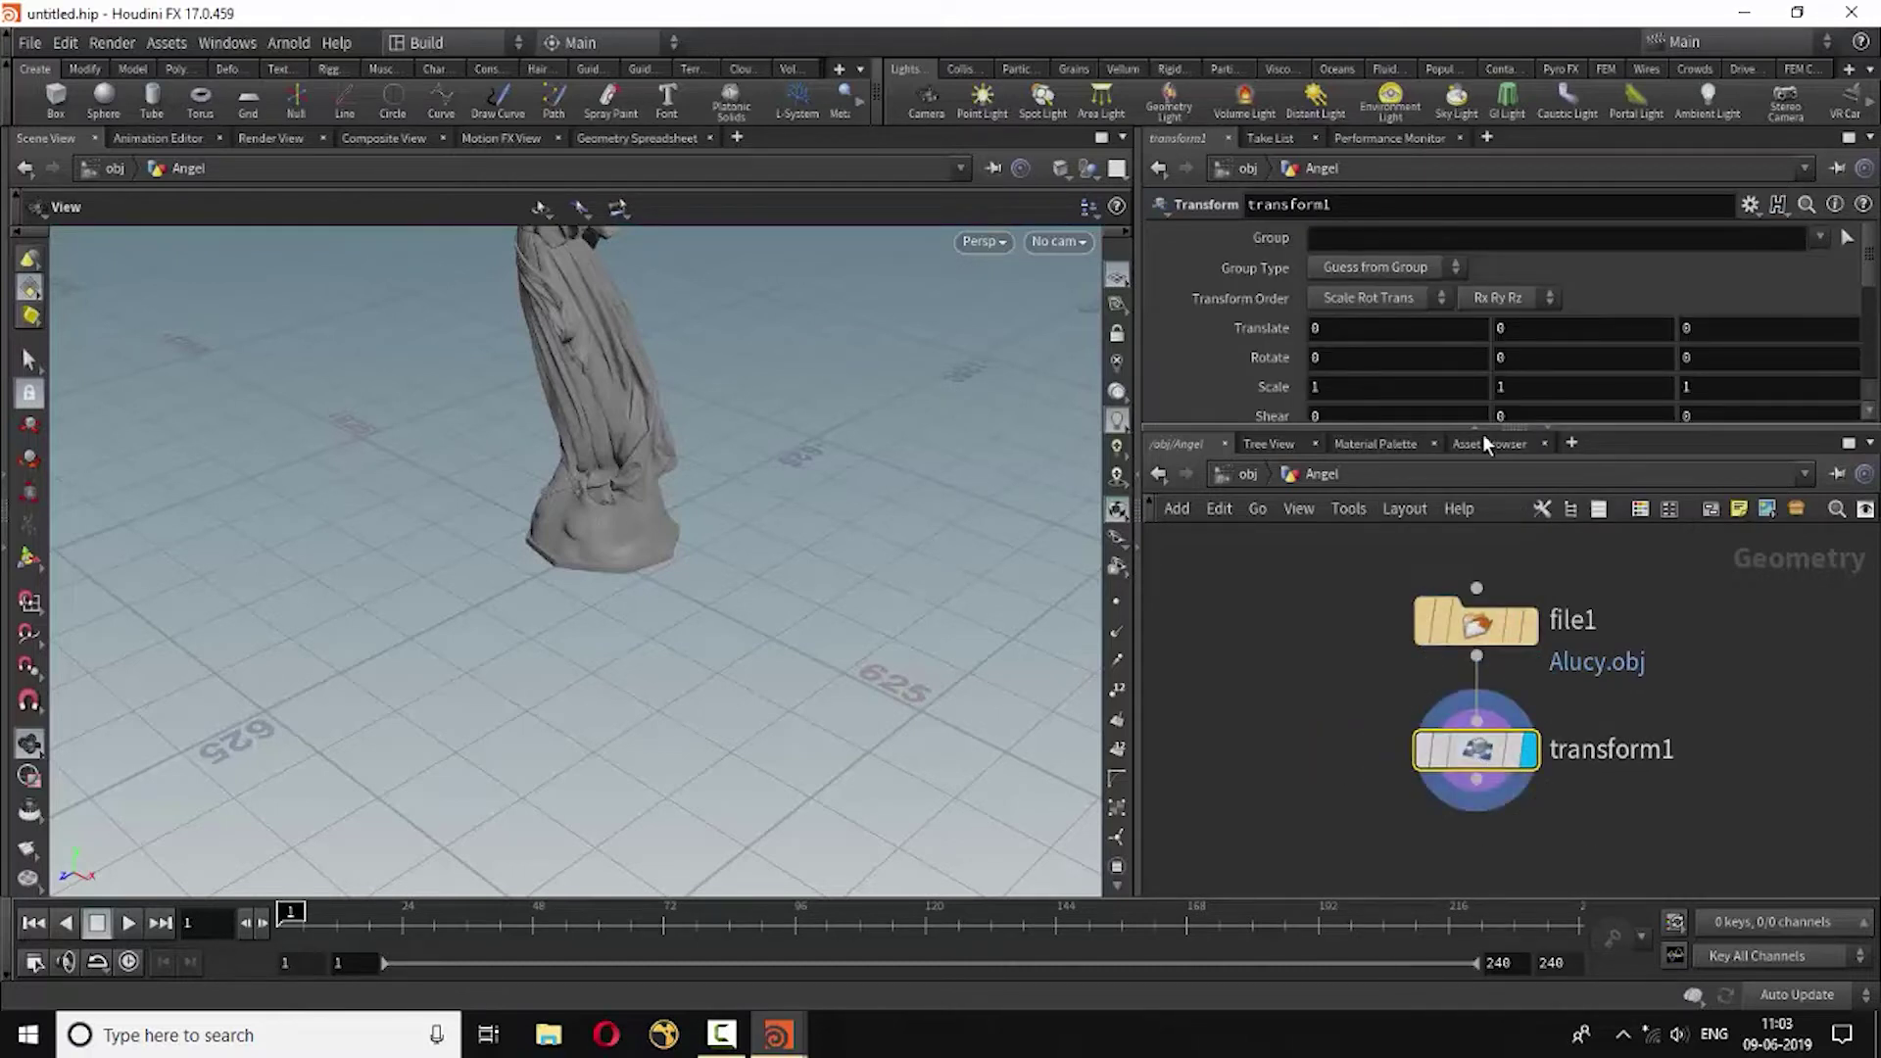
left_click_drag(1480, 431, 1441, 549)
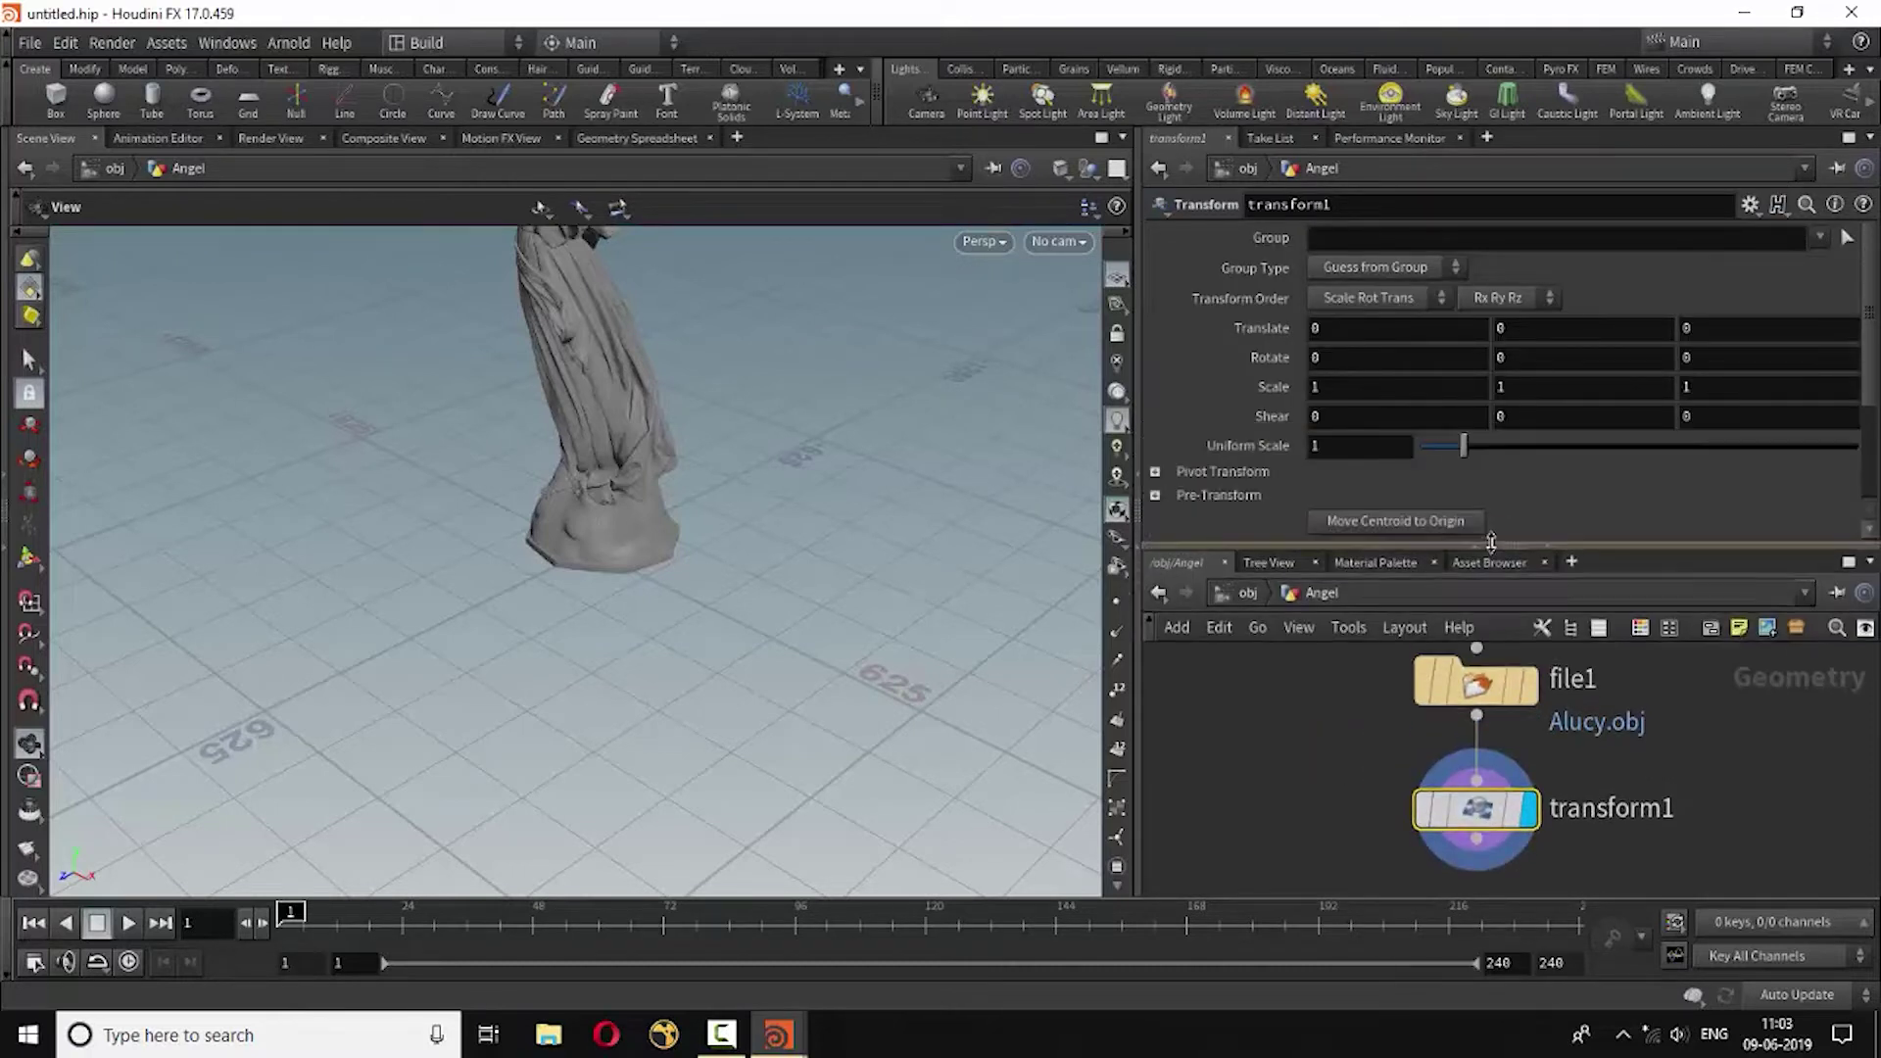
double_click(1313, 448)
type(".01")
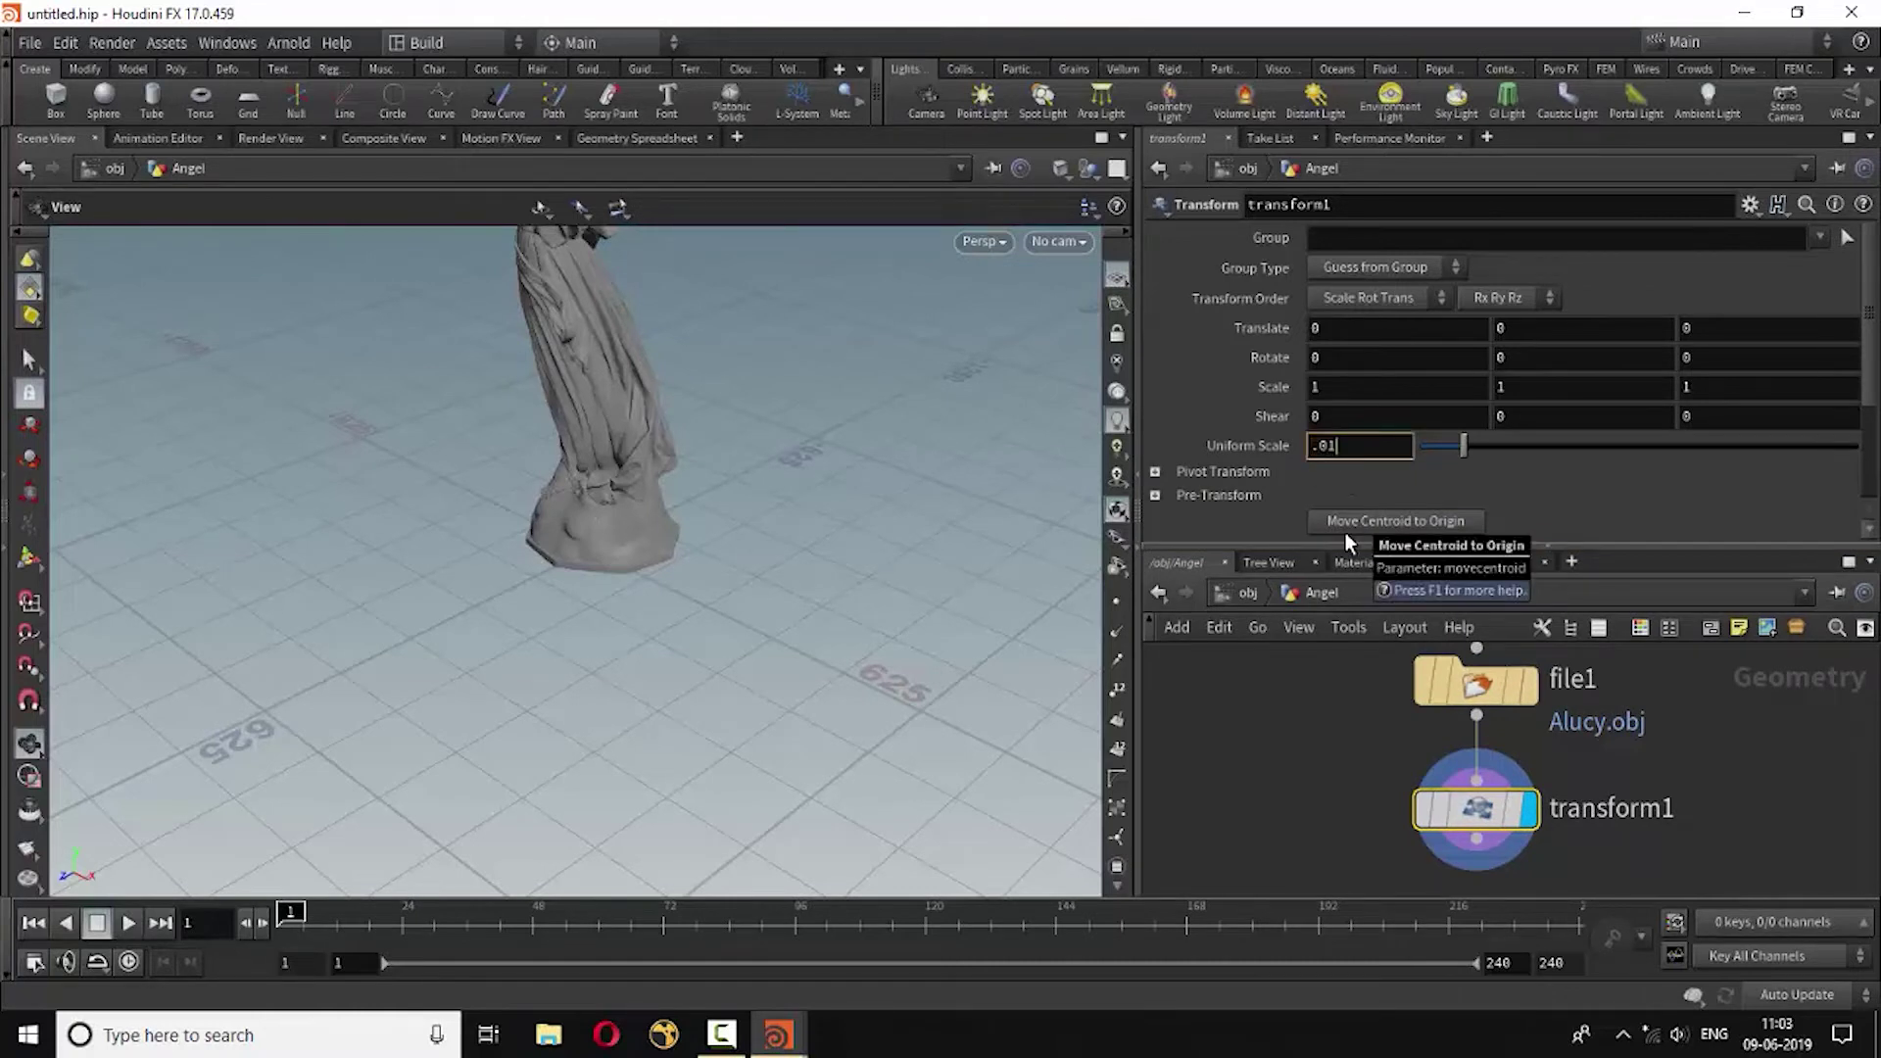
key("Return")
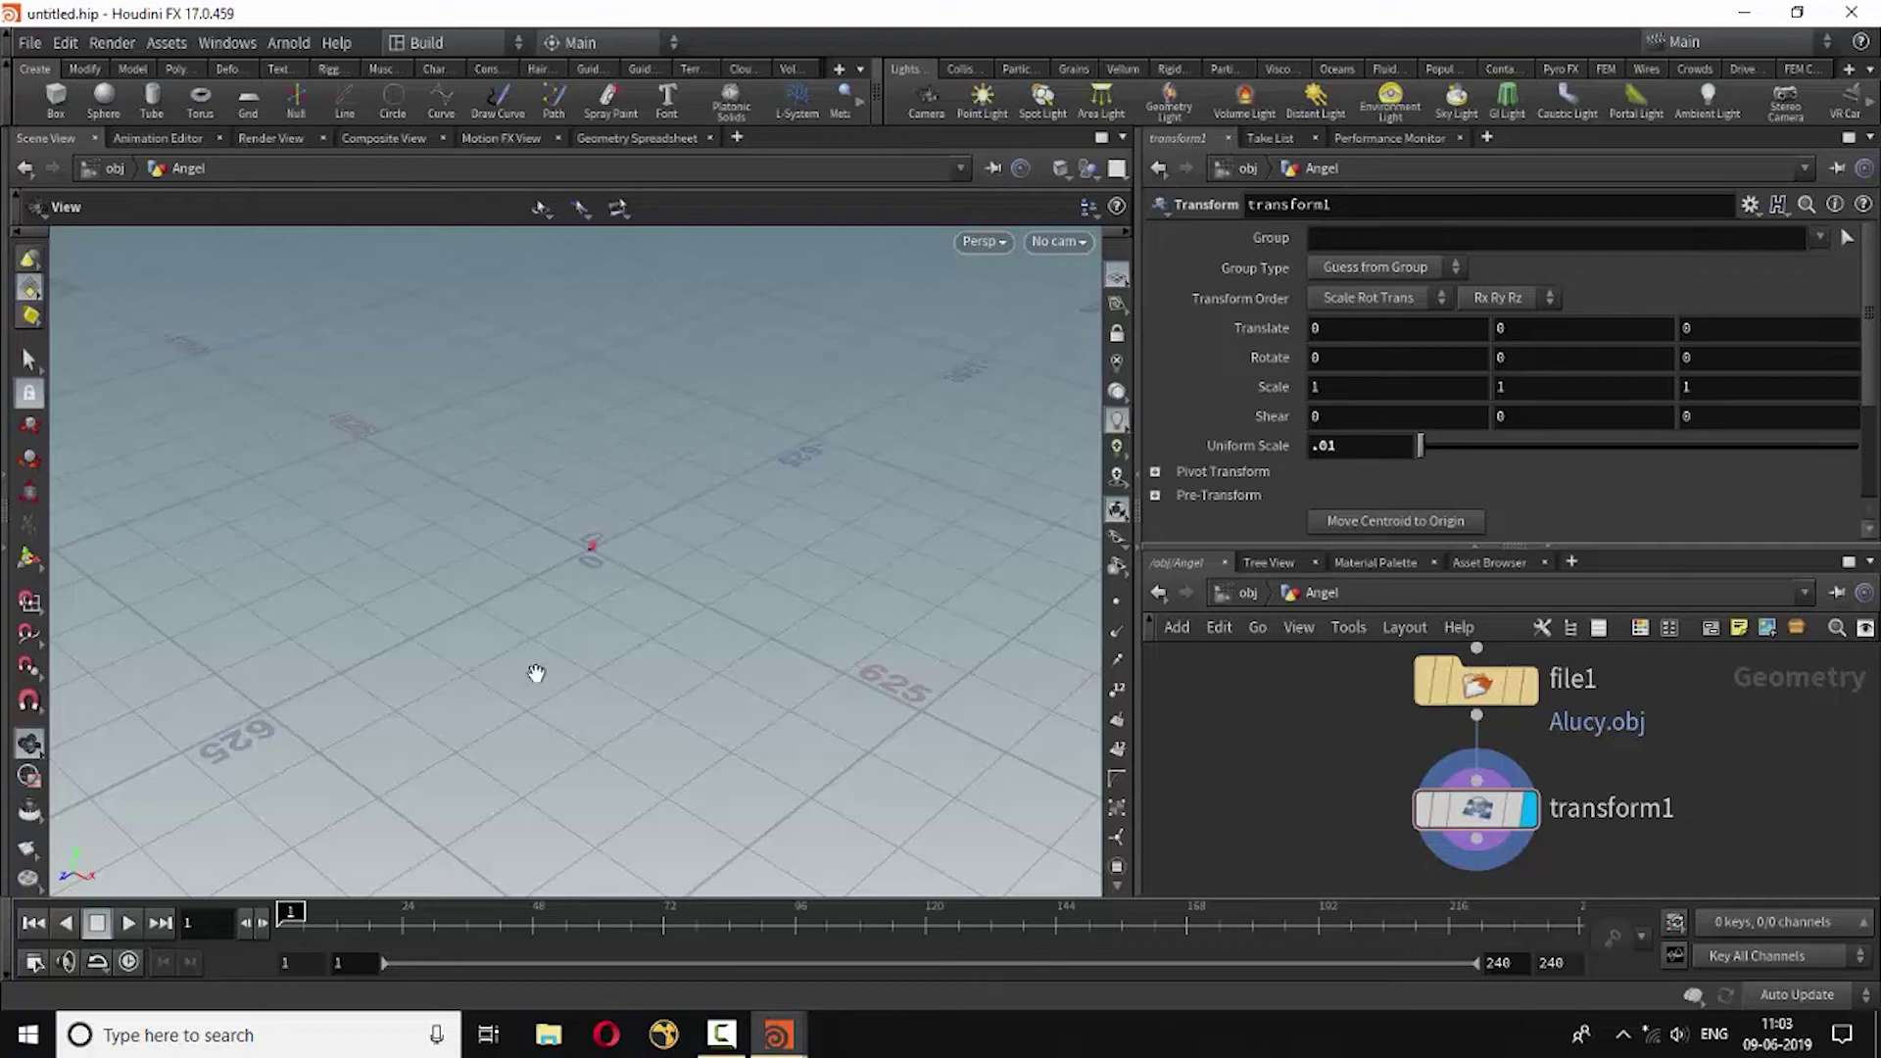
Pan, zoom and orbit to frame the shrunken statue in a front-facing view.
mouse_move(566, 705)
middle_mouse_down()
mouse_move(830, 628)
mouse_move(512, 554)
middle_mouse_up()
scroll(735, 550, "up", 3)
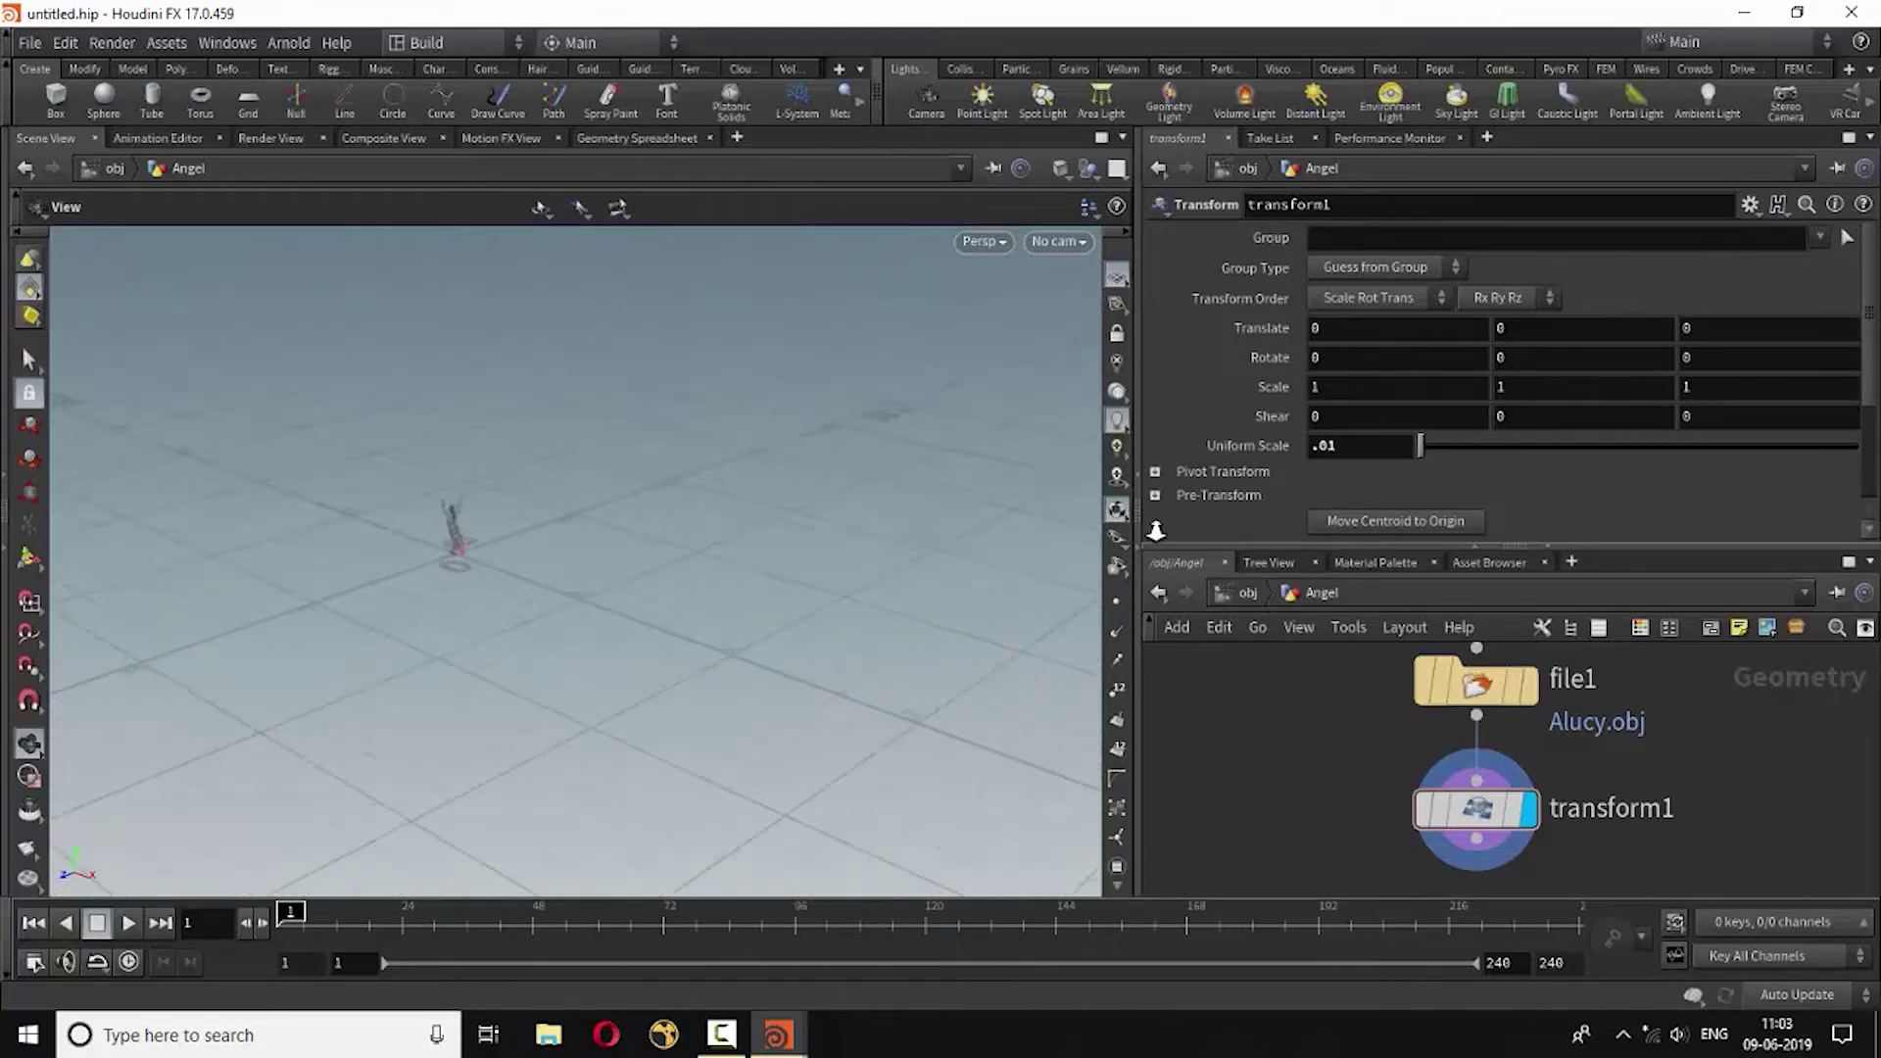
scroll(705, 697, "up", 3)
scroll(722, 647, "up", 3)
scroll(765, 646, "up", 3)
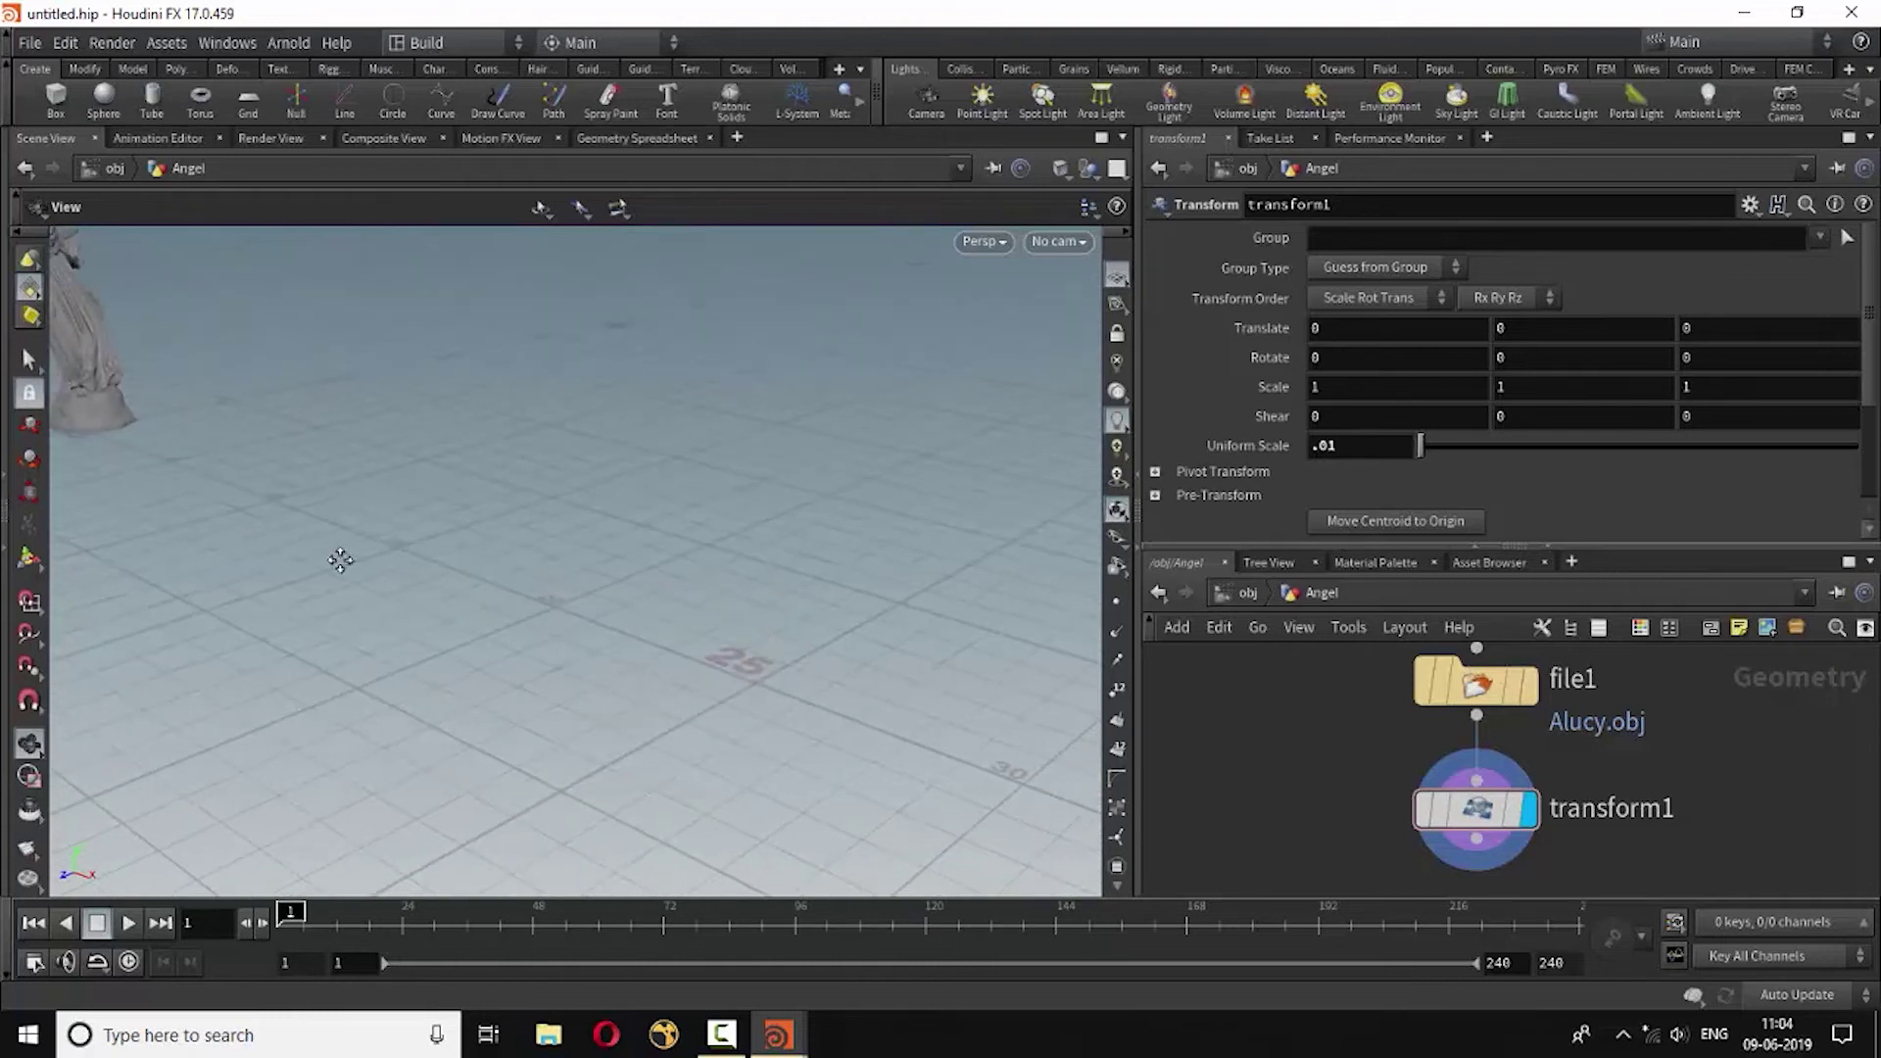
mouse_move(336, 558)
left_mouse_down()
mouse_move(646, 695)
mouse_move(534, 652)
mouse_move(609, 643)
left_mouse_up()
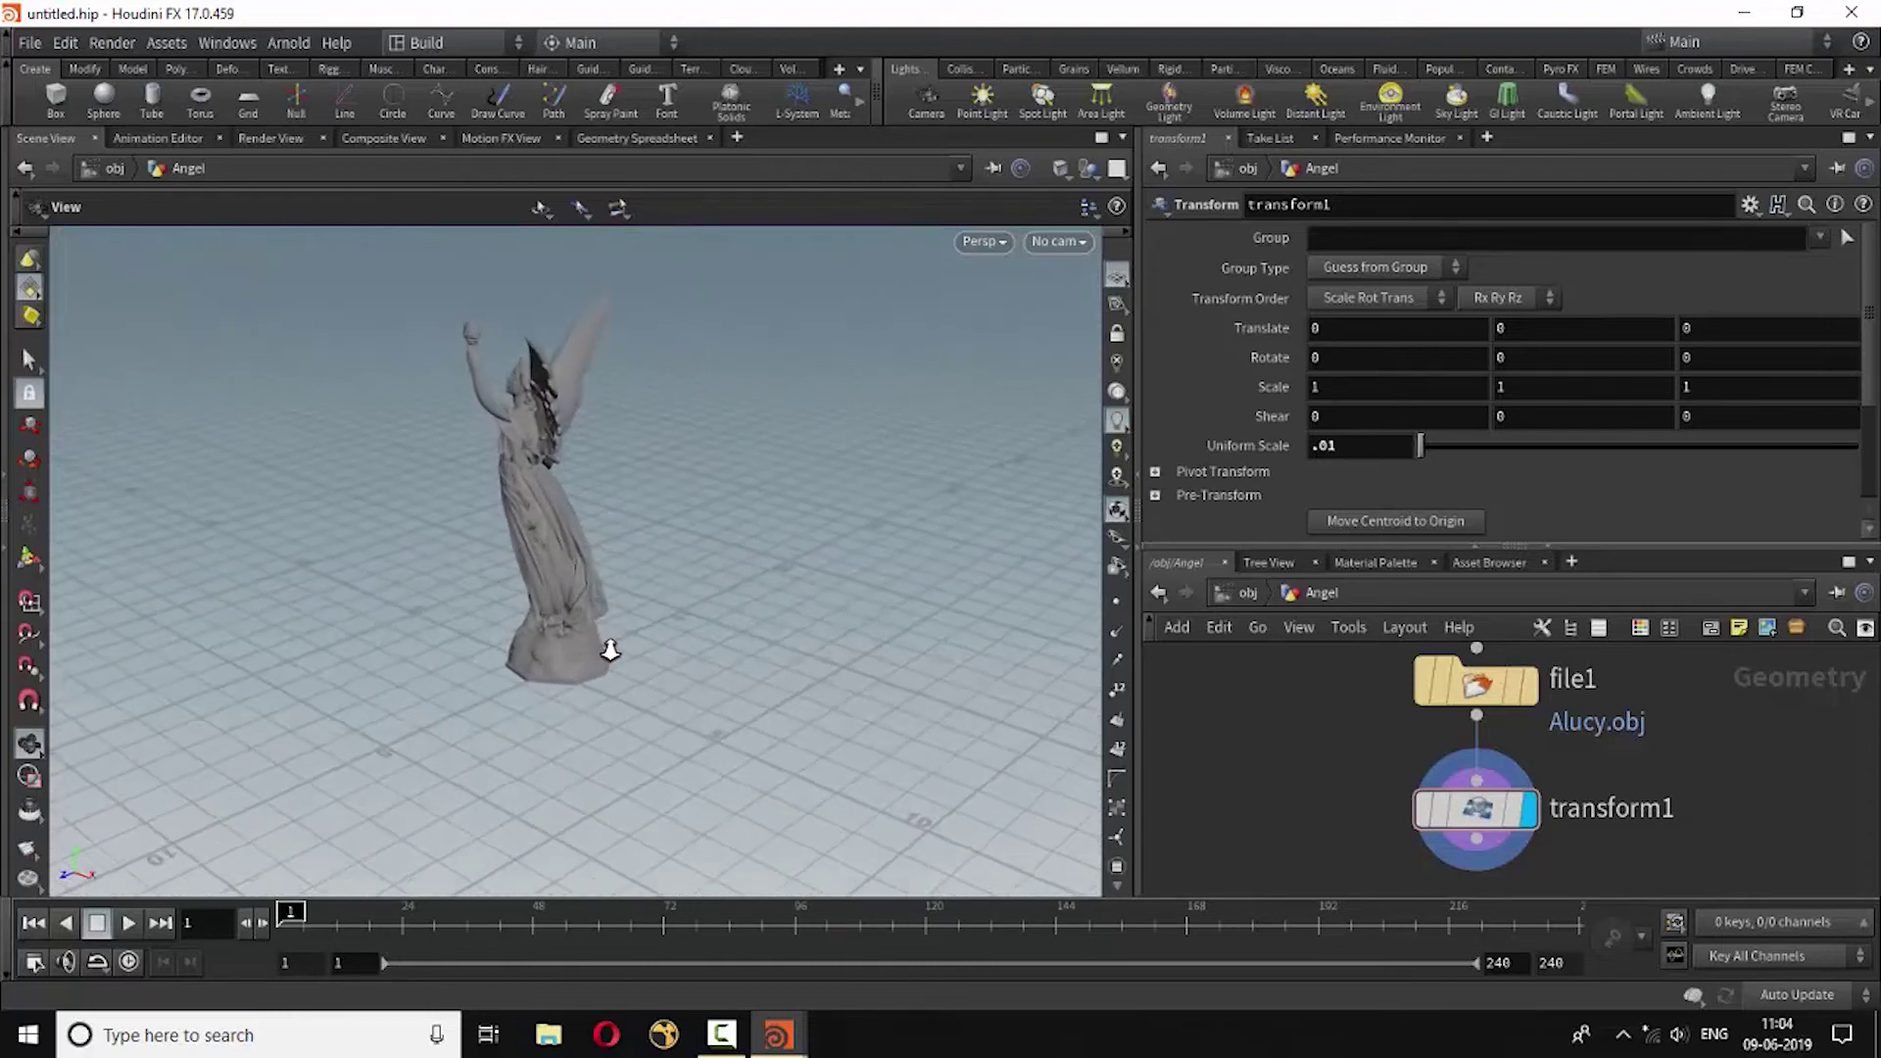
middle_click_drag(609, 643, 433, 682)
mouse_move(433, 682)
left_mouse_down()
mouse_move(596, 685)
mouse_move(437, 676)
mouse_move(508, 638)
left_mouse_up()
key("f")
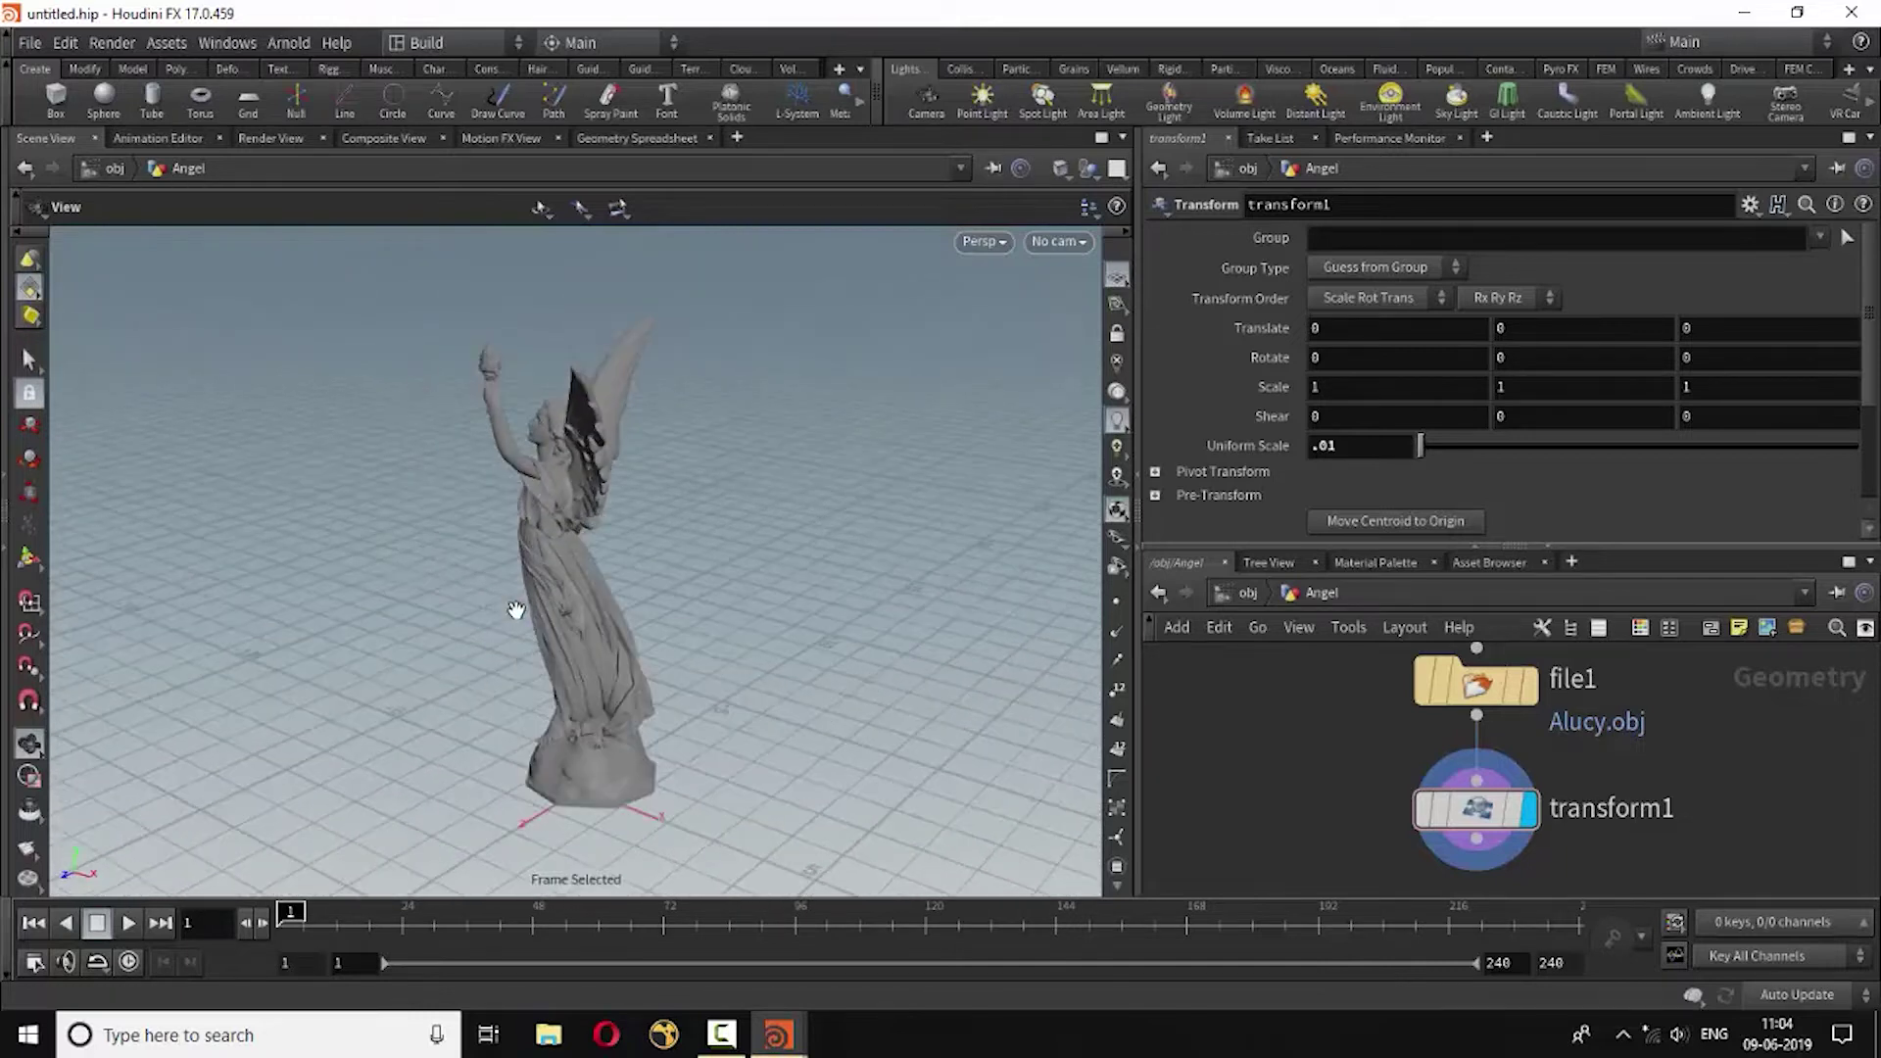
mouse_move(467, 685)
left_mouse_down()
mouse_move(777, 673)
mouse_move(702, 673)
mouse_move(798, 643)
left_mouse_up()
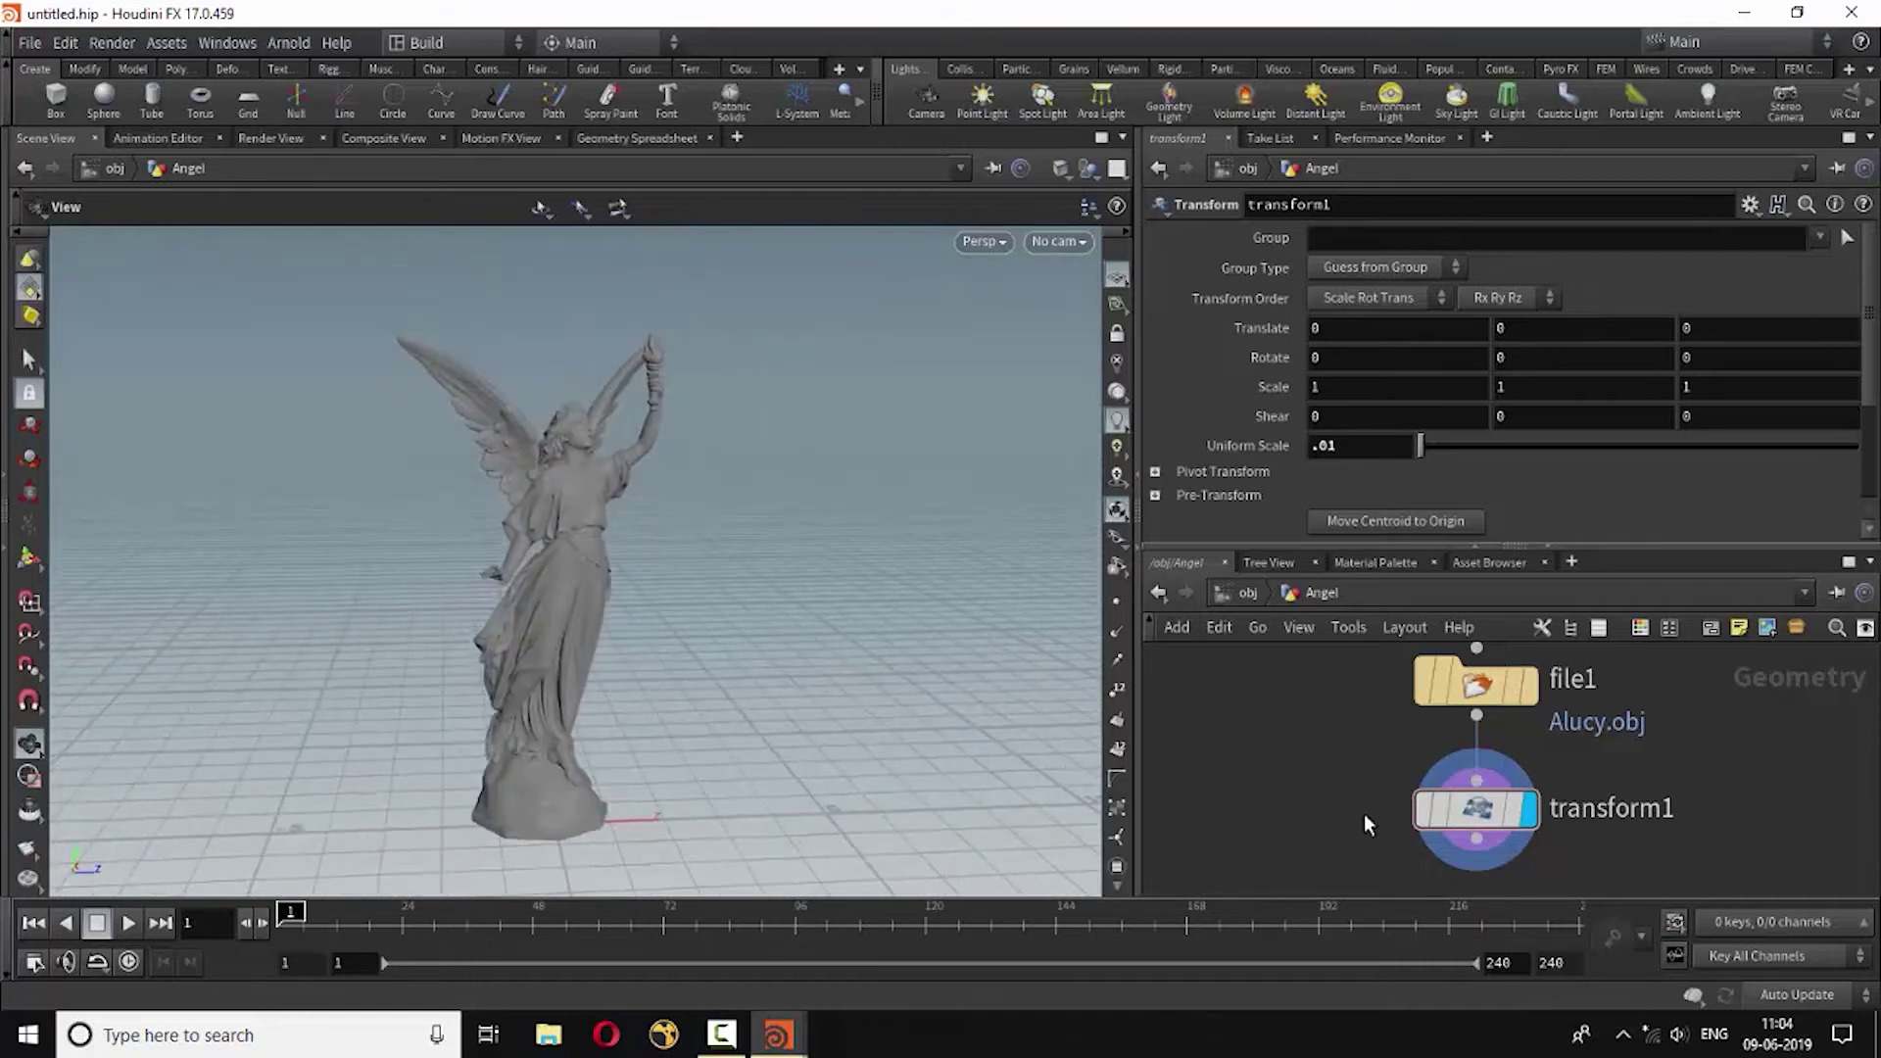
scroll(1270, 784, "up", 3)
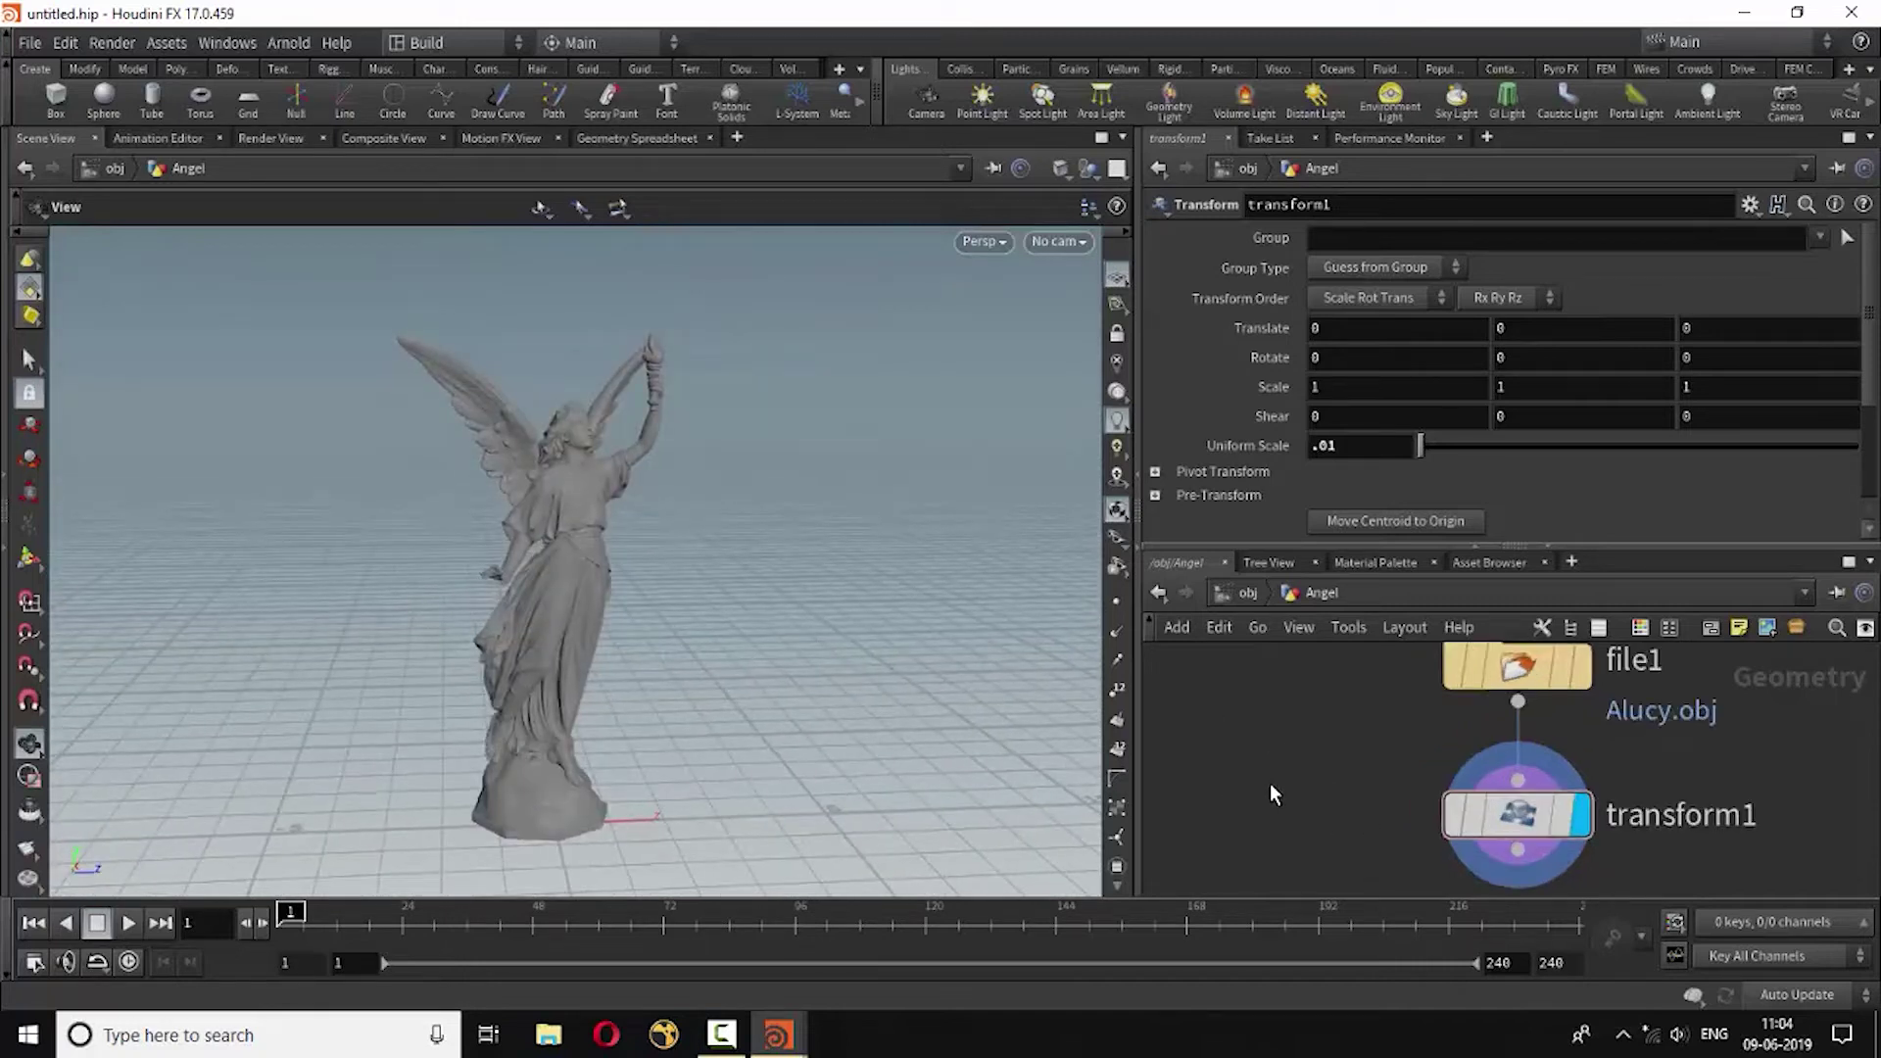
Back at /obj, place a FLIP Tank from the Particle Fluids shelf at the statue's base.
left_click(1161, 591)
mouse_move(1439, 802)
middle_mouse_down()
mouse_move(1390, 764)
mouse_move(1369, 792)
middle_mouse_up()
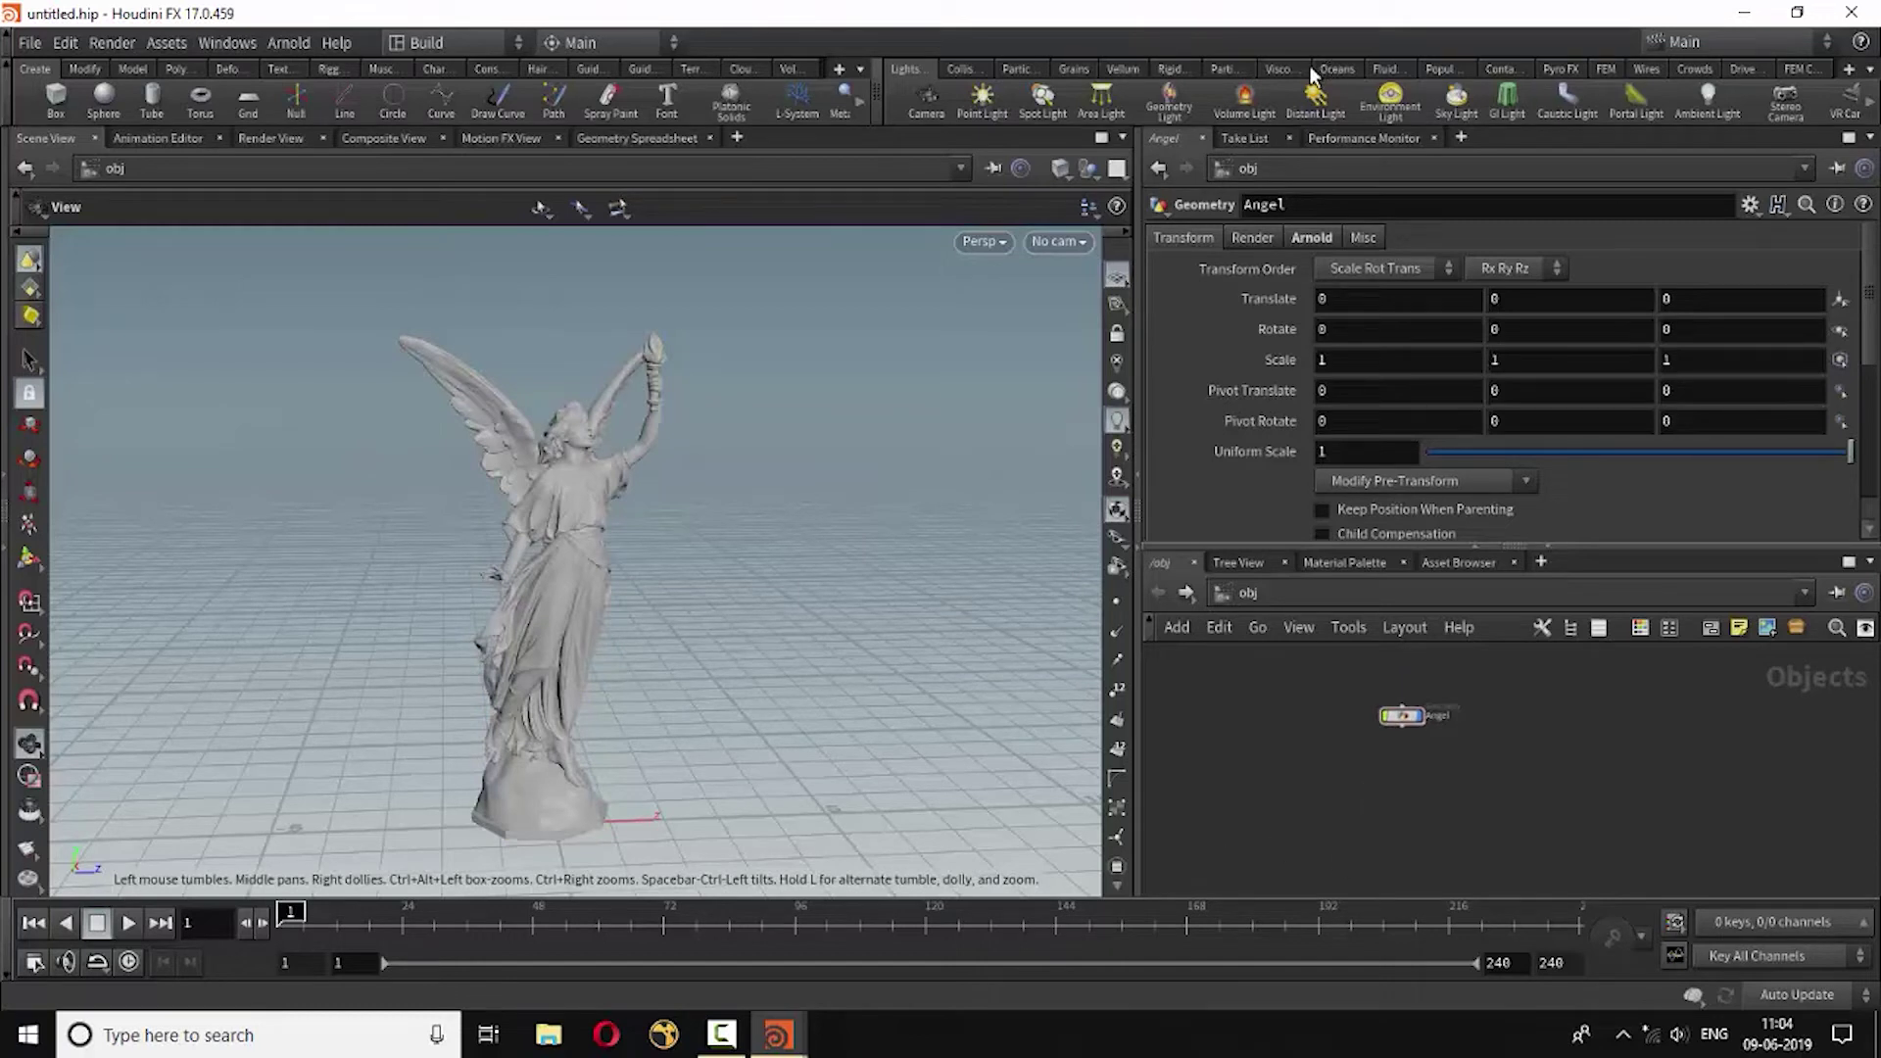
left_click(1224, 68)
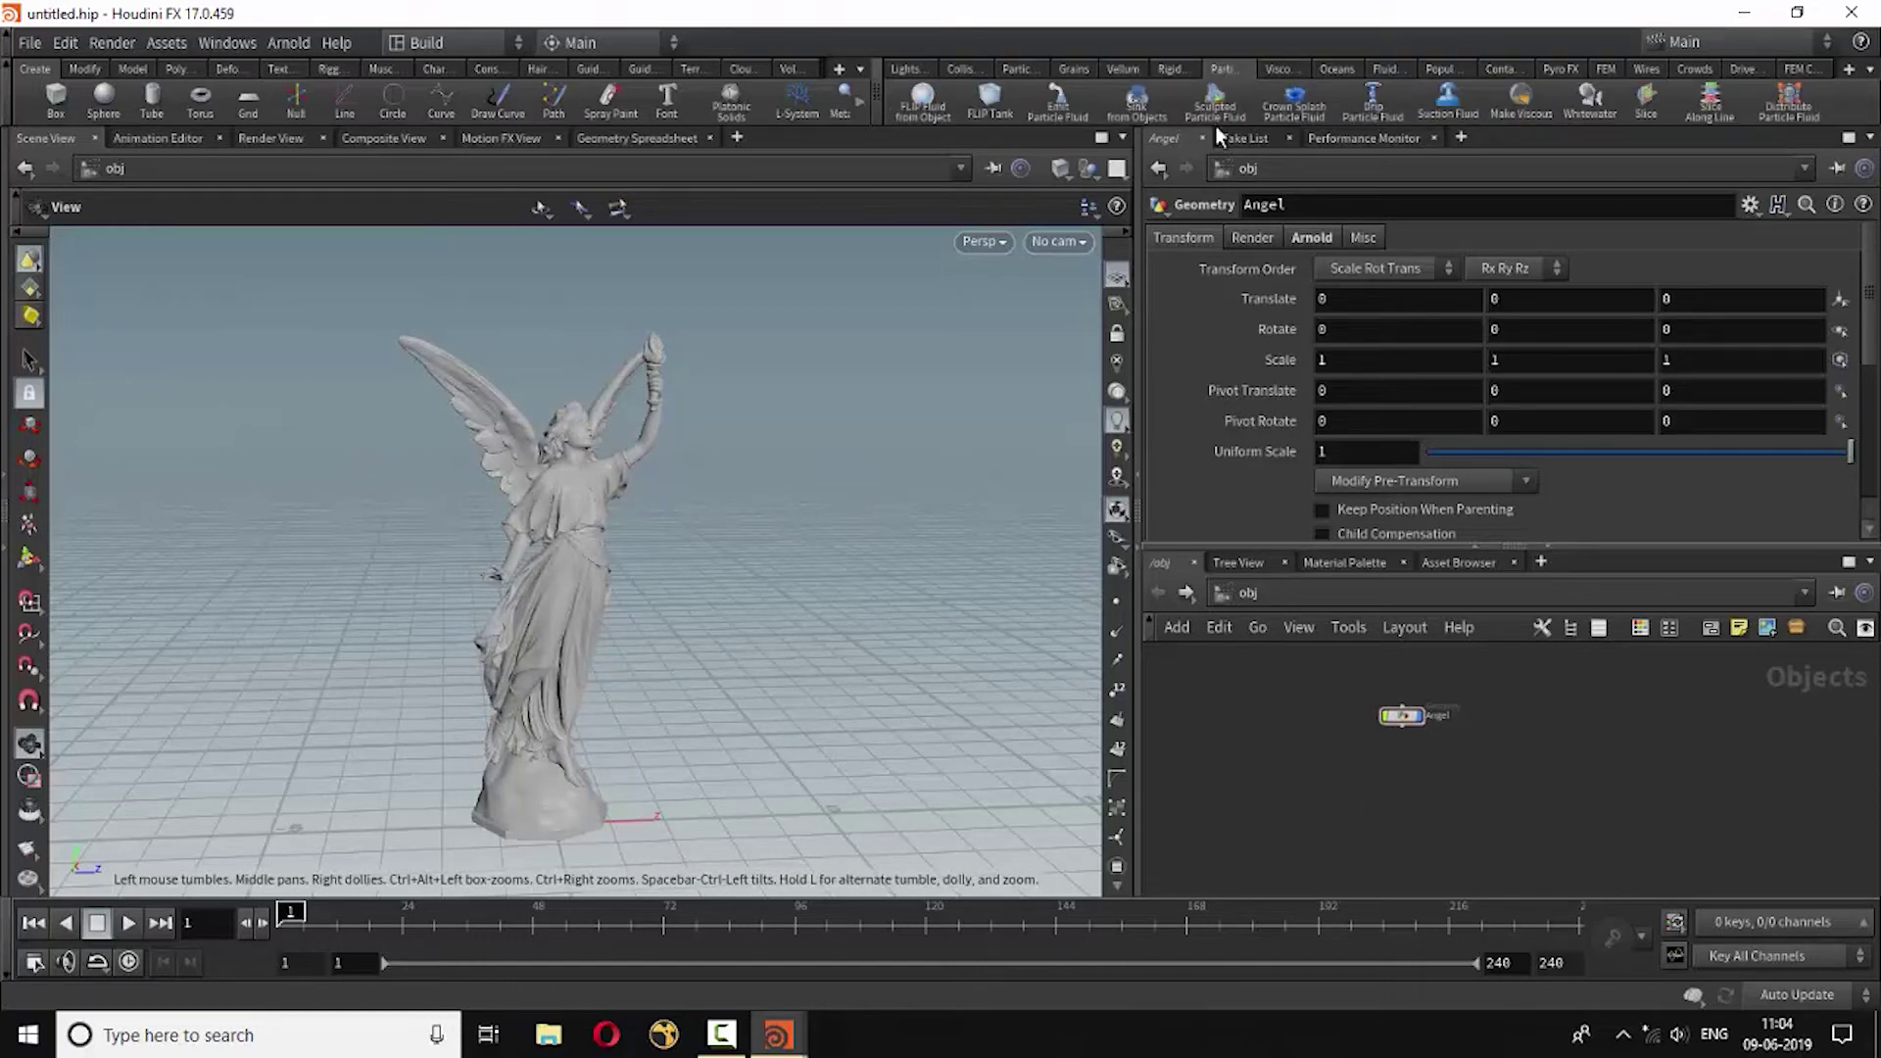
left_click(987, 106)
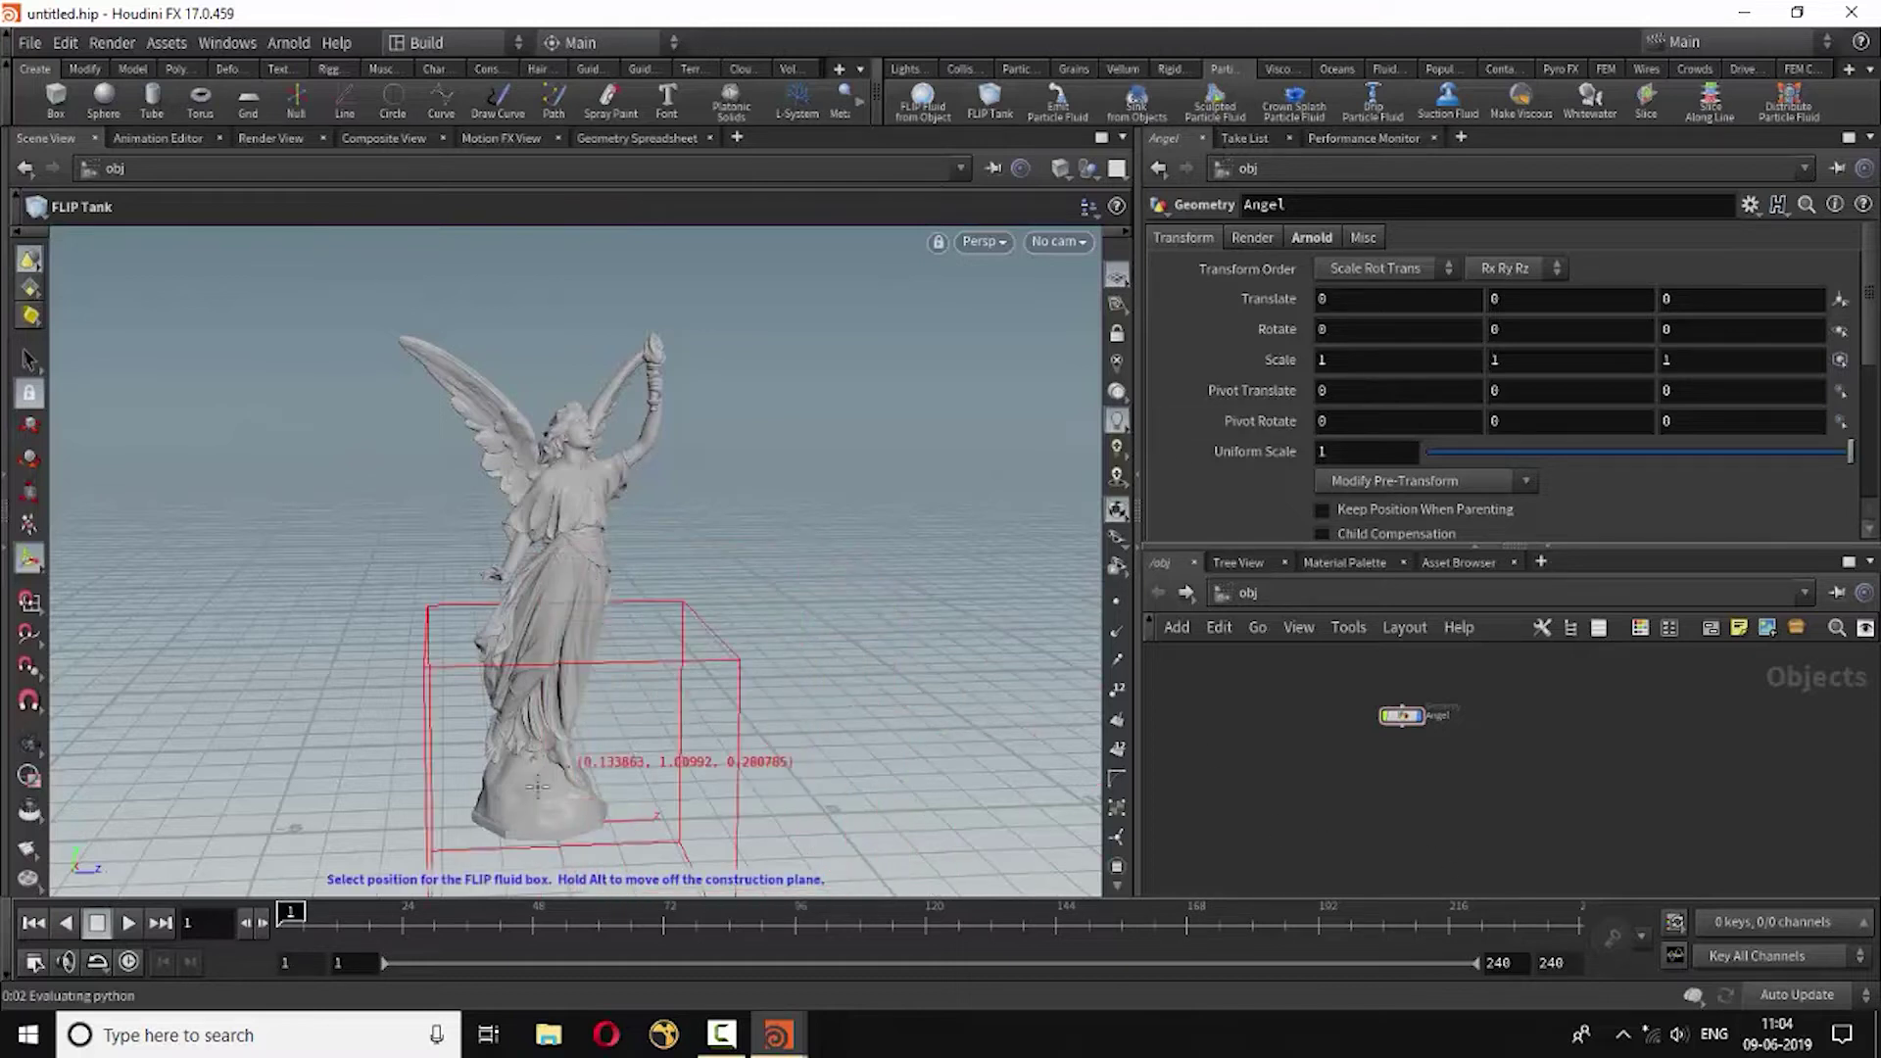
left_click(566, 740)
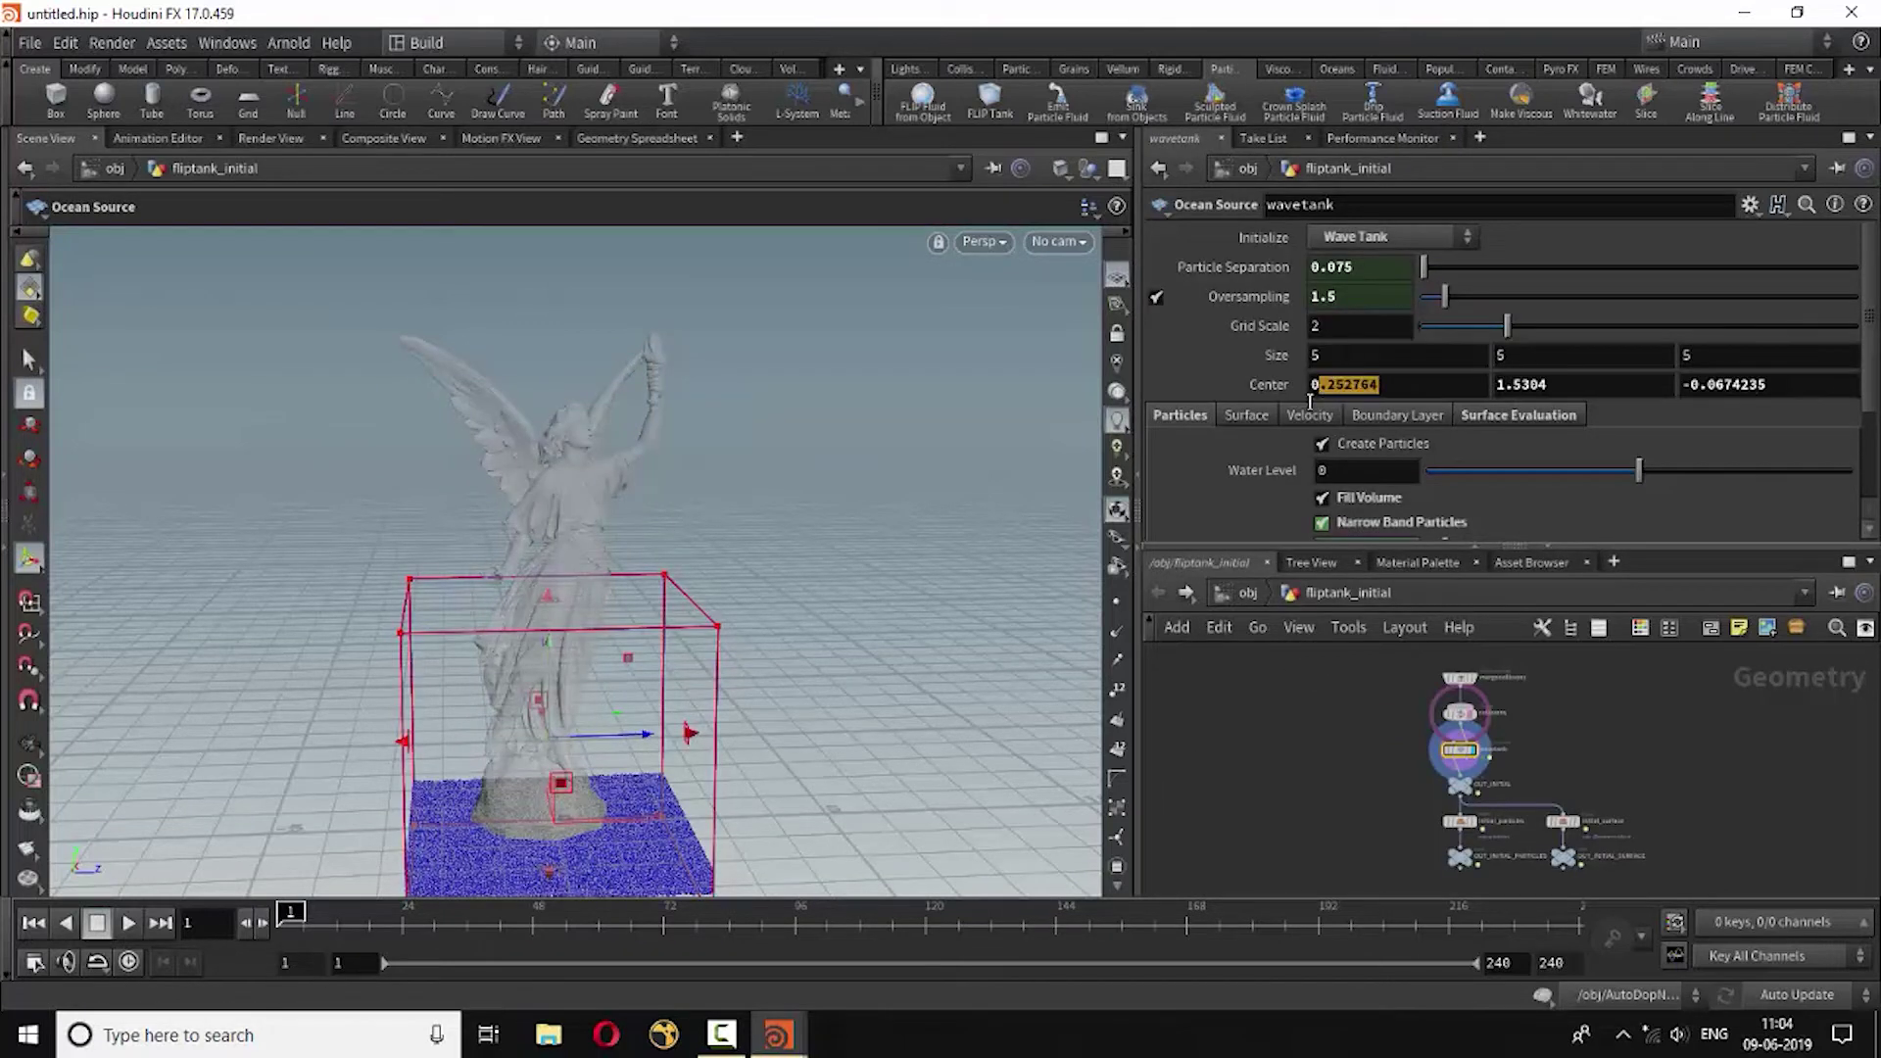
Set the tank's Center X and Center Z to 0.
left_click_drag(1310, 402, 1302, 402)
type("0")
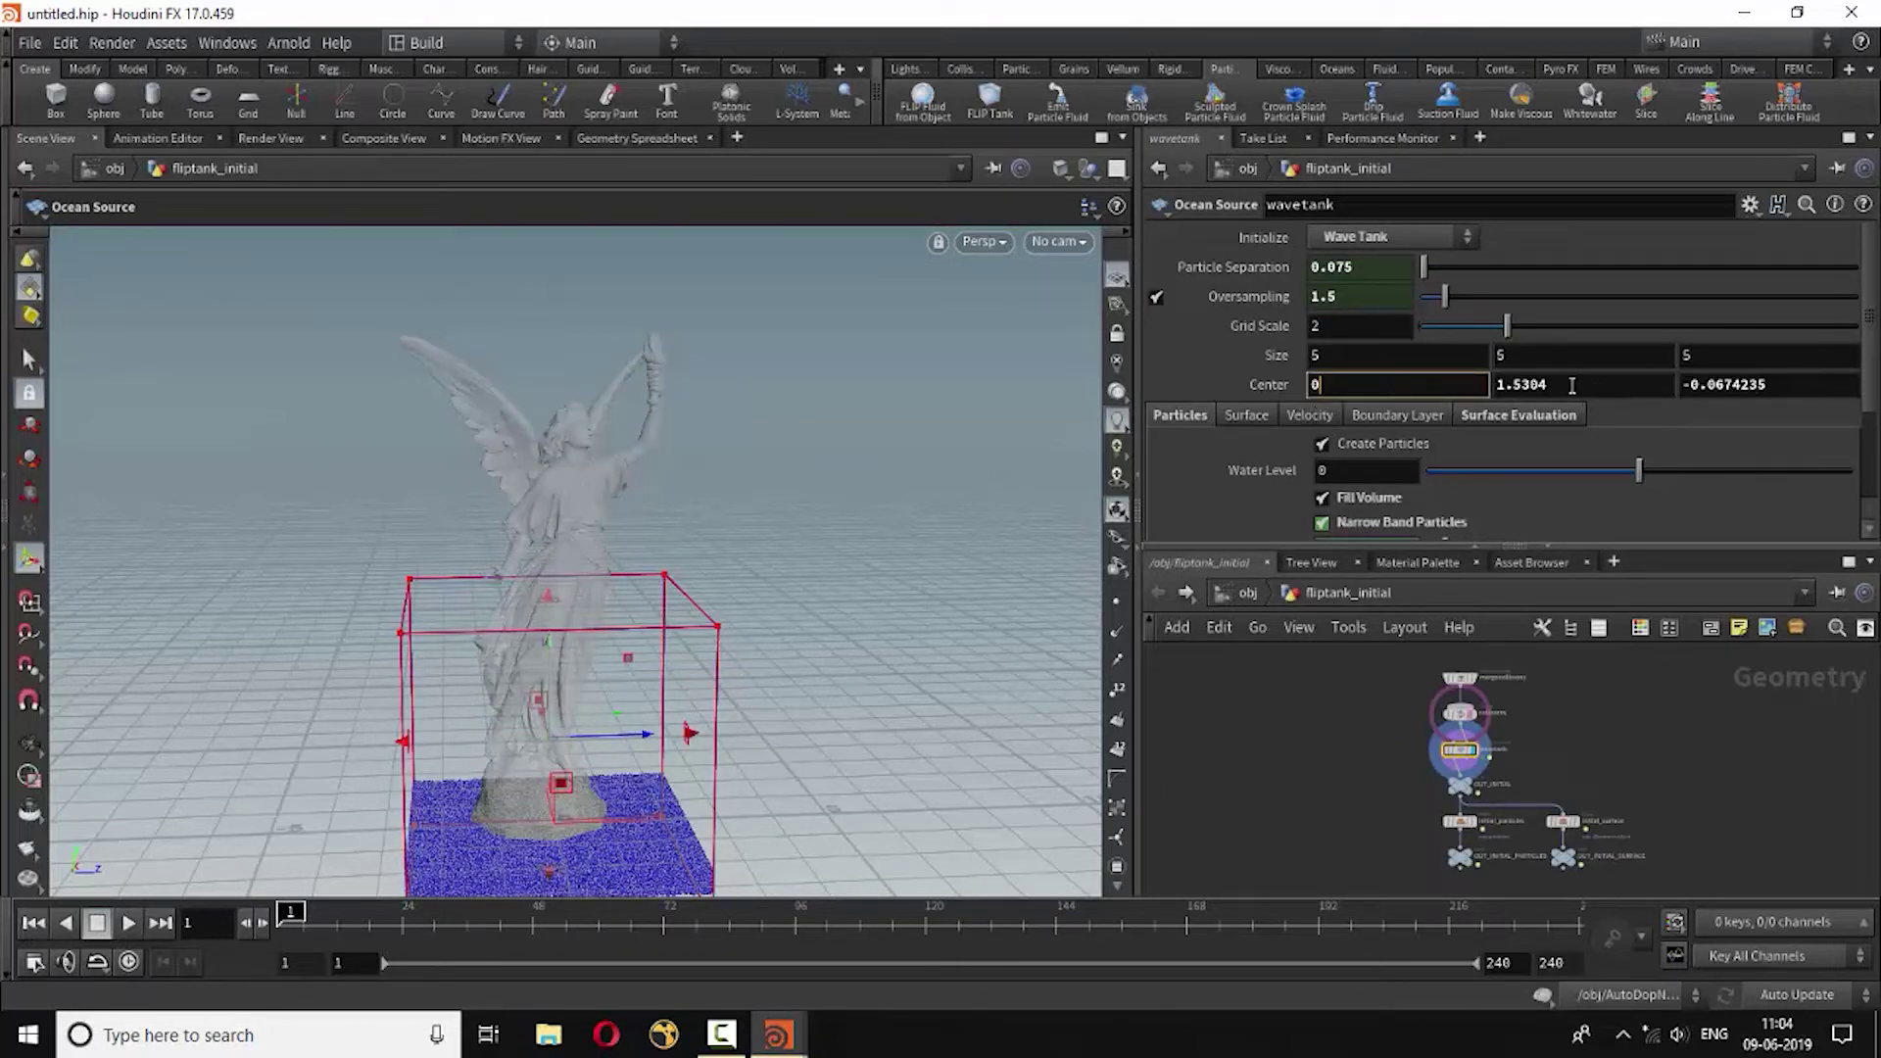
left_click_drag(1770, 392, 1656, 394)
type("0")
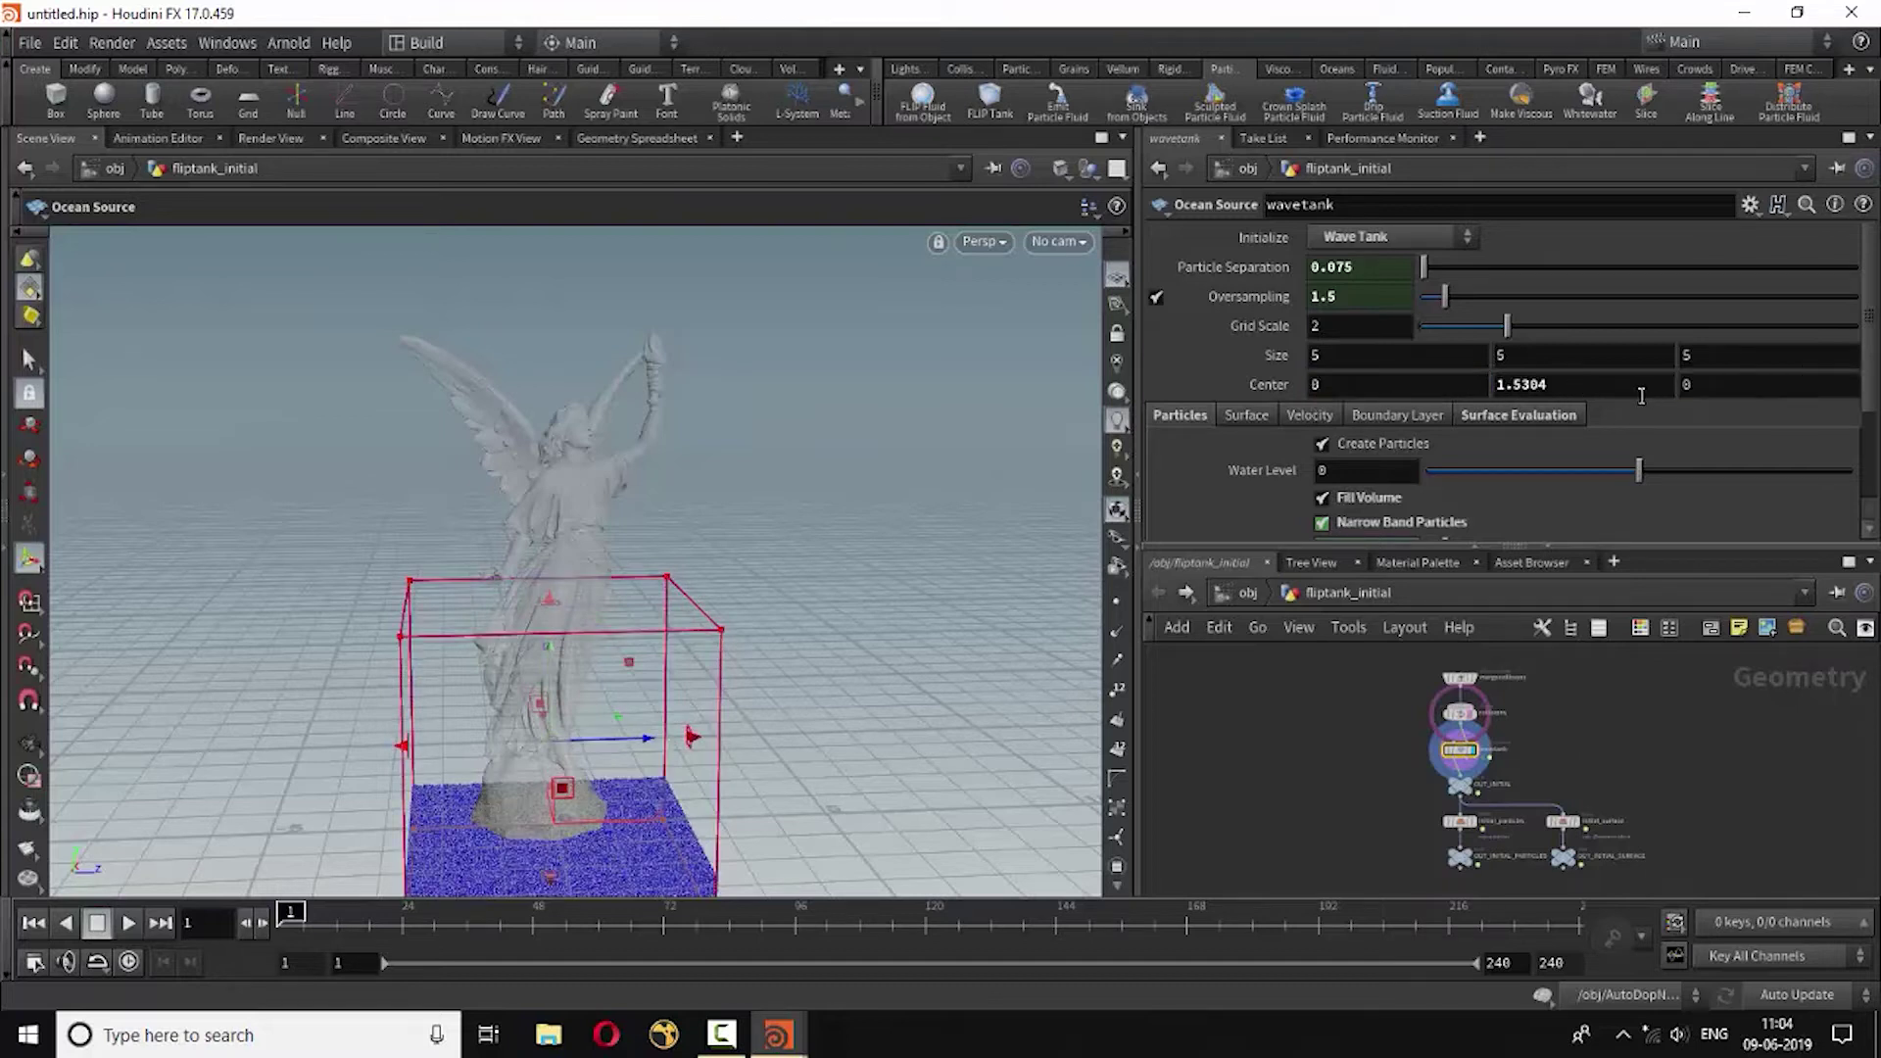
type("10")
key("Return")
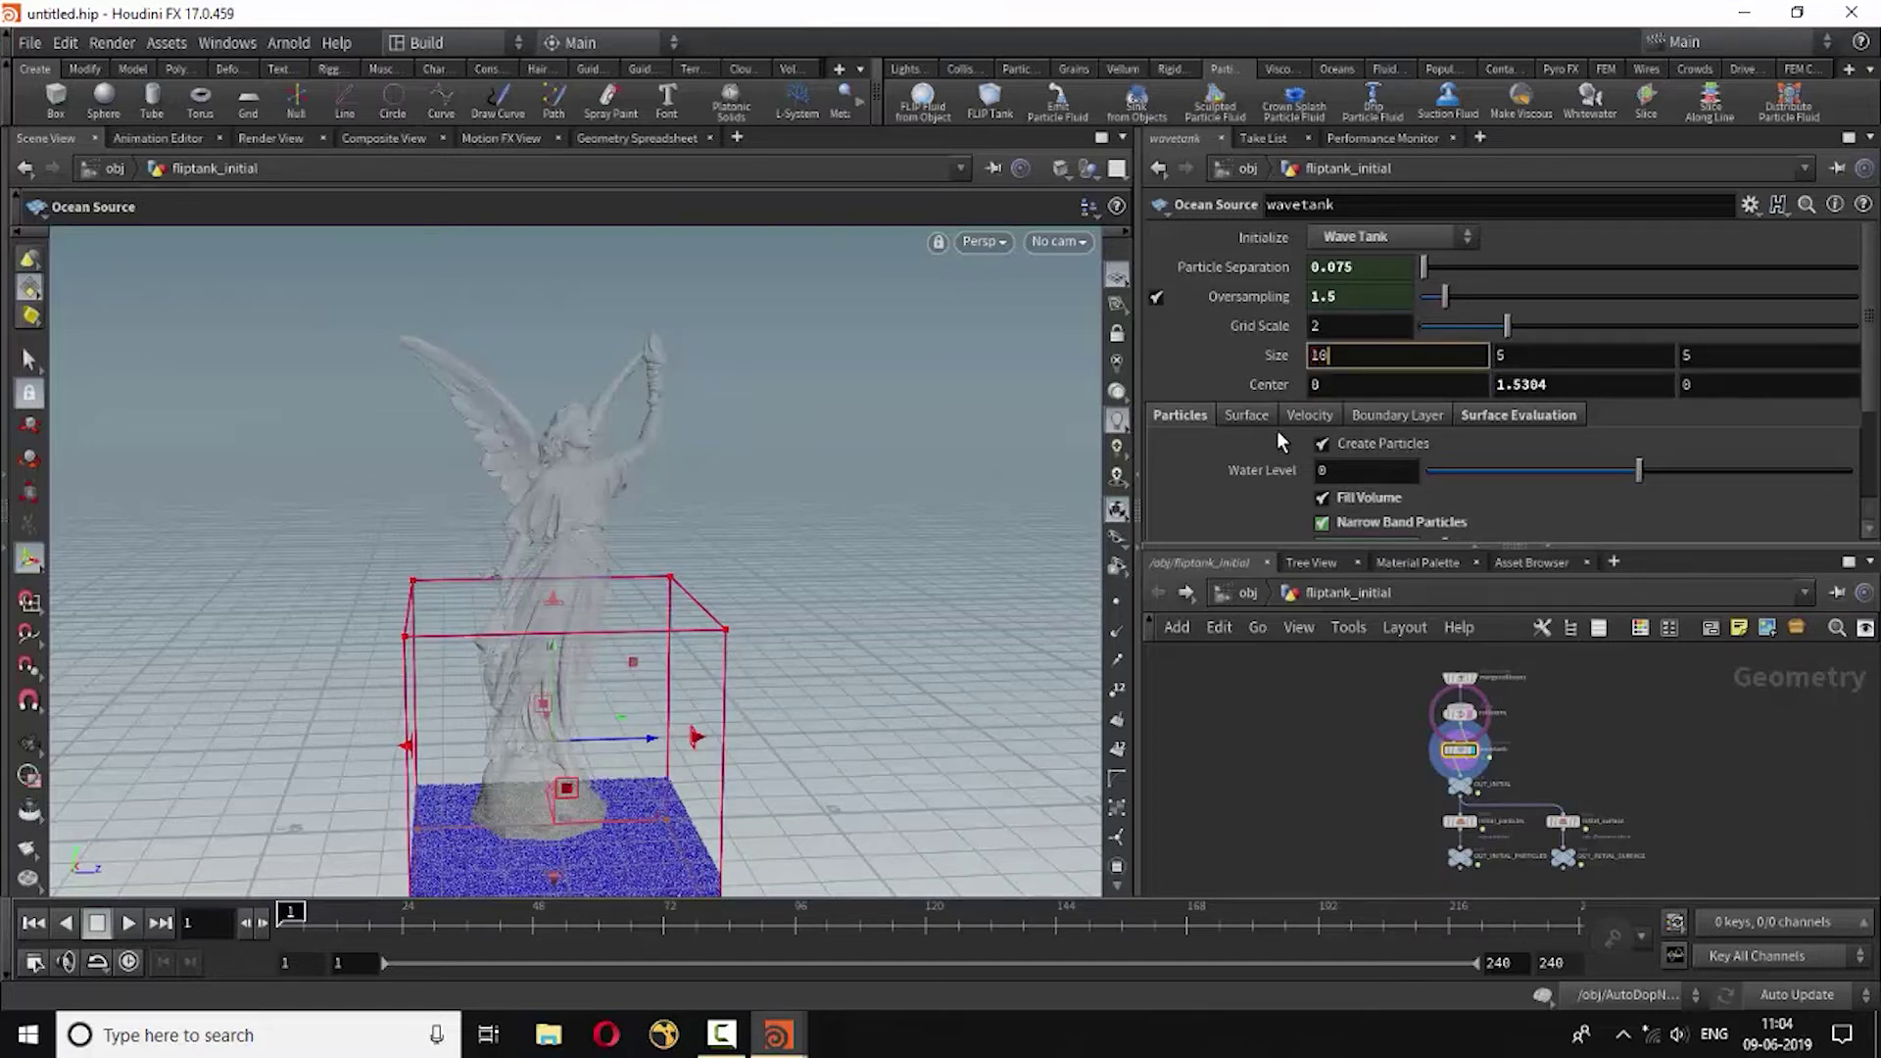
Size the tank to 10 × 10 × 10 with Center Y 4, then orbit to inspect it.
key("Return")
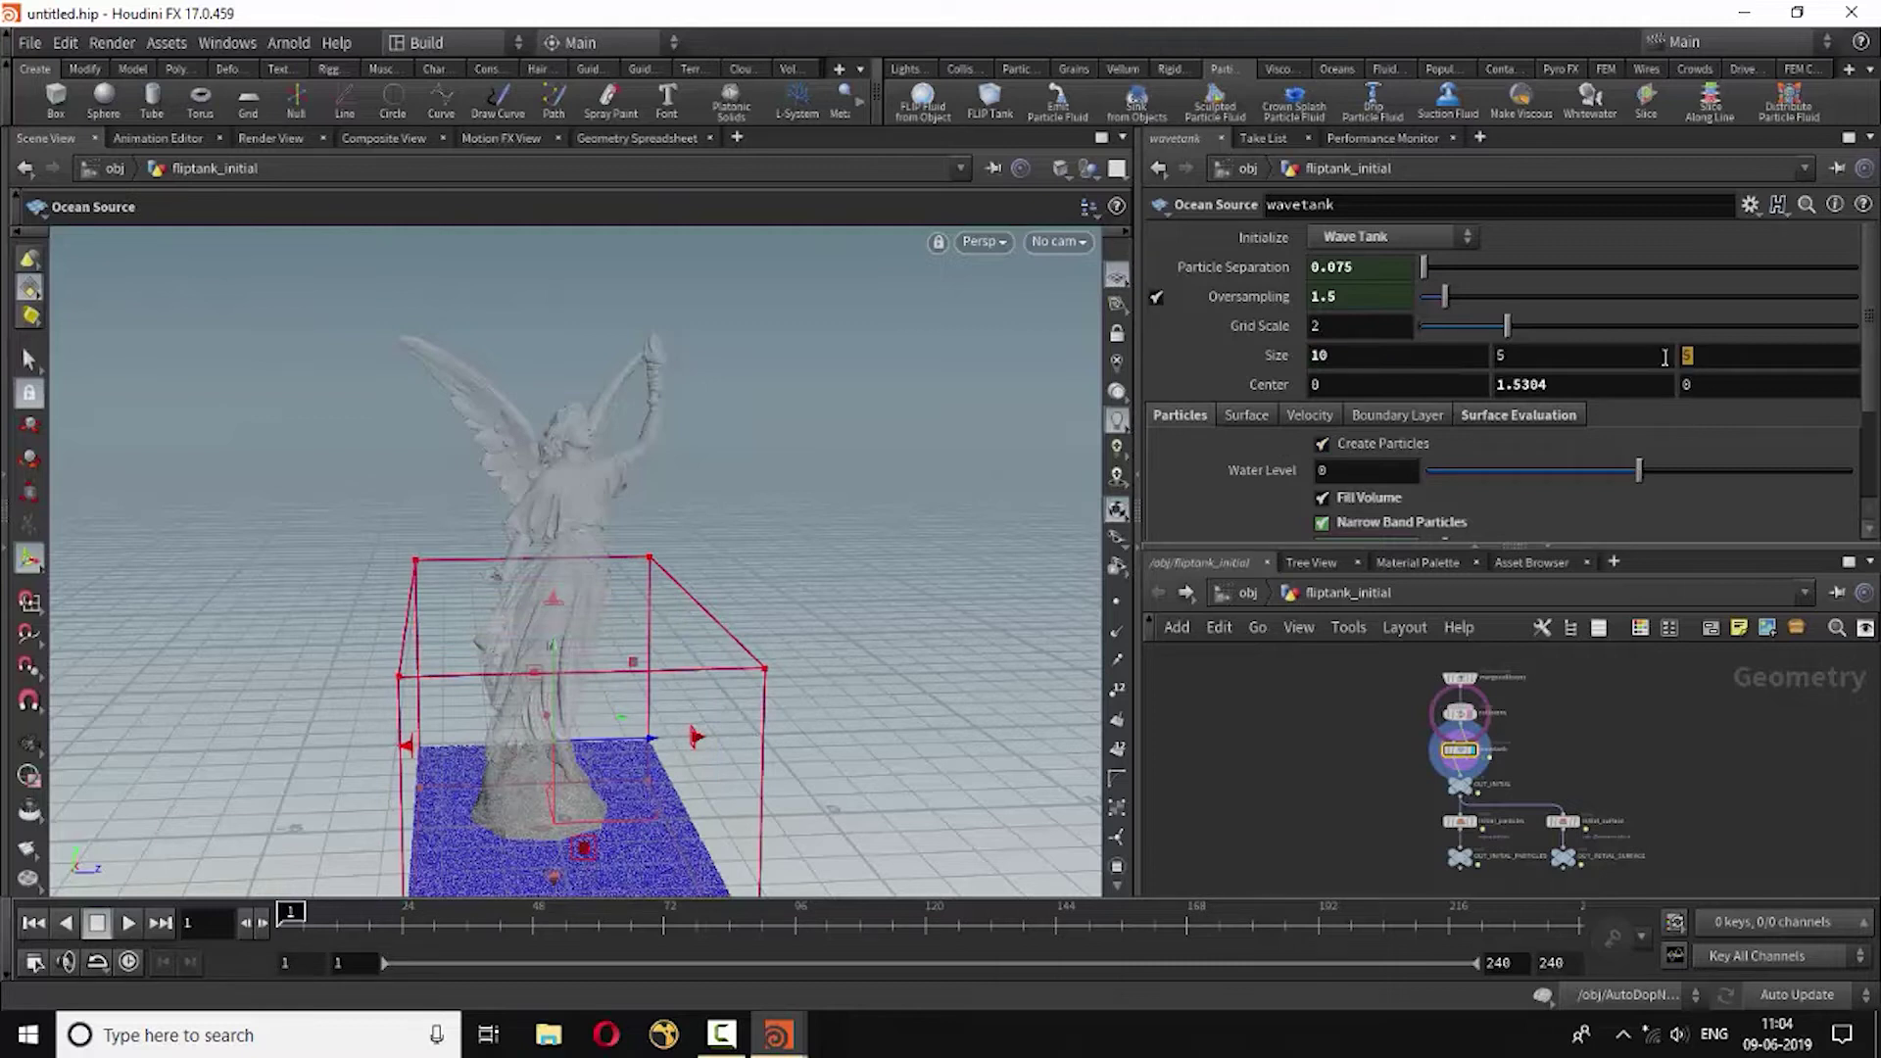
type("10")
key("Return")
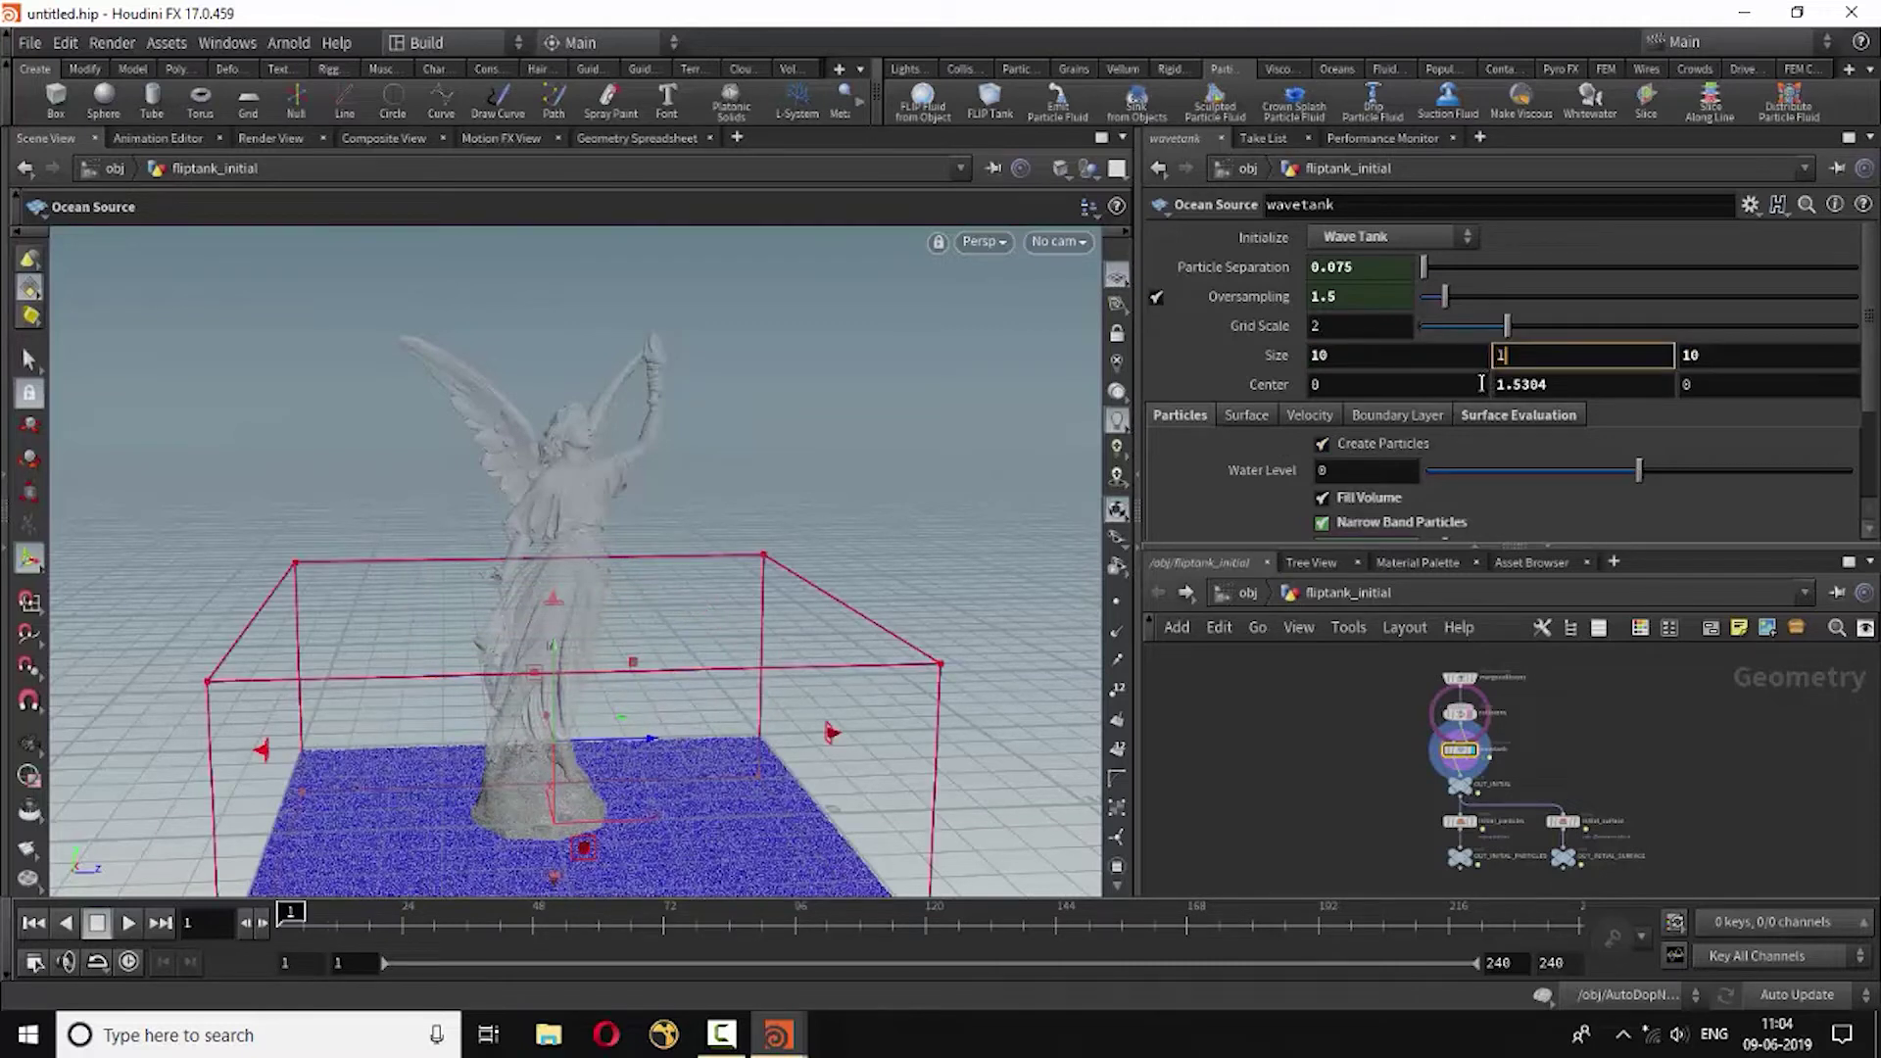
key("Return")
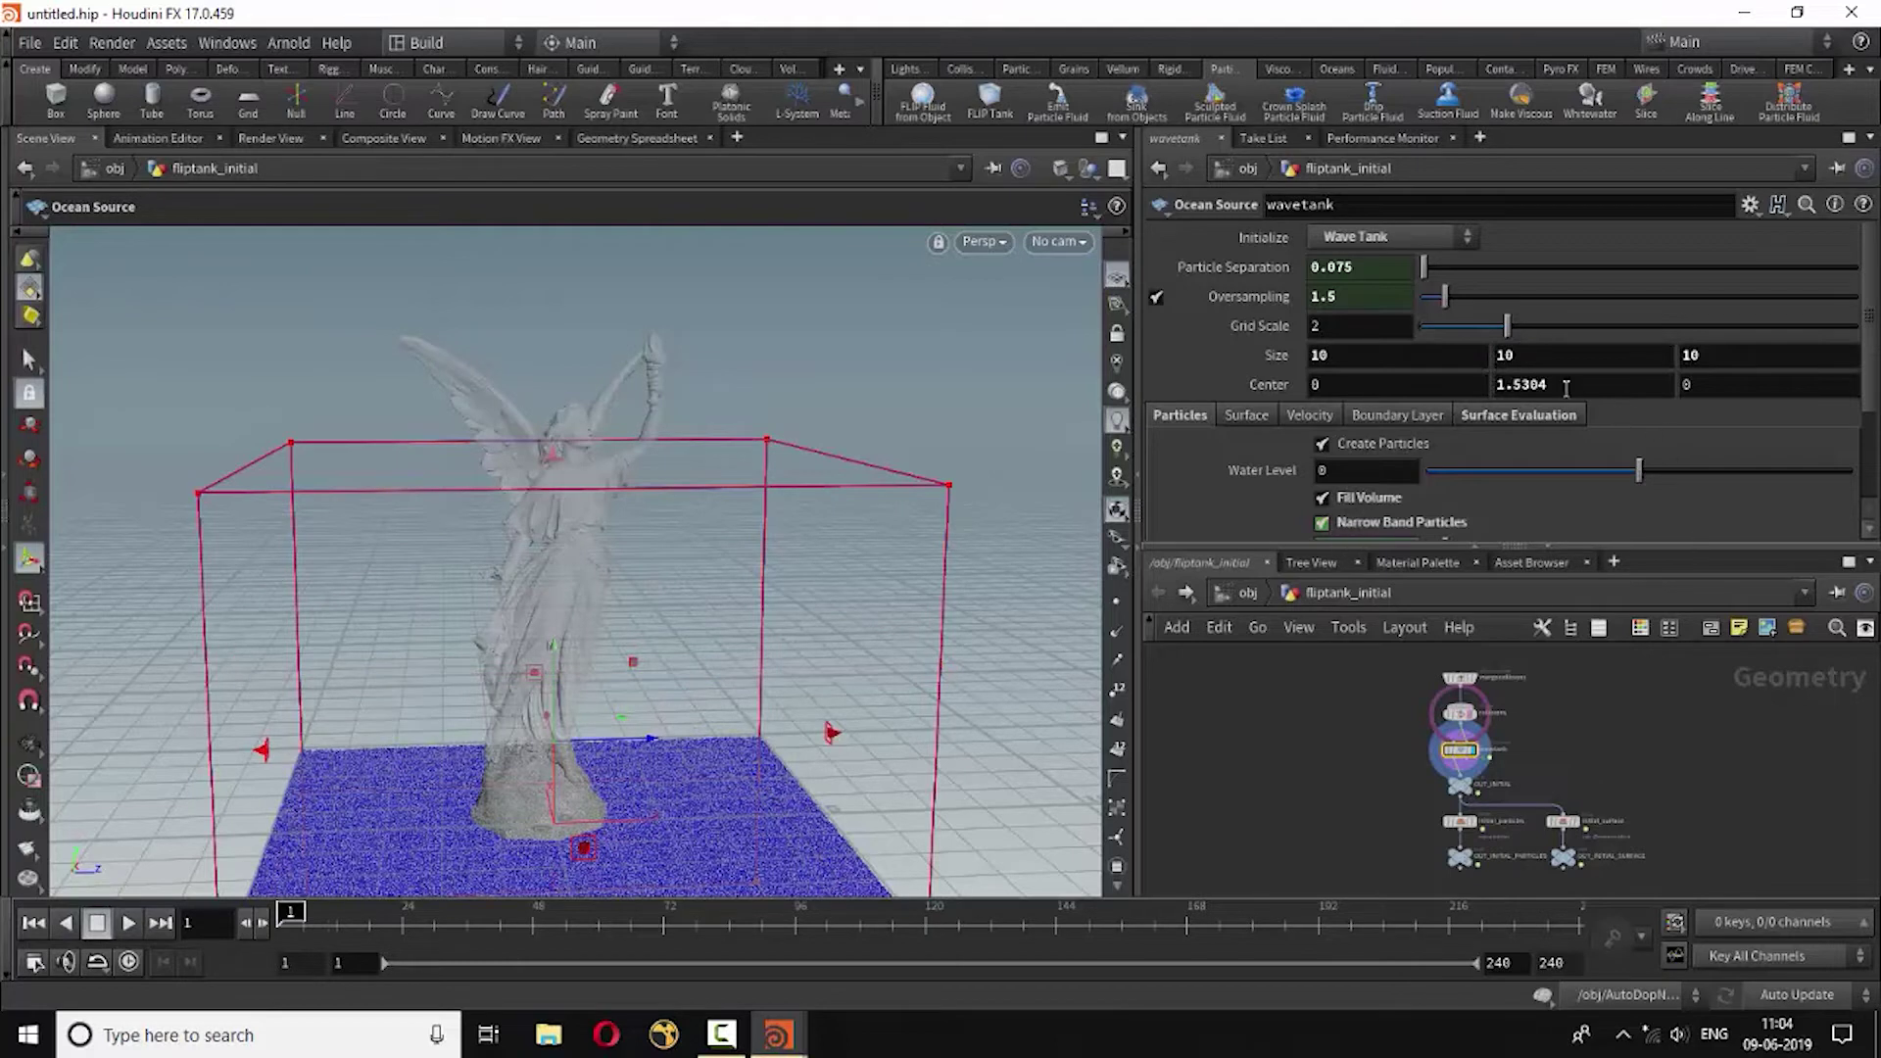
left_click(1565, 386)
type("4")
key("Return")
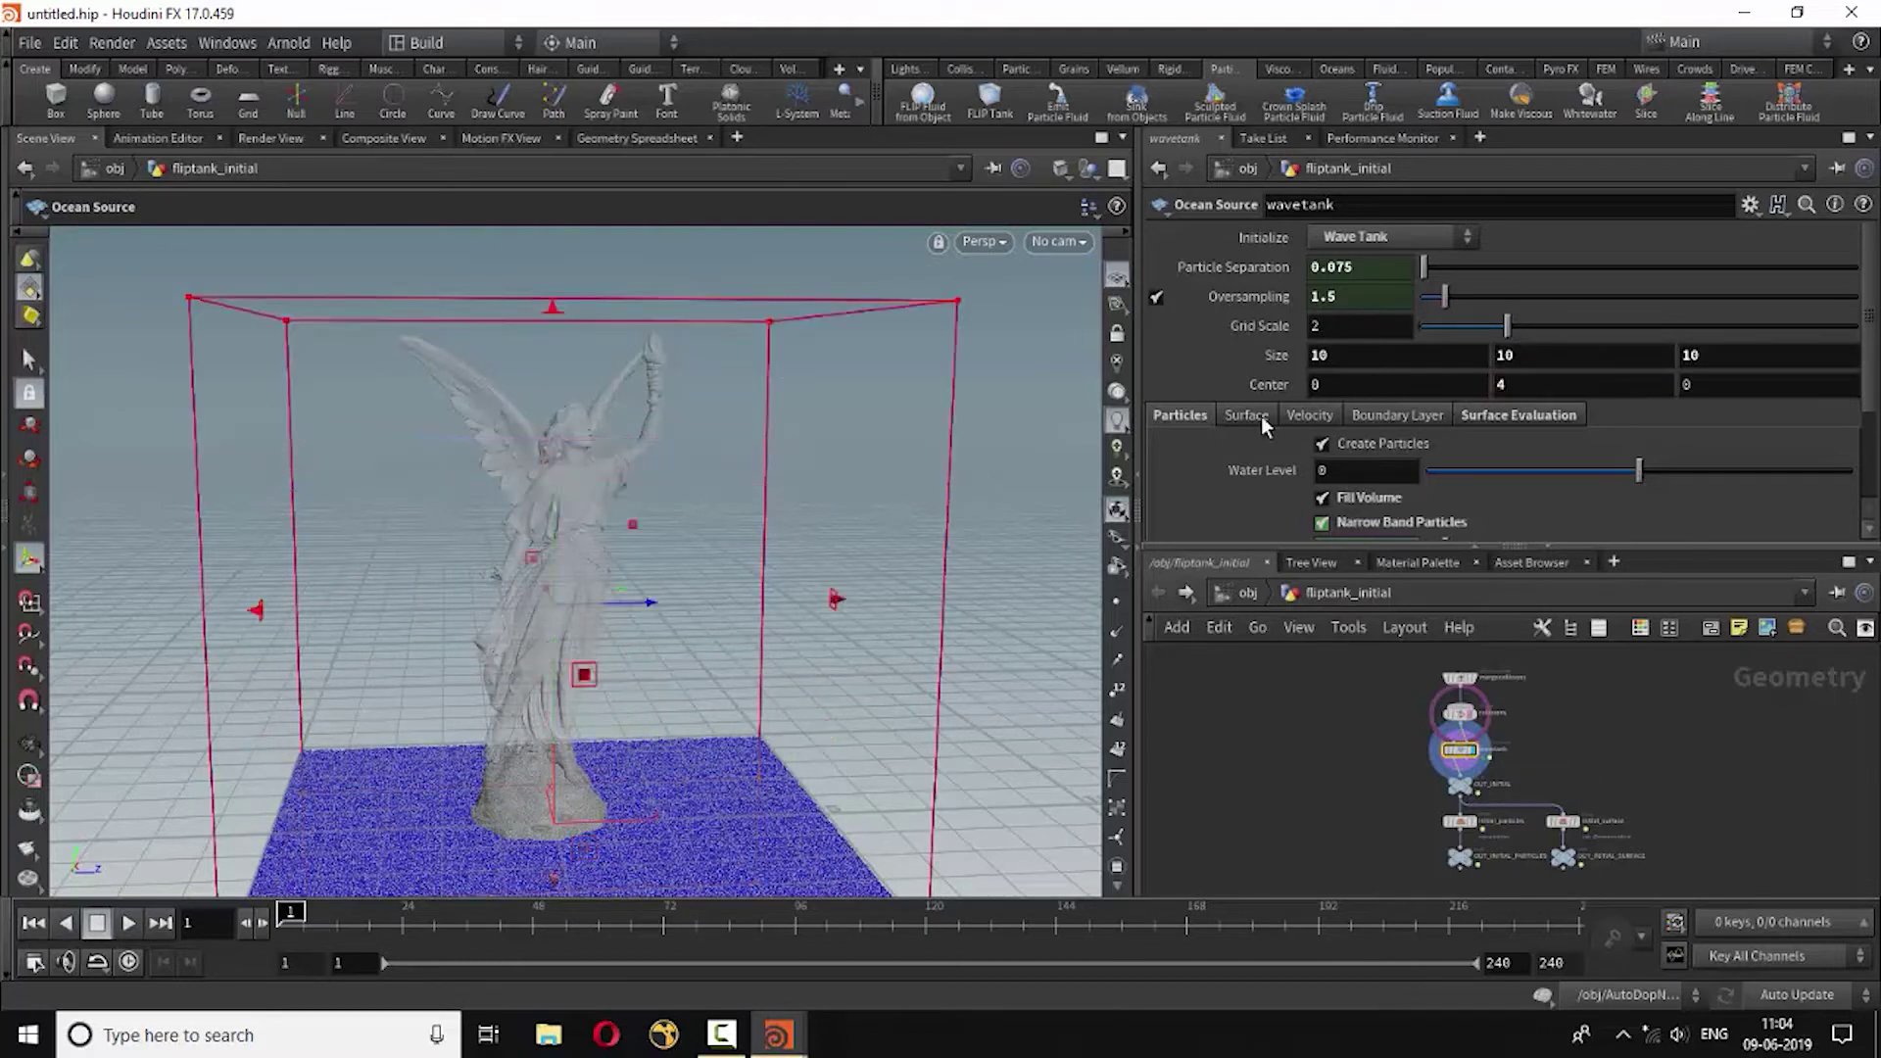
key("Escape")
scroll(847, 633, "down", 3)
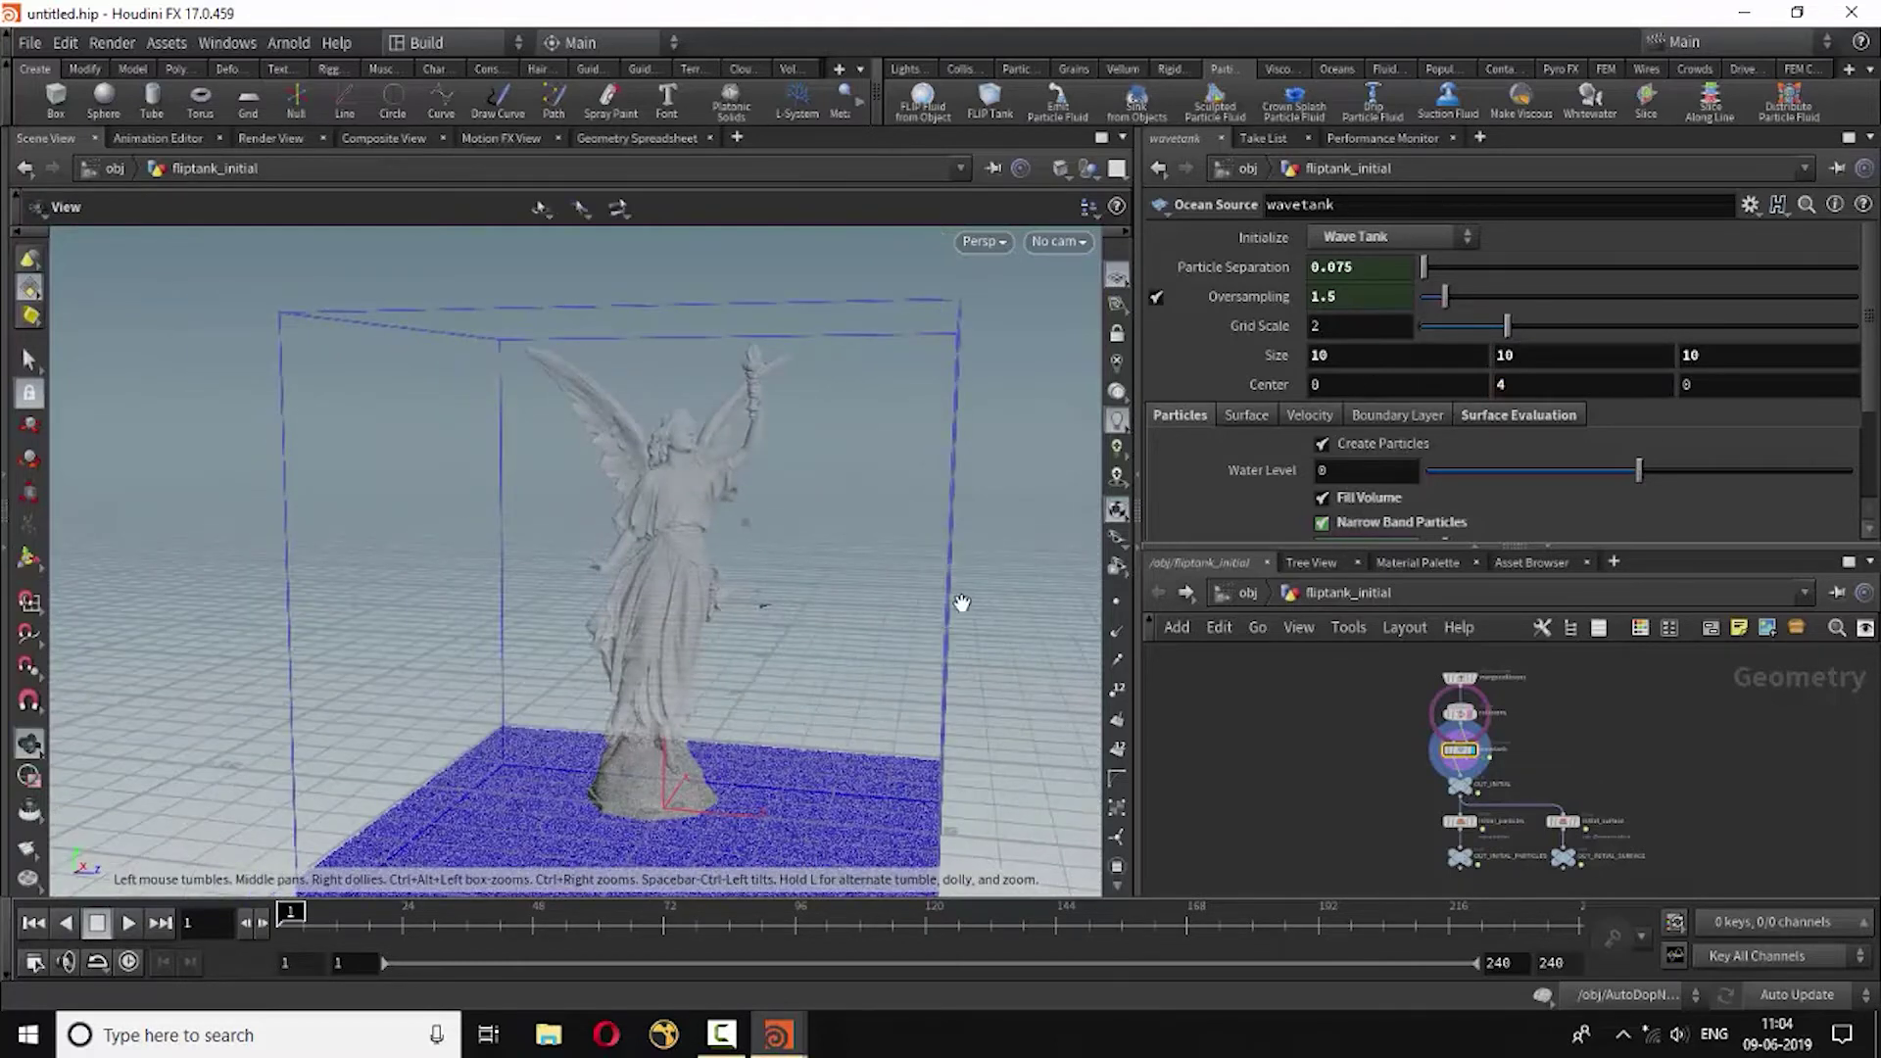
mouse_move(748, 672)
left_mouse_down()
mouse_move(589, 432)
mouse_move(630, 546)
mouse_move(785, 534)
mouse_move(673, 558)
mouse_move(651, 609)
mouse_move(756, 601)
mouse_move(849, 563)
mouse_move(659, 584)
left_mouse_up()
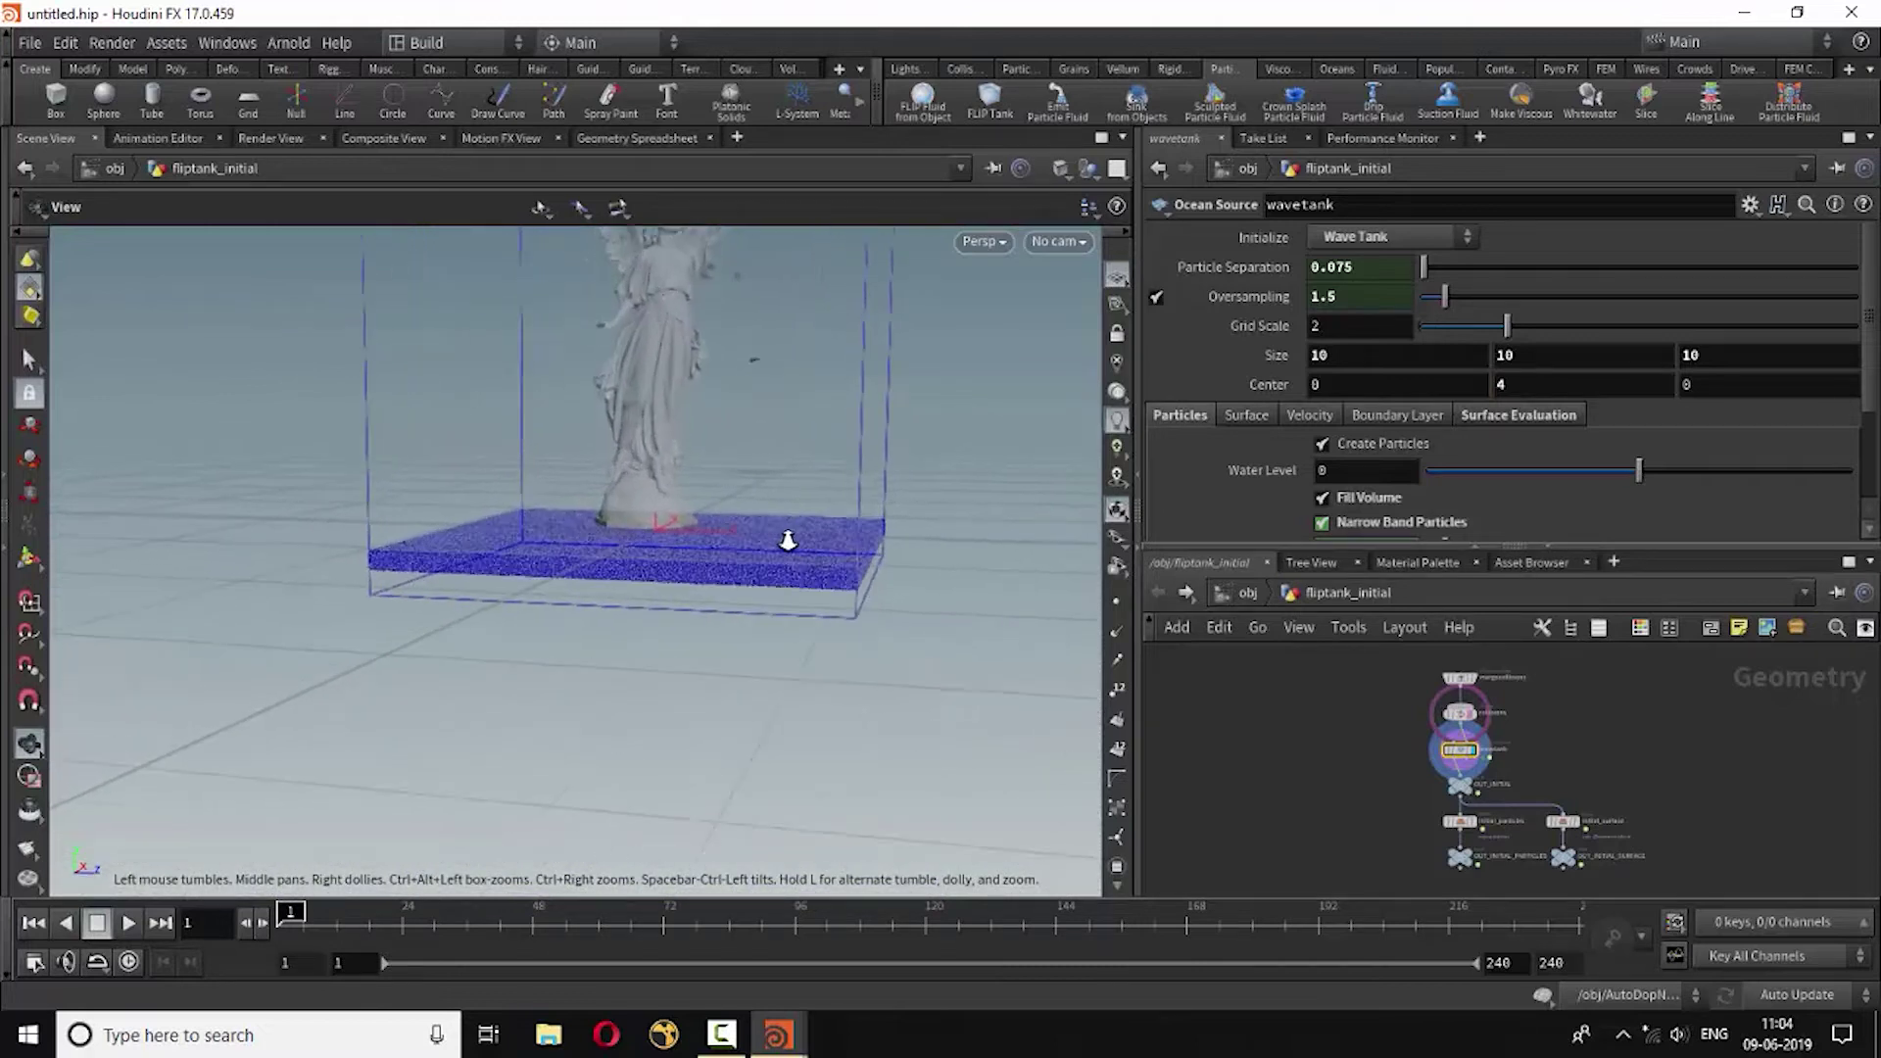
Return to object level, frame all nodes, and enter the Angel geometry network.
key("Return")
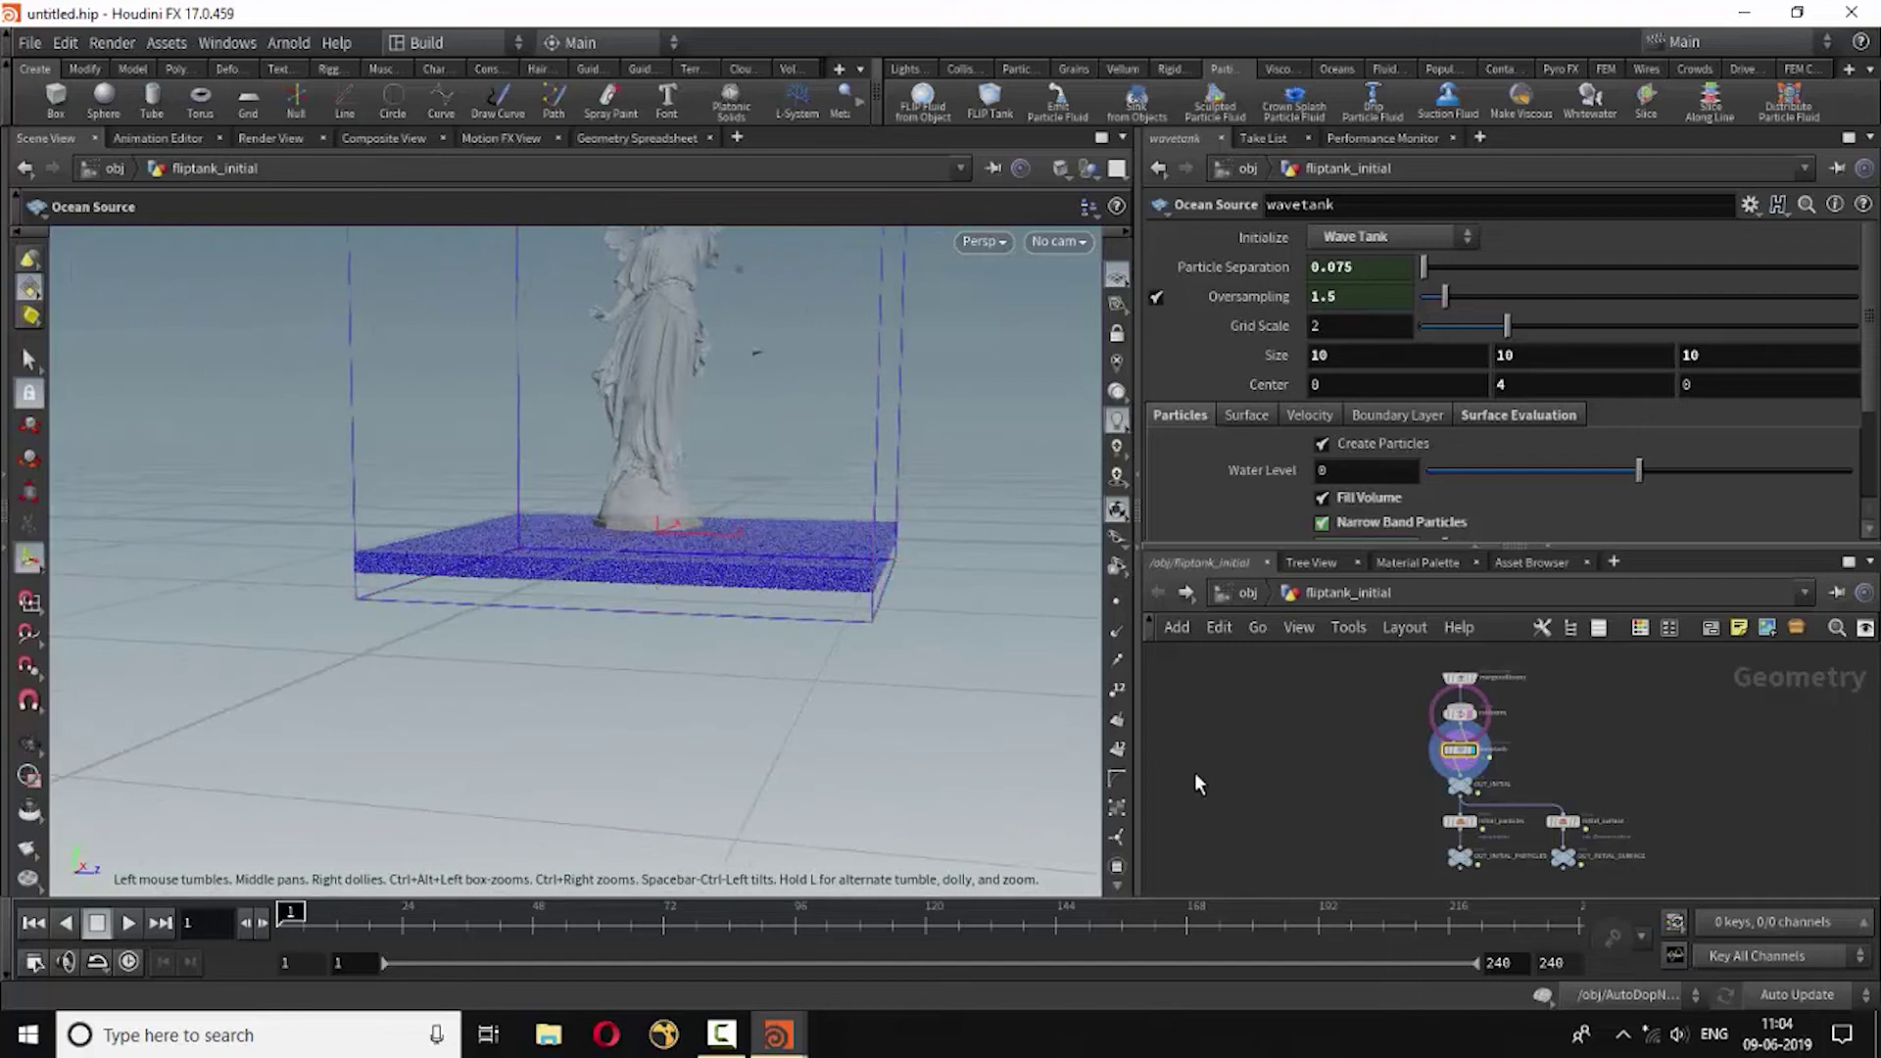
left_click(1158, 593)
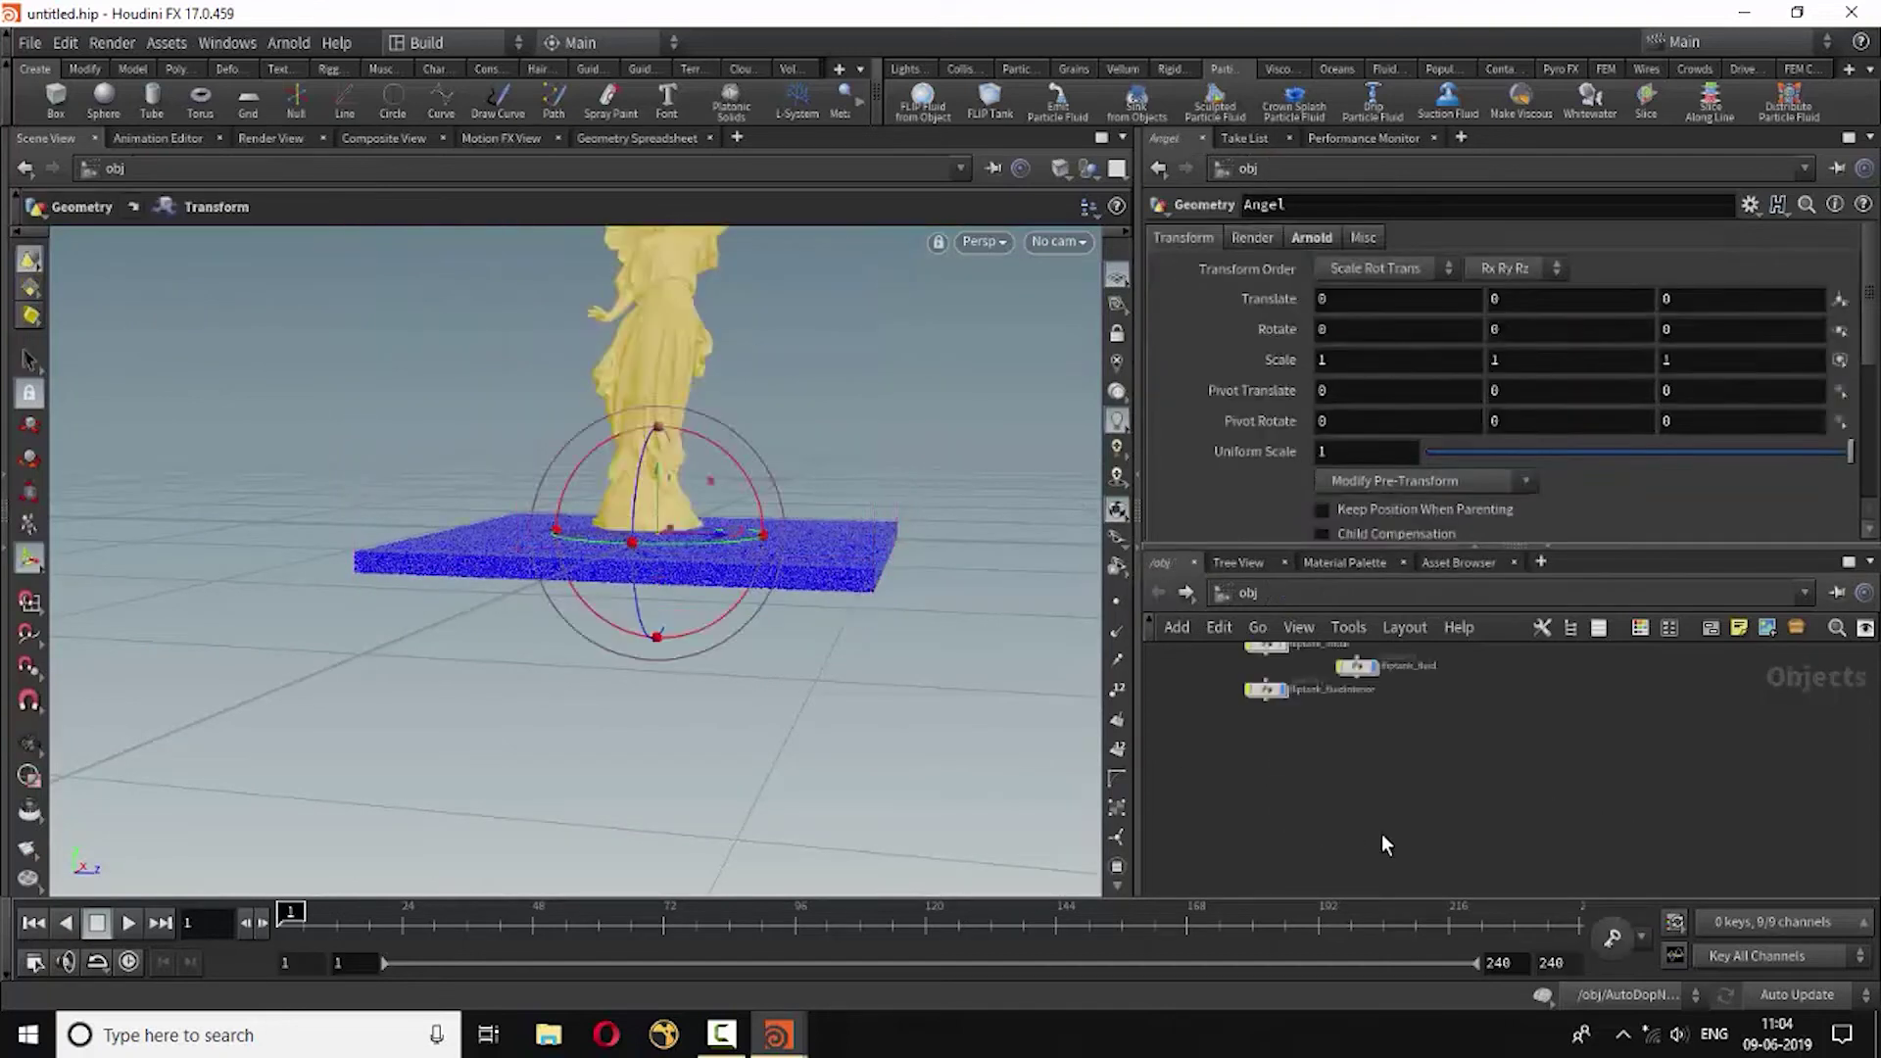
left_click(1472, 824)
key("h")
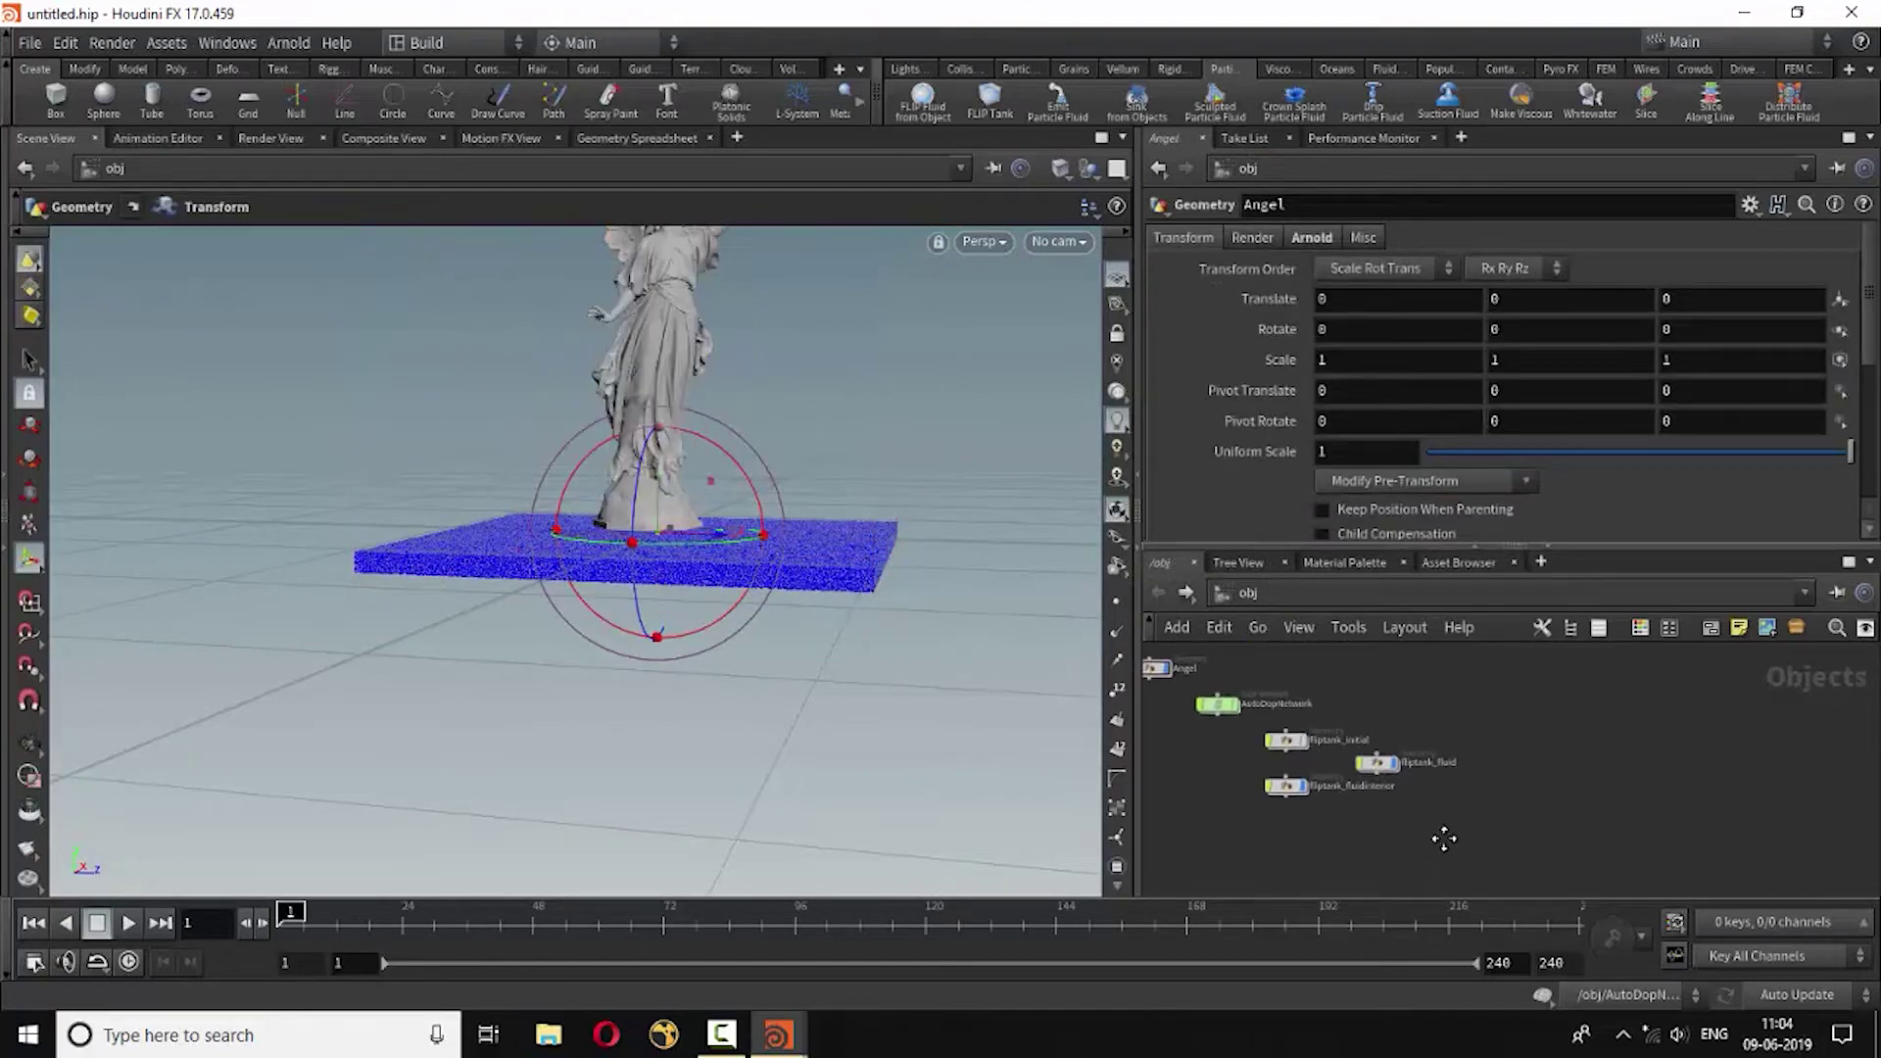
scroll(1321, 716, "up", 3)
double_click(1209, 722)
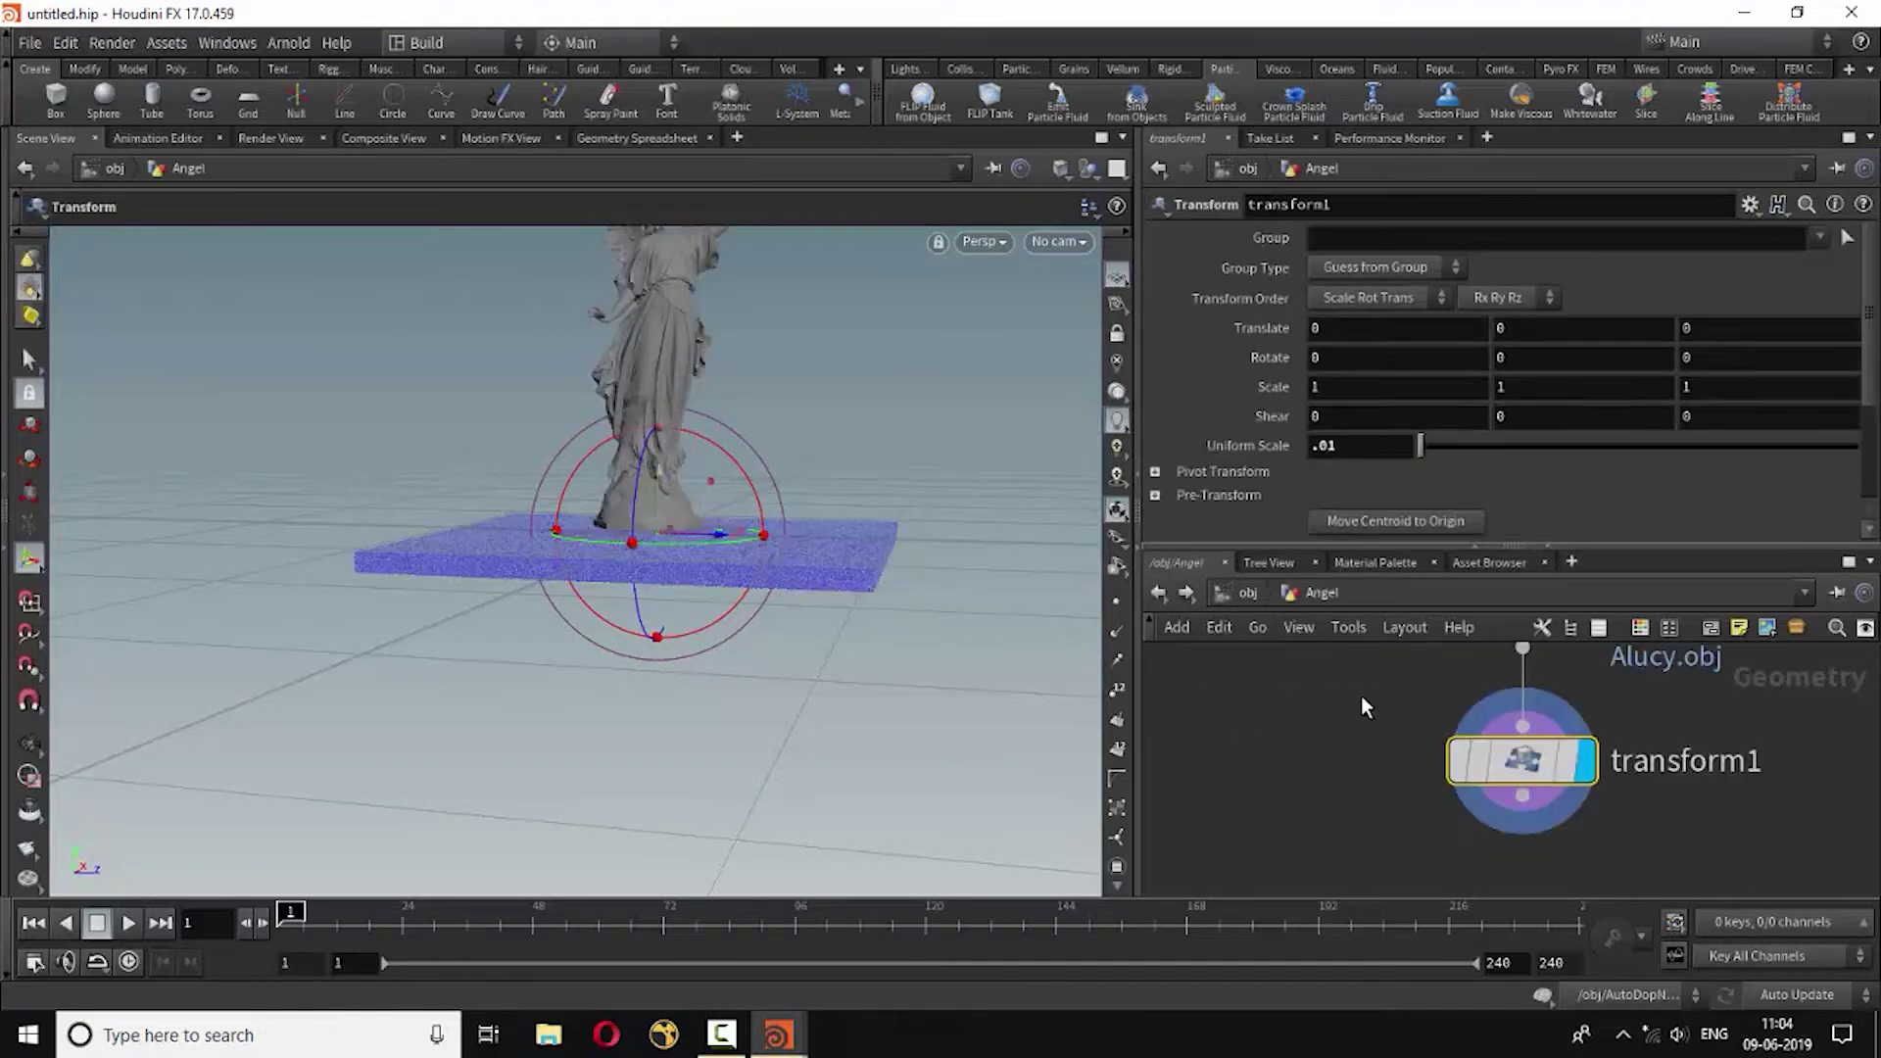
Set transform1's Translate Y to -0.2.
left_click(1529, 332)
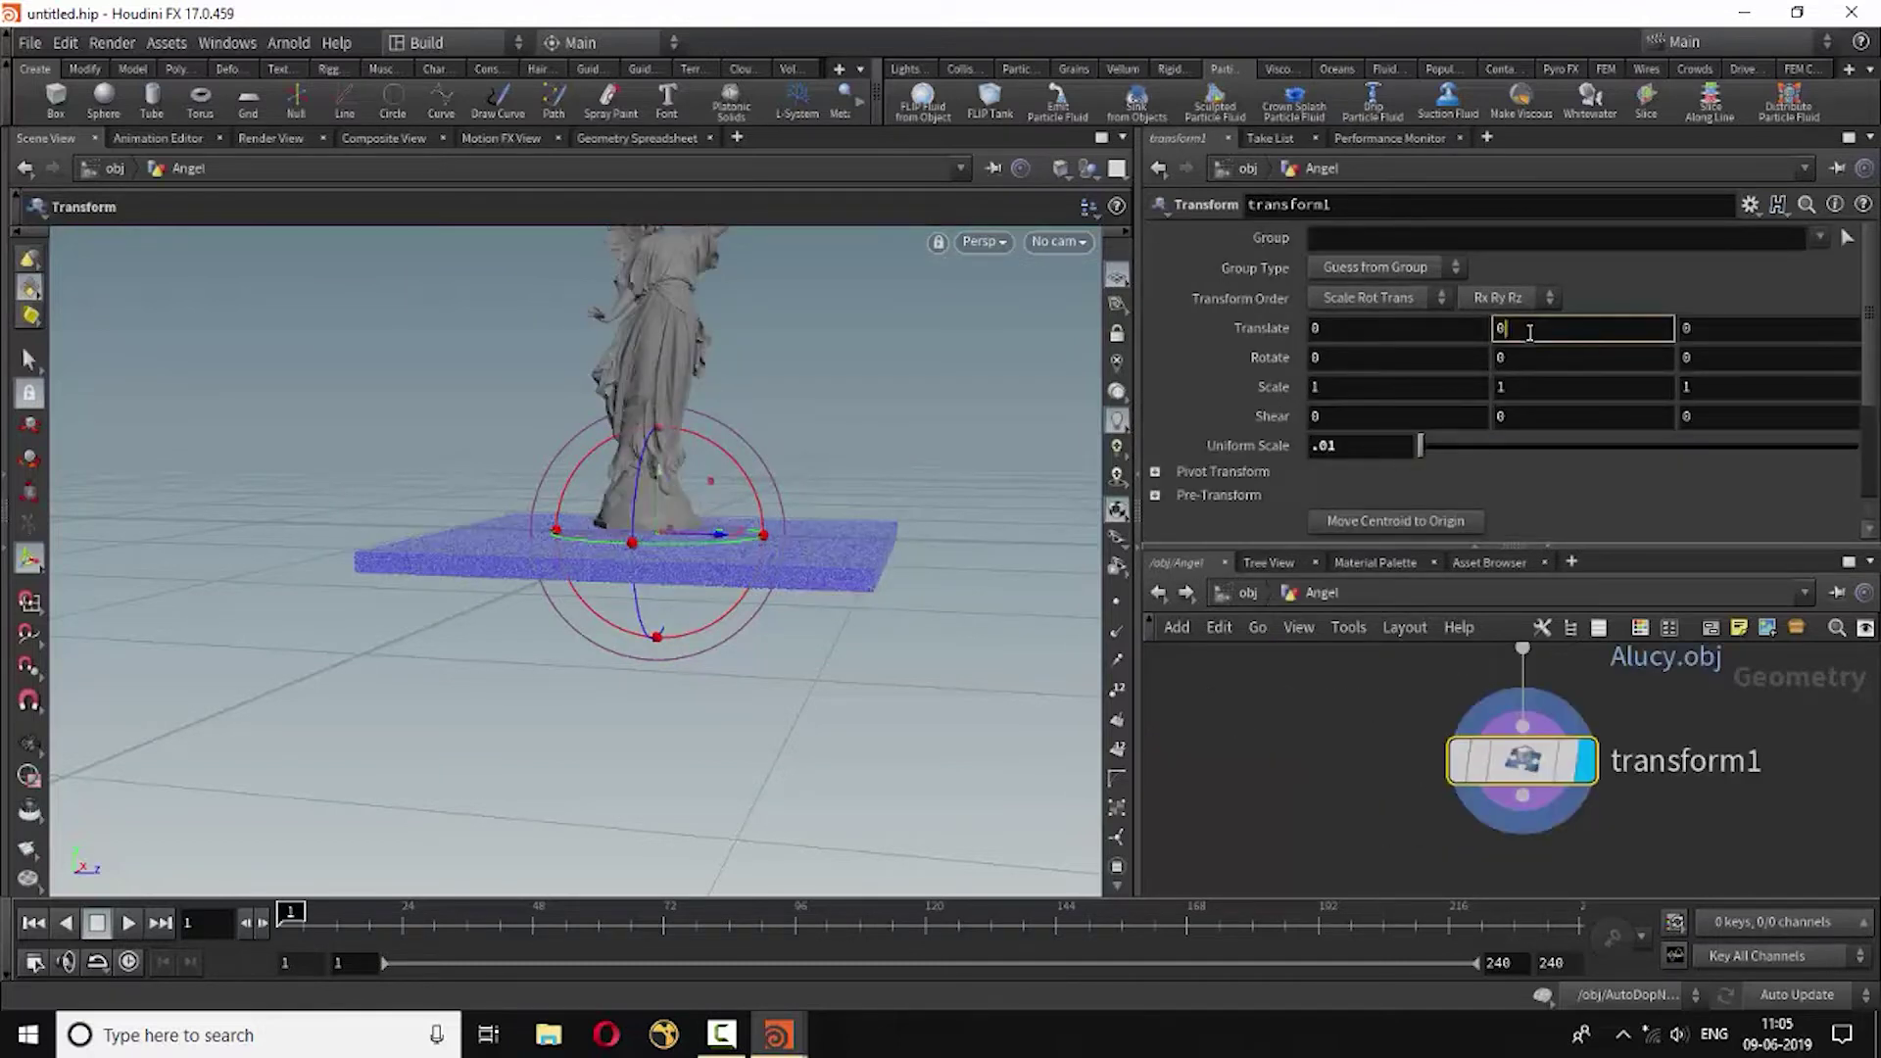
type("-0.1")
key("BackSpace")
type("2")
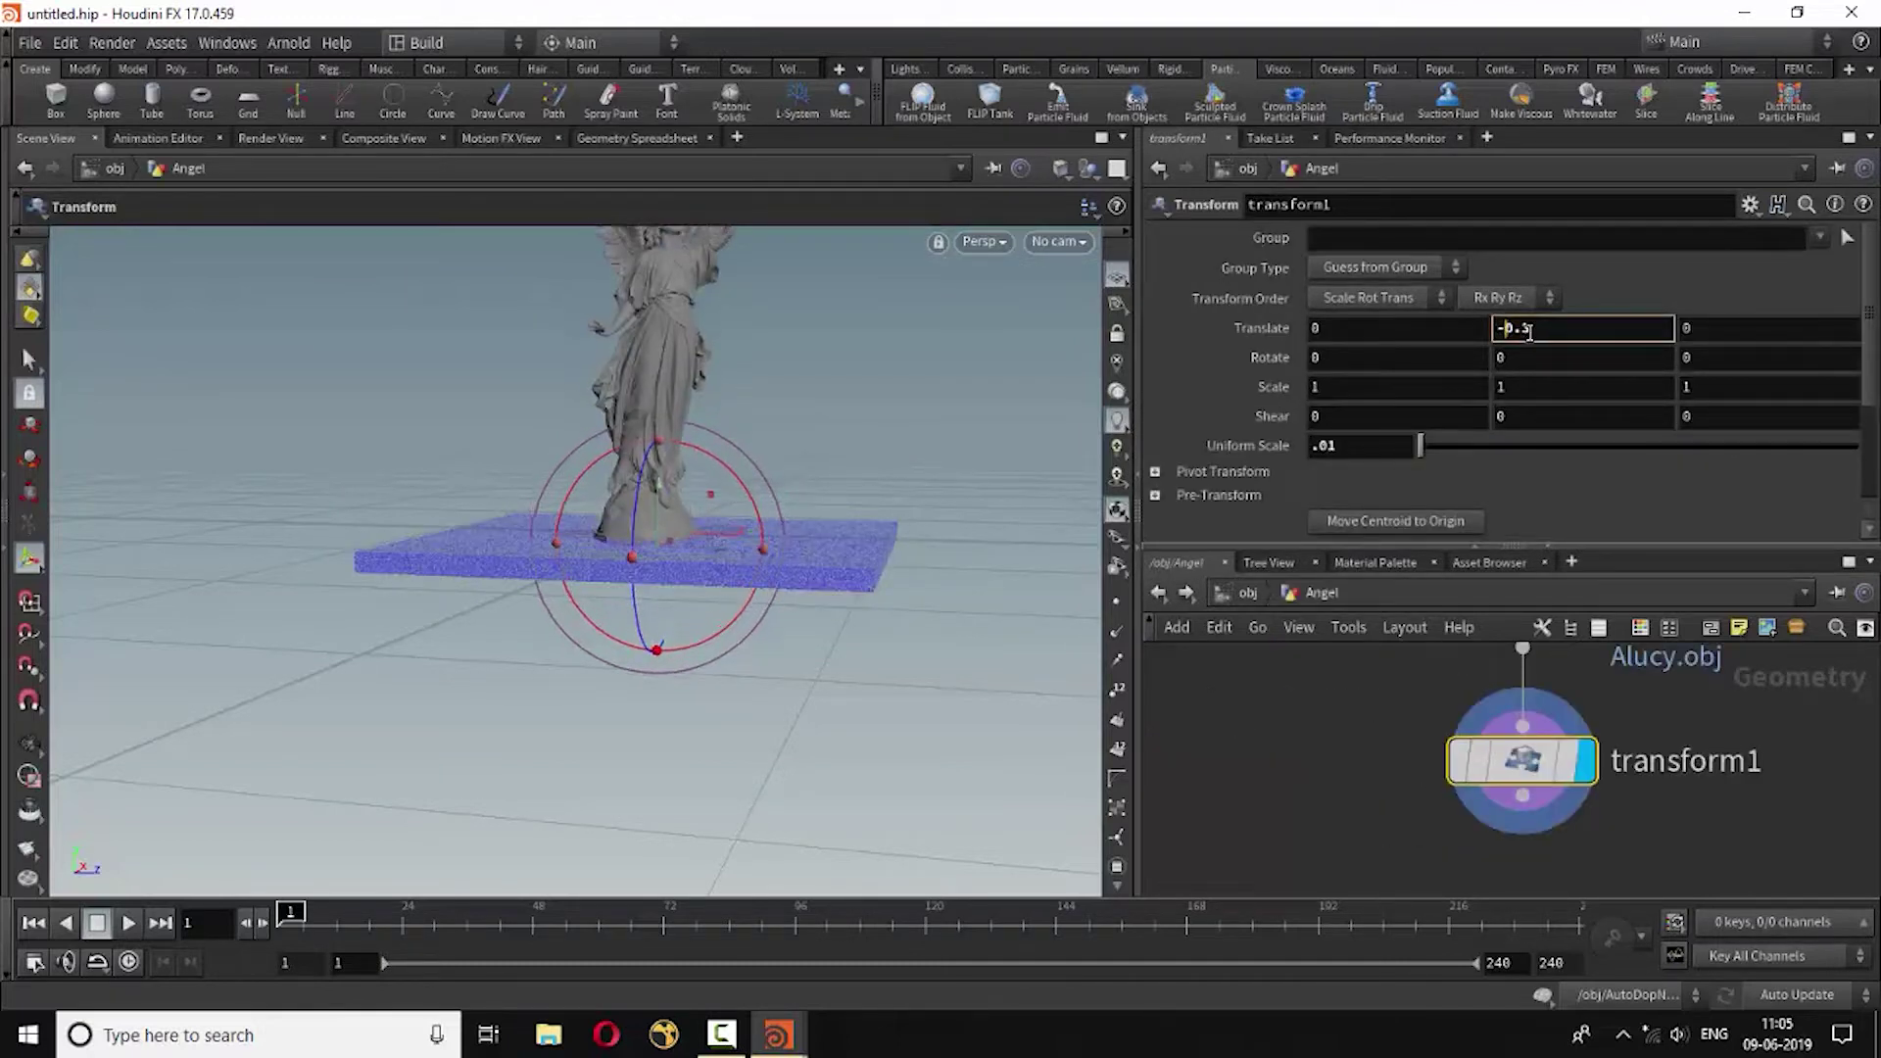
key("BackSpace")
type("2")
Back at /obj, auto-arrange the nodes and orbit around the statue and tank.
left_click(1159, 593)
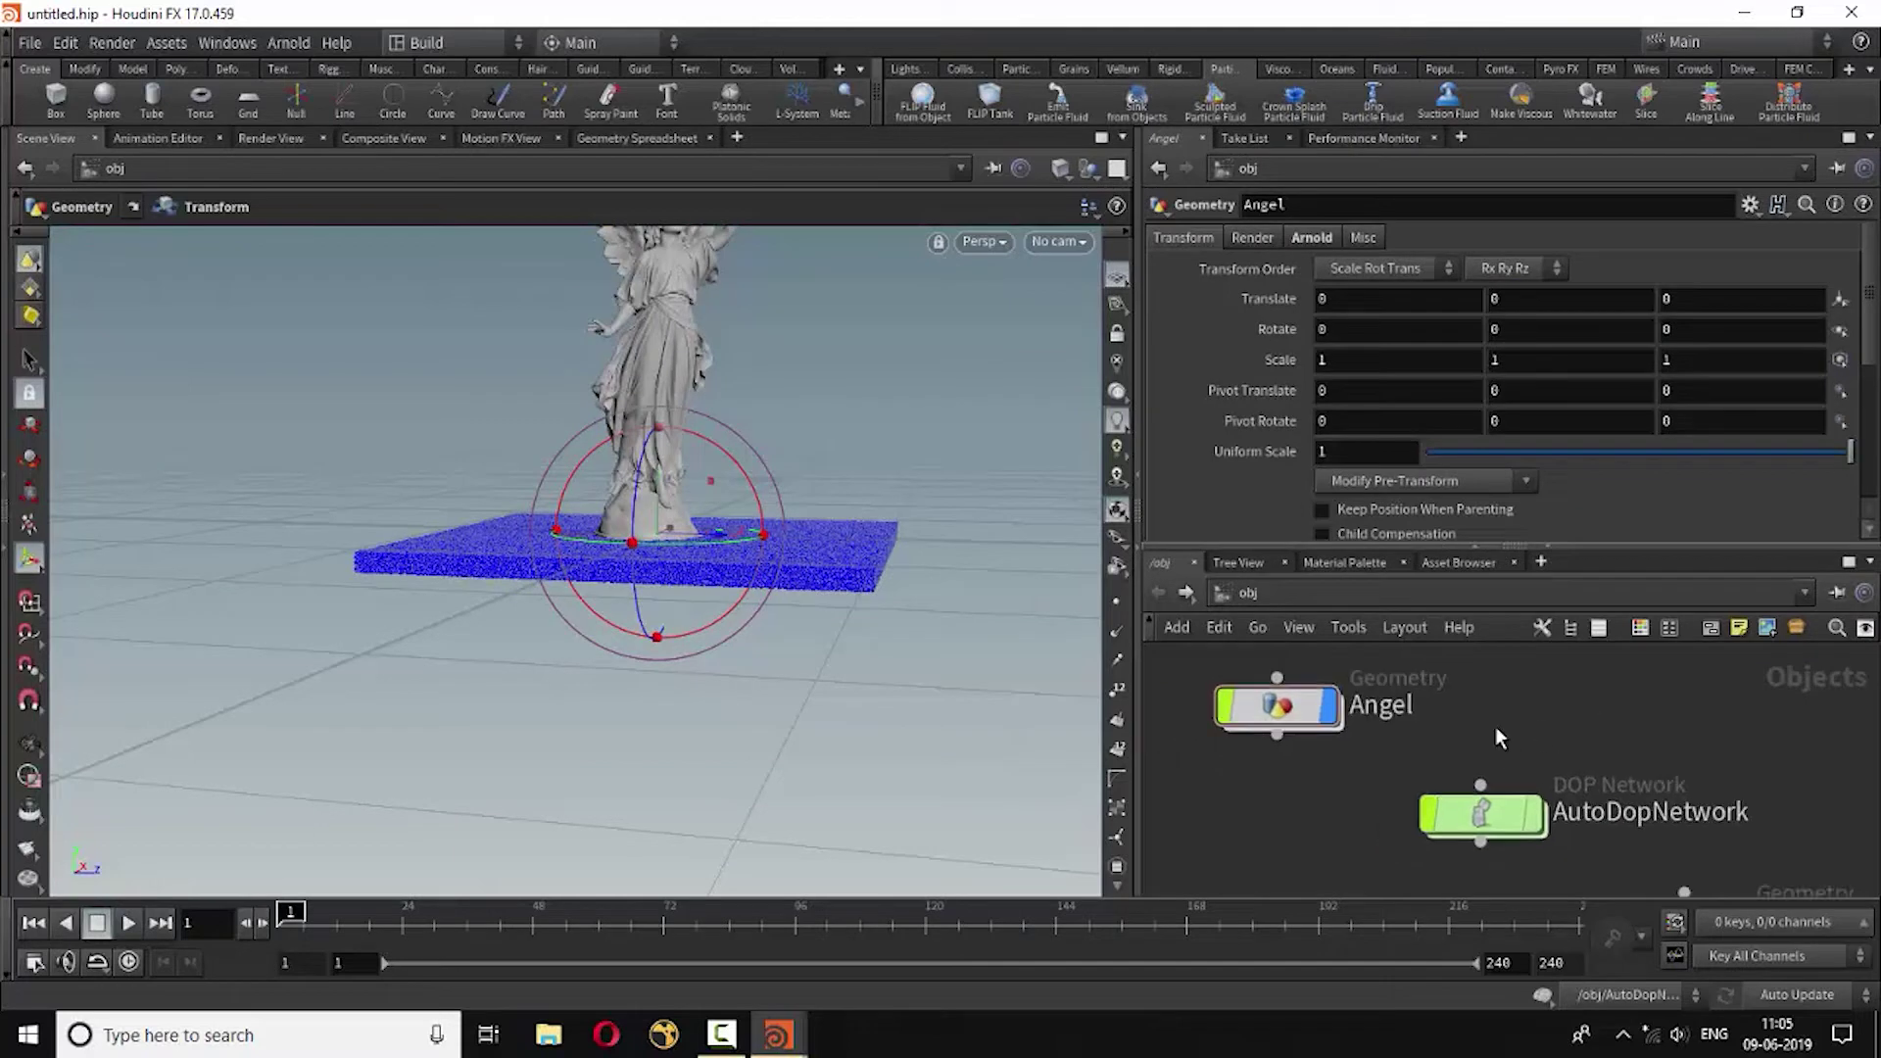
scroll(1372, 794, "down", 2)
scroll(1342, 779, "down", 2)
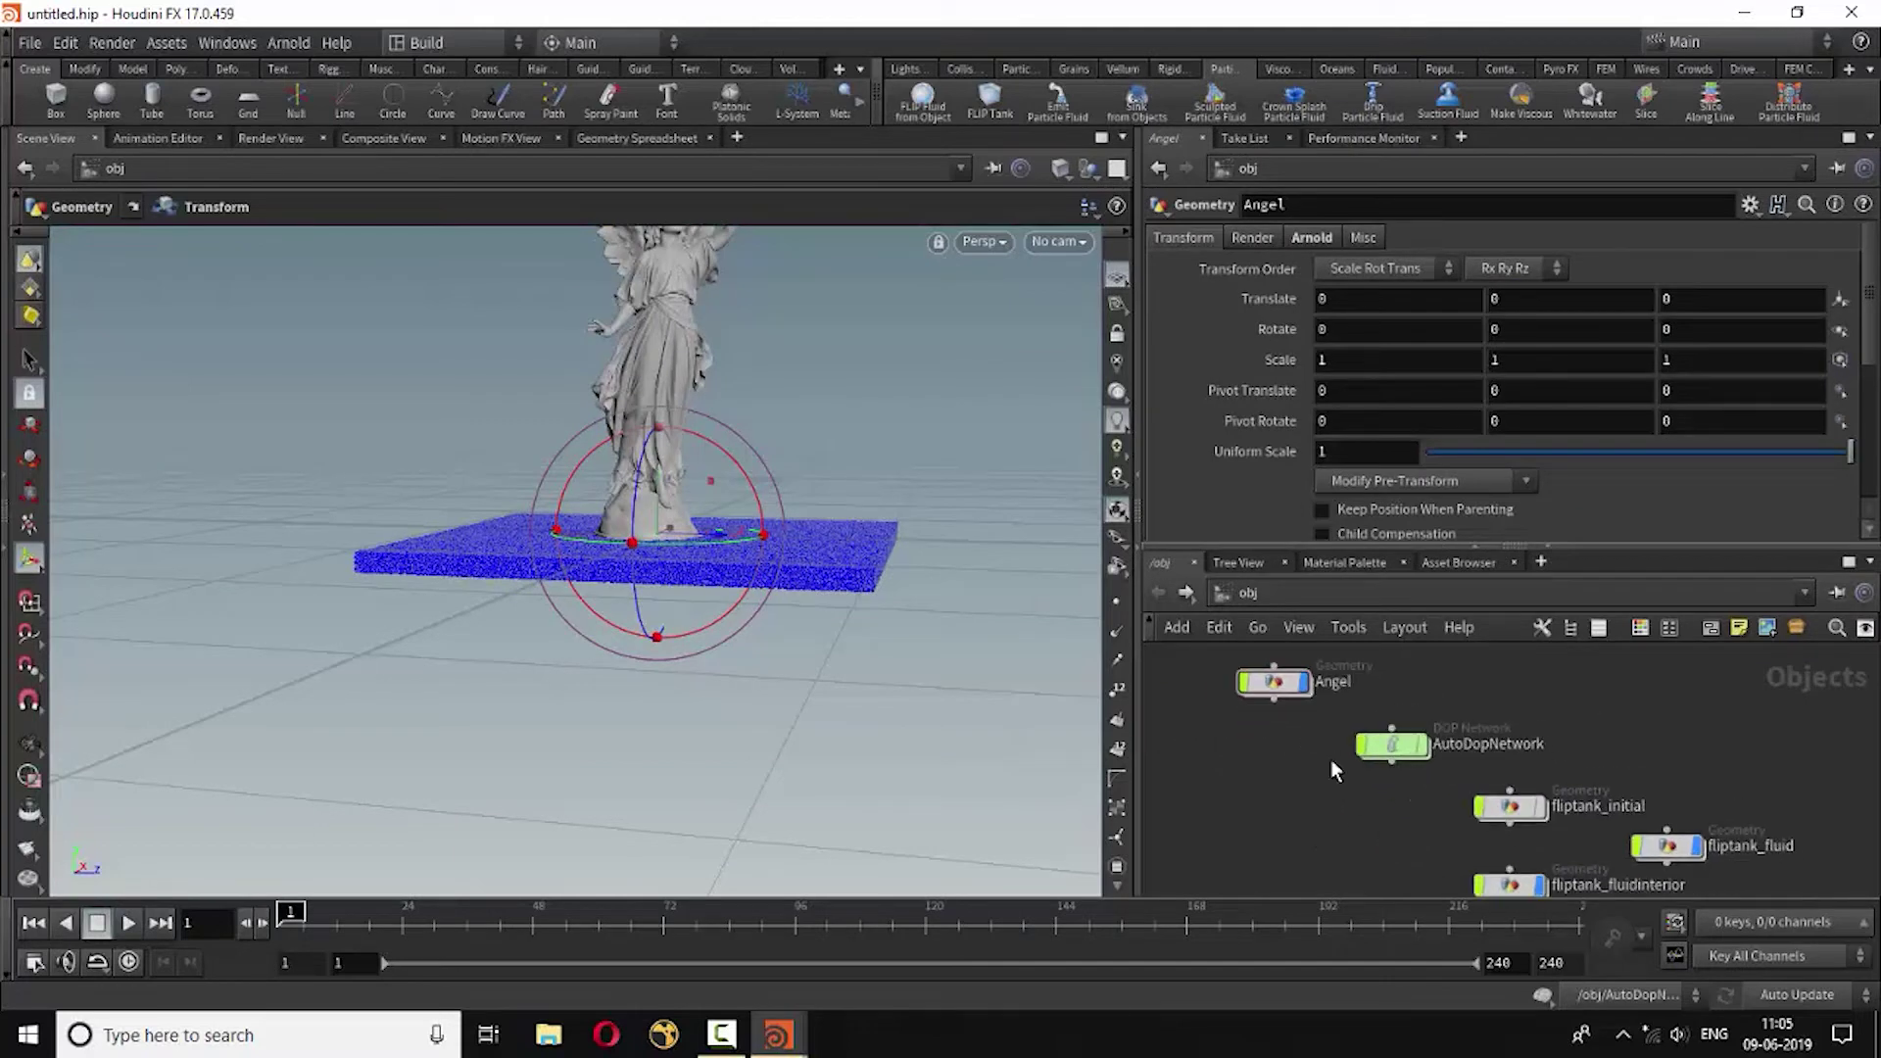
key("l")
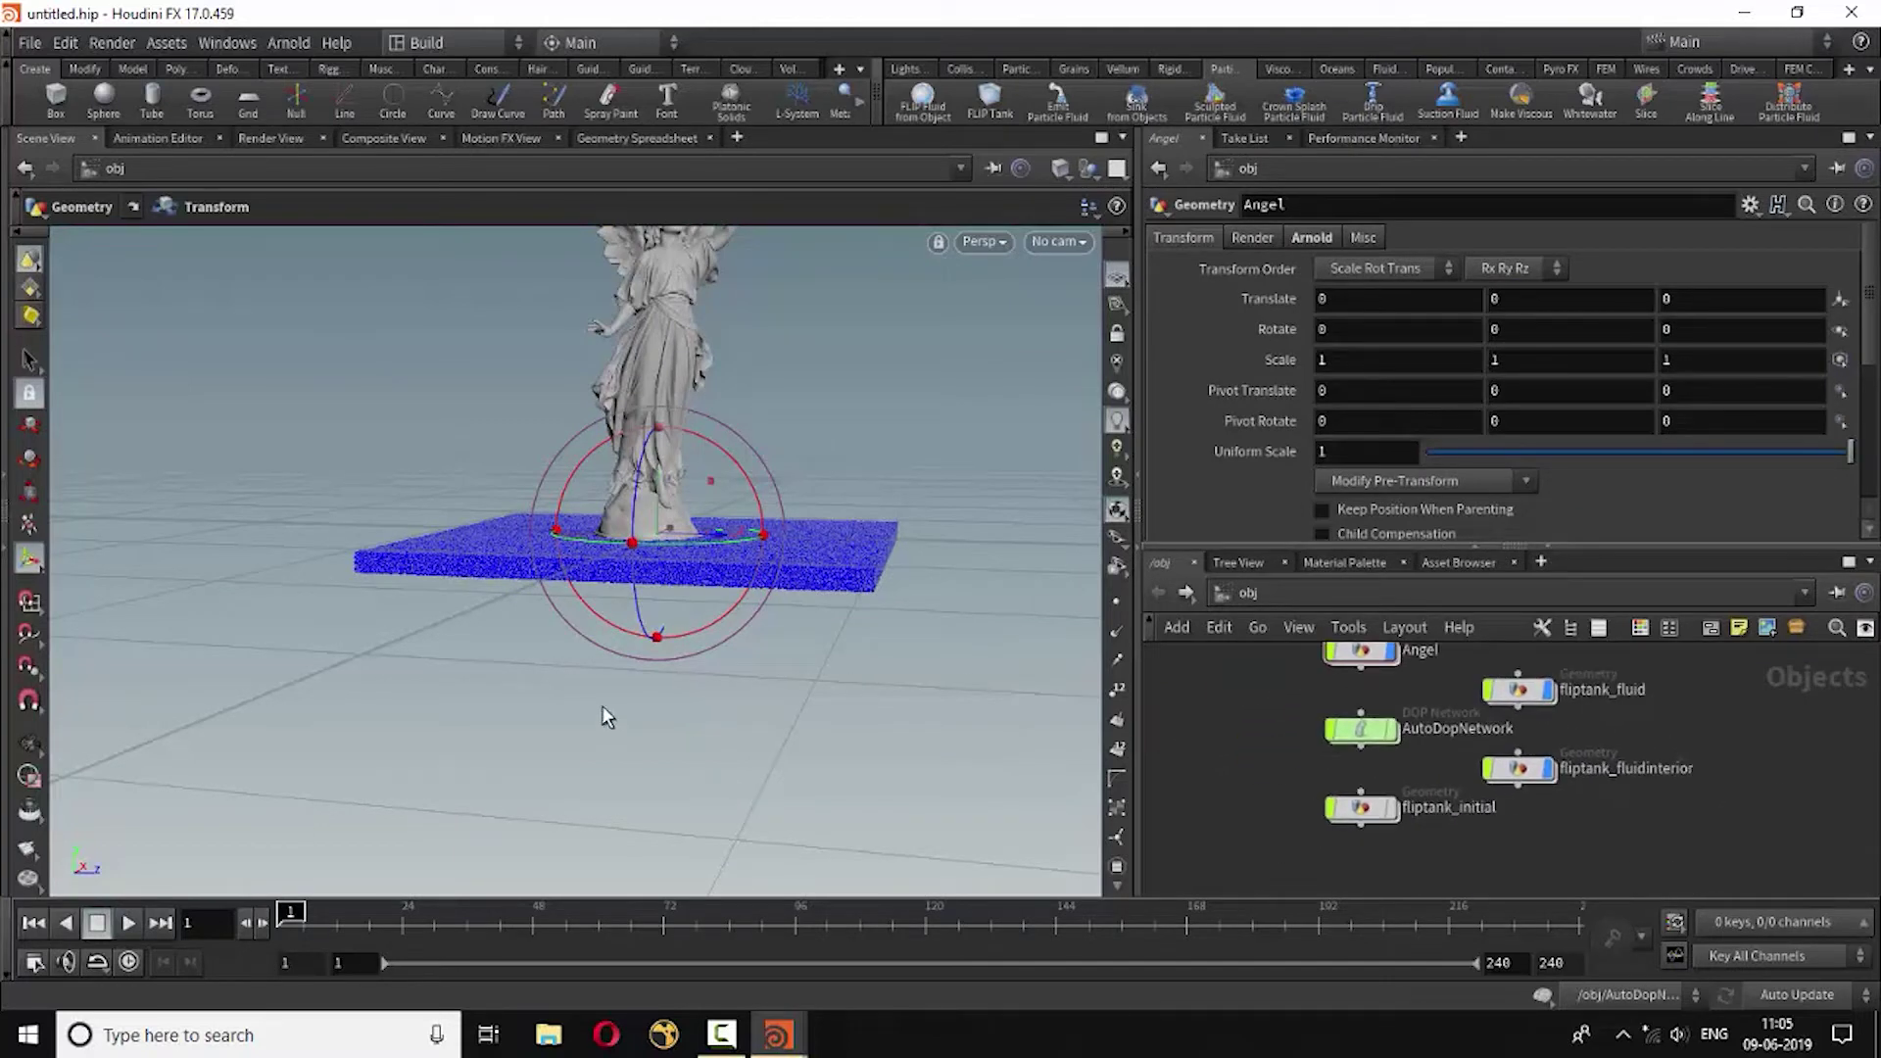
key("Escape")
mouse_move(487, 664)
left_mouse_down()
mouse_move(730, 656)
mouse_move(692, 713)
mouse_move(651, 680)
mouse_move(713, 630)
mouse_move(730, 667)
left_mouse_up()
key("t")
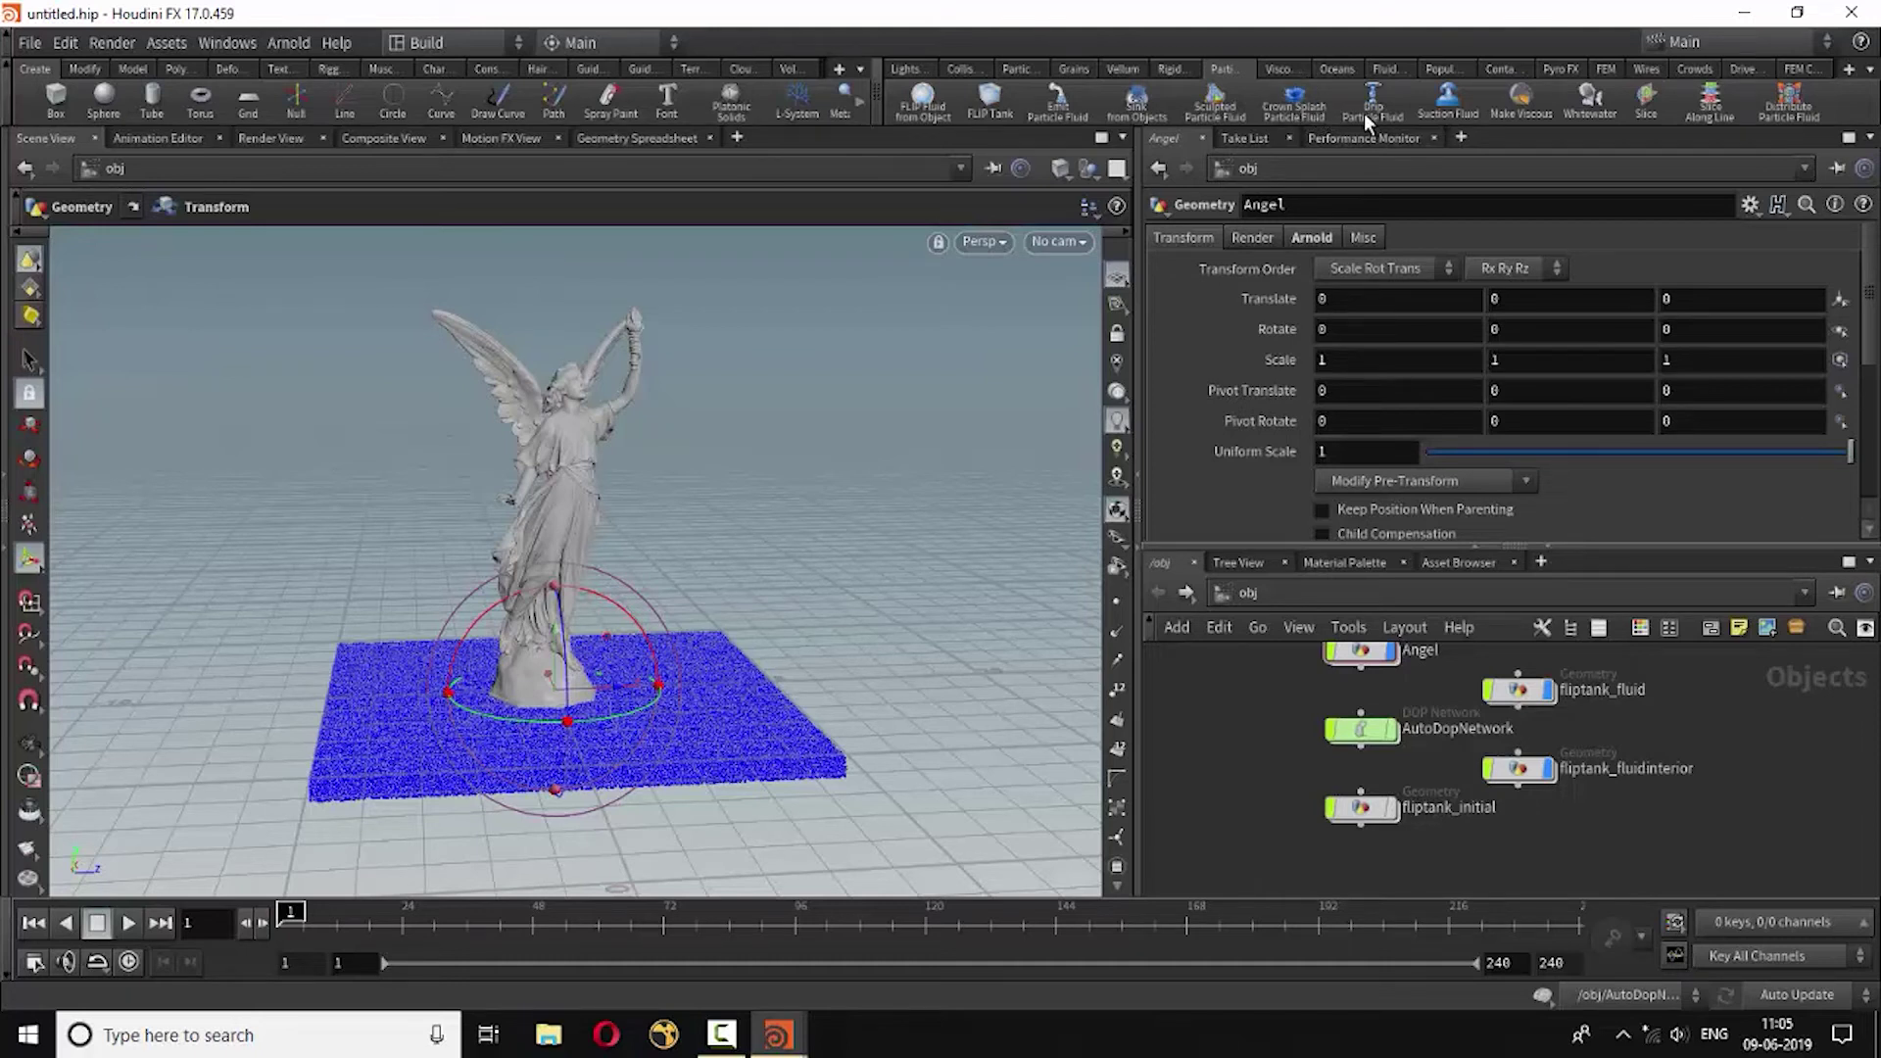
Add a suction fluid source using the angel statue as the suction object.
left_click(1449, 102)
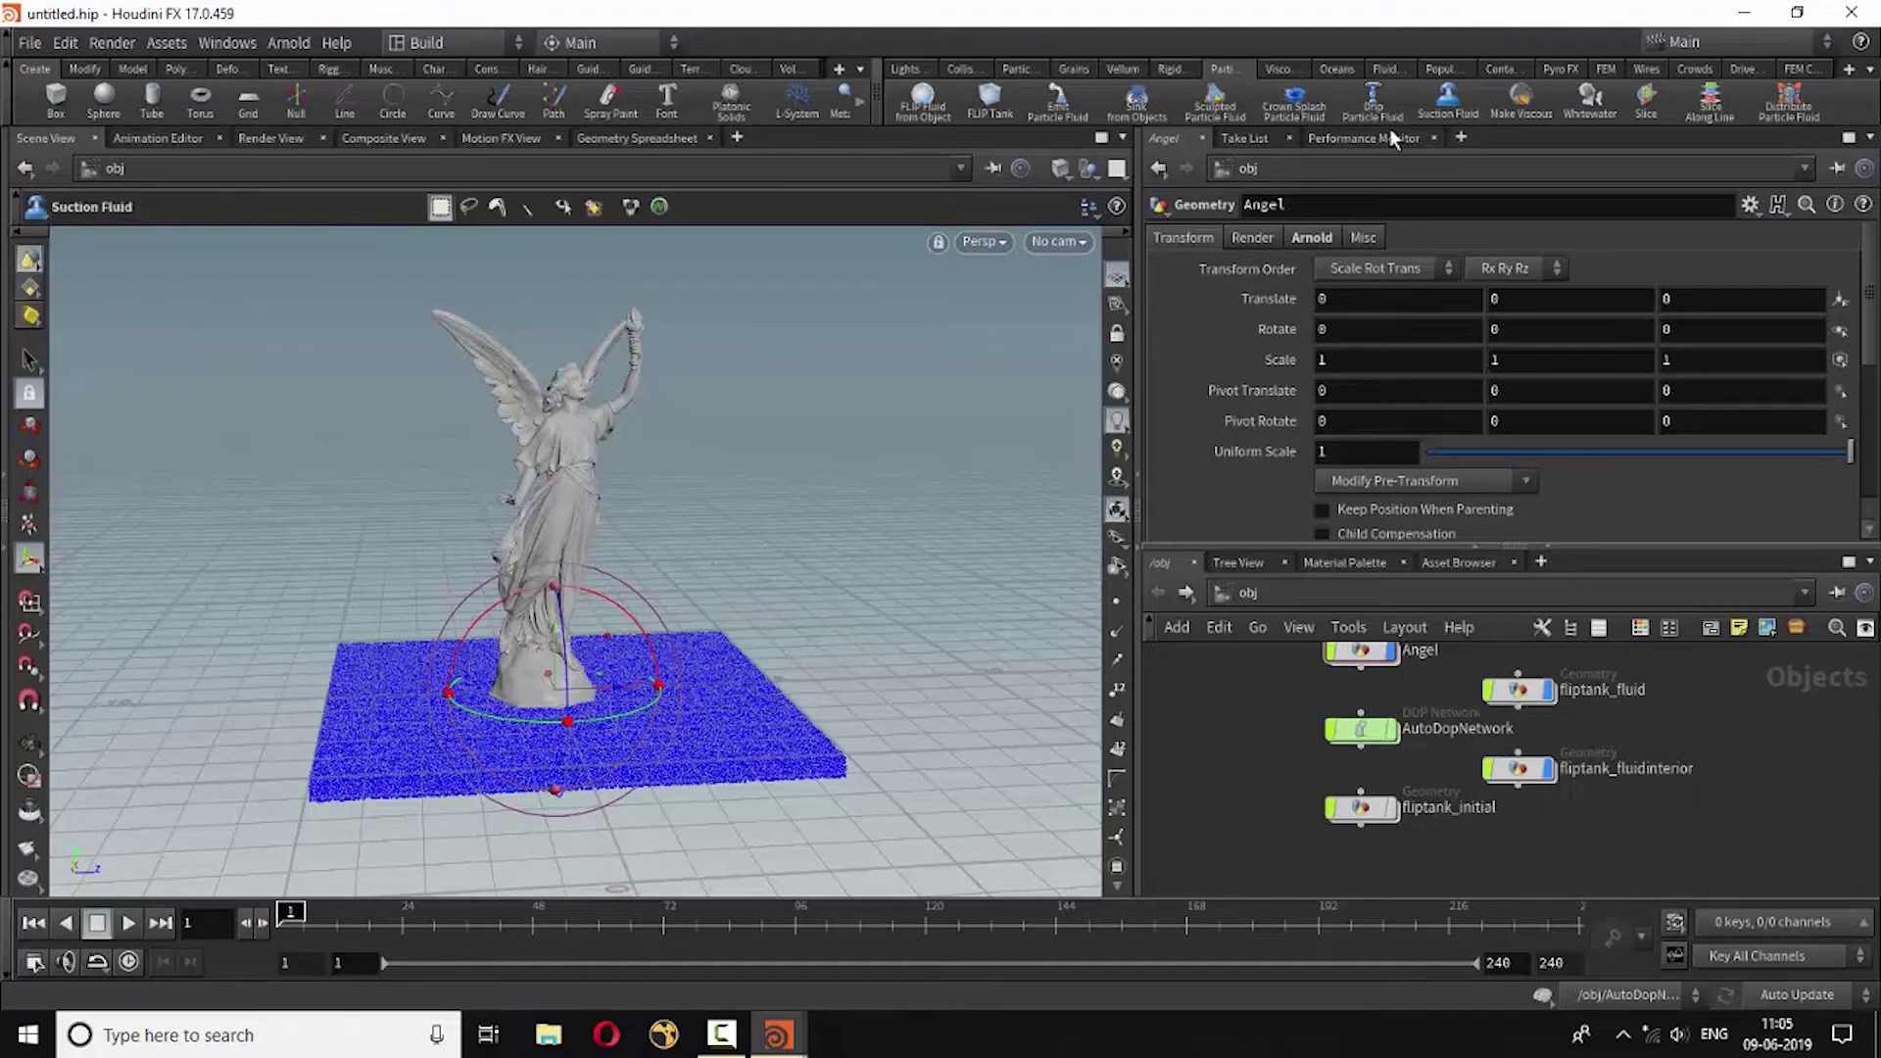
left_click(554, 451)
key("Return")
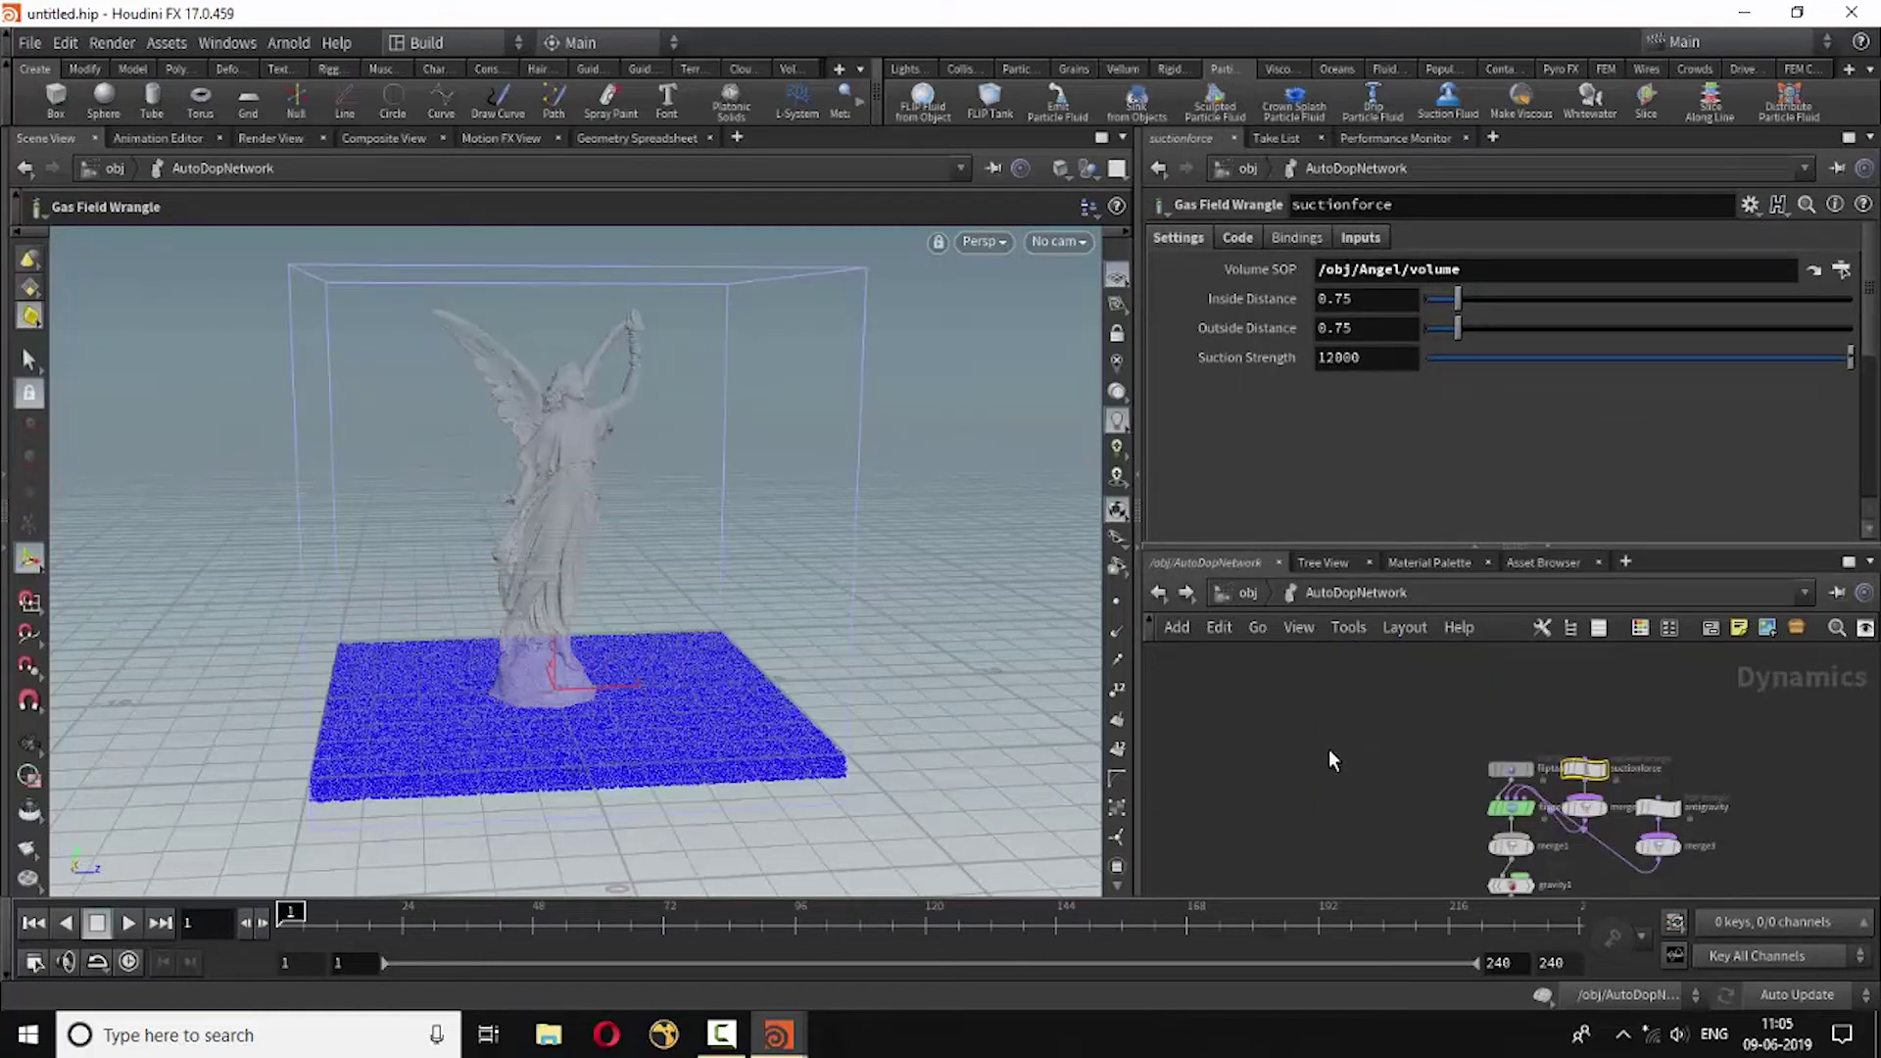
Lay out the dynamics network nodes, zoom in, and play the simulation.
key("l")
scroll(1705, 845, "up", 3)
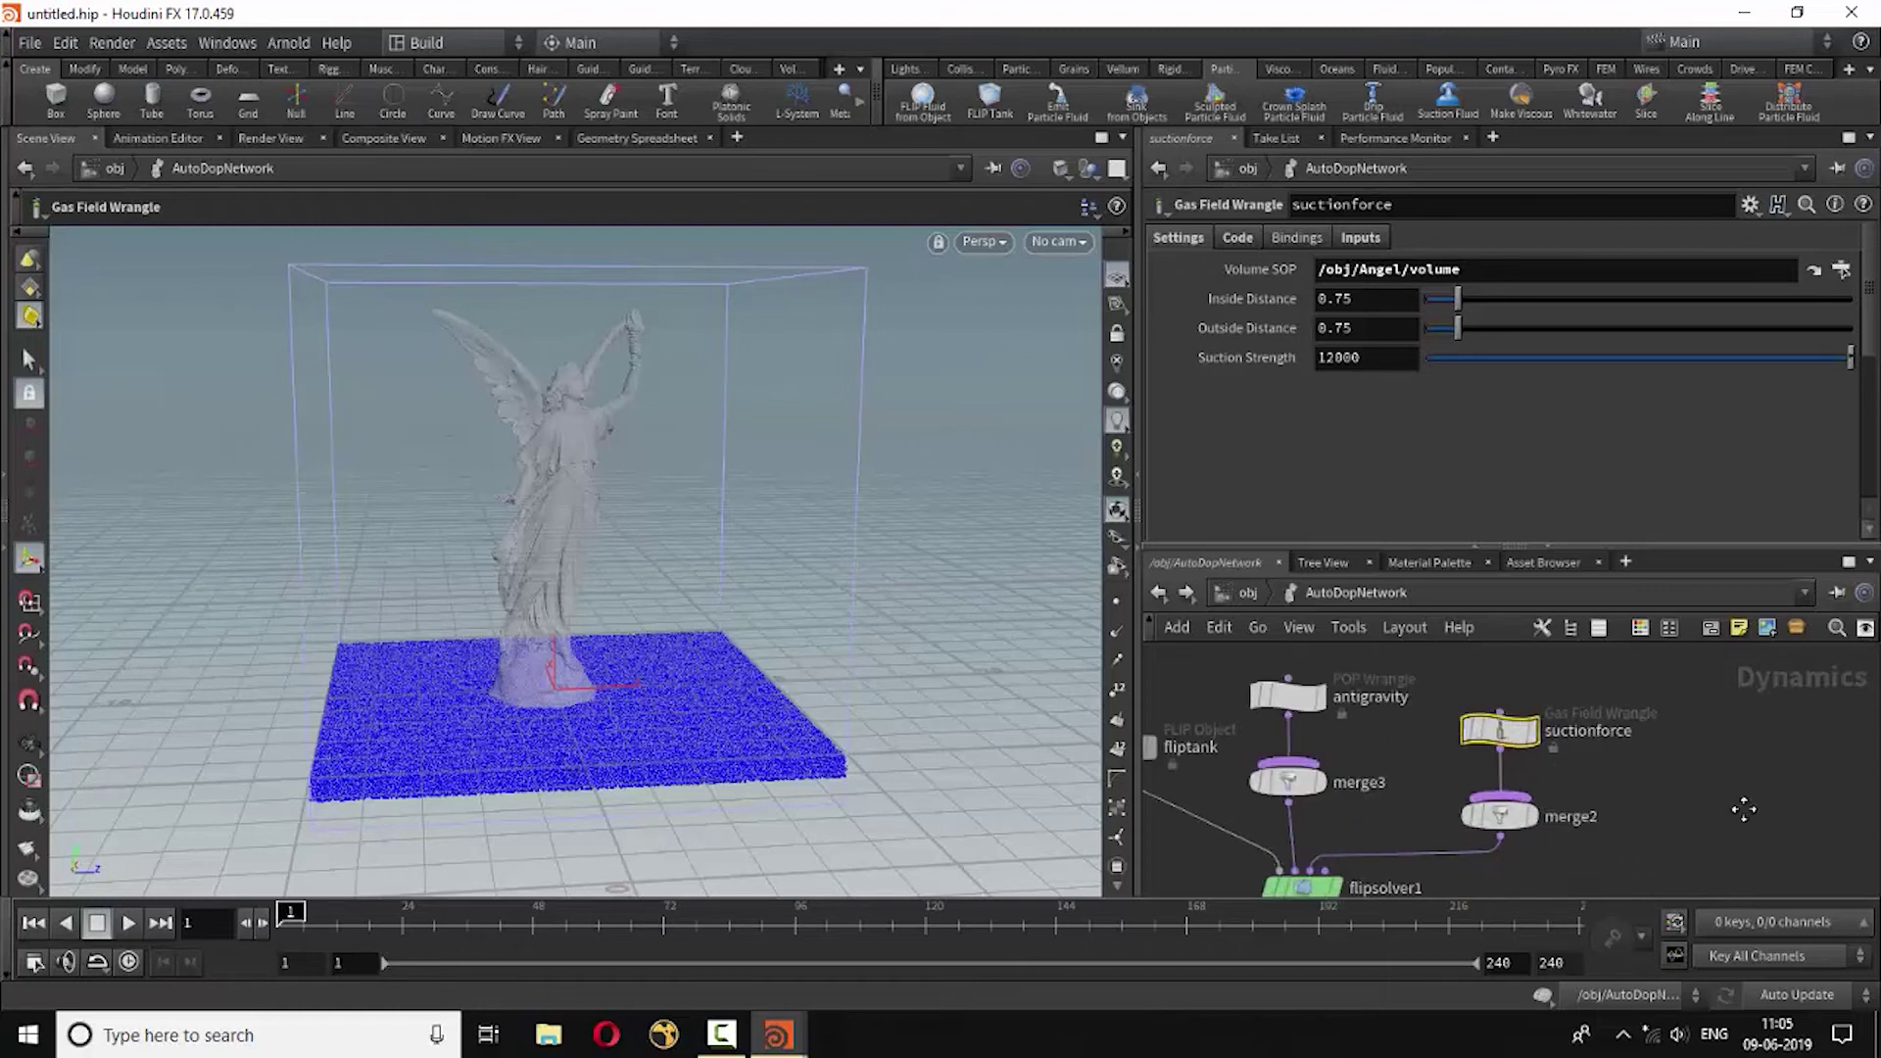
middle_click_drag(1743, 810, 1840, 815)
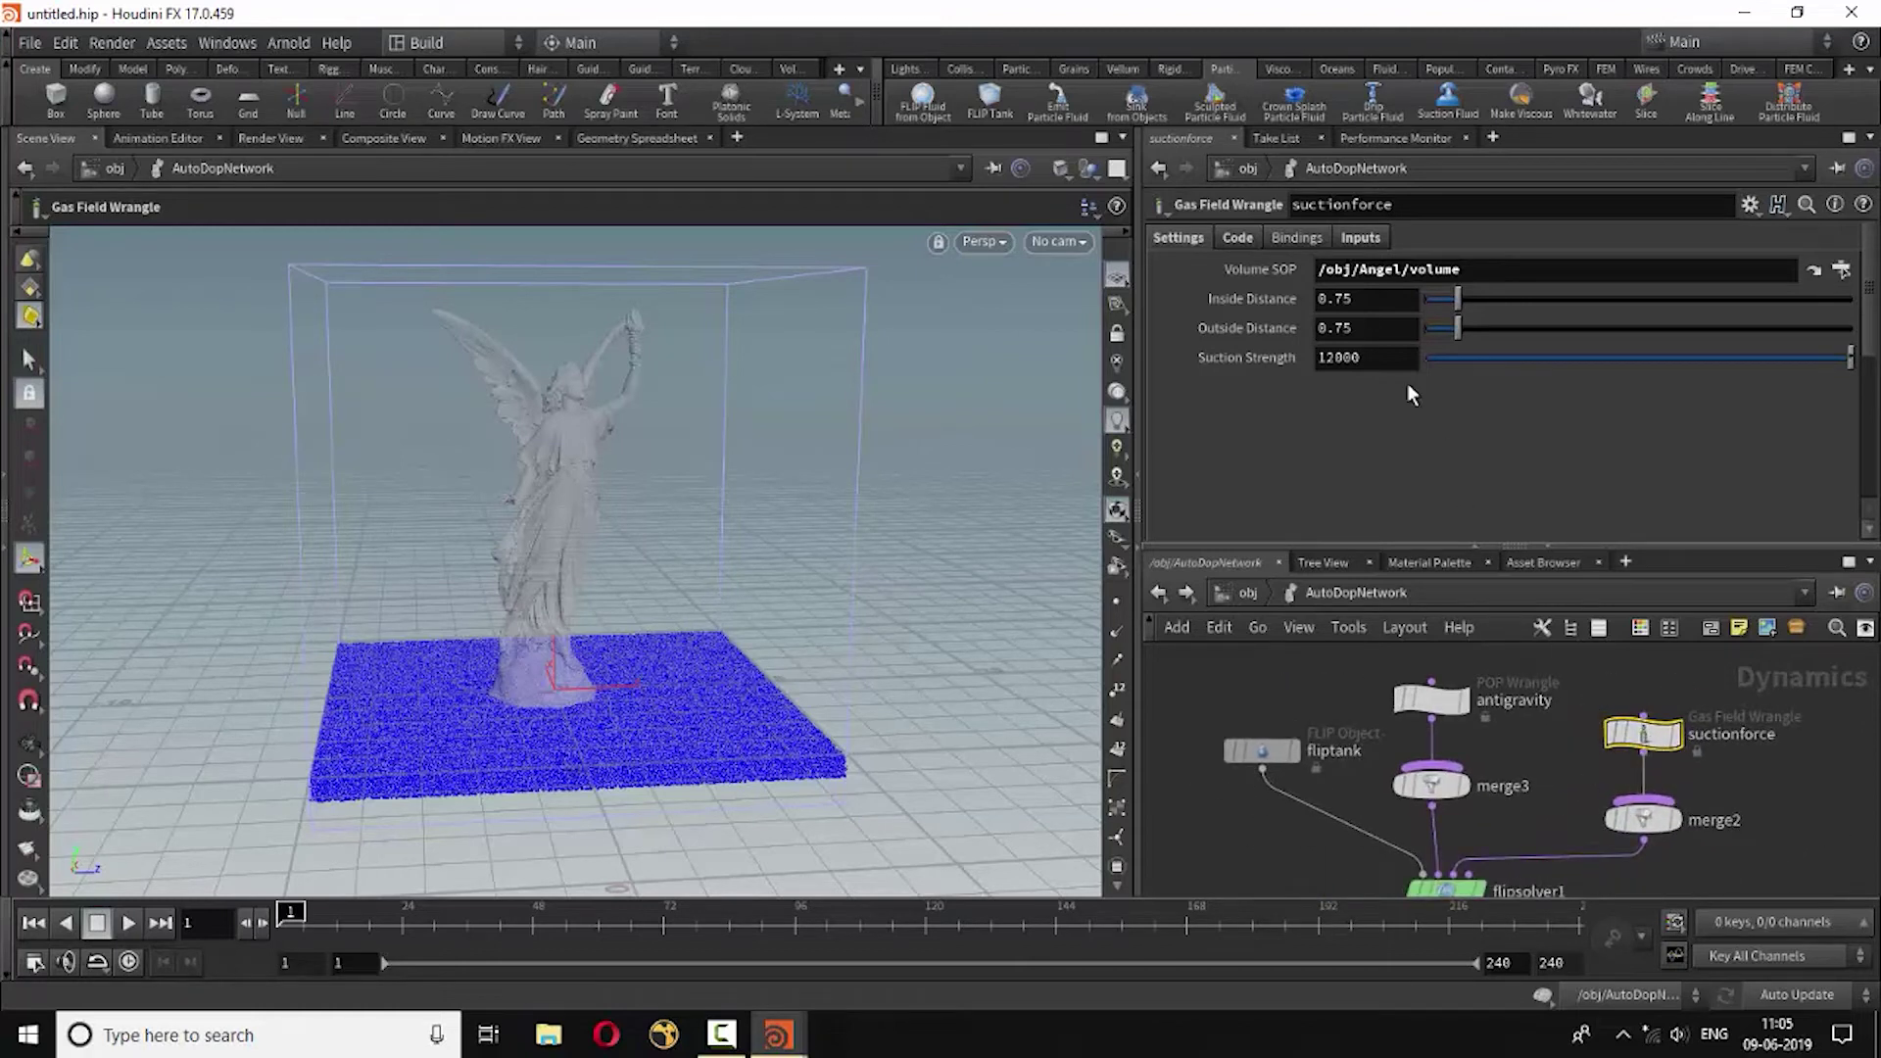
left_click(122, 925)
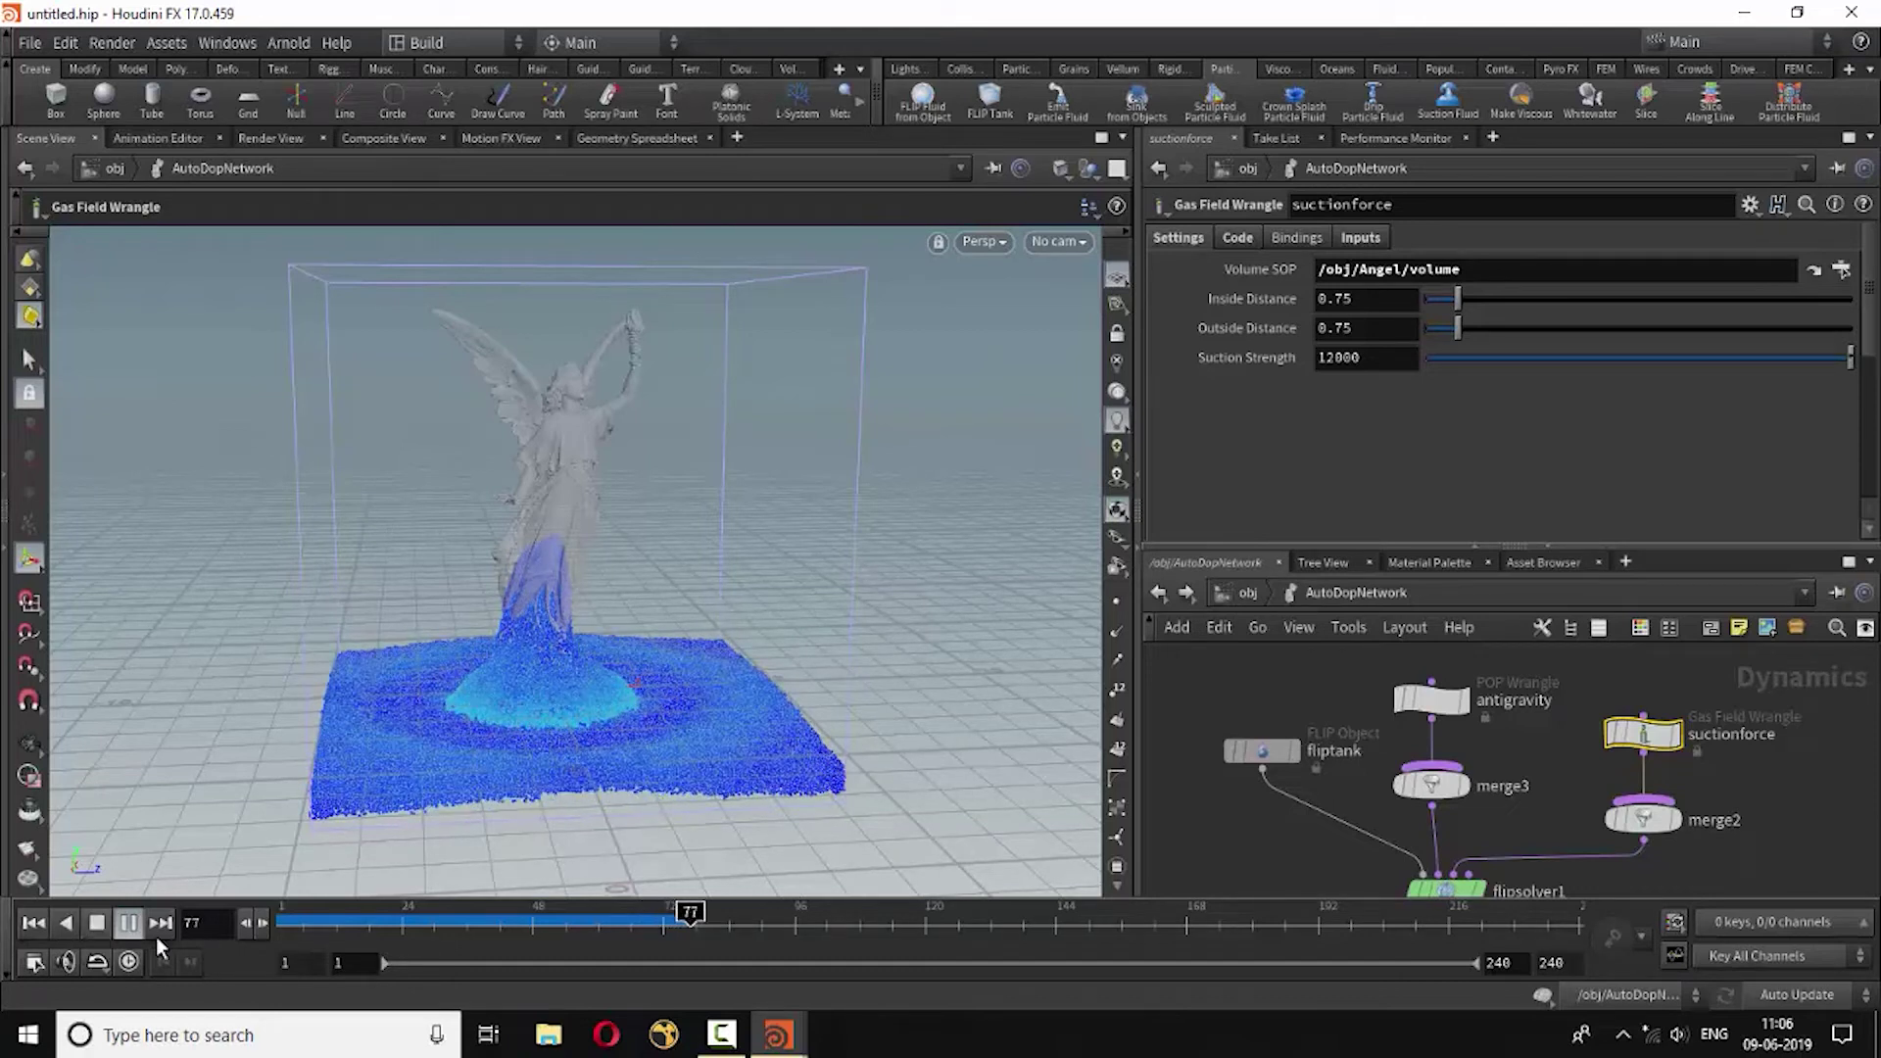
Rewind to frame 1, set Suction Strength to 50000, and replay the simulation.
left_click(97, 924)
mouse_move(685, 916)
left_mouse_down()
mouse_move(307, 916)
mouse_move(640, 924)
mouse_move(388, 916)
left_mouse_up()
left_click(33, 923)
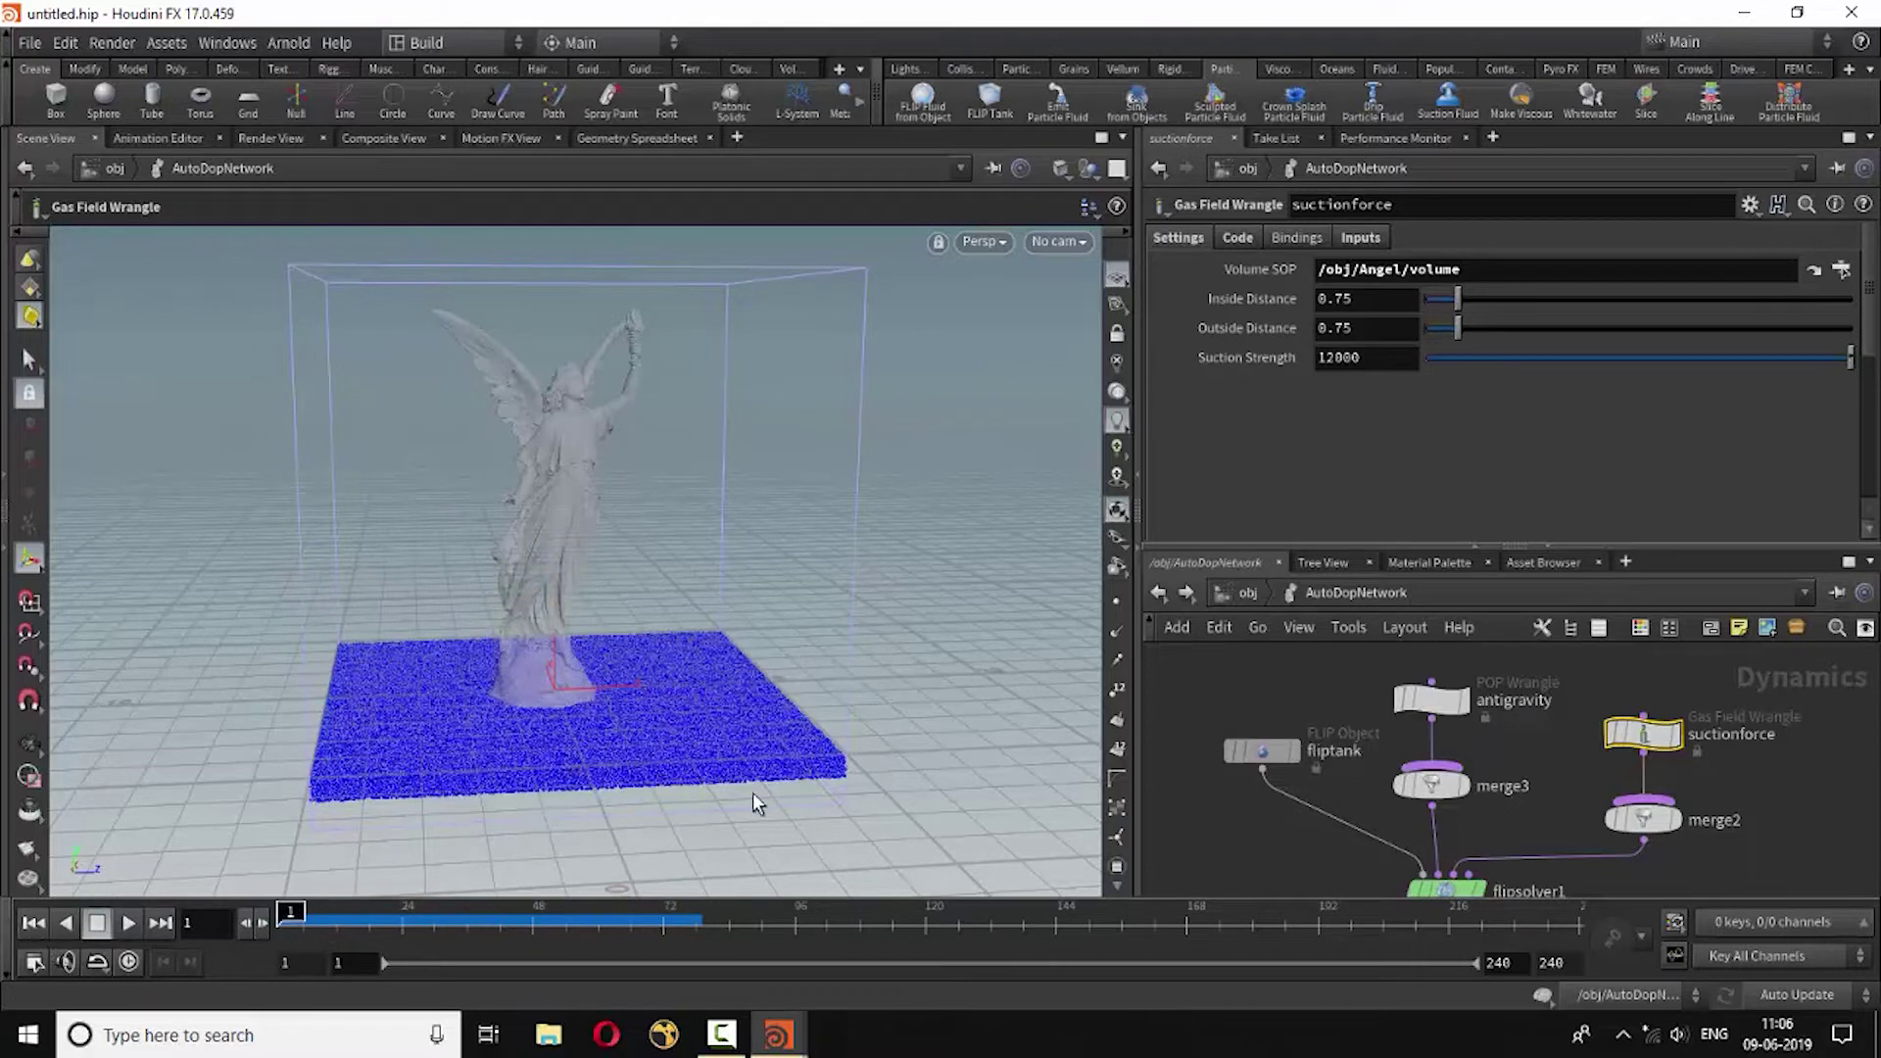
double_click(1349, 358)
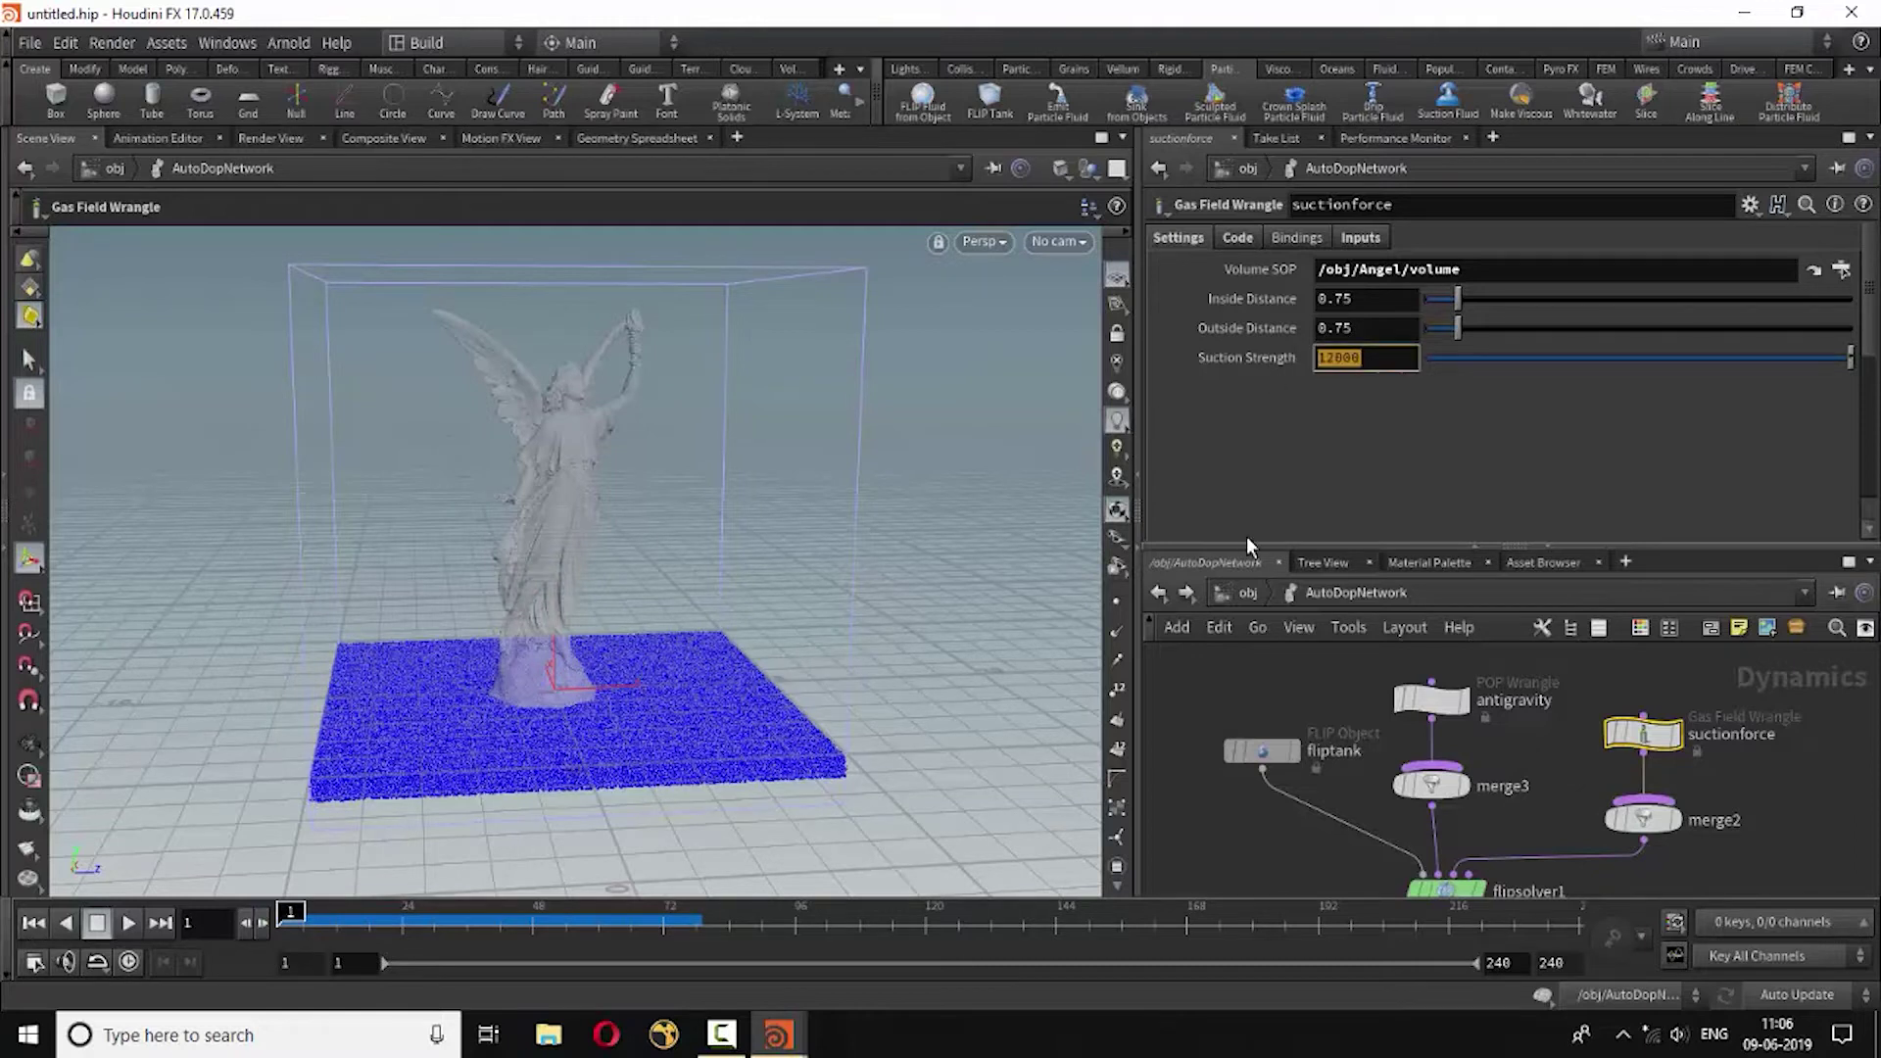
type("500")
type("00")
key("Return")
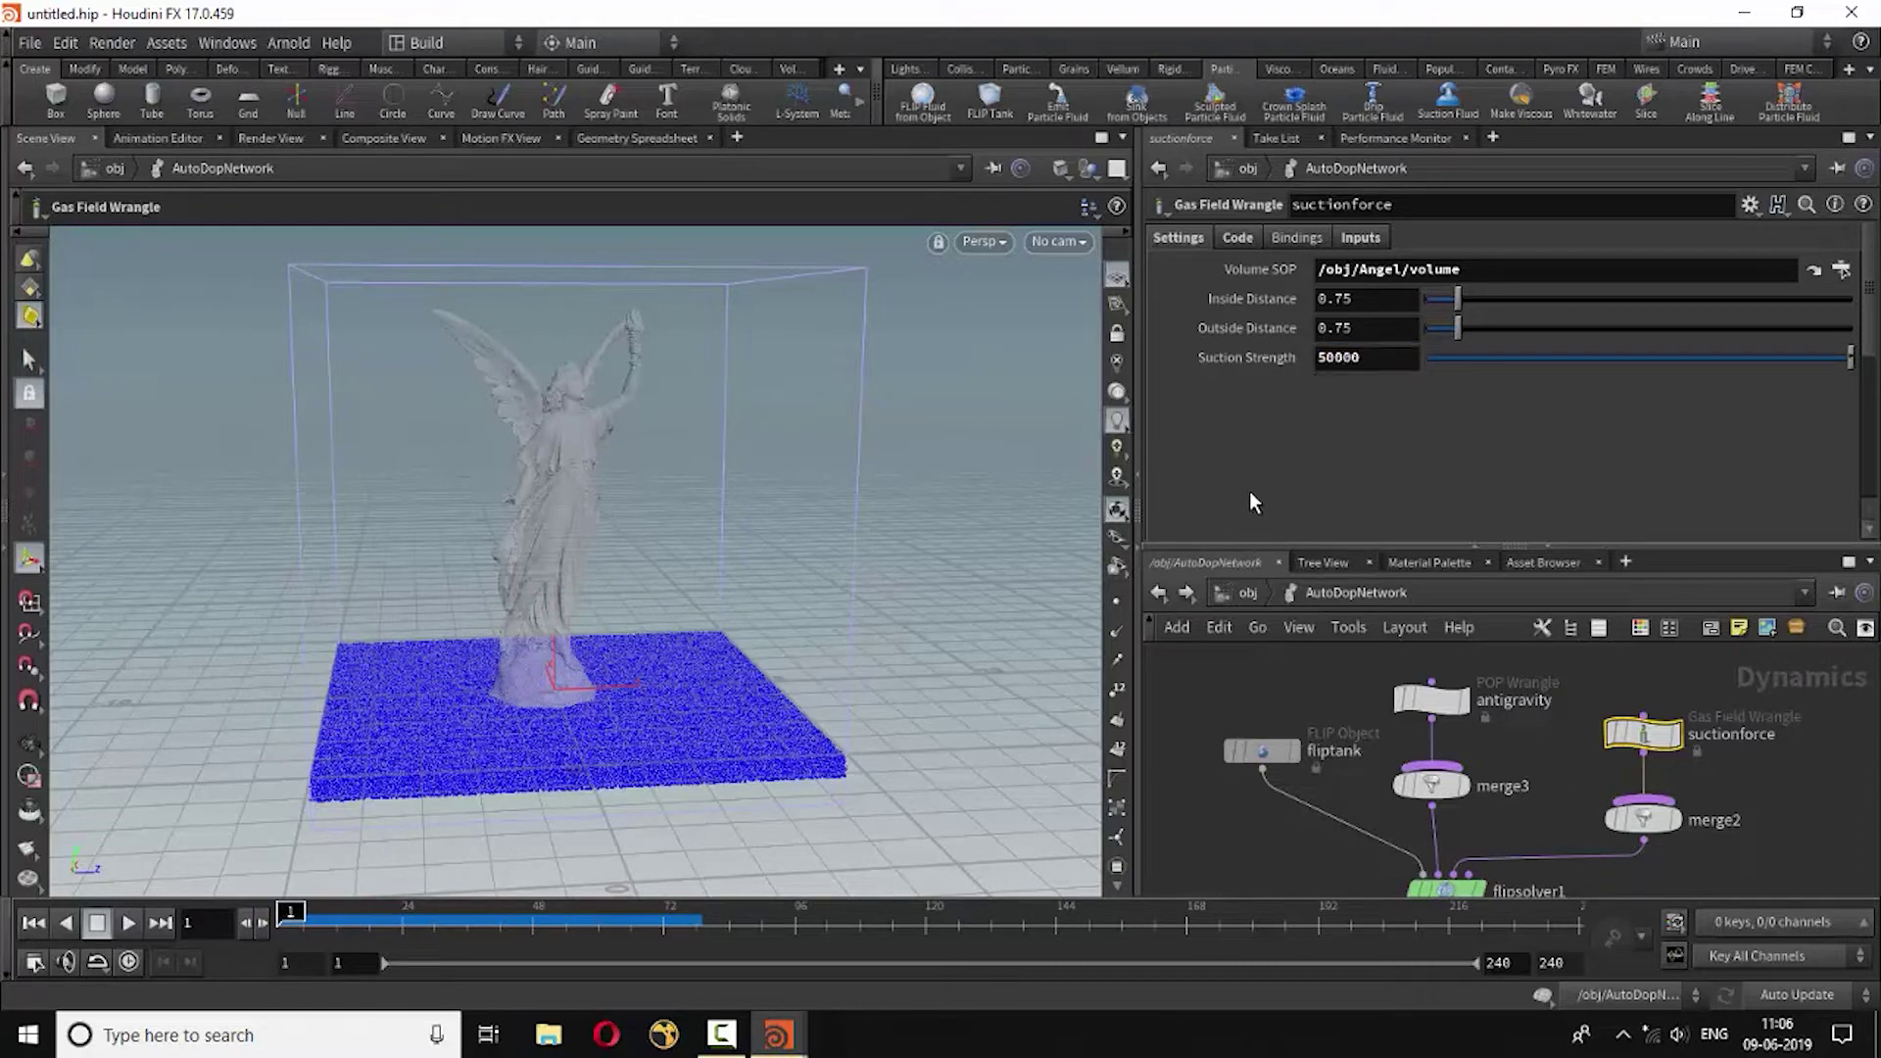
left_click(132, 926)
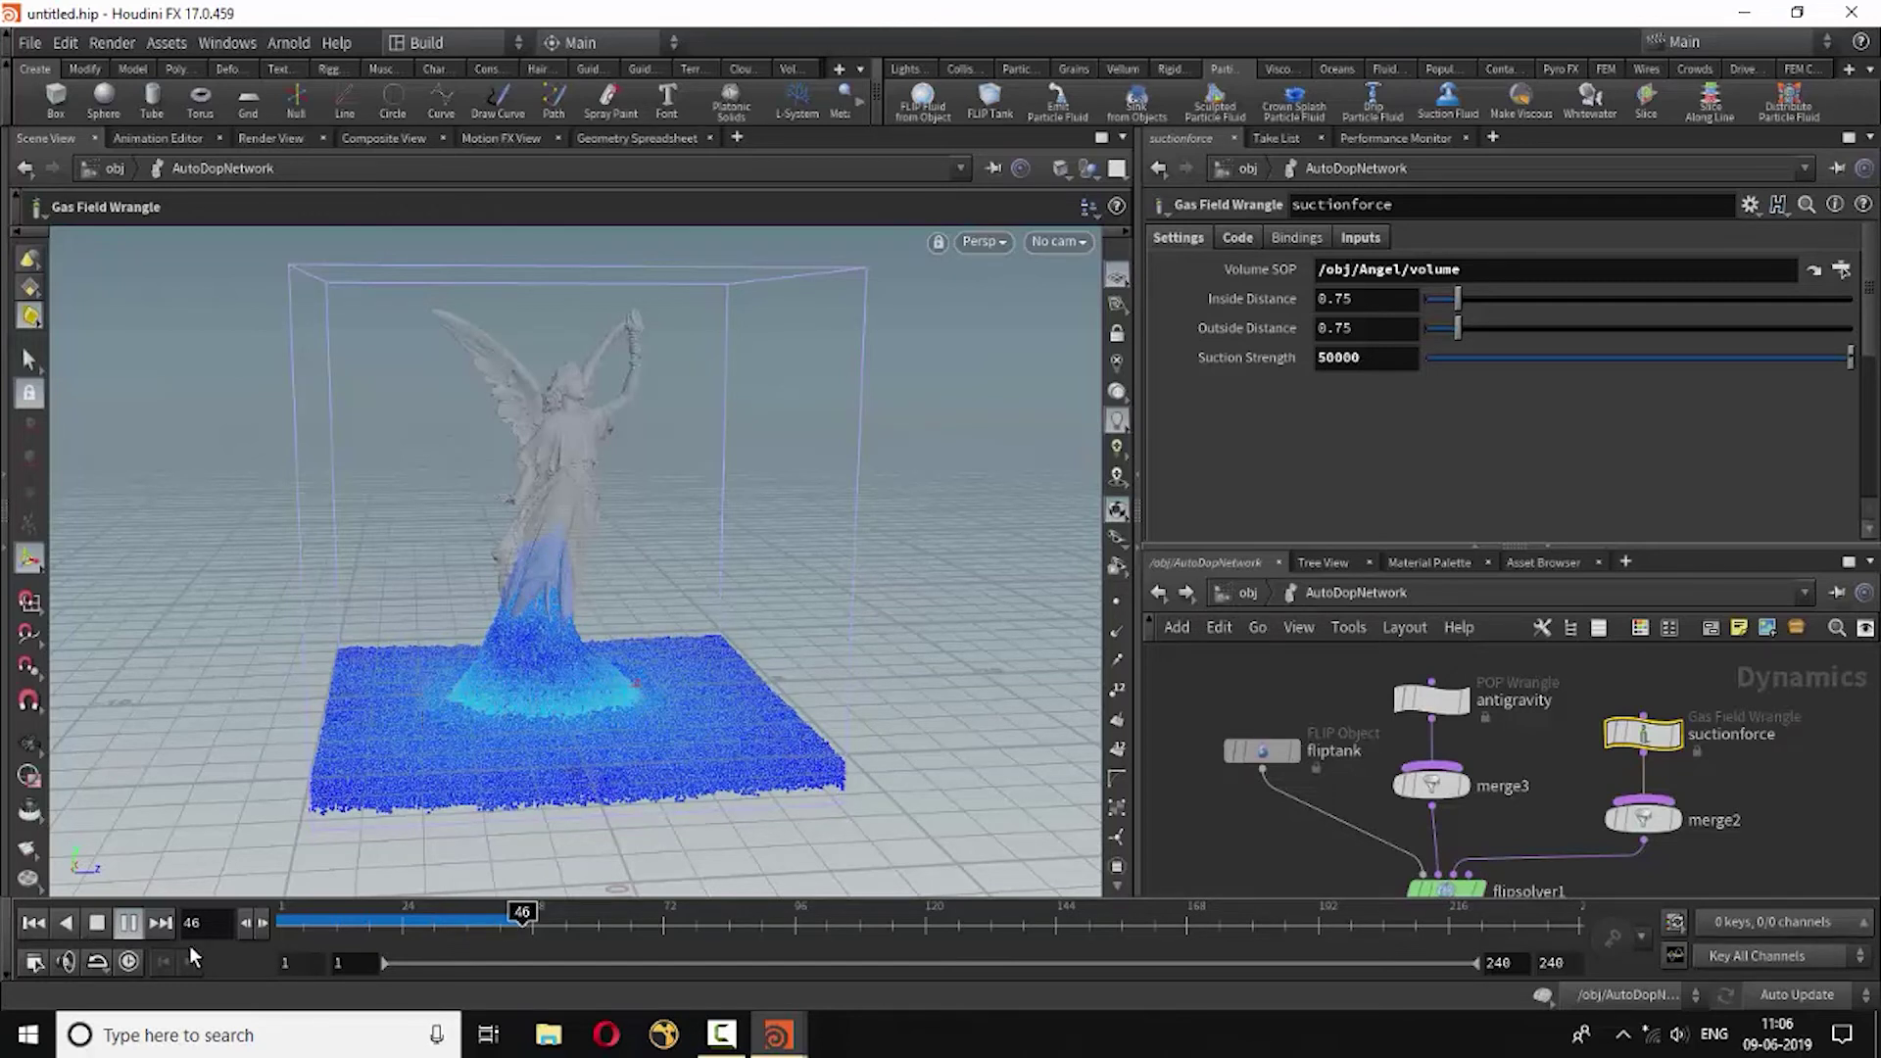
Stop playback, scrub through the early frames, and reset to frame 1.
left_click(96, 923)
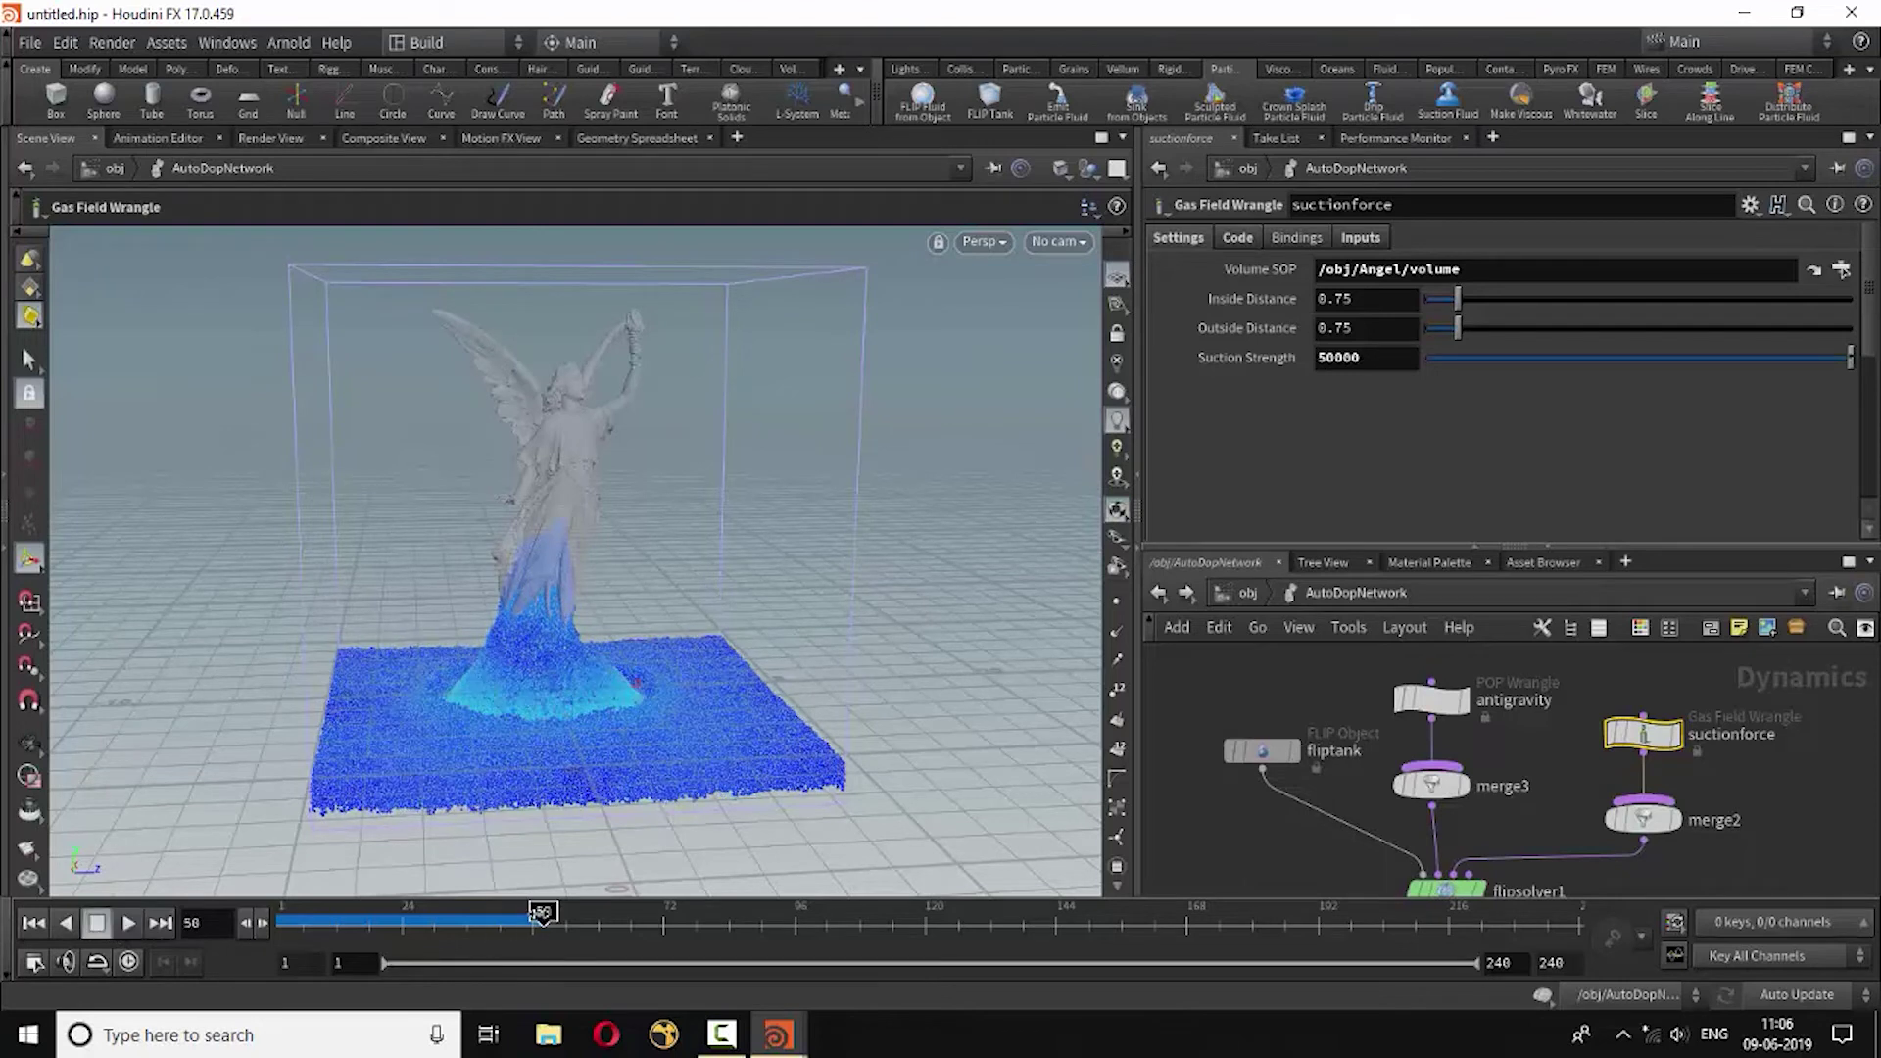
left_click_drag(534, 916, 318, 911)
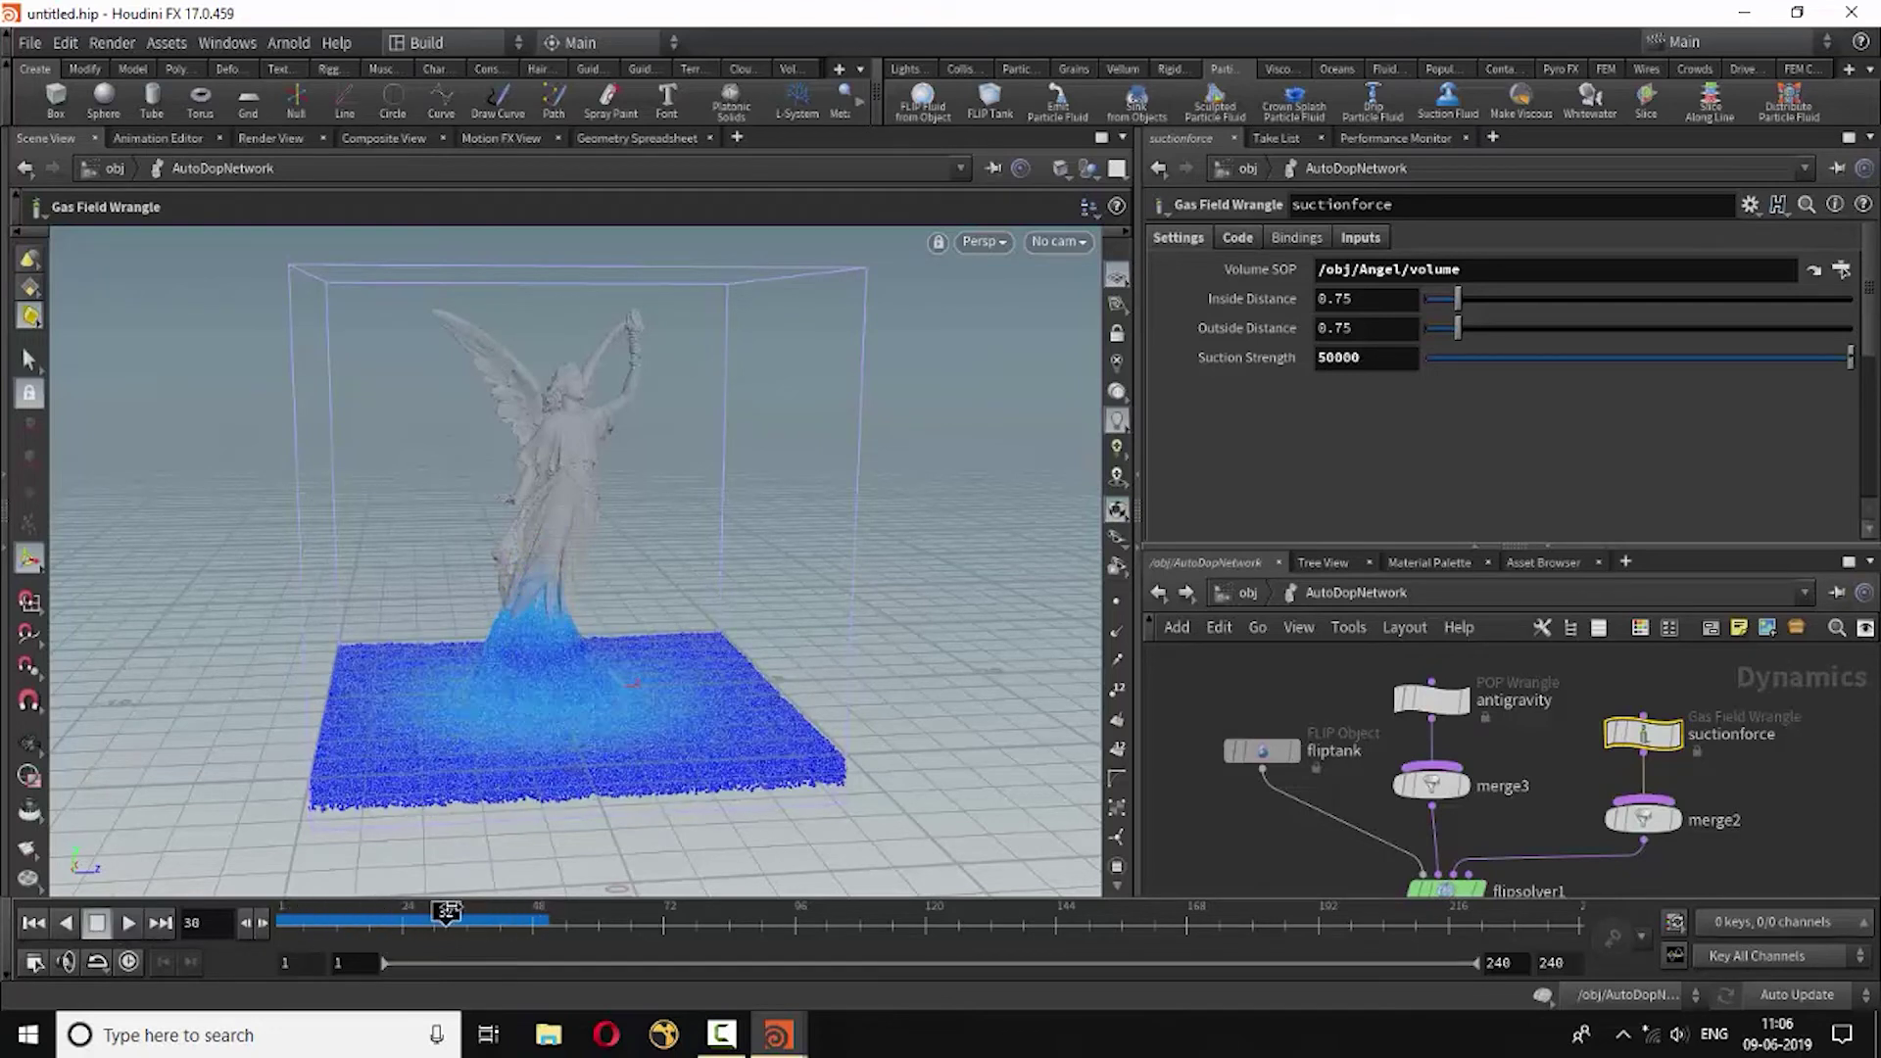
left_click_drag(318, 911, 373, 912)
left_click(34, 923)
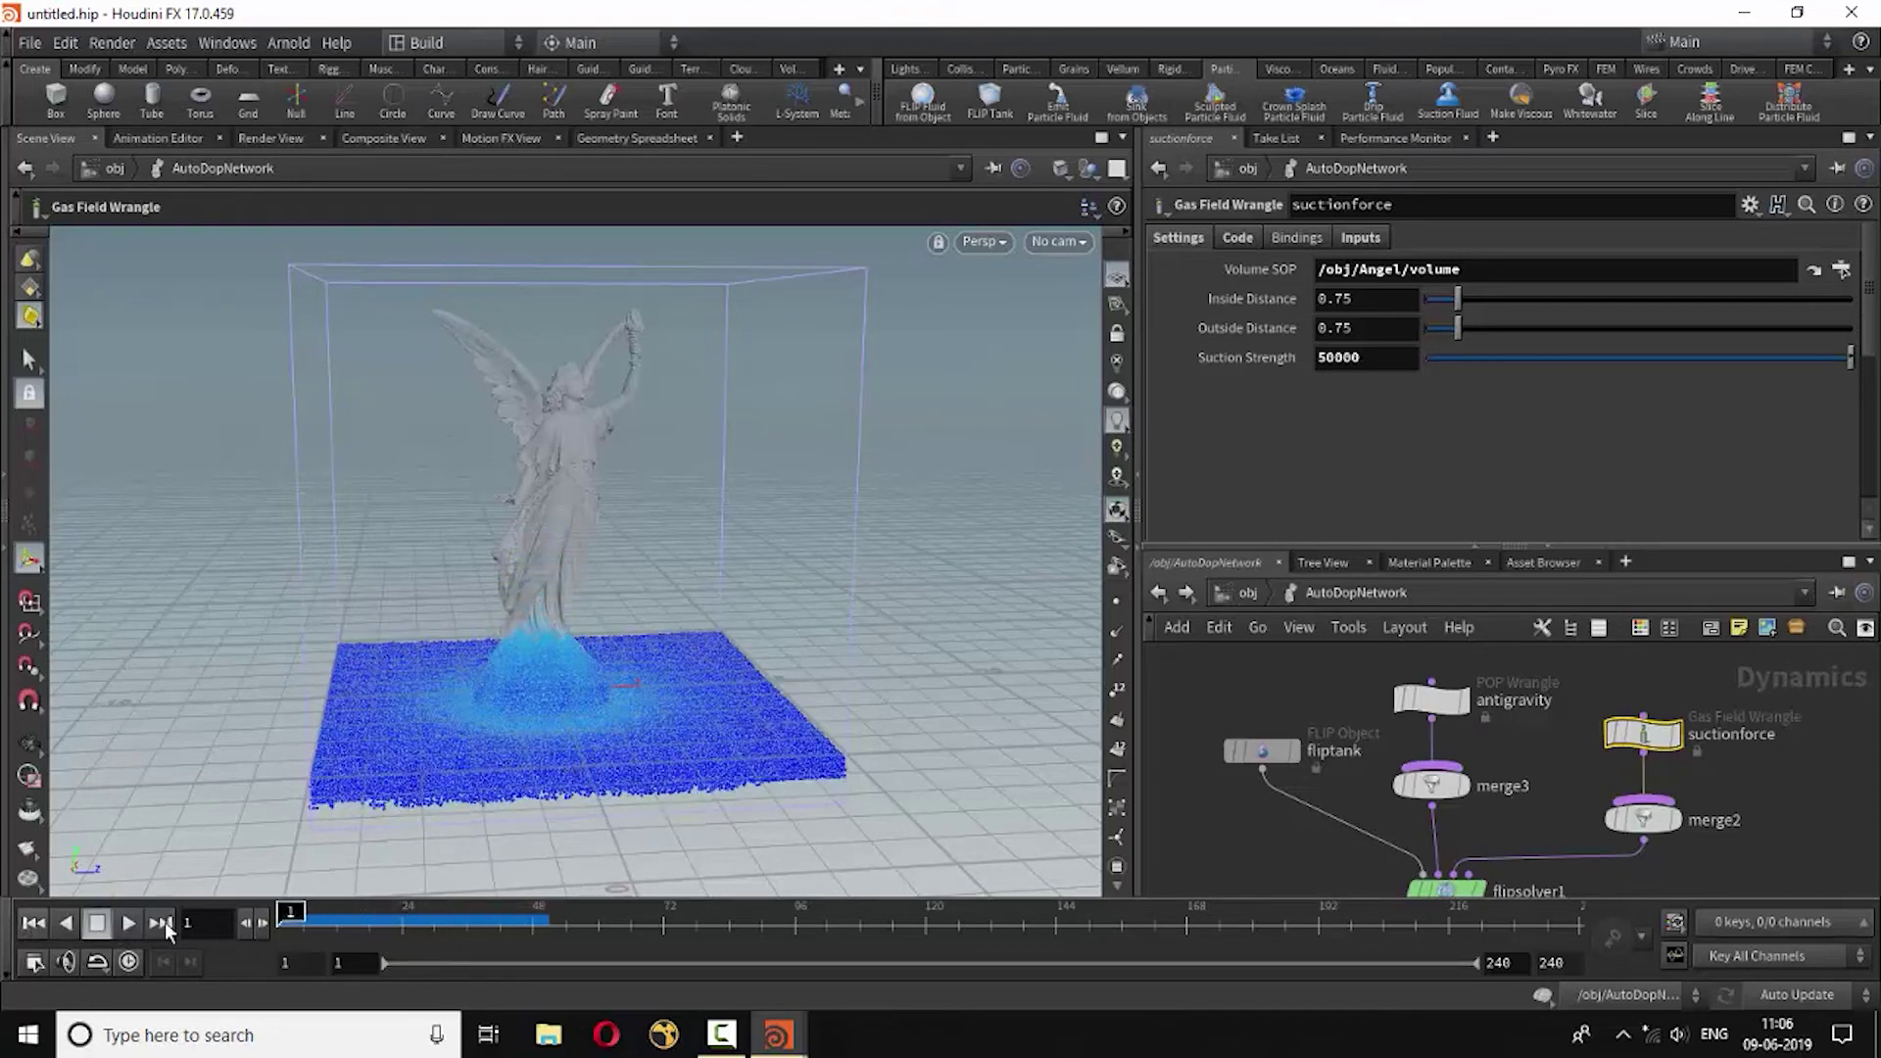
Set the antigravity node's Anti-Gravity Strength to 1.2.
left_click(1465, 704)
scroll(1873, 308, "down", 5)
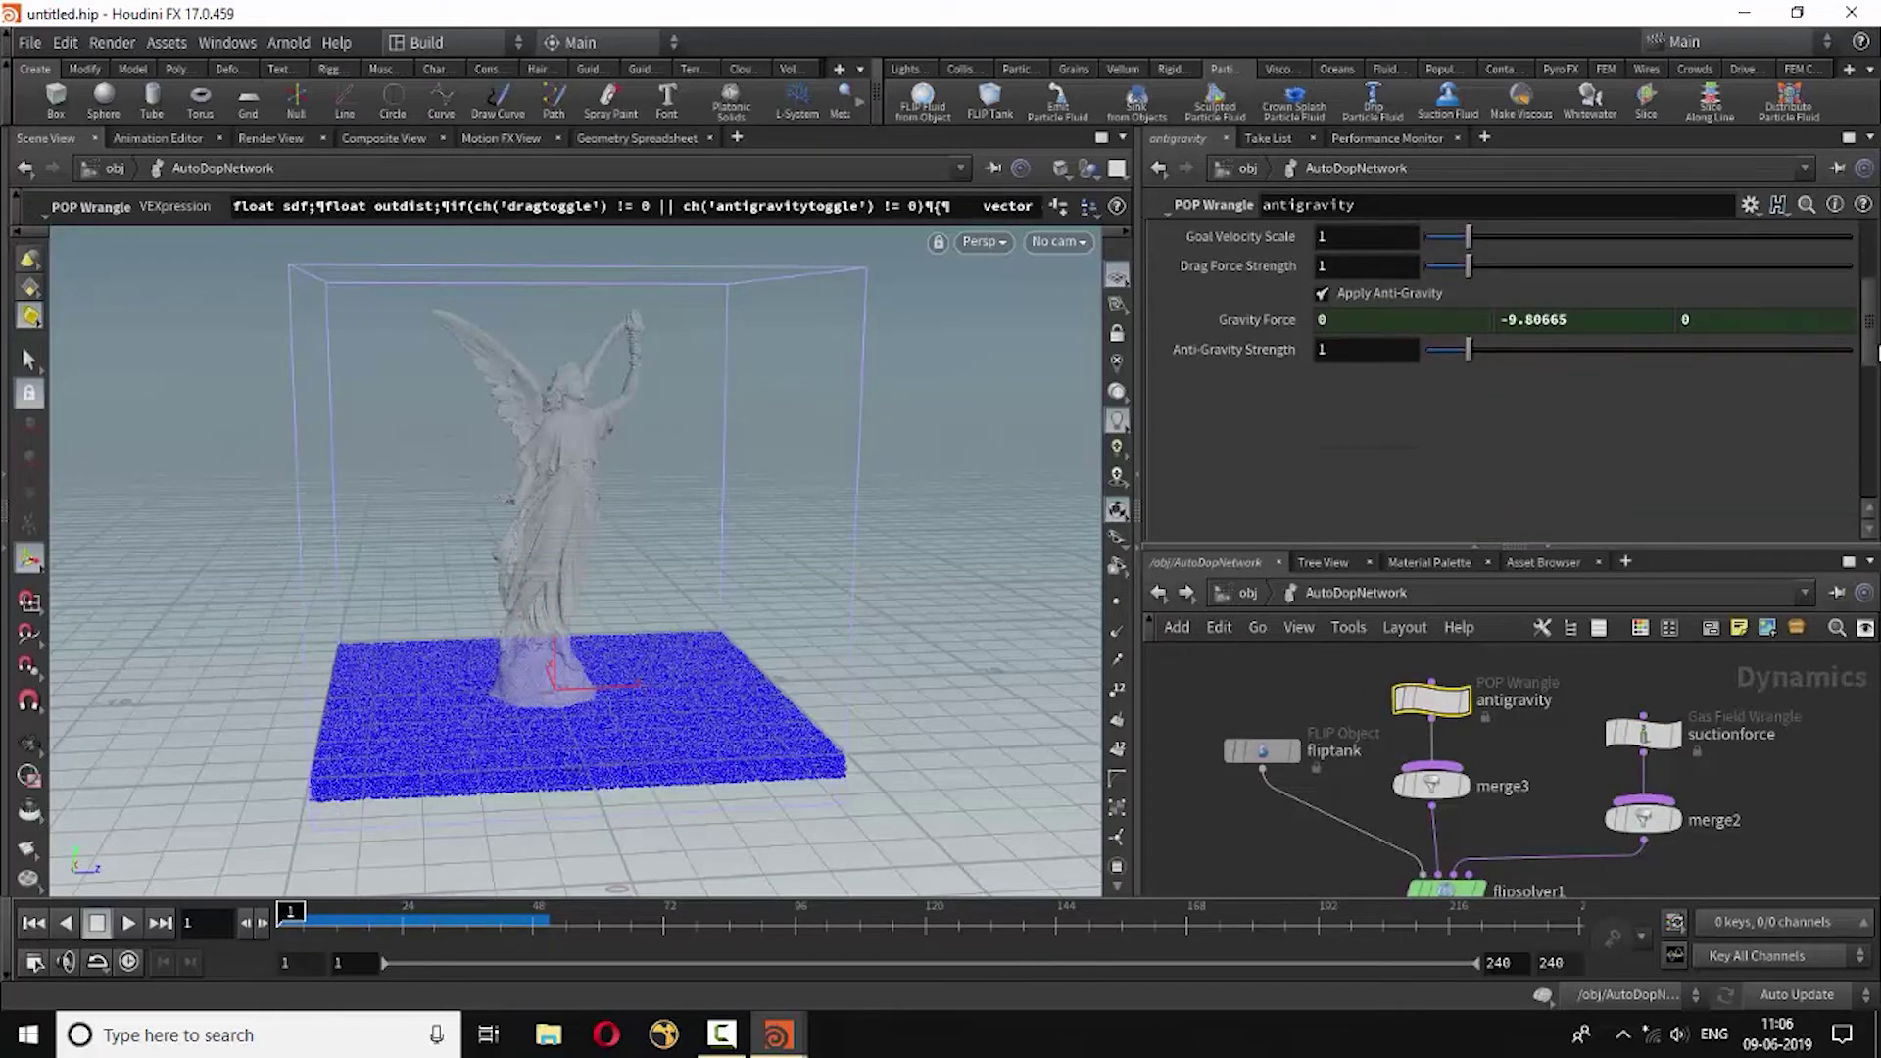
left_click(1378, 355)
type(".2")
key("Return")
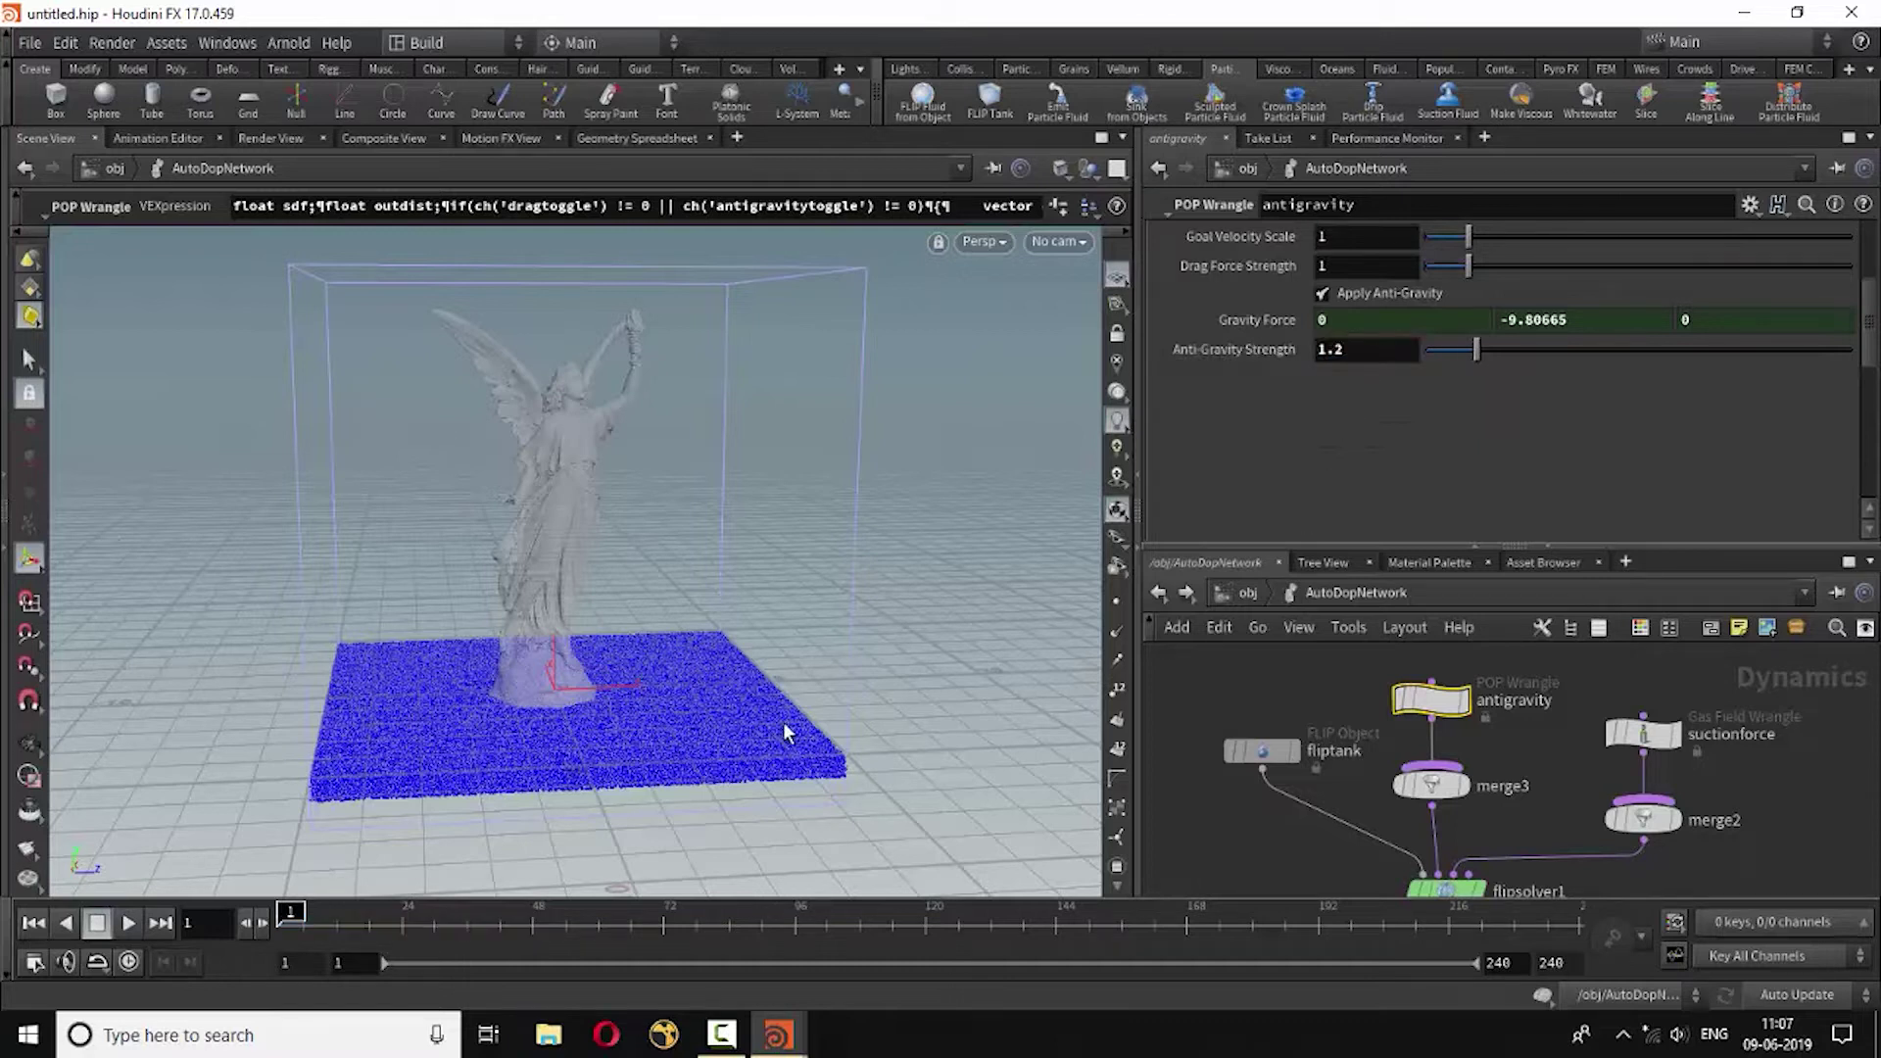
Replay the simulation, stop it, orbit the statue, and rewind to frame 1.
left_click(129, 922)
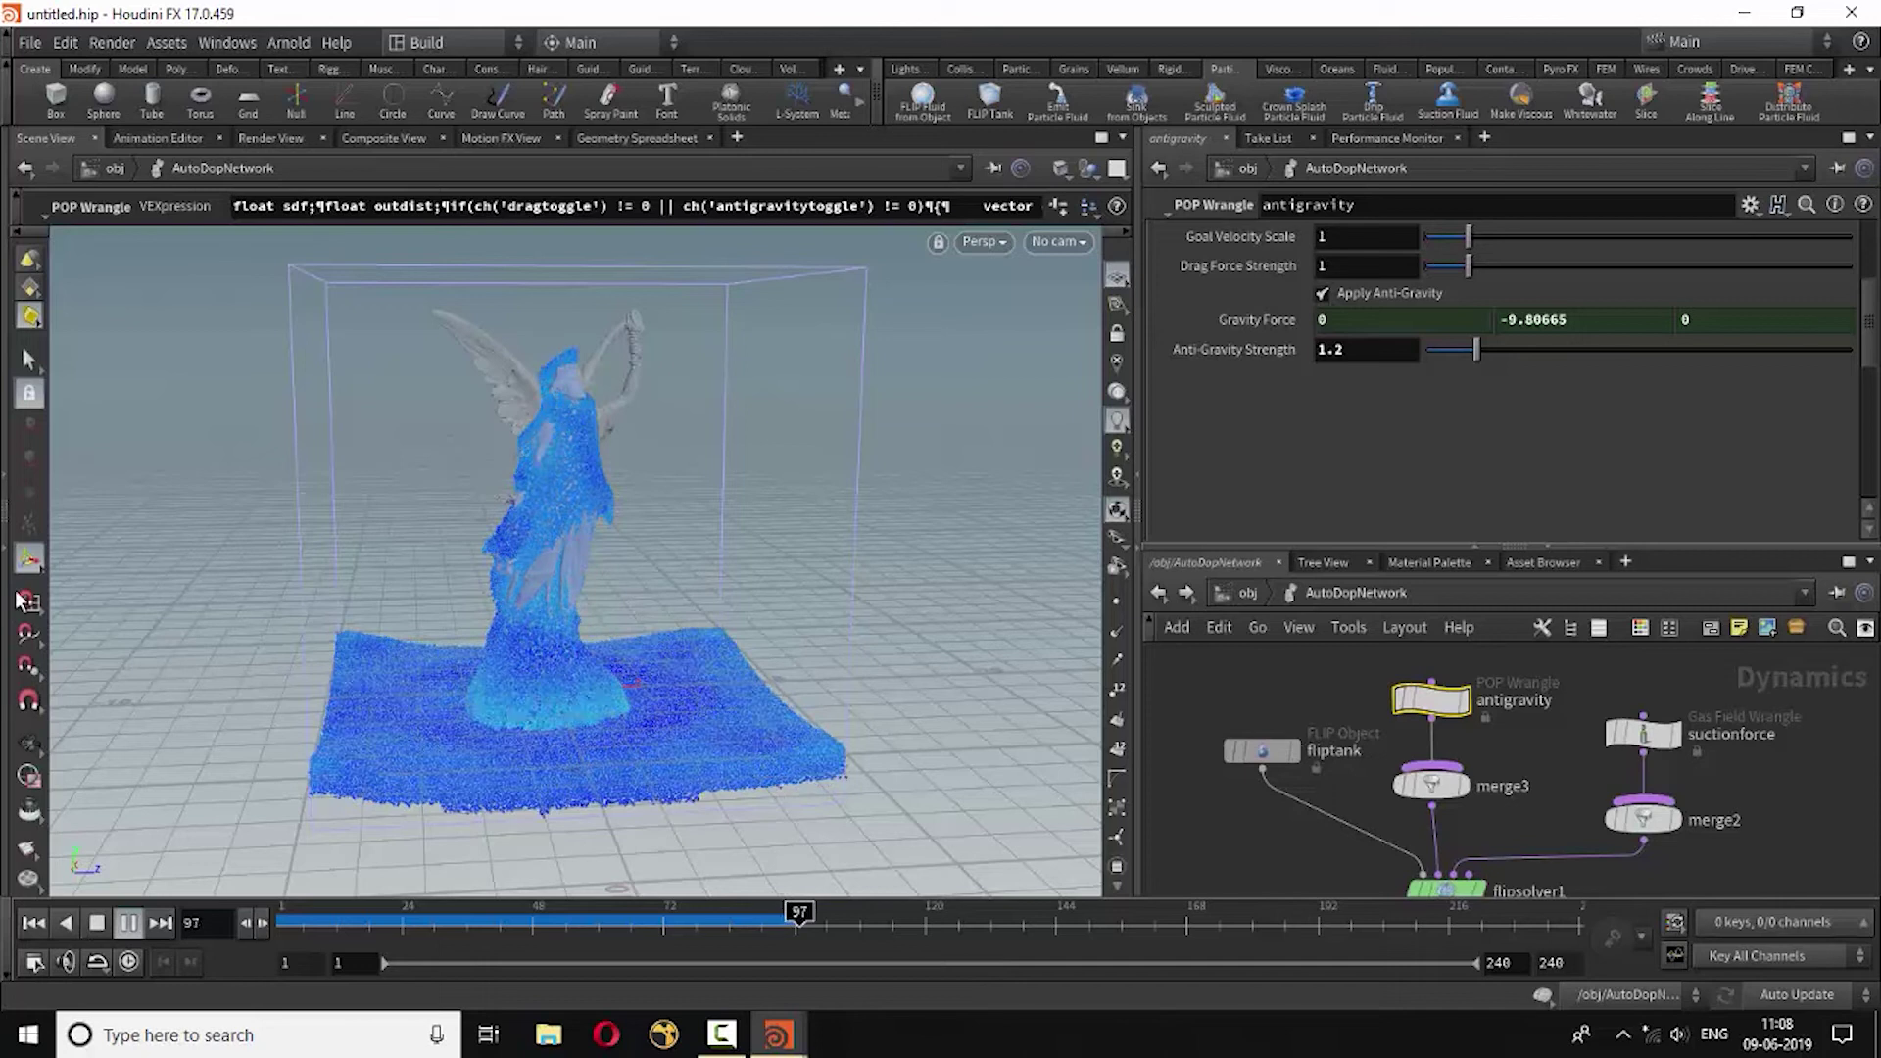
left_click(96, 922)
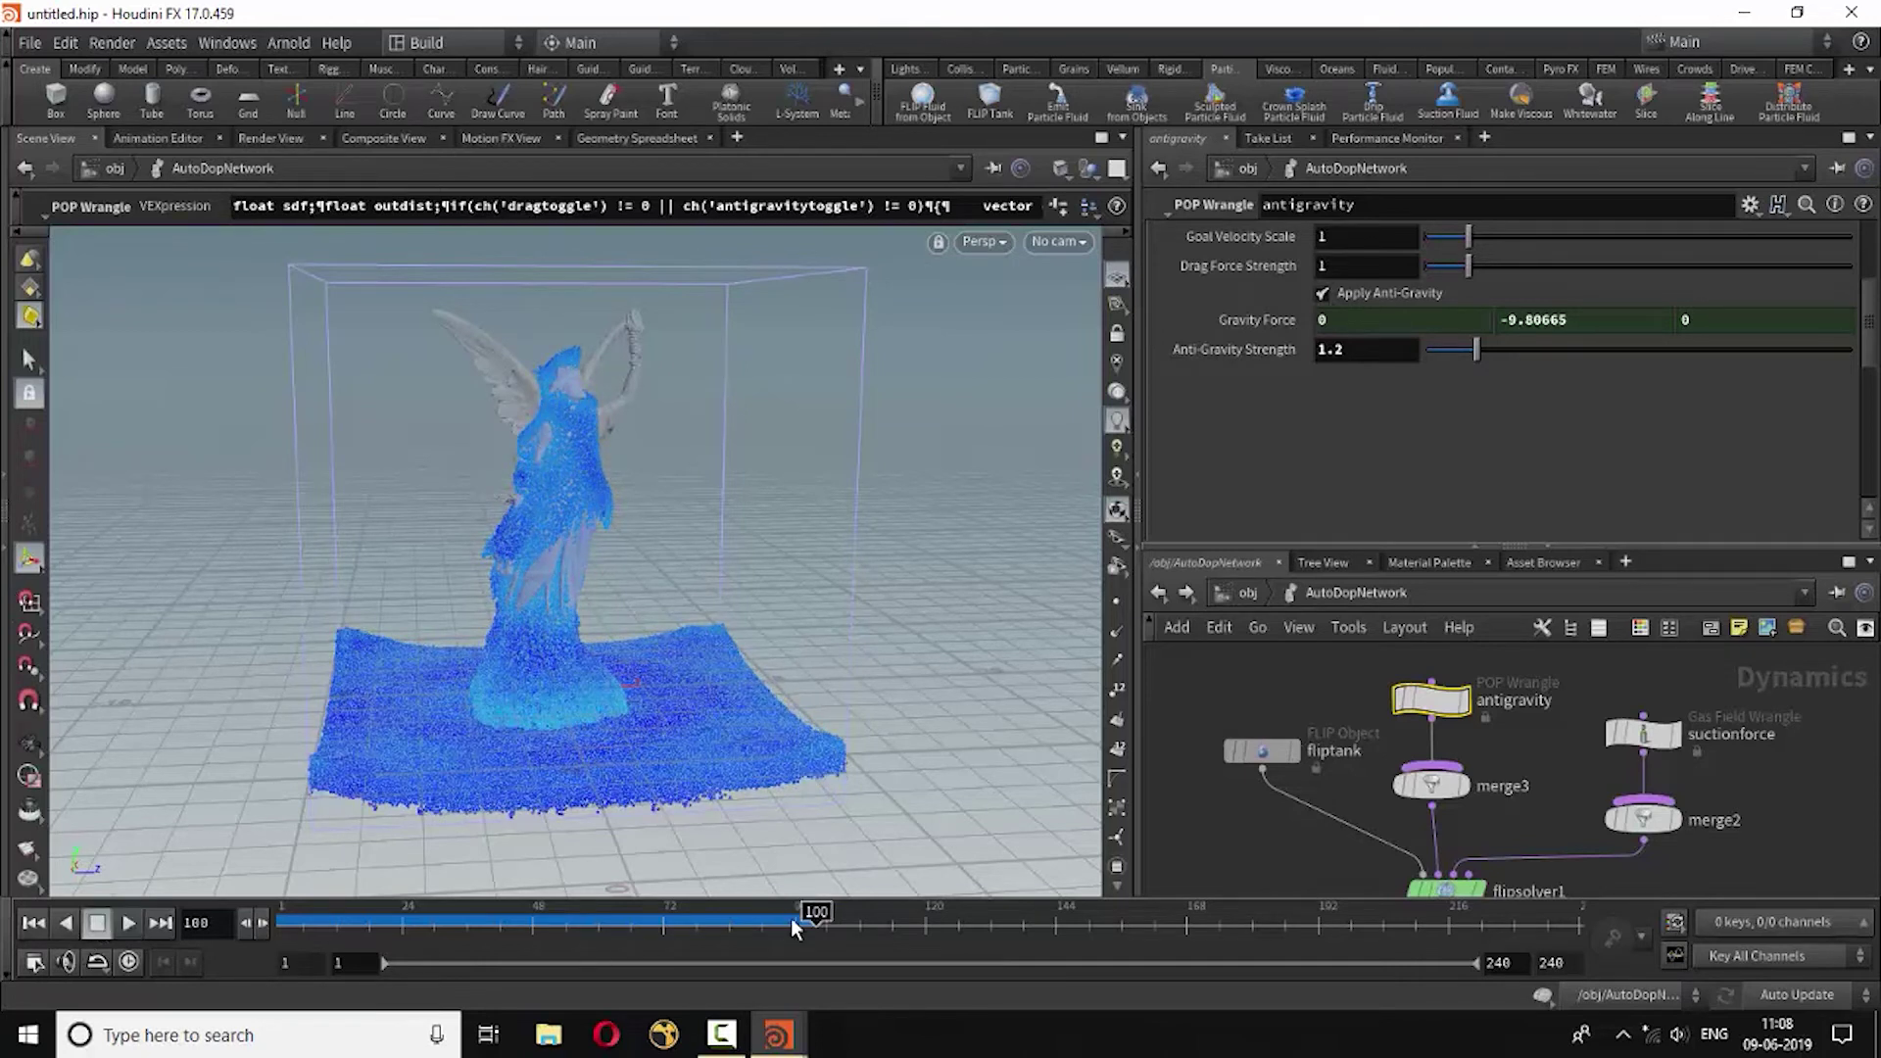
mouse_move(794, 926)
left_mouse_down()
mouse_move(290, 921)
mouse_move(756, 921)
left_mouse_up()
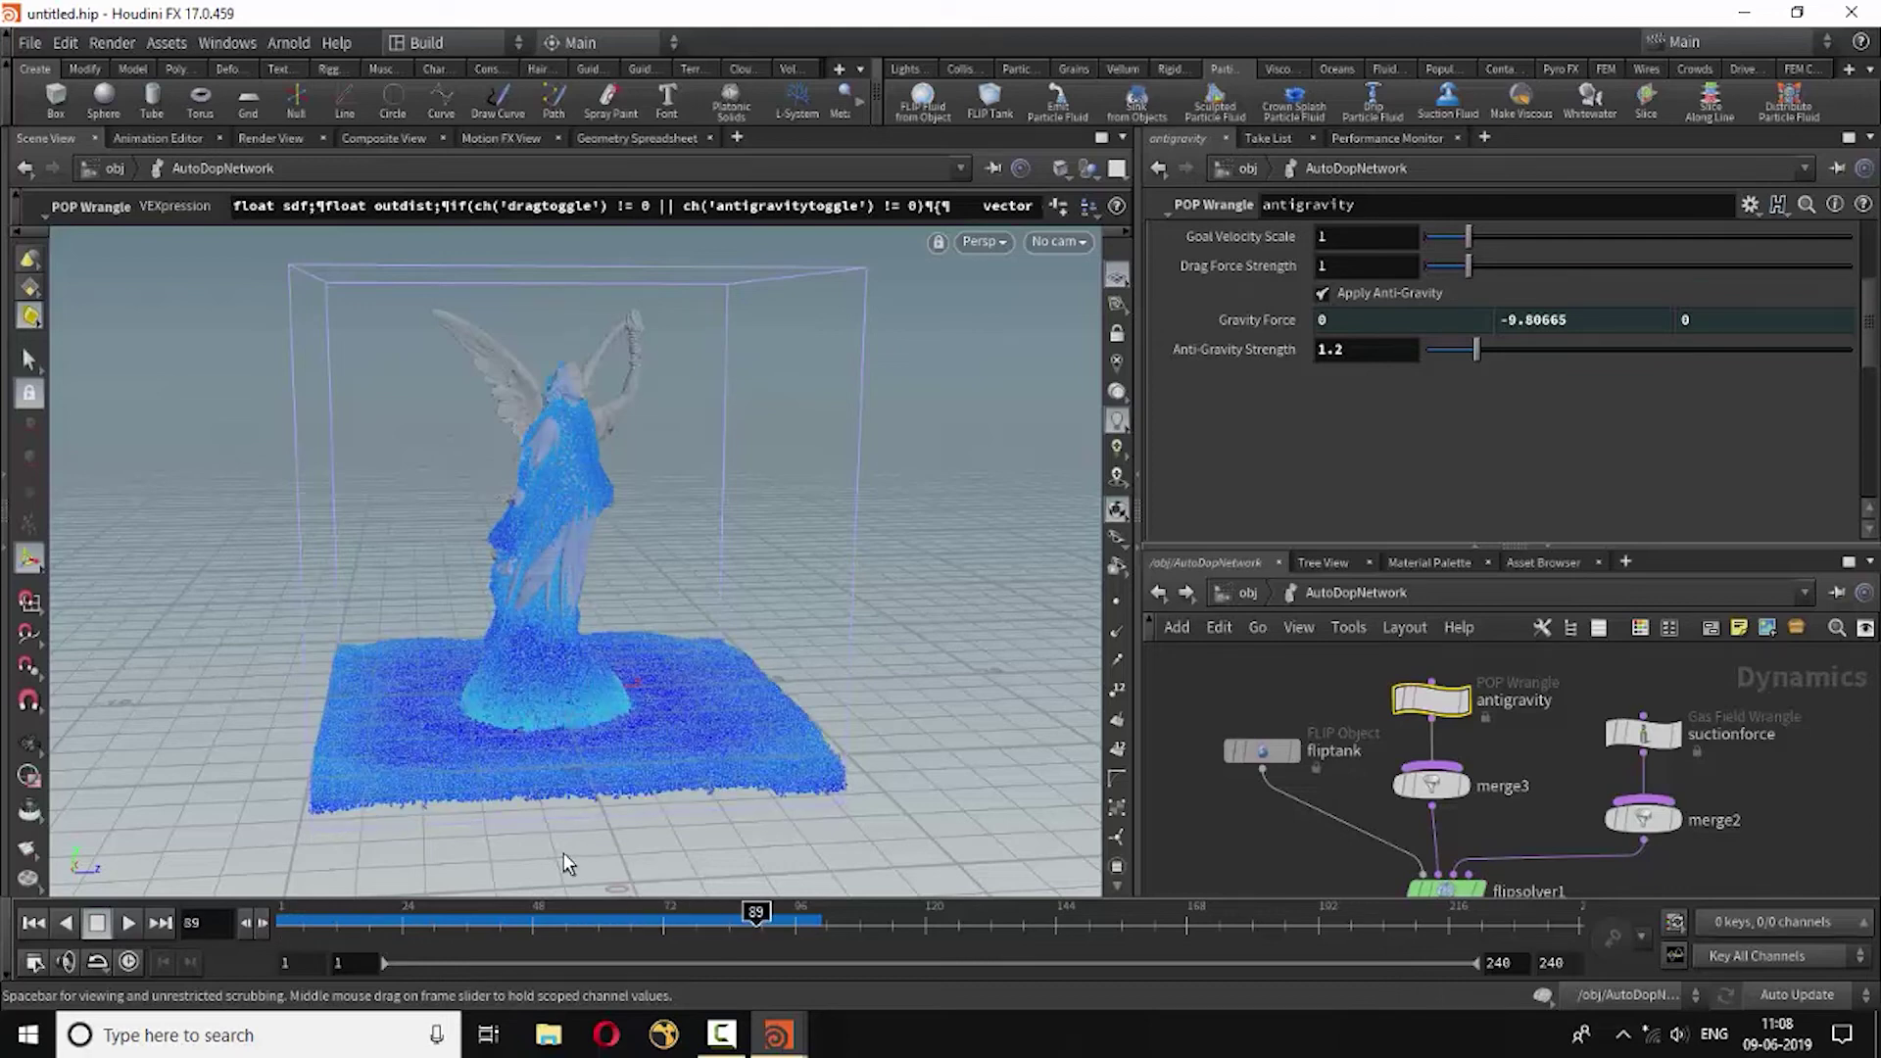
key("space")
mouse_move(546, 680)
left_mouse_down()
mouse_move(932, 676)
mouse_move(411, 705)
mouse_move(457, 666)
mouse_move(529, 676)
left_mouse_up()
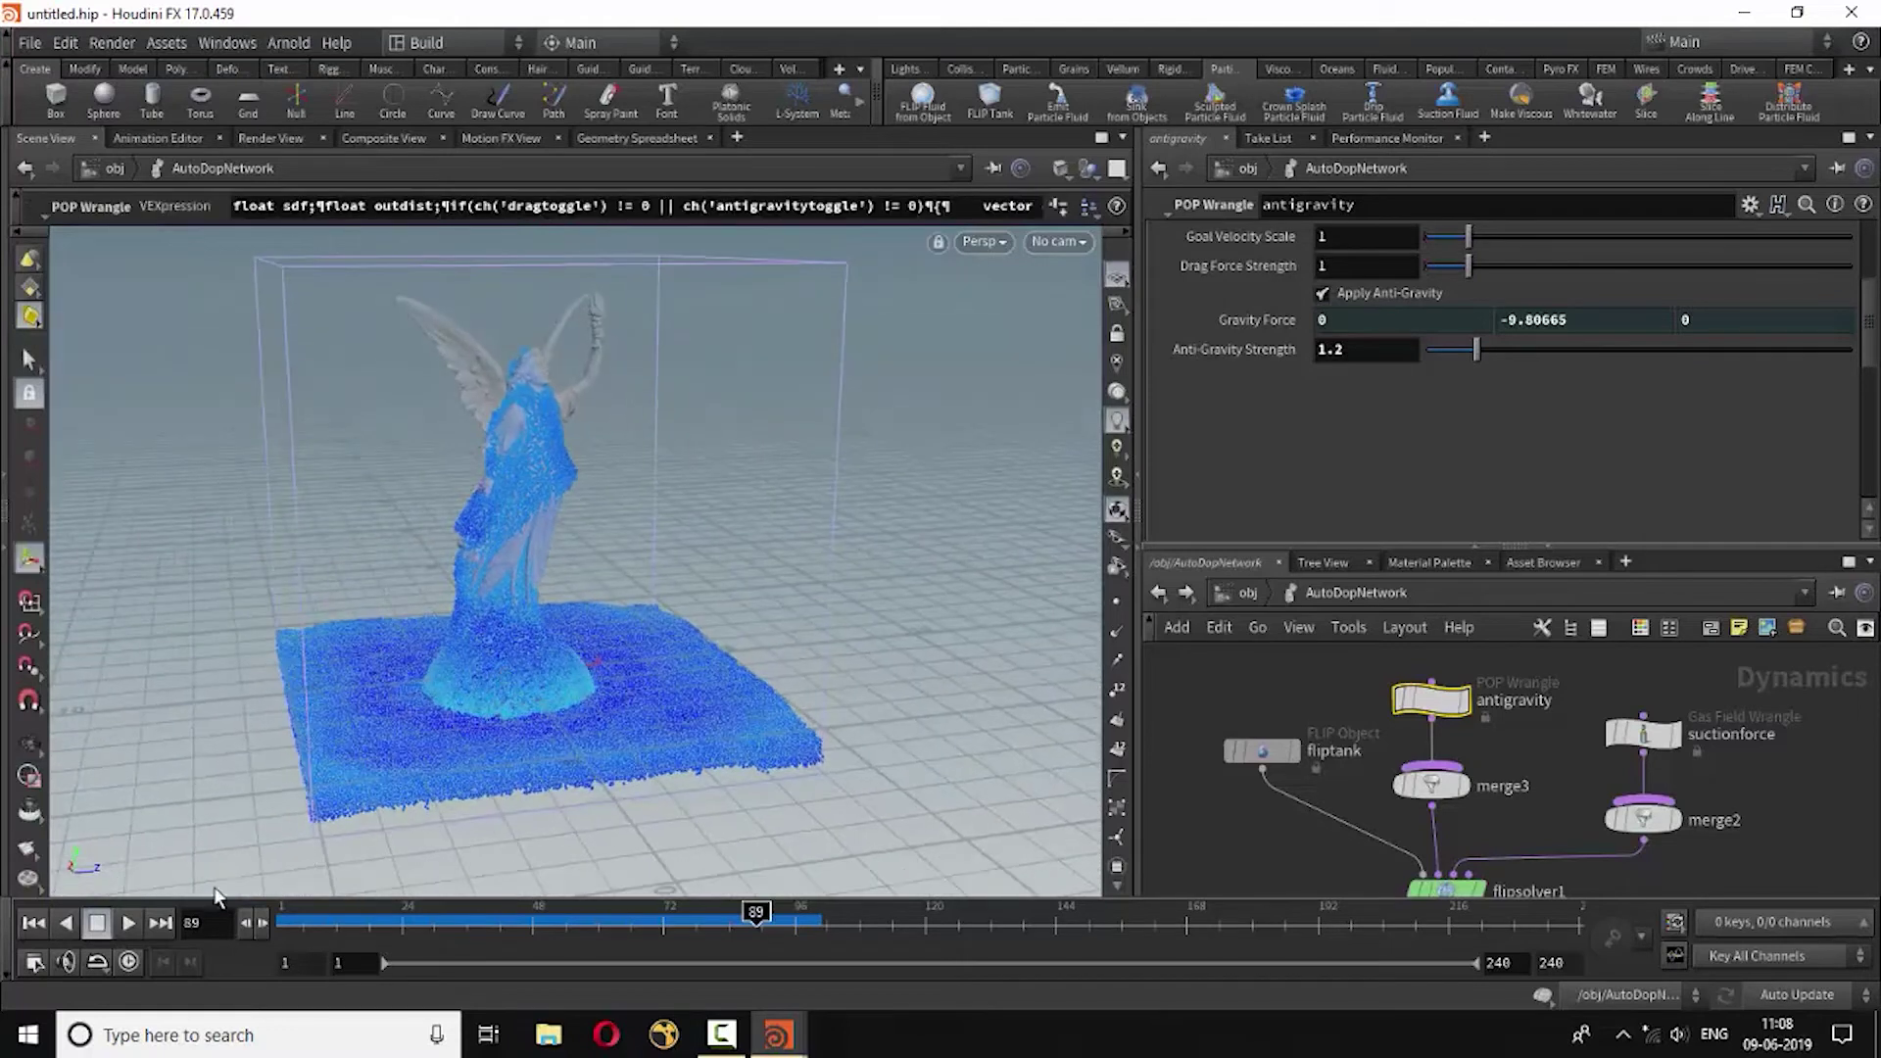
left_click(33, 922)
left_click(1643, 733)
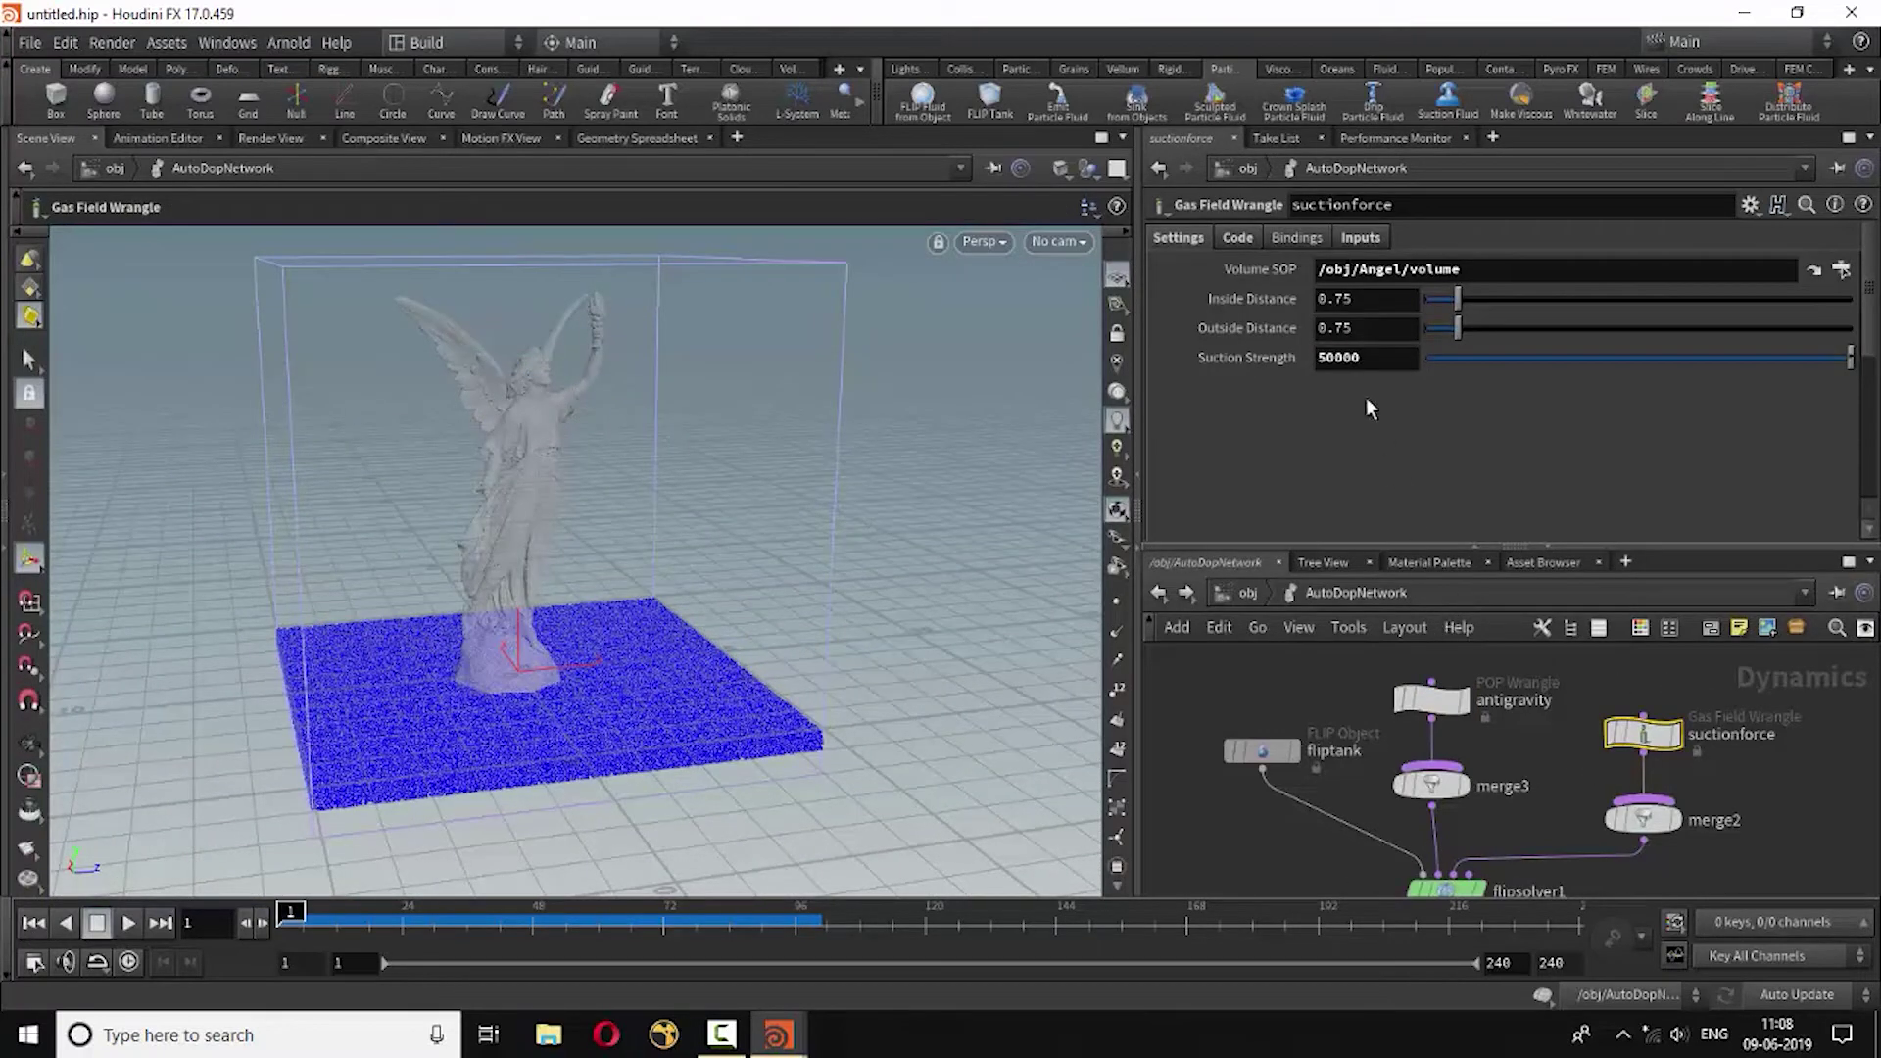
Set the suctionforce Inside Distance and Outside Distance both to 0.1.
left_click(1366, 299)
key("BackSpace")
key("BackSpace")
type("1")
left_click(1376, 331)
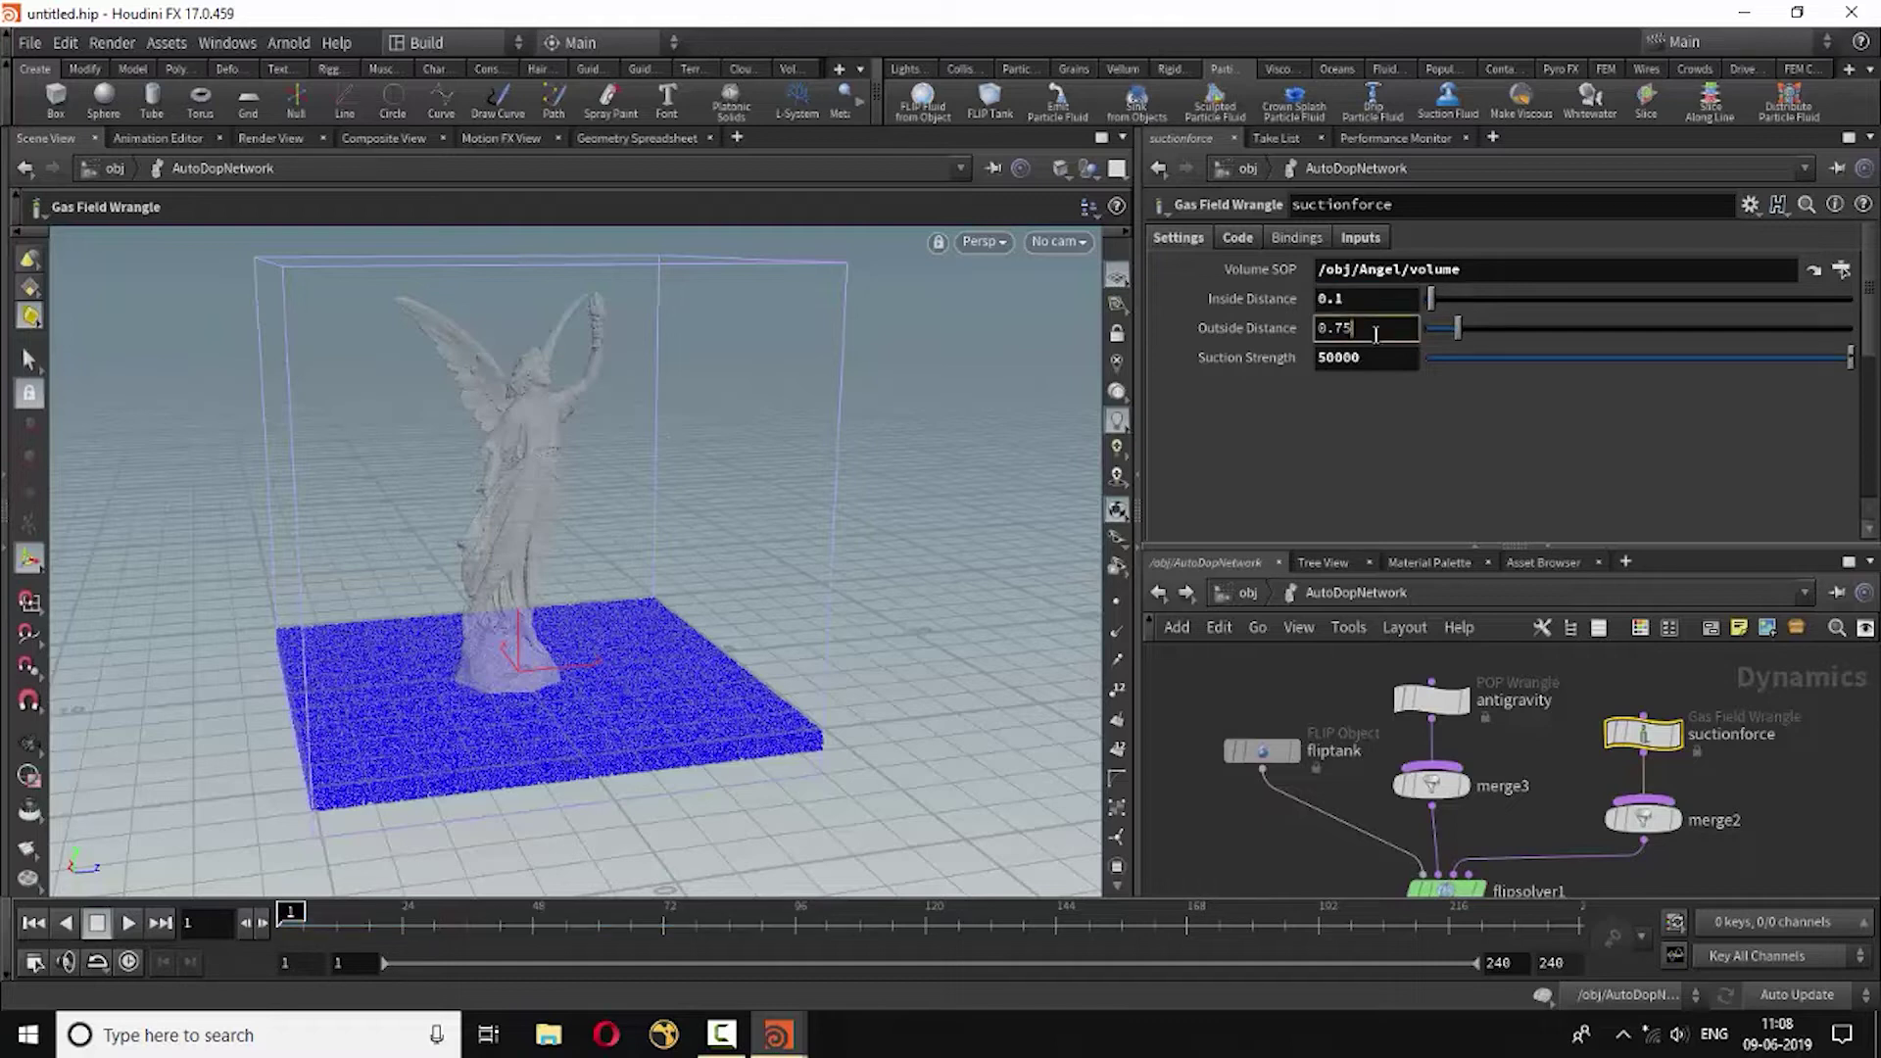
key("BackSpace")
key("BackSpace")
type("1")
key("Return")
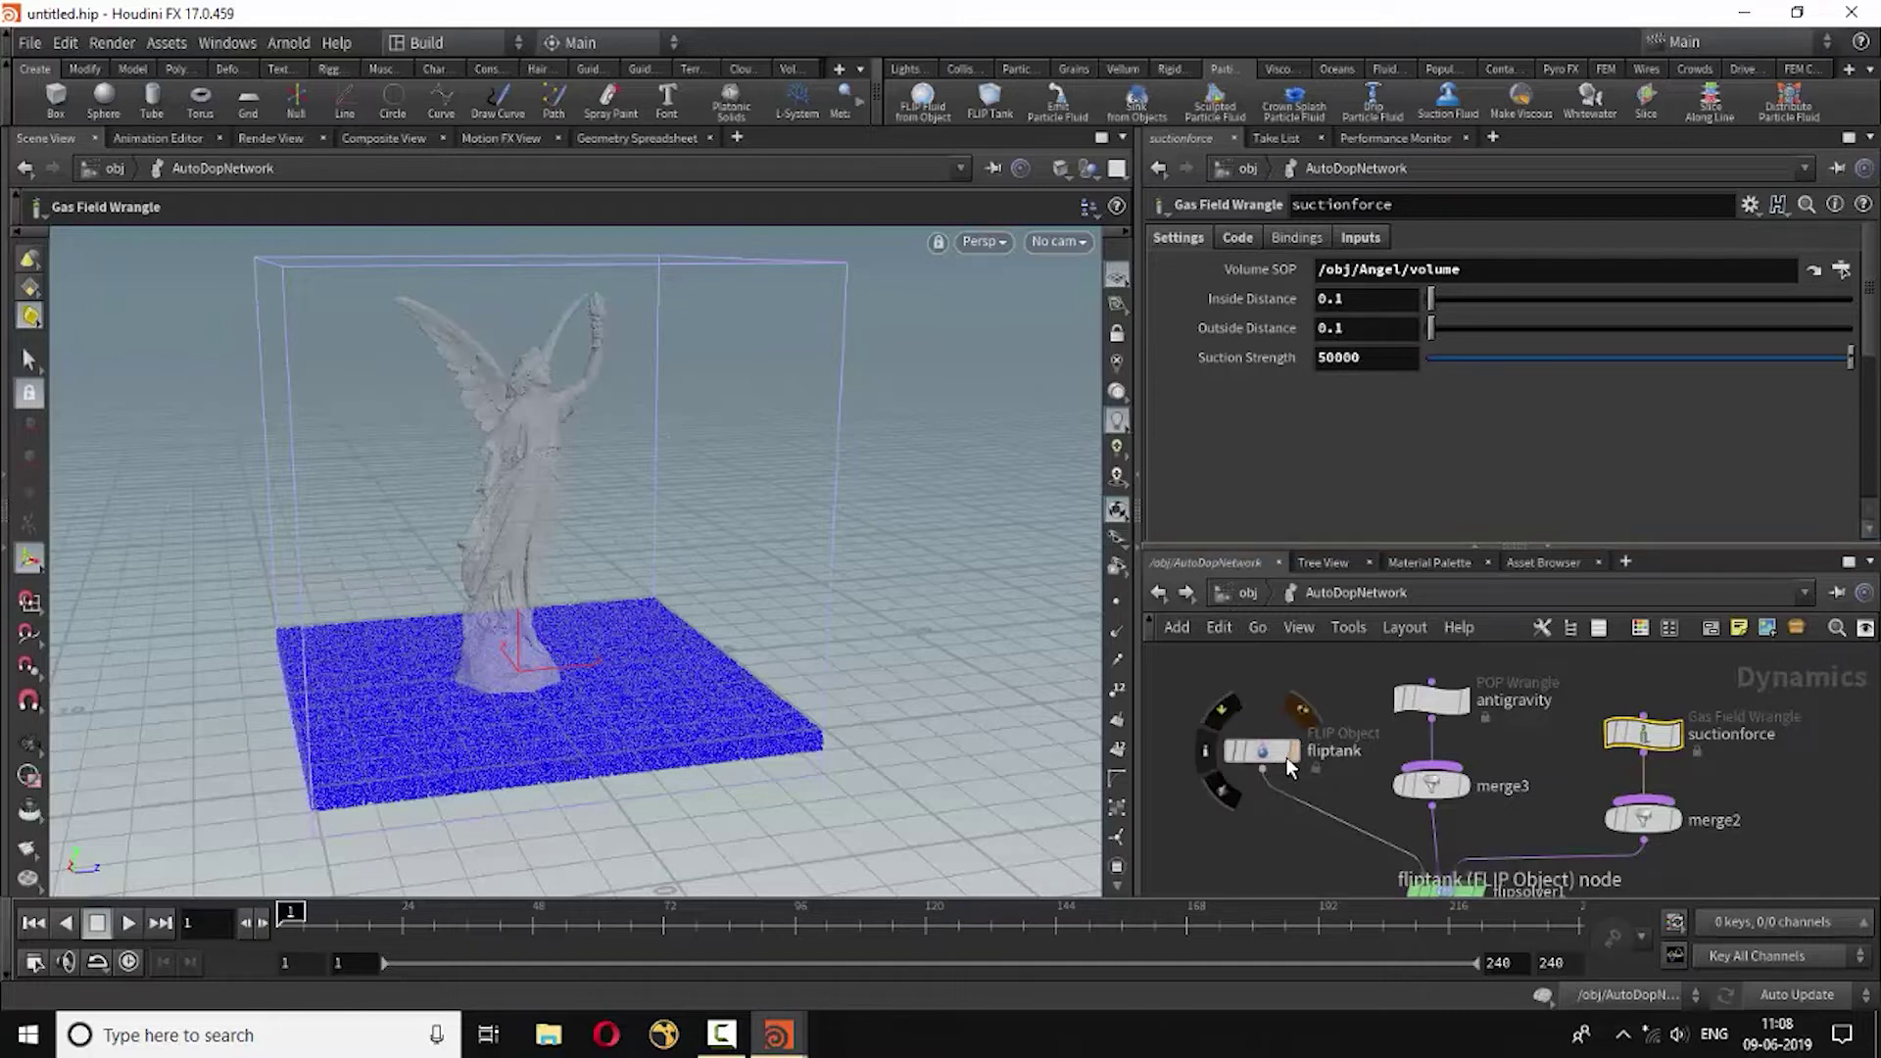
Set the fliptank's Particle Separation to 0.05.
left_click(1273, 757)
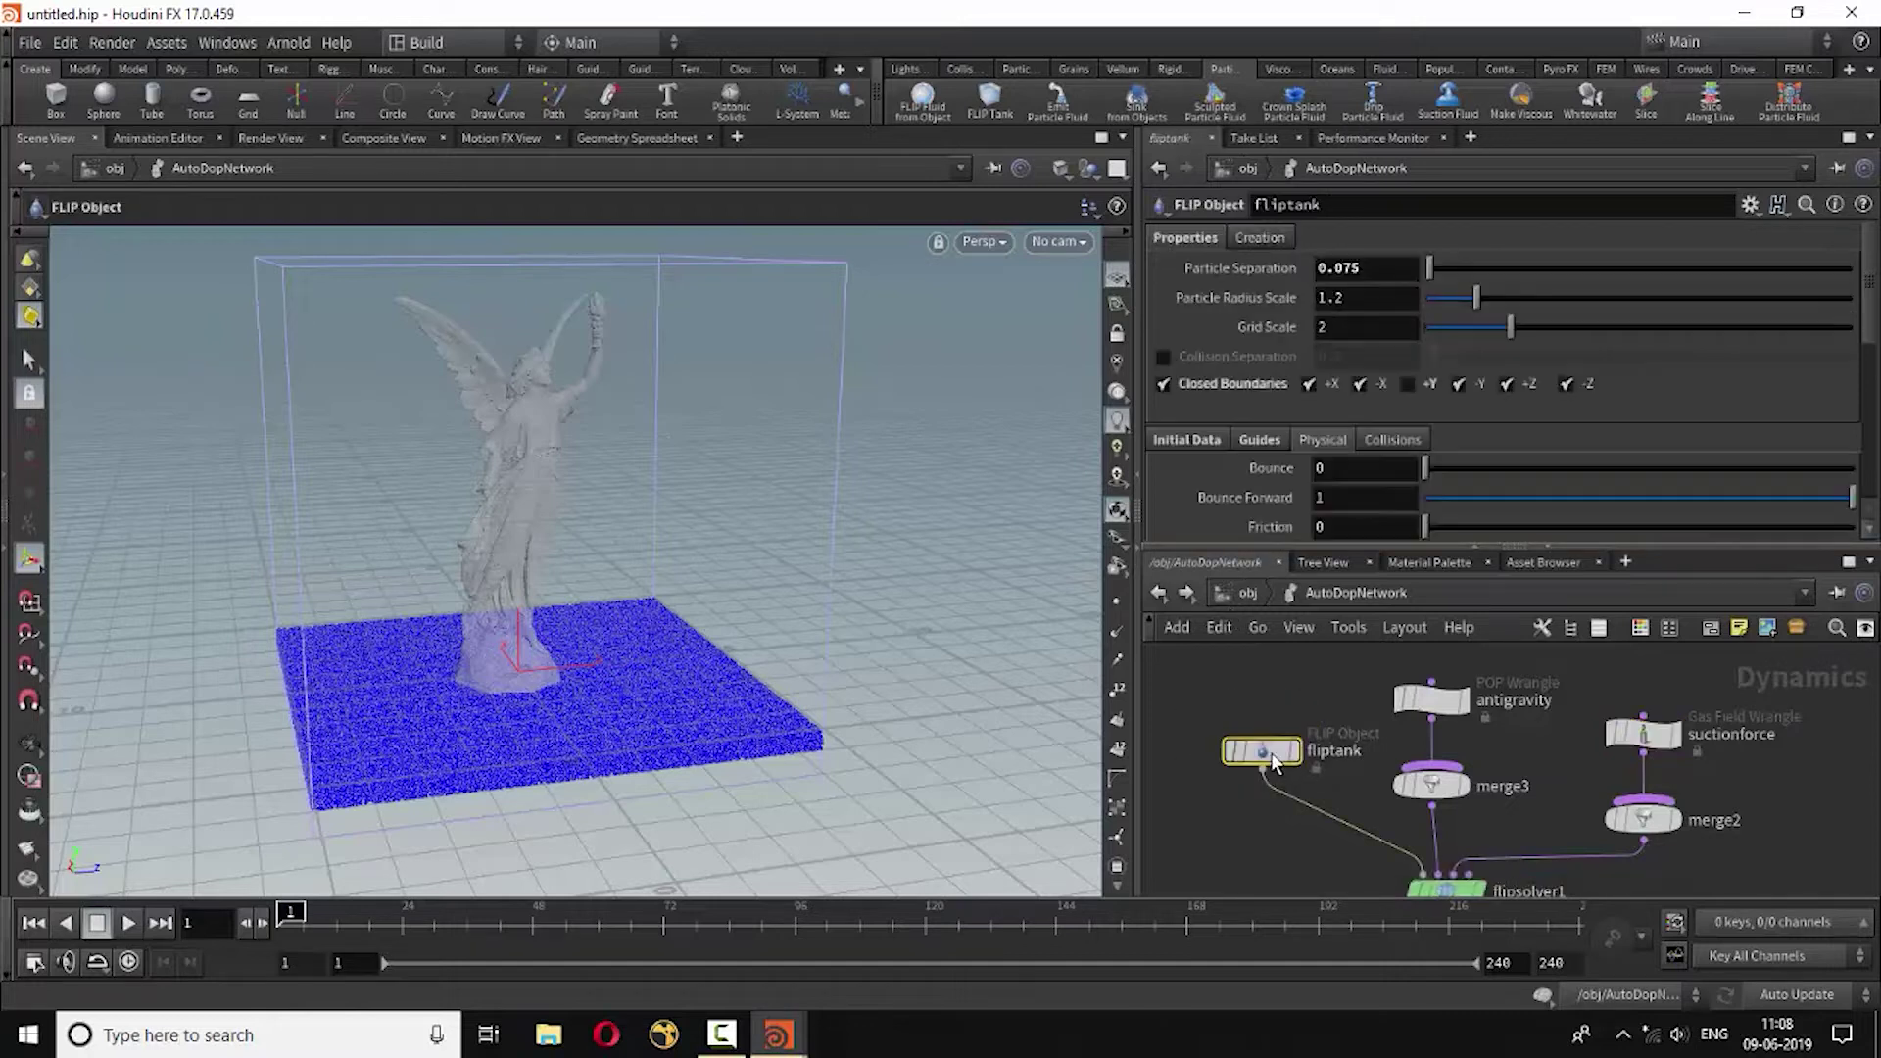
left_click(1368, 269)
key("BackSpace")
key("BackSpace")
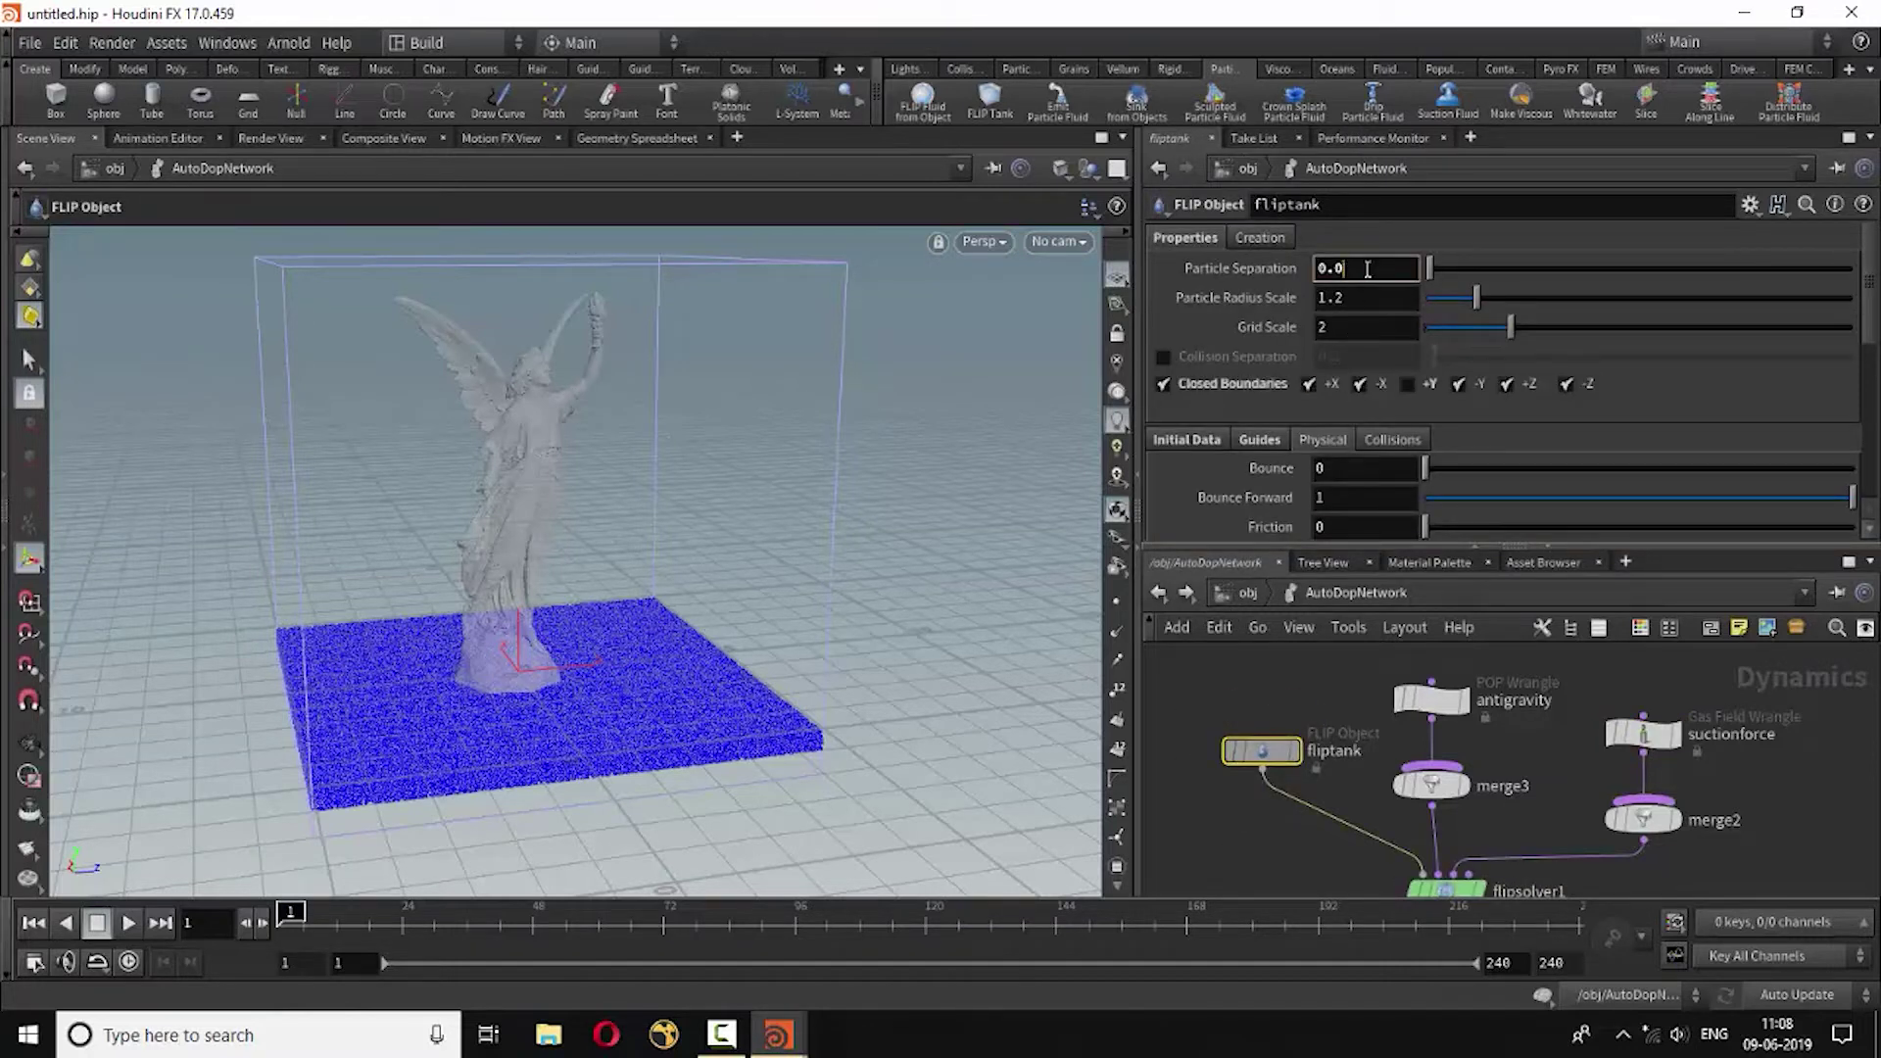
type("5")
key("Return")
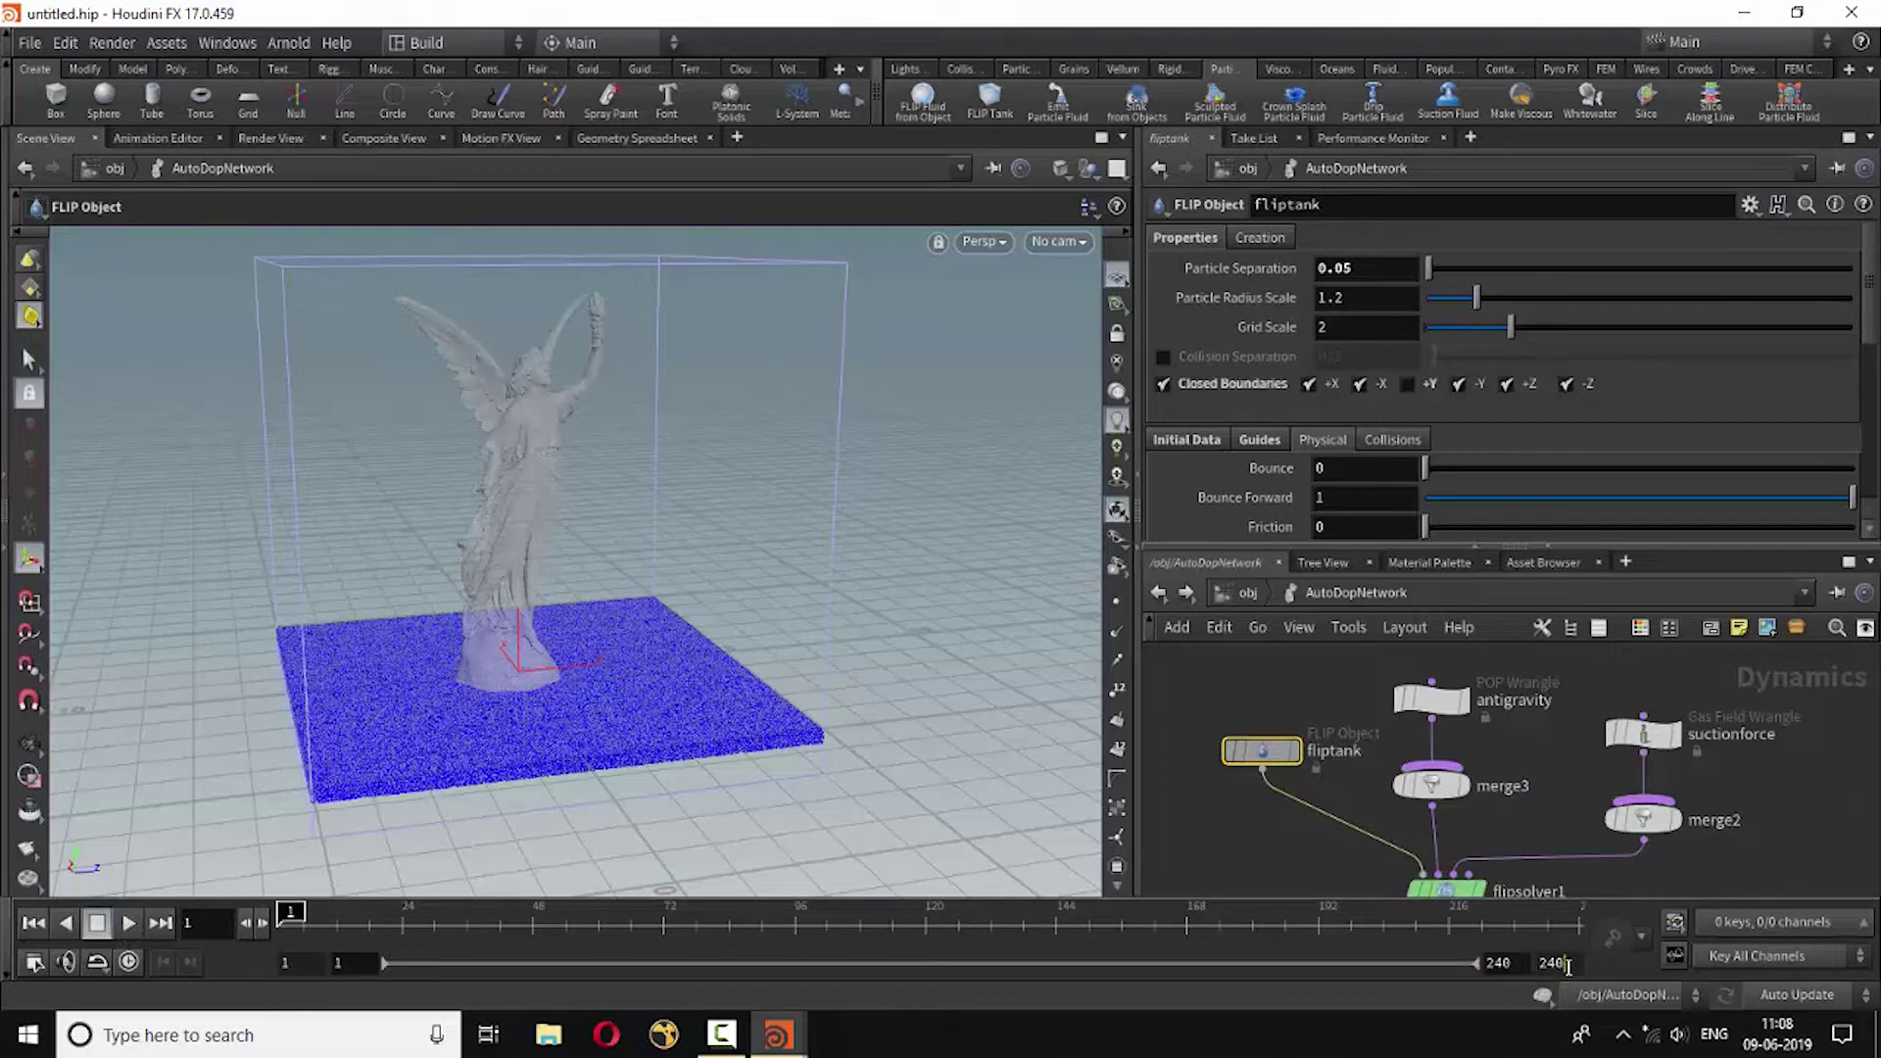
Extend the animation end frame to 300.
left_click(1536, 964)
type("300")
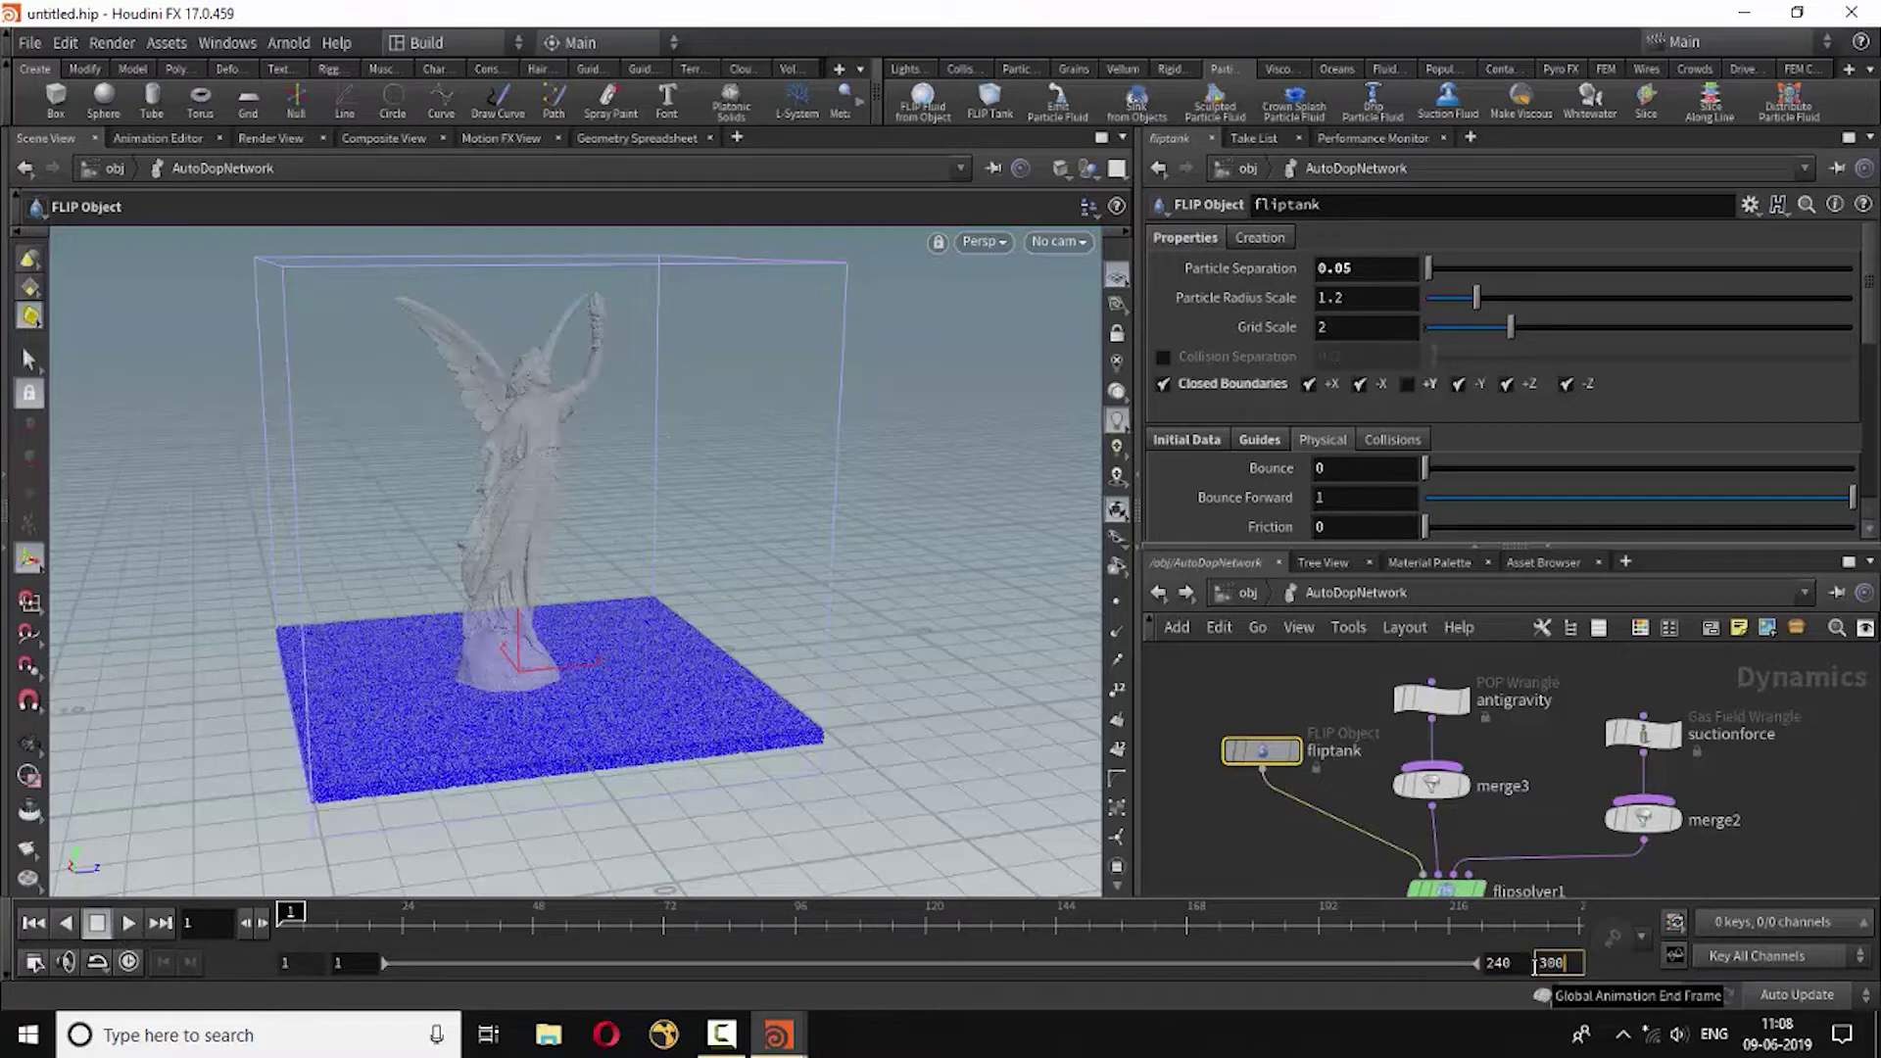
key("Return")
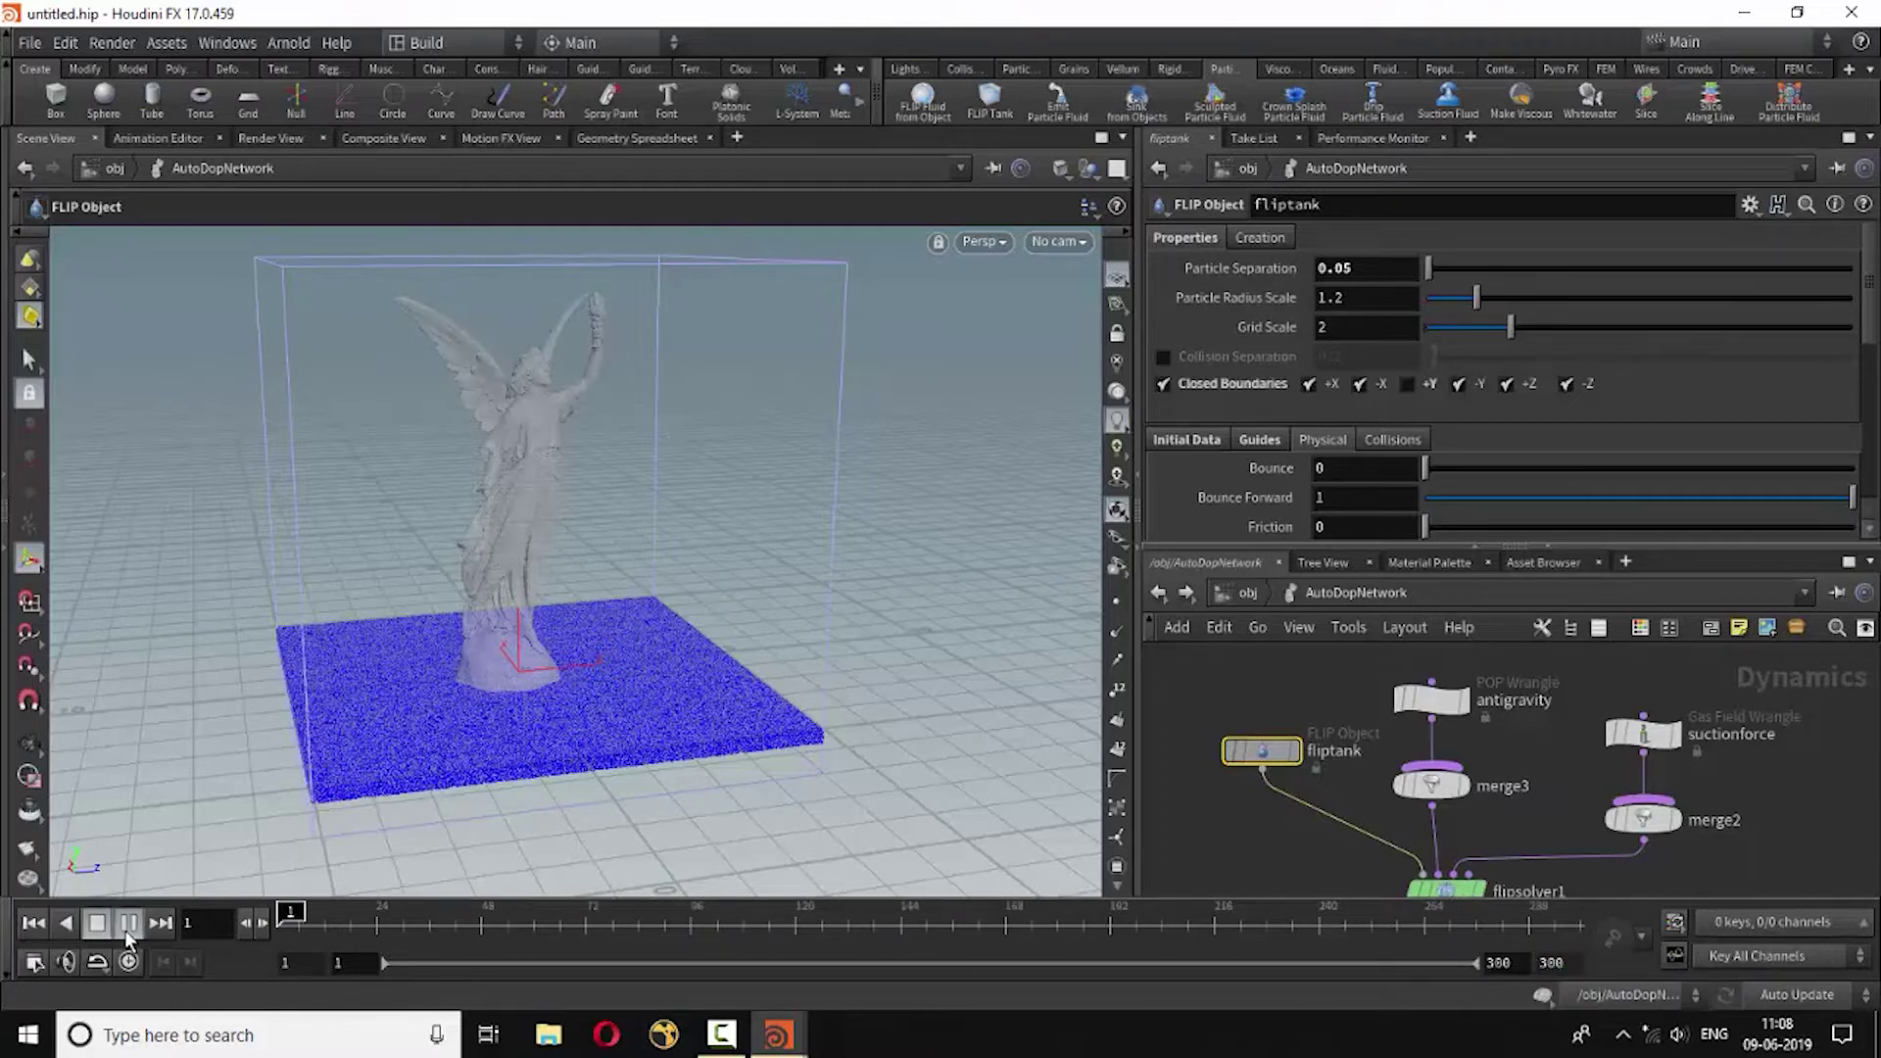
Play the finer FLIP simulation to about frame 102, then stop it.
left_click(127, 924)
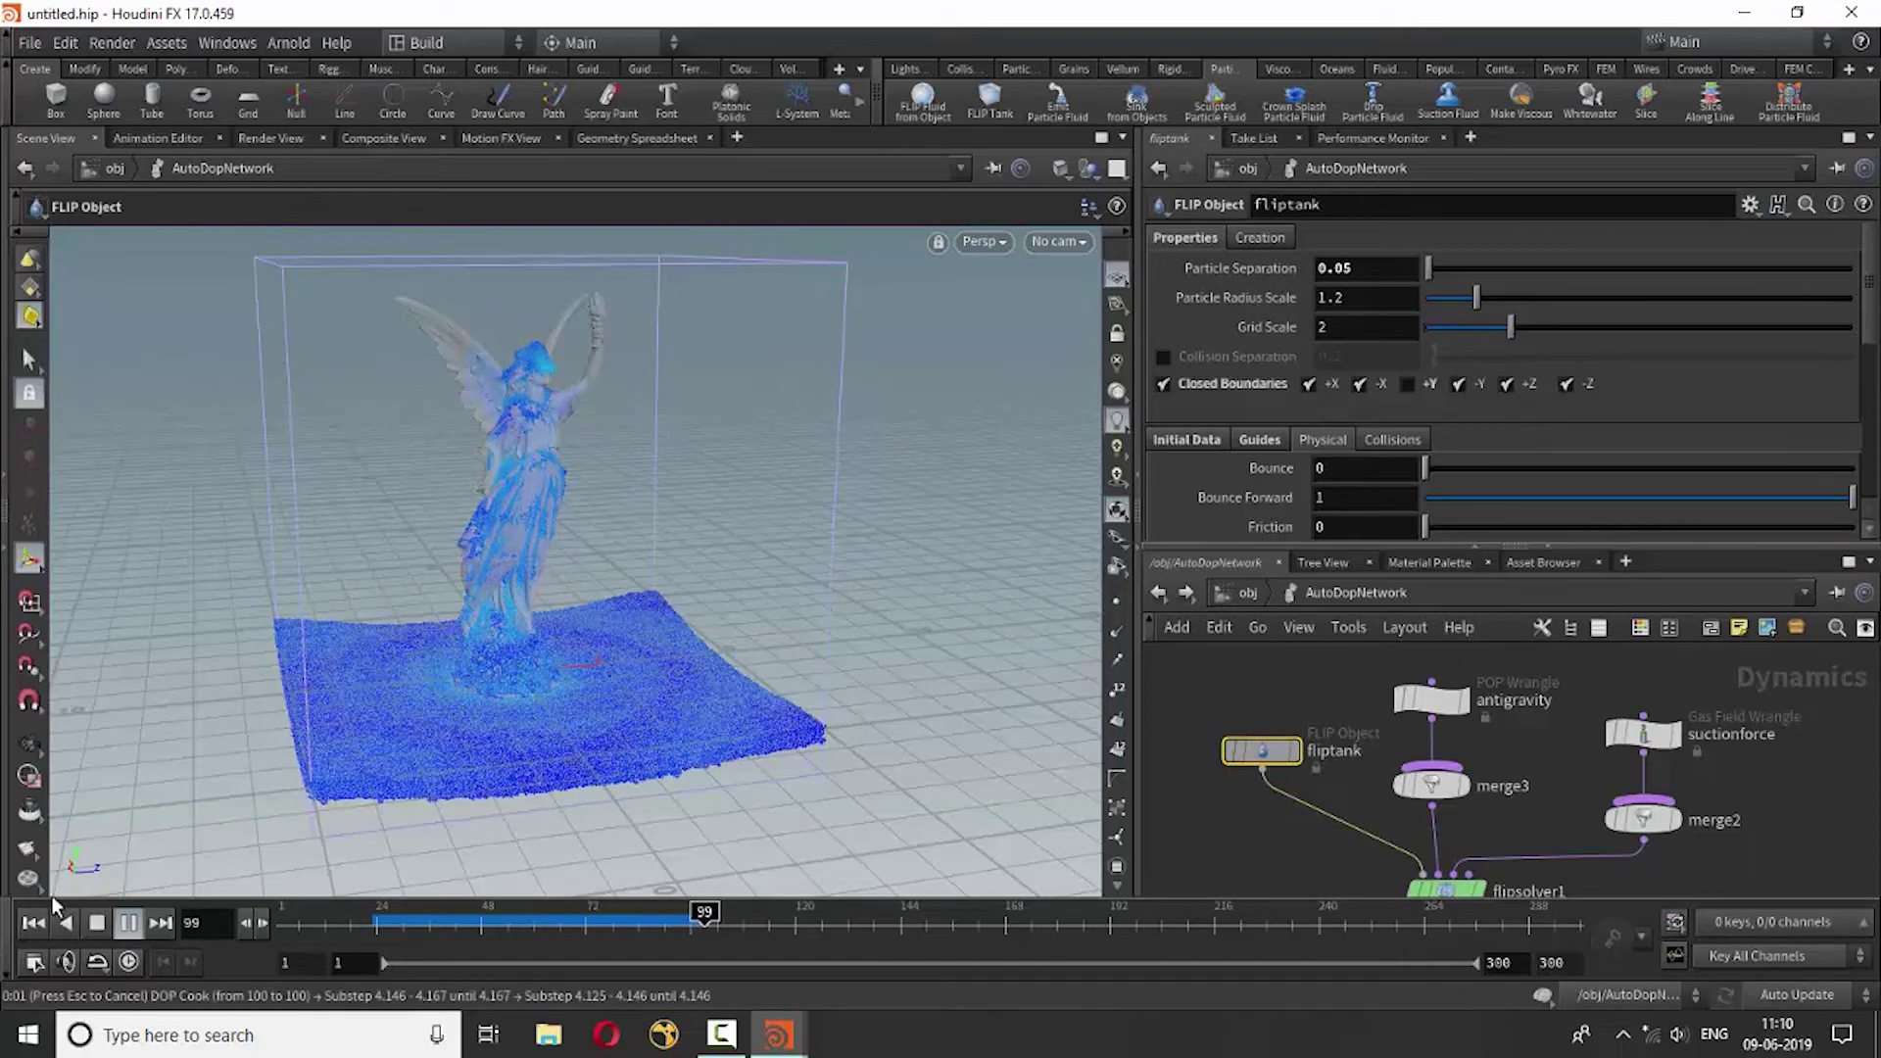
key("Escape")
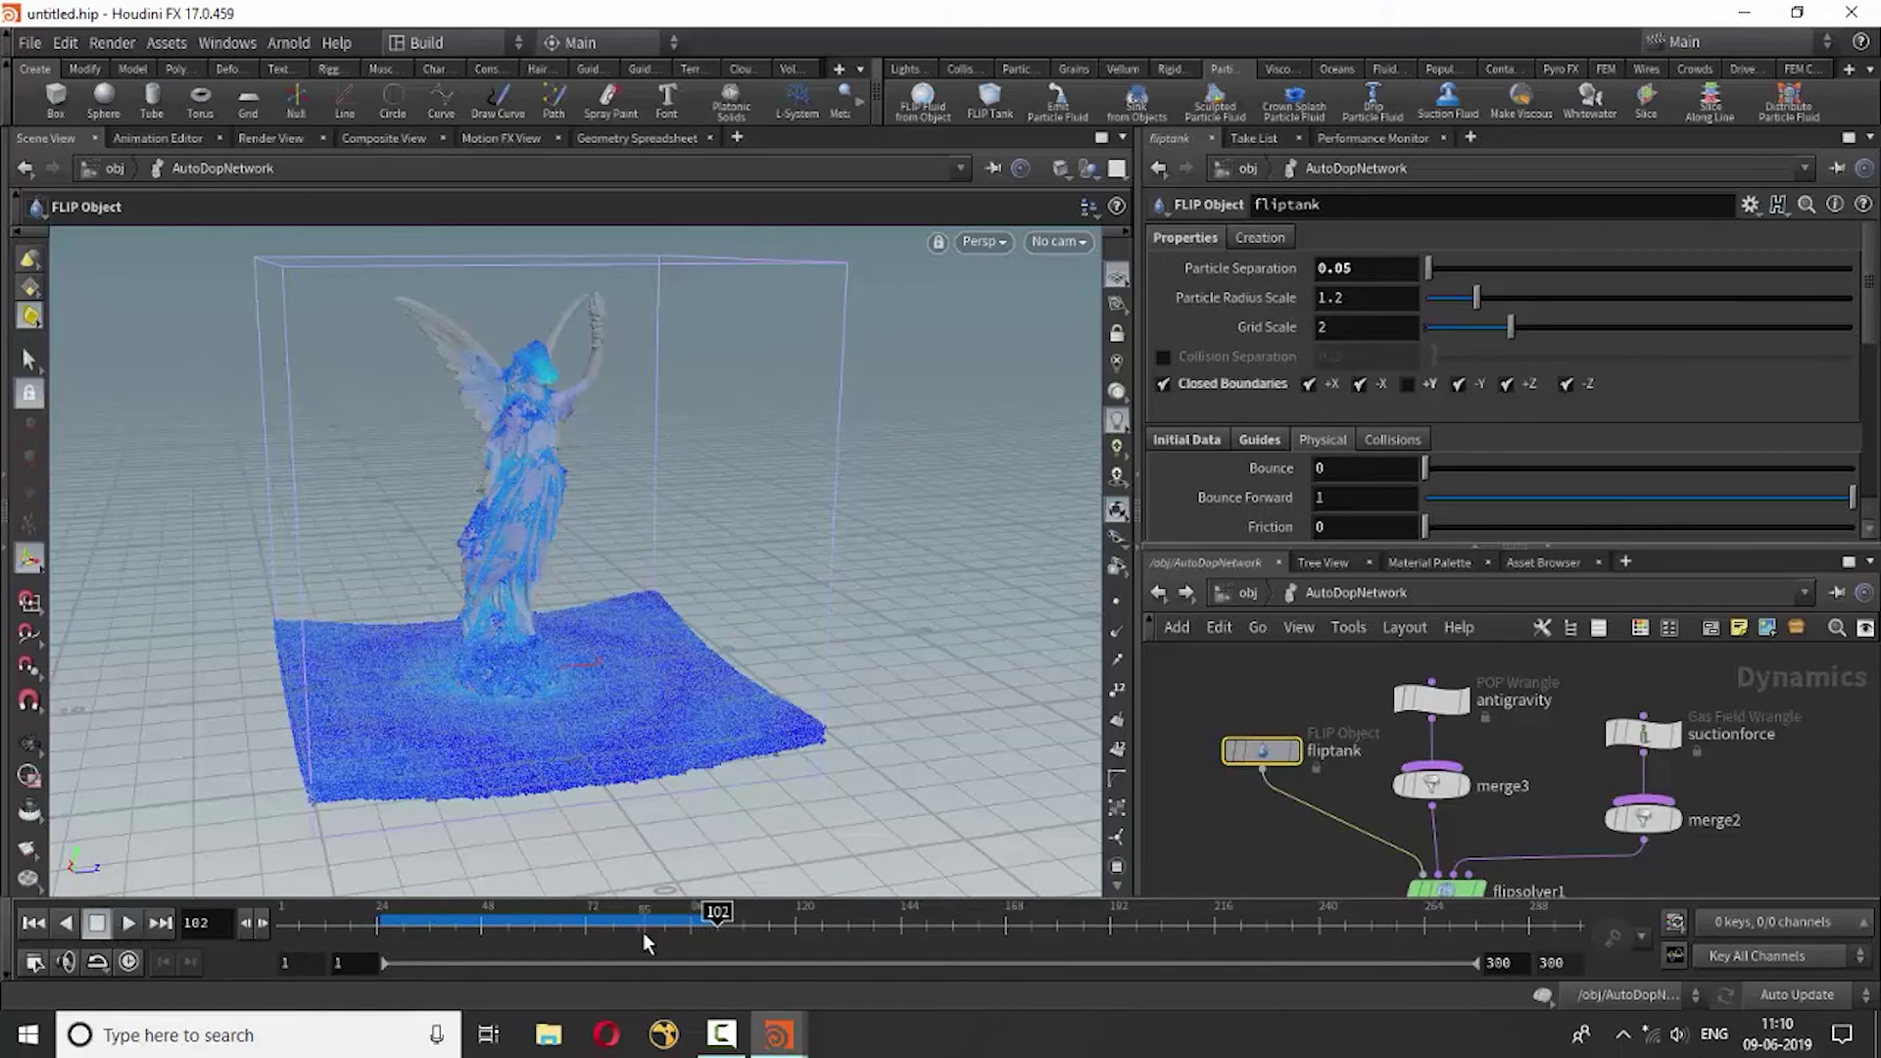
Return to object level, hide the Angel statue, and orbit to inspect the fluid.
left_click(1159, 593)
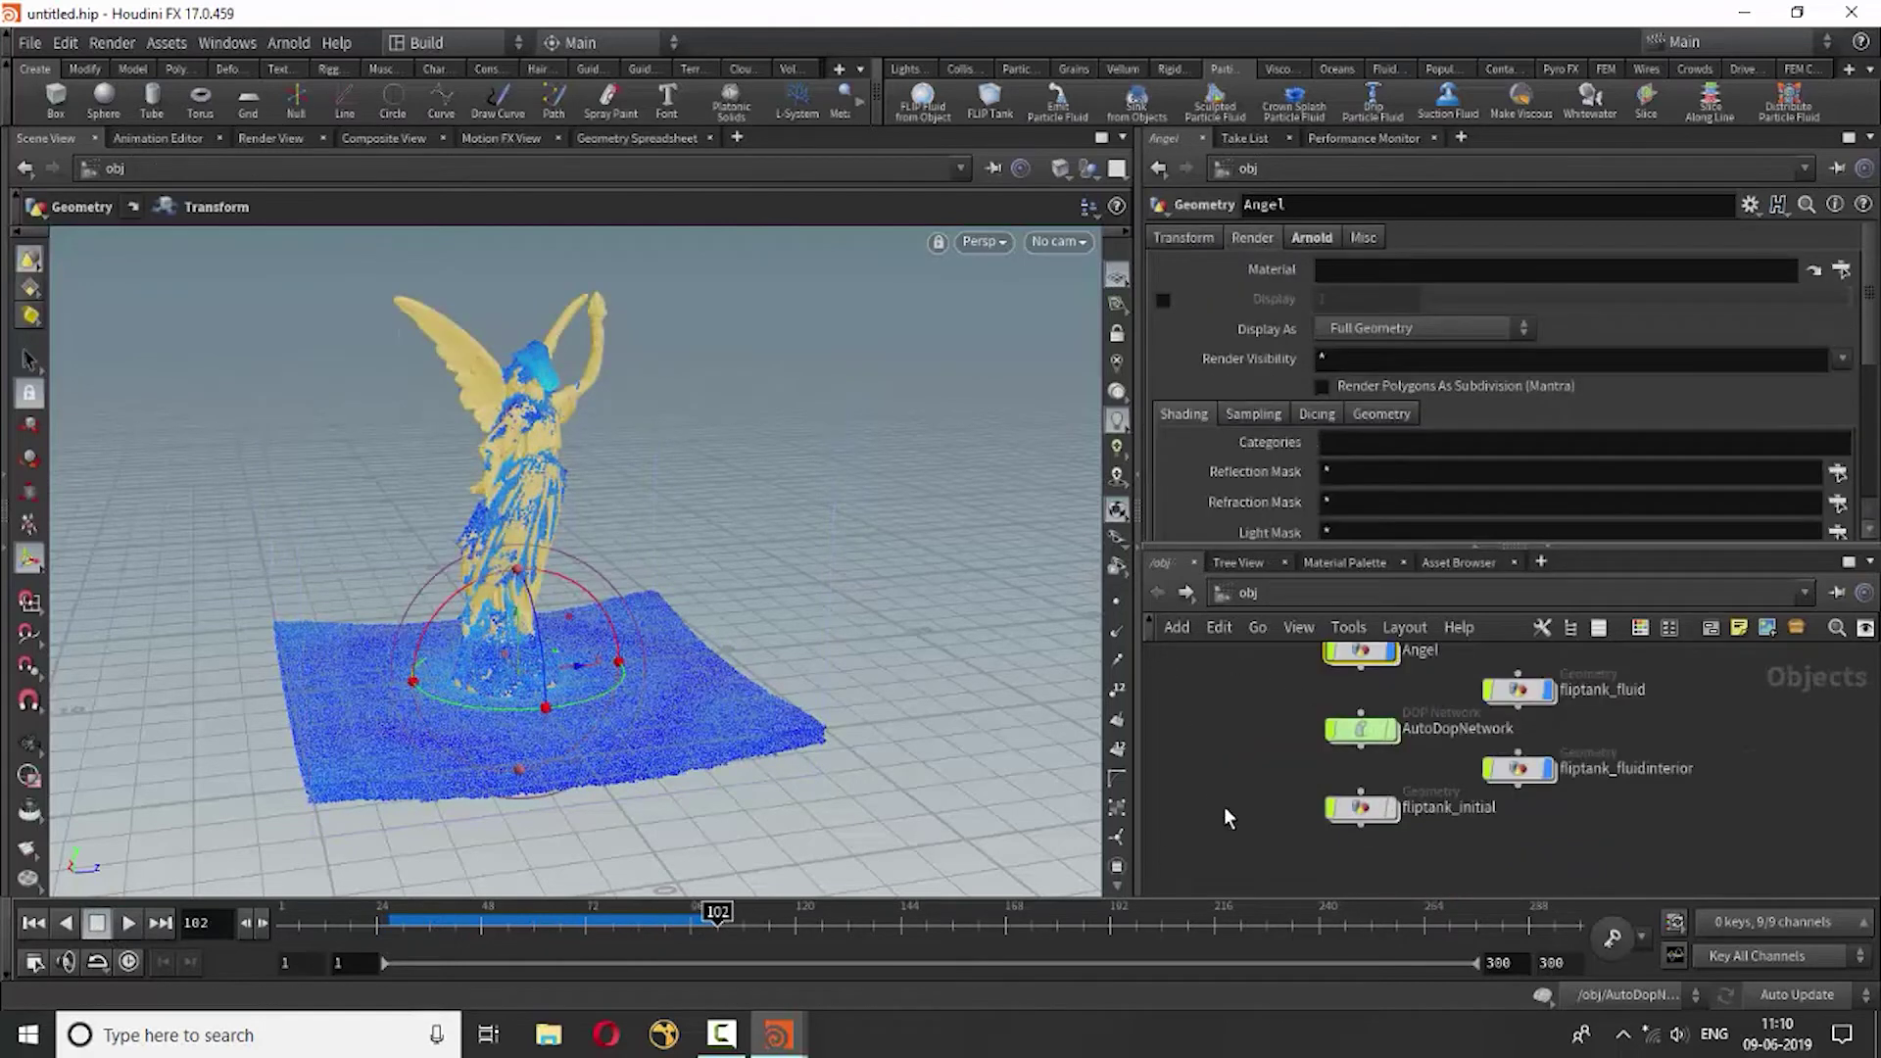
middle_click_drag(1213, 777, 1215, 895)
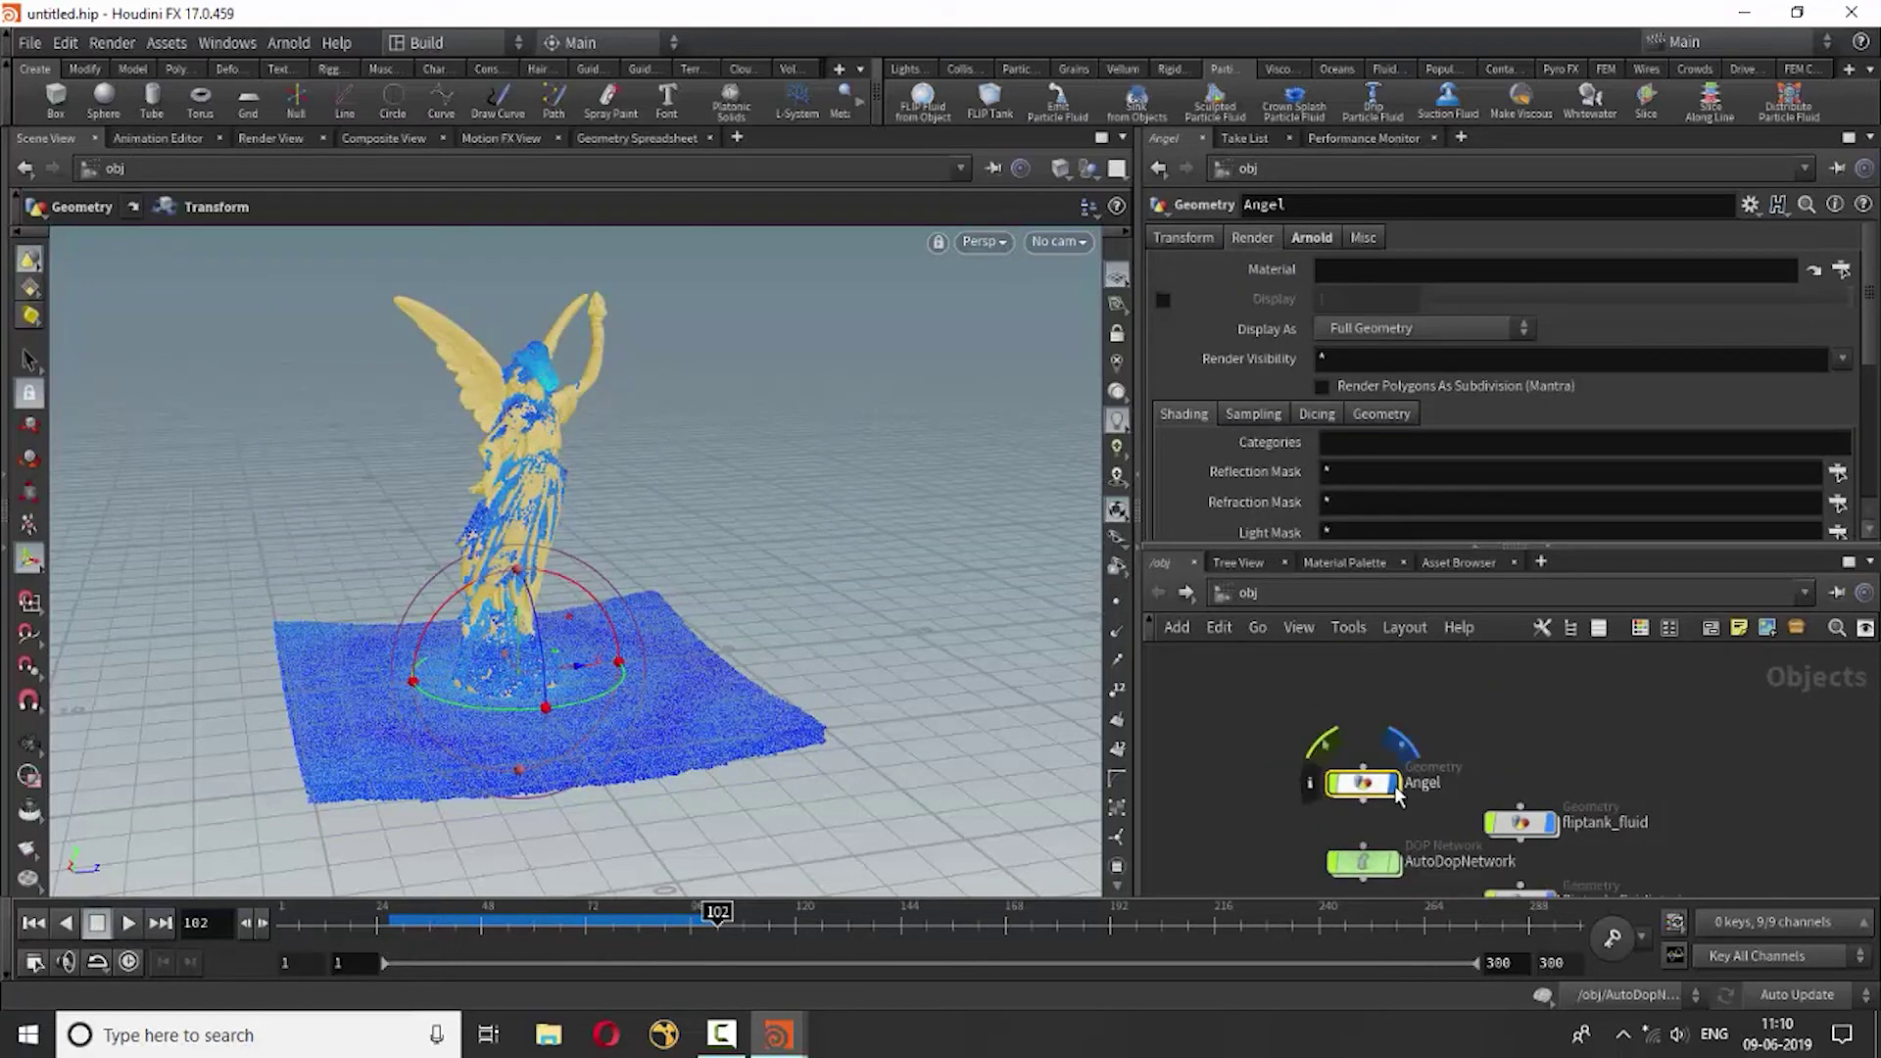
left_click(1391, 783)
middle_click_drag(1204, 822, 1259, 731)
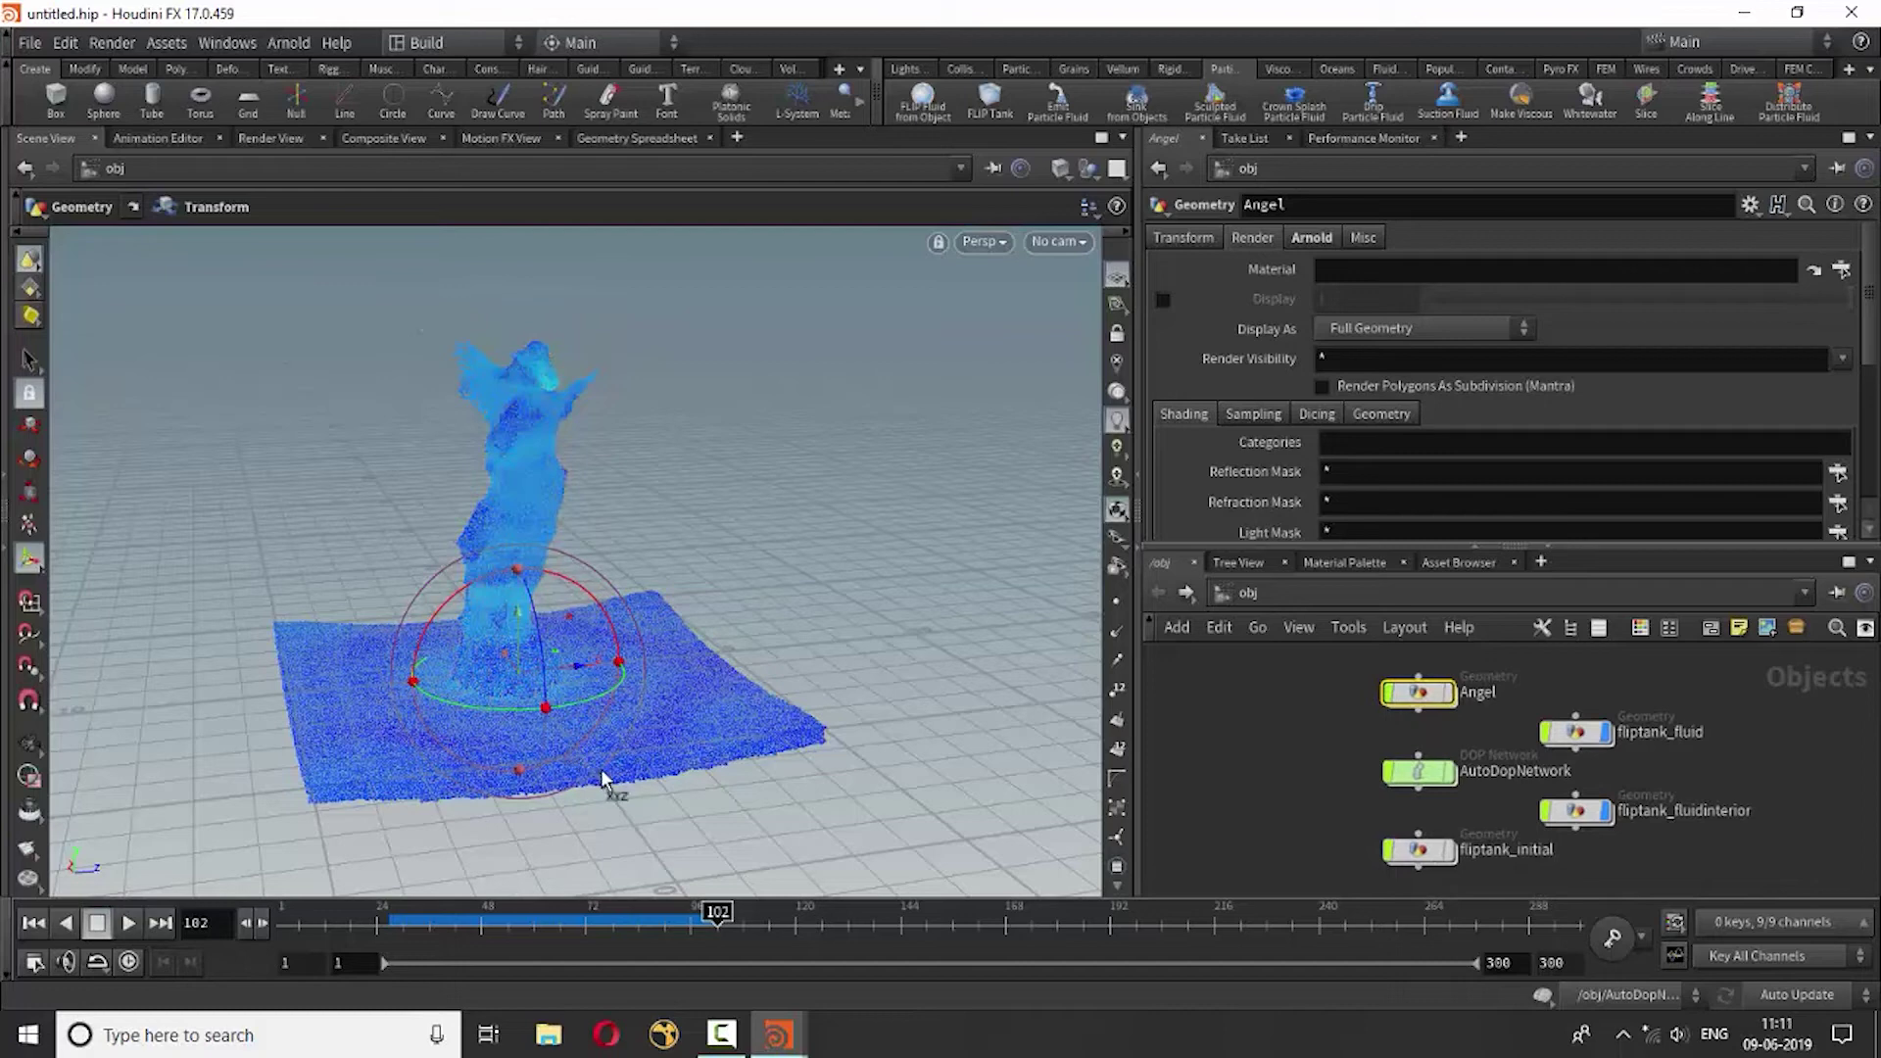
key("Escape")
mouse_move(491, 651)
left_mouse_down()
mouse_move(350, 659)
mouse_move(496, 621)
left_mouse_up()
key("t")
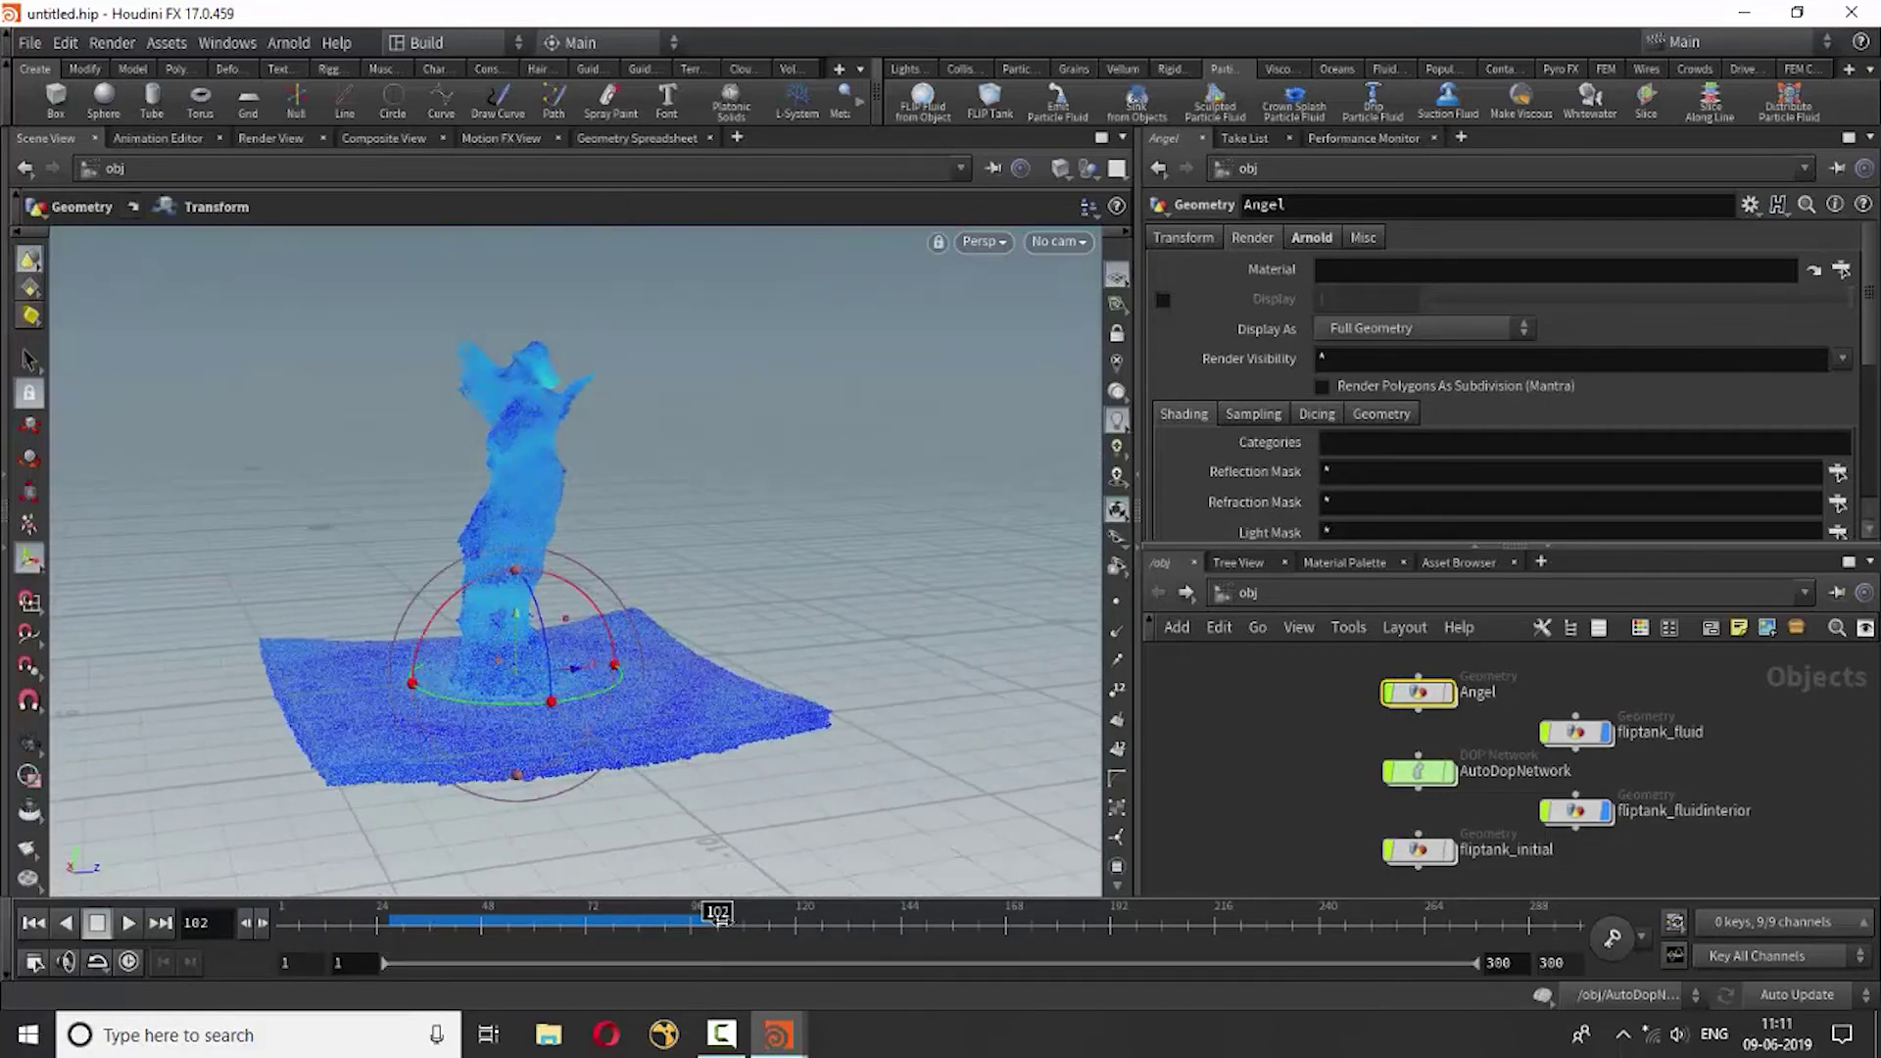
Scrub the simulation to frame 96 and select fliptank_fluidinterior.
mouse_move(713, 916)
left_mouse_down()
mouse_move(500, 938)
mouse_move(696, 936)
mouse_move(475, 936)
mouse_move(621, 937)
left_mouse_up()
middle_click_drag(1328, 779, 1293, 730)
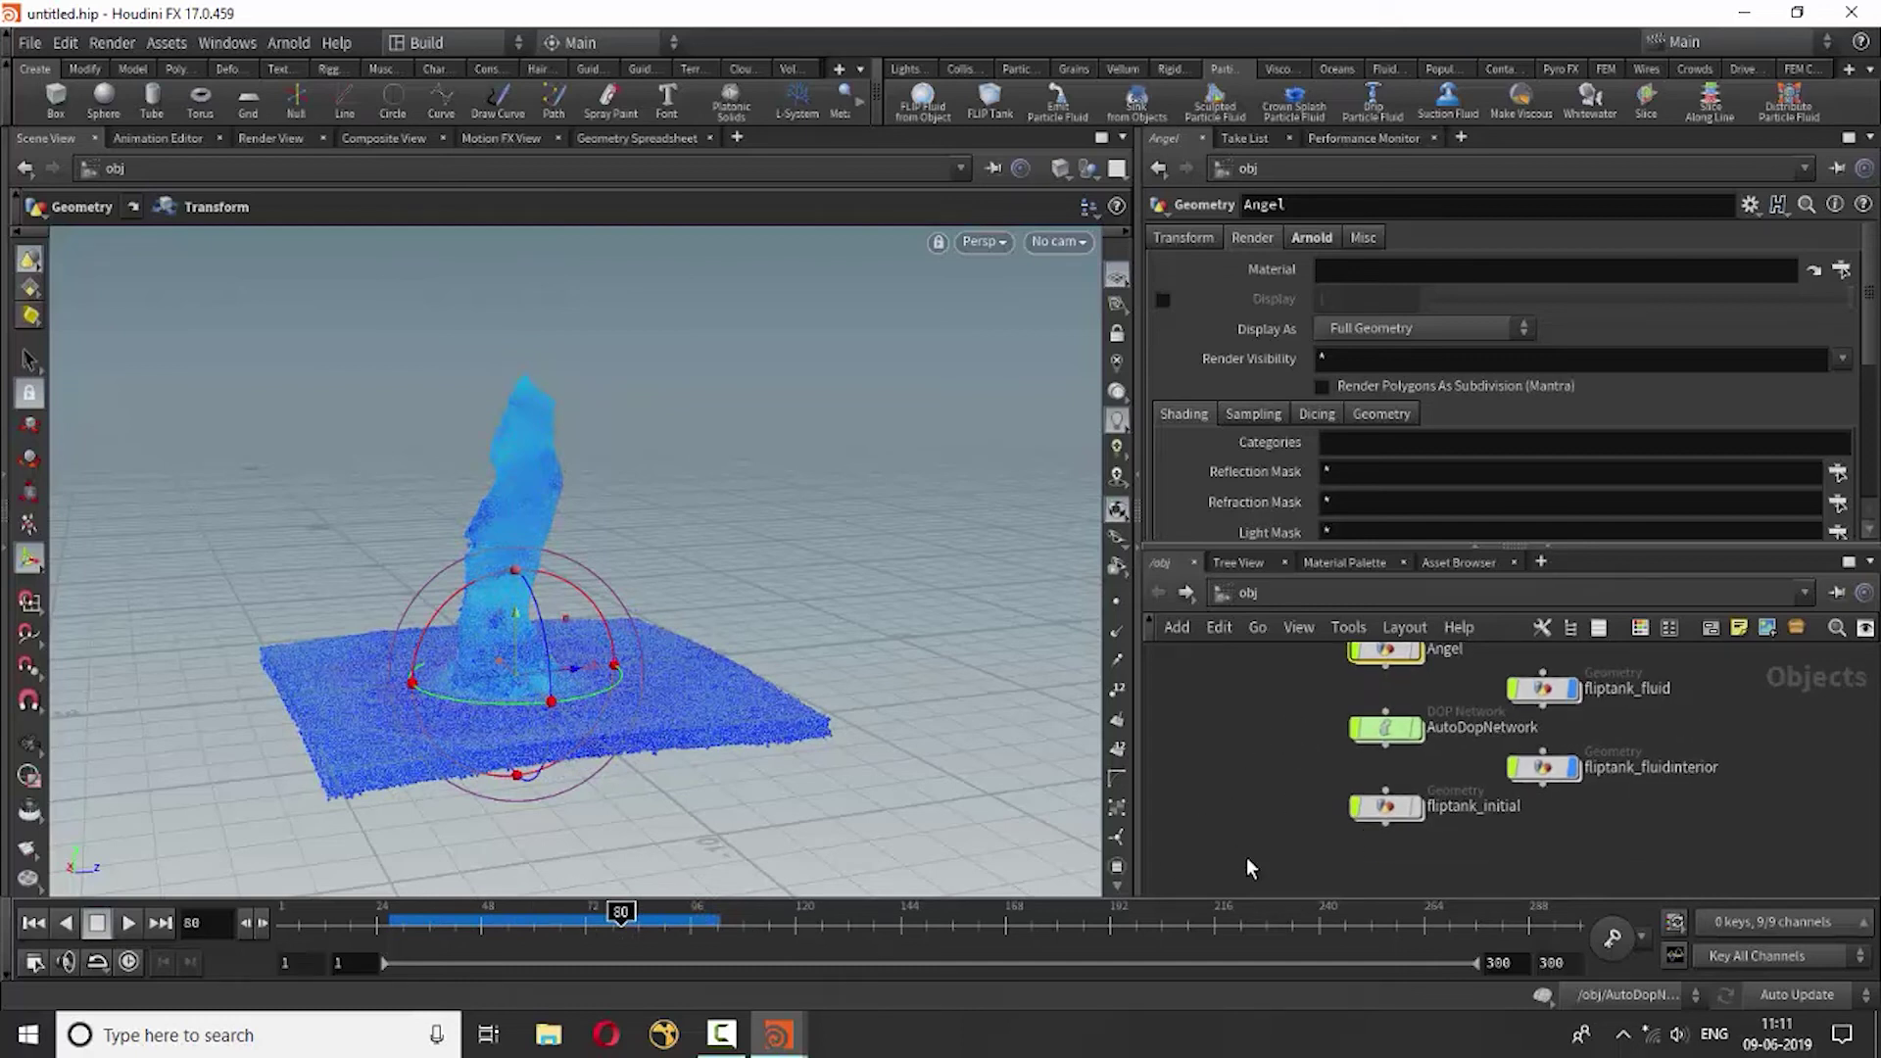
left_click_drag(627, 929, 691, 929)
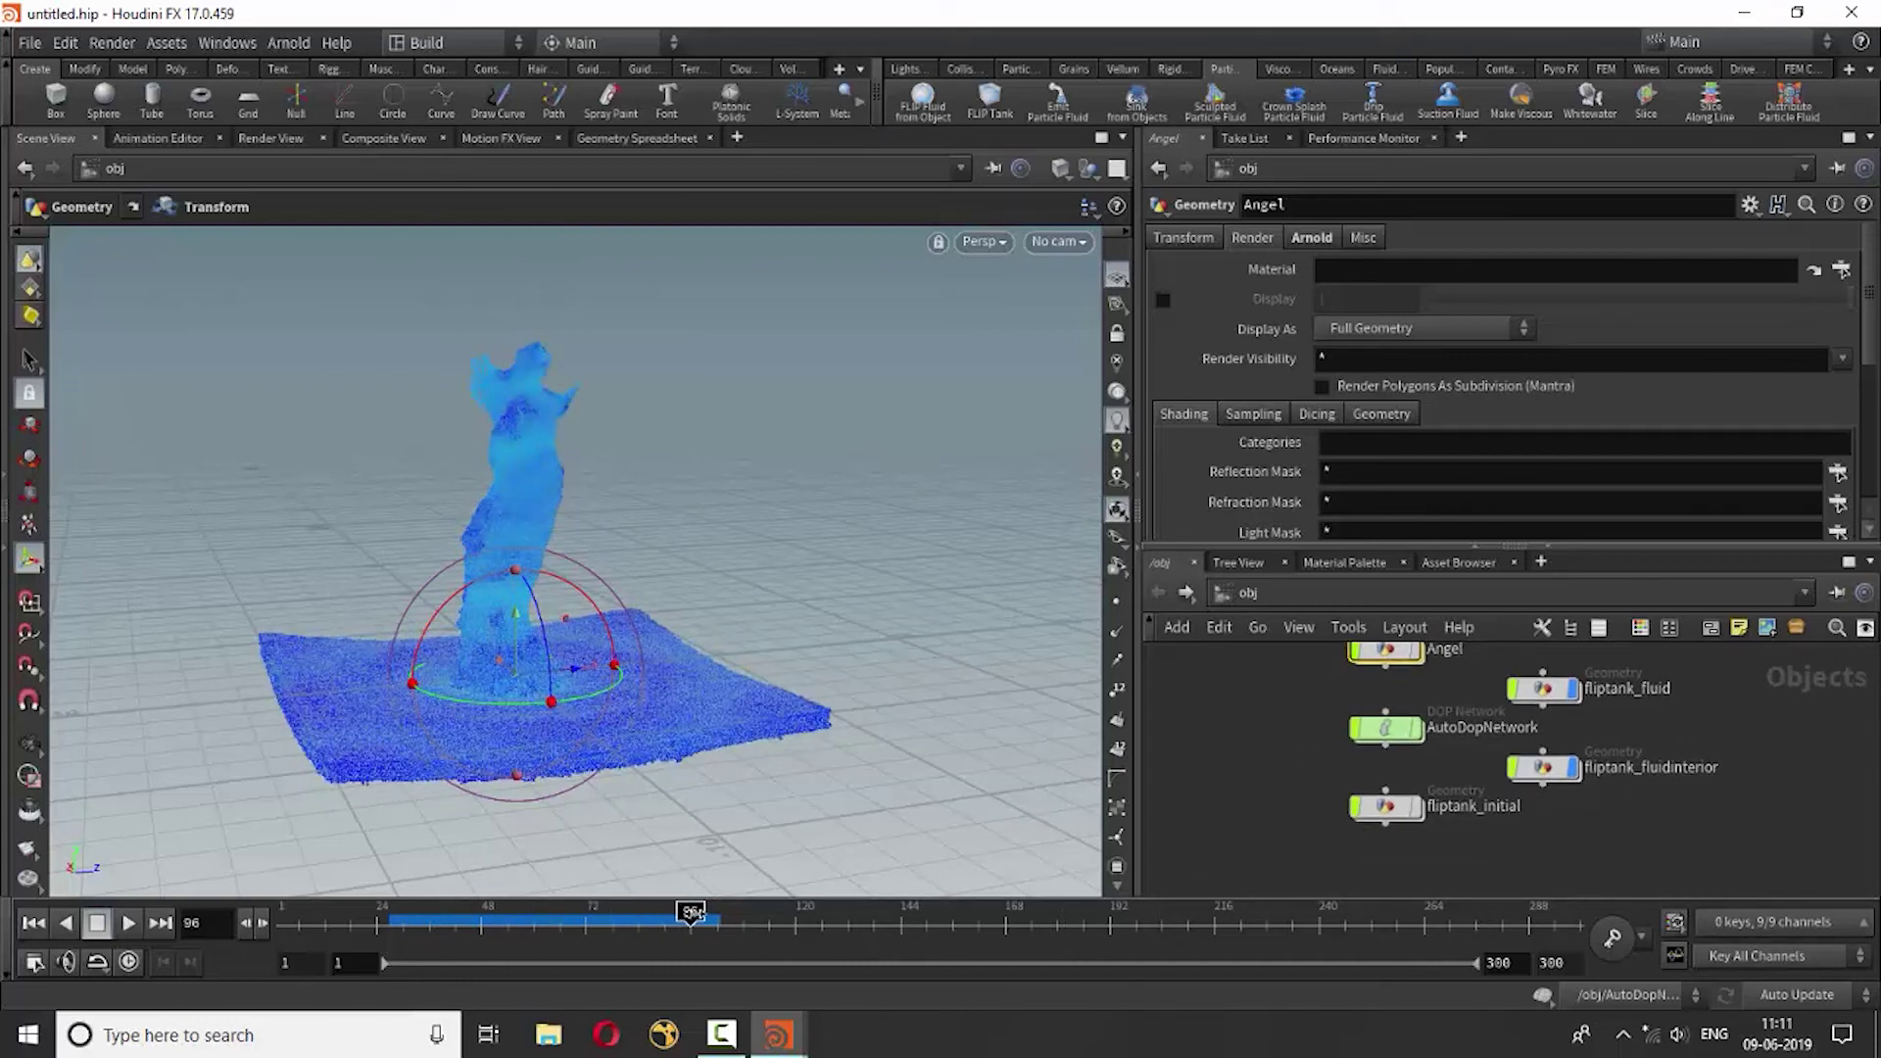
middle_click_drag(1678, 842, 1641, 844)
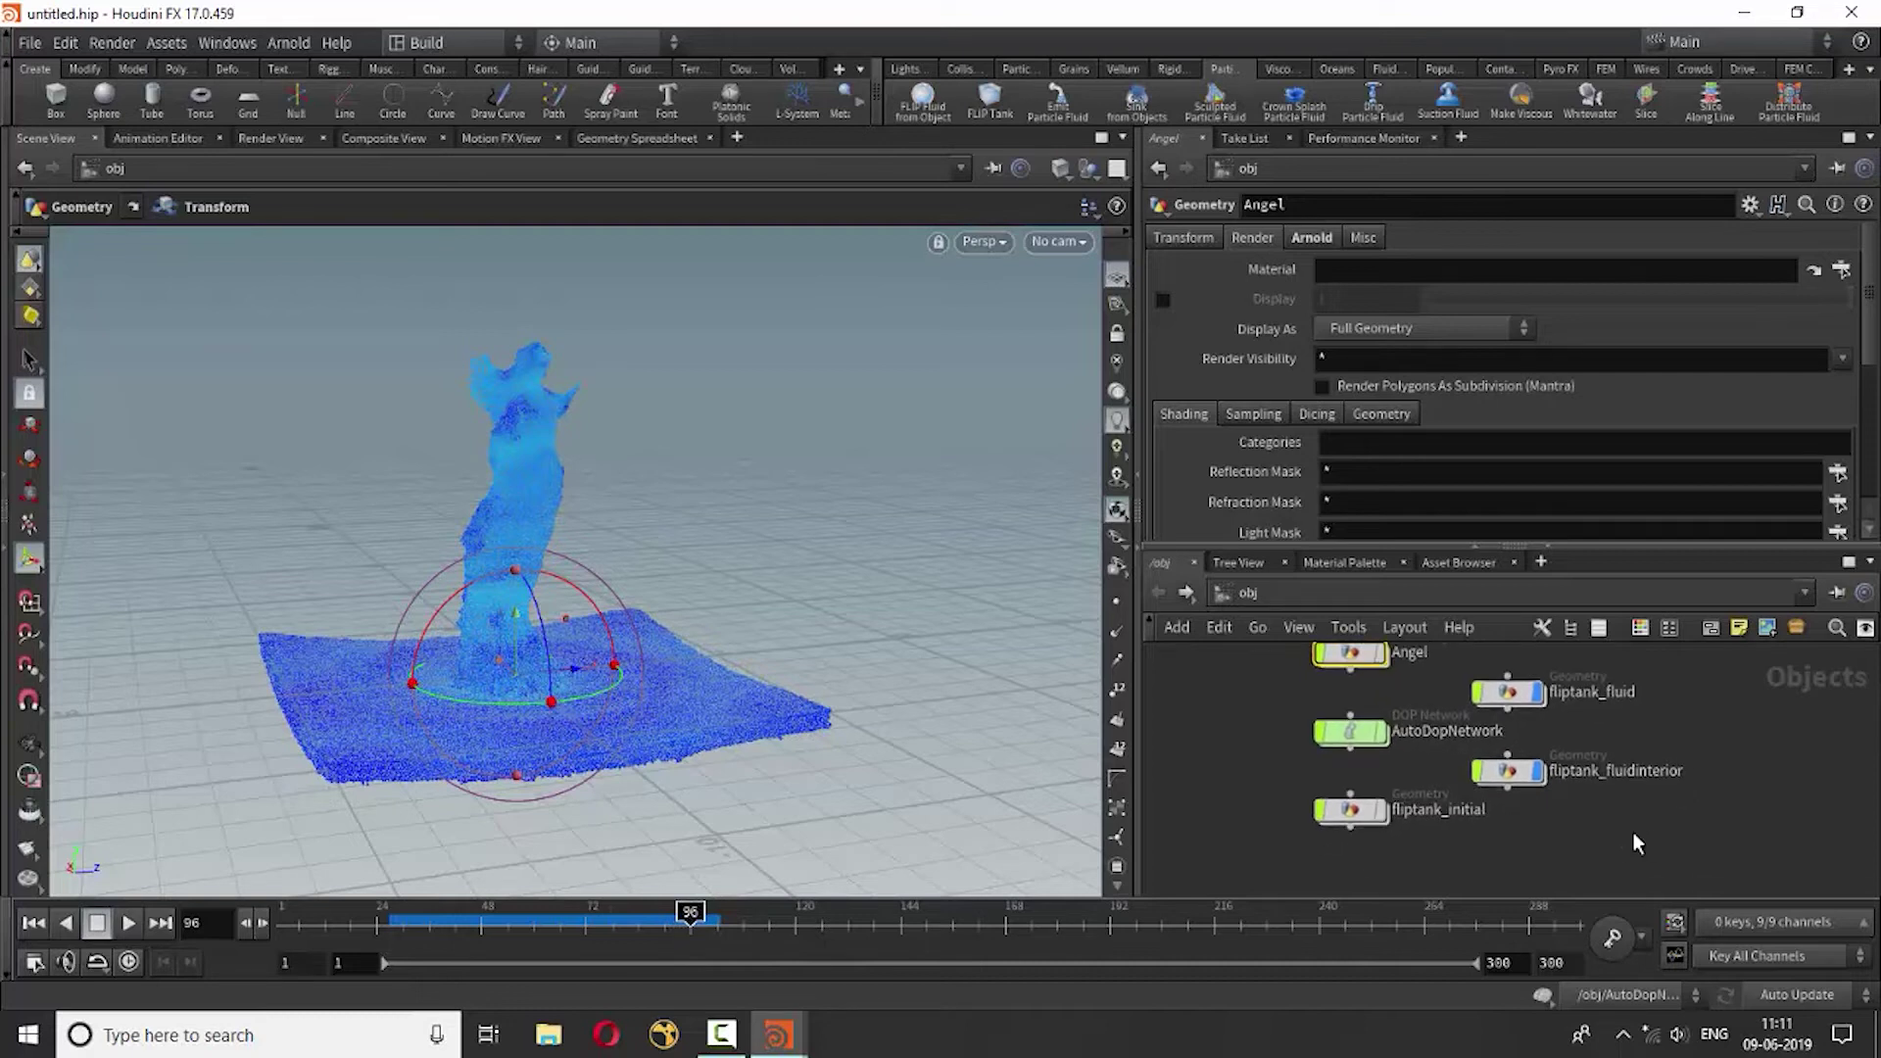
left_click(1509, 771)
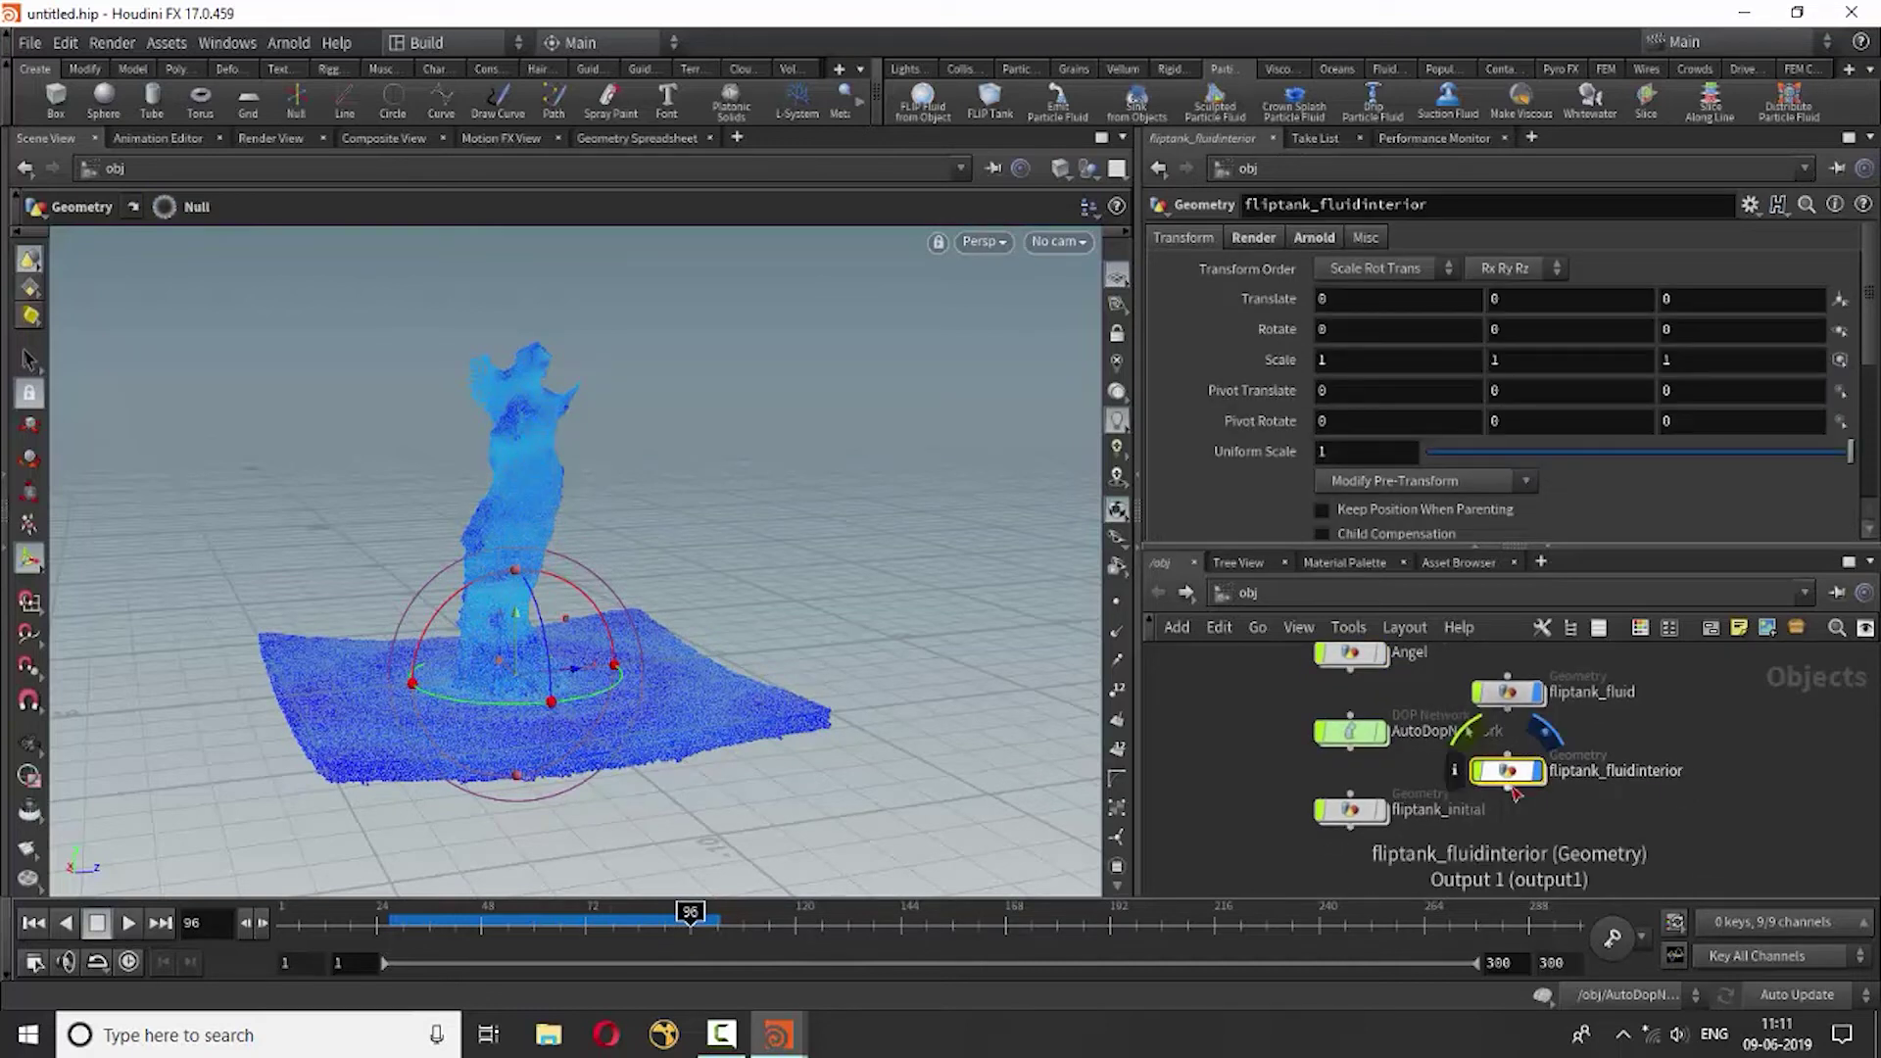
Delete fliptank_fluidinterior and dive into the fliptank_fluid object.
key("Delete")
left_click(1509, 694)
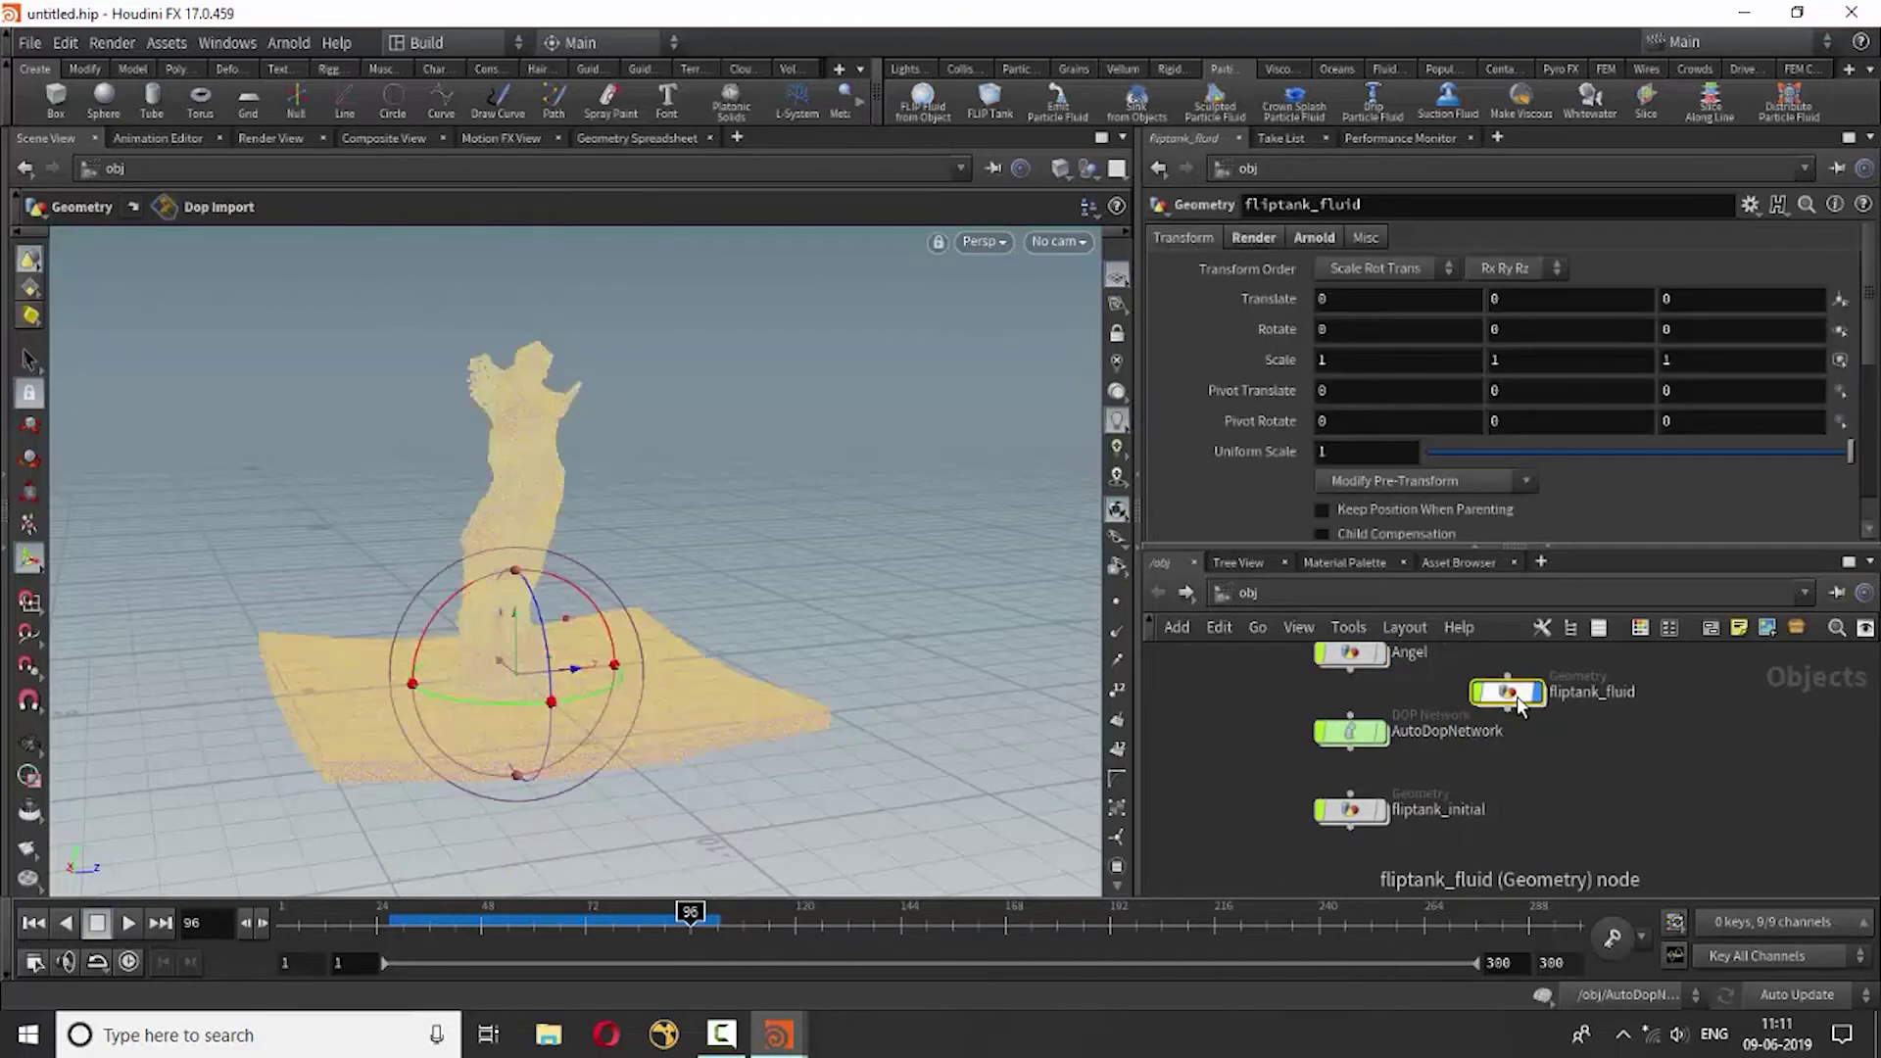
double_click(1509, 694)
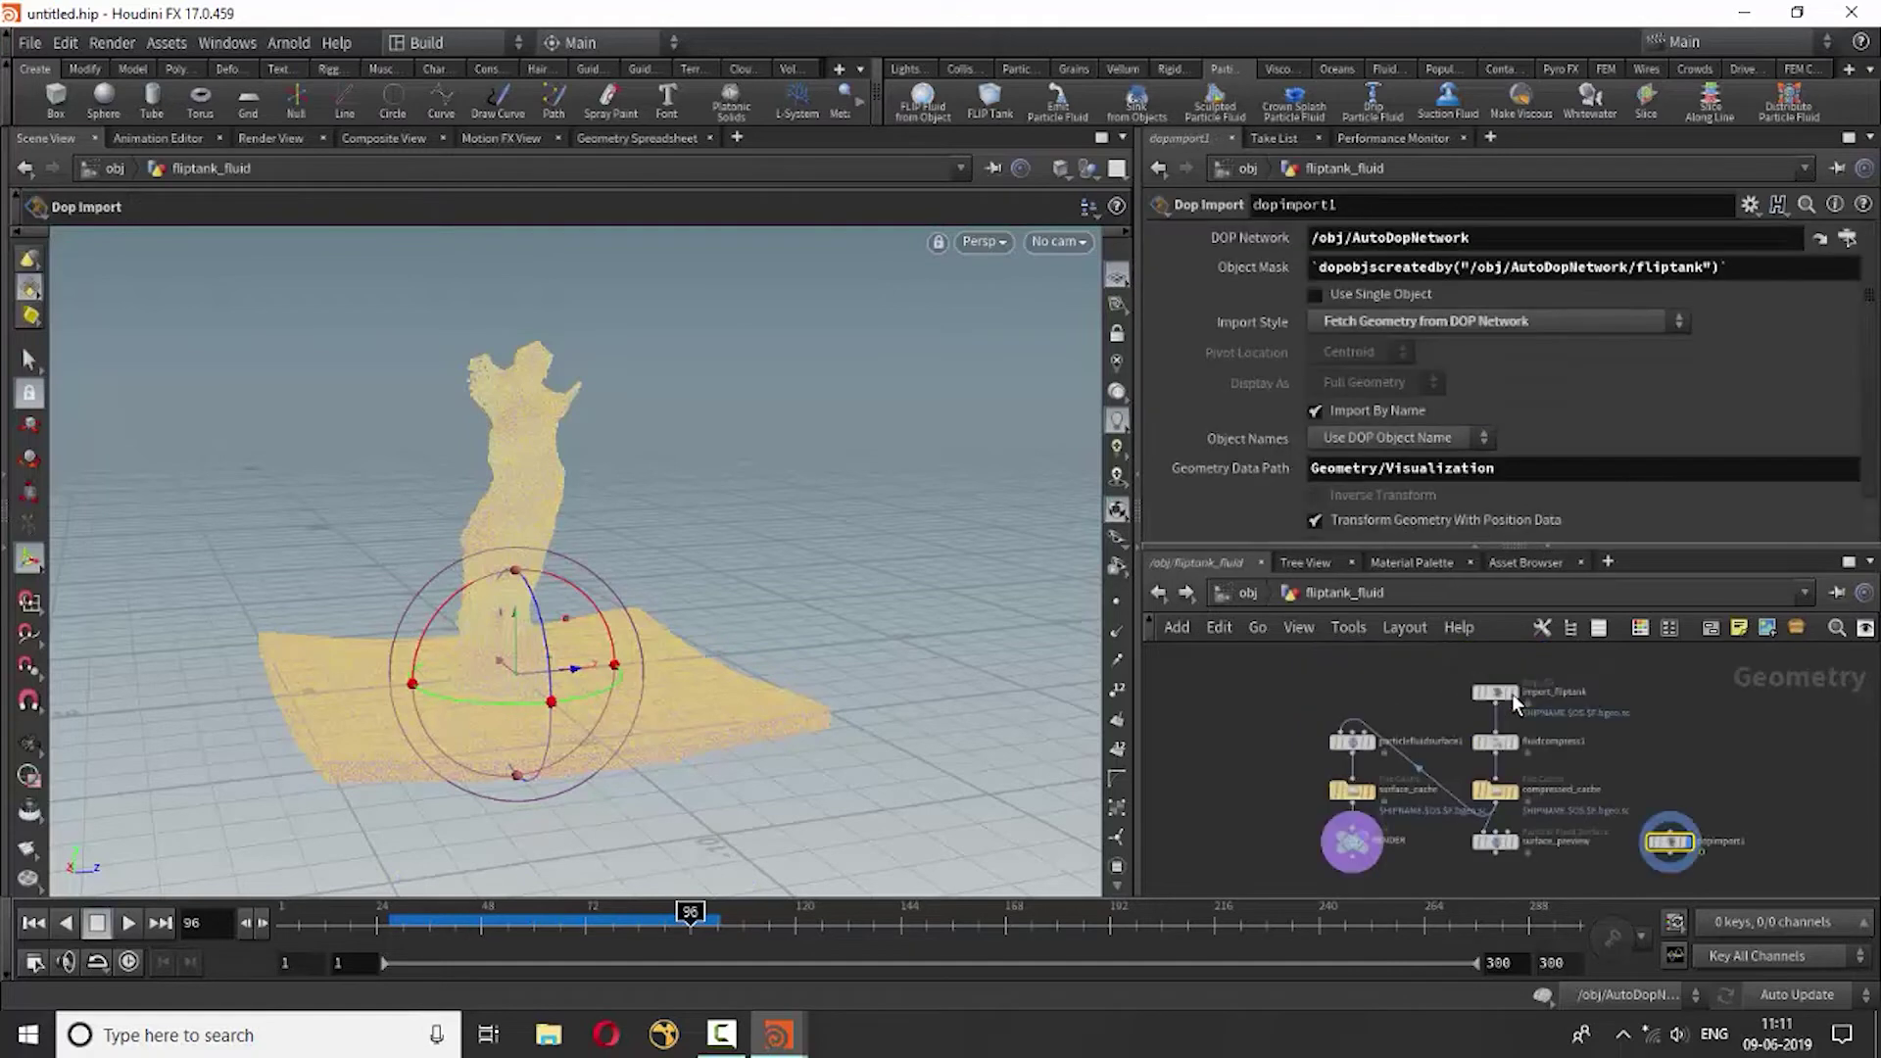
scroll(1274, 839, "up", 2)
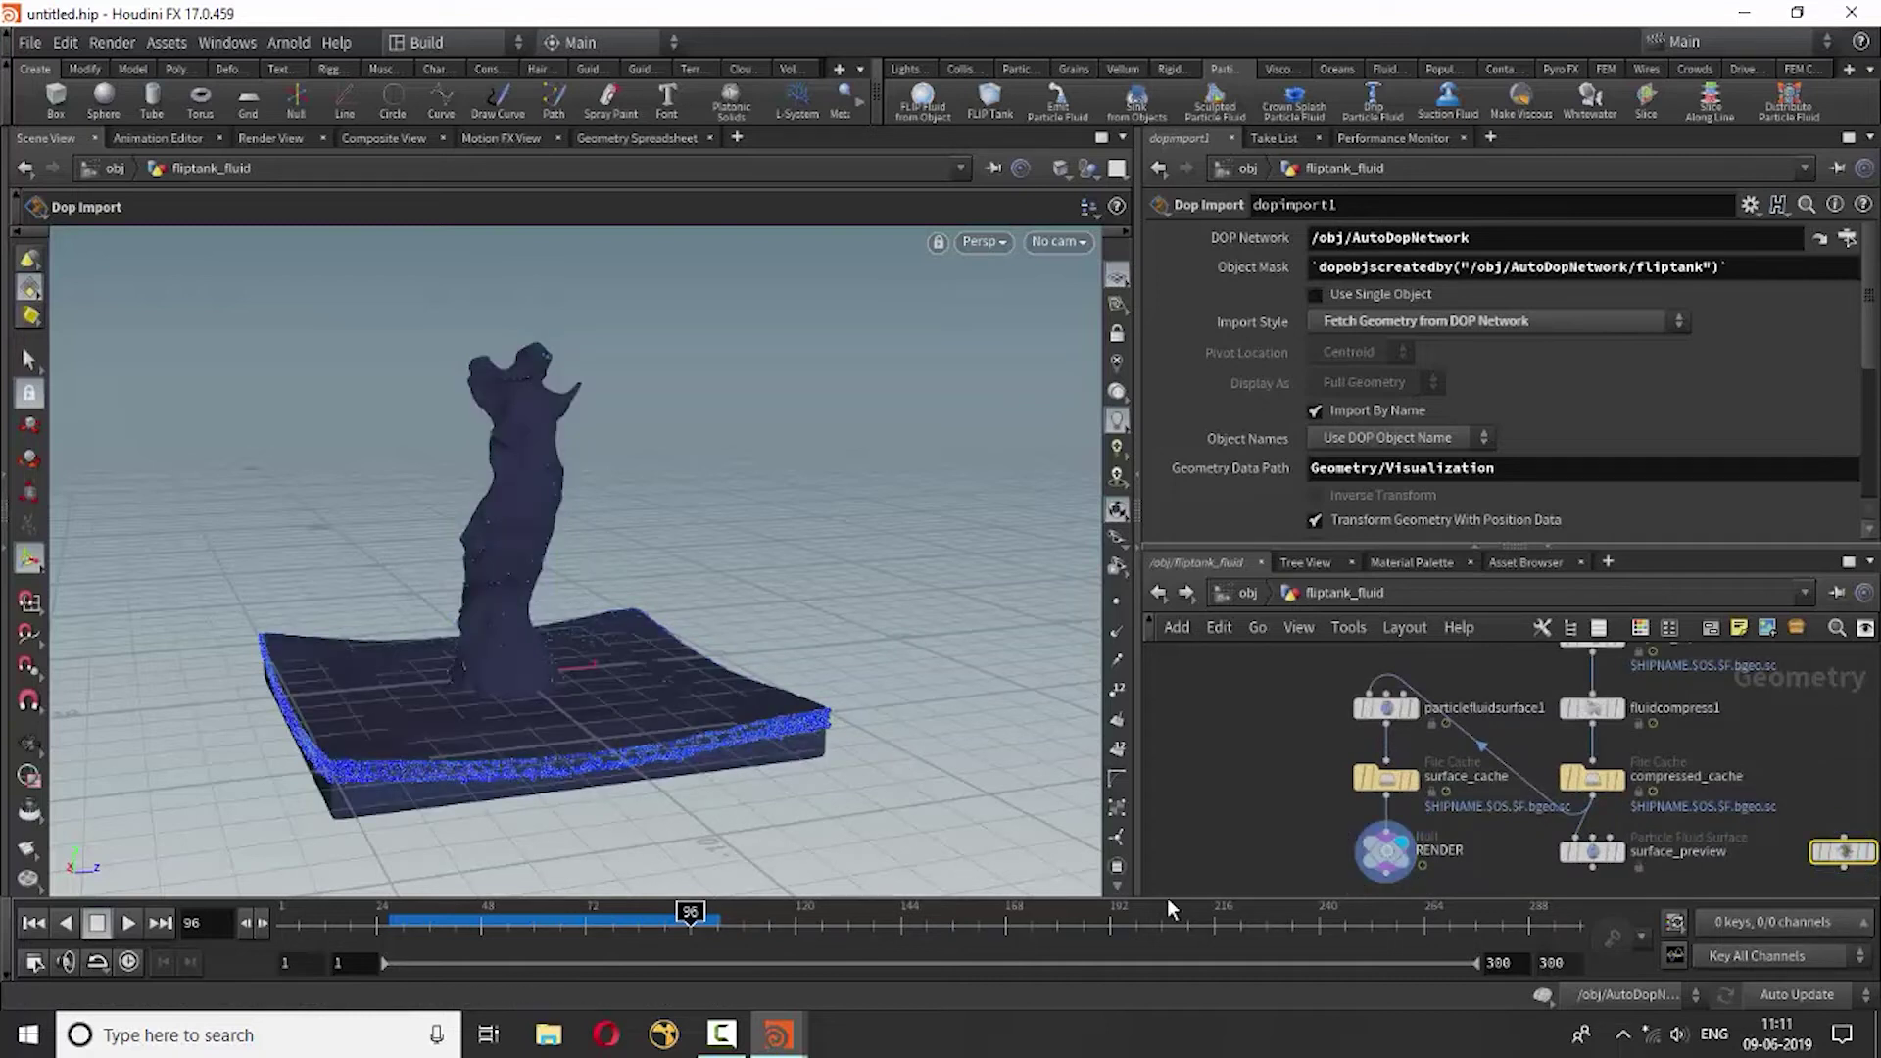
Orbit around the fluid tank and select the particlefluidsurface1 node.
key("Escape")
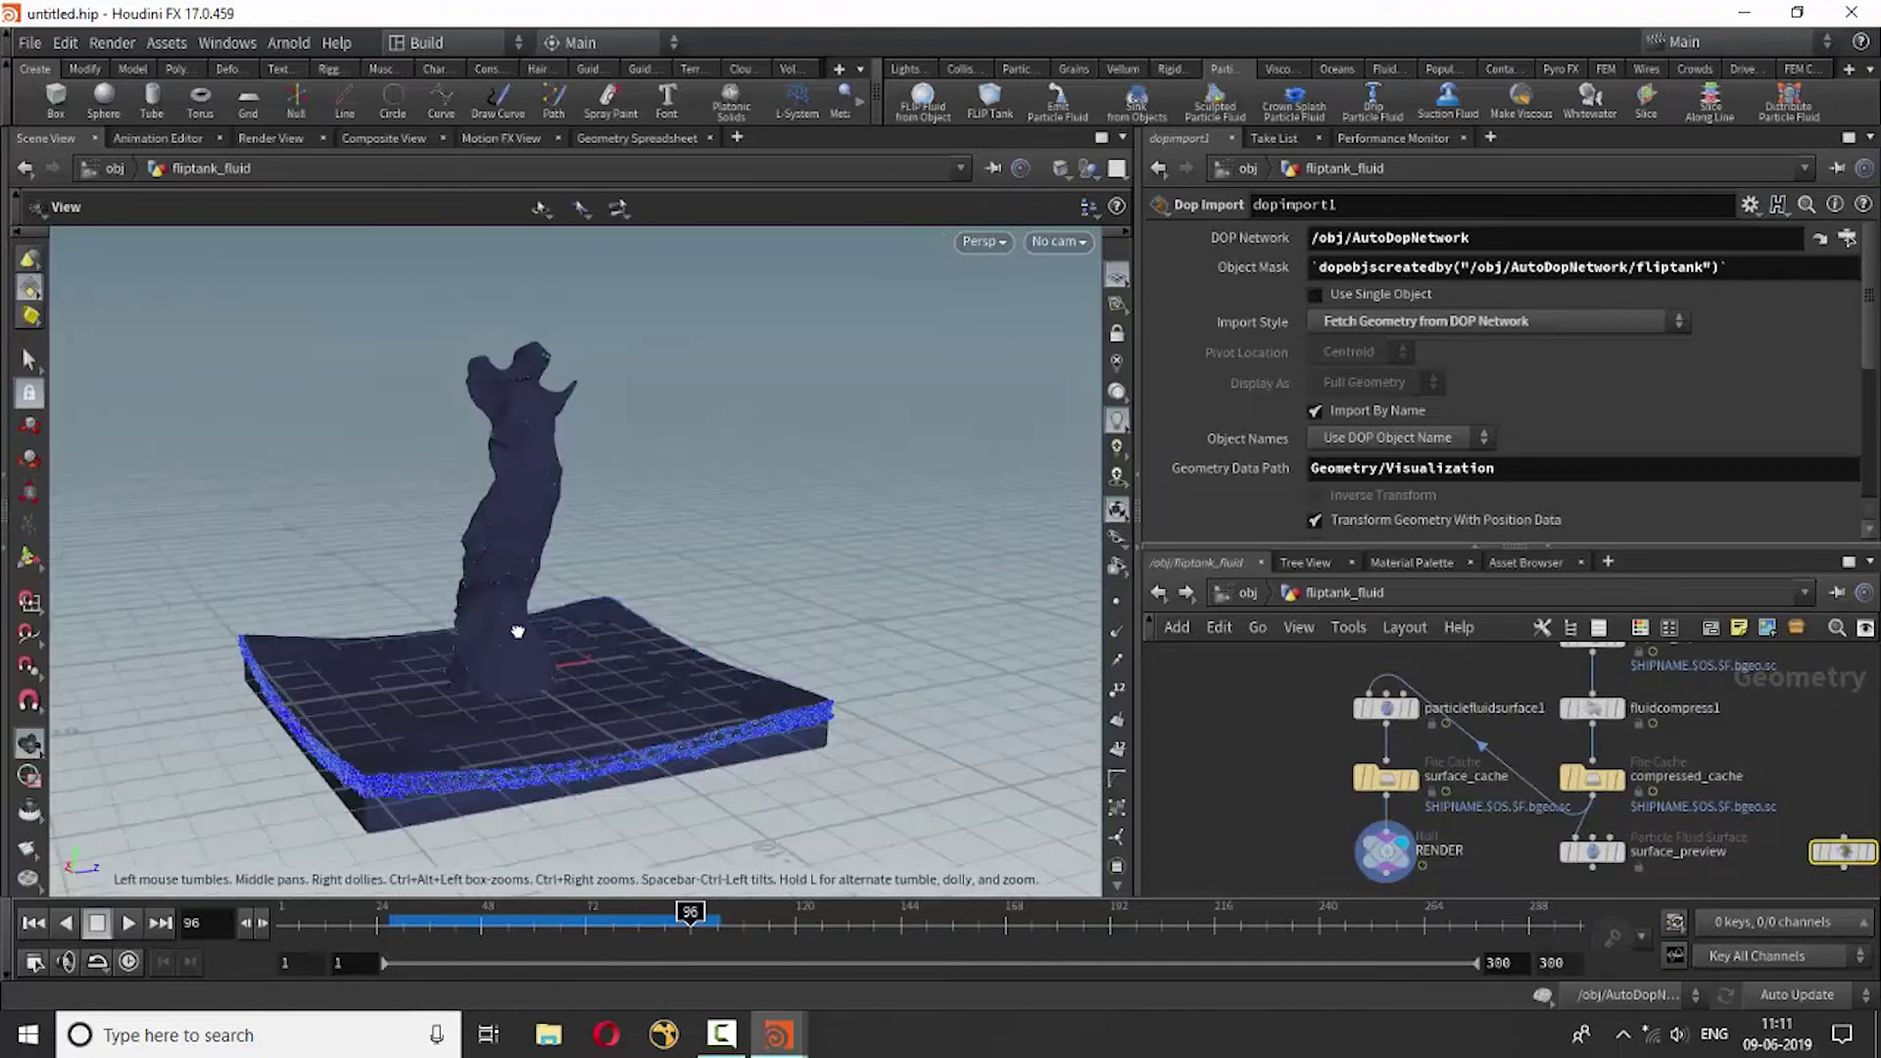
mouse_move(526, 638)
left_mouse_down()
mouse_move(686, 555)
mouse_move(651, 461)
left_mouse_up()
scroll(568, 672, "up", 3)
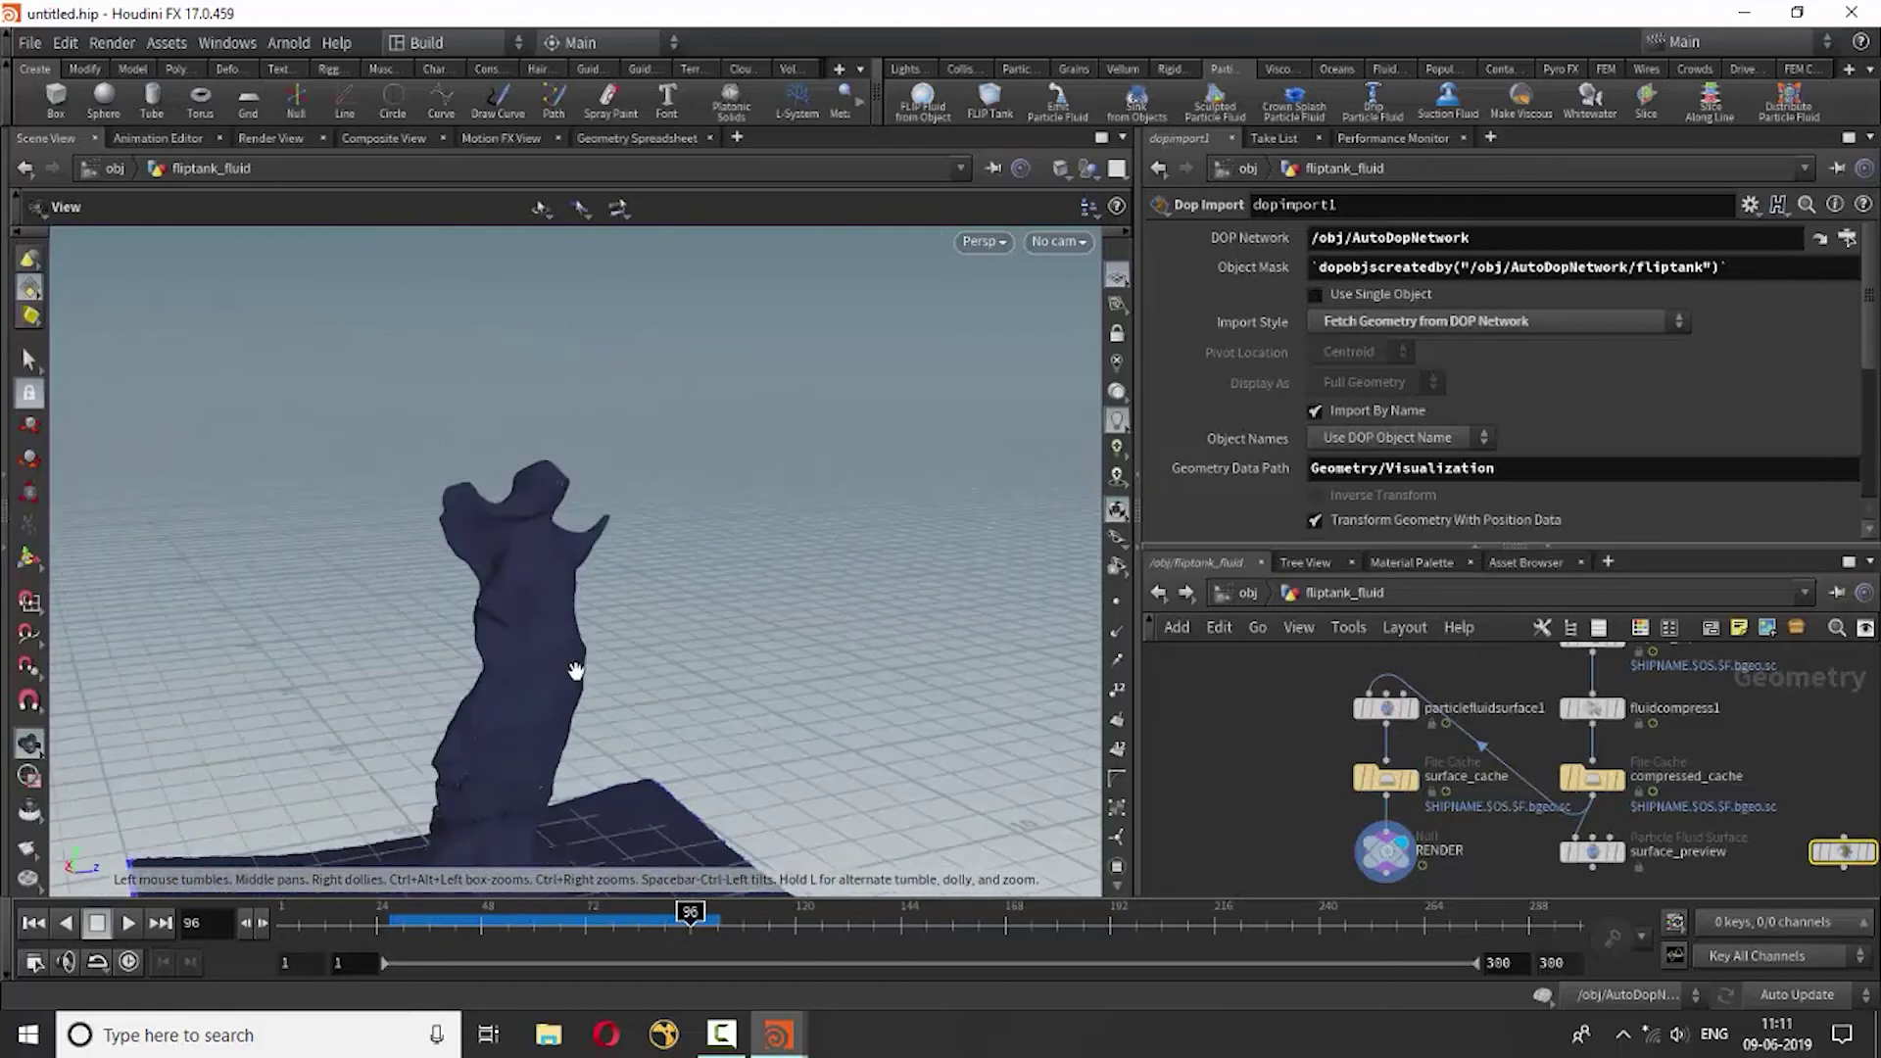
scroll(567, 672, "up", 3)
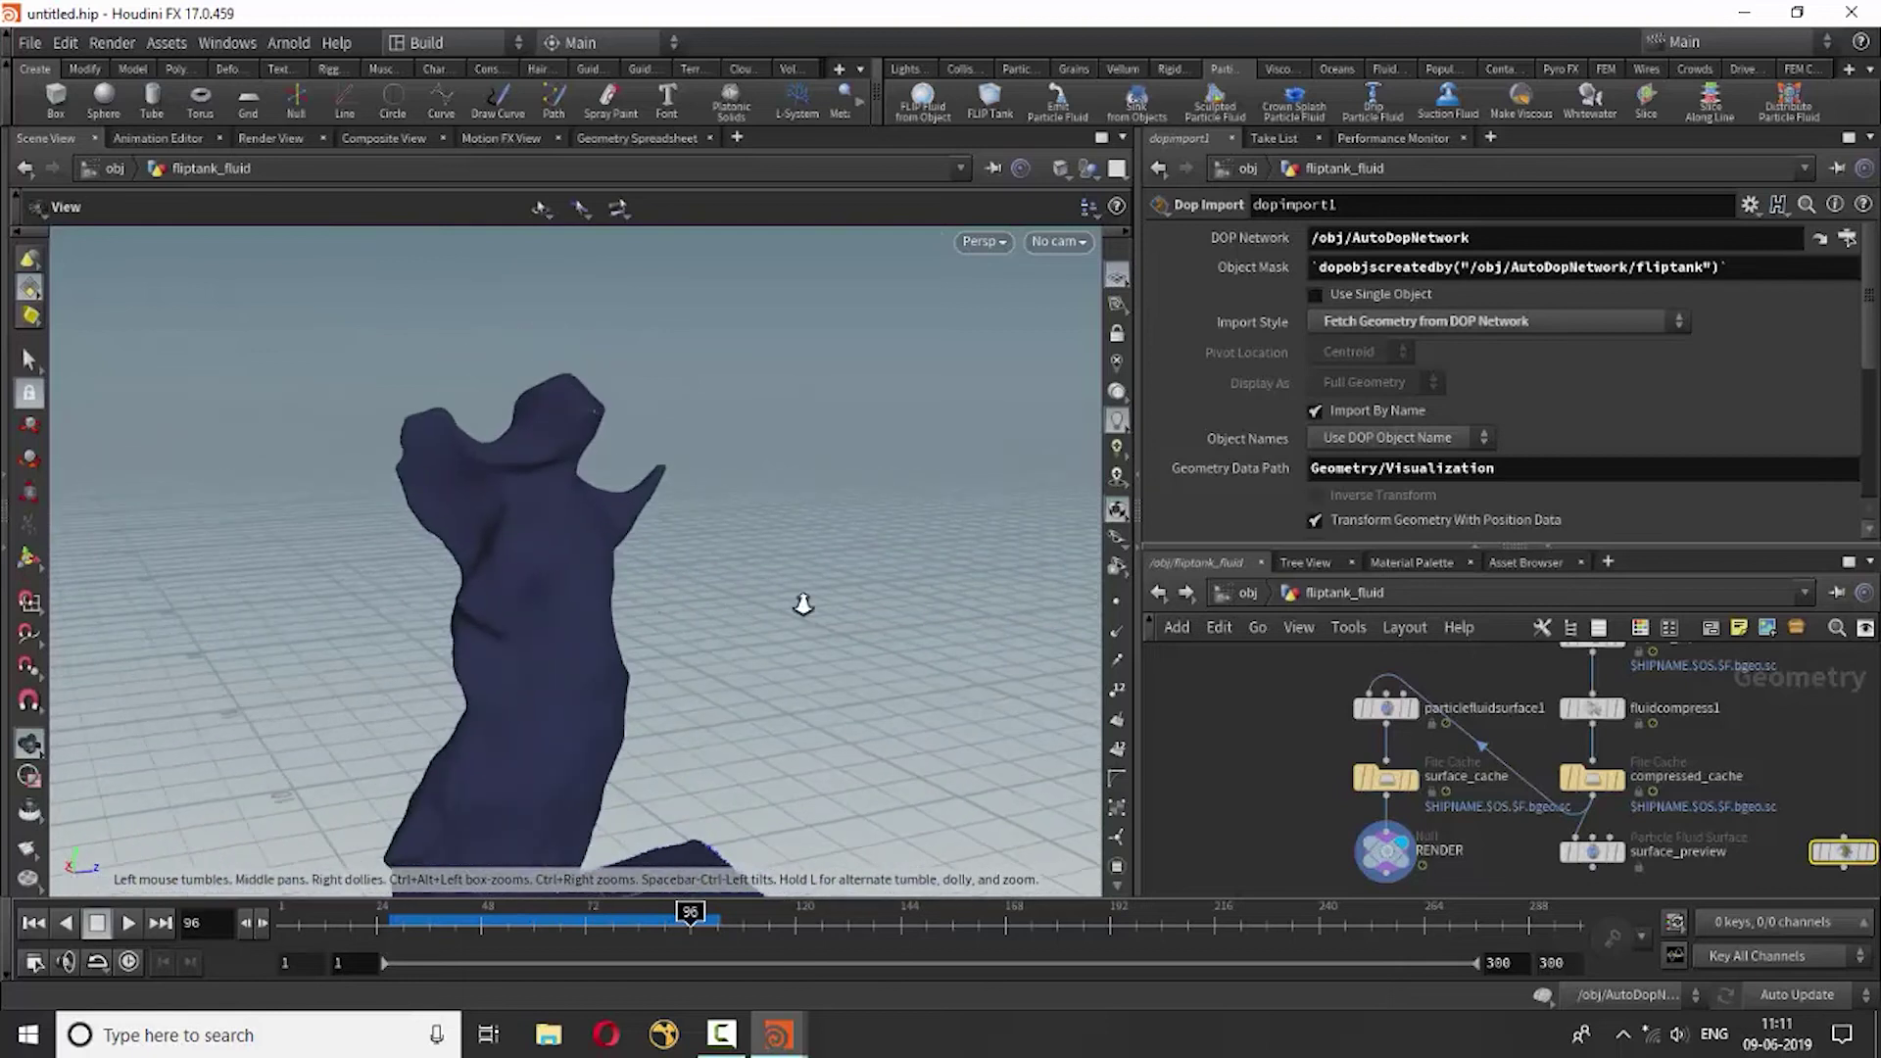
left_click(1385, 709)
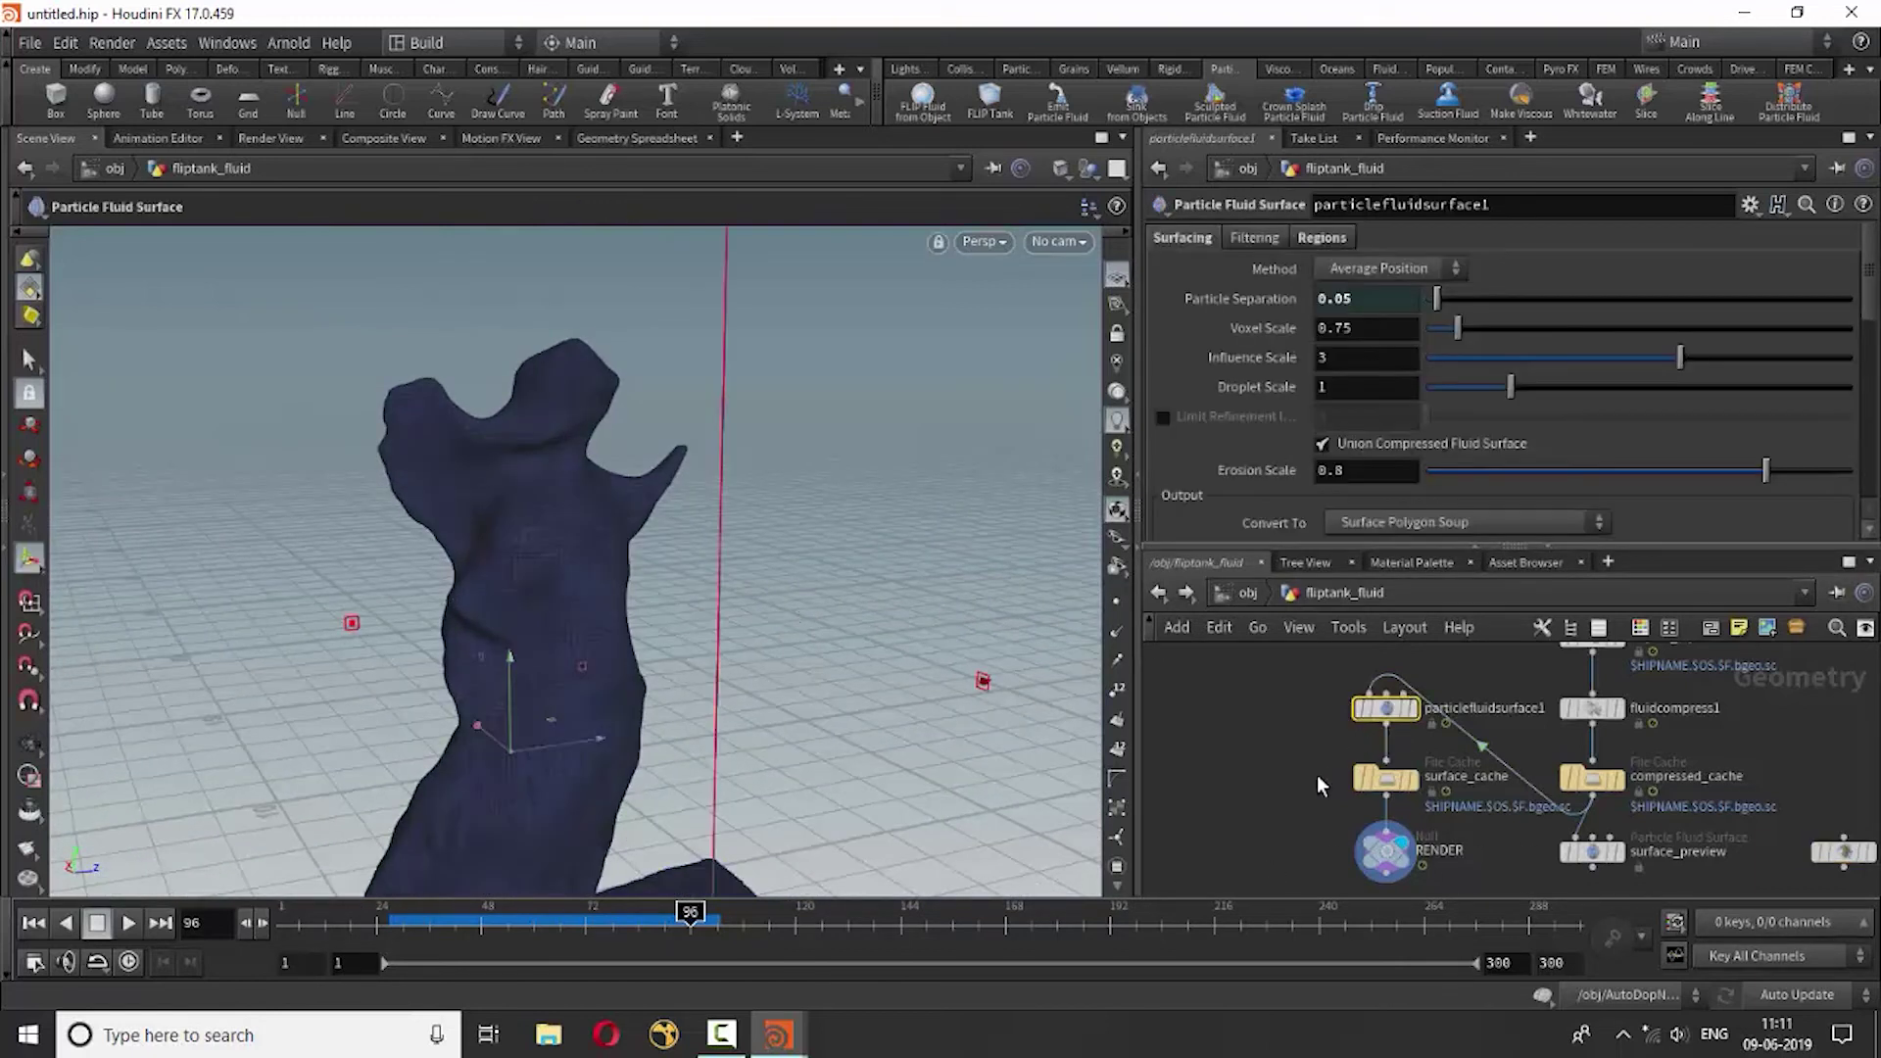
Set particlefluidsurface1's Voxel Scale to 0.5 and Droplet Scale to 0.75.
double_click(1336, 331)
type("5")
key("Return")
left_click(1343, 392)
type(".75")
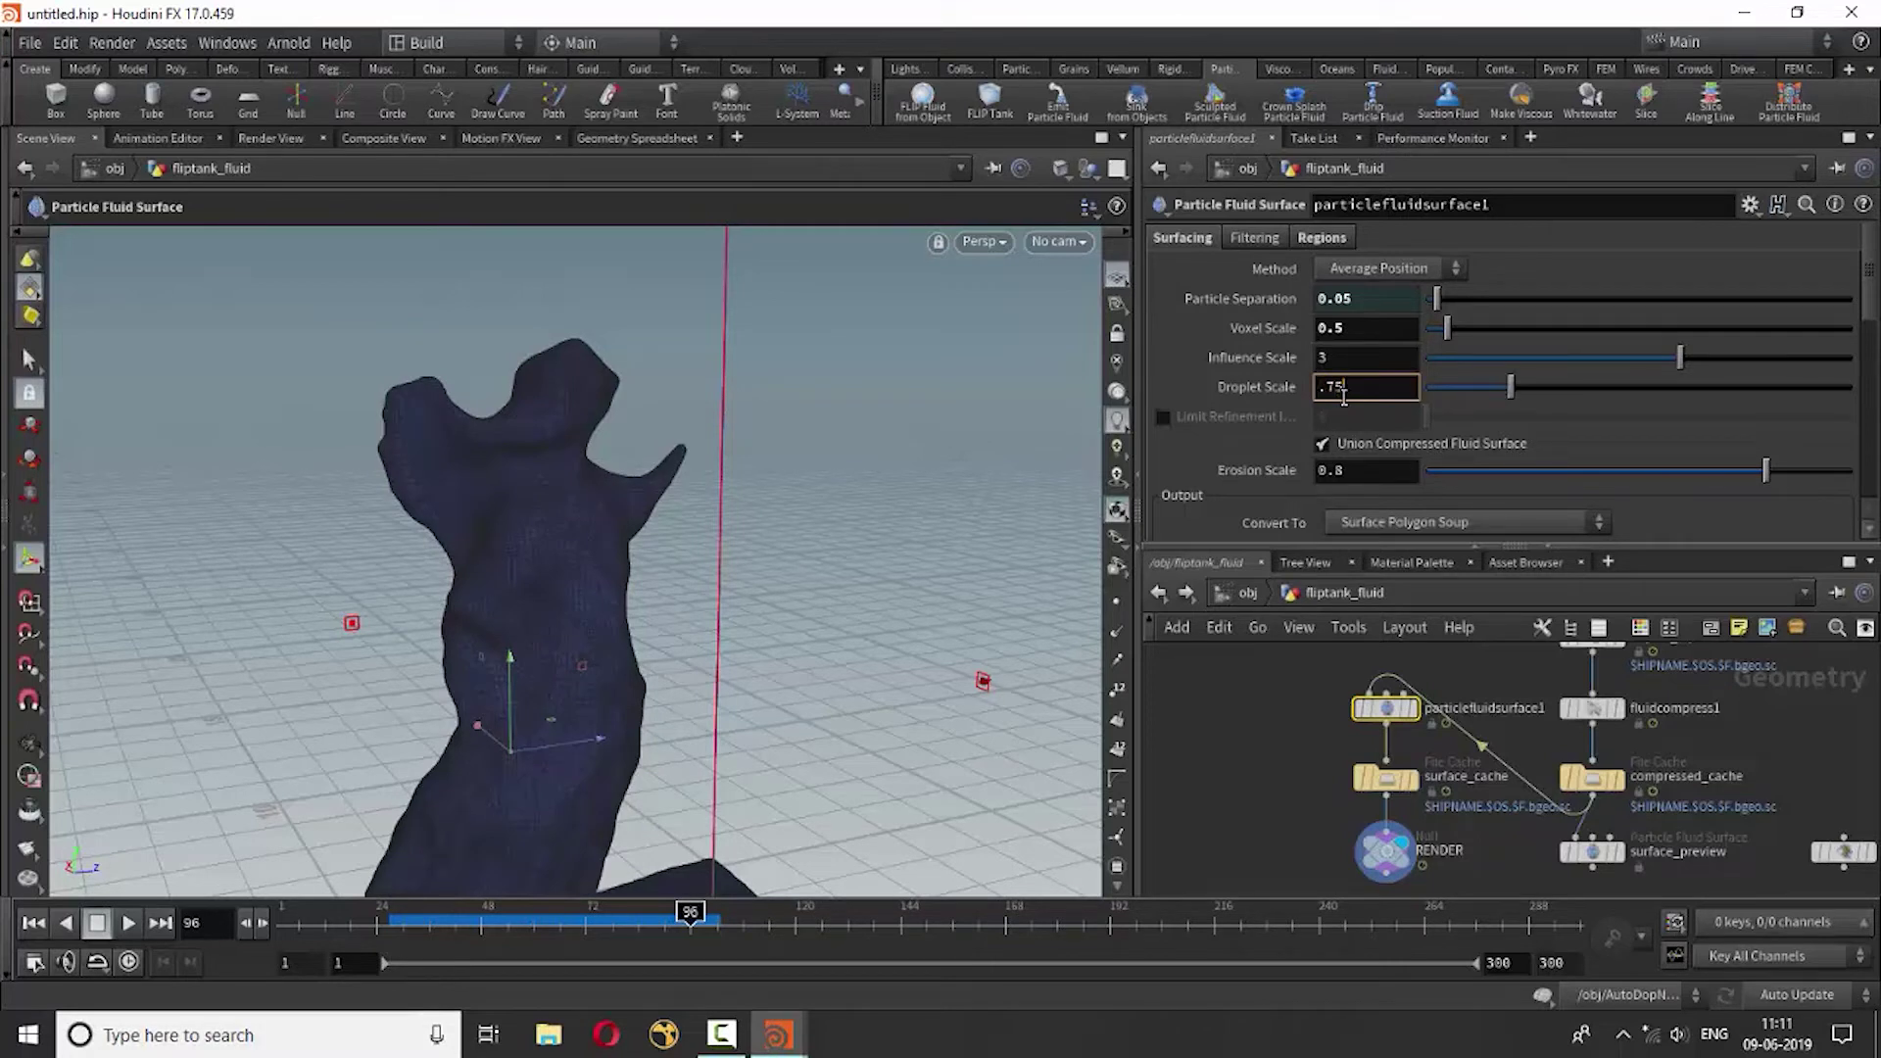
key("Return")
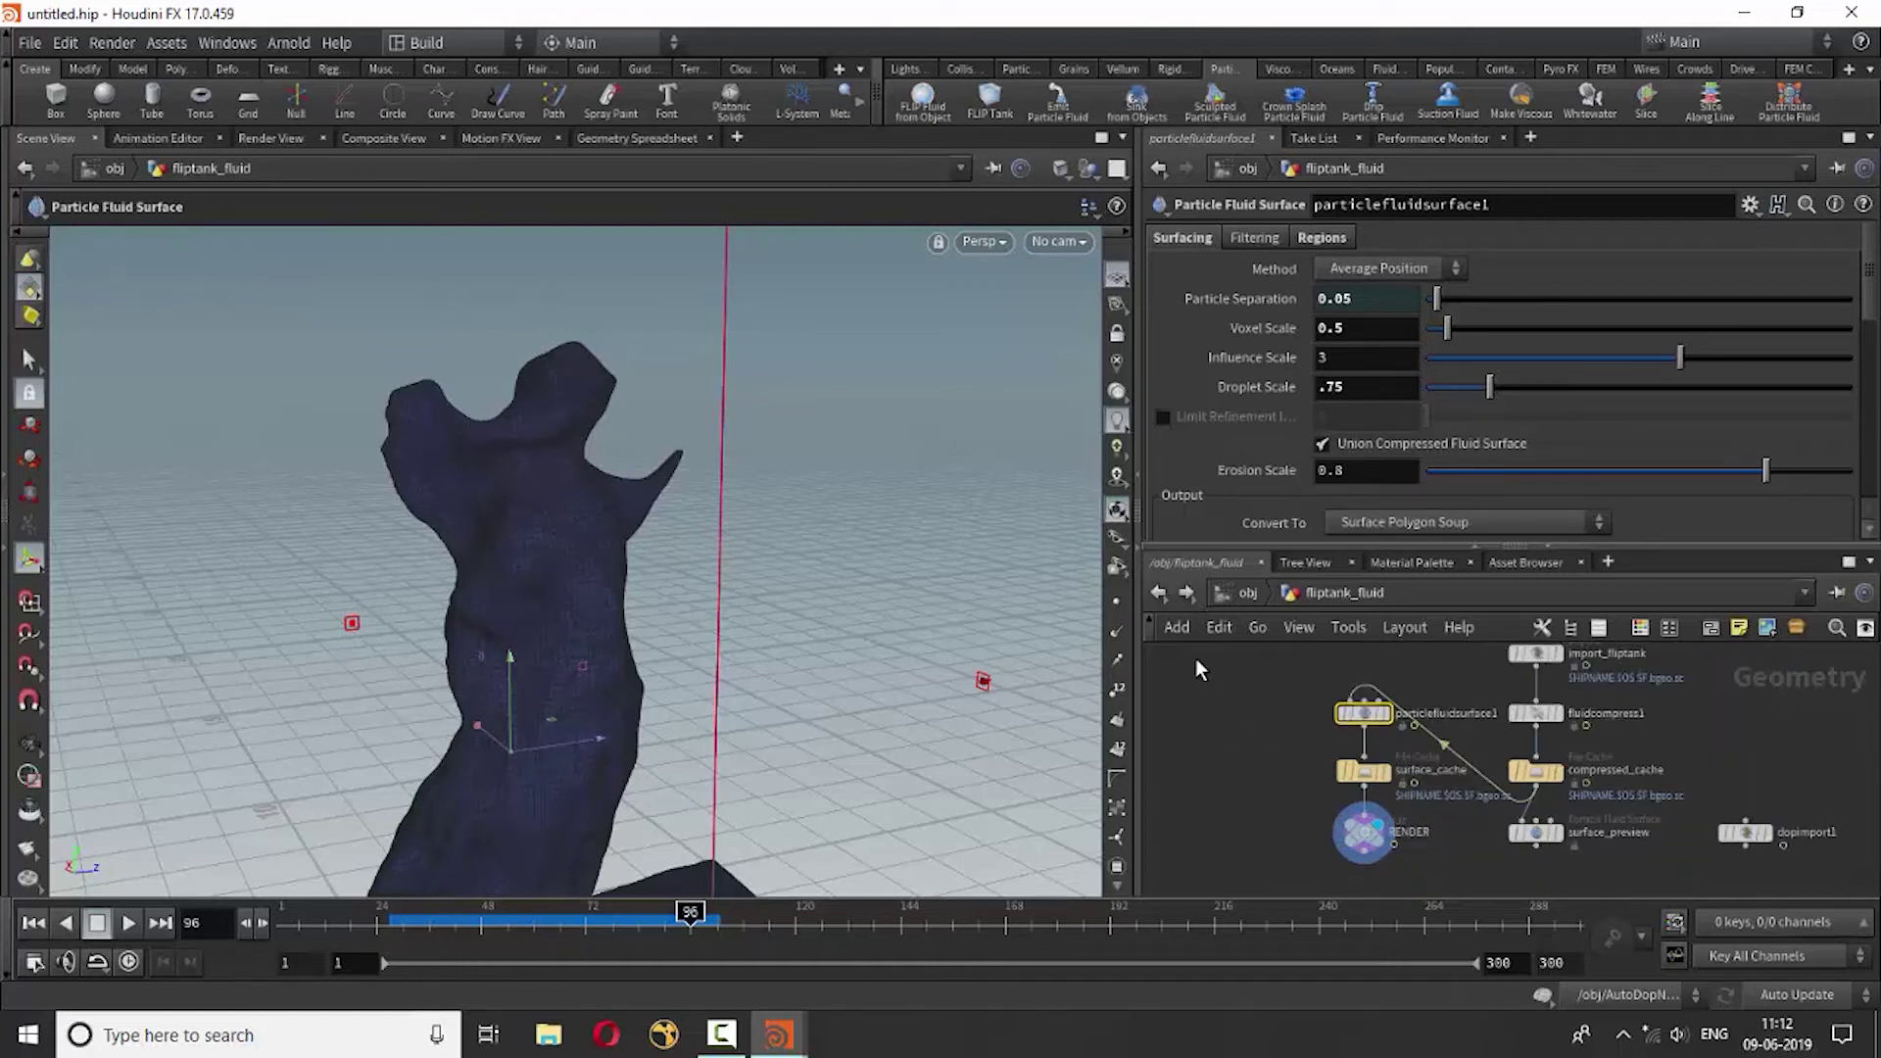
Go back to /obj, deselect fliptank_fluid, orbit the view, and rewind to frame 1.
left_click(1159, 593)
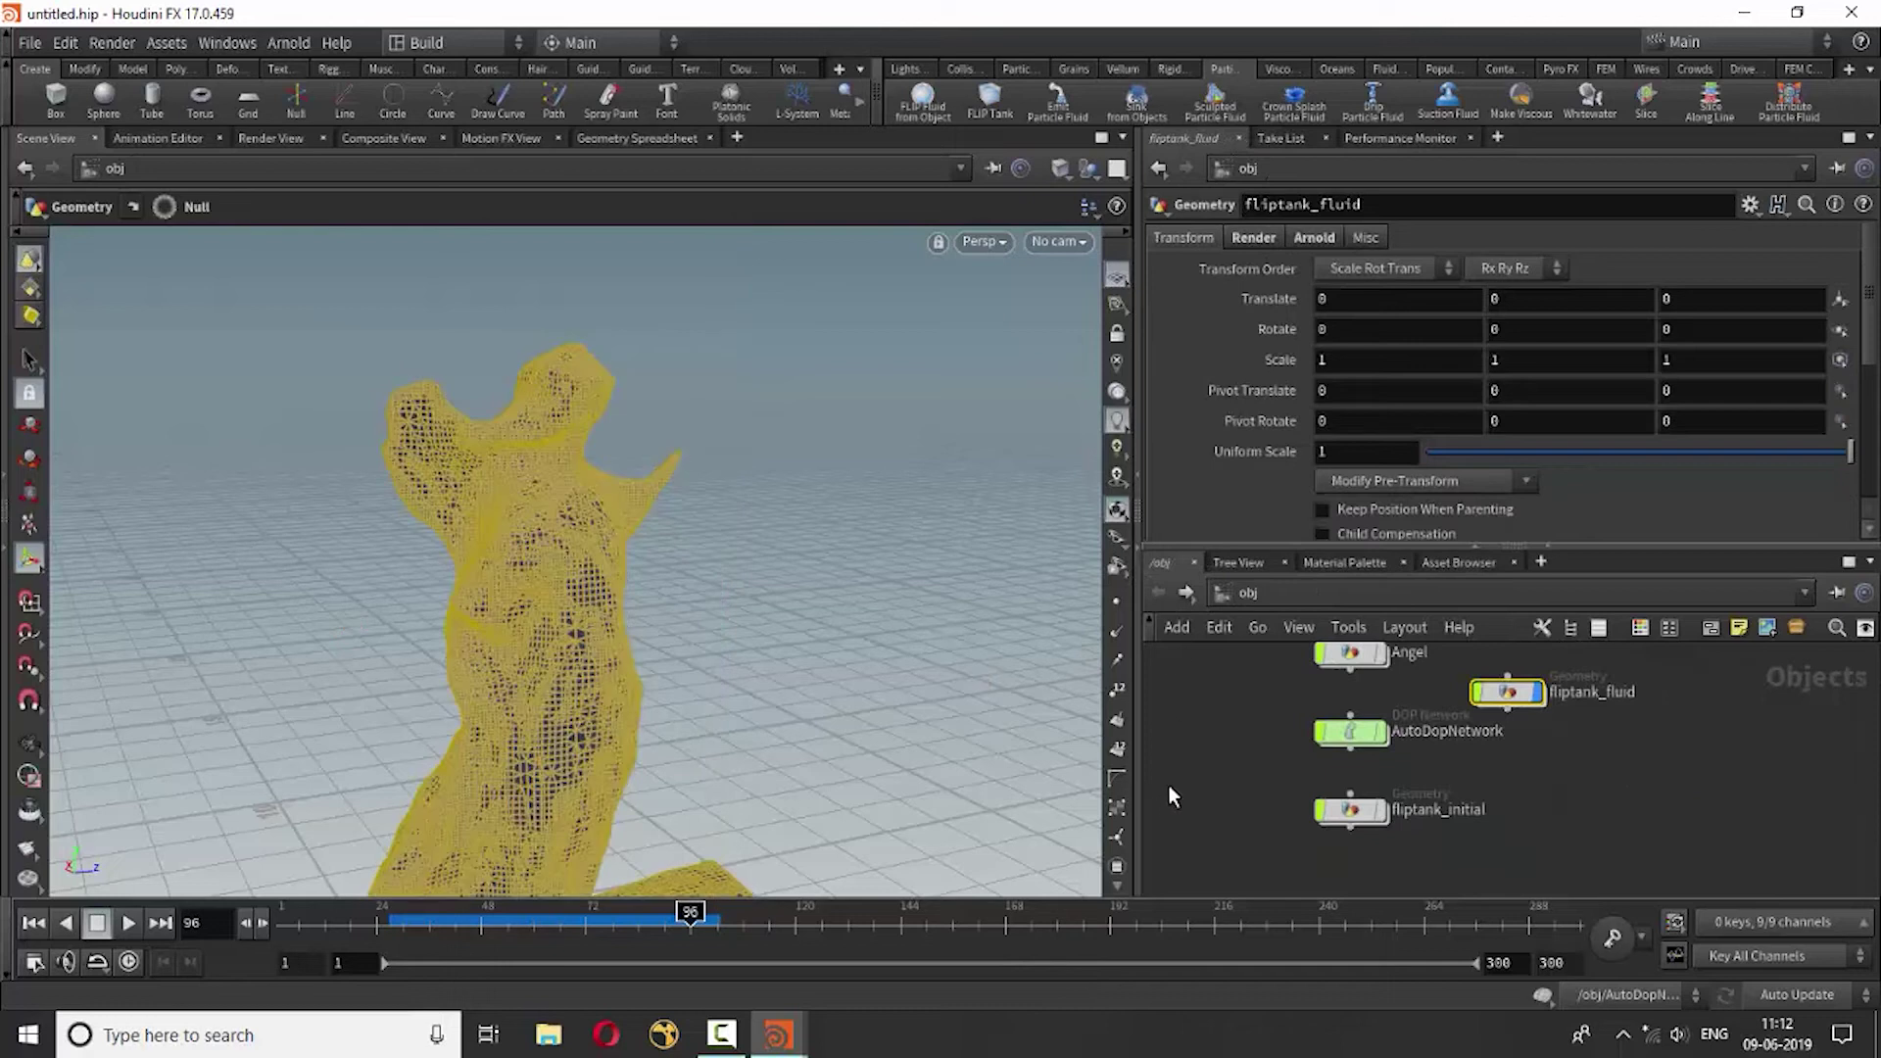
left_click(1243, 792)
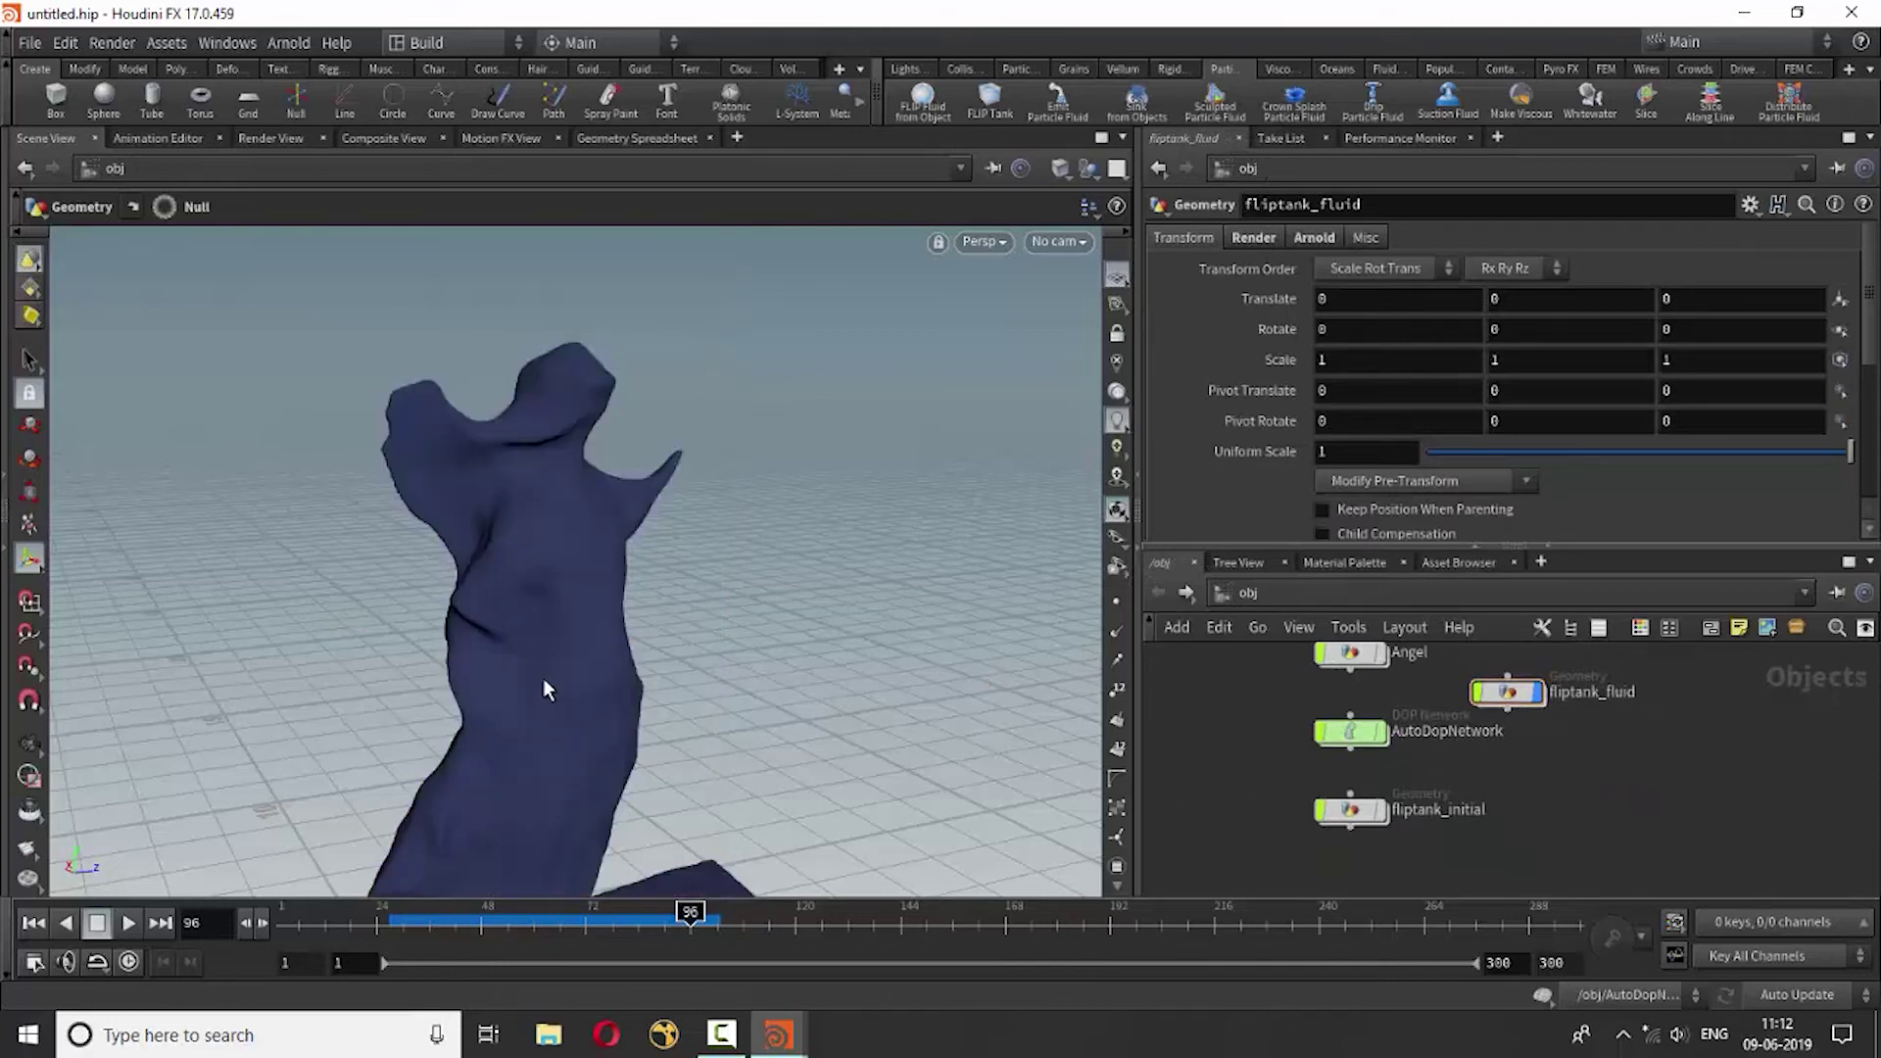
key("Escape")
mouse_move(543, 678)
left_mouse_down()
mouse_move(630, 726)
mouse_move(823, 693)
mouse_move(723, 673)
mouse_move(584, 695)
mouse_move(549, 386)
mouse_move(538, 562)
mouse_move(491, 638)
mouse_move(797, 630)
mouse_move(432, 637)
mouse_move(496, 630)
mouse_move(545, 590)
mouse_move(509, 647)
left_mouse_up()
key("Escape")
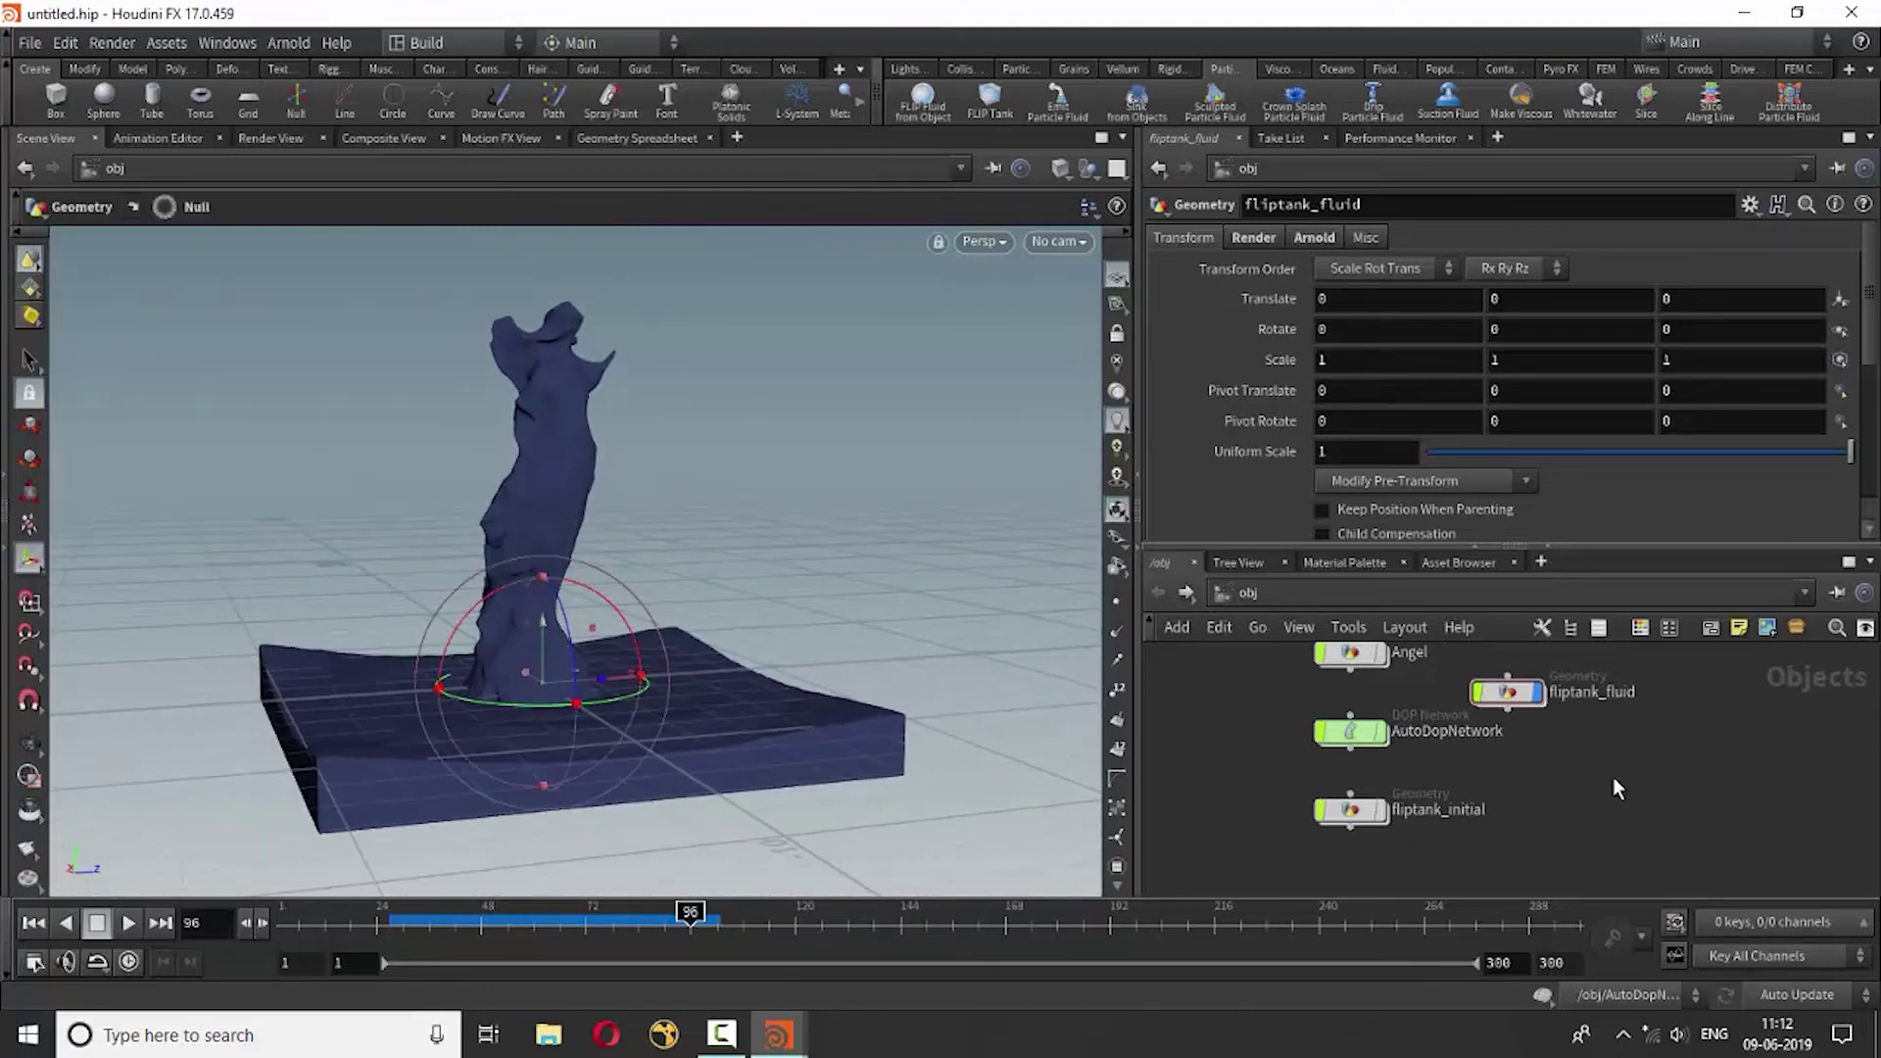
middle_click_drag(1623, 755, 1633, 828)
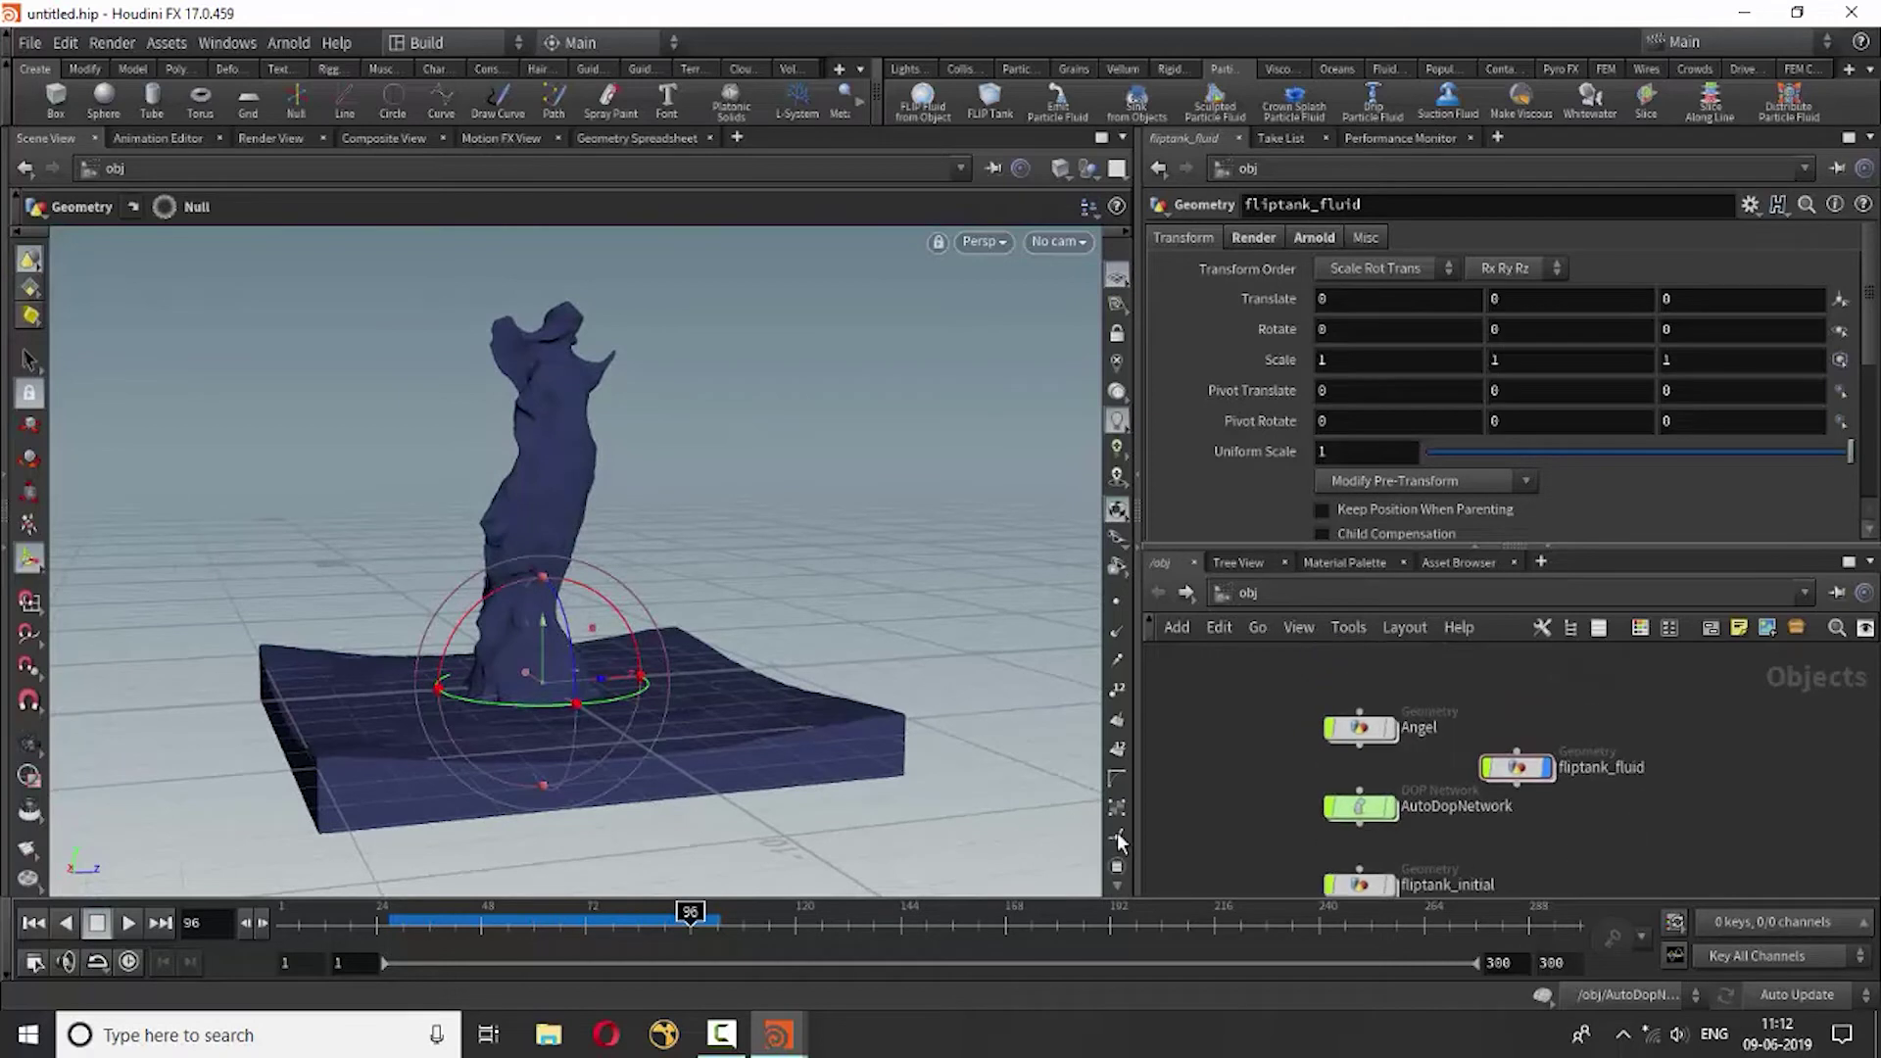
left_click(33, 923)
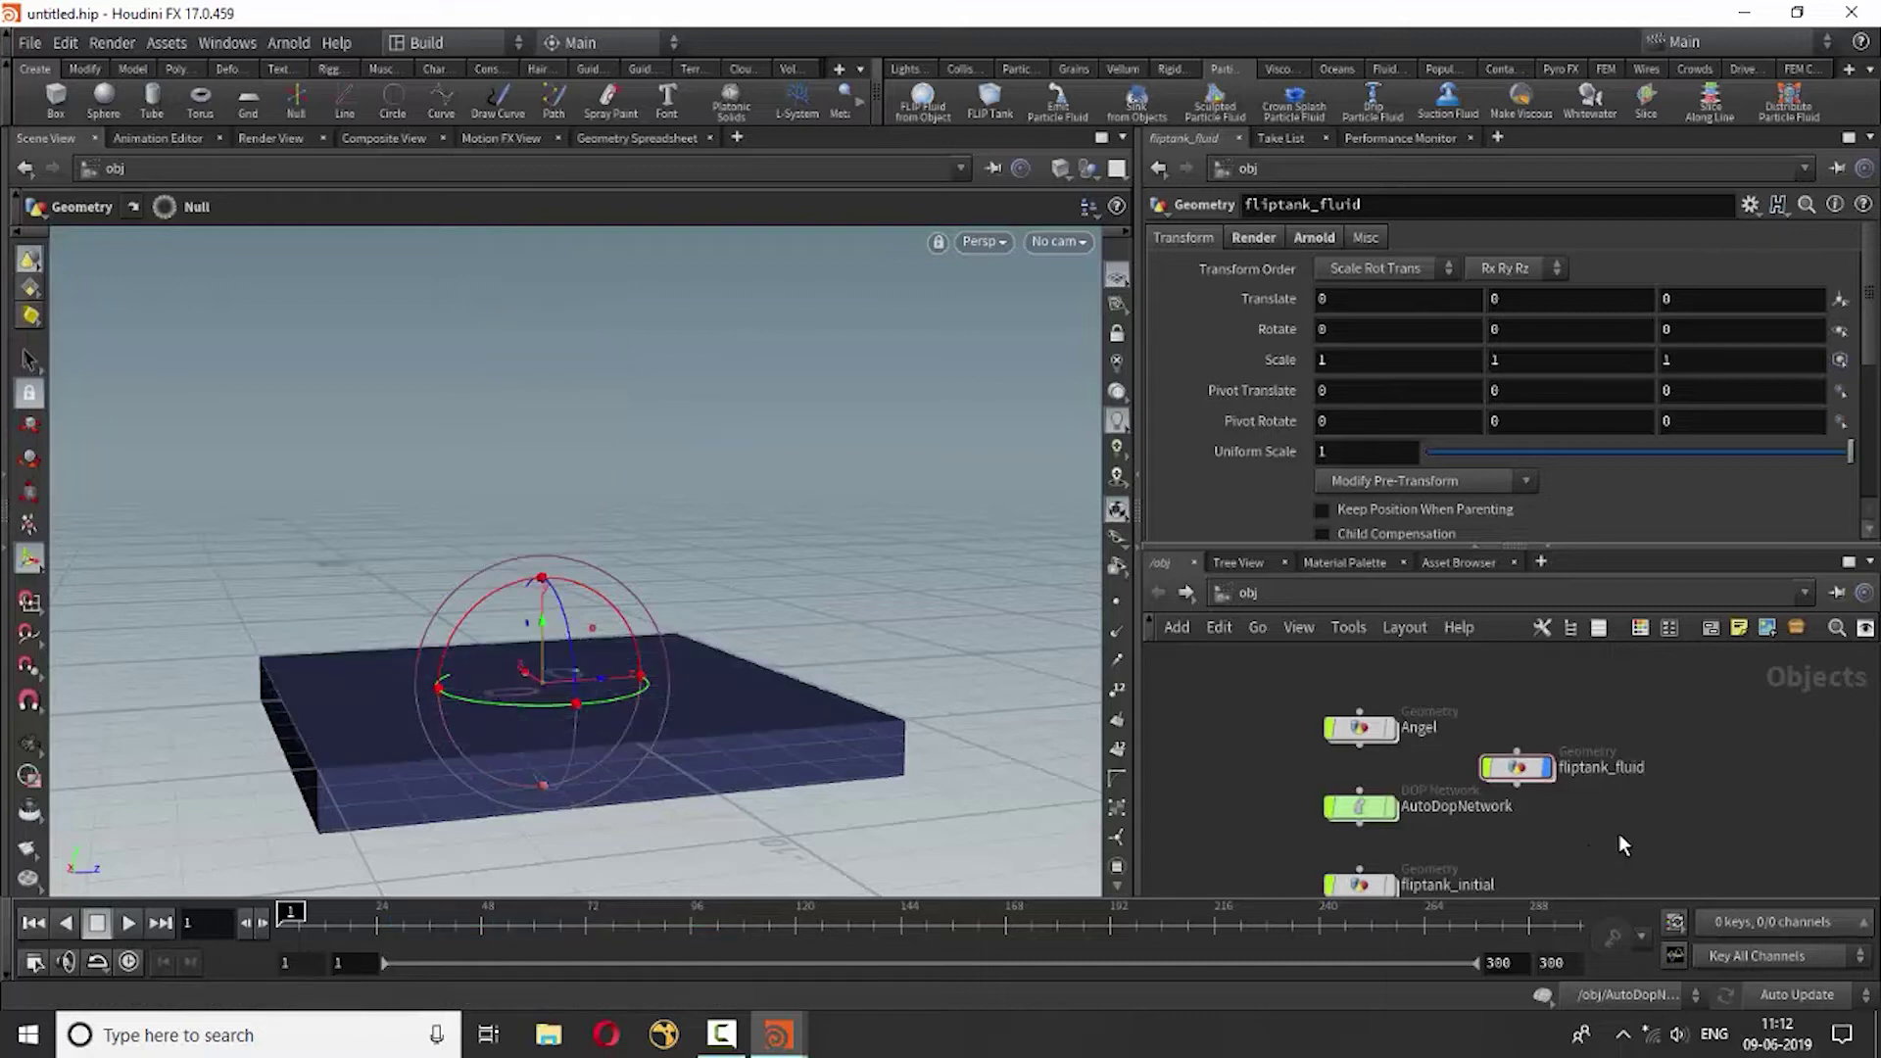
mouse_move(1619, 833)
middle_mouse_down()
mouse_move(1621, 770)
mouse_move(1696, 840)
middle_mouse_up()
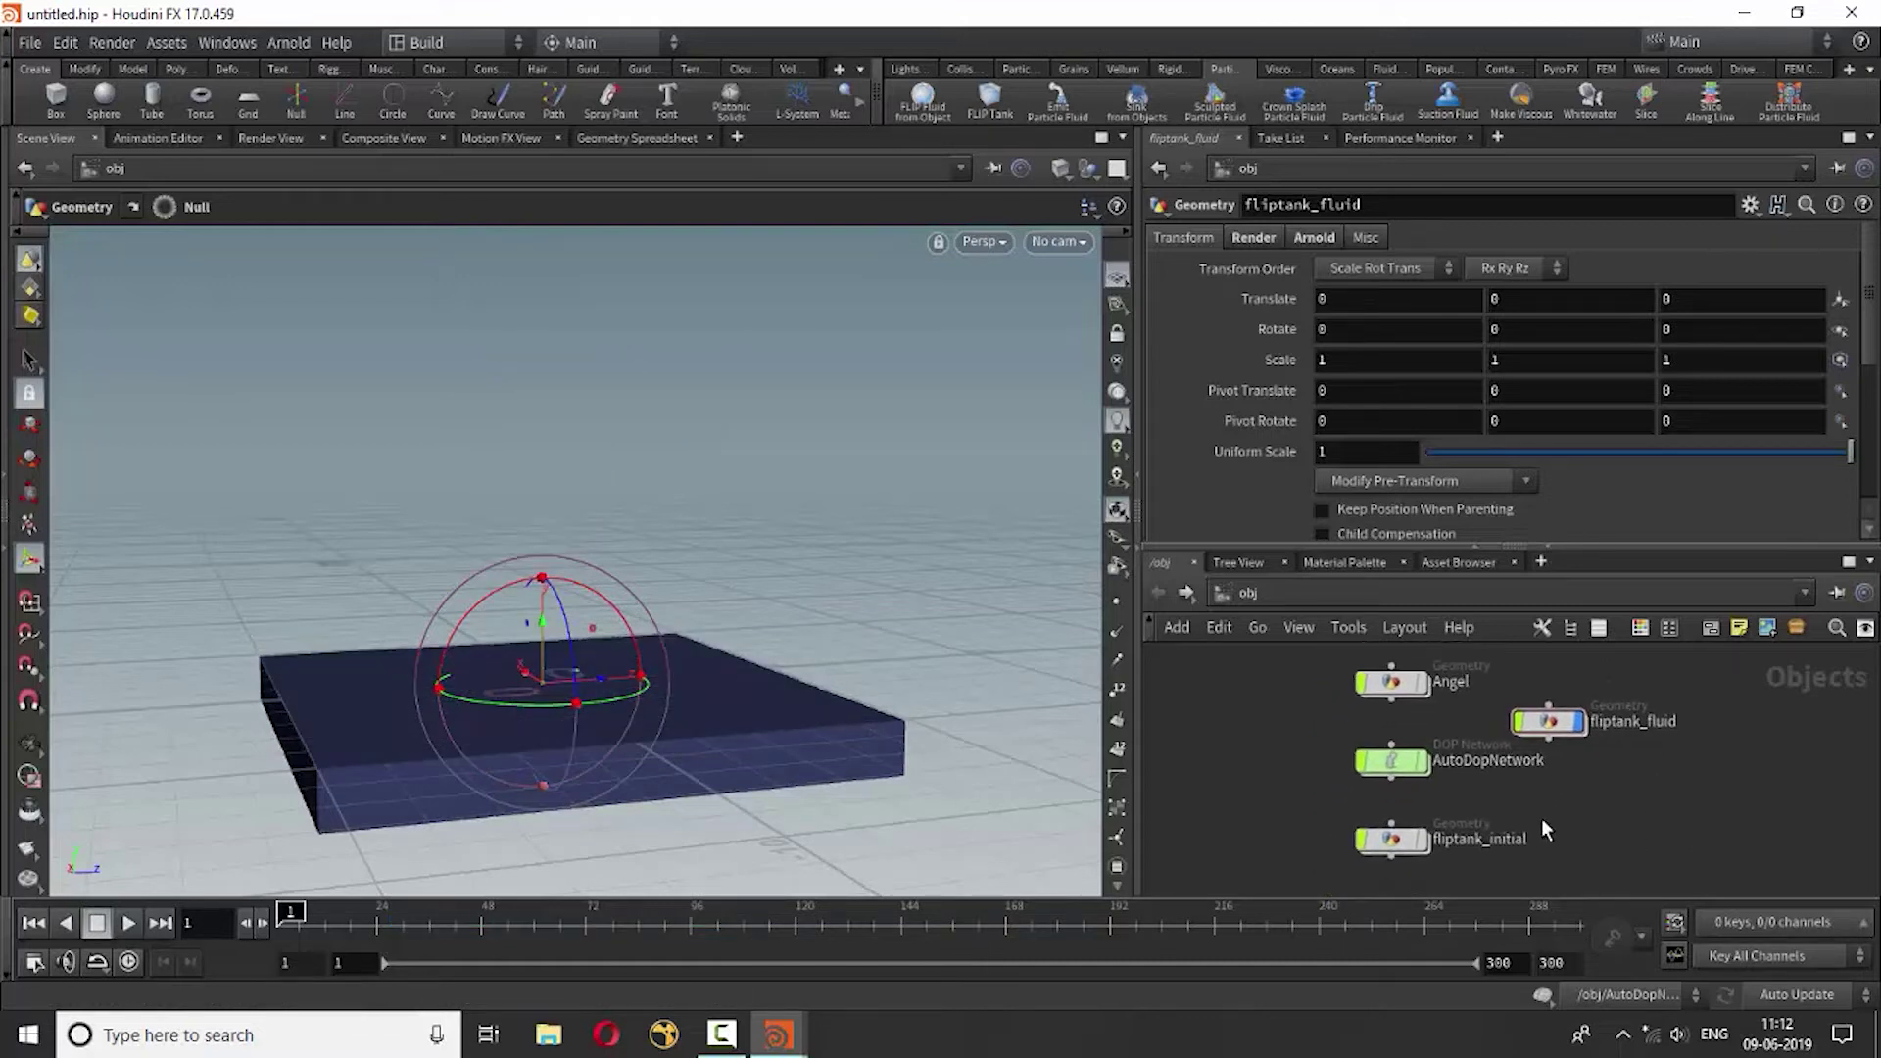
scroll(1396, 762, "up", 2)
Inside AutoDopNetwork, change the fliptank's Particle Separation to 0.03, then return to /obj.
scroll(1396, 763, "up", 2)
double_click(1390, 747)
left_click(1260, 750)
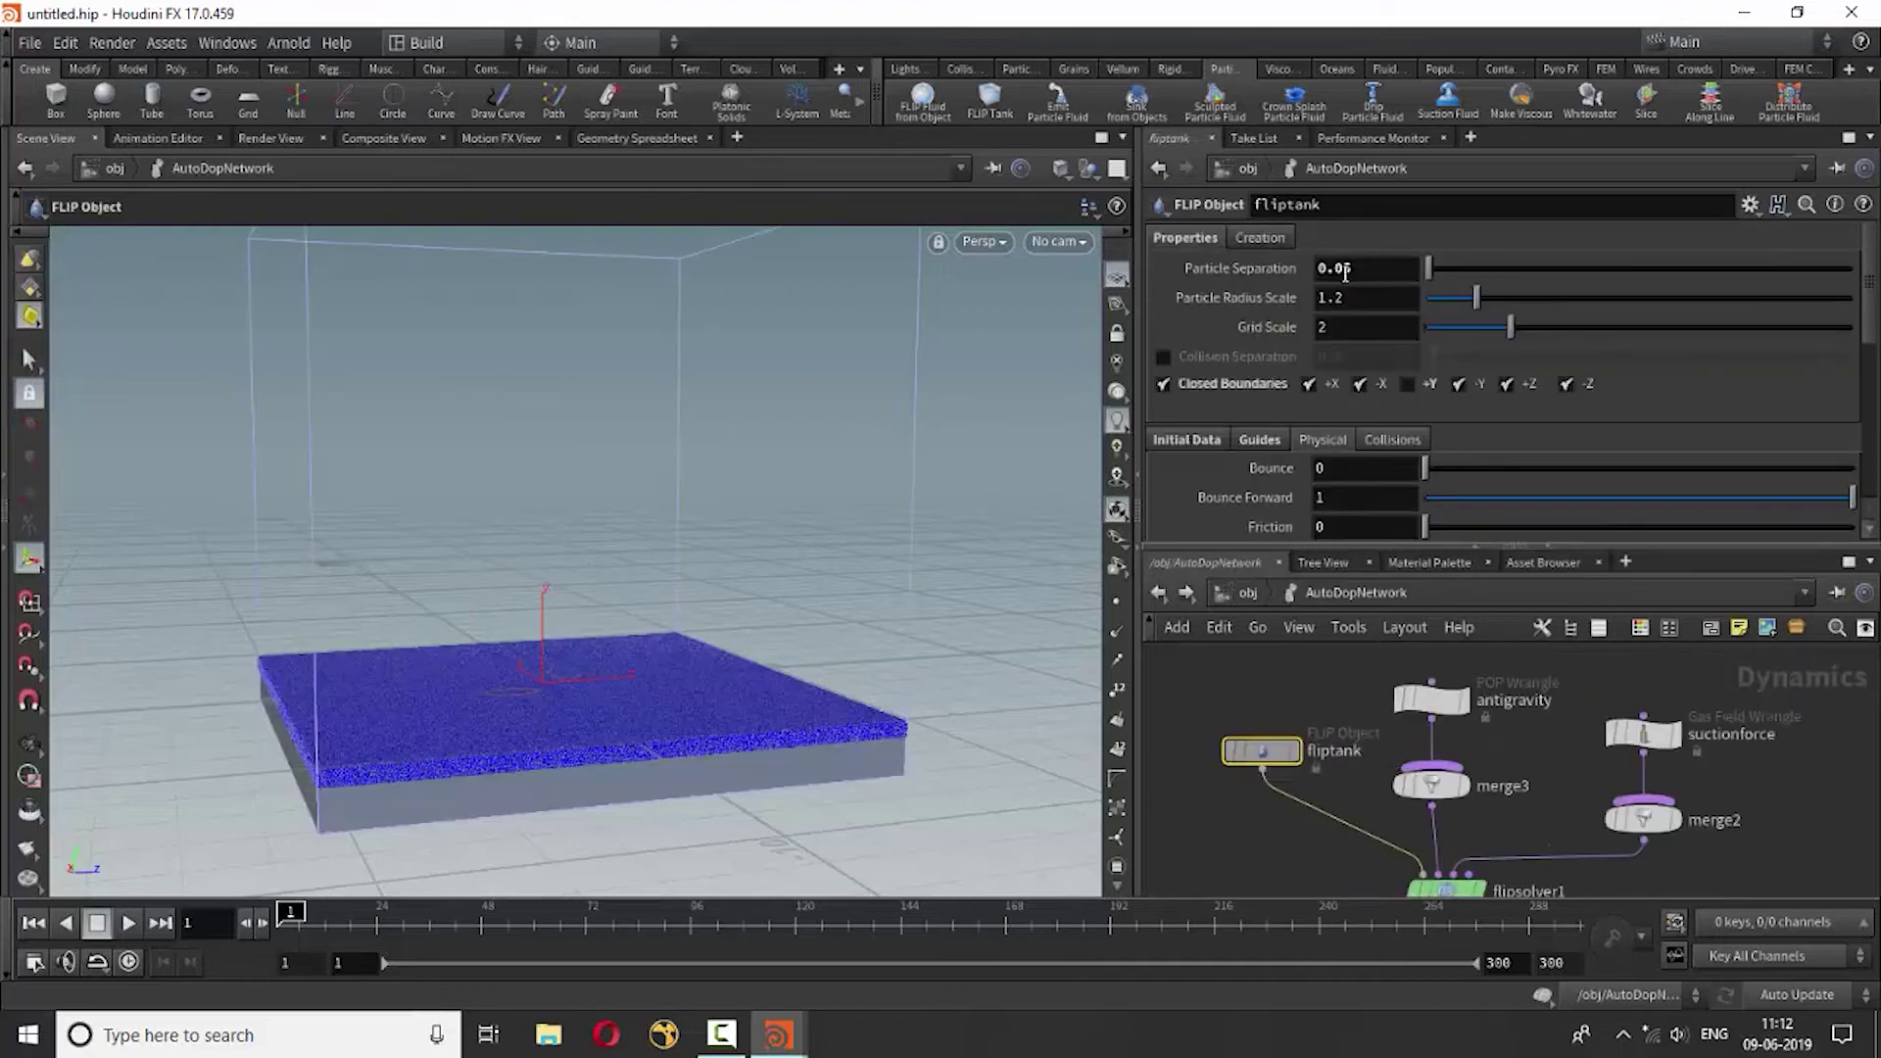
left_click(1368, 269)
key("BackSpace")
type("0")
type("3")
key("Left")
key("BackSpace")
key("Return")
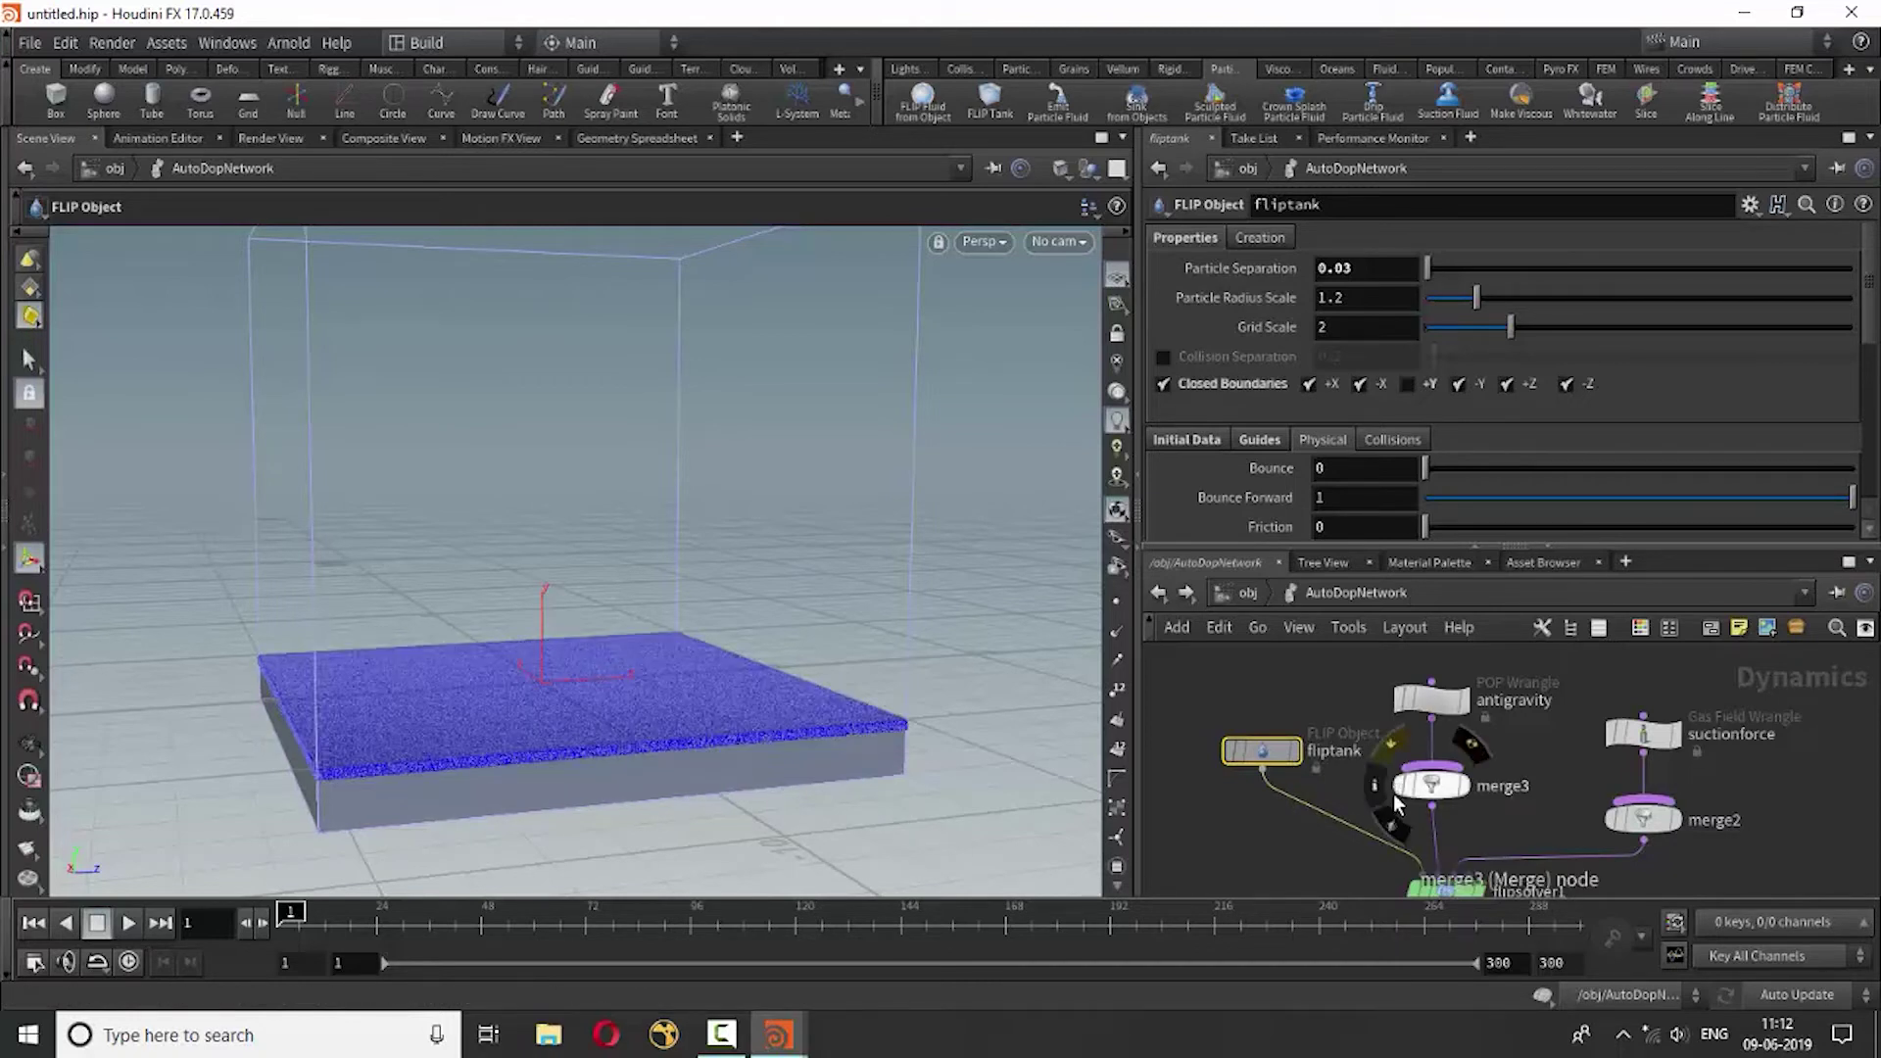
middle_click_drag(1799, 801, 1747, 738)
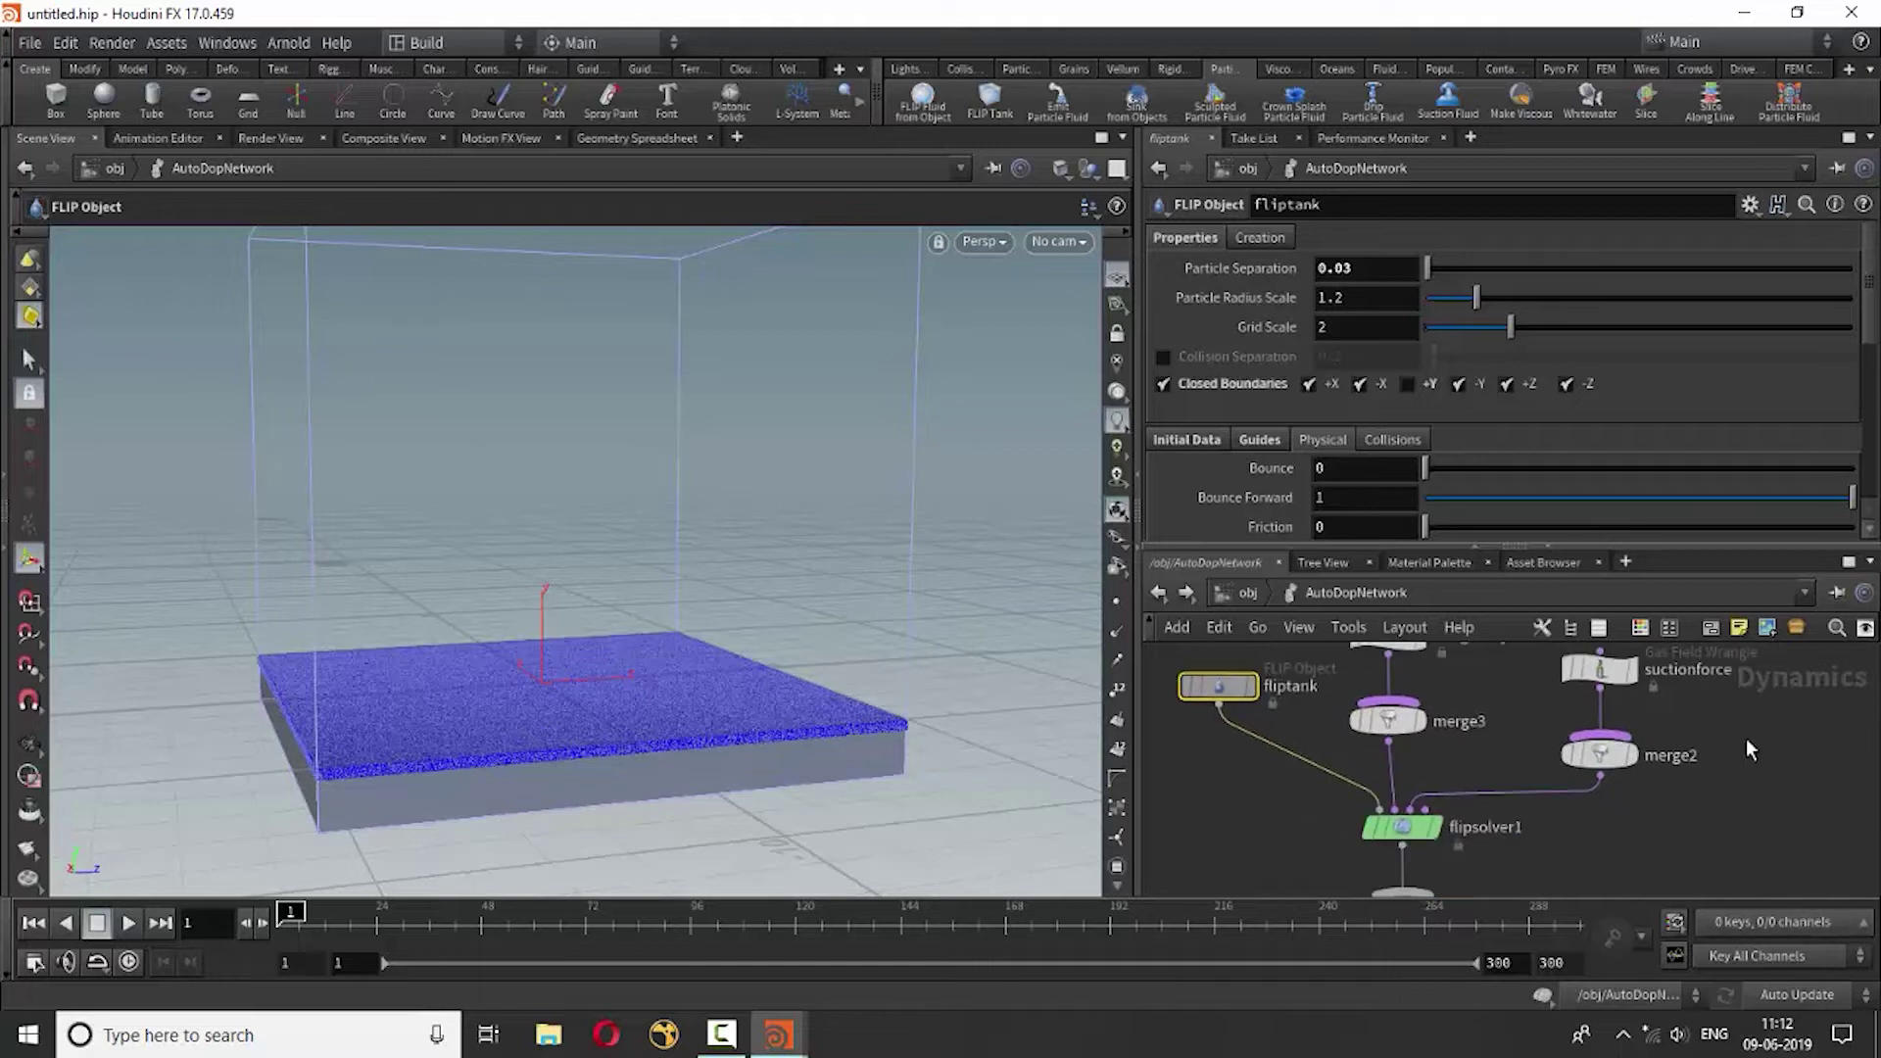
left_click(1172, 598)
Dive into fliptank_fluid and enlarge the network pane to show its nodes.
scroll(1531, 771, "down", 3)
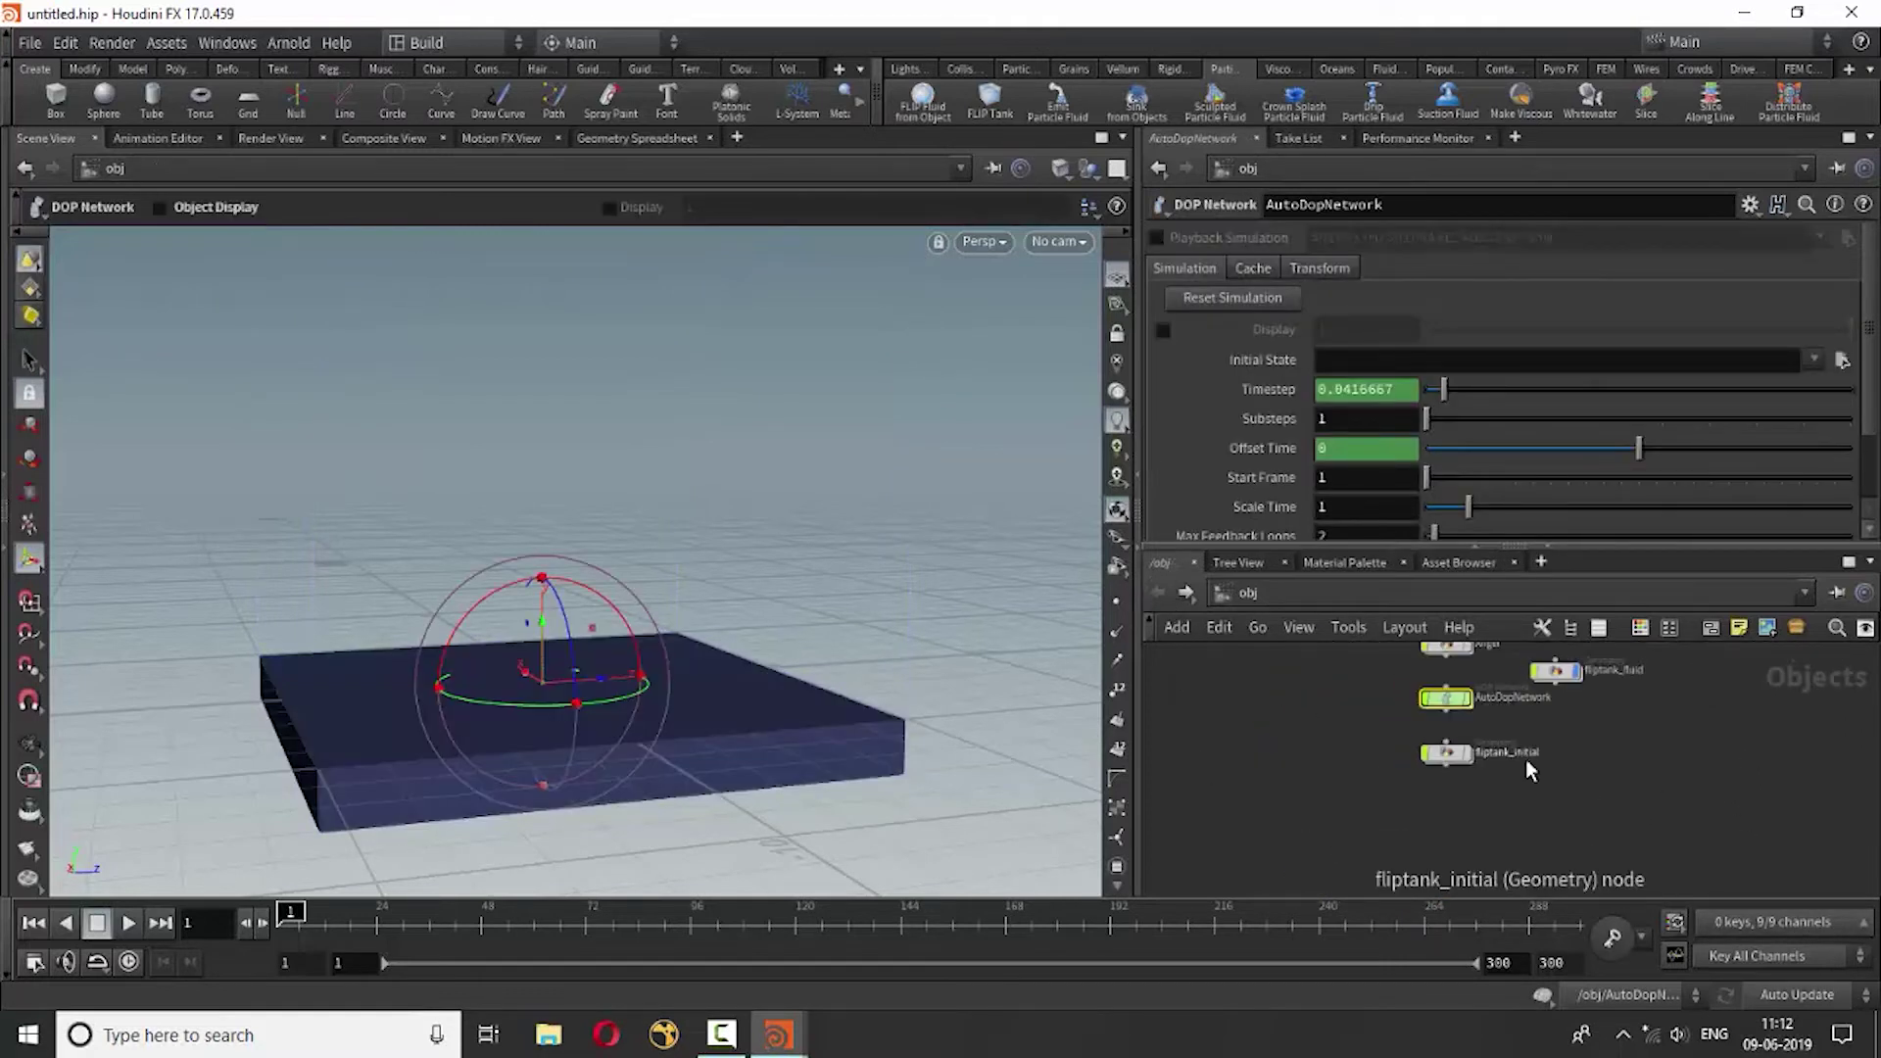
scroll(1602, 853, "up", 3)
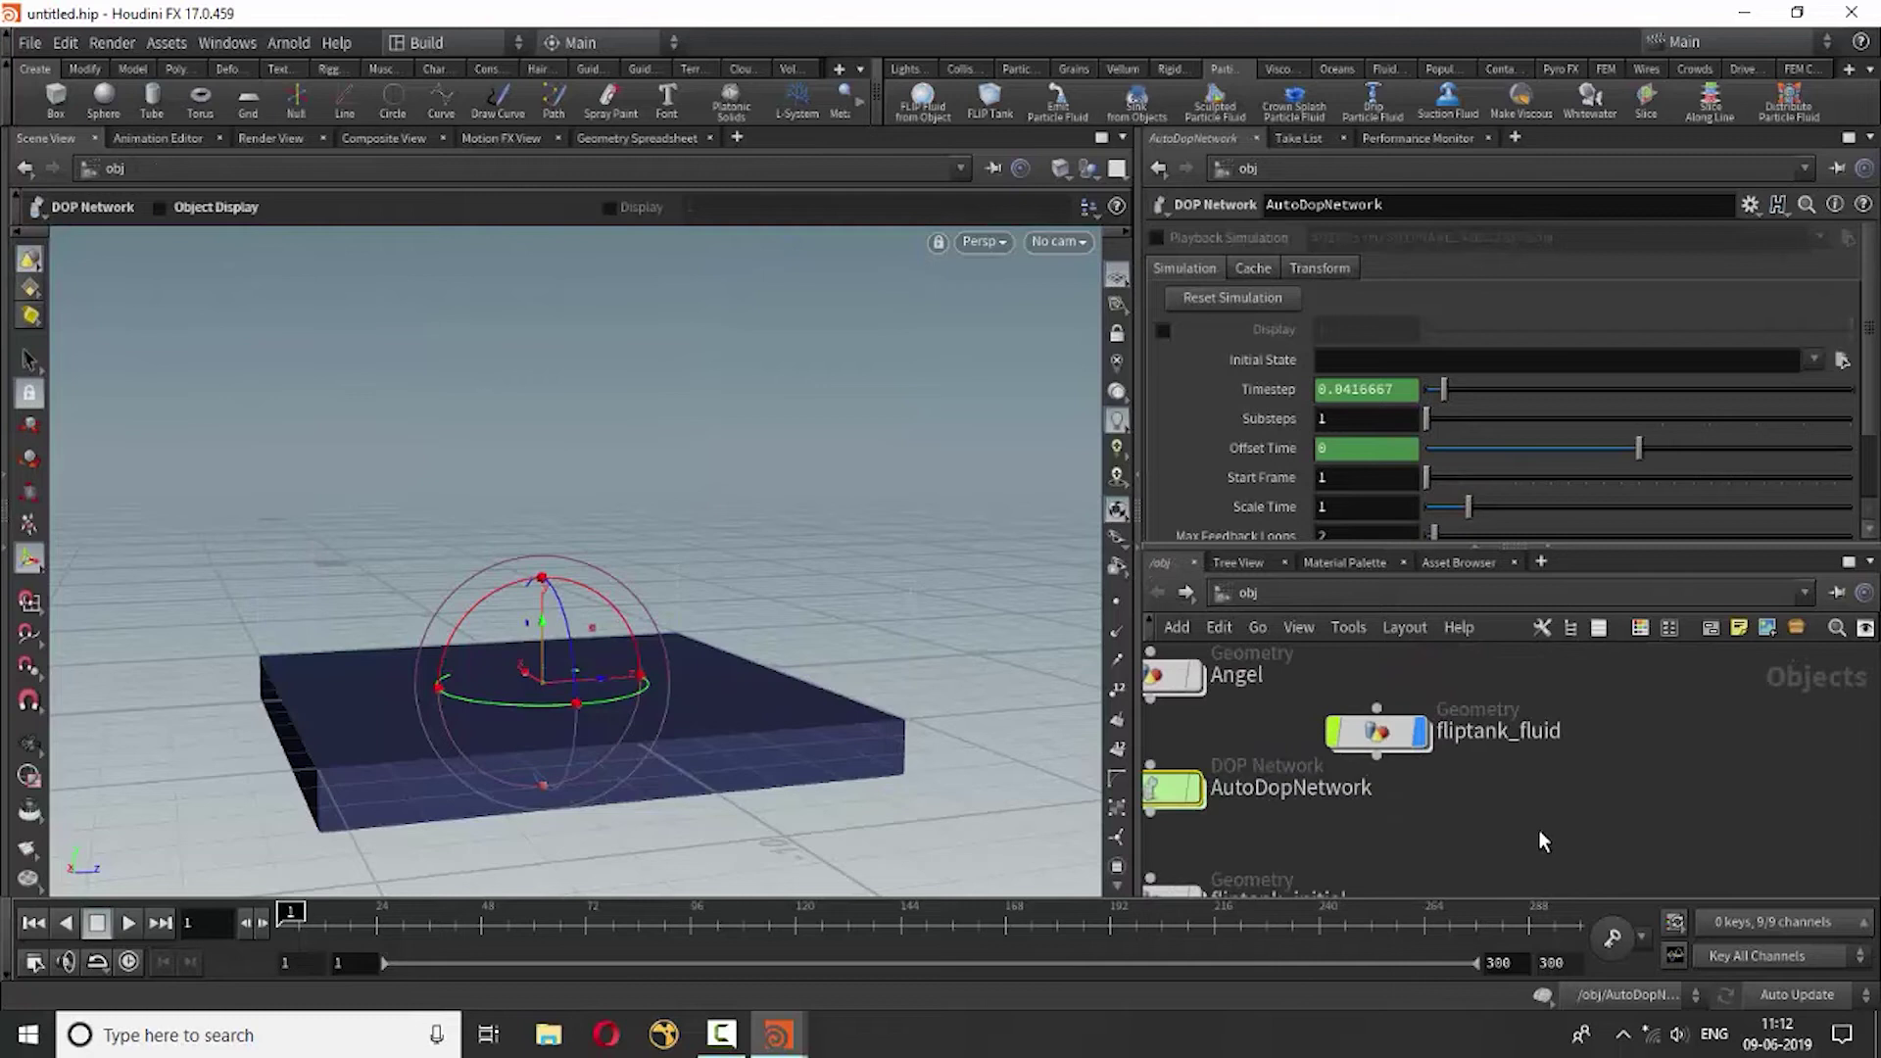
double_click(1390, 733)
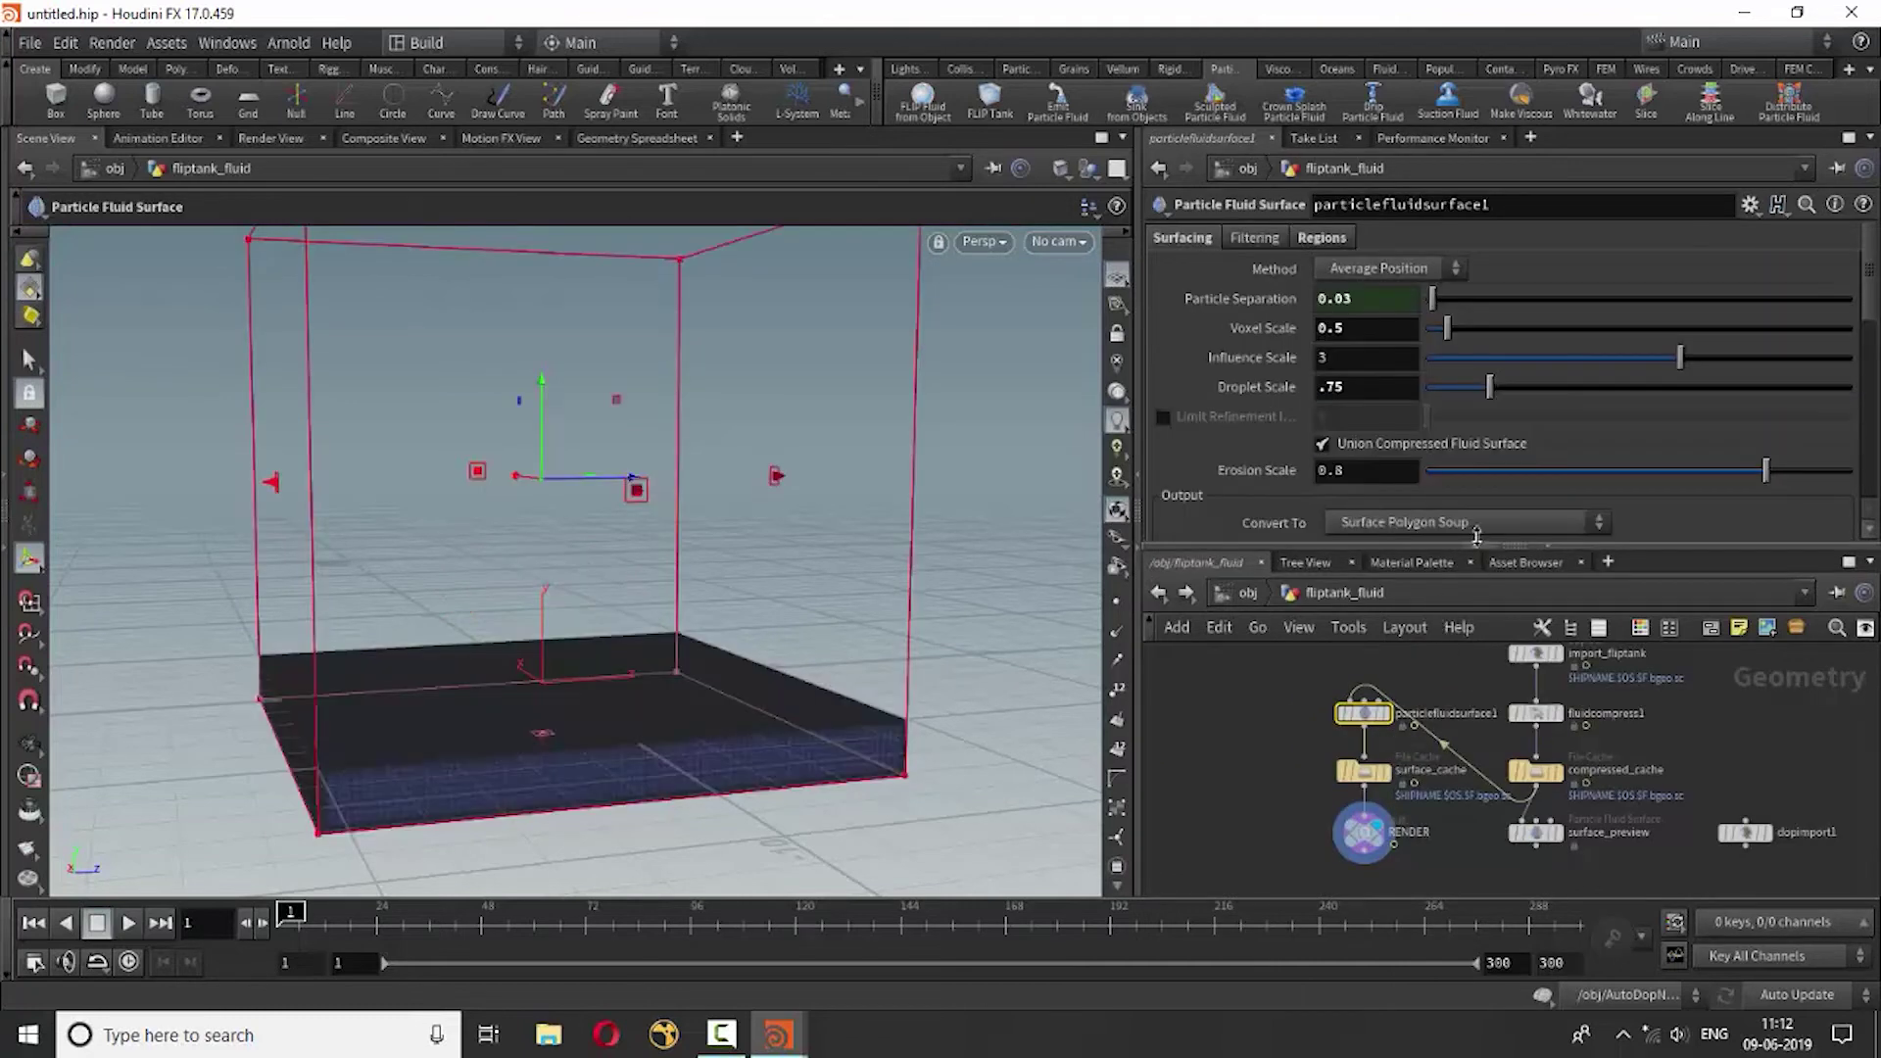
left_click_drag(1477, 539, 1475, 380)
scroll(1450, 714, "up", 3)
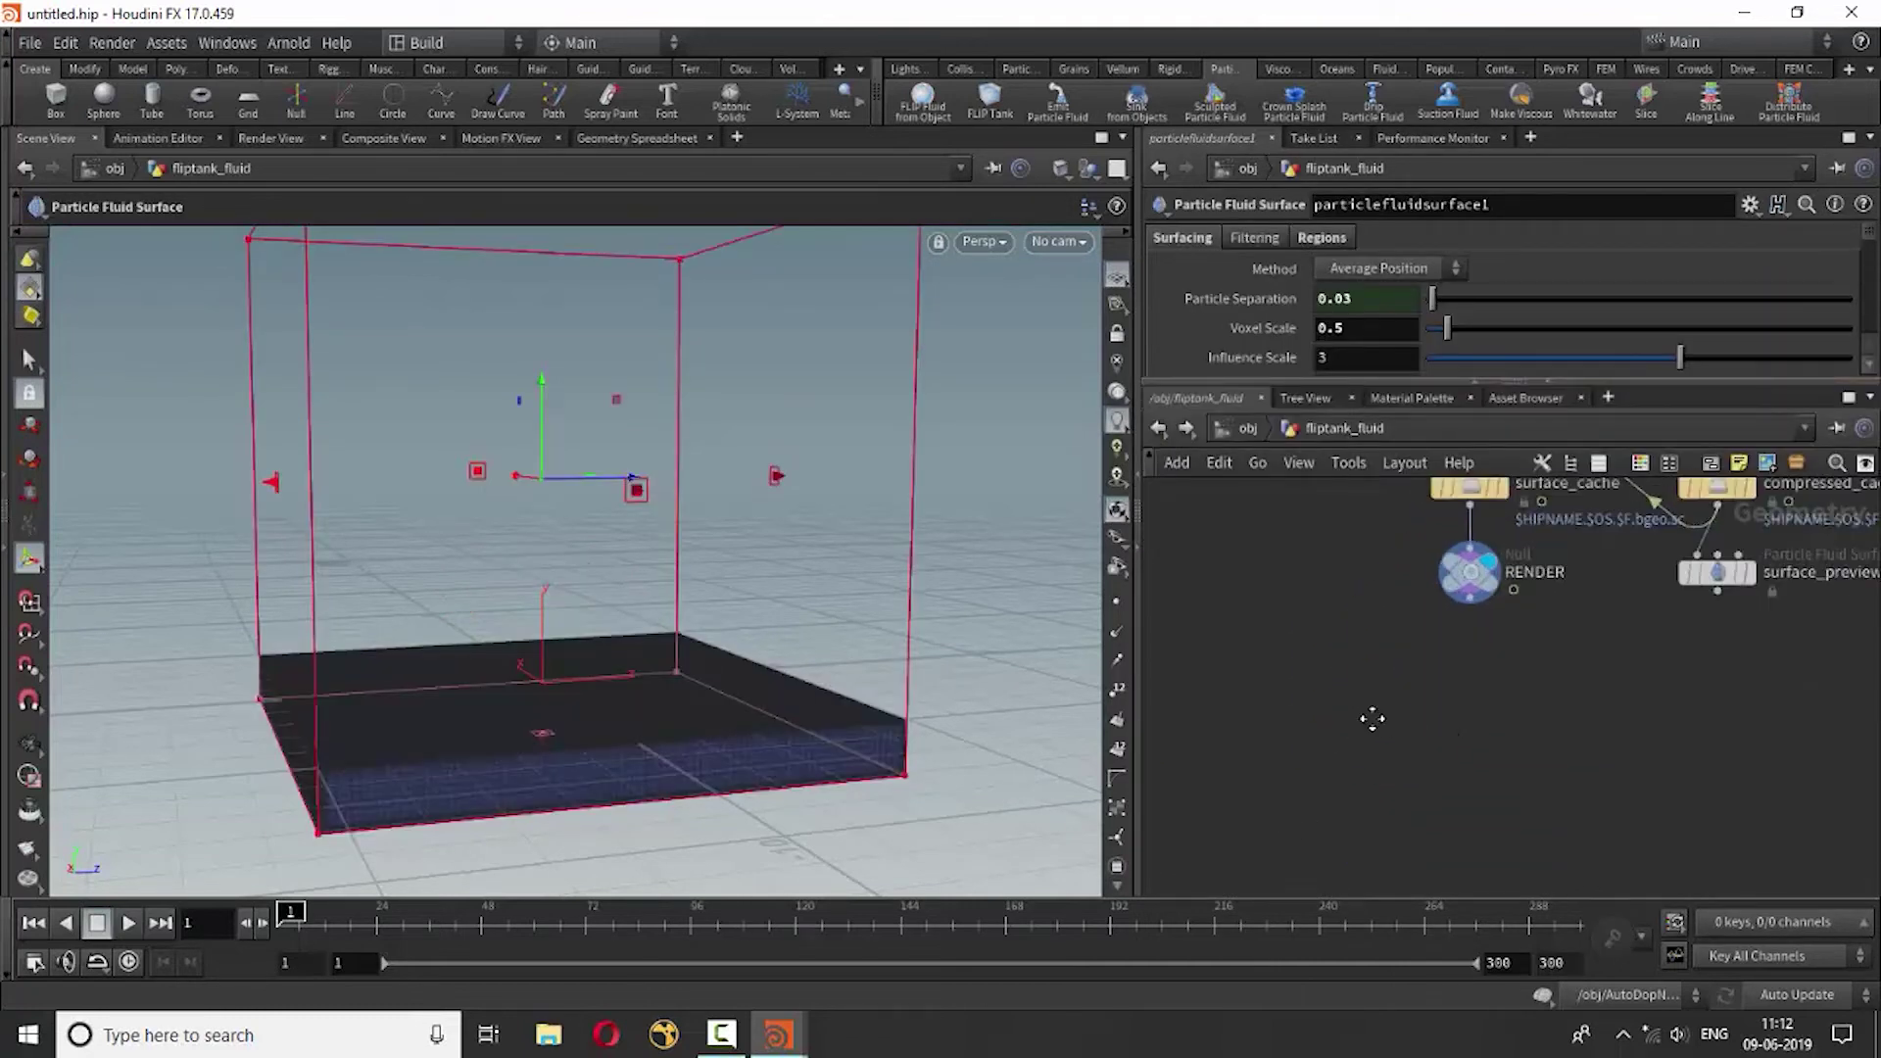
middle_click_drag(1373, 722, 1331, 812)
Add a File Cache node fed by RENDER and browse for its geometry file.
key("Tab")
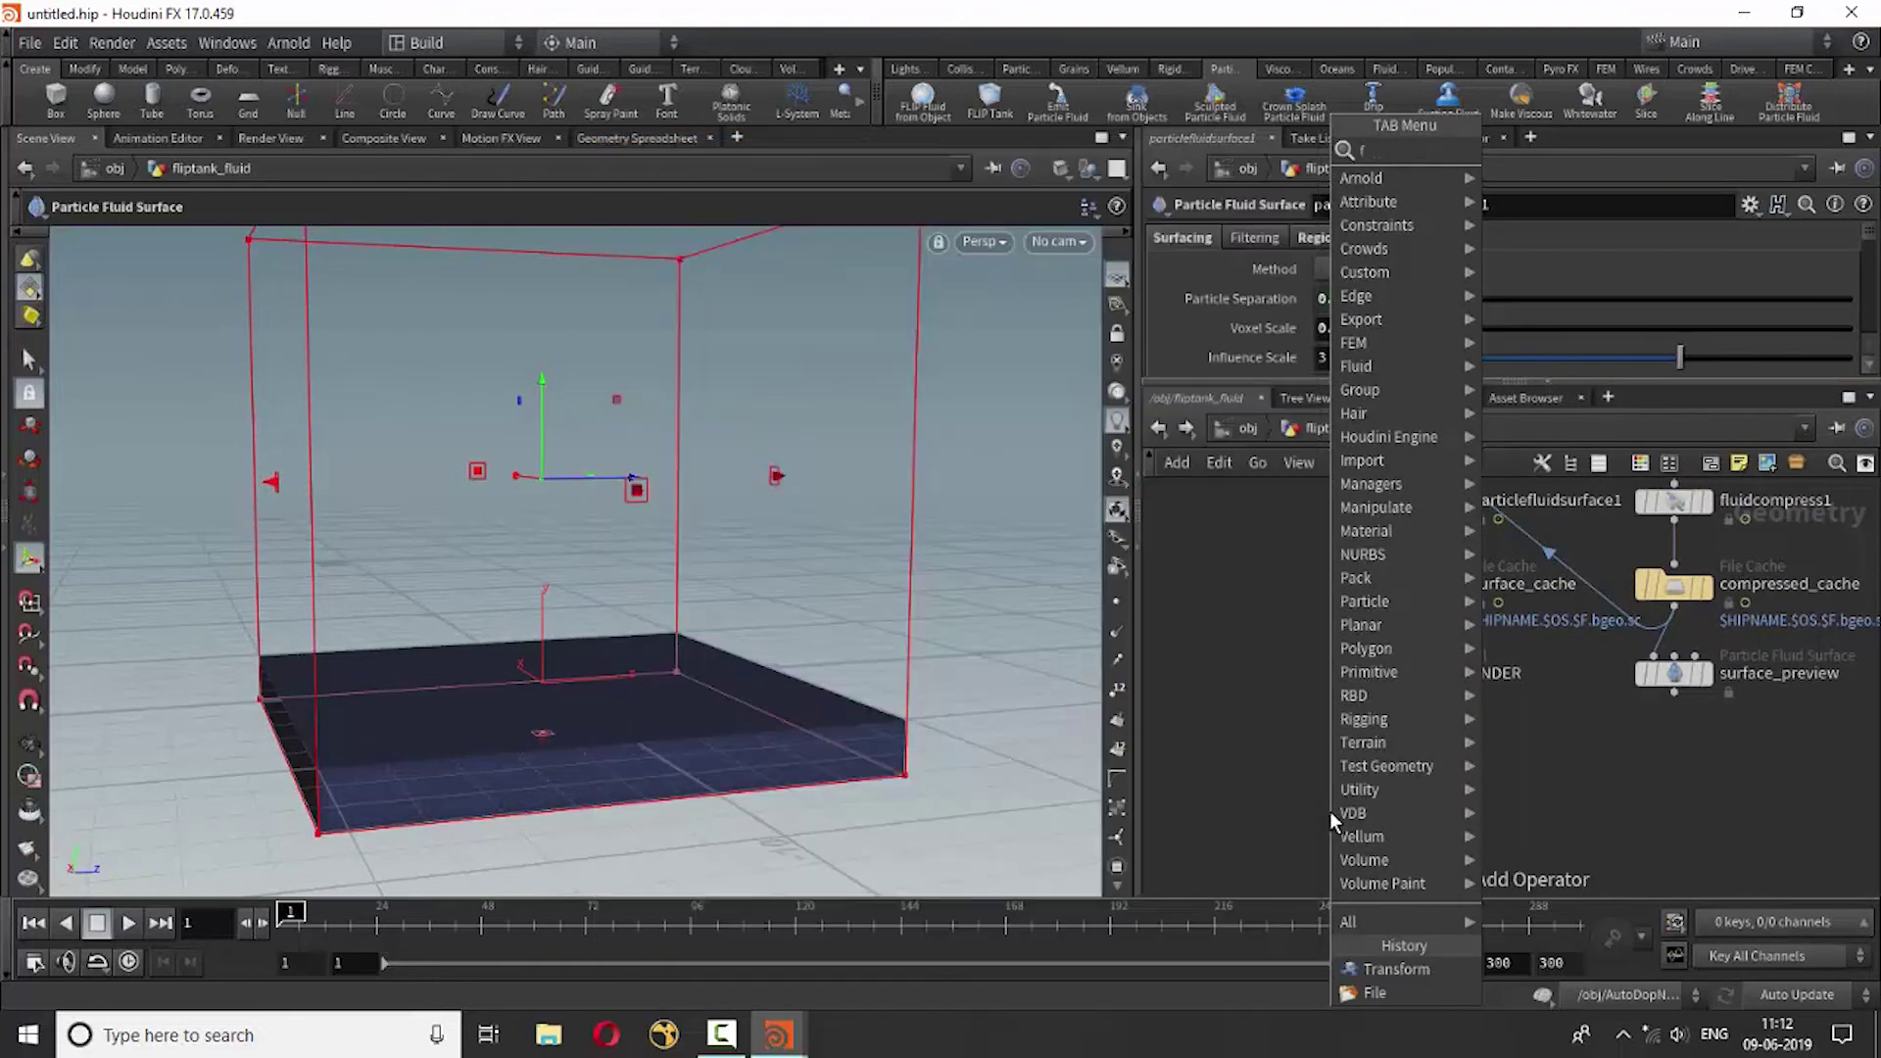
type("file")
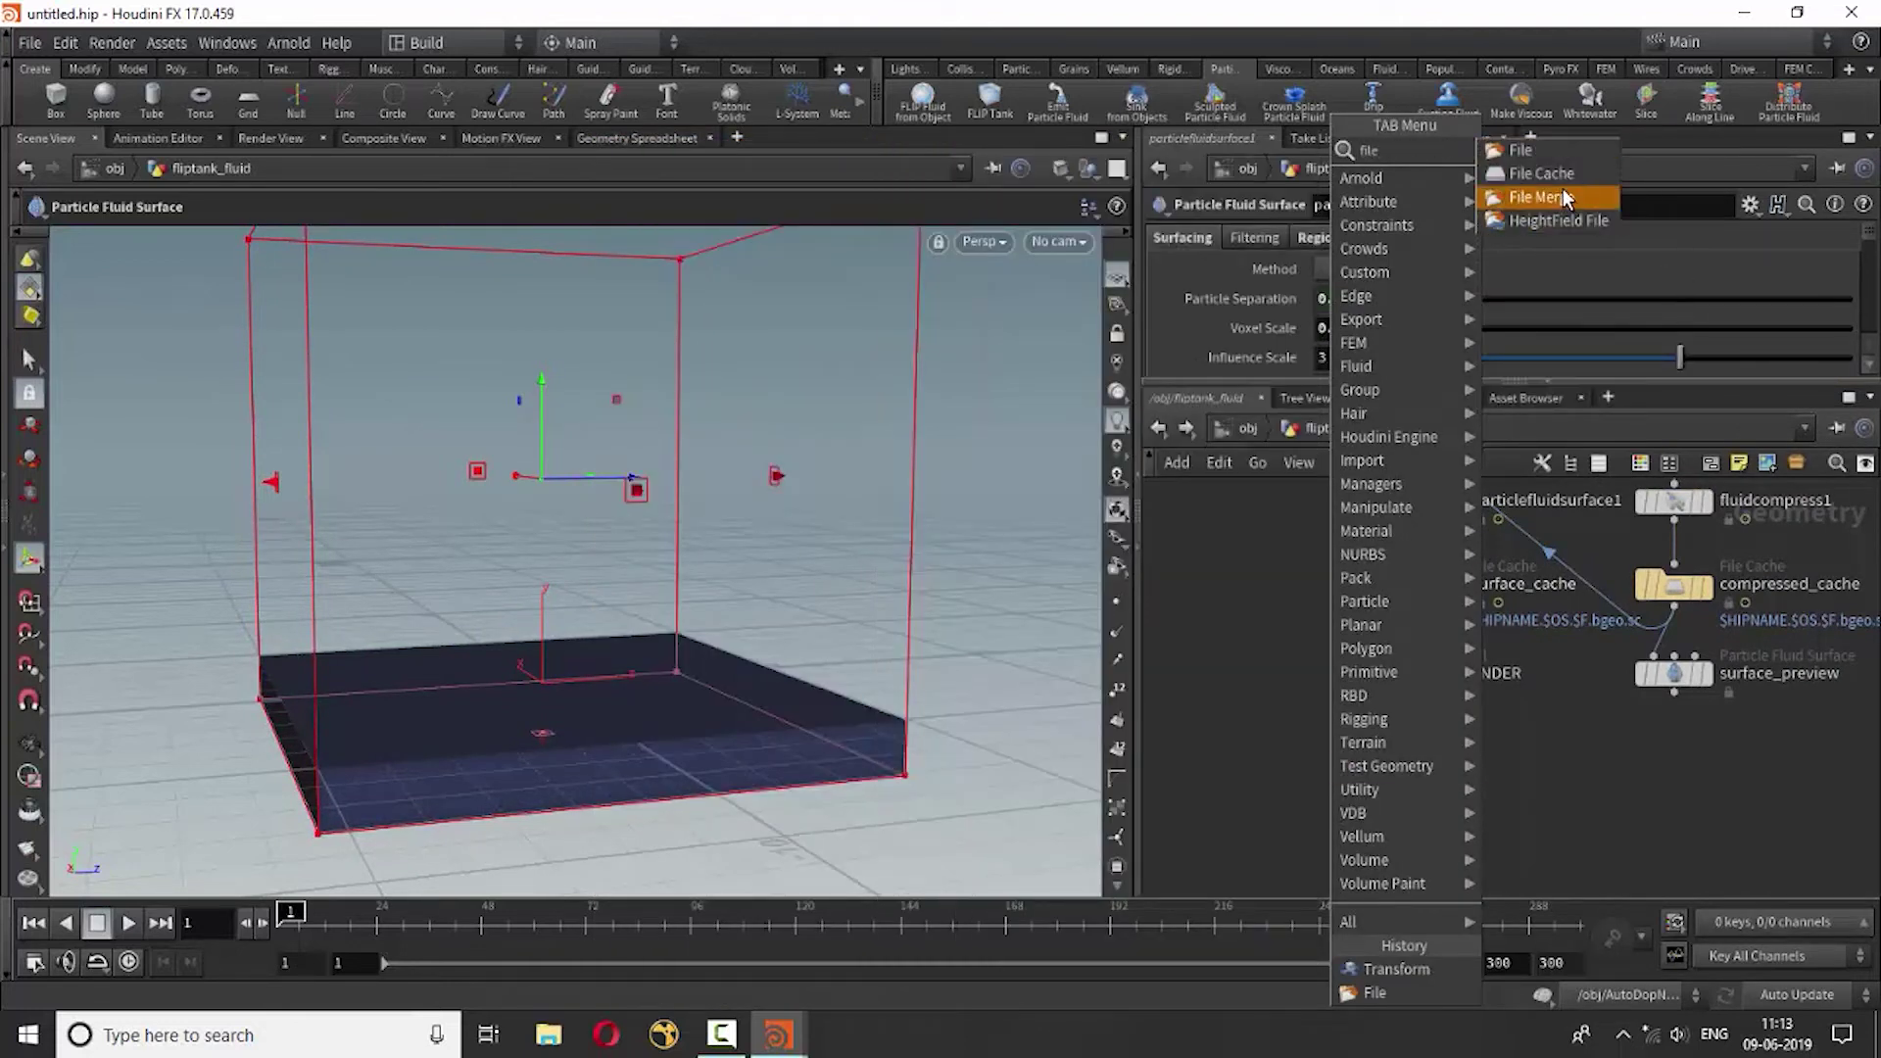
left_click(1560, 186)
left_click(1289, 773)
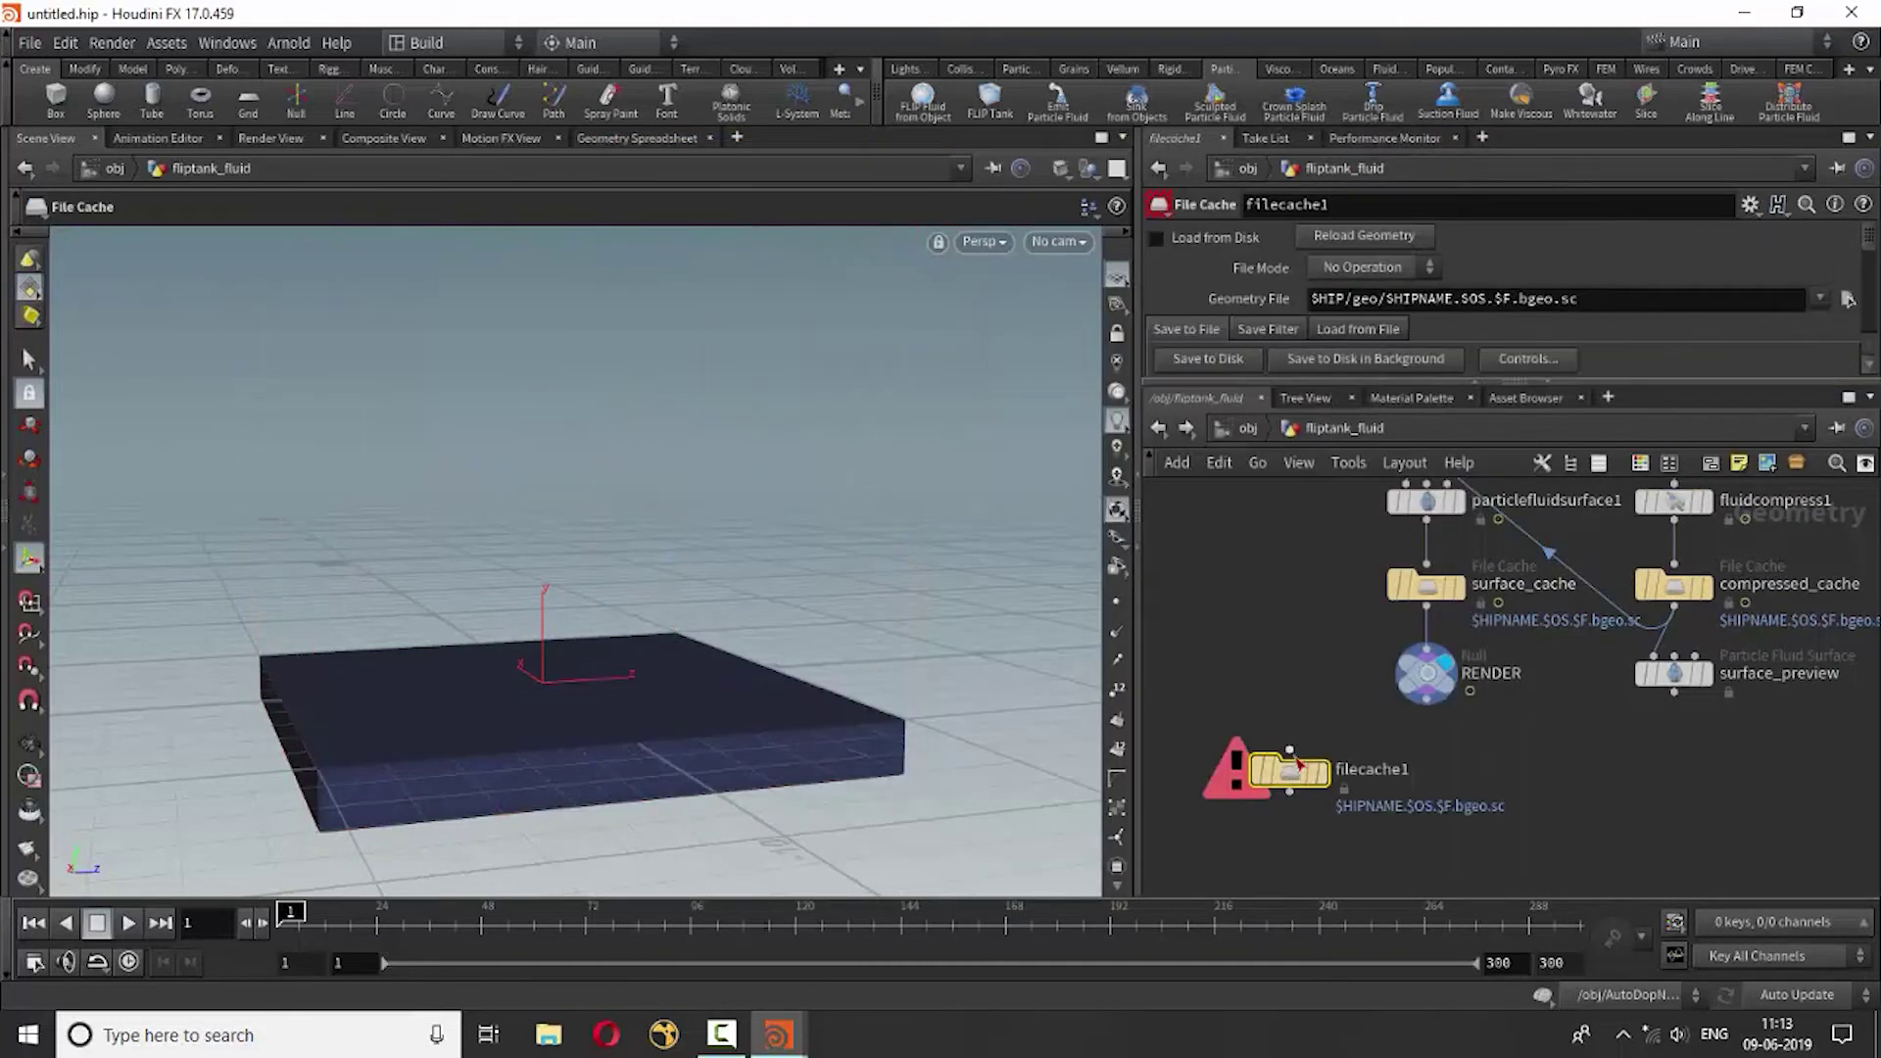
left_click(1426, 704)
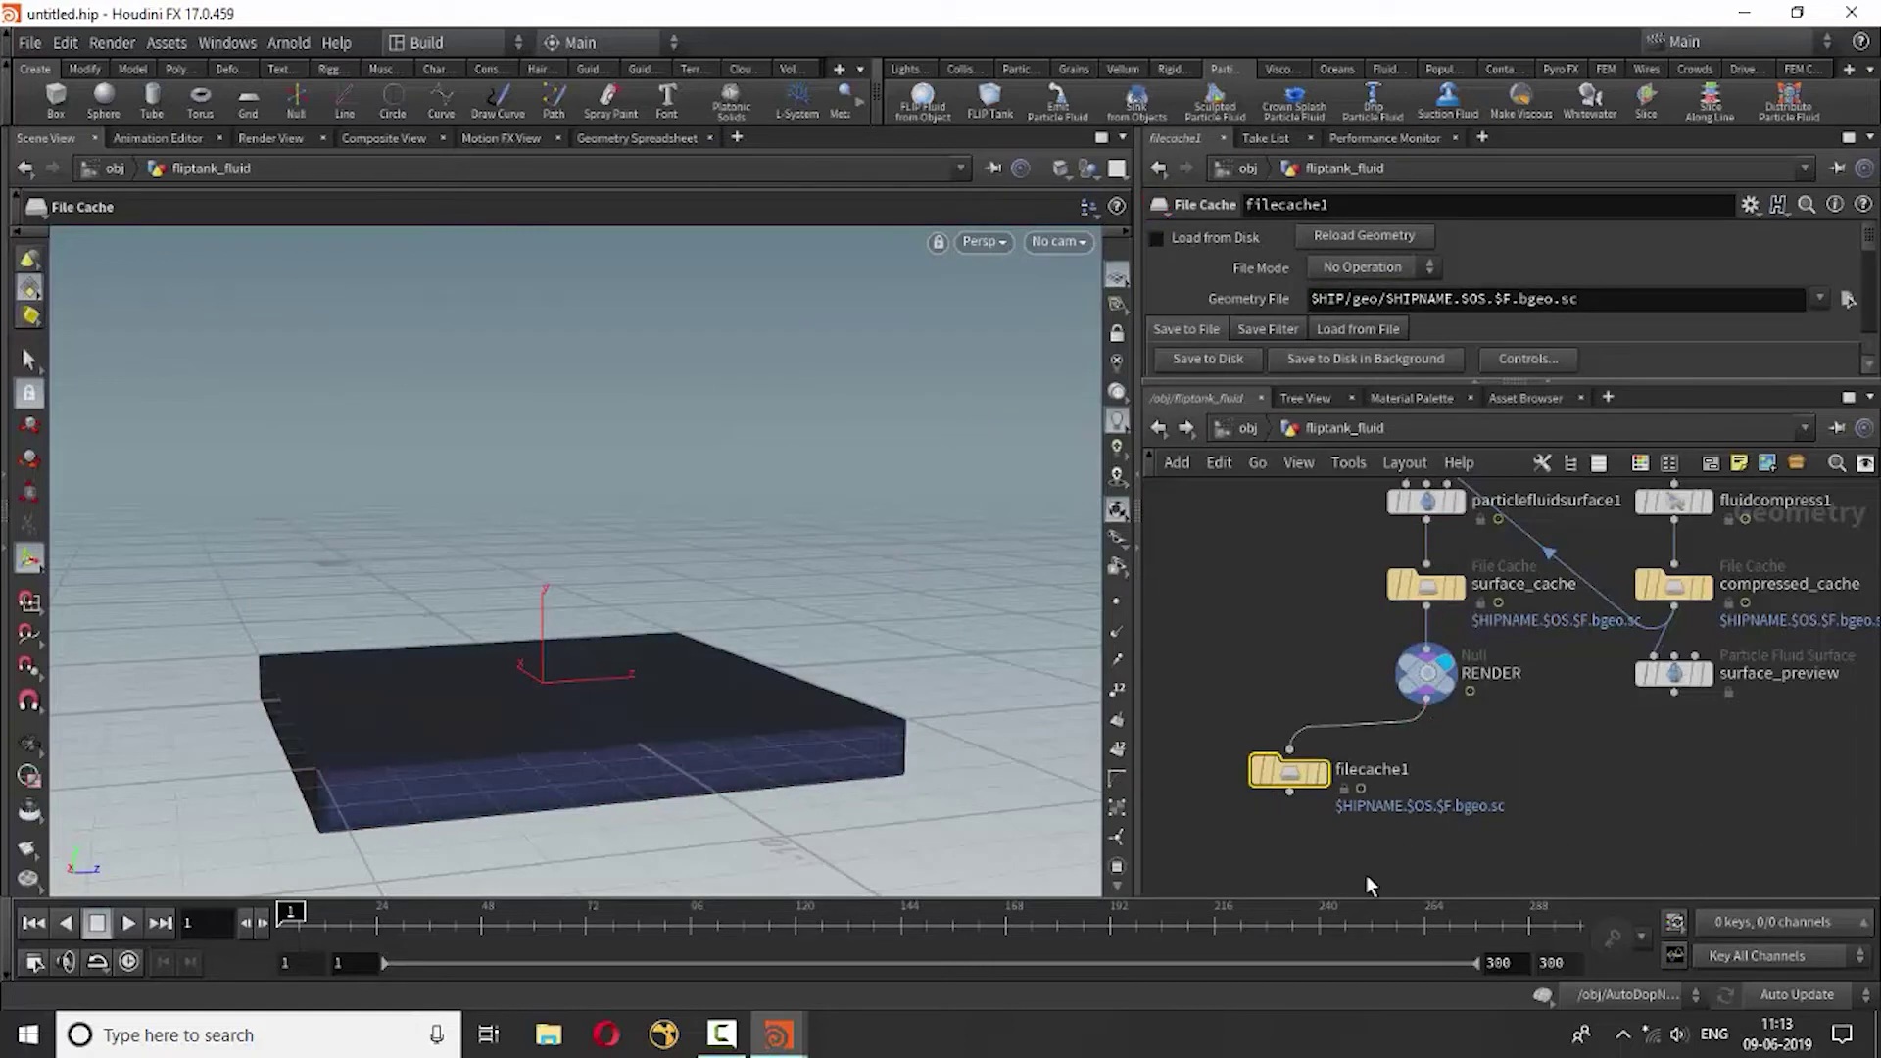
left_click_drag(1478, 381, 1534, 580)
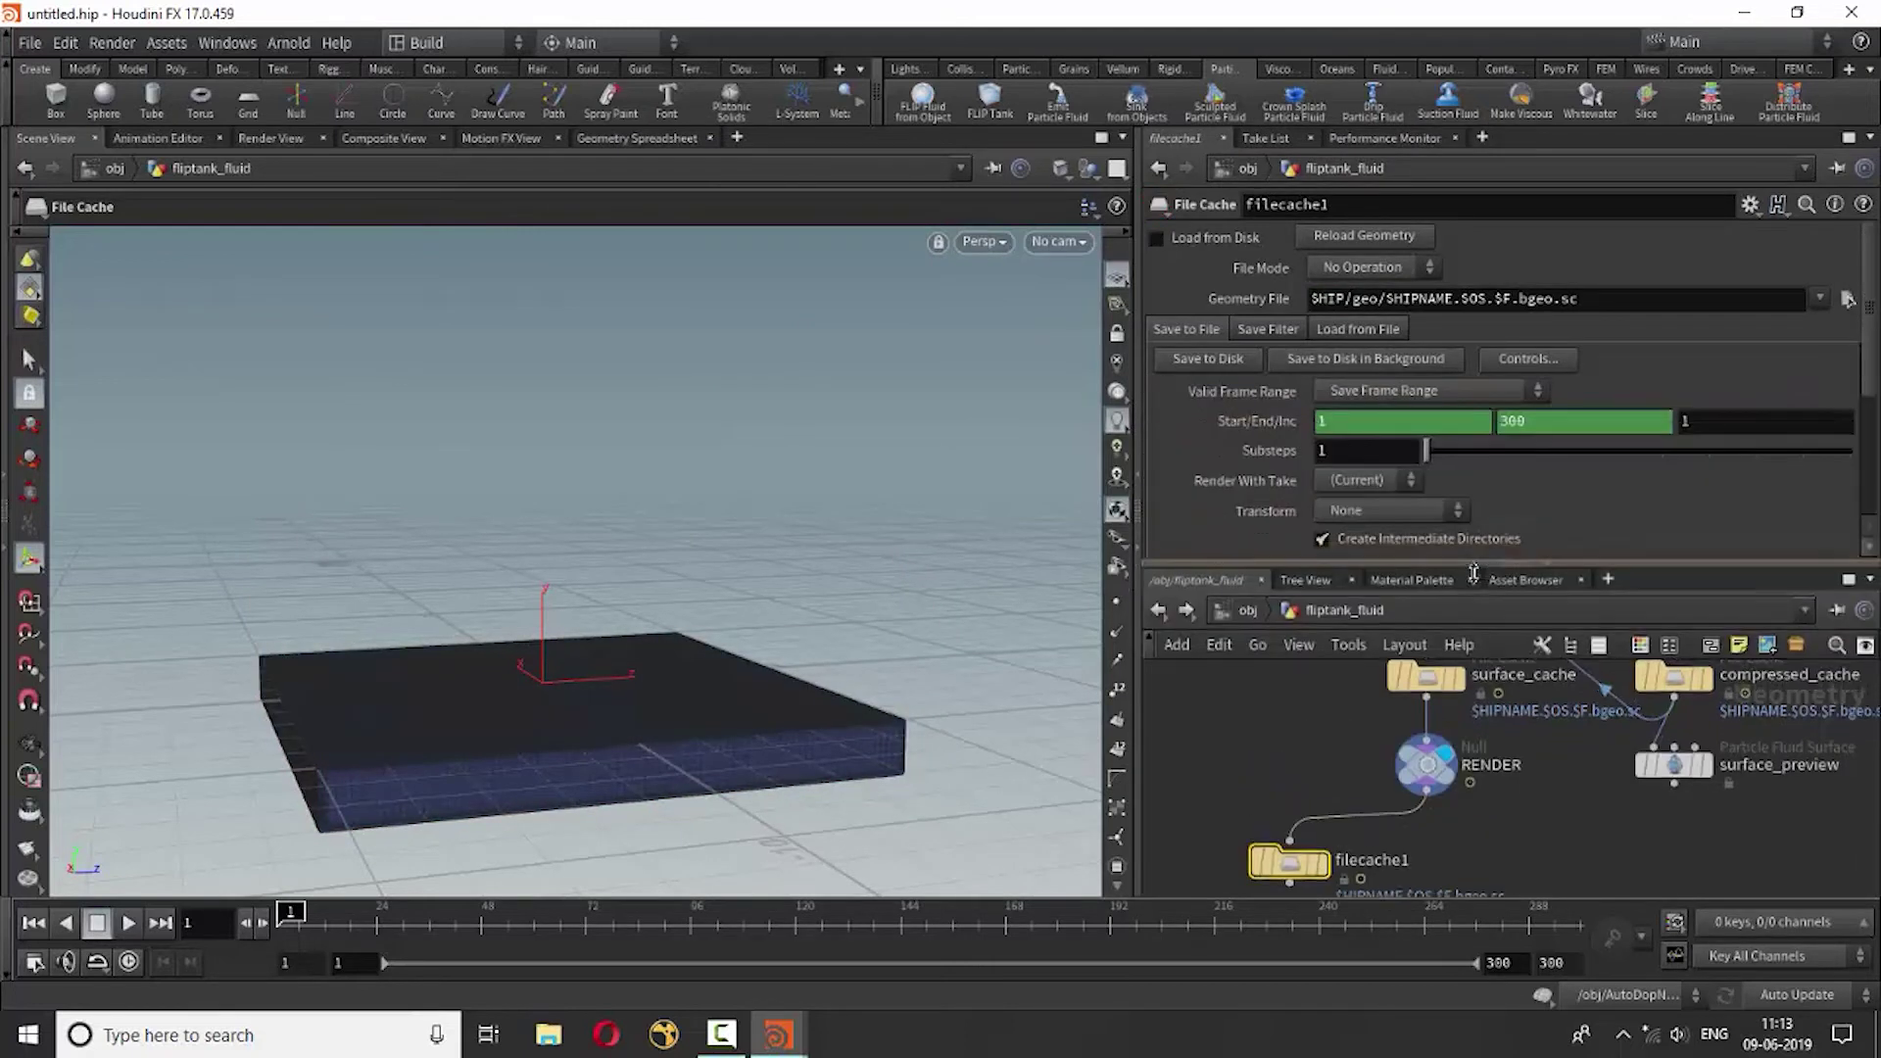
left_click(1848, 299)
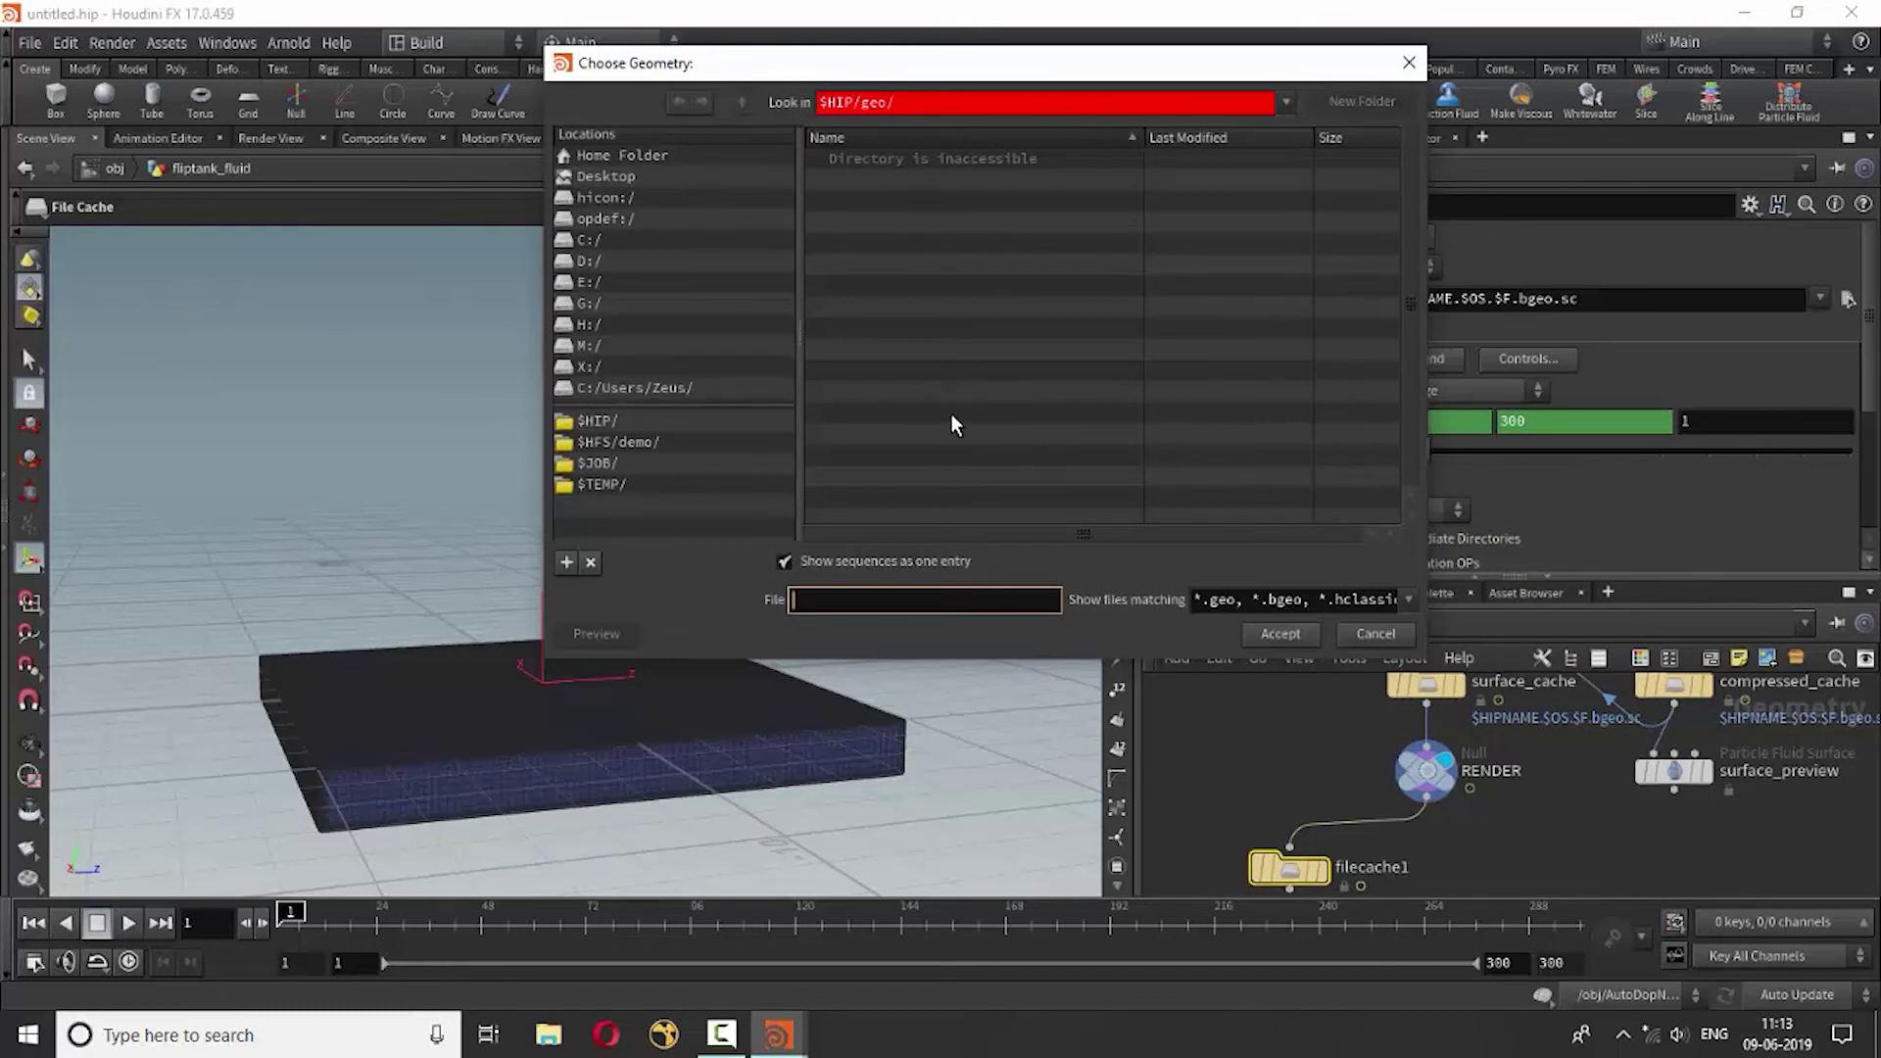
Set the cache geometry file to M:/cache_$F.bgeo.sc.
left_click(586, 347)
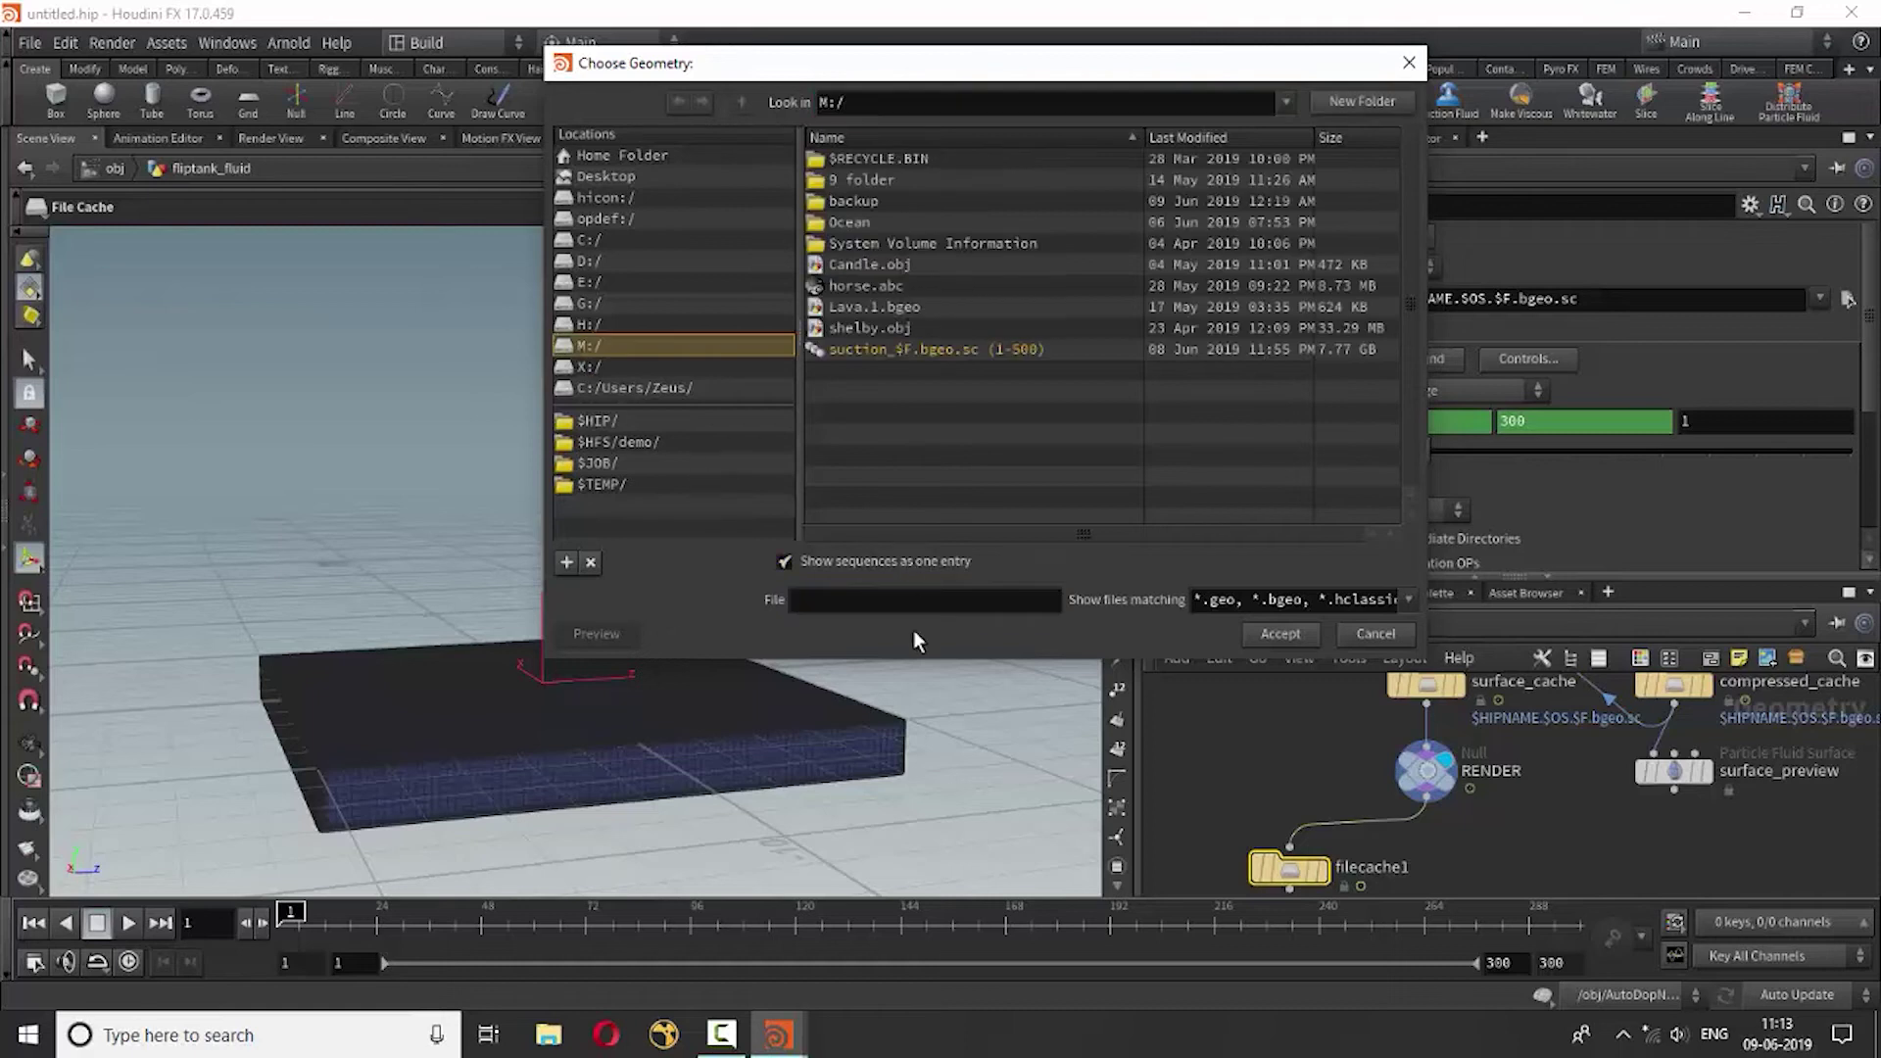
left_click(824, 600)
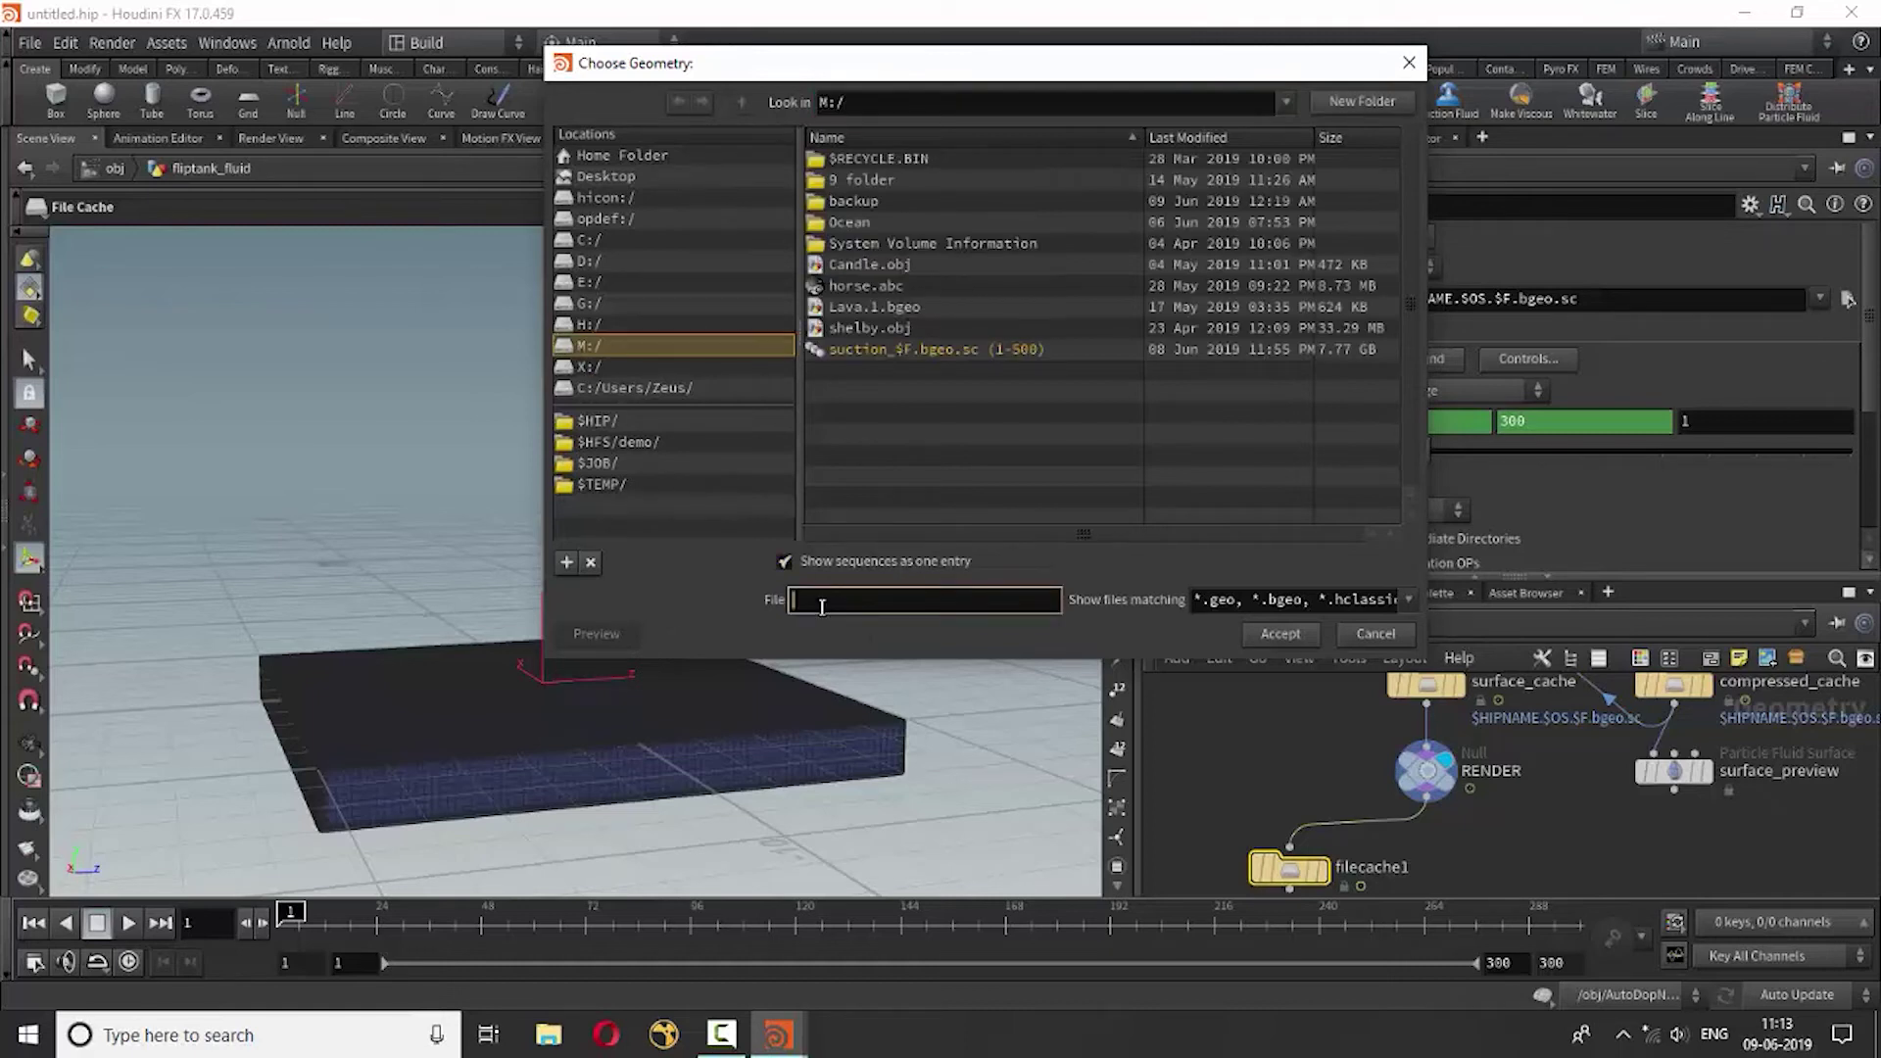
type("cac")
type("he")
type("_$")
type("F.")
type("bg")
type("eo.sc")
left_click(1259, 637)
Enable Load from Disk, display the cache node, and cache the full frame range.
left_click(1157, 238)
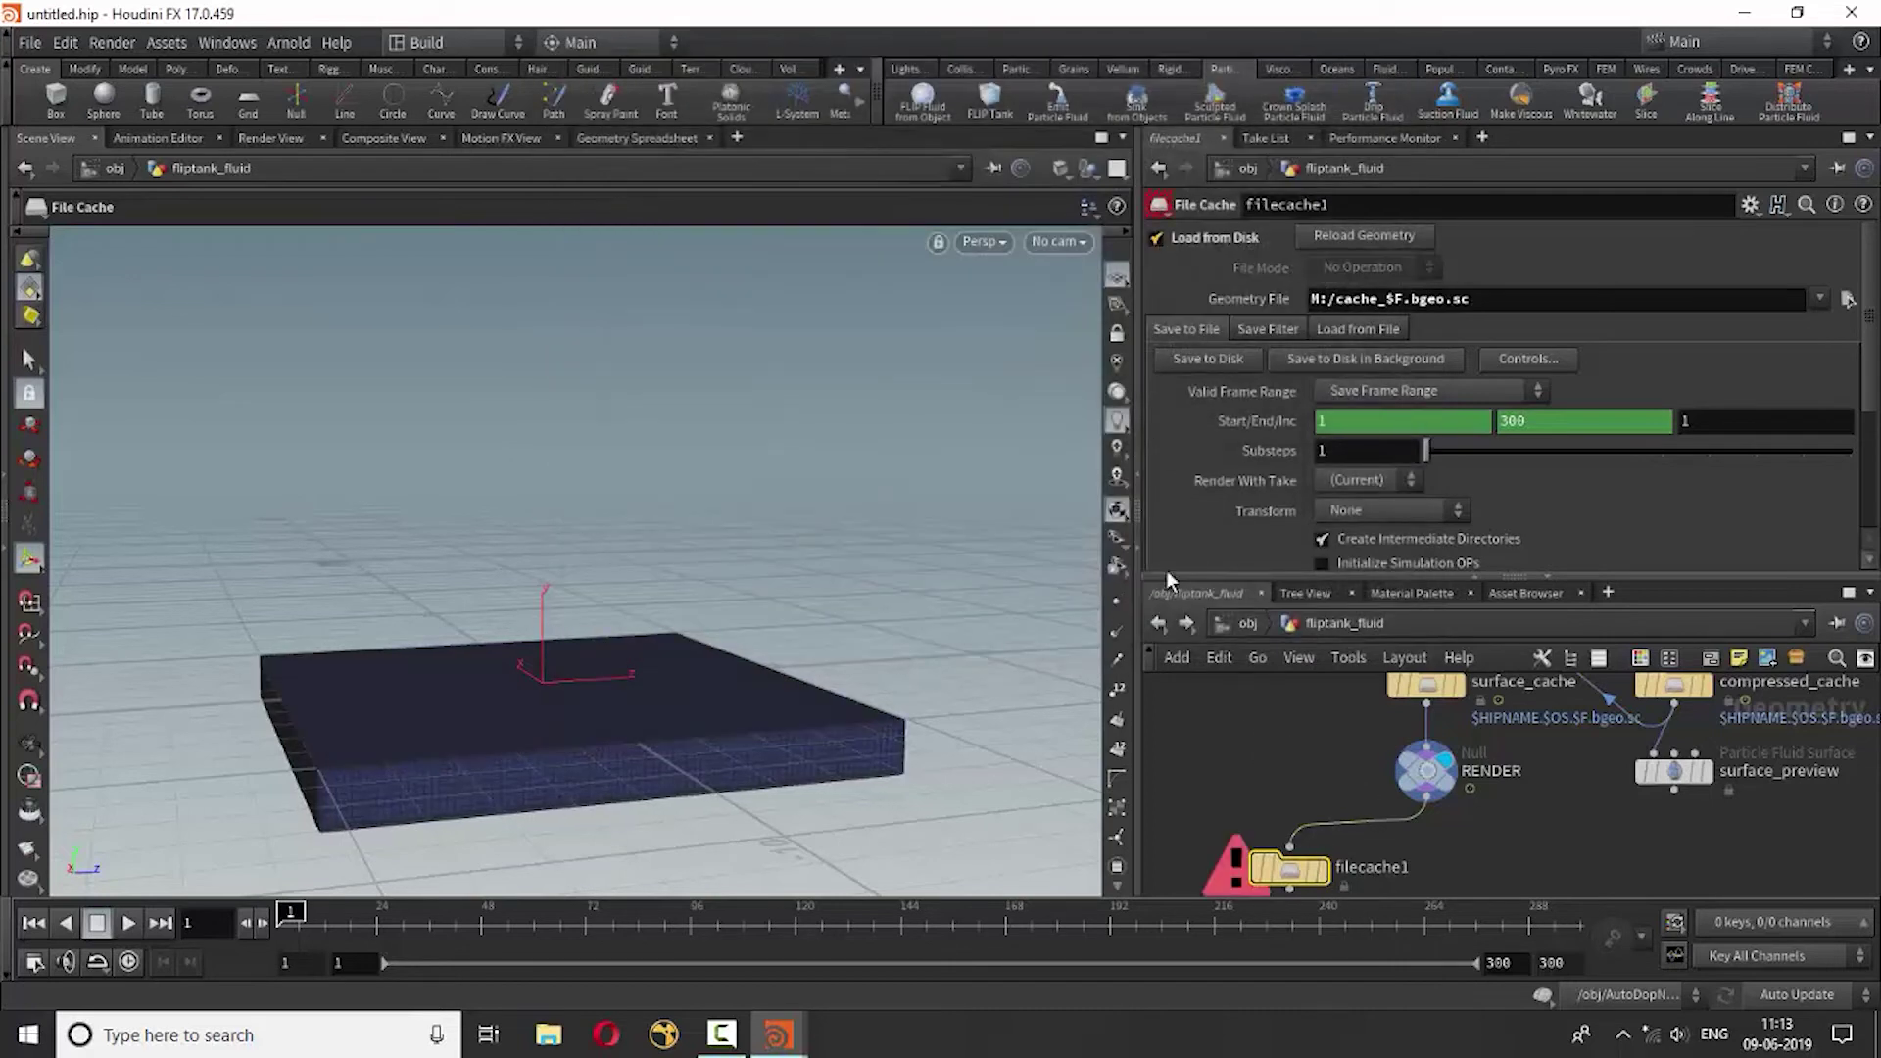
left_click(1330, 826)
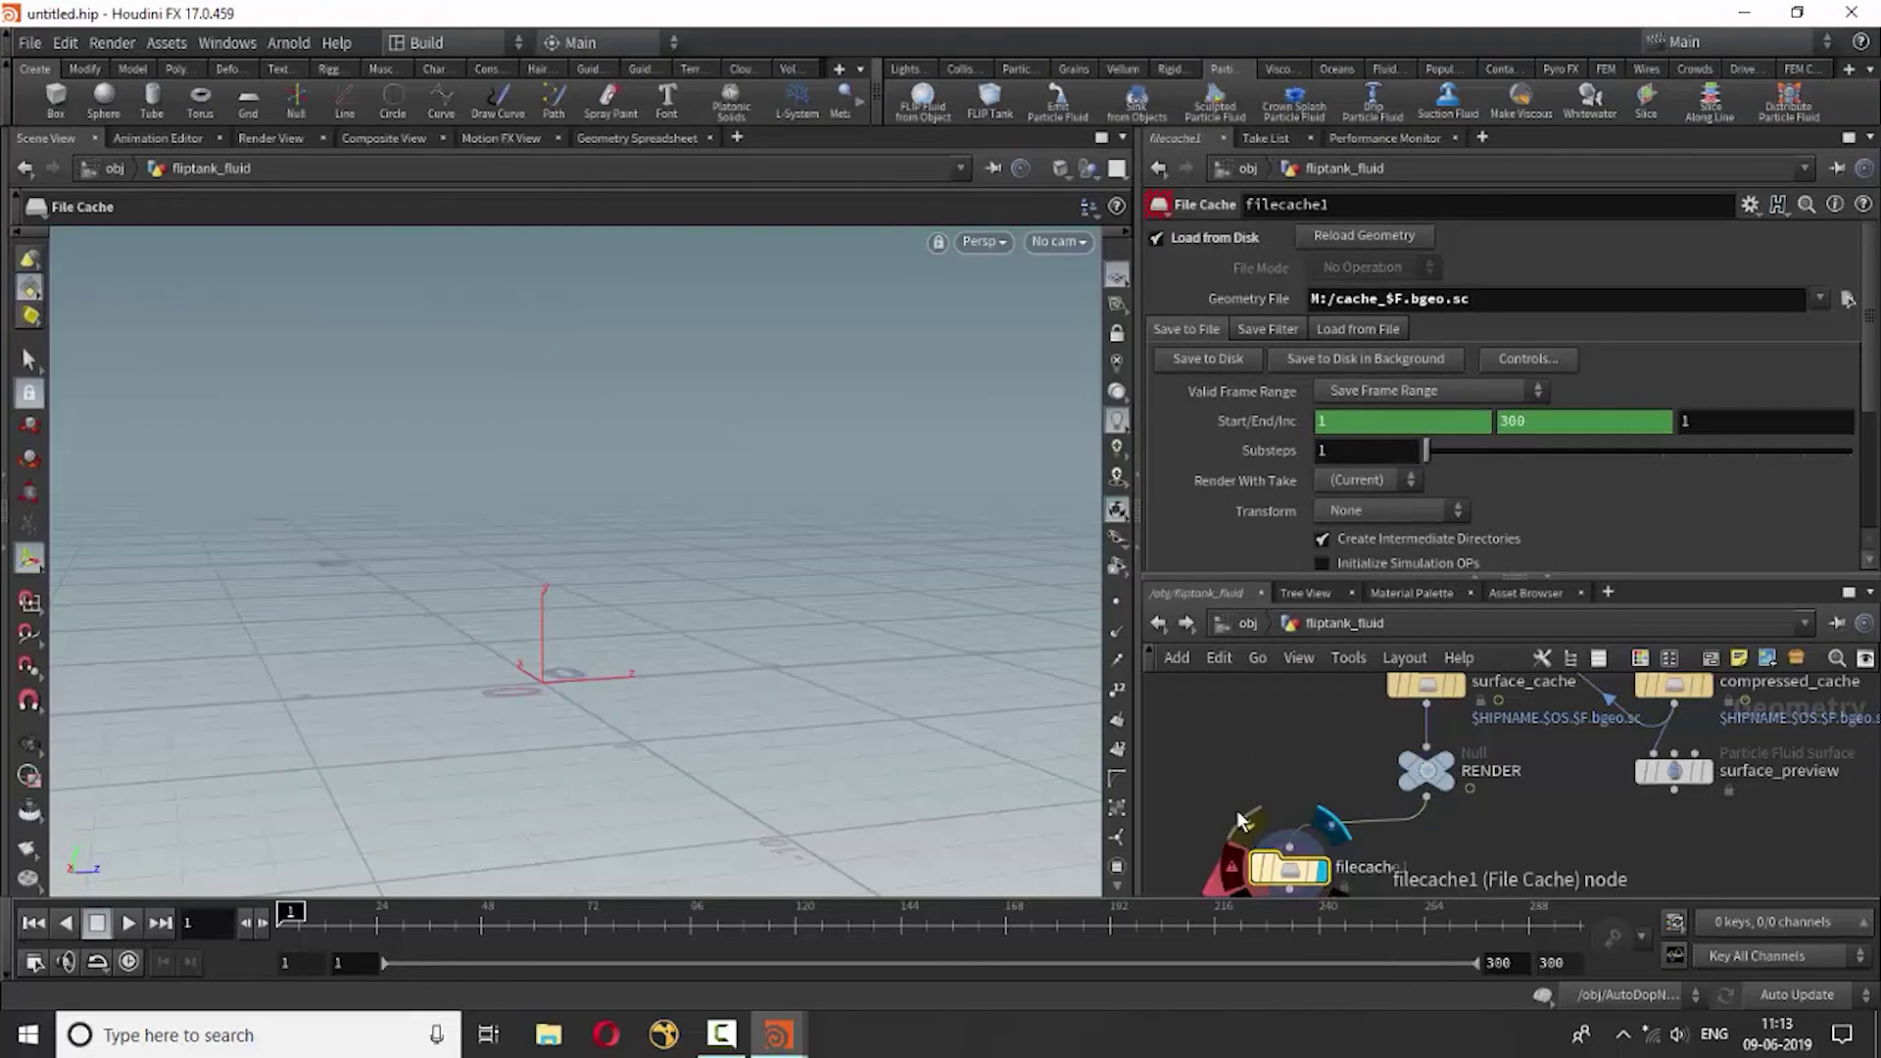
left_click(1409, 392)
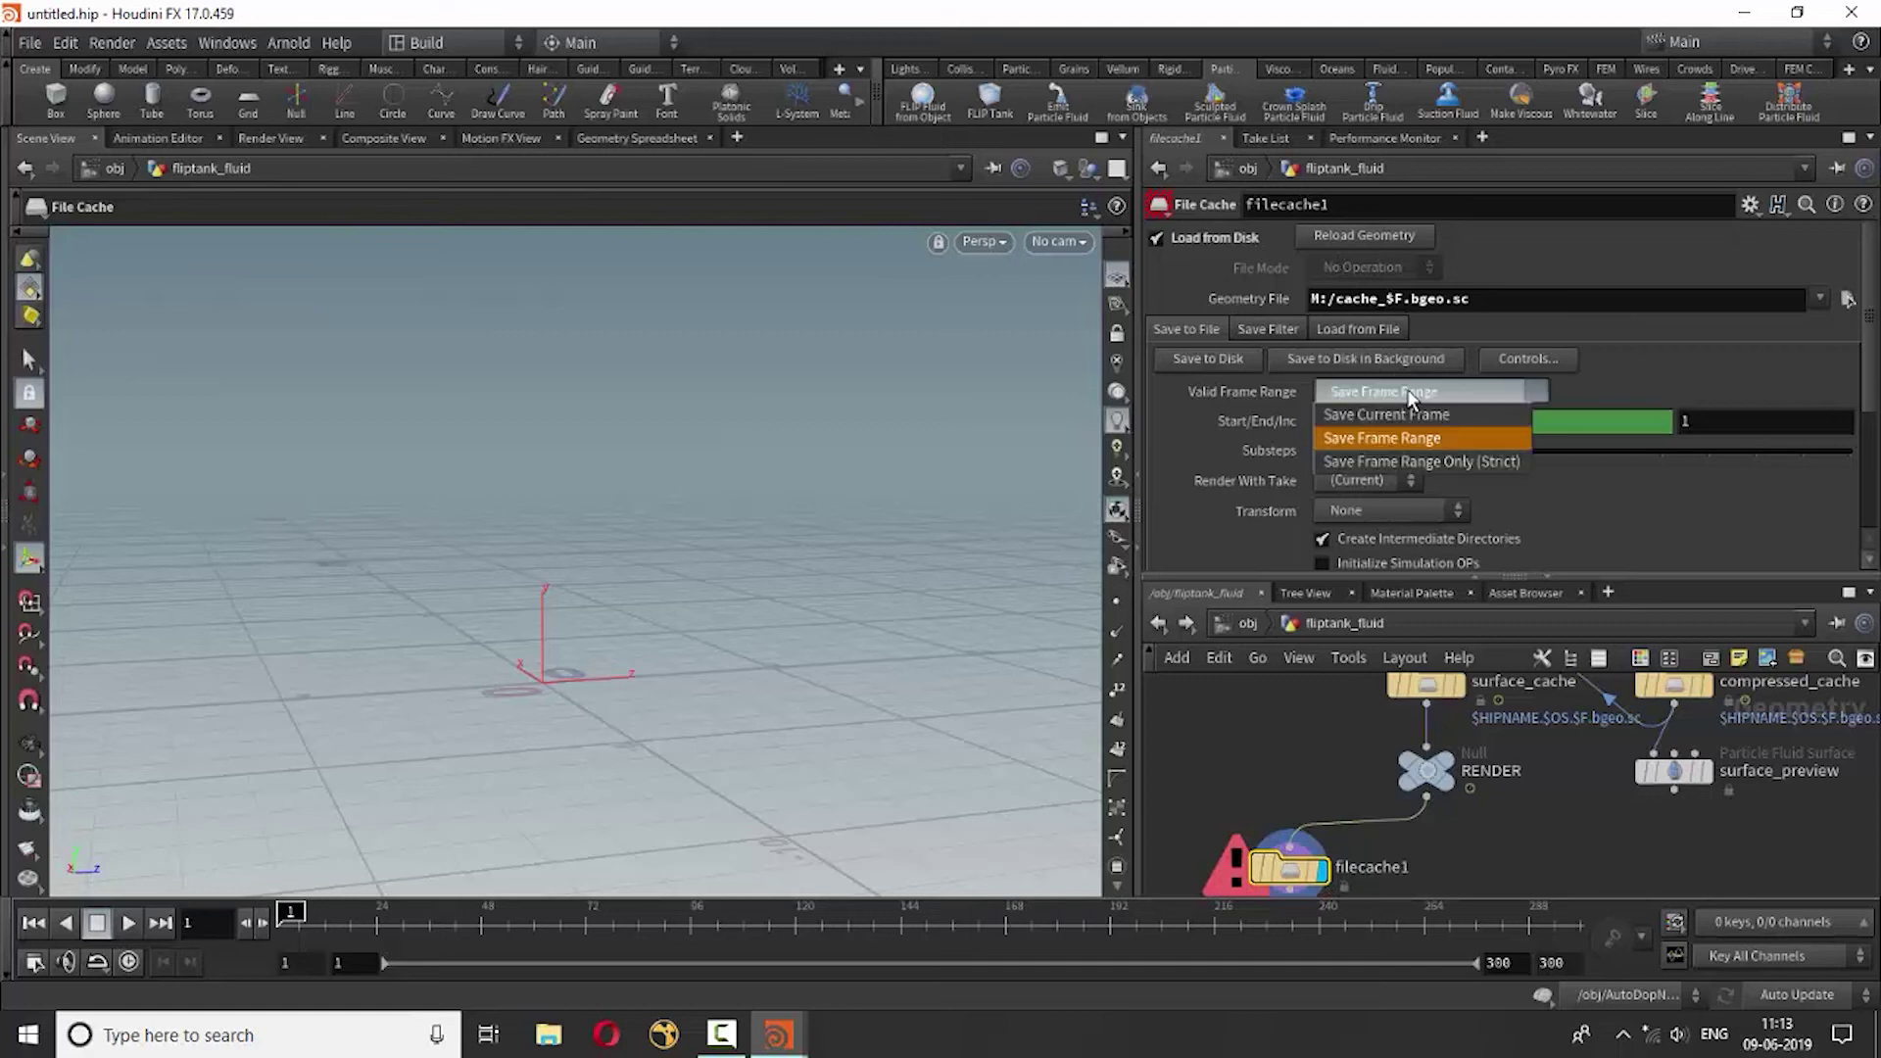
left_click(1395, 439)
Set the scene end frame to 500 and start saving the fluid cache to disk.
left_click(1551, 964)
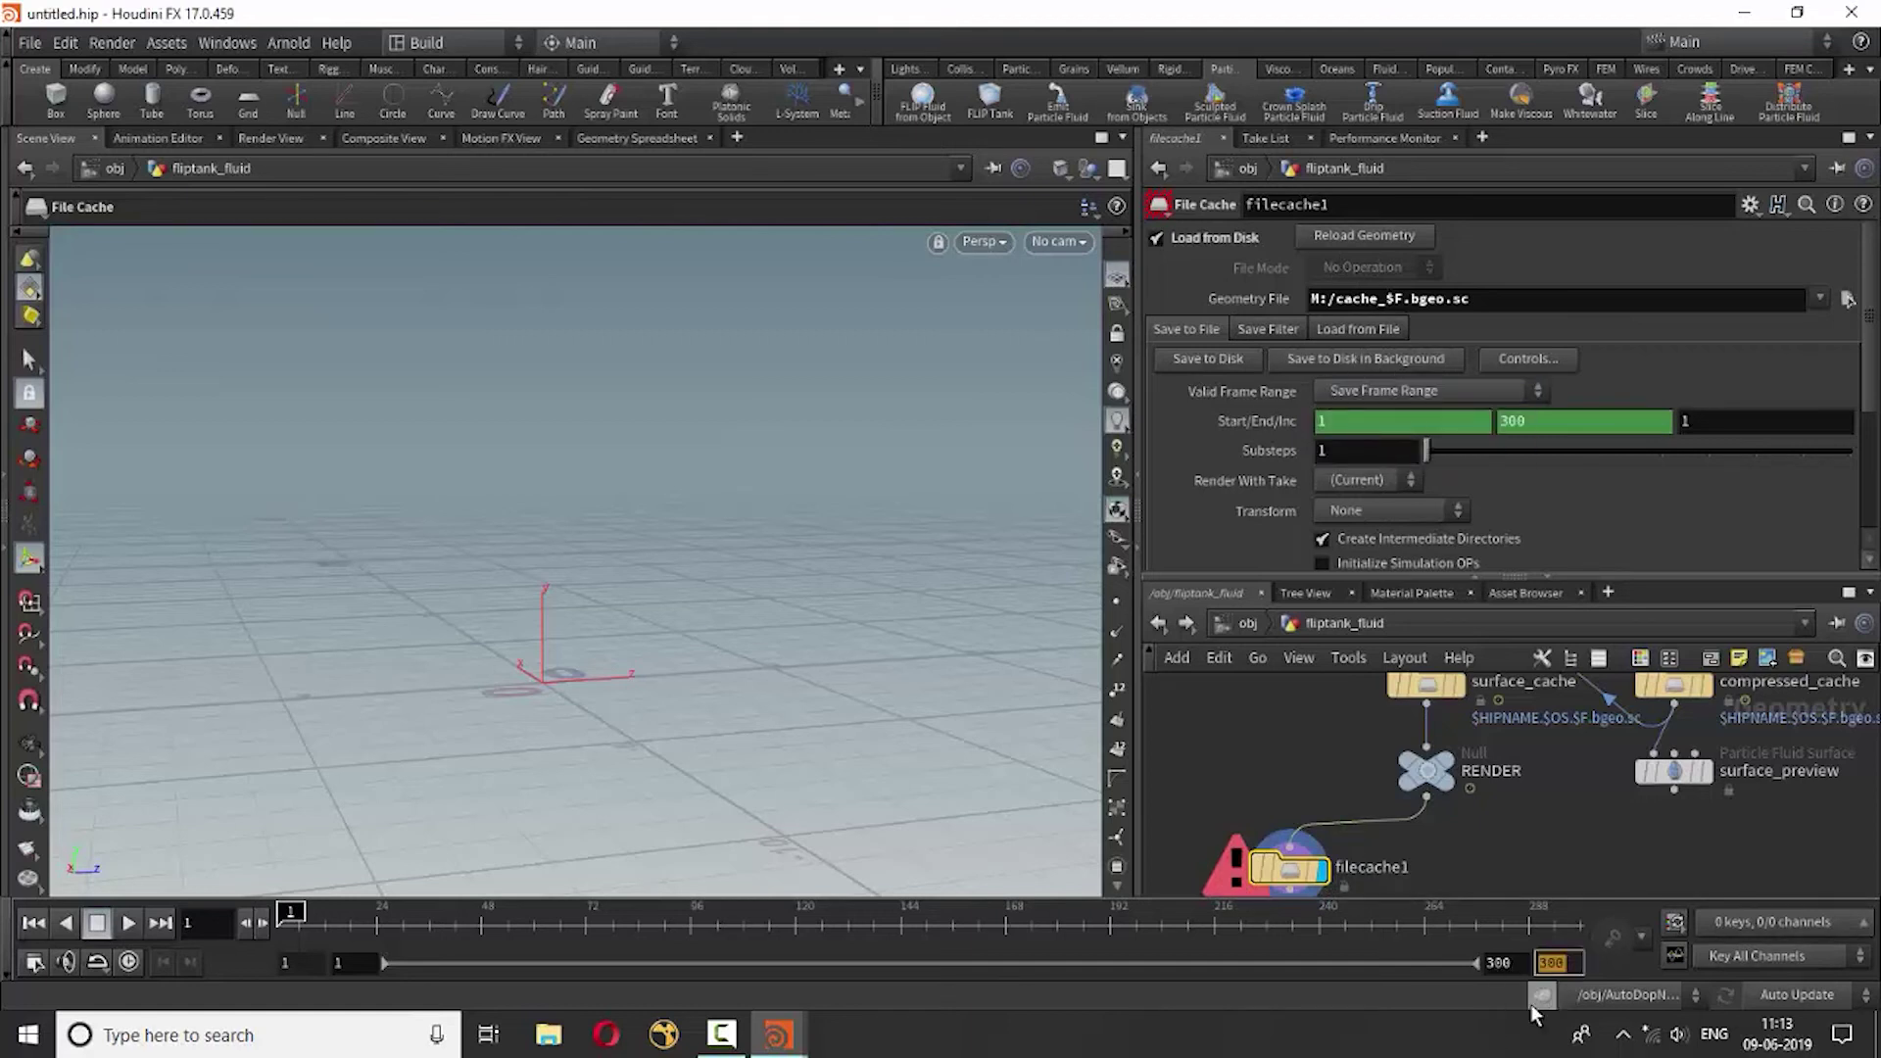
type("50")
key("Return")
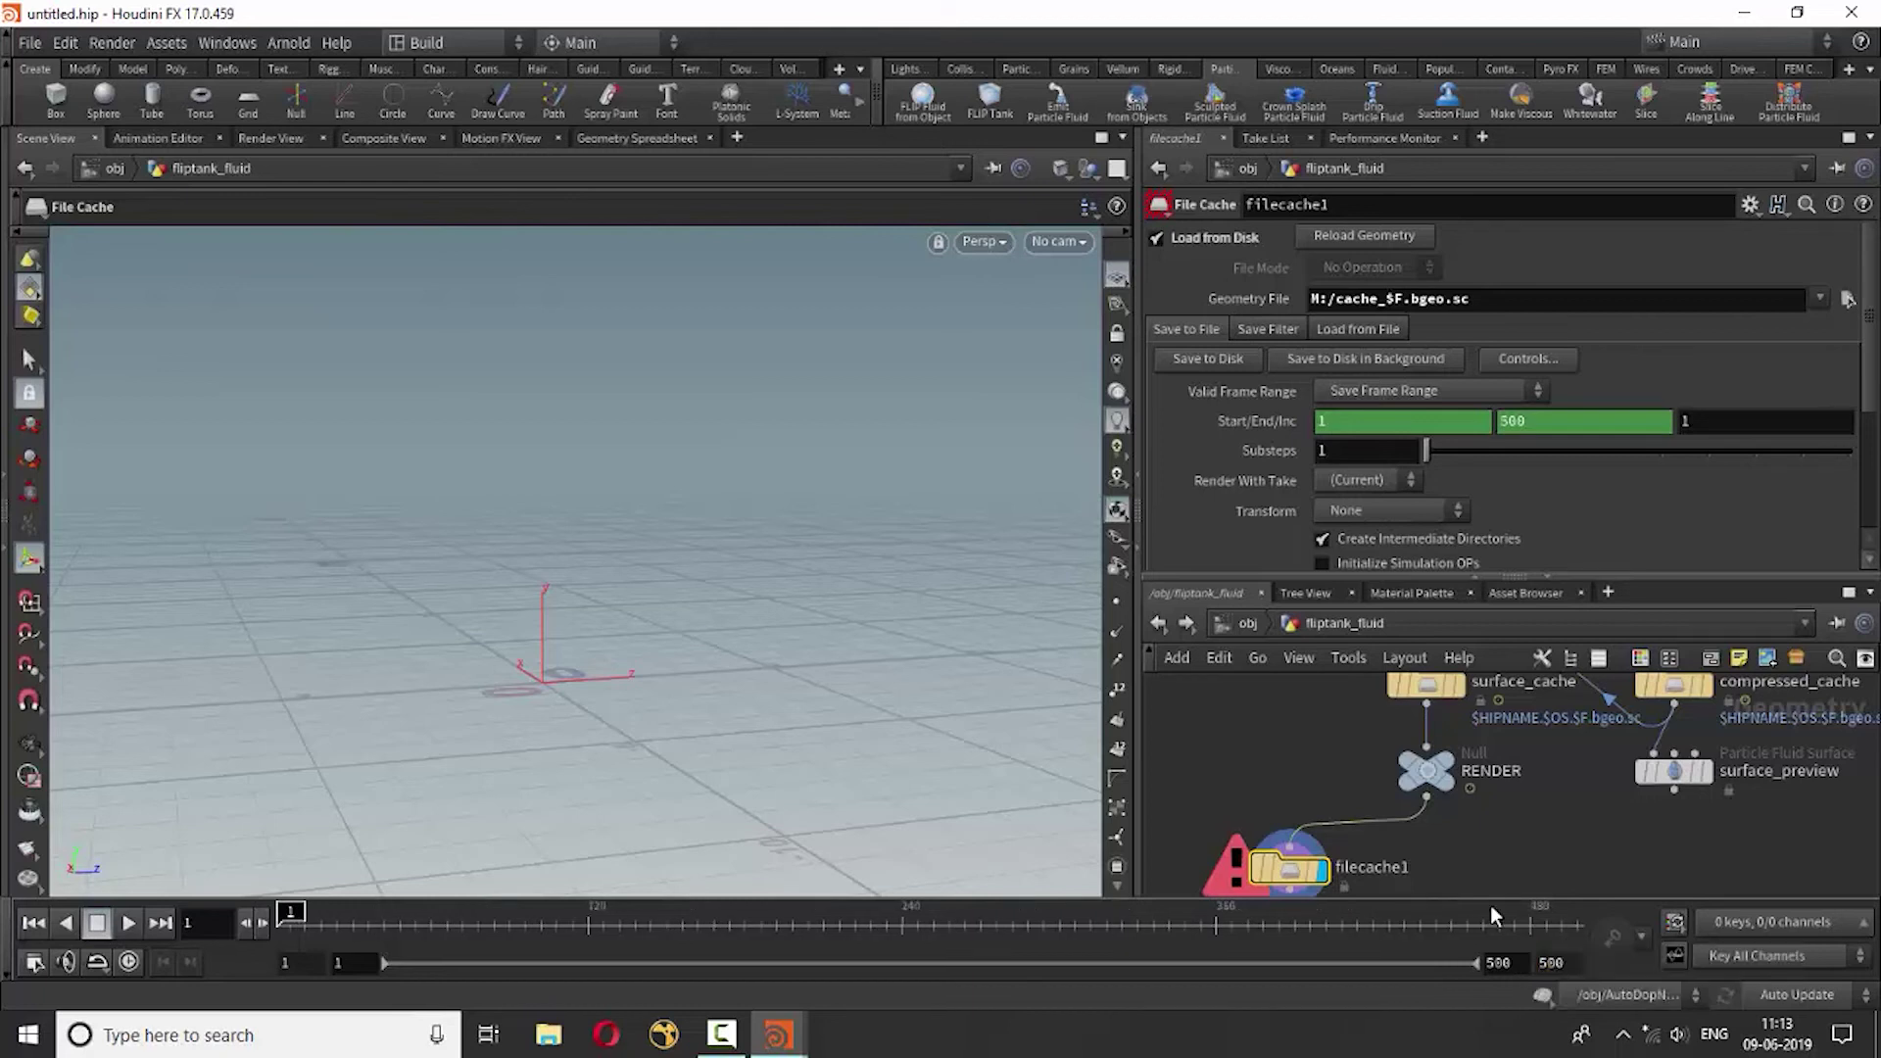
left_click(1219, 357)
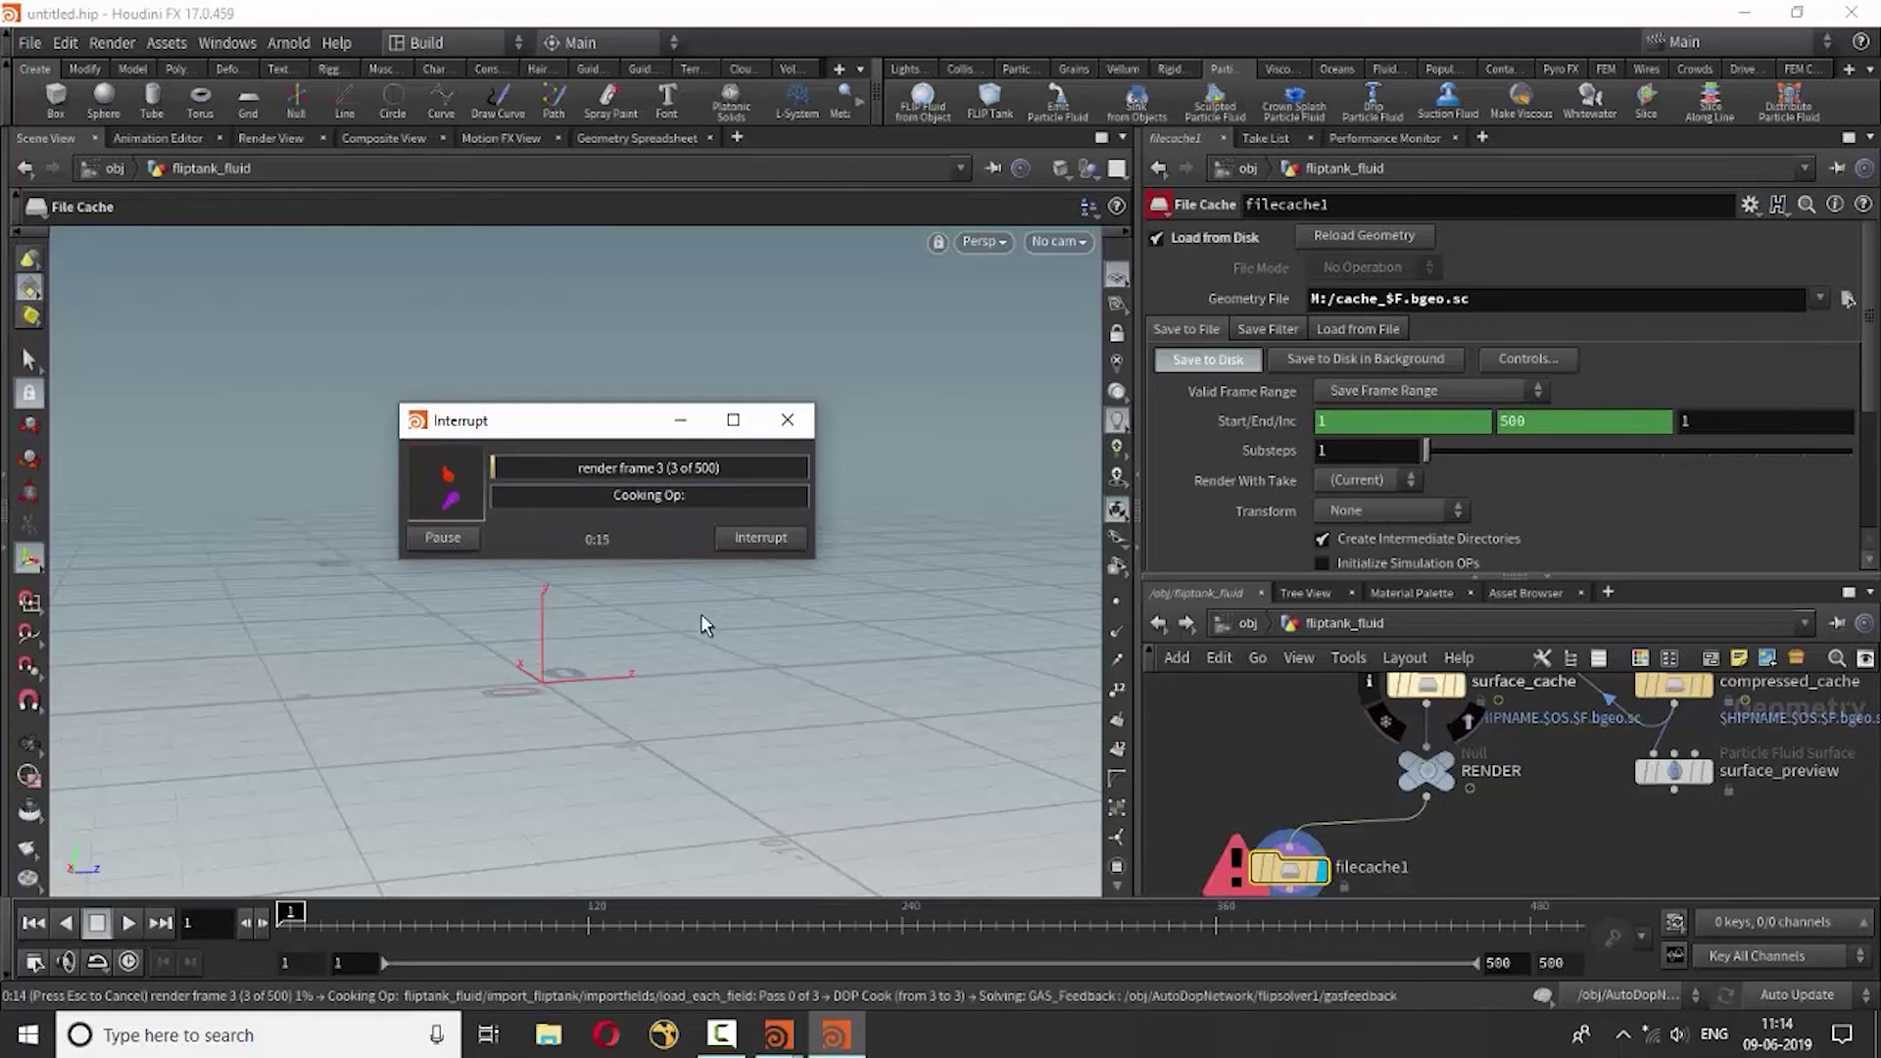
Interrupt the cache write, dismiss the callback error, and select the RENDER and filecache1 nodes.
left_click(448, 539)
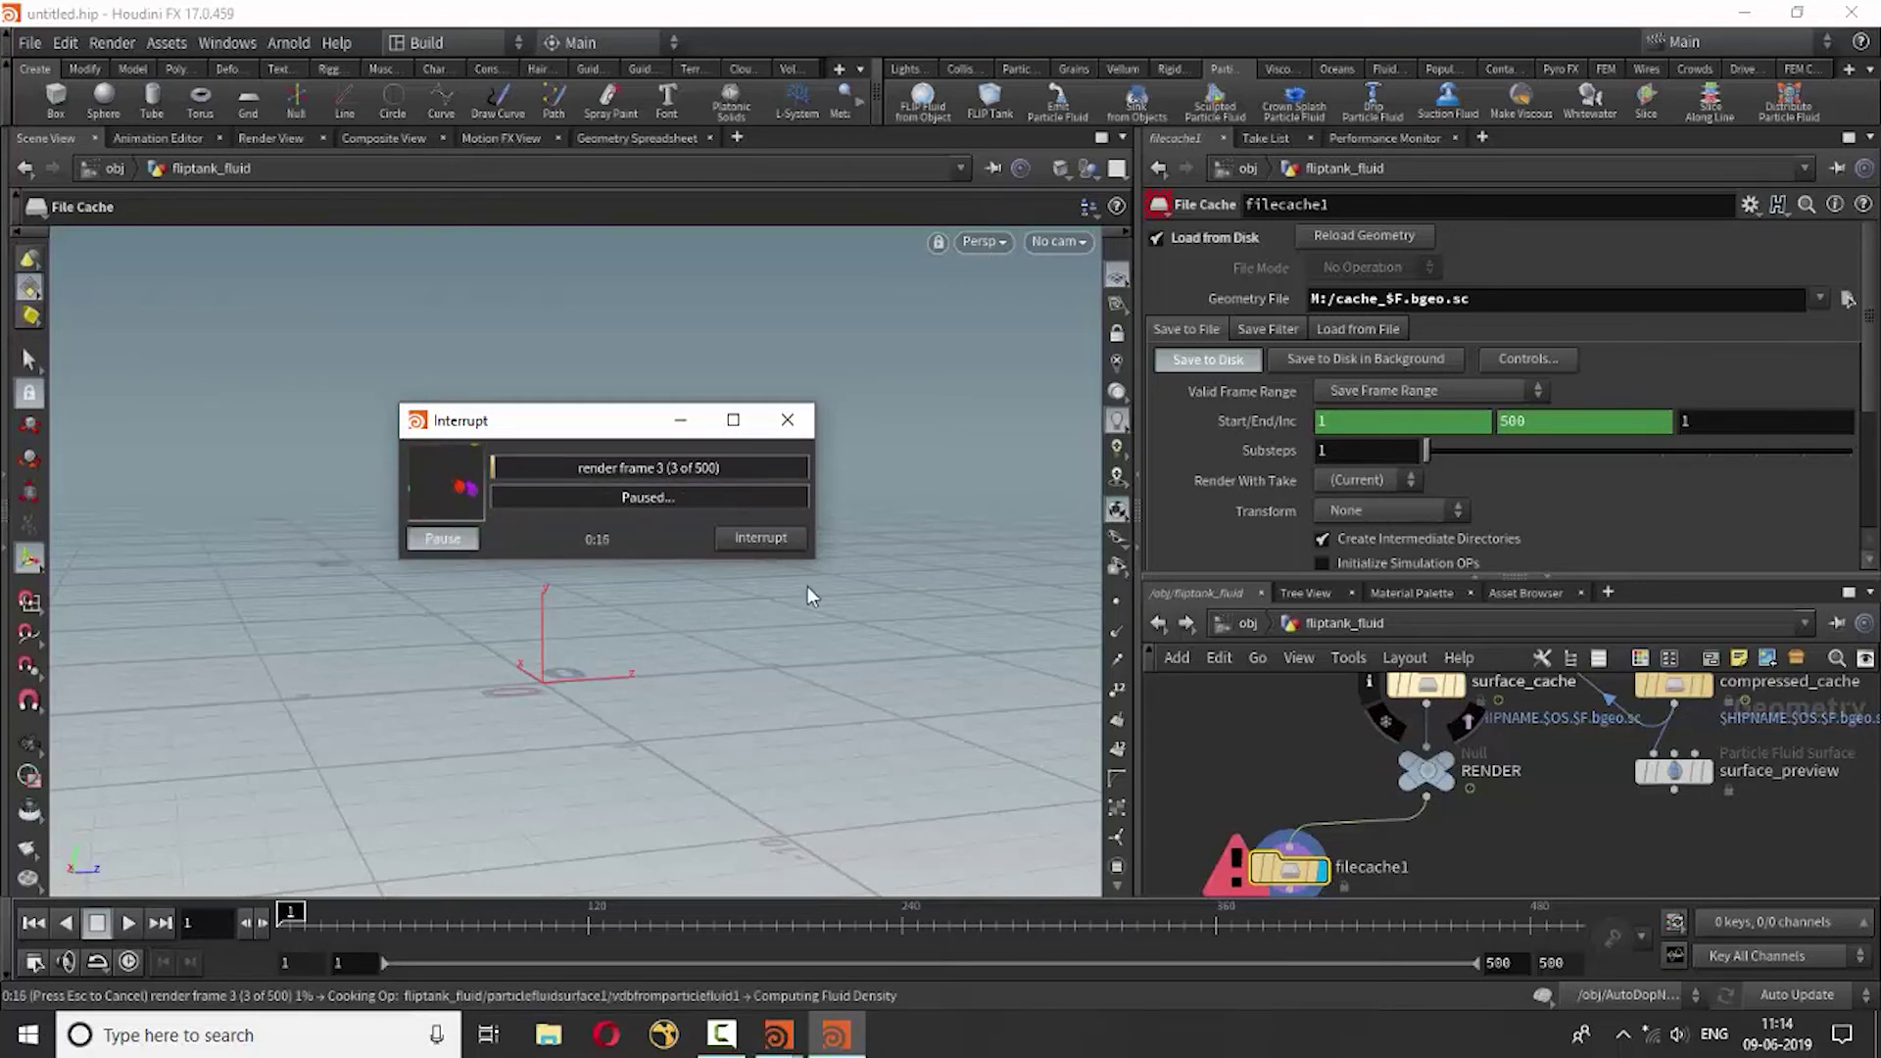
left_click(762, 538)
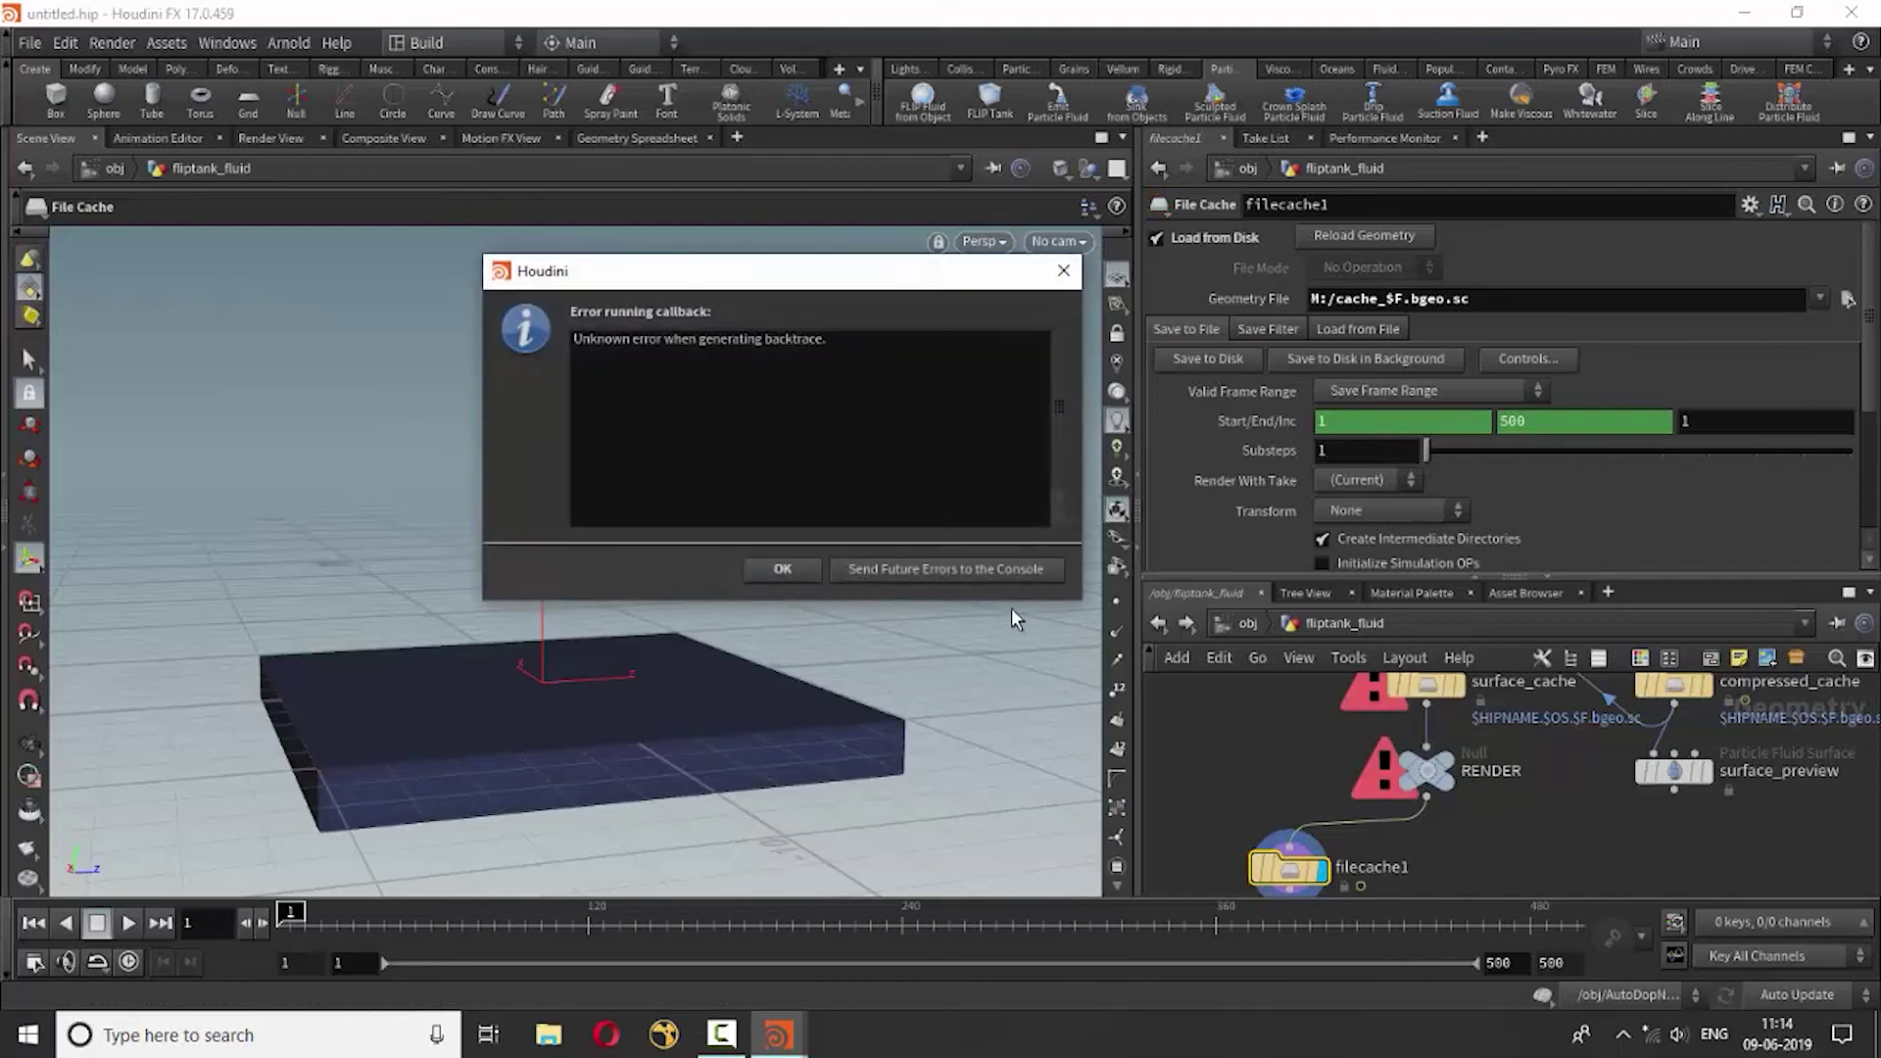
left_click(1063, 271)
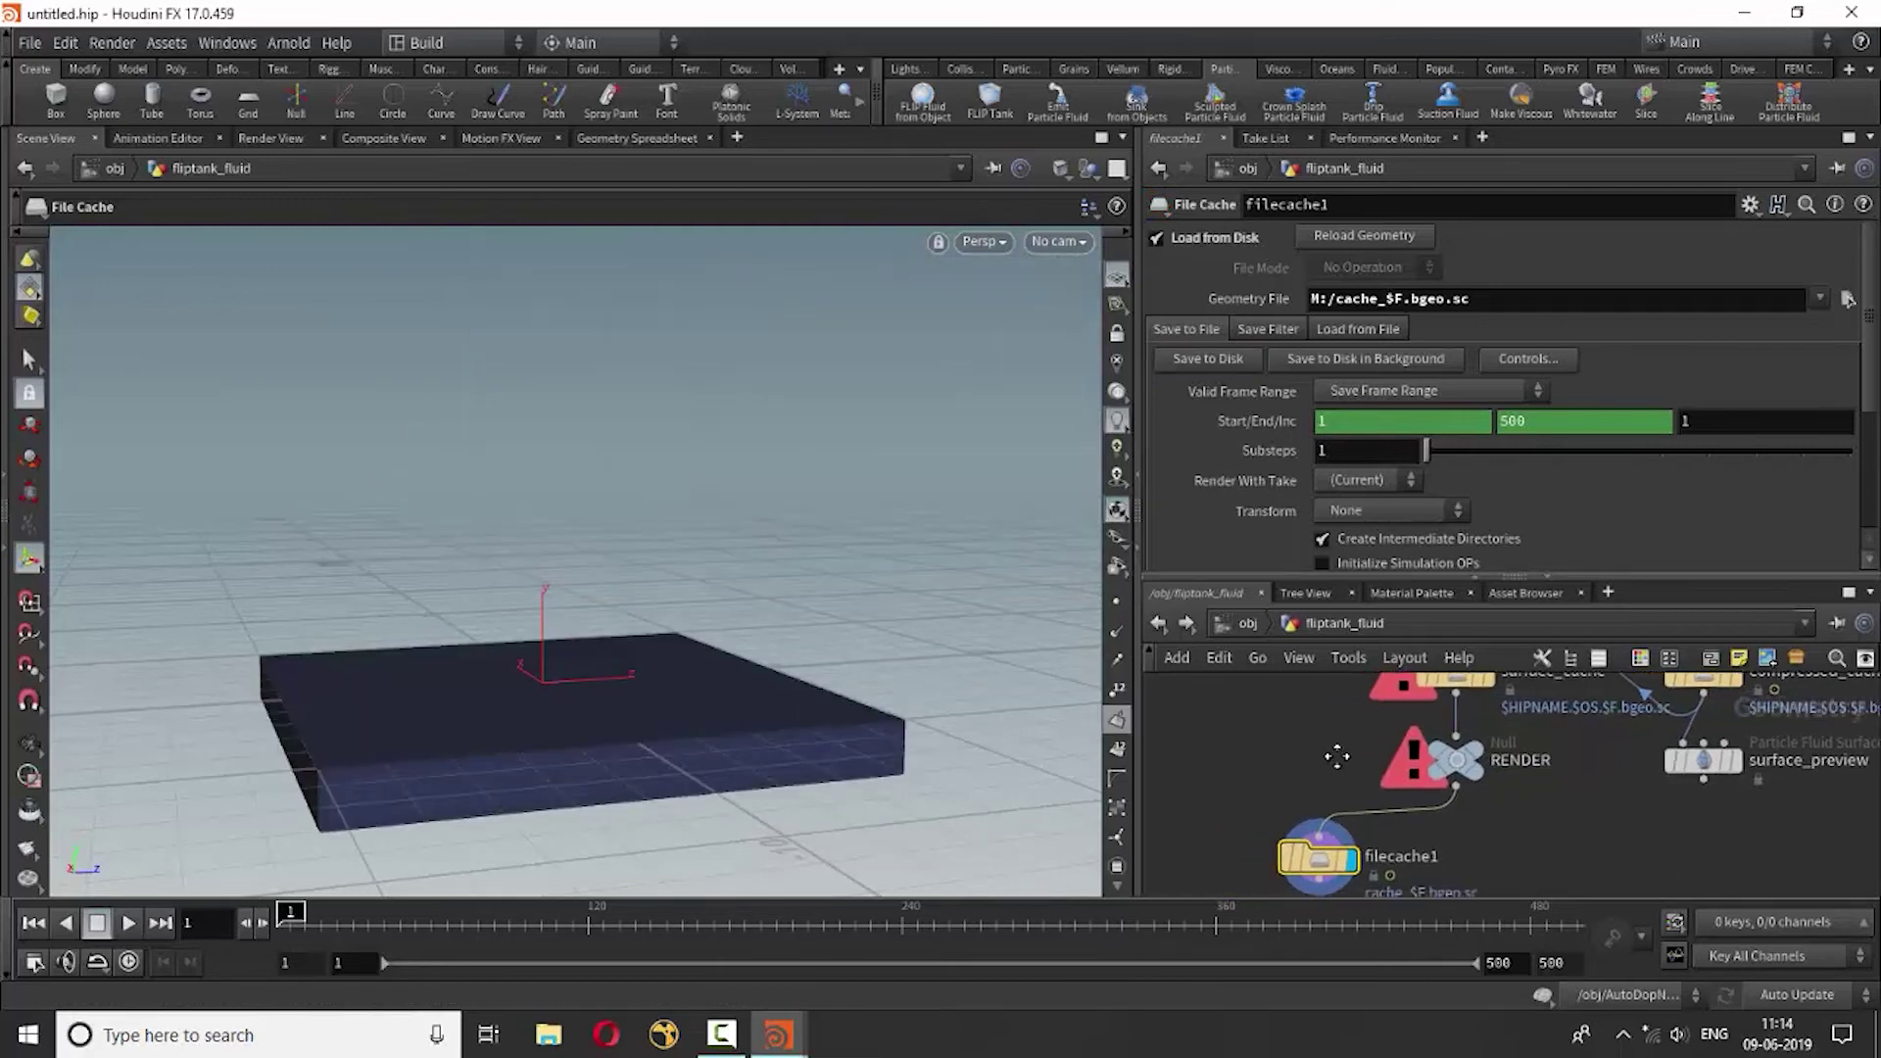
left_click_drag(1264, 882, 1581, 733)
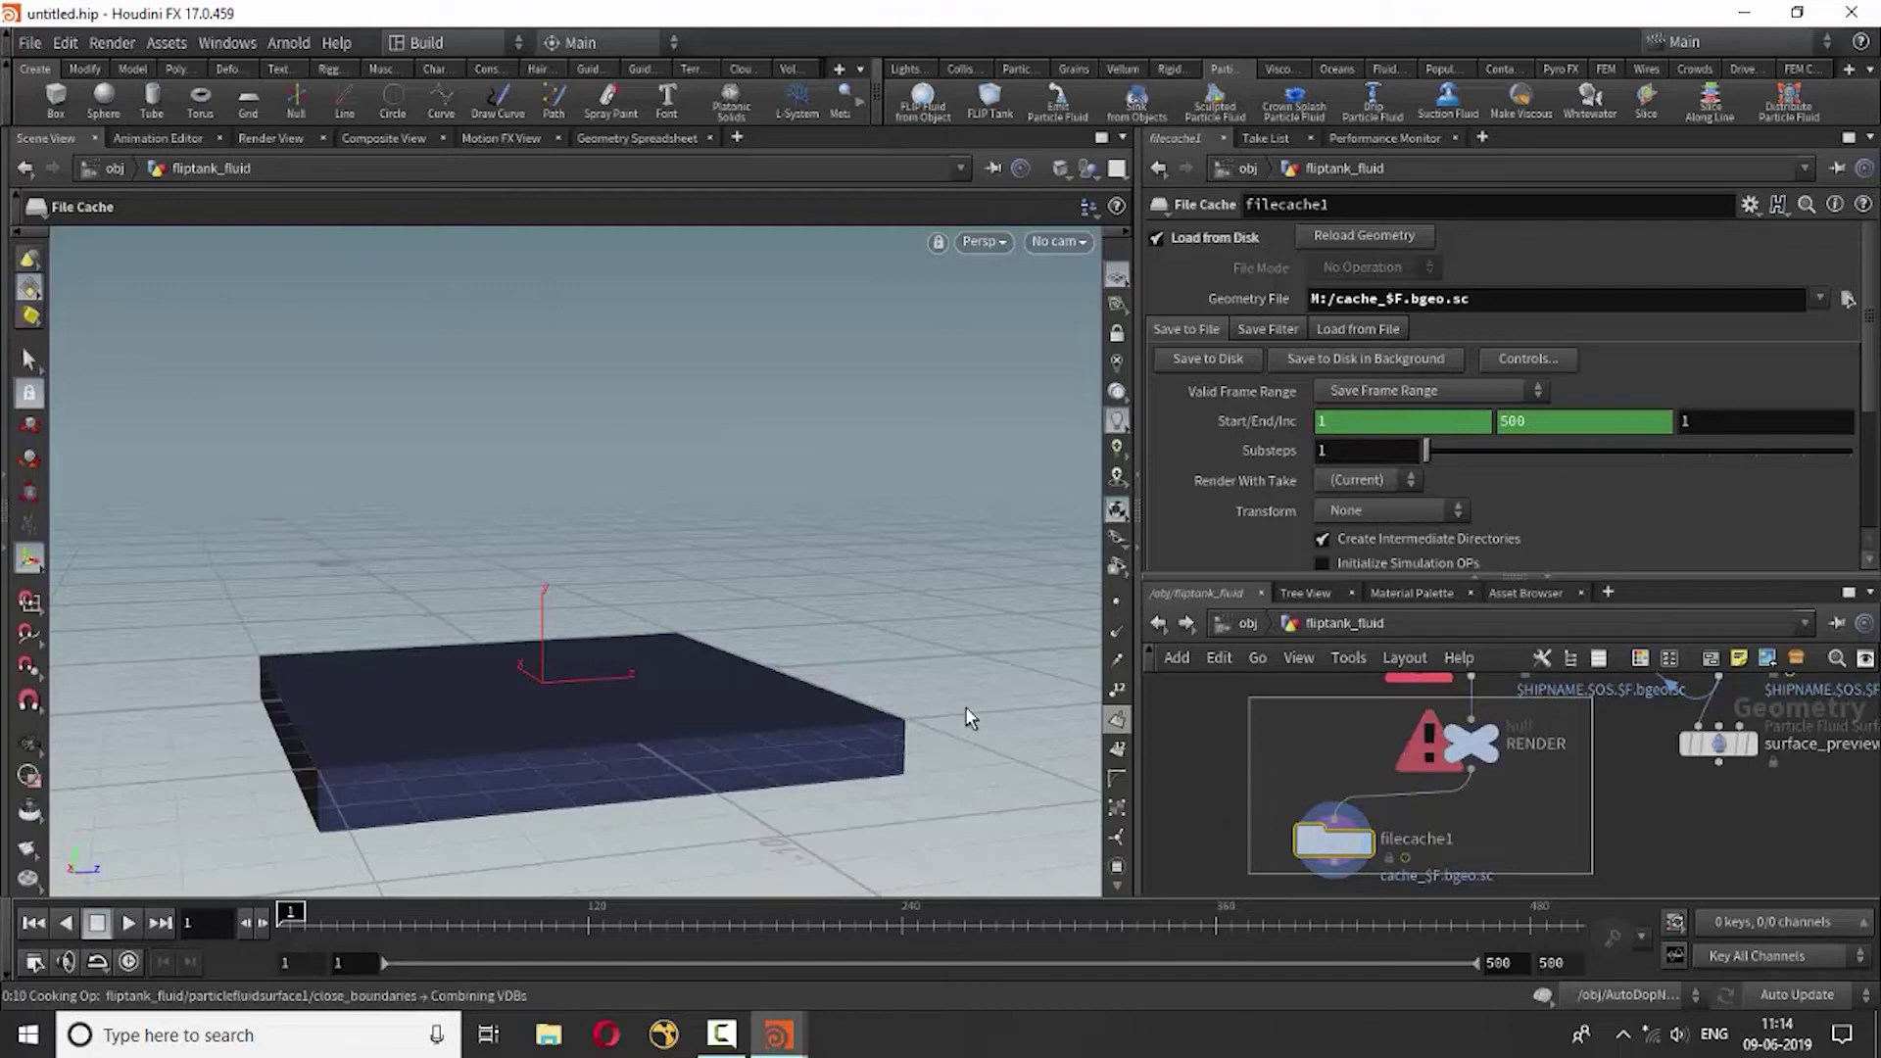
Remove filecache1, return to /obj, turn off simulation and hide fliptank_fluid.
key("Escape")
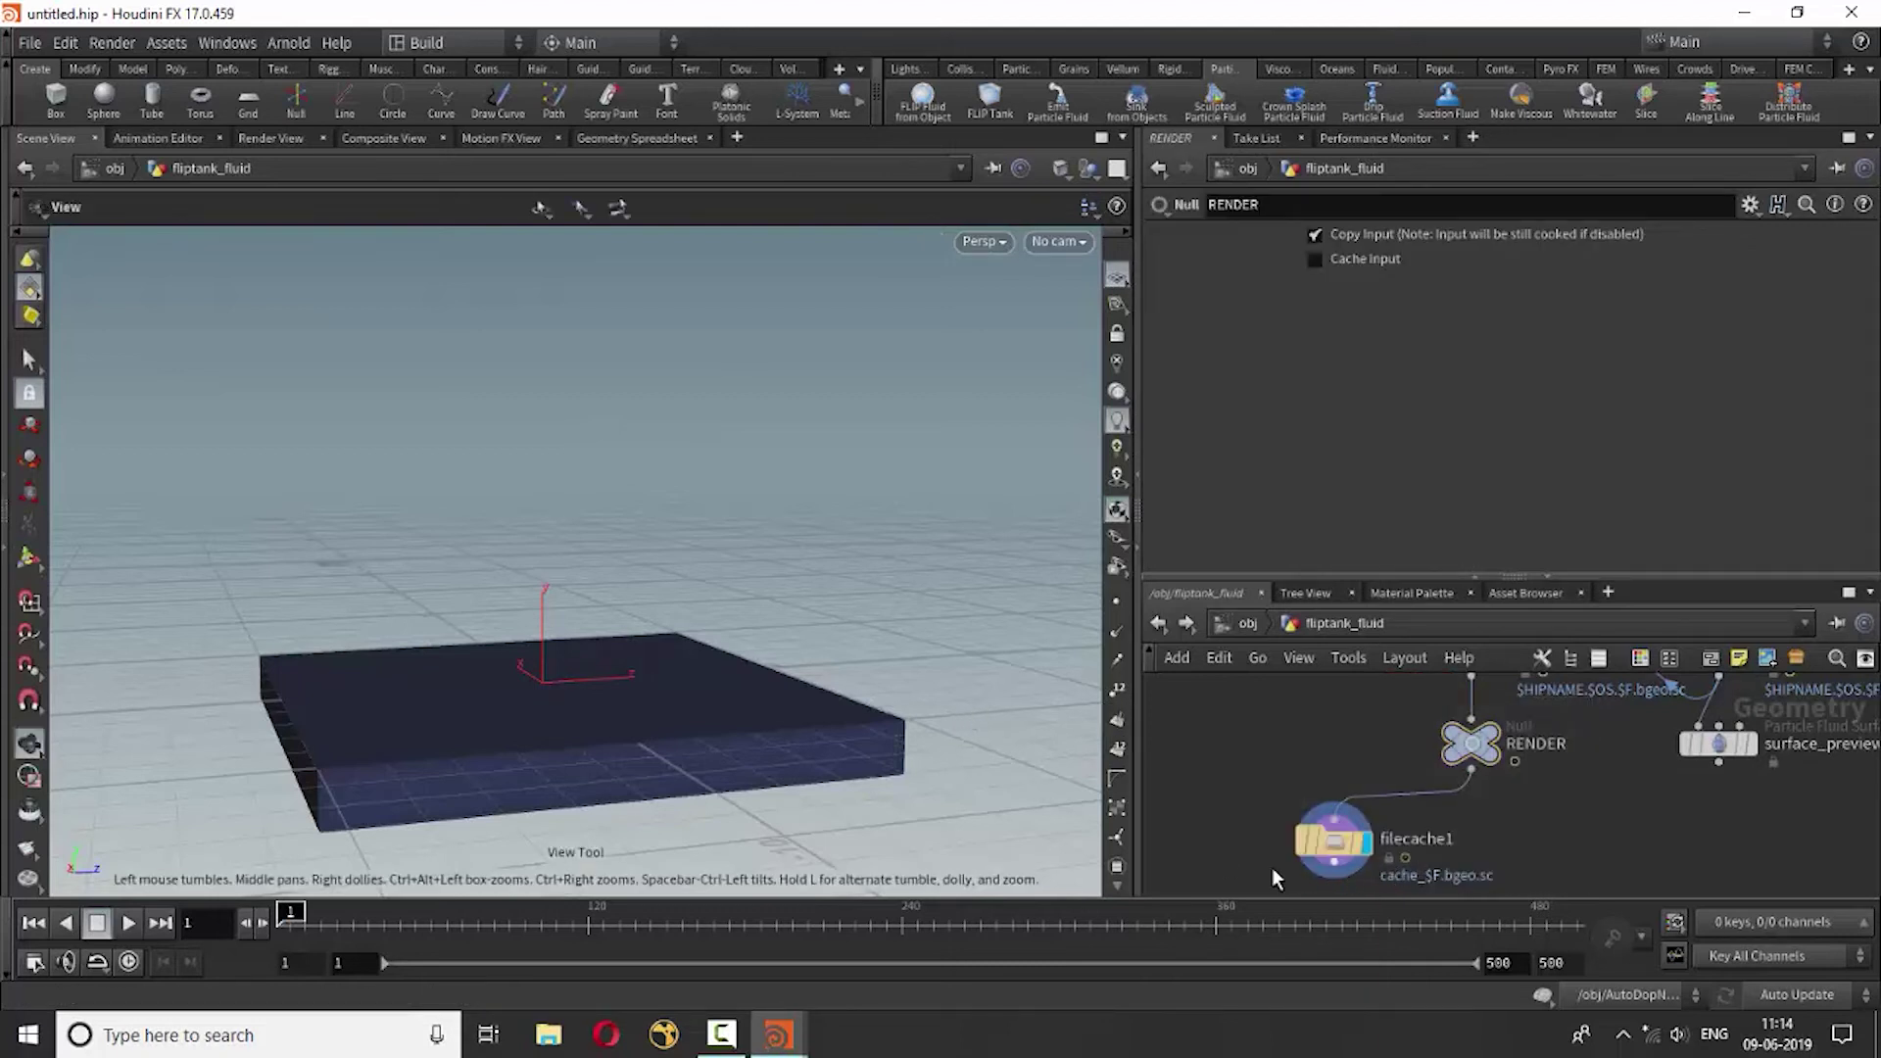
left_click(1339, 844)
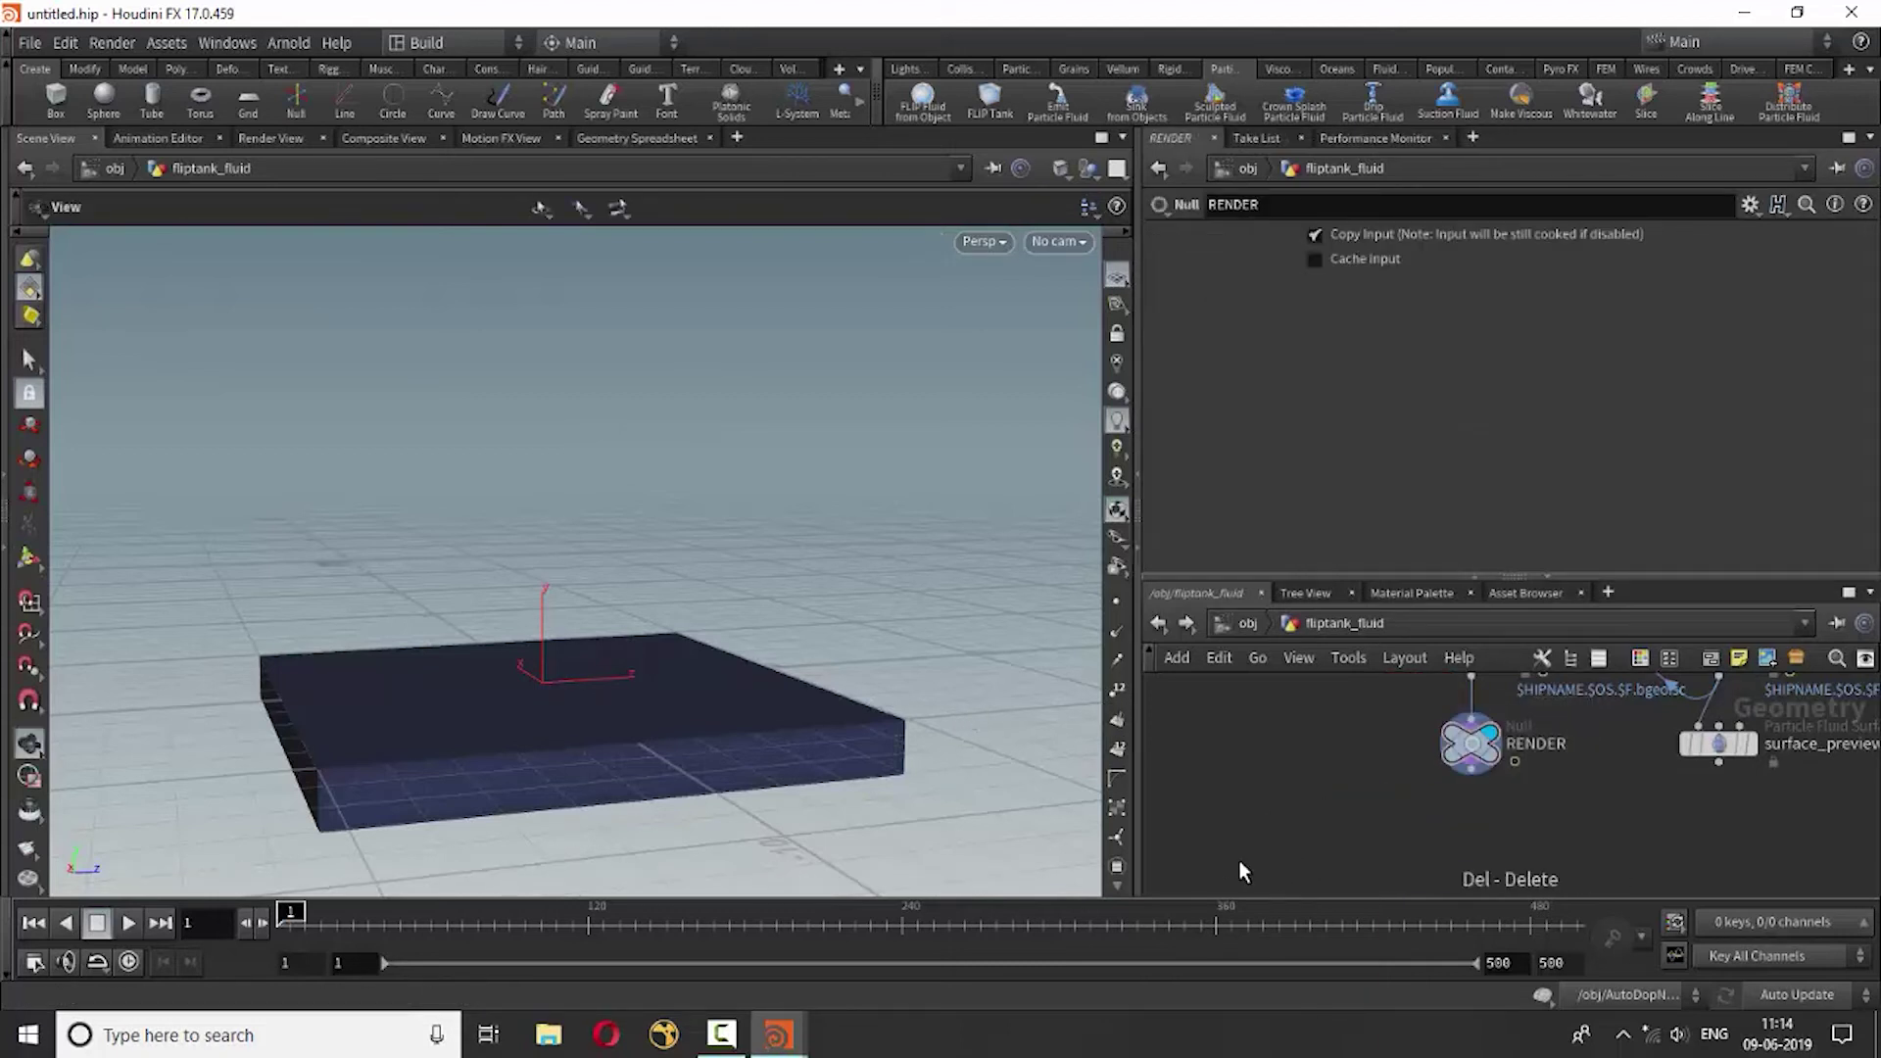
left_click(1156, 624)
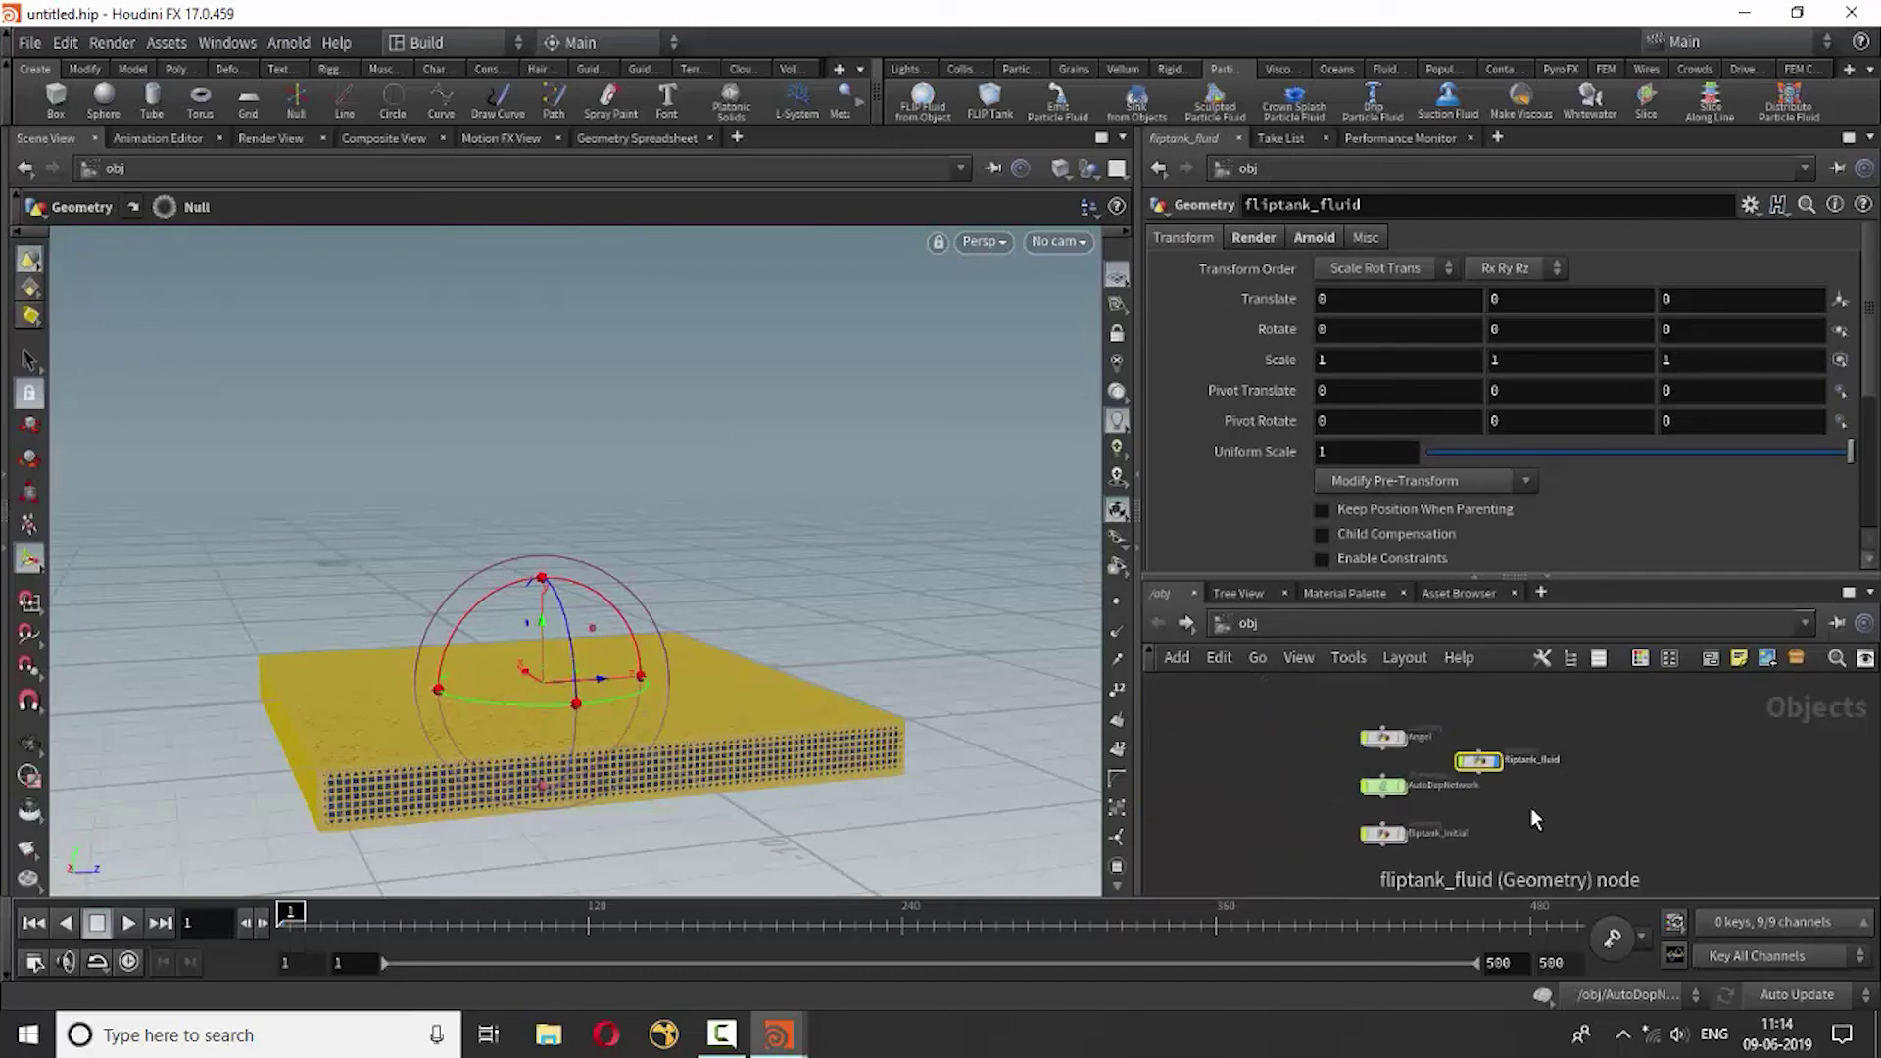
left_click(1544, 996)
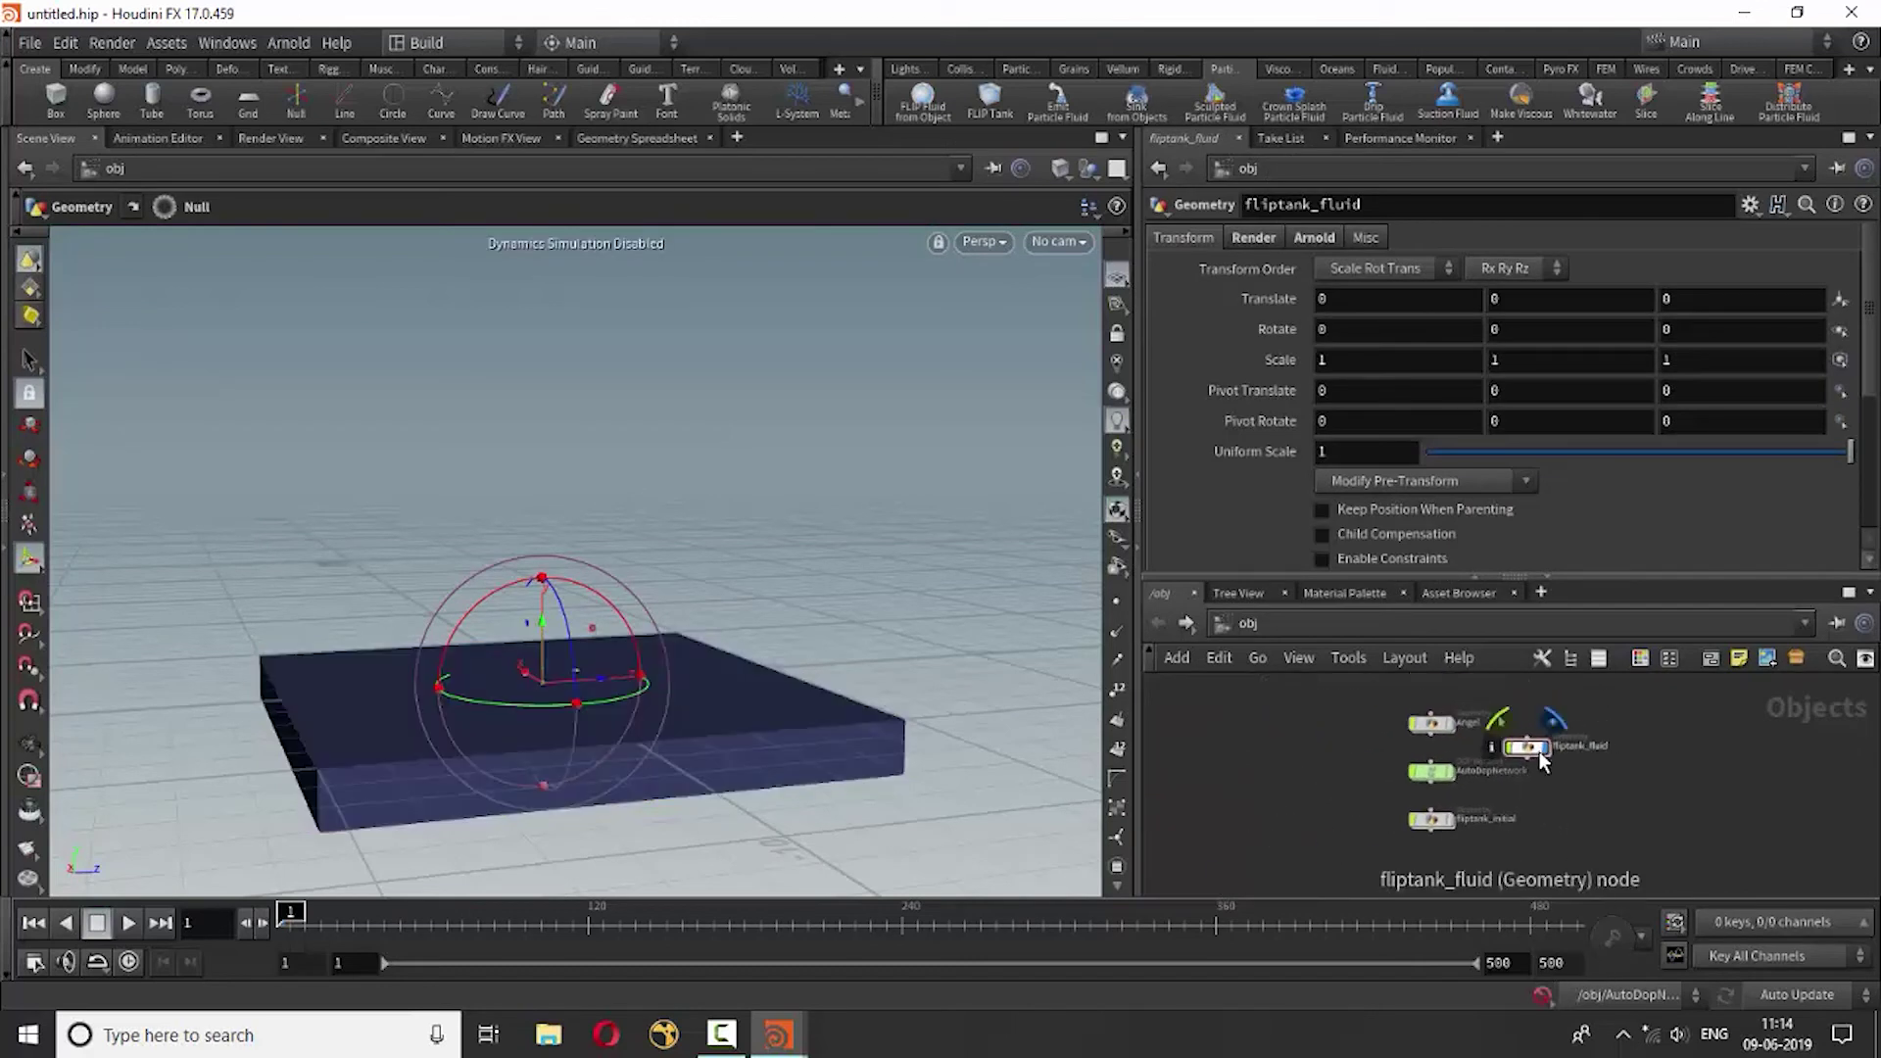
left_click(1548, 749)
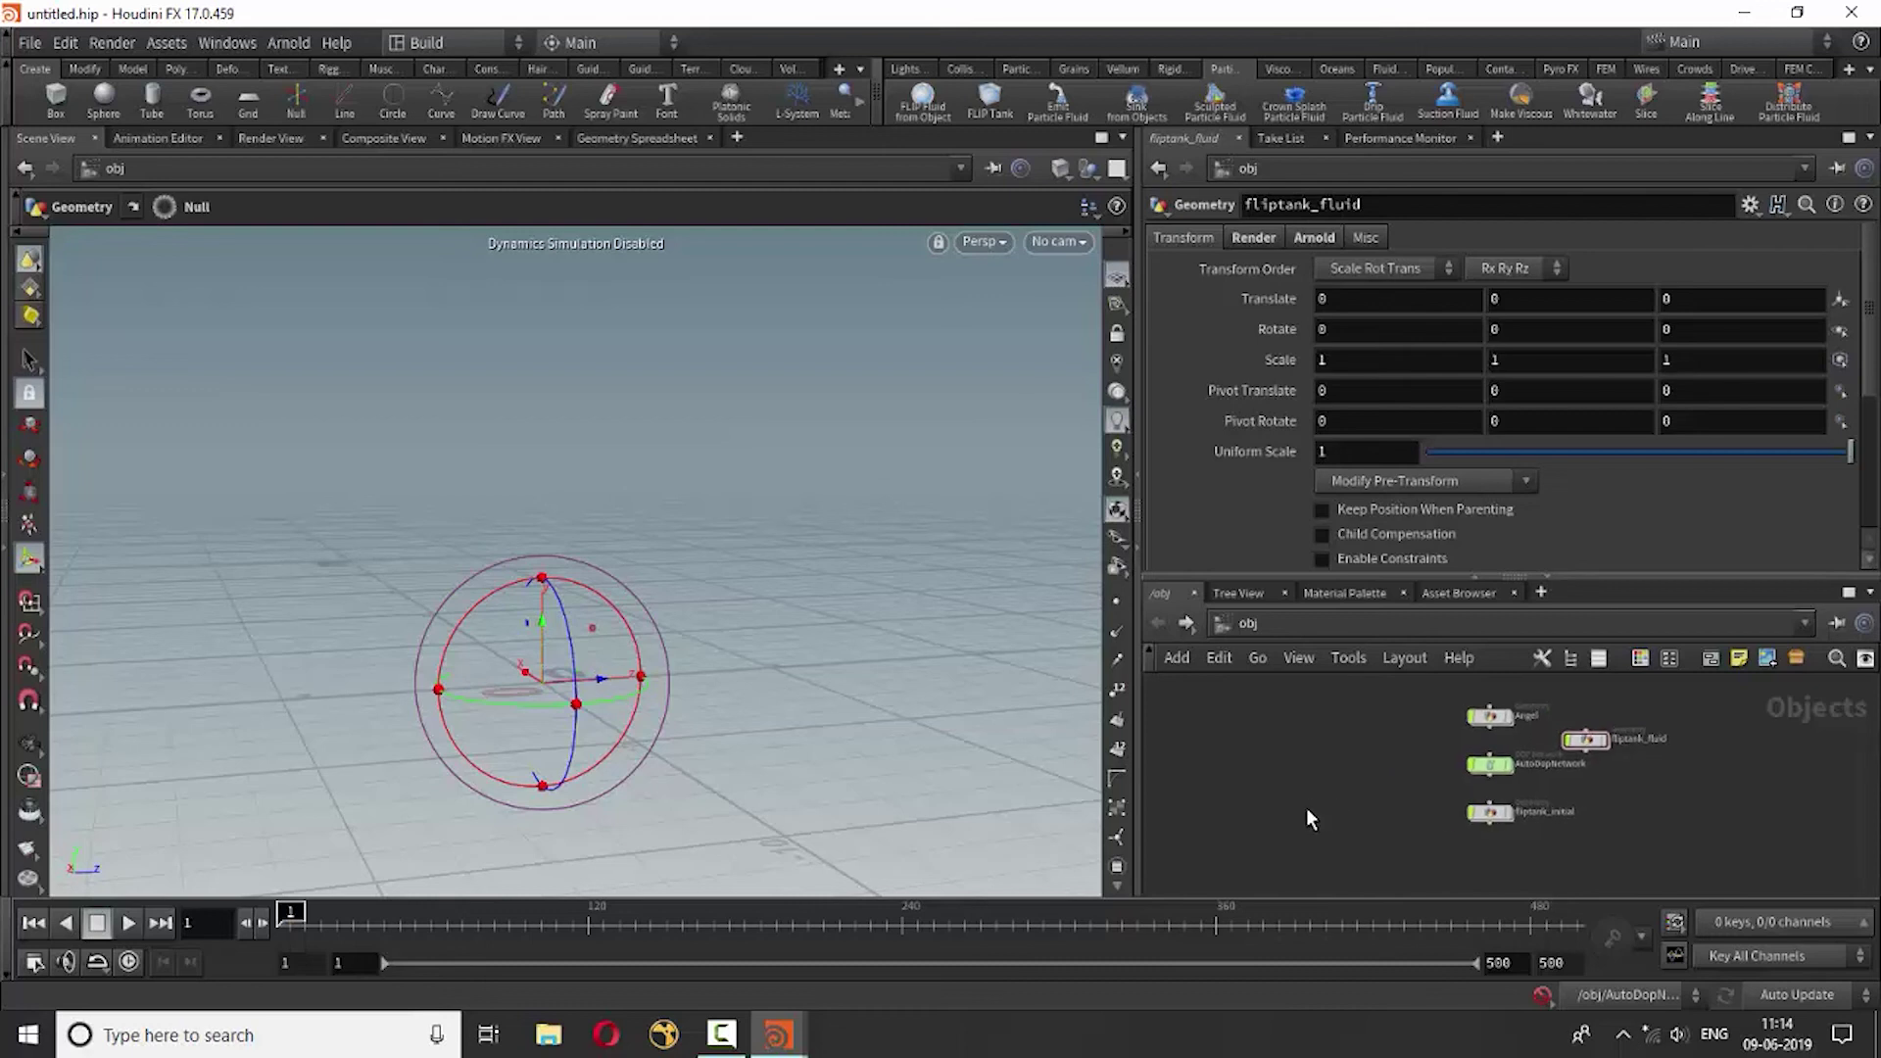
Create a Geometry object named Fluid_mesh and dive inside it.
key("Tab")
type("geo")
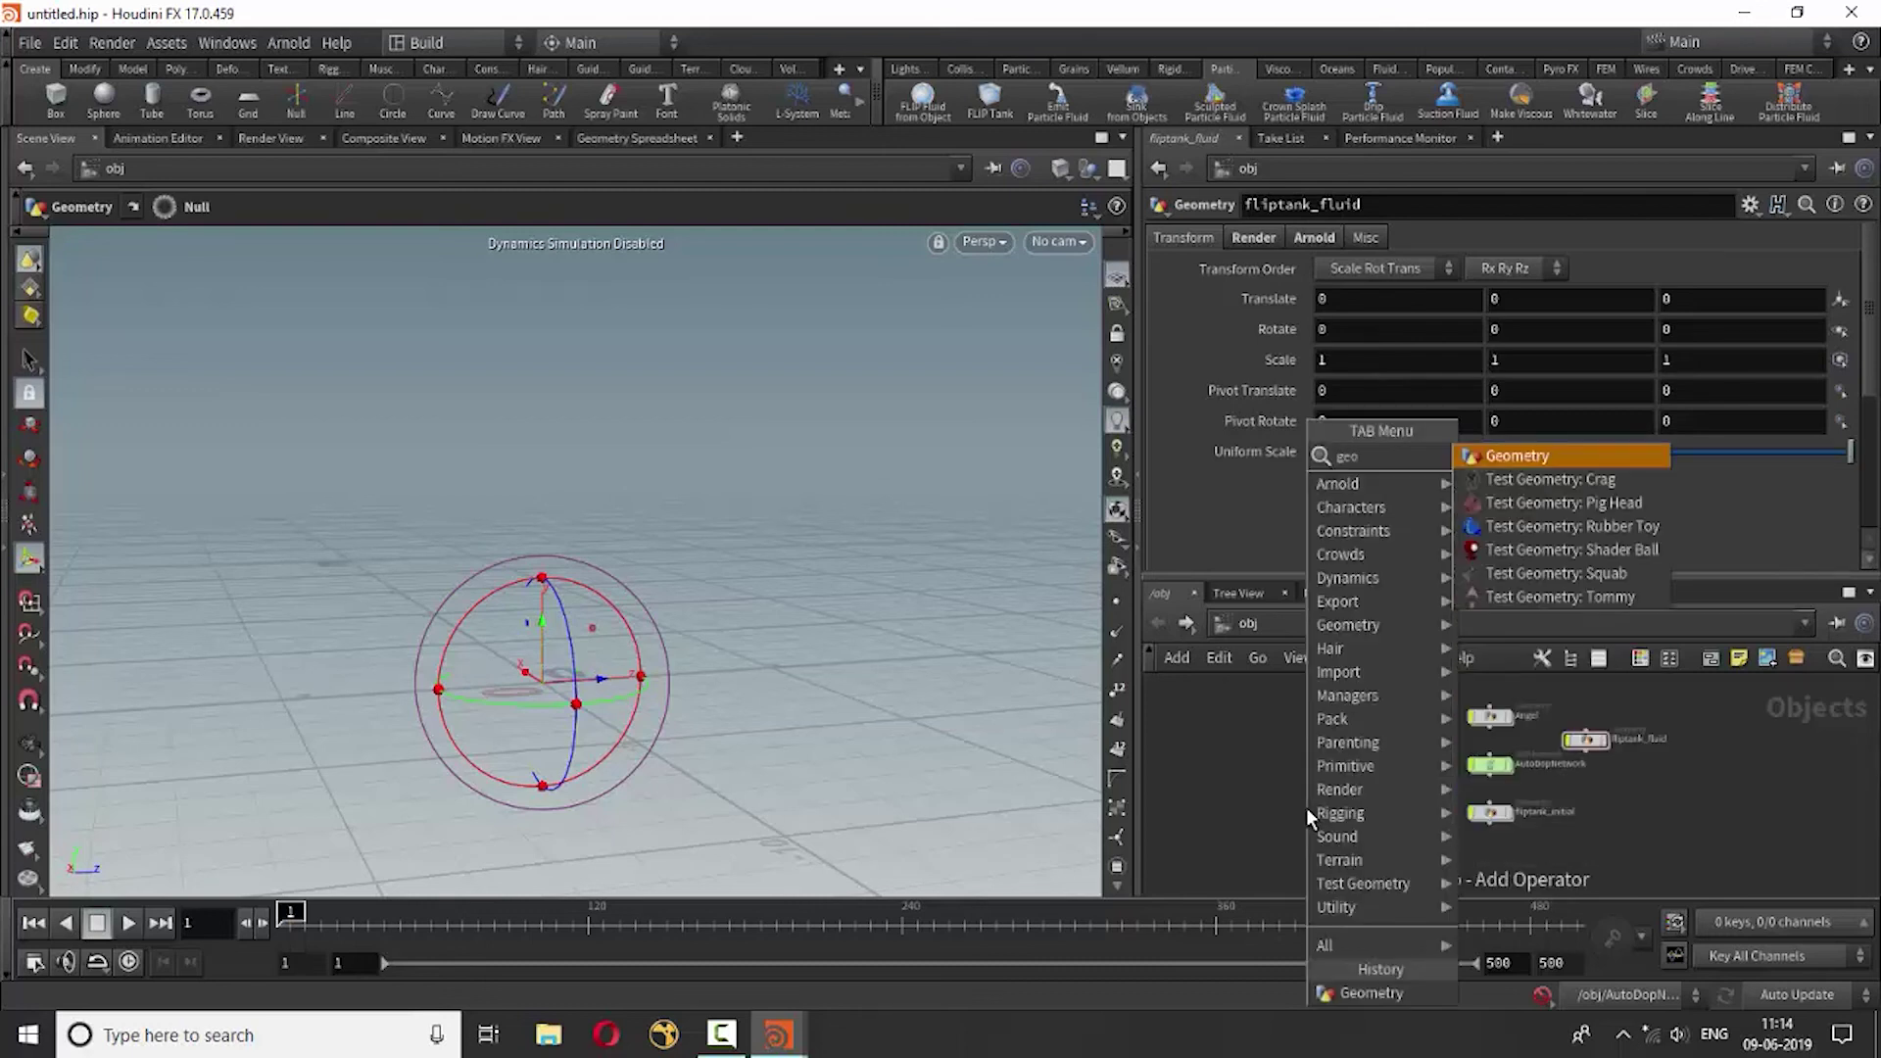
left_click(1519, 457)
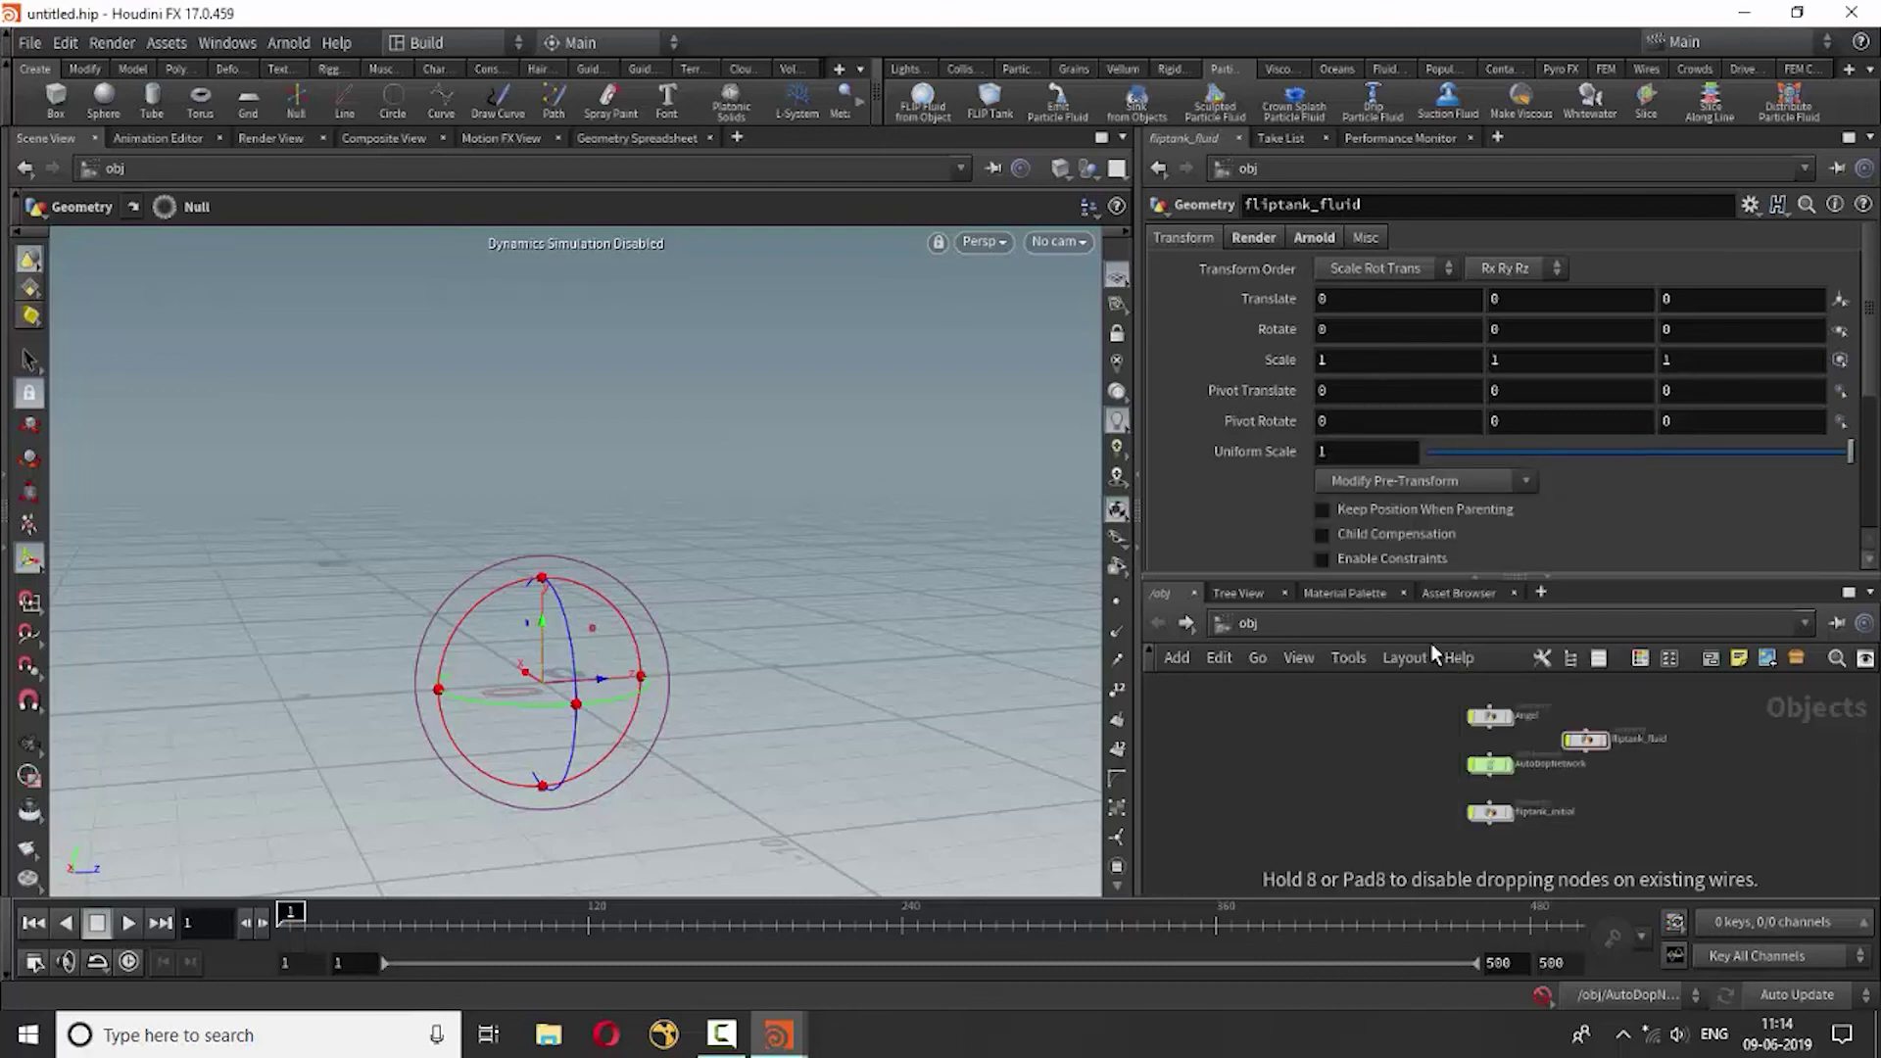
left_click(1297, 819)
scroll(1296, 819, "up", 5)
double_click(1407, 815)
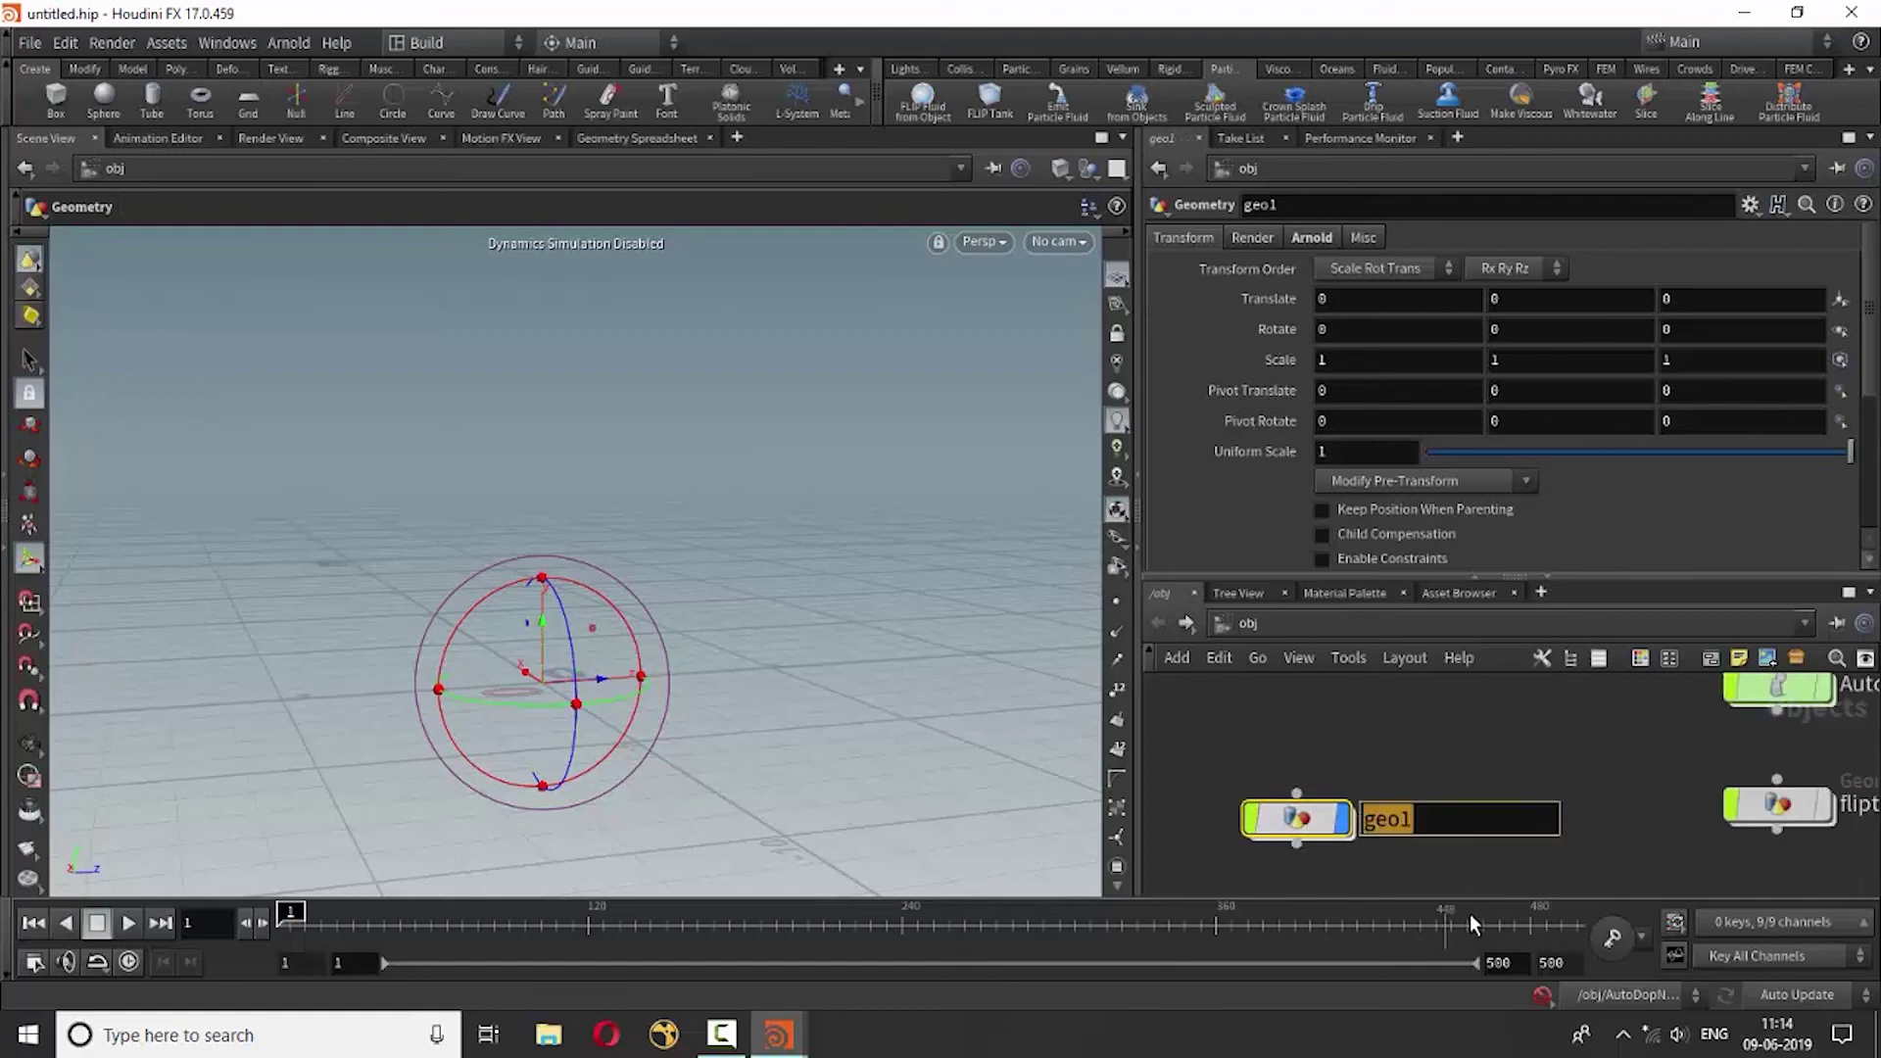
type("Flui")
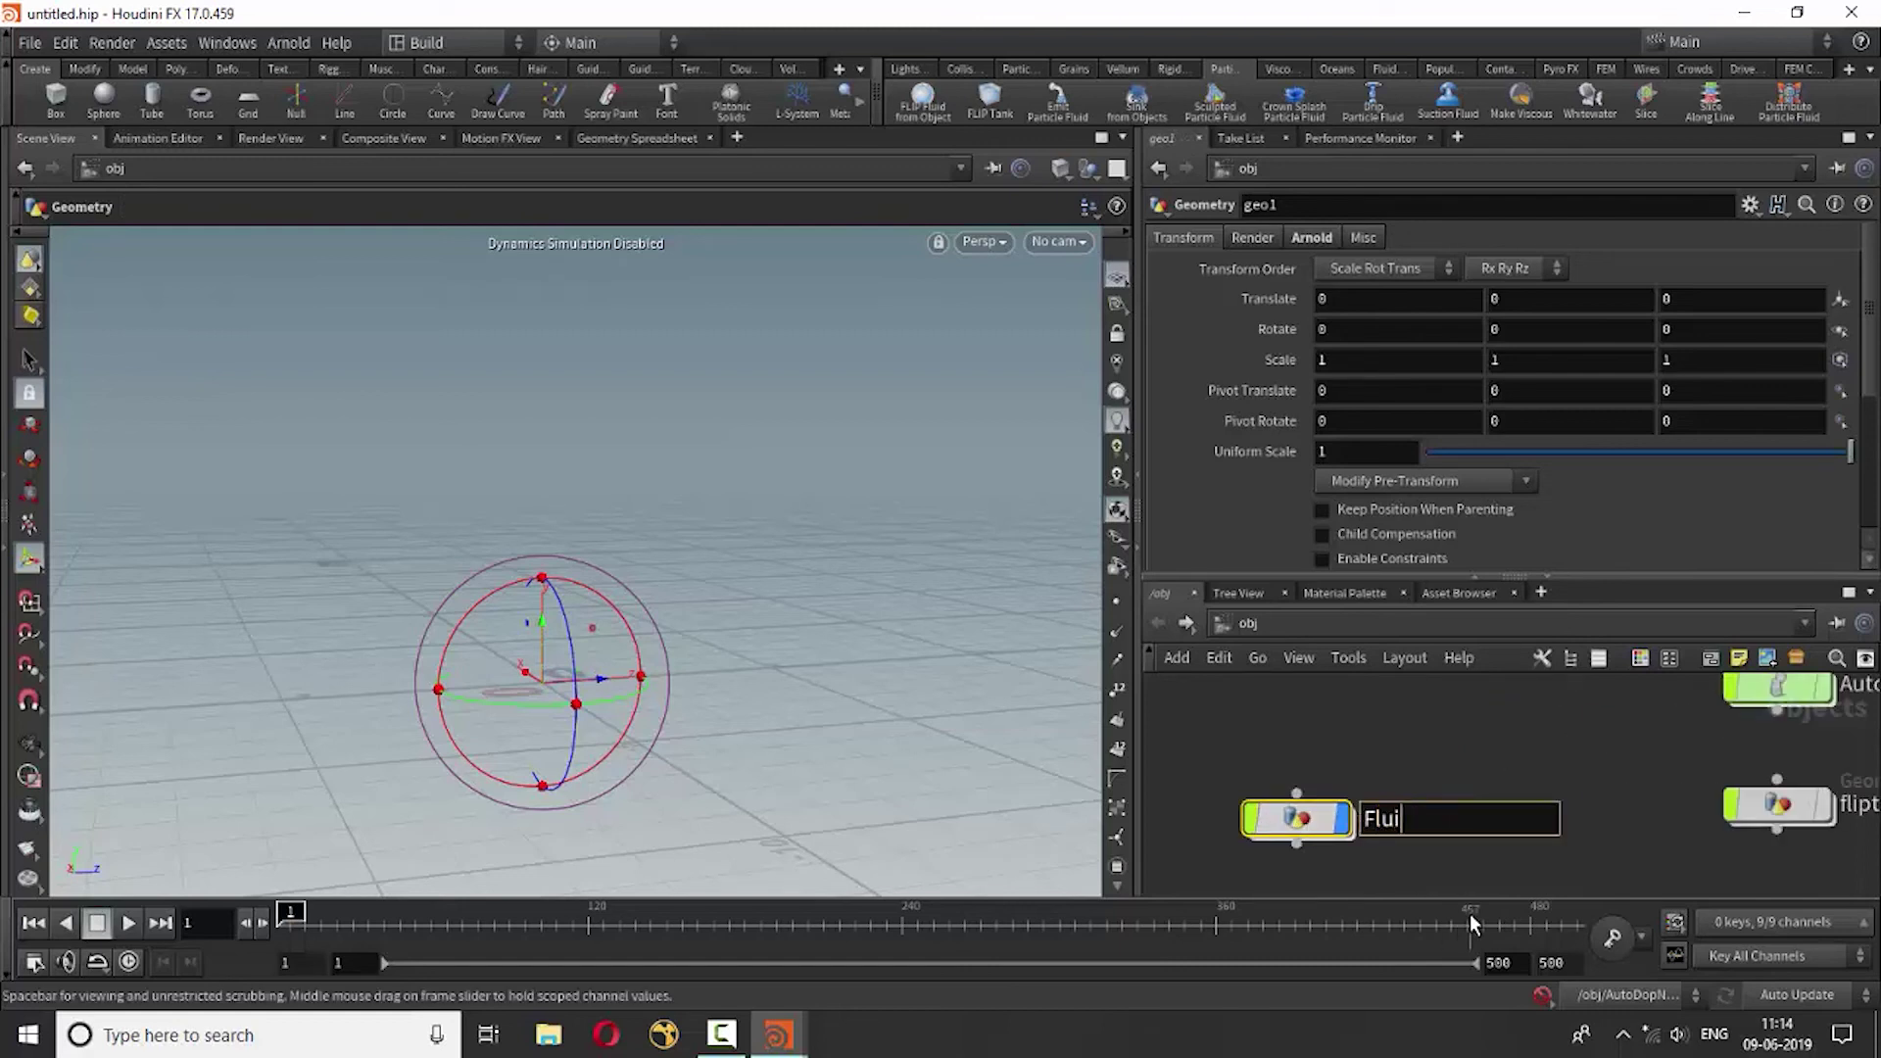
type("d_mes")
type("h")
key("Return")
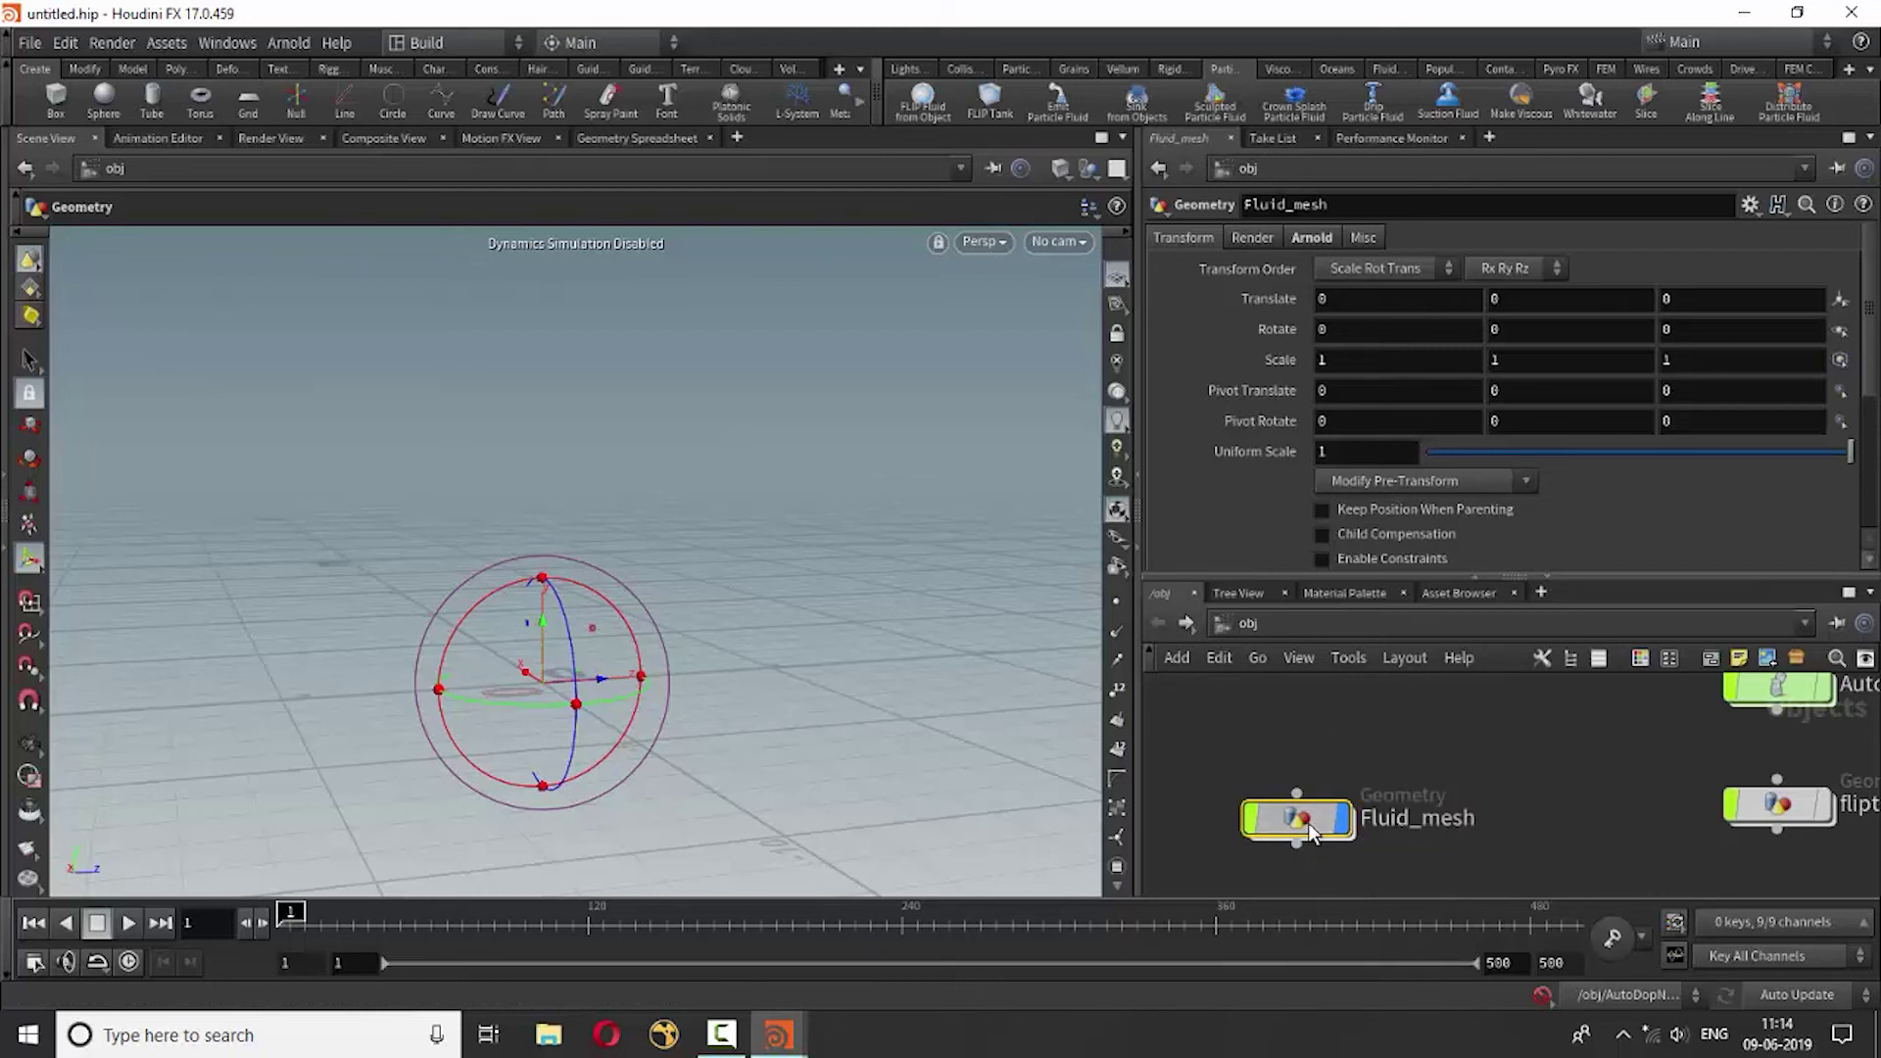
double_click(1309, 823)
key("Tab")
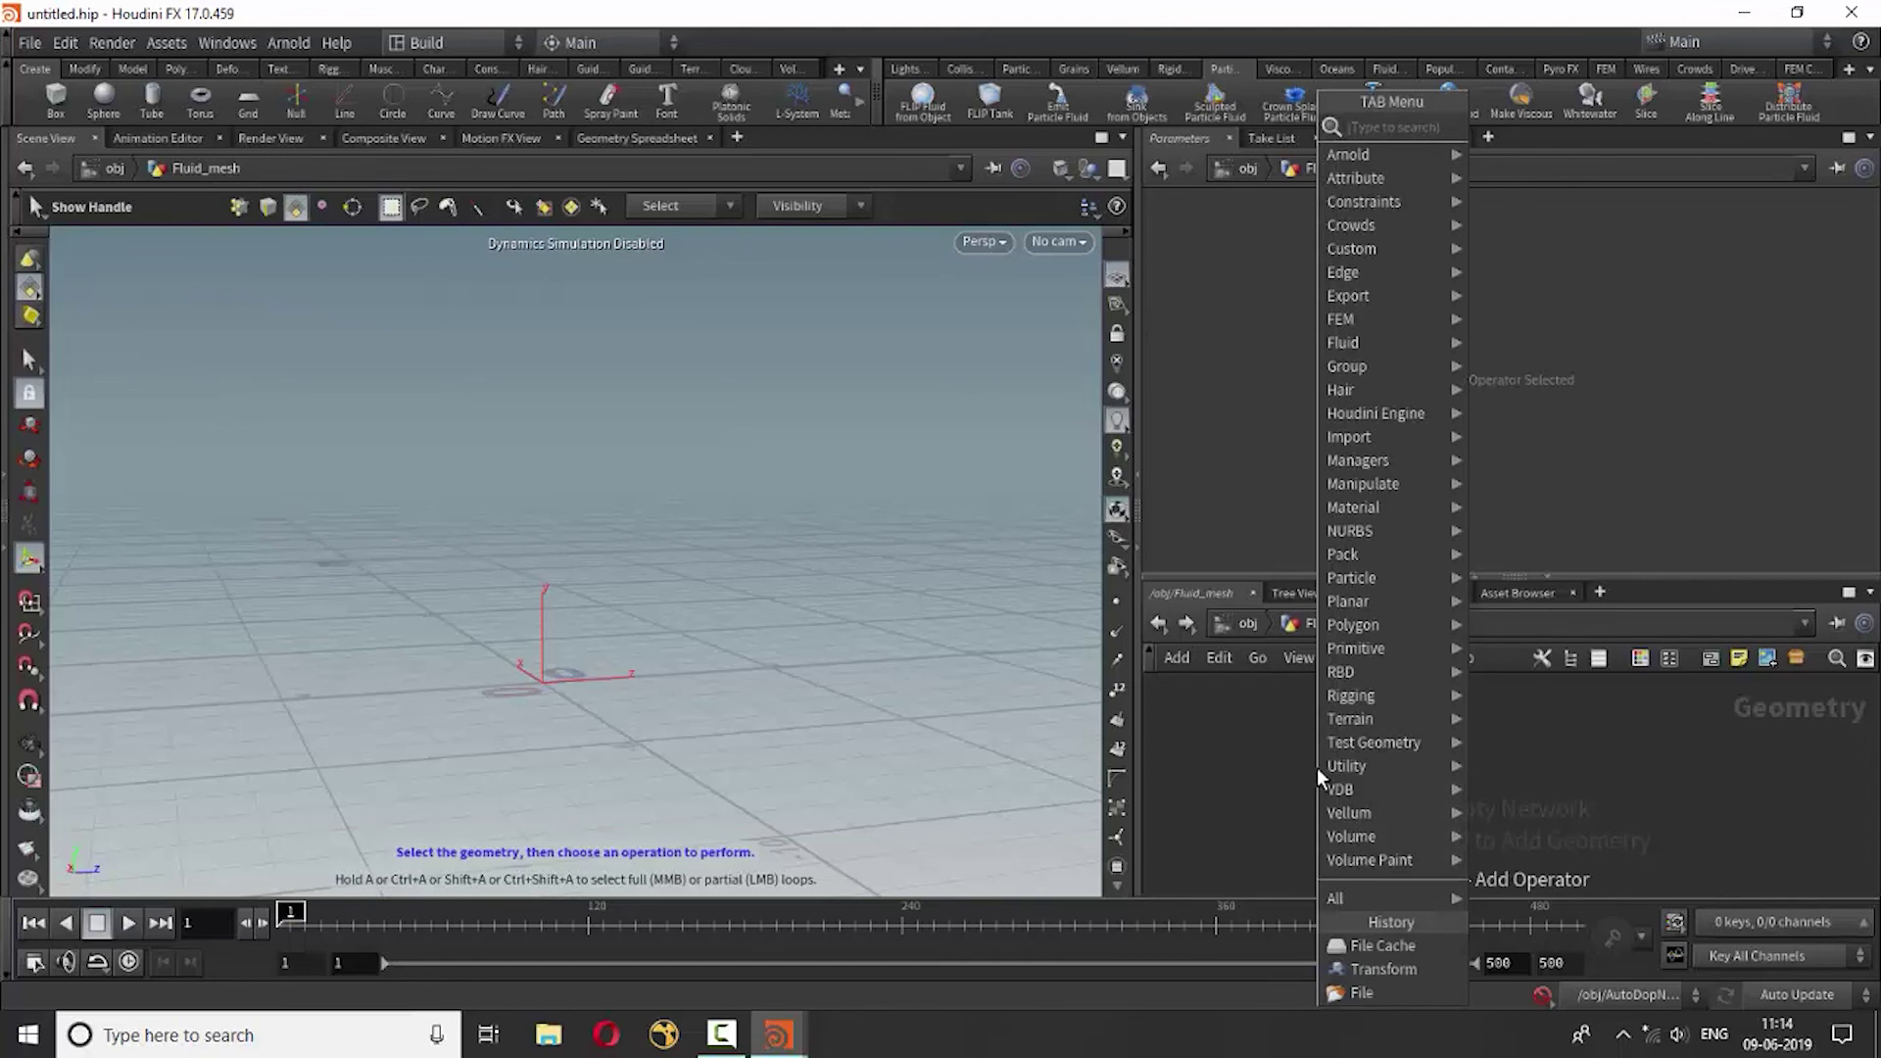
Add a File Cache node inside Fluid_mesh and browse the M: drive for the cache.
type("file")
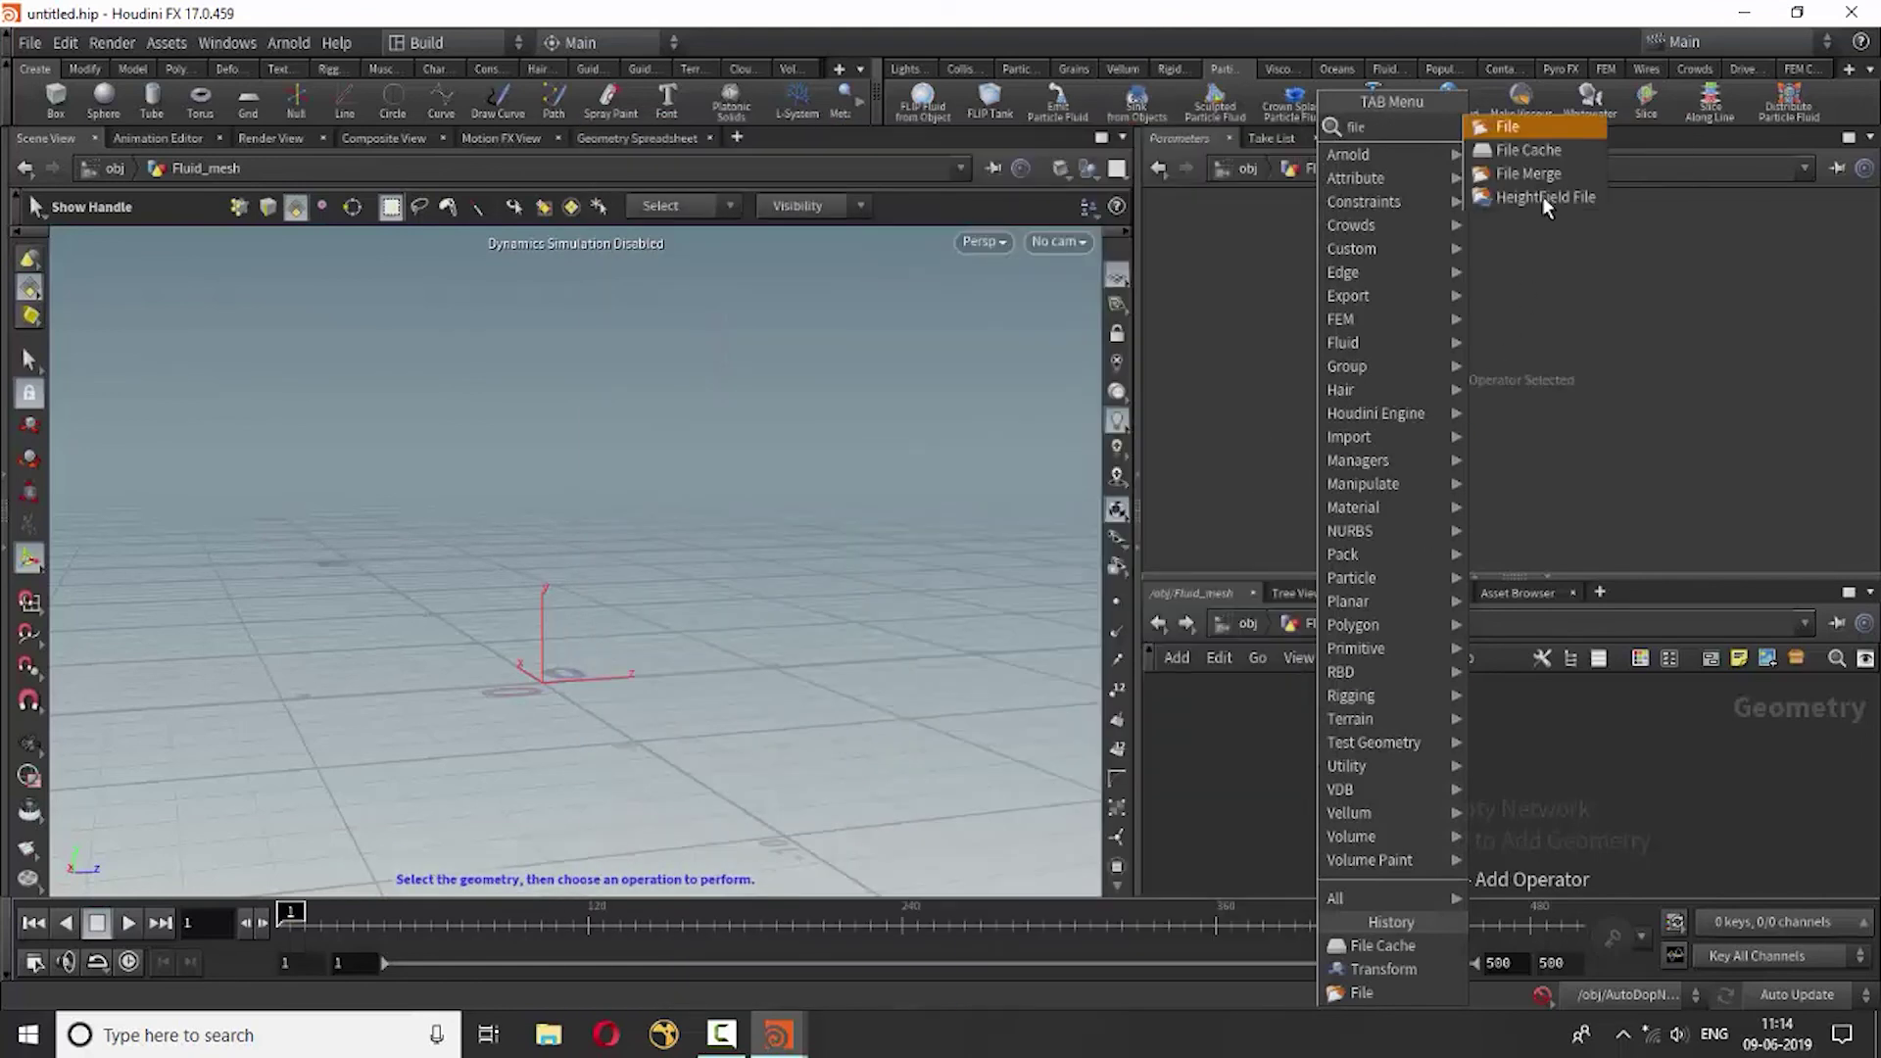
left_click(1540, 157)
left_click(1355, 767)
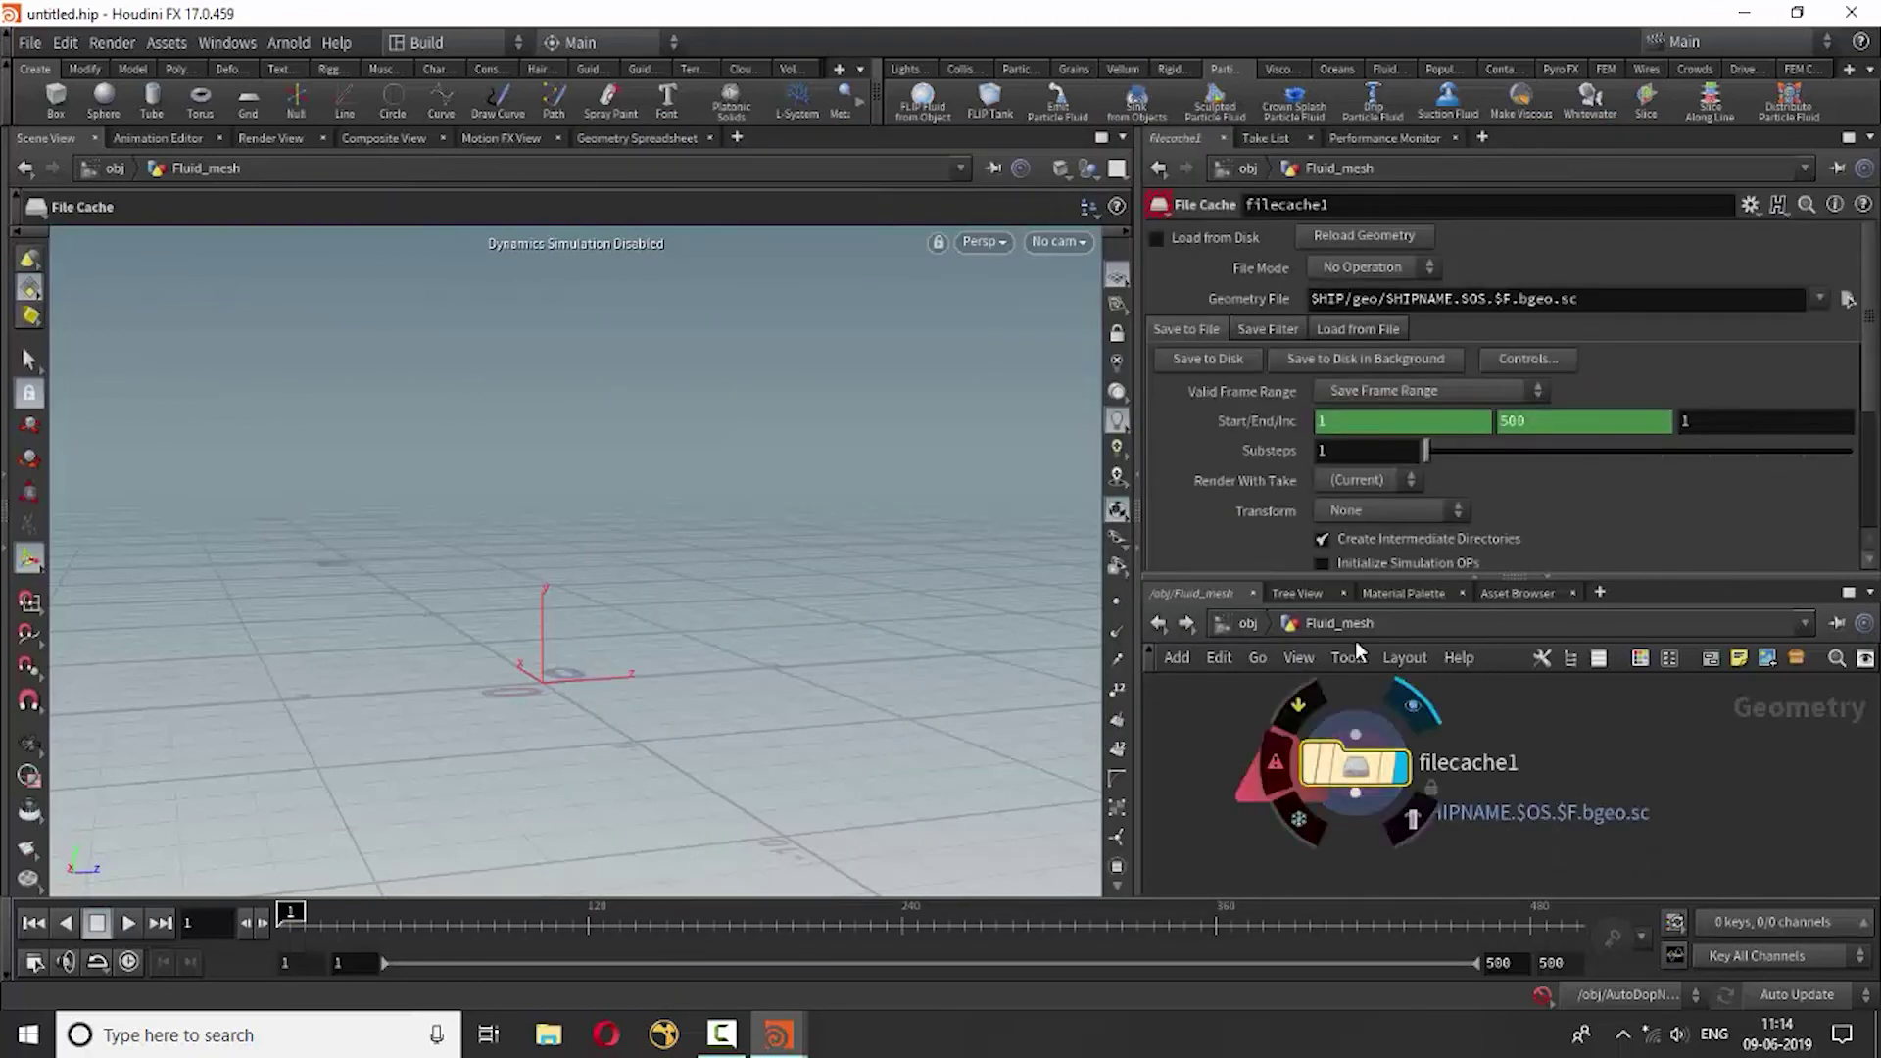
left_click(1172, 233)
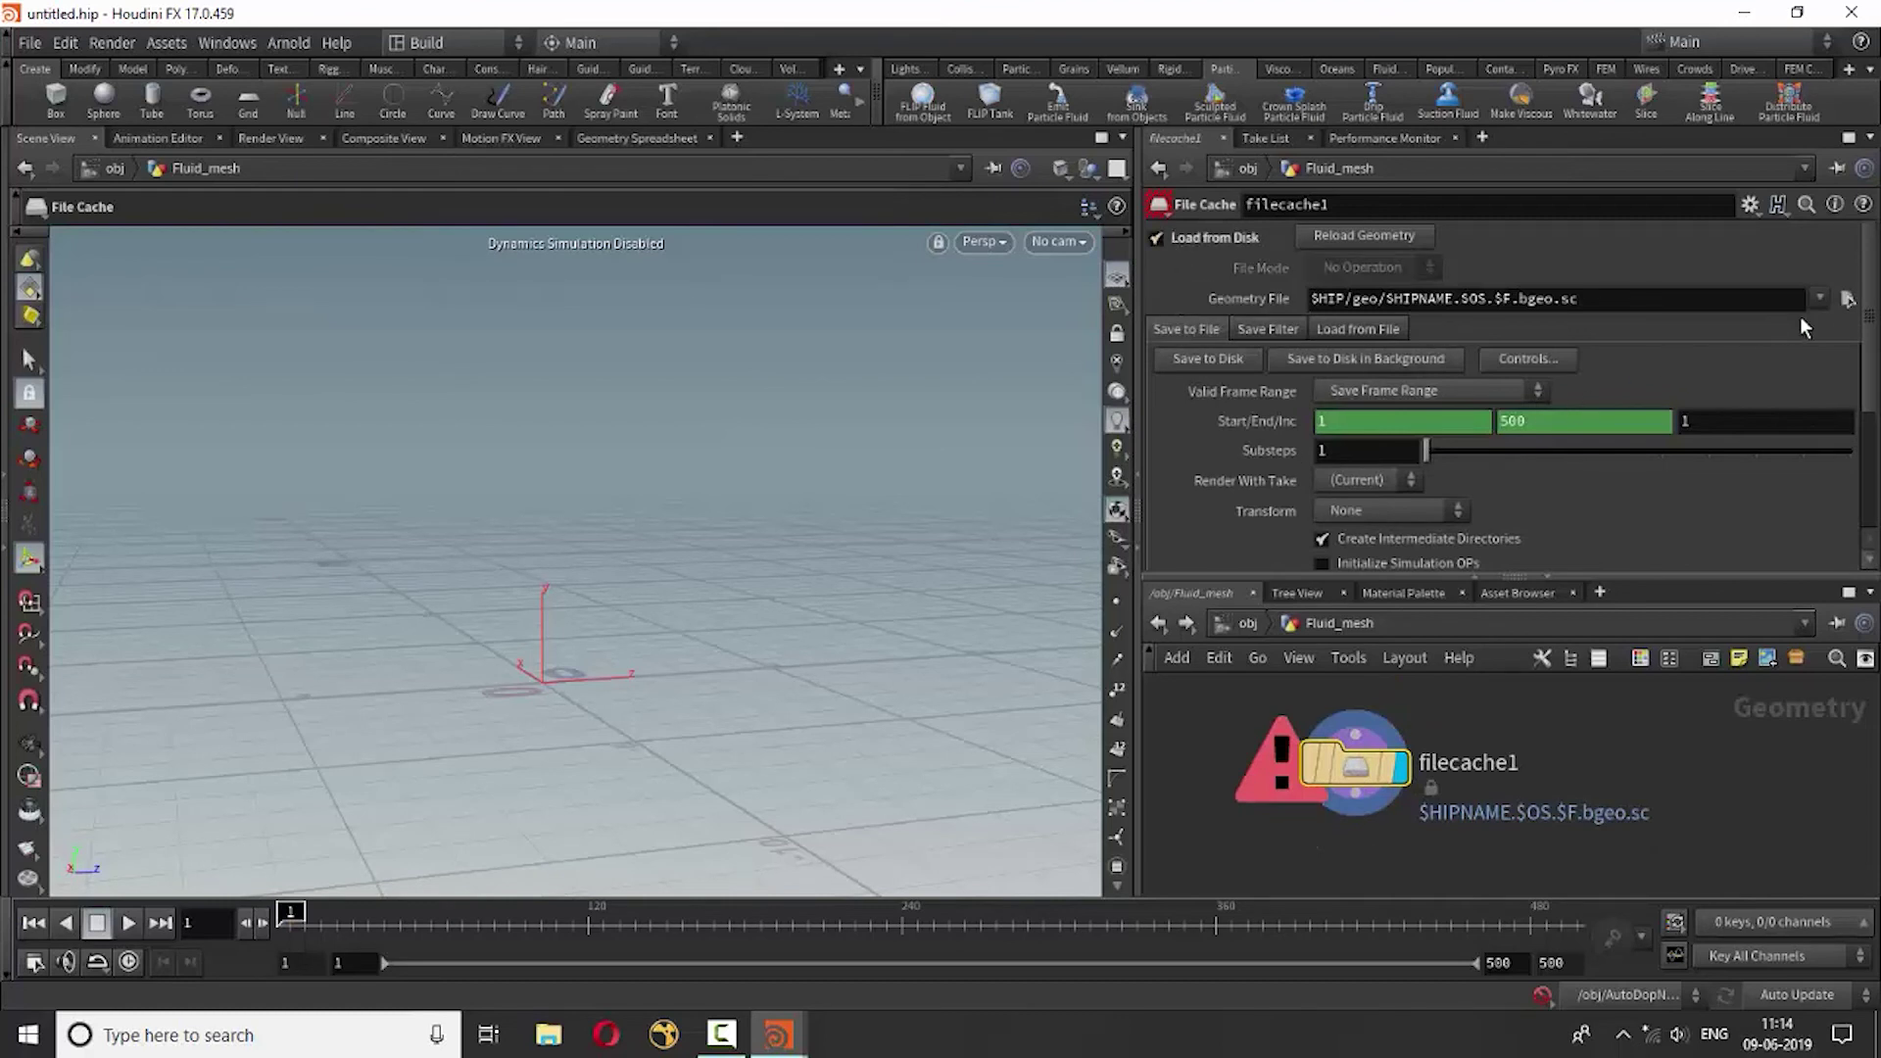
left_click(1848, 298)
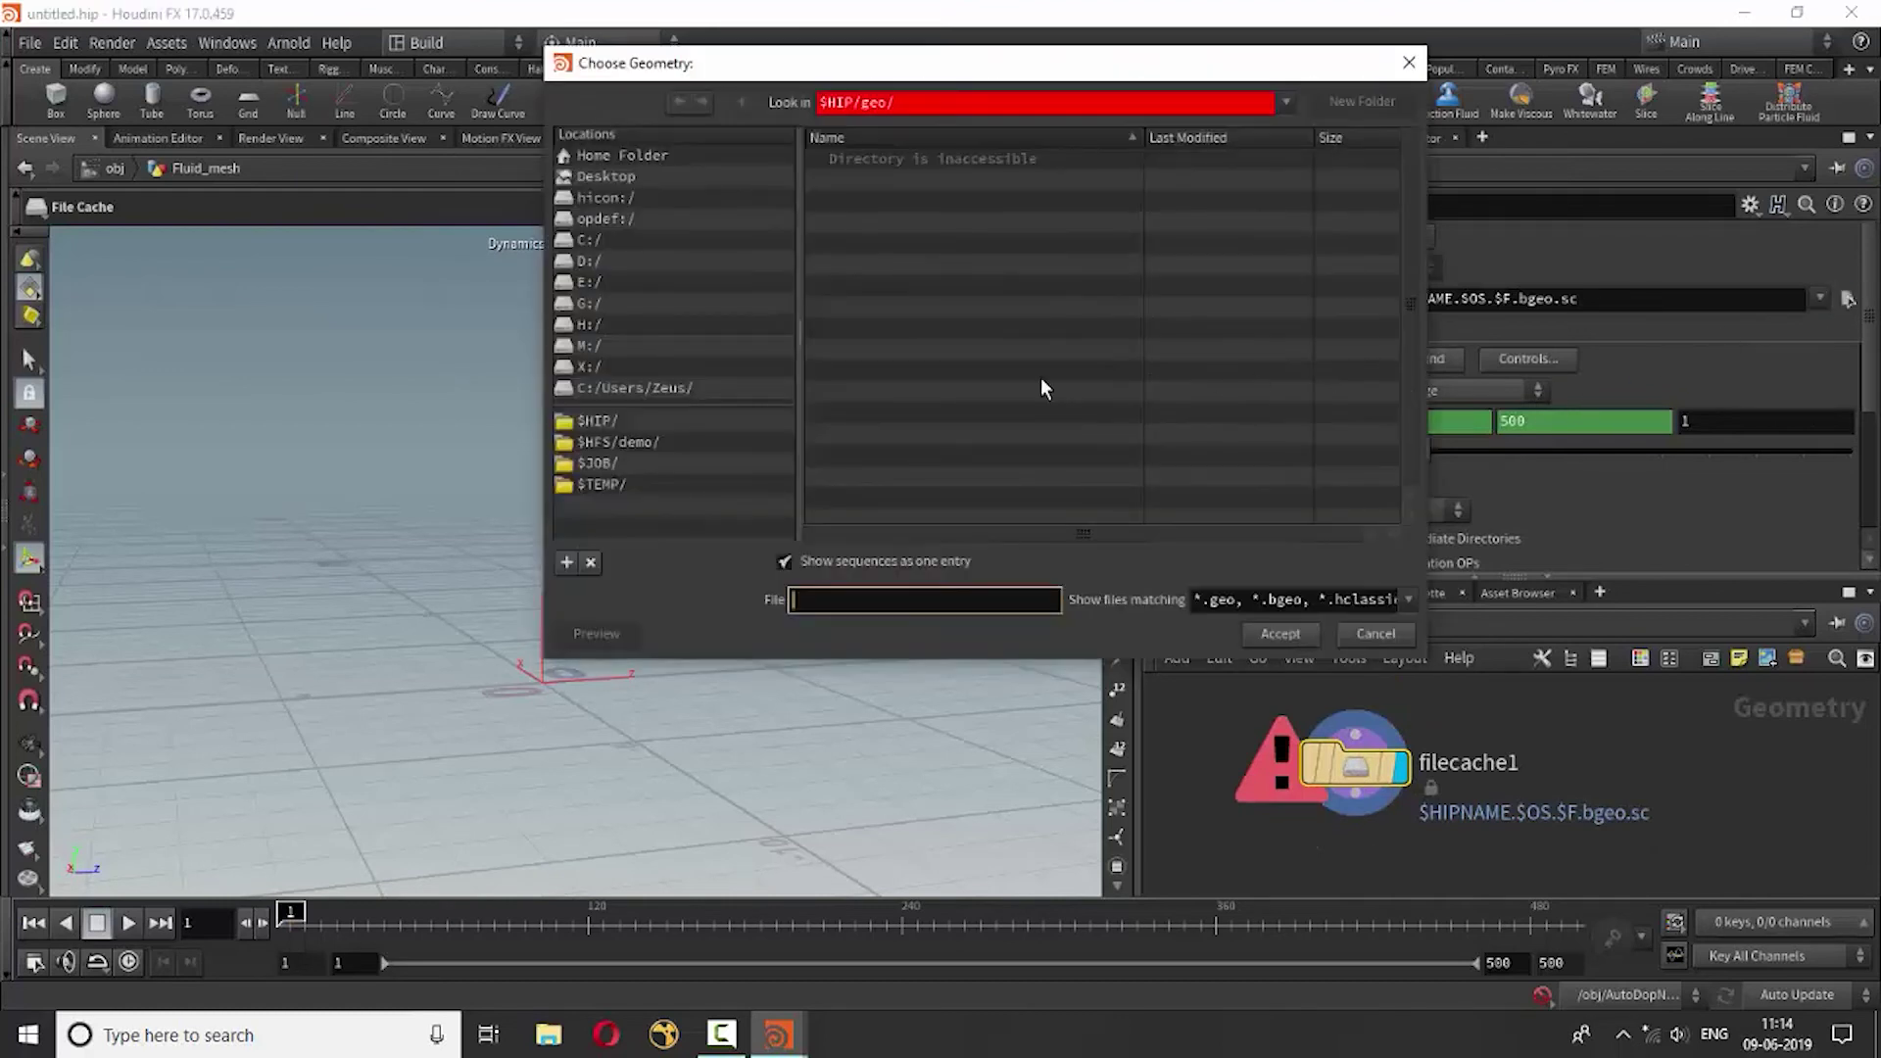
left_click(588, 348)
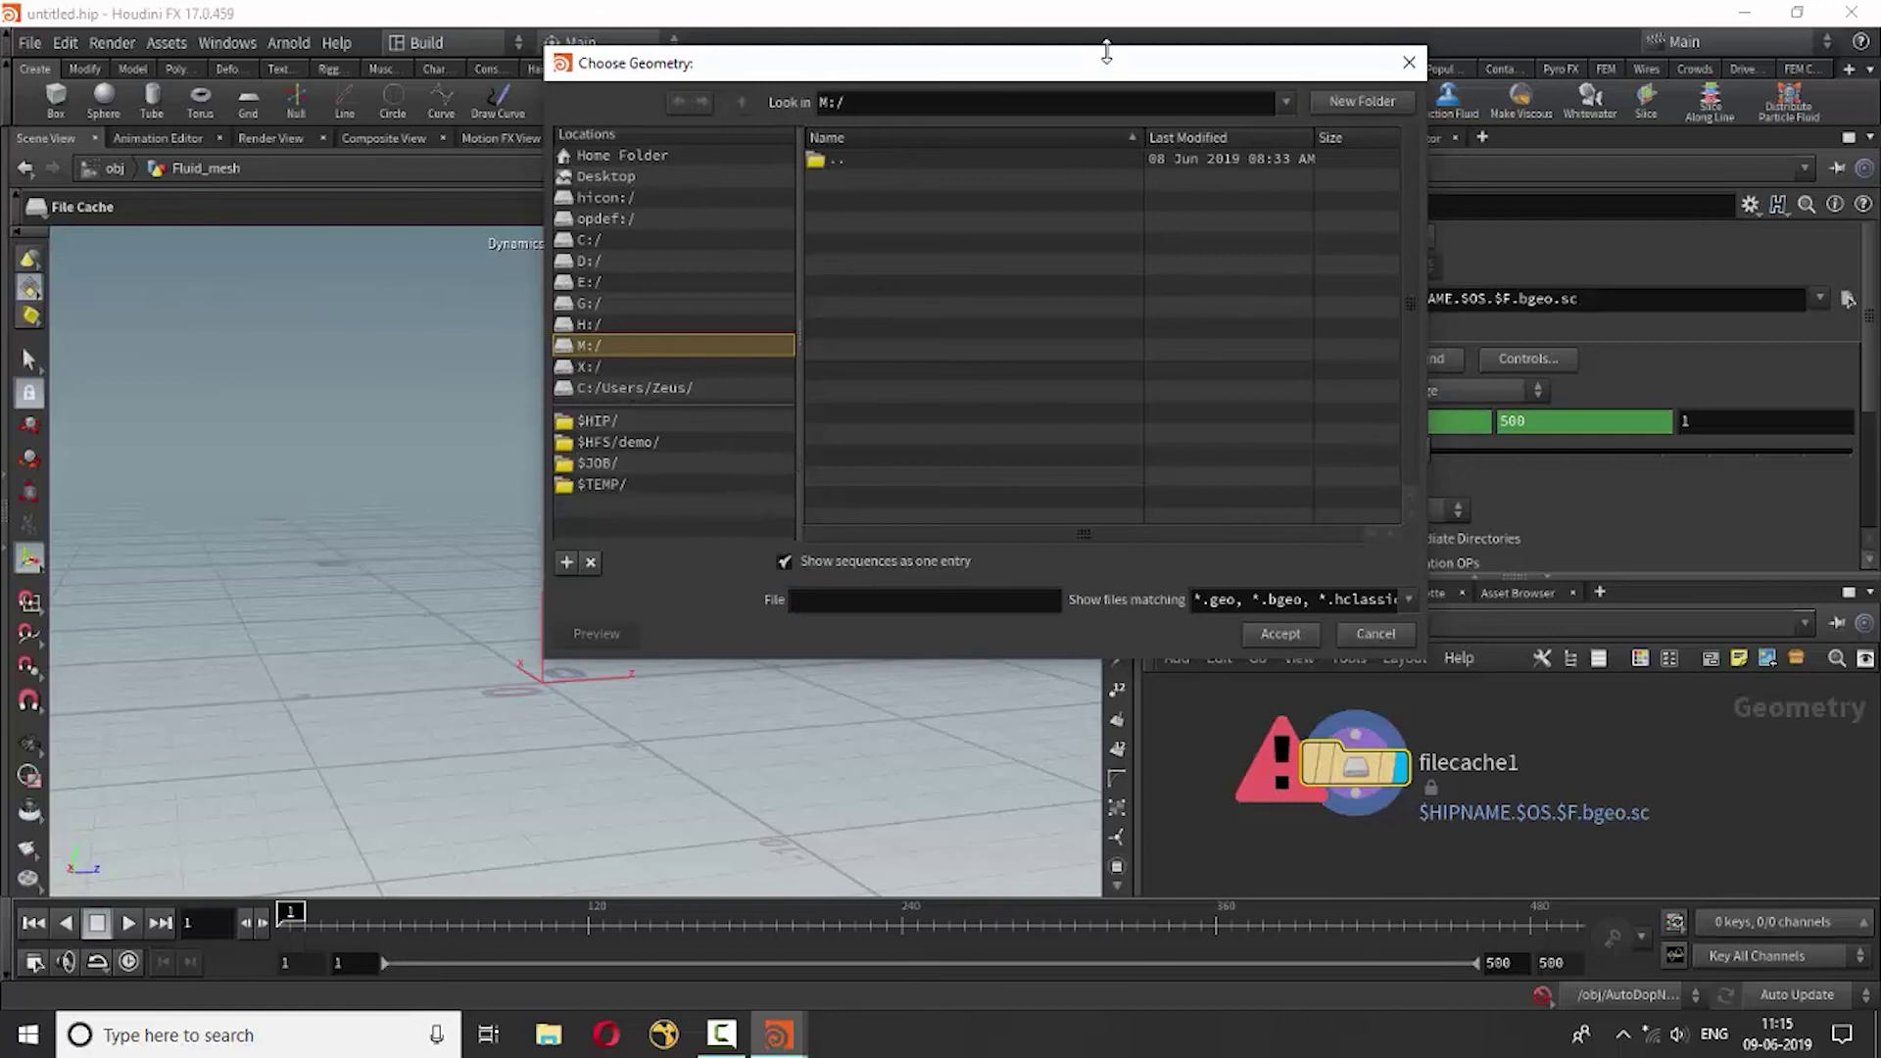
left_click_drag(1104, 80, 1058, 154)
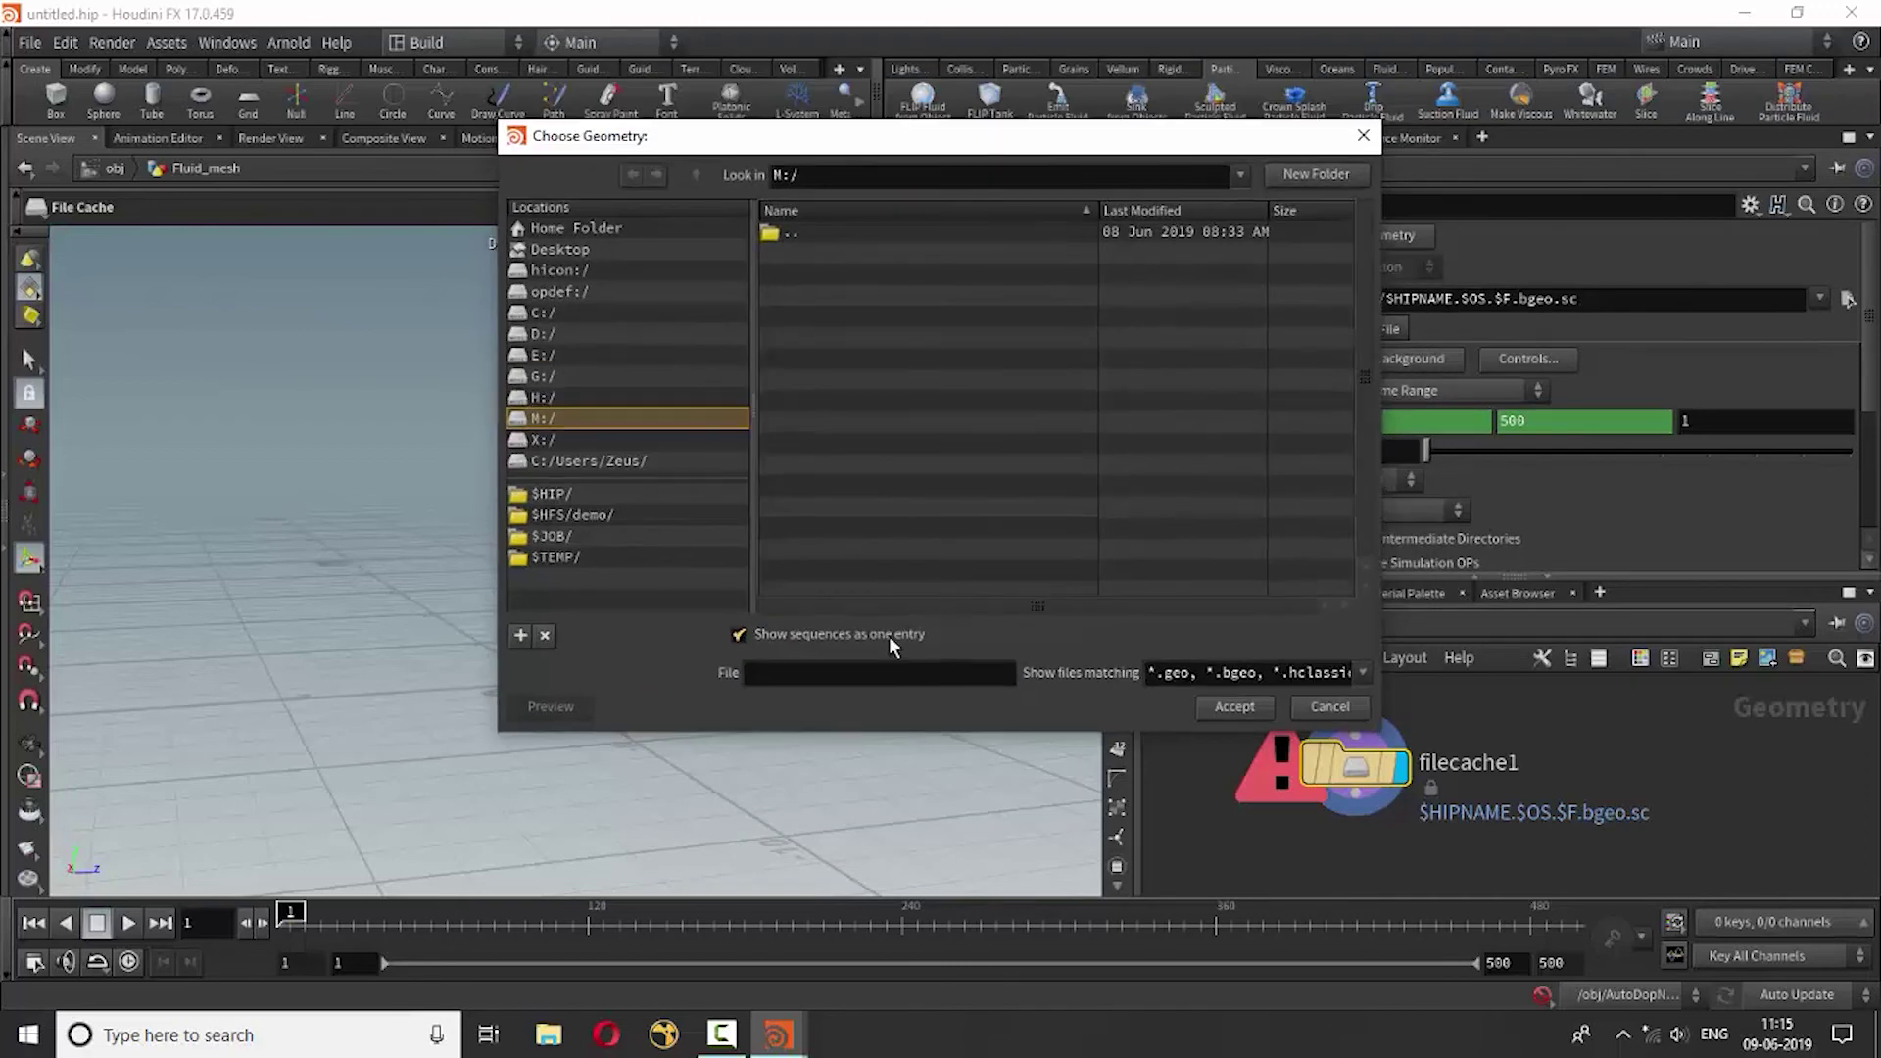
left_click(554, 442)
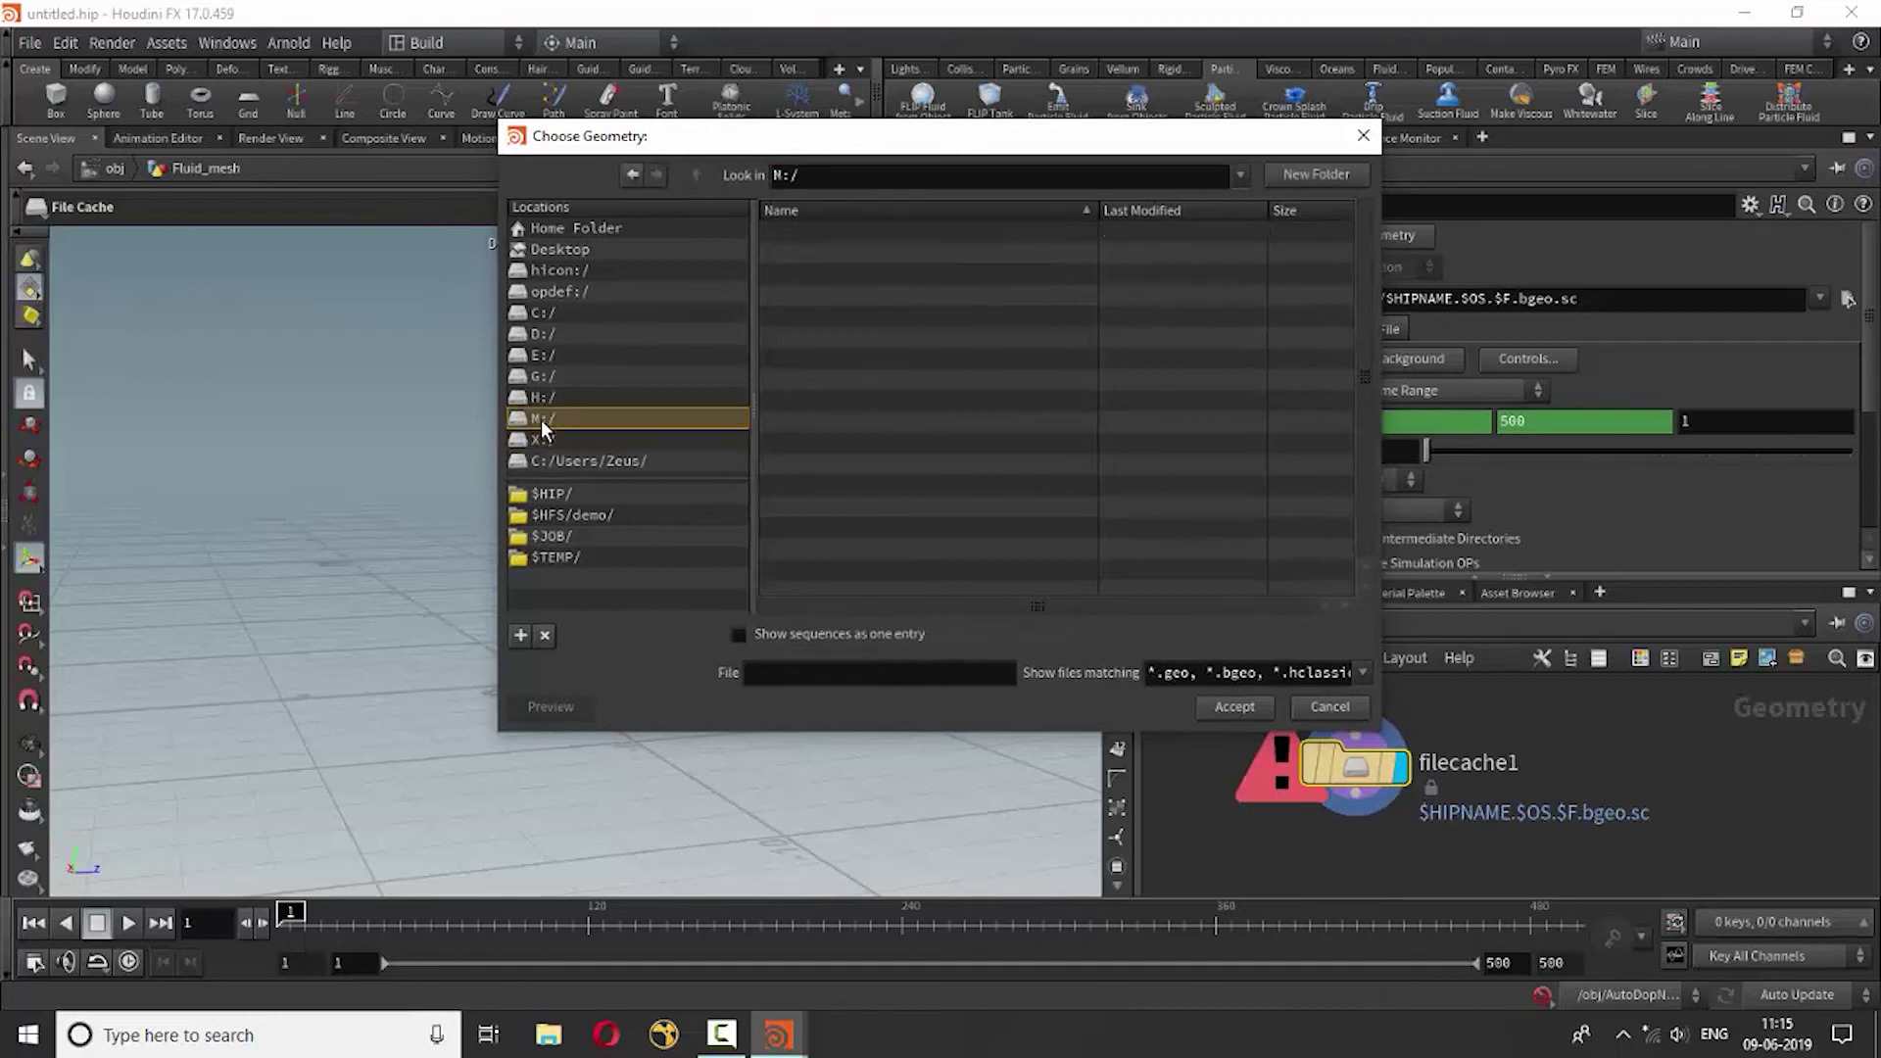
left_click(1299, 706)
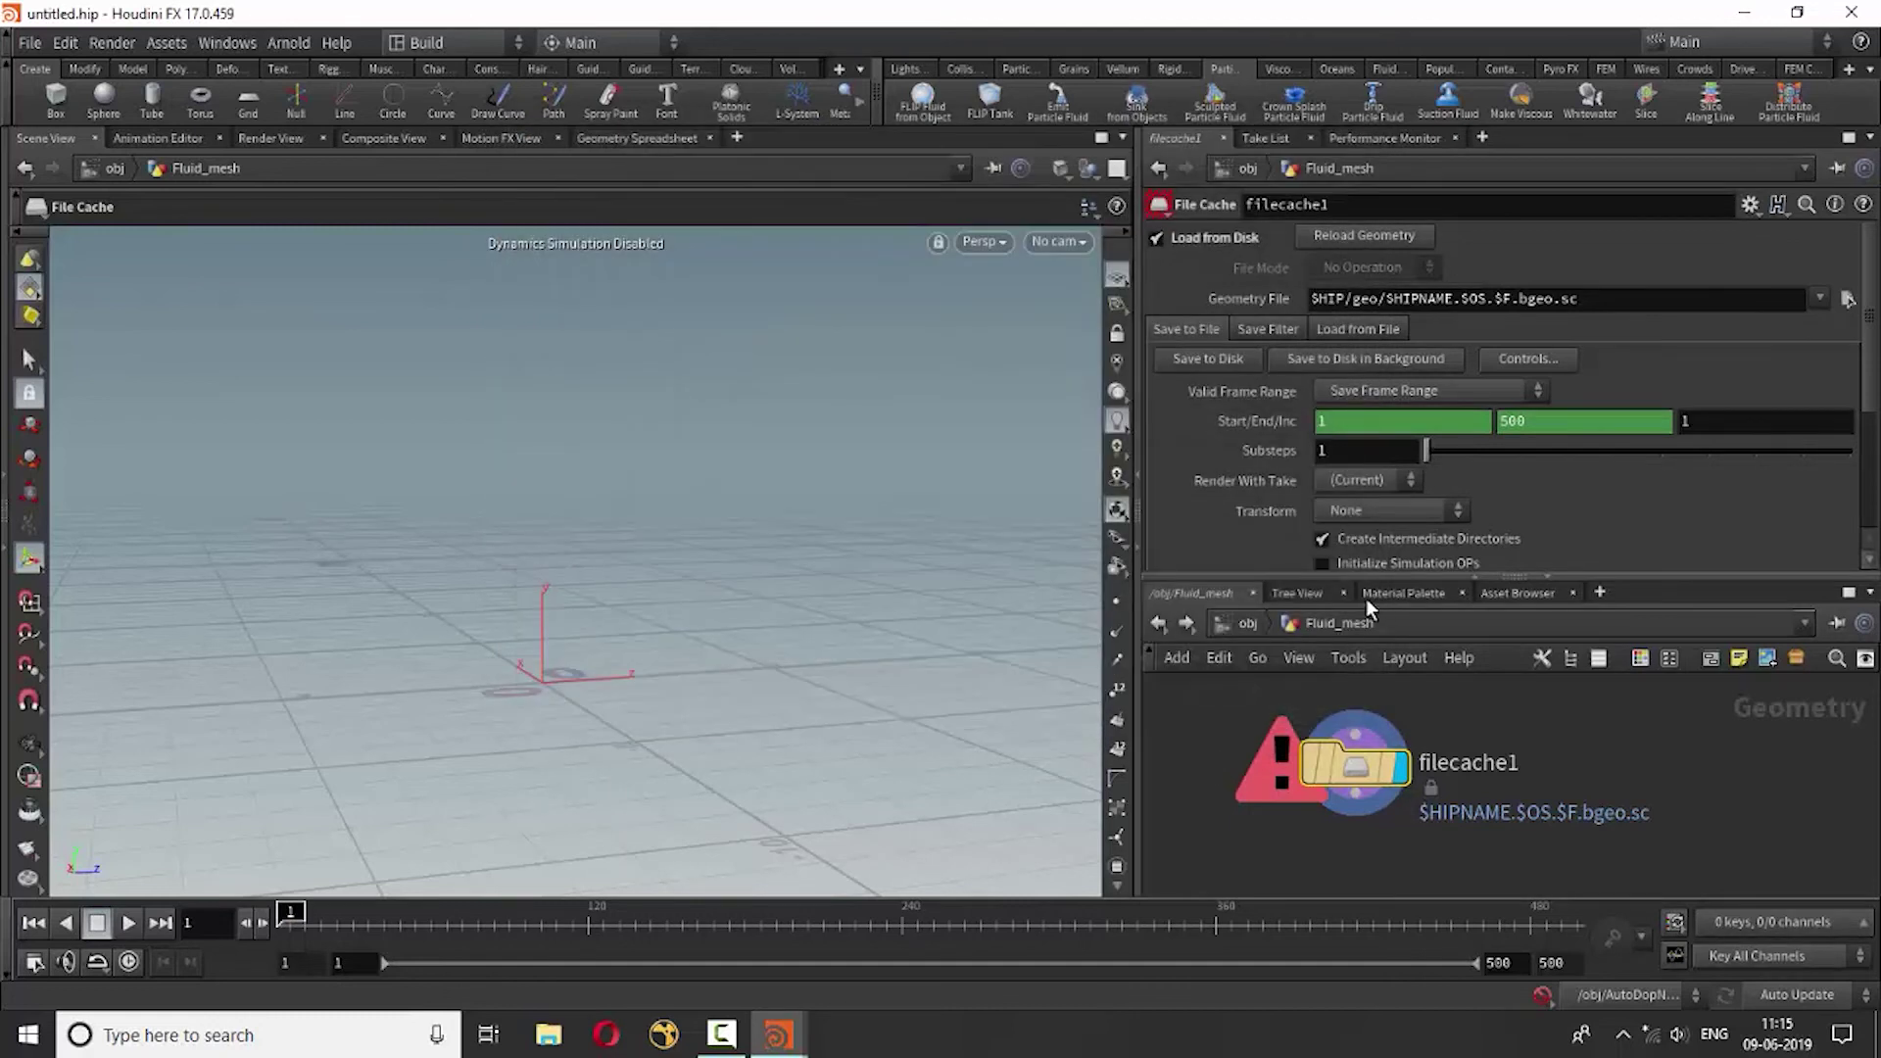
Set the Geometry File to M:/suction_$F.bgeo.sc, showing sequences as one entry.
left_click(1158, 237)
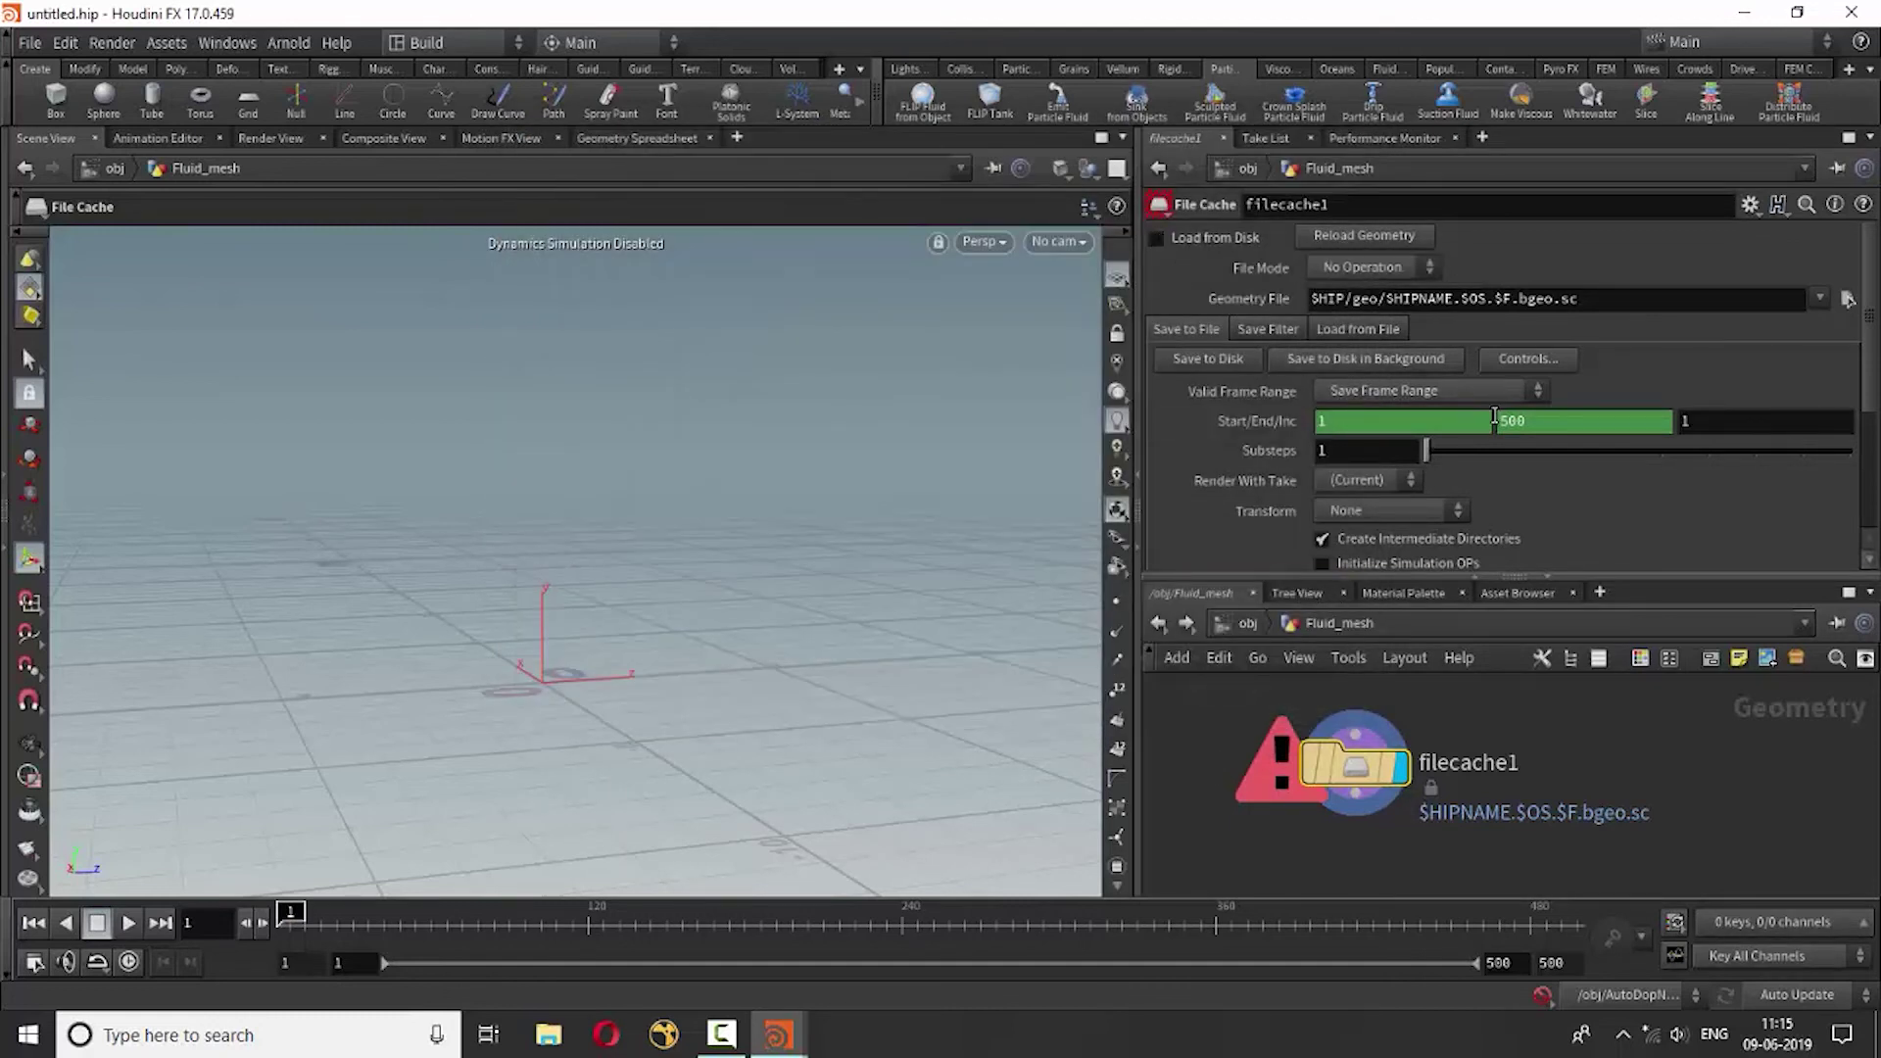
left_click(1842, 300)
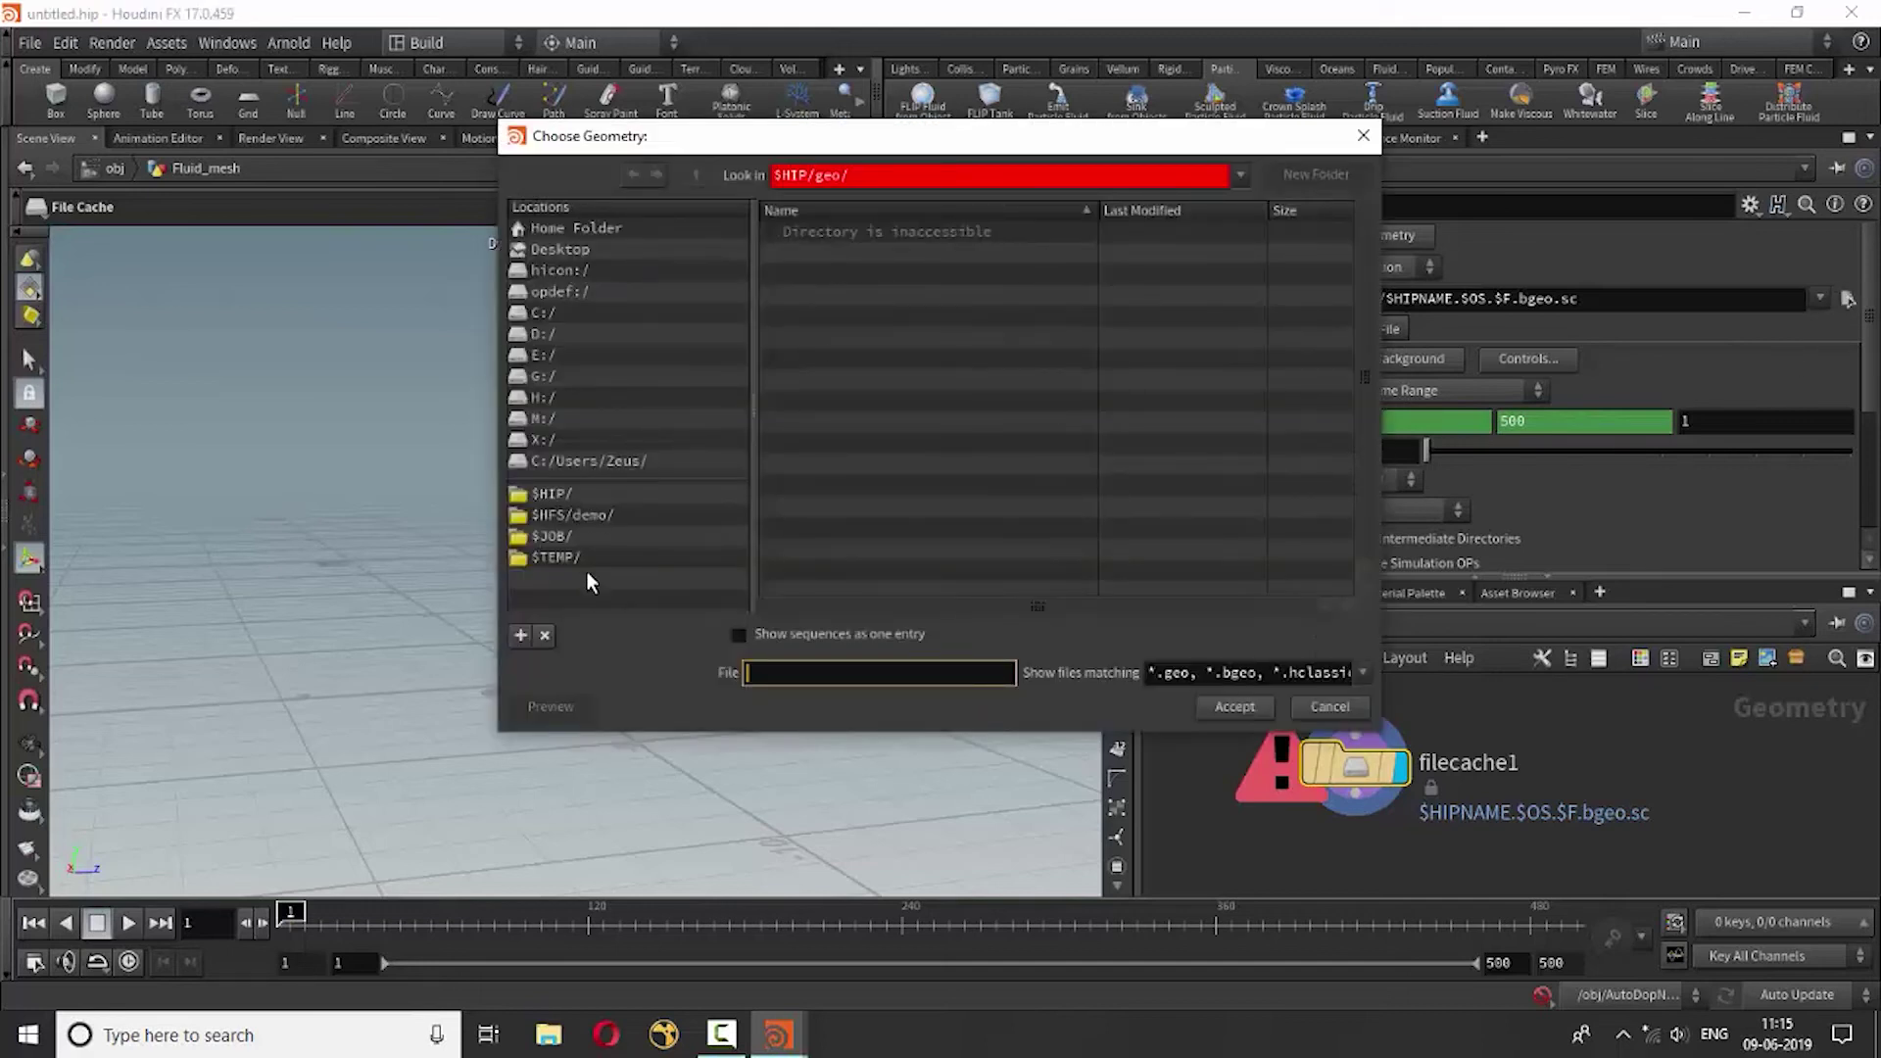
left_click(532, 443)
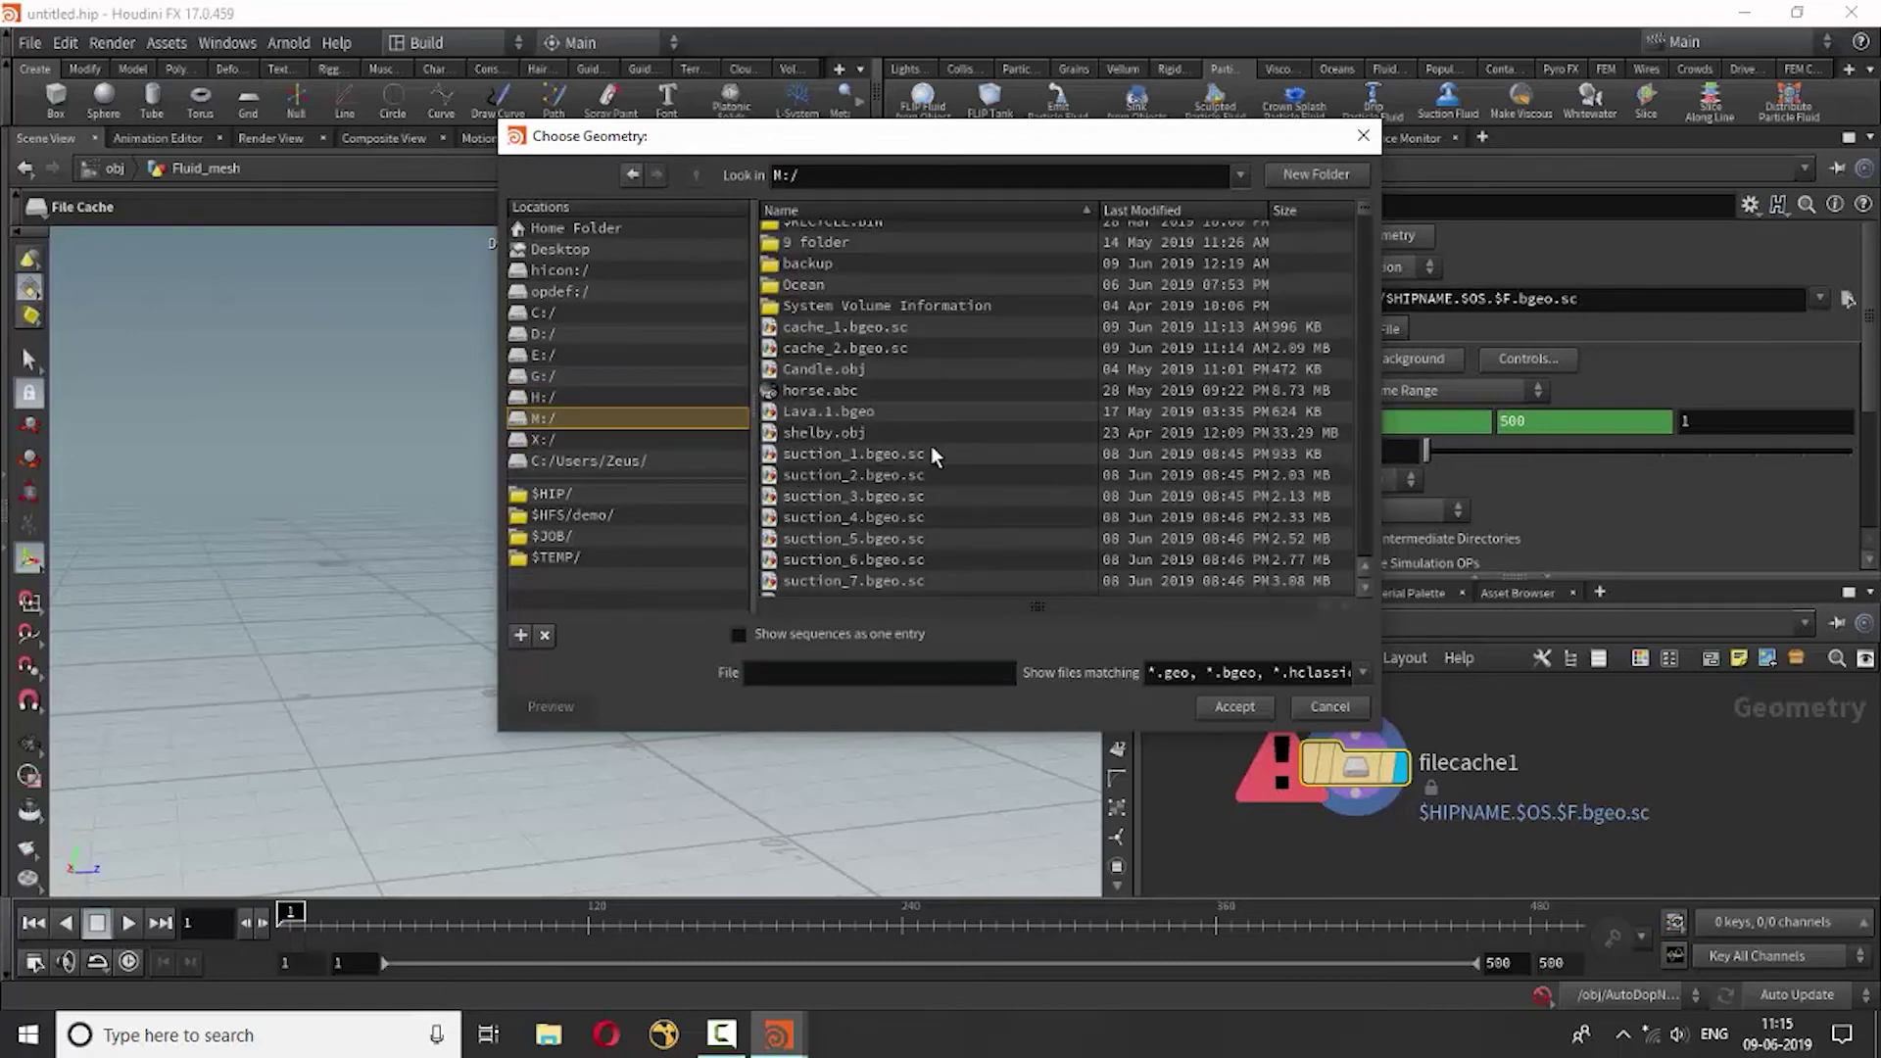
left_click(808, 635)
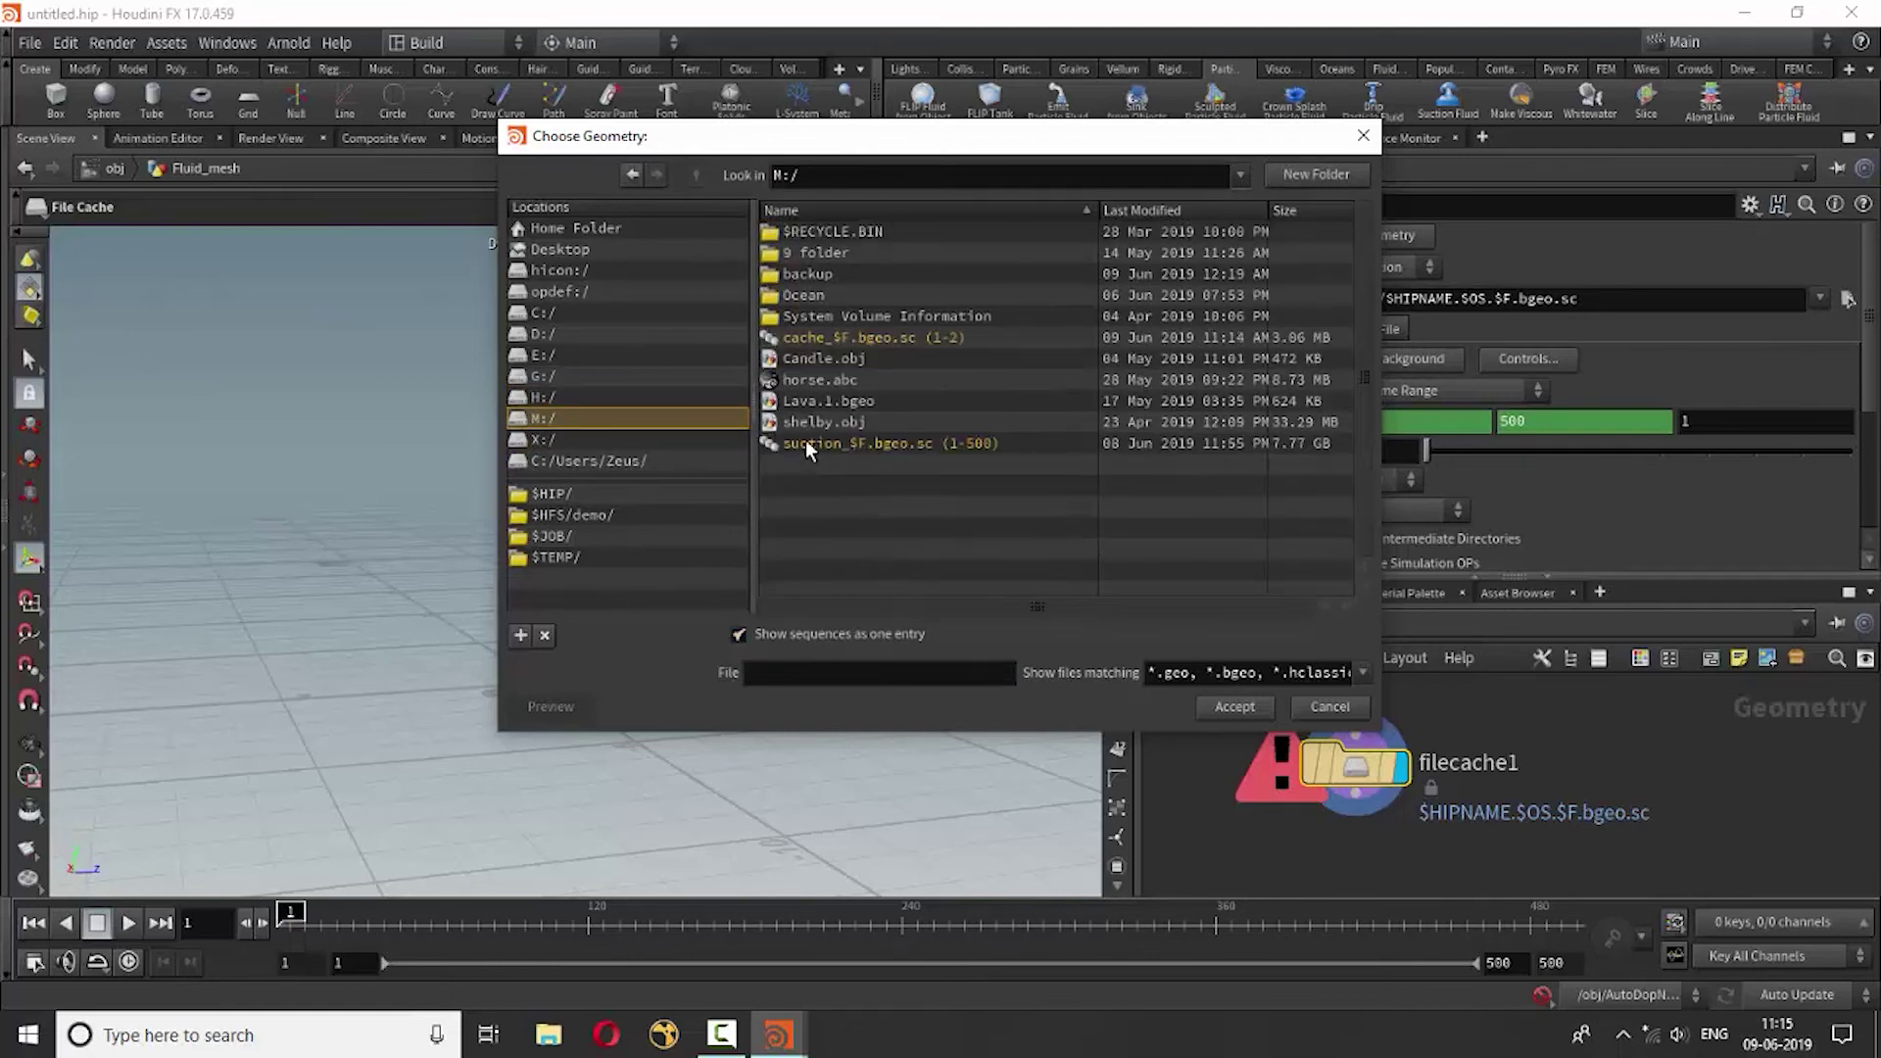
left_click(806, 444)
left_click(1207, 712)
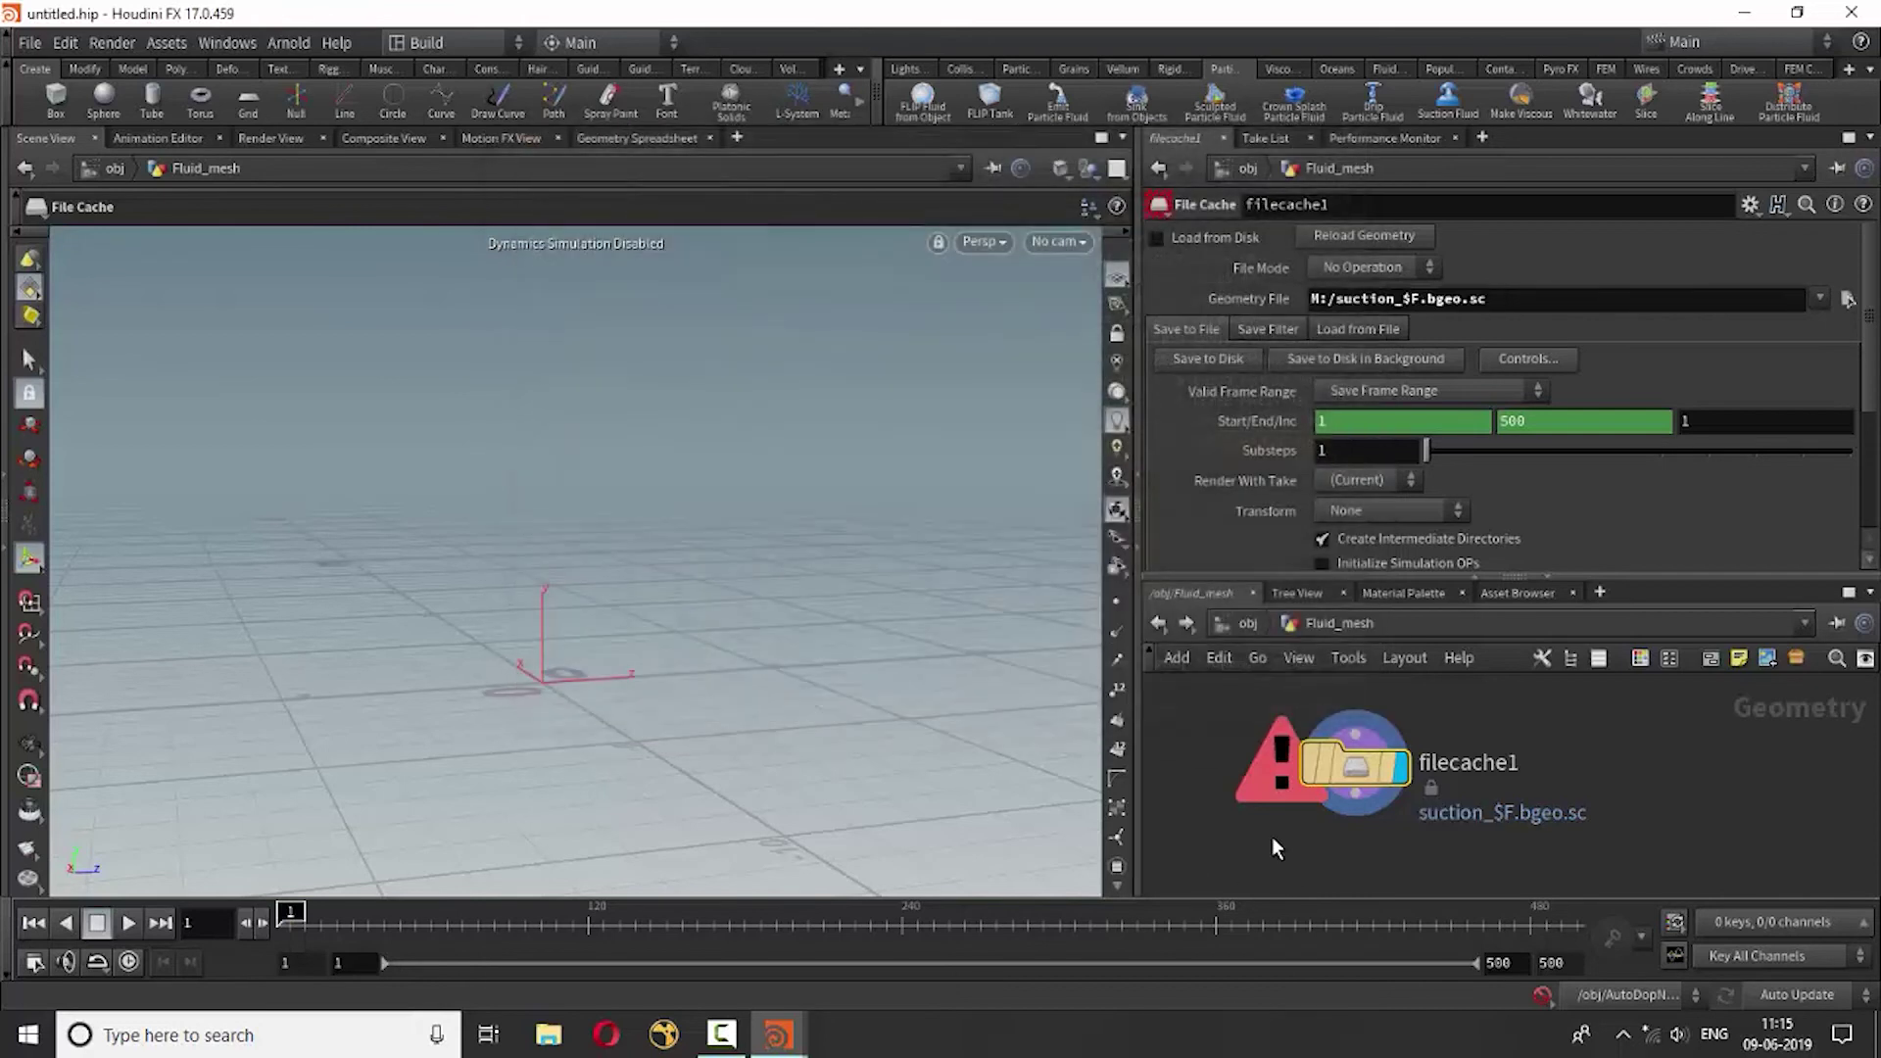
Enable Load from Disk, return to /obj, and scrub the timeline to about frame 302.
left_click(1158, 239)
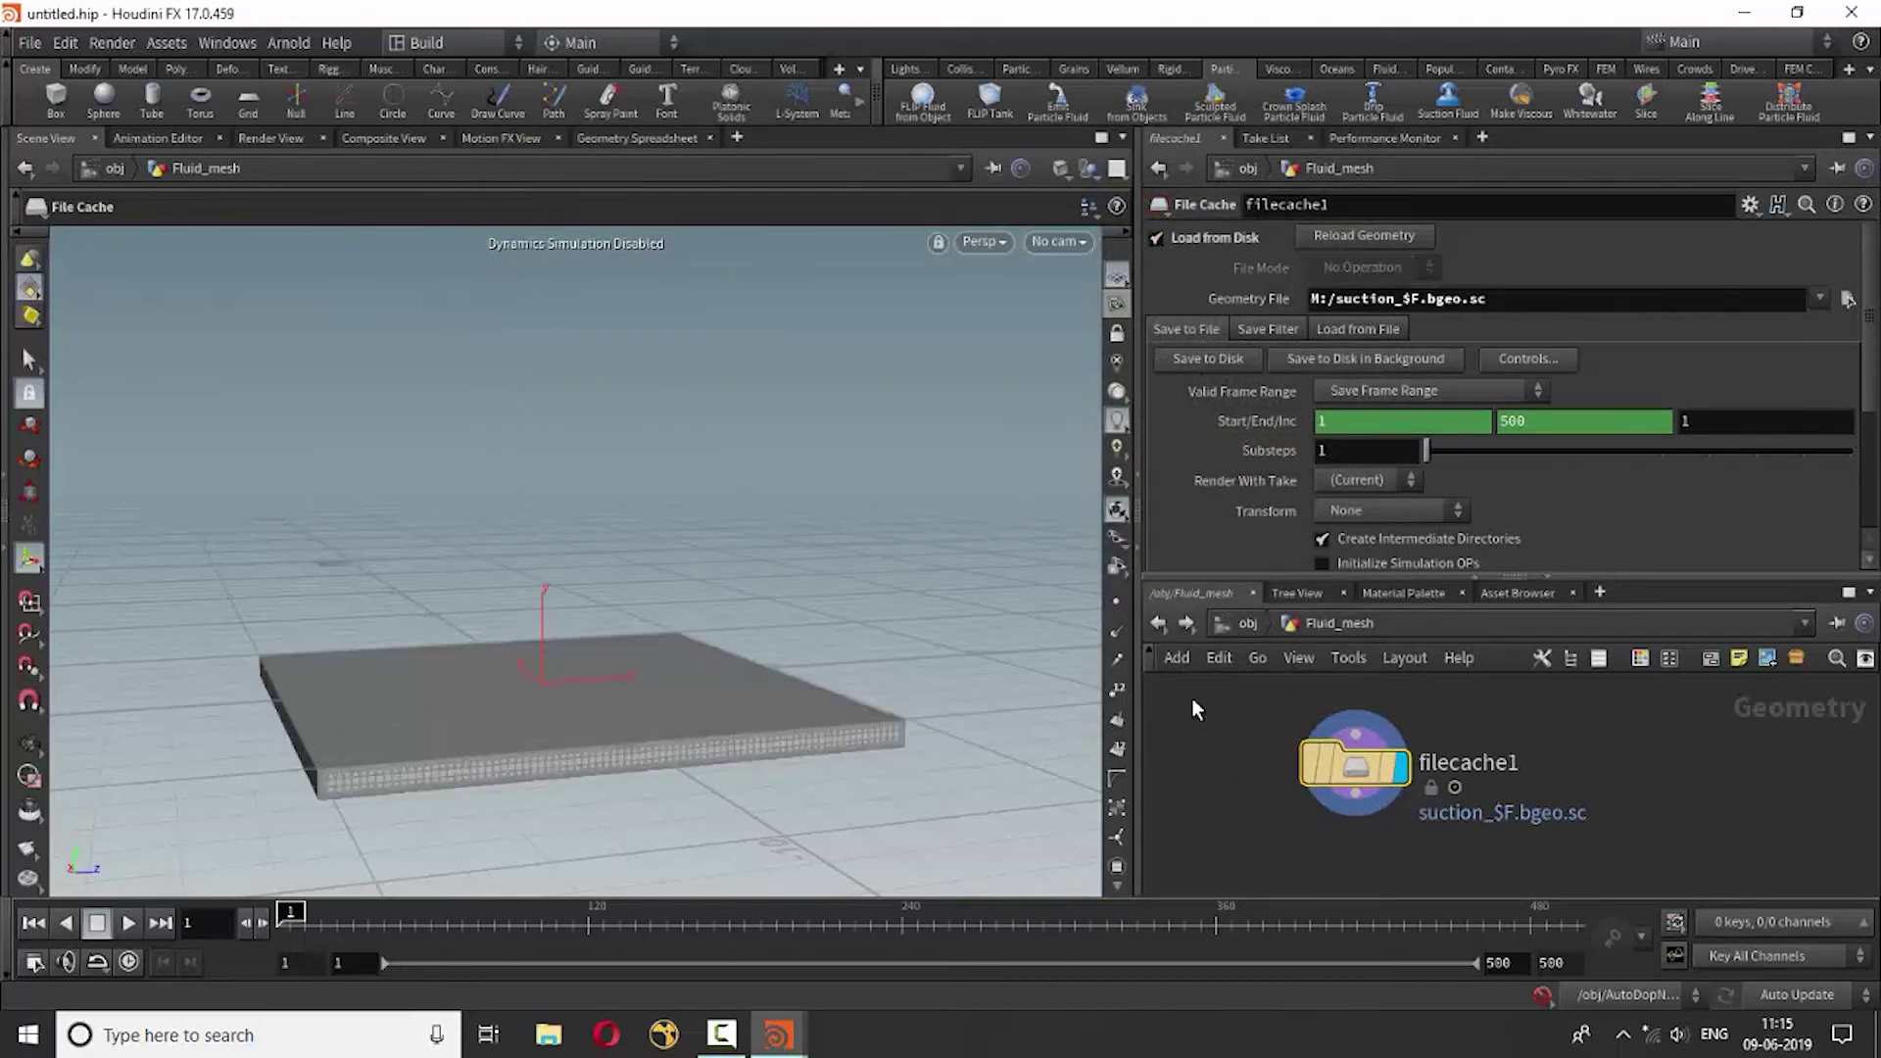
key("u")
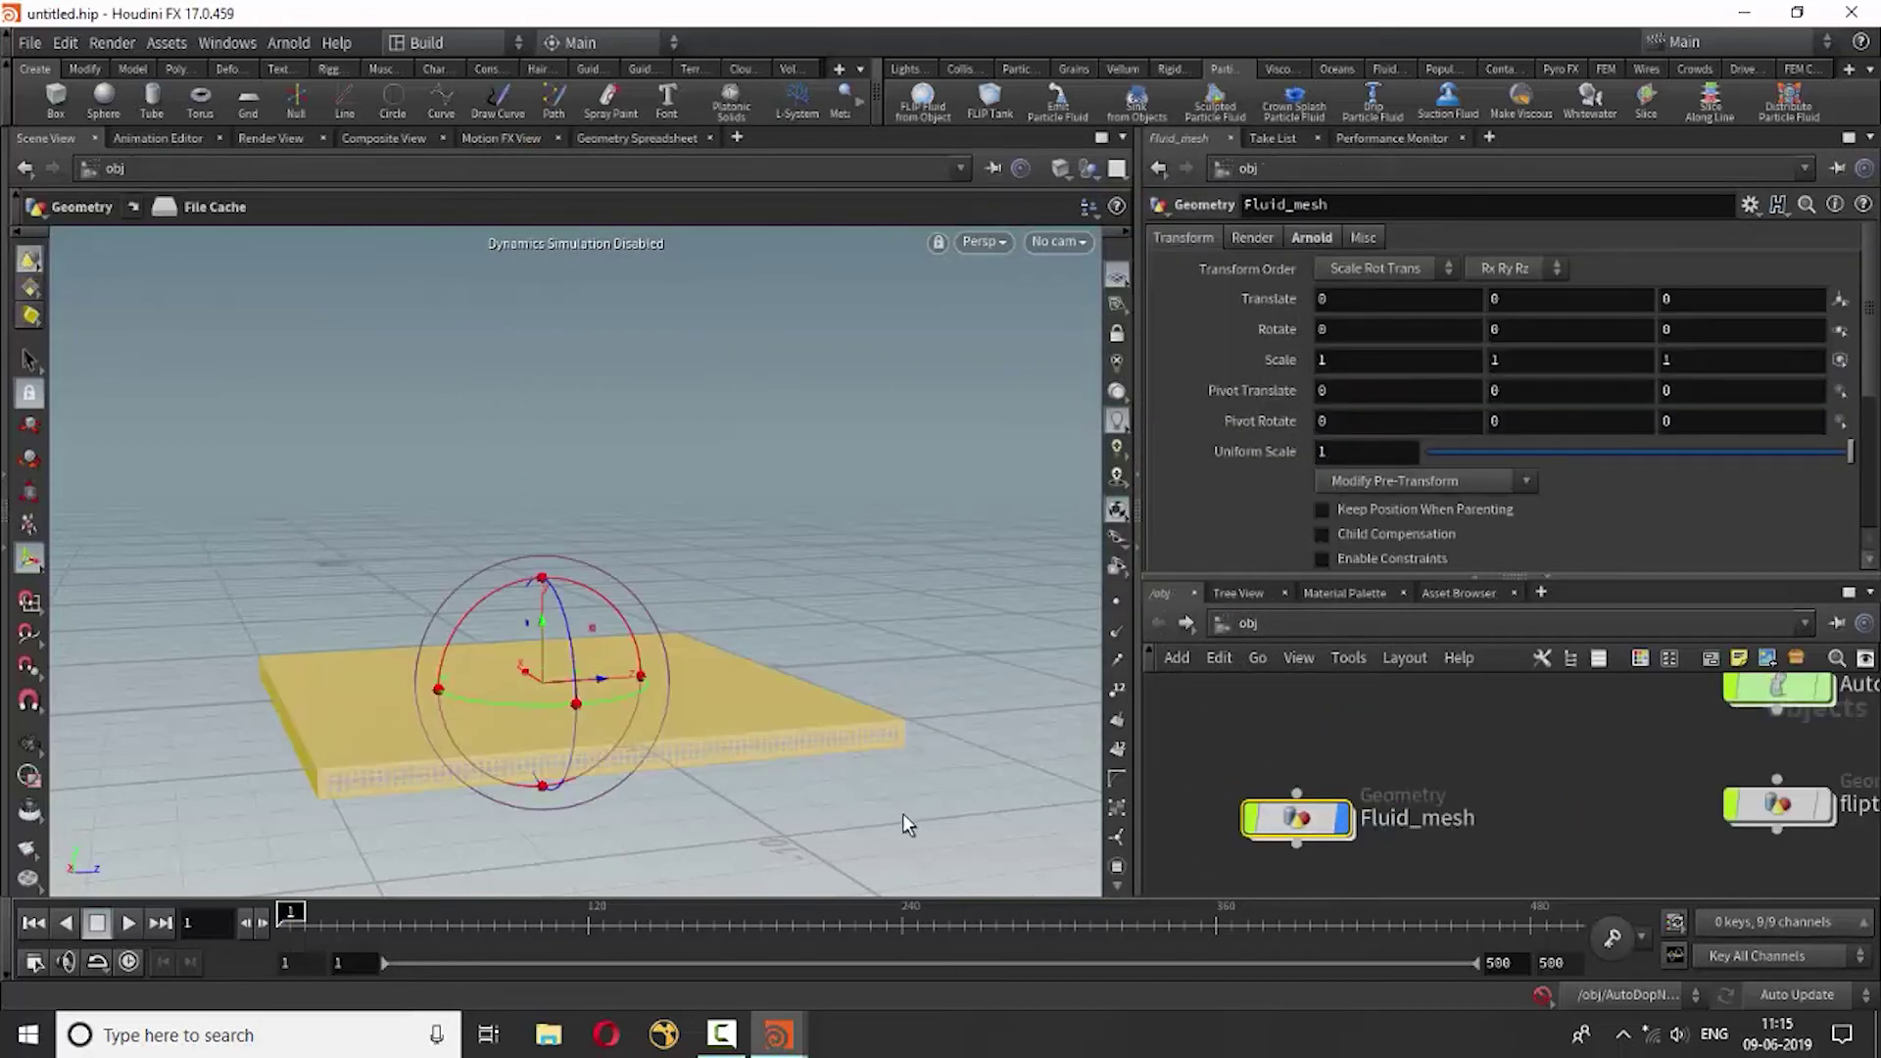
left_click(1553, 792)
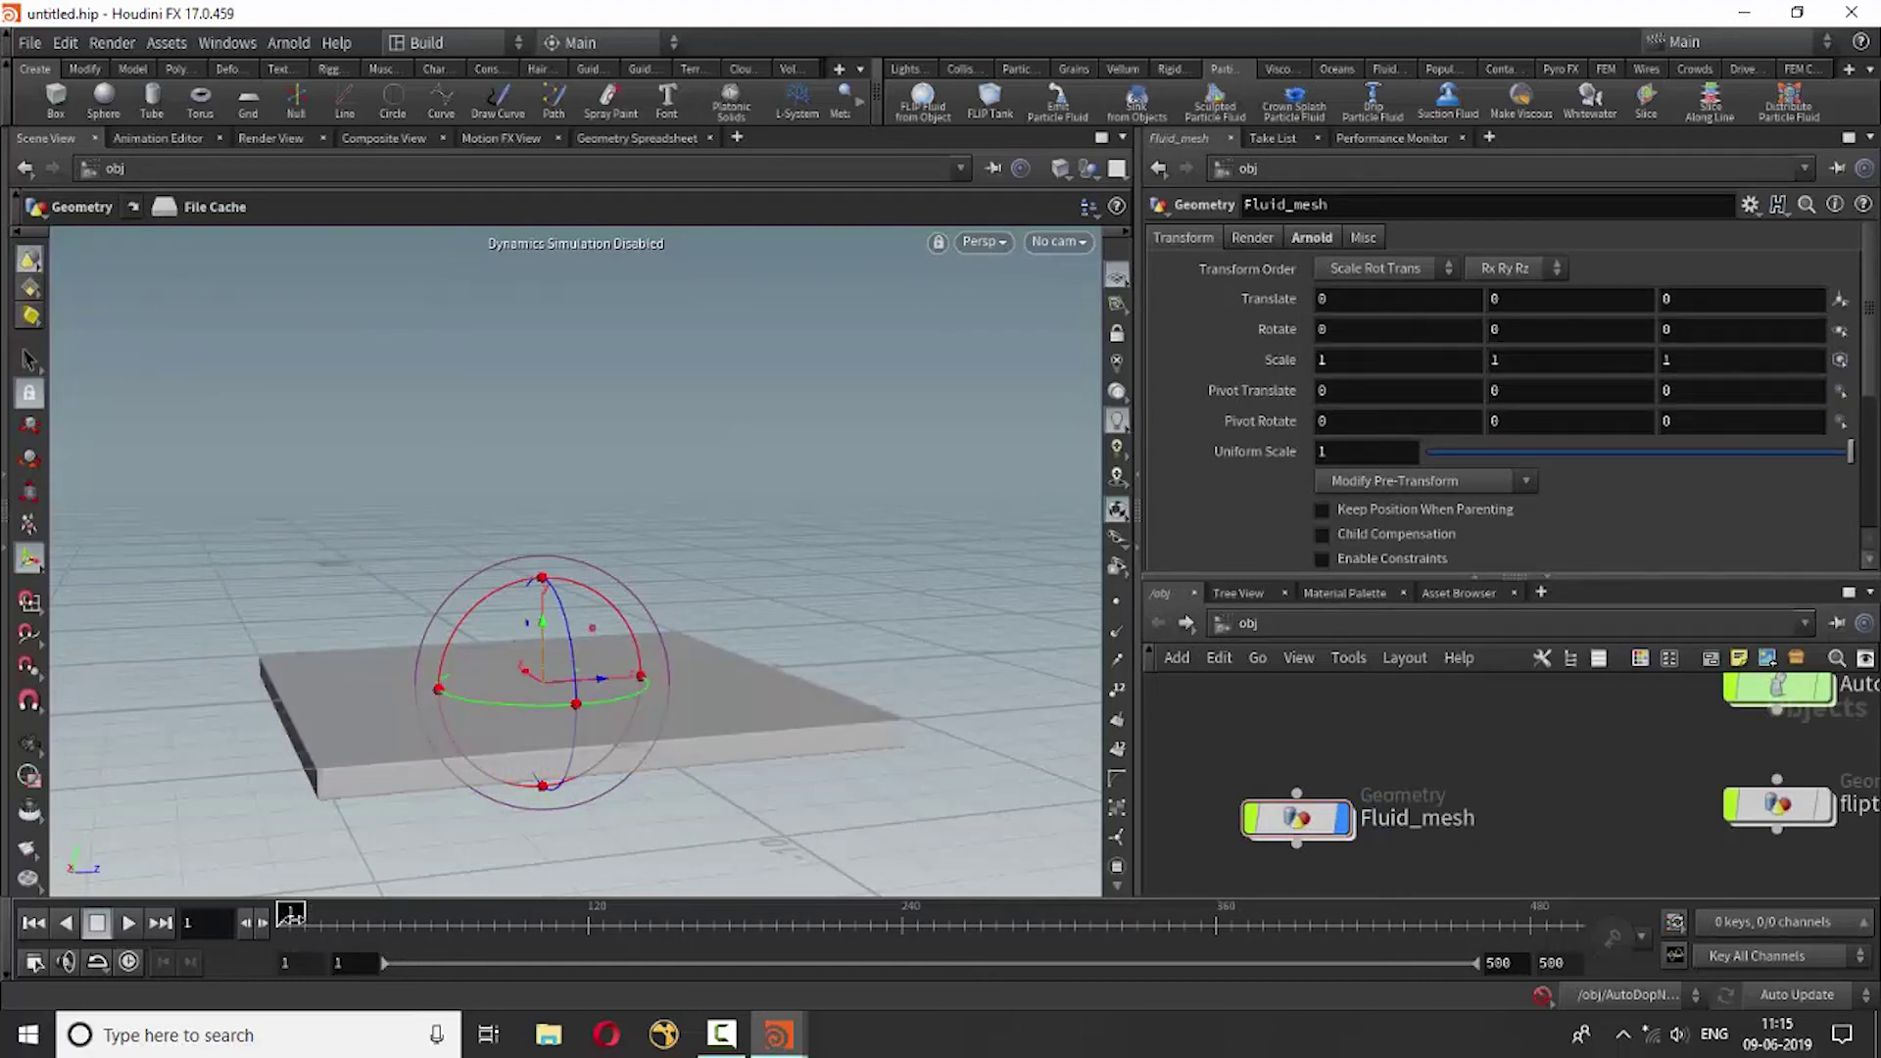
left_click_drag(291, 916, 1008, 936)
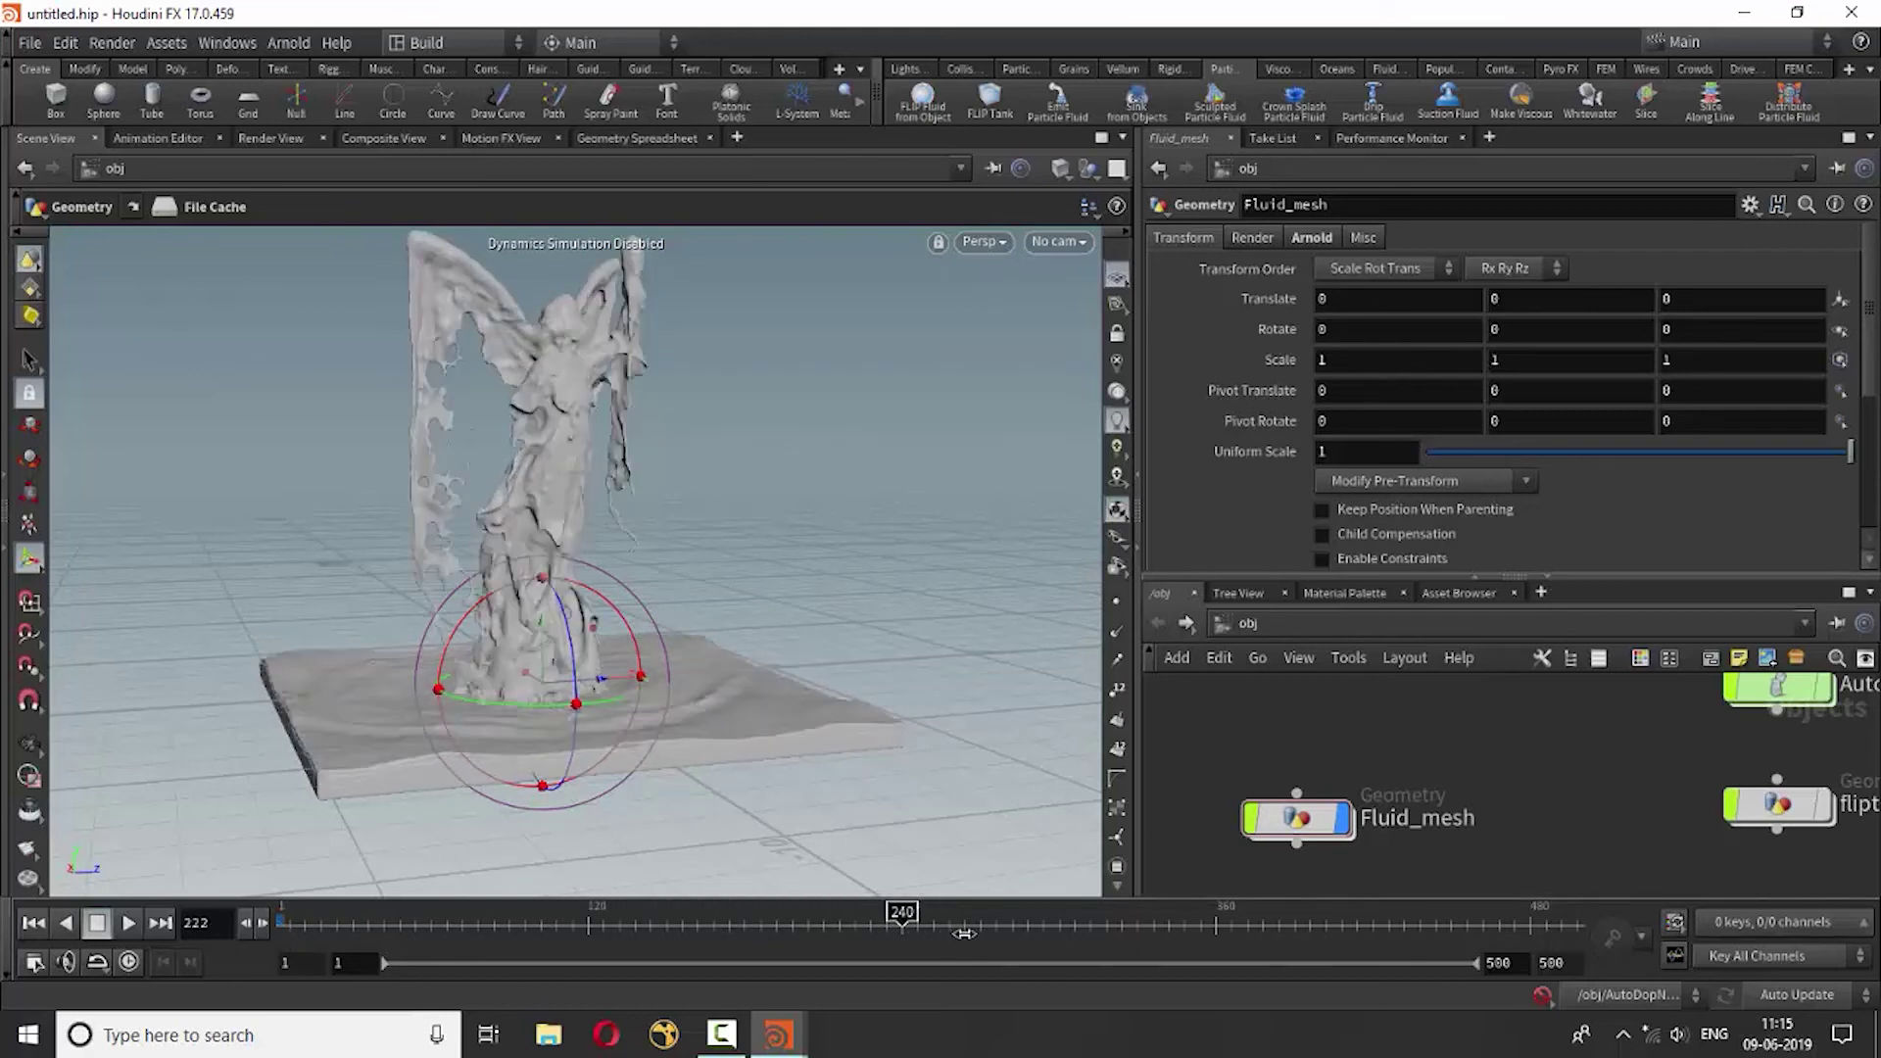
left_click_drag(1009, 936, 1064, 936)
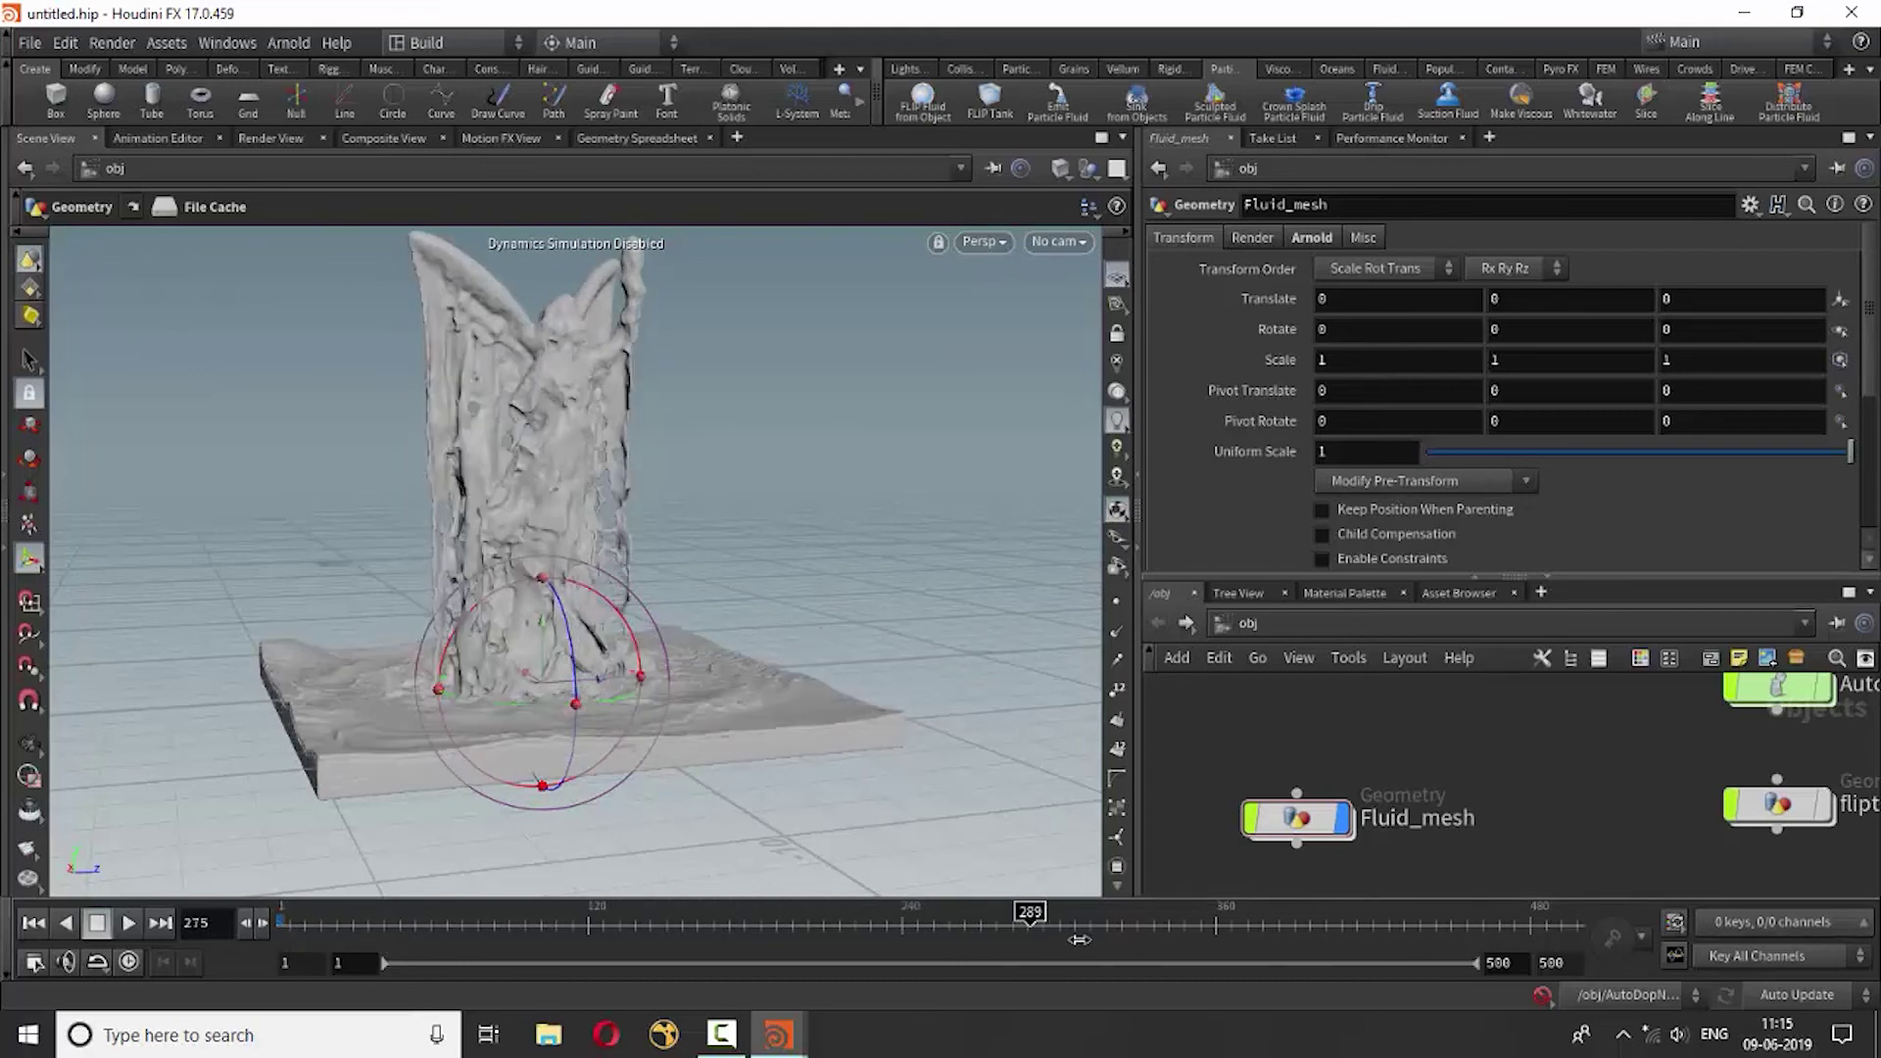
Orbit around the fluid statue and scrub forward to about frame 436.
key("Escape")
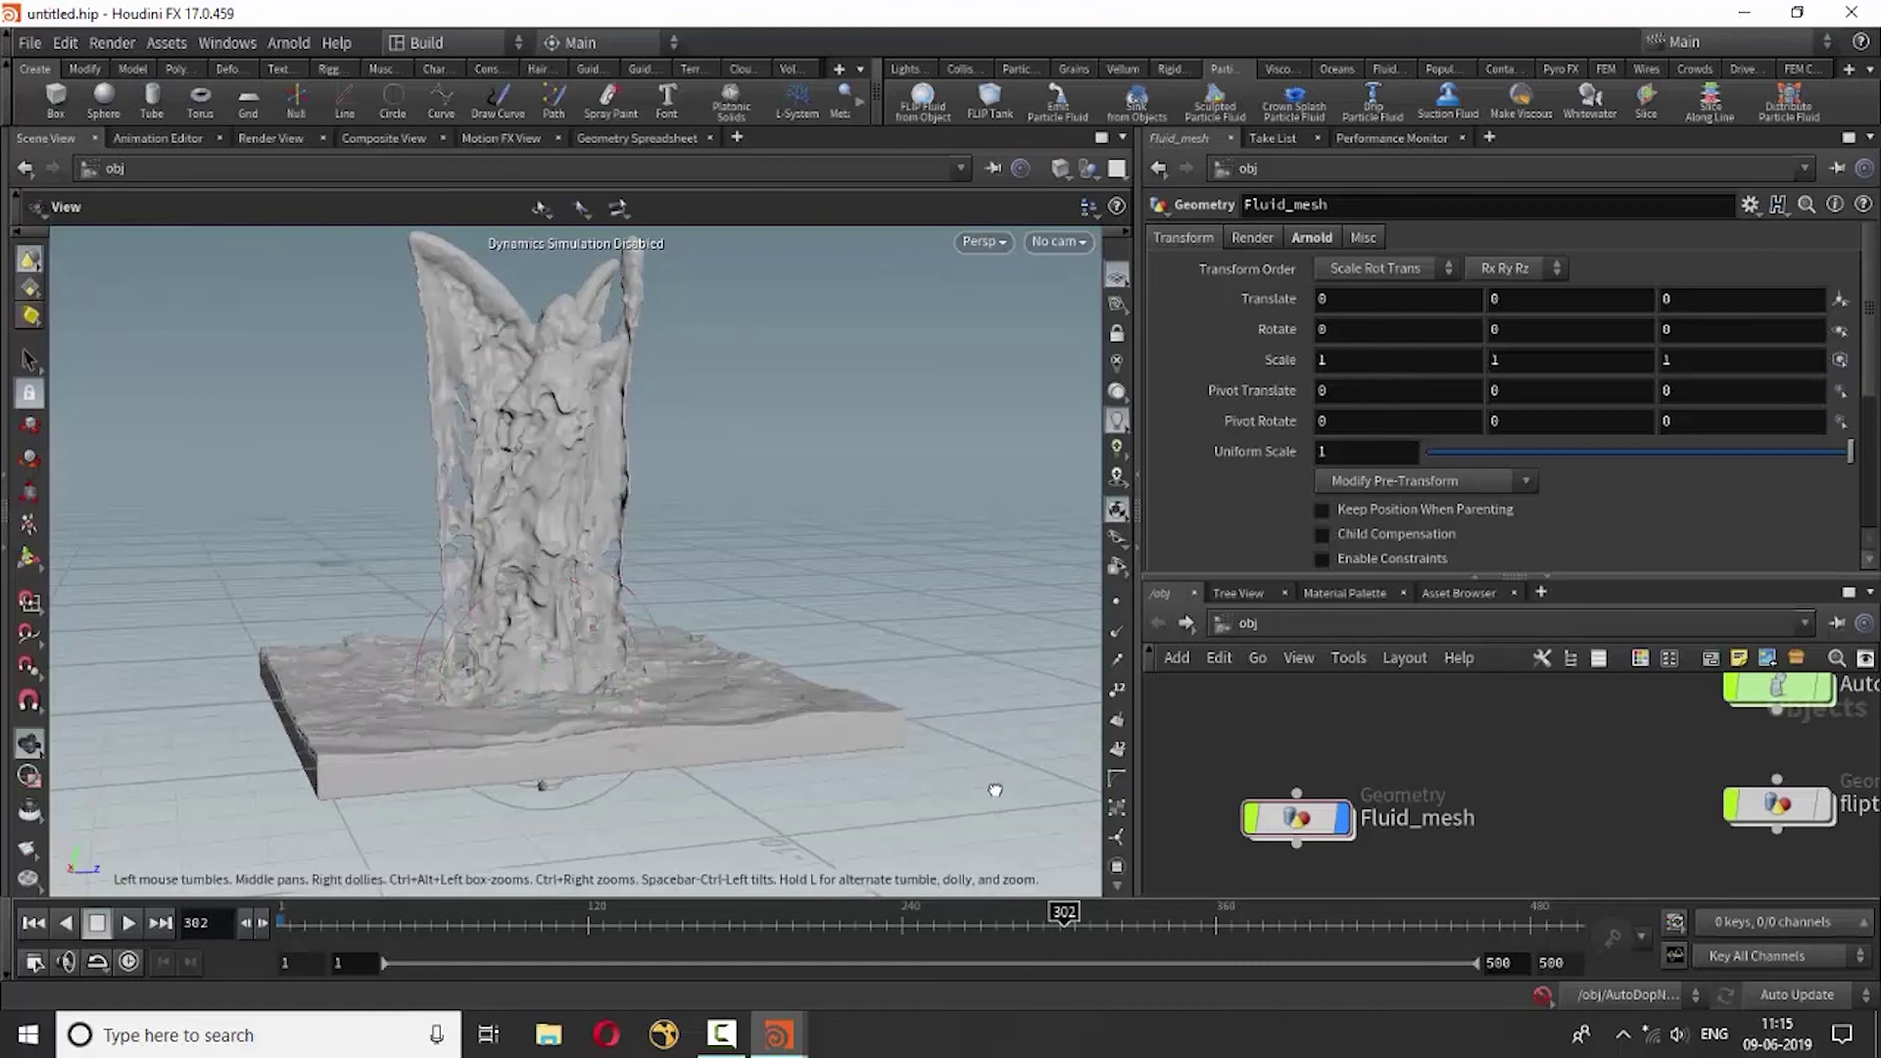
mouse_move(992, 774)
left_mouse_down()
mouse_move(747, 811)
mouse_move(1000, 799)
left_mouse_up()
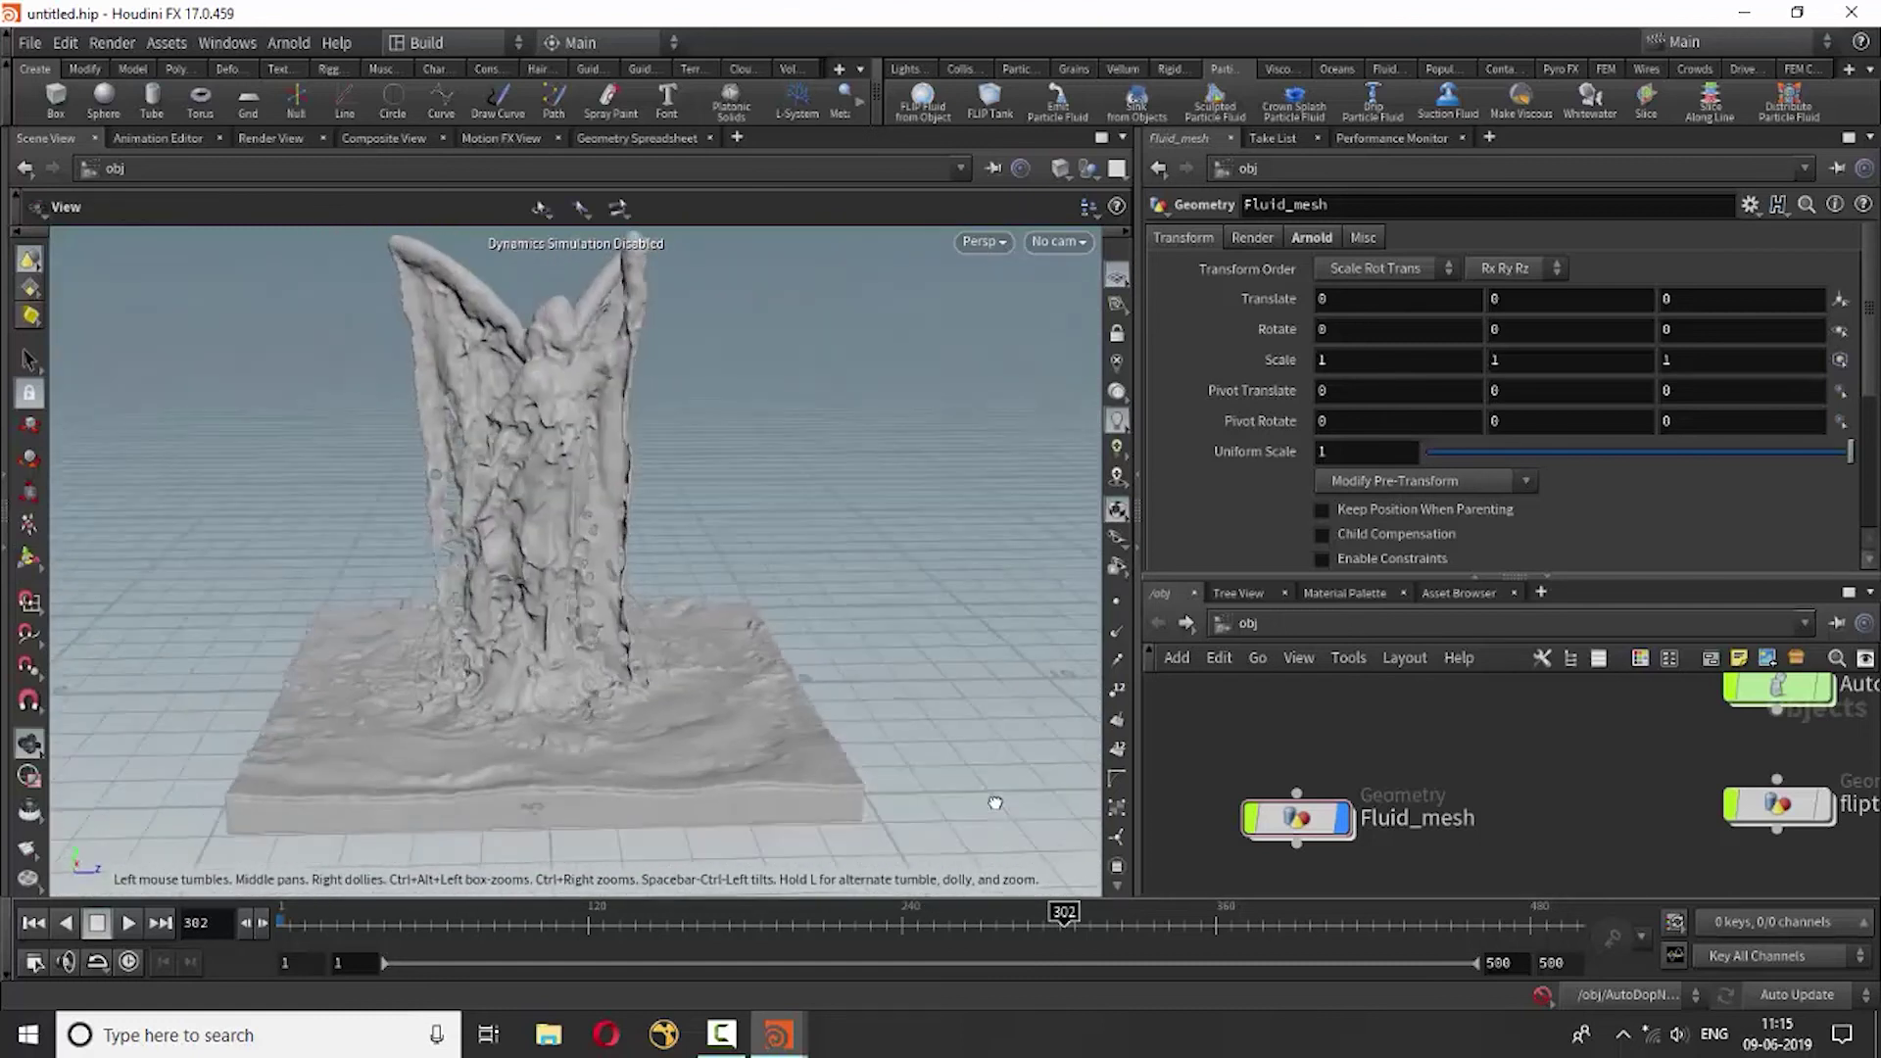
key("r")
left_click_drag(1066, 913, 1420, 923)
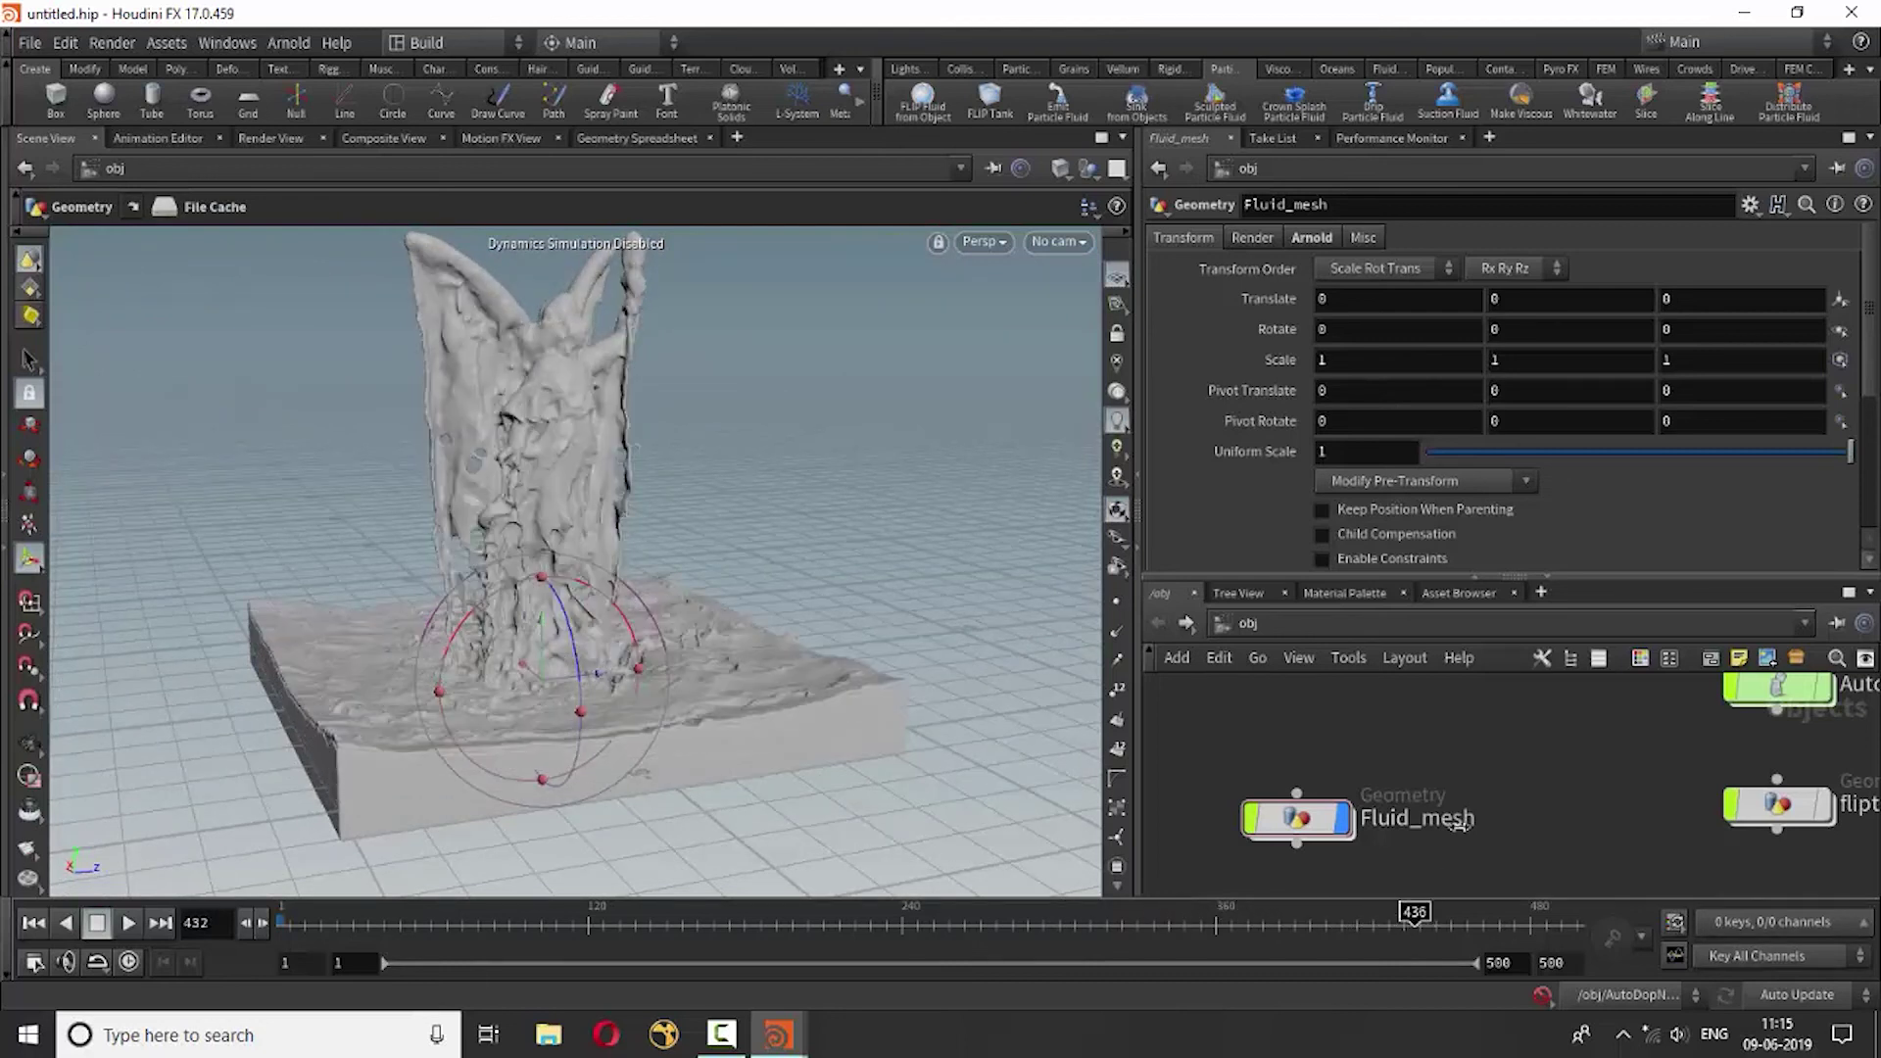
scroll(1562, 747, "down", 2)
scroll(1499, 760, "down", 2)
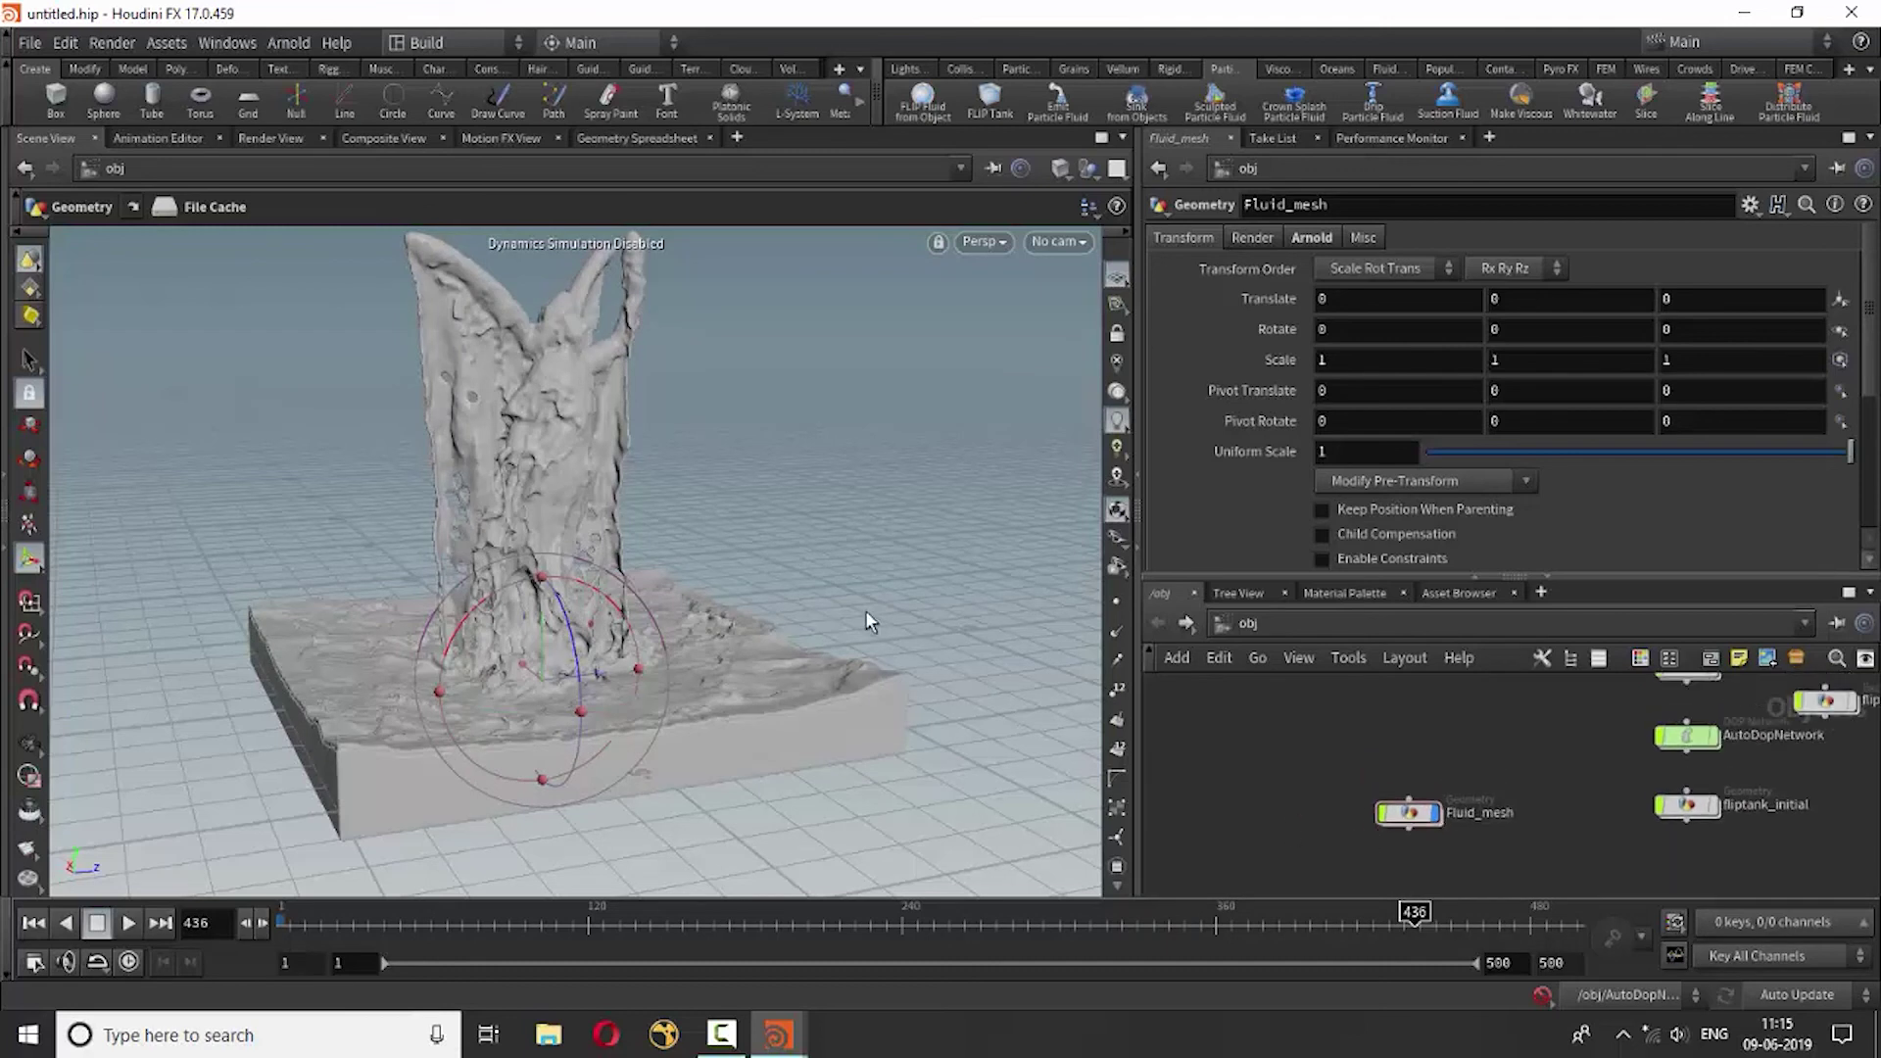
Add an Arnold light and set its Light Type to Skydome.
key("Tab")
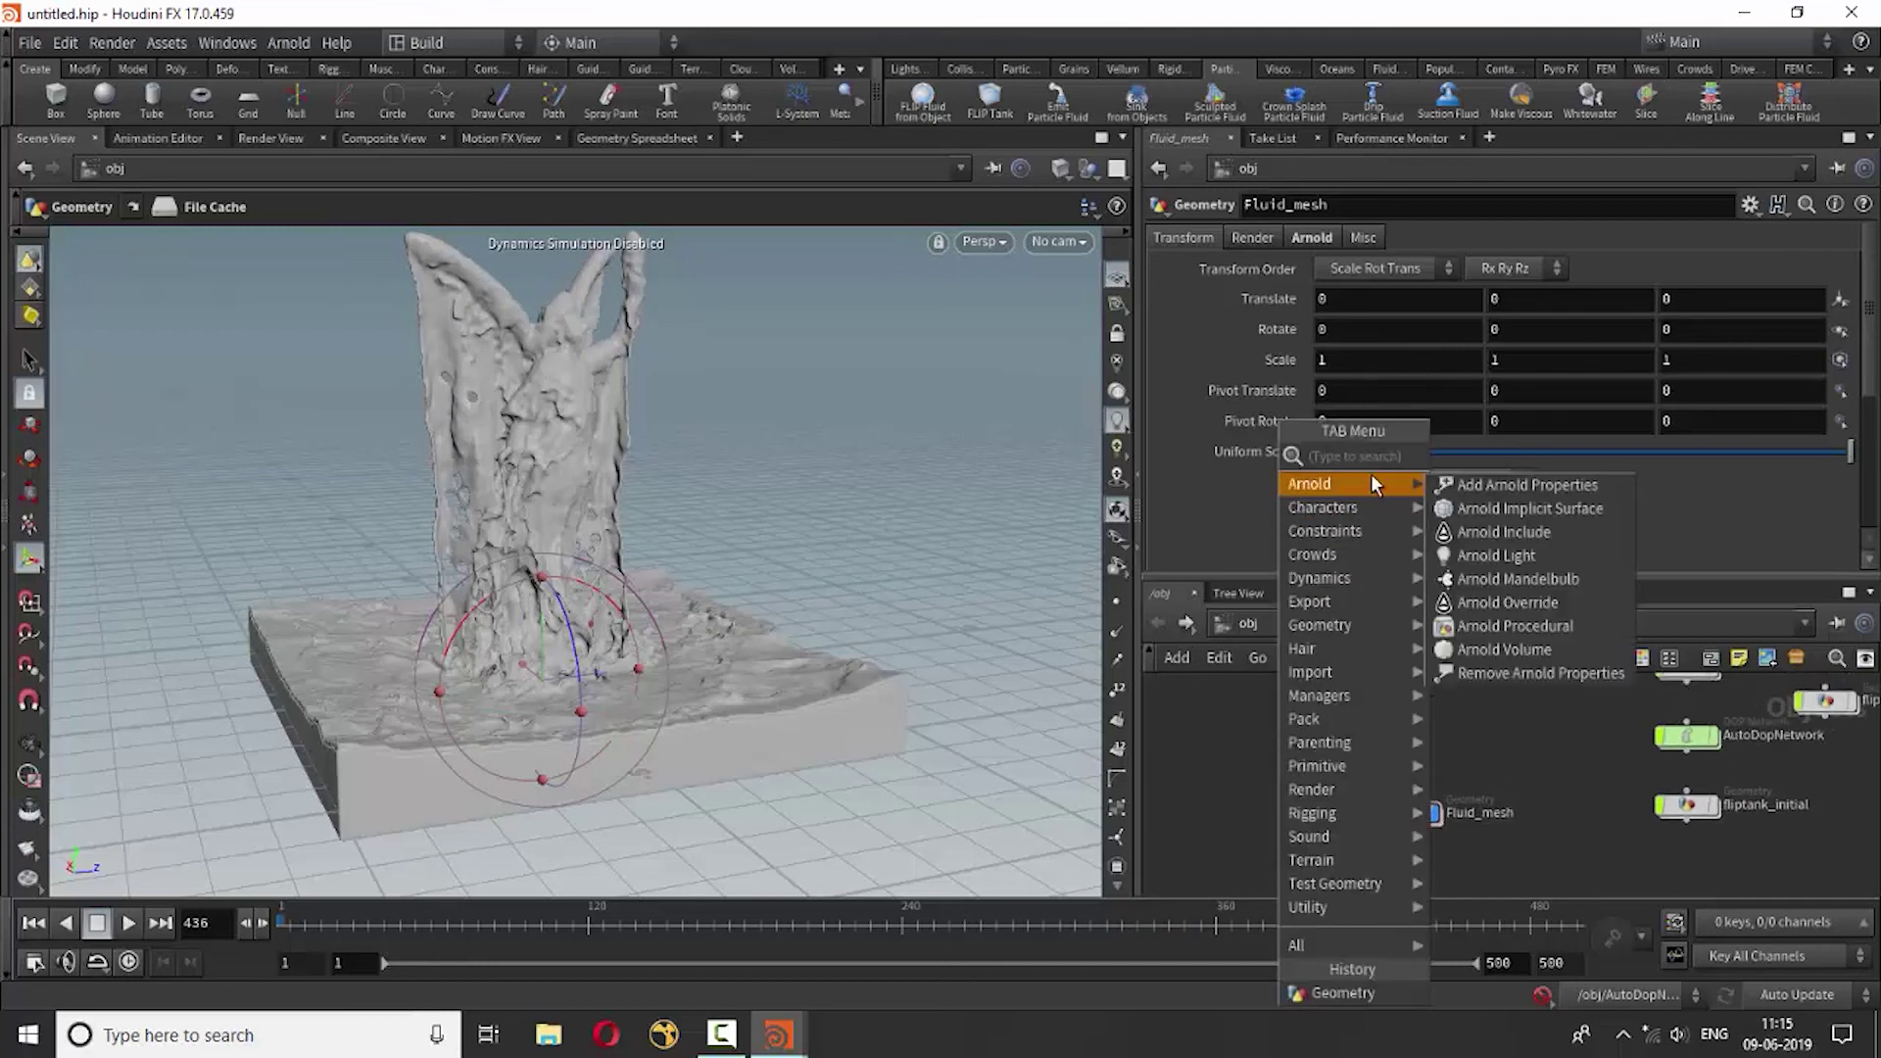
left_click(1475, 556)
left_click(1294, 749)
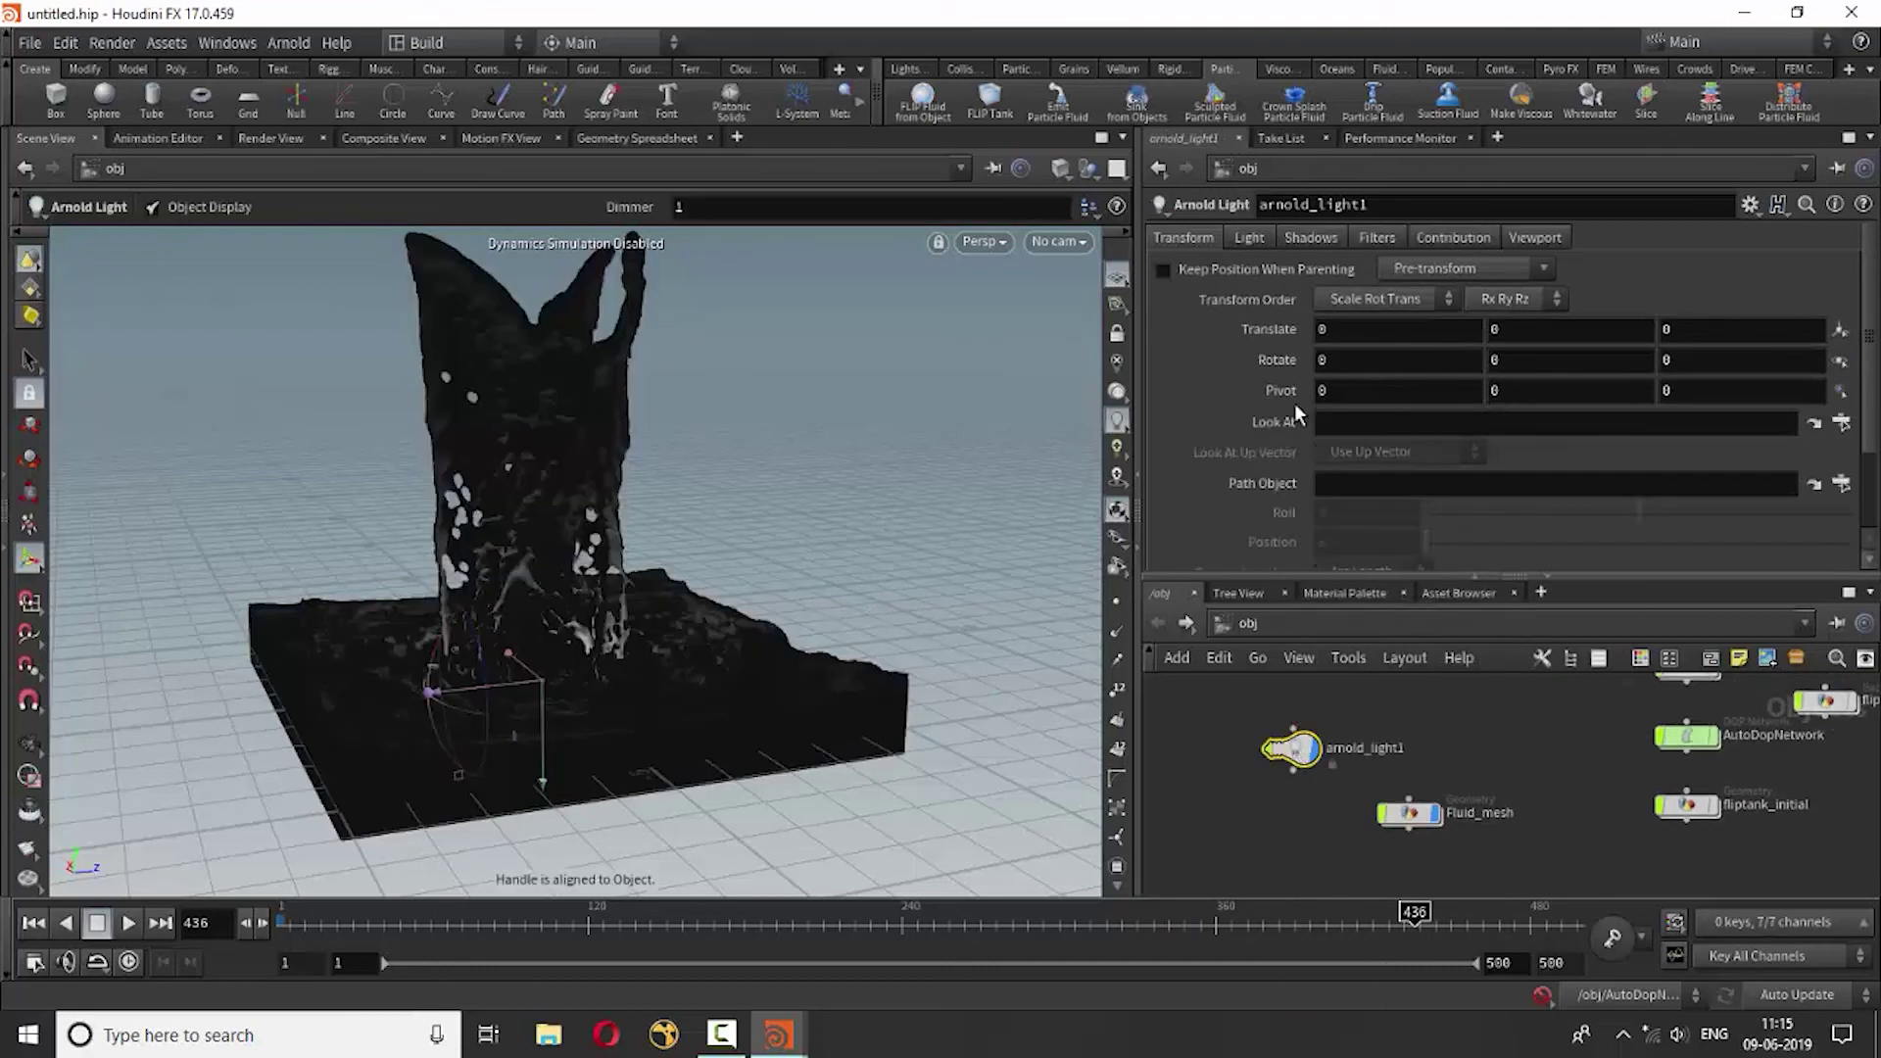
left_click(1250, 237)
left_click(1362, 271)
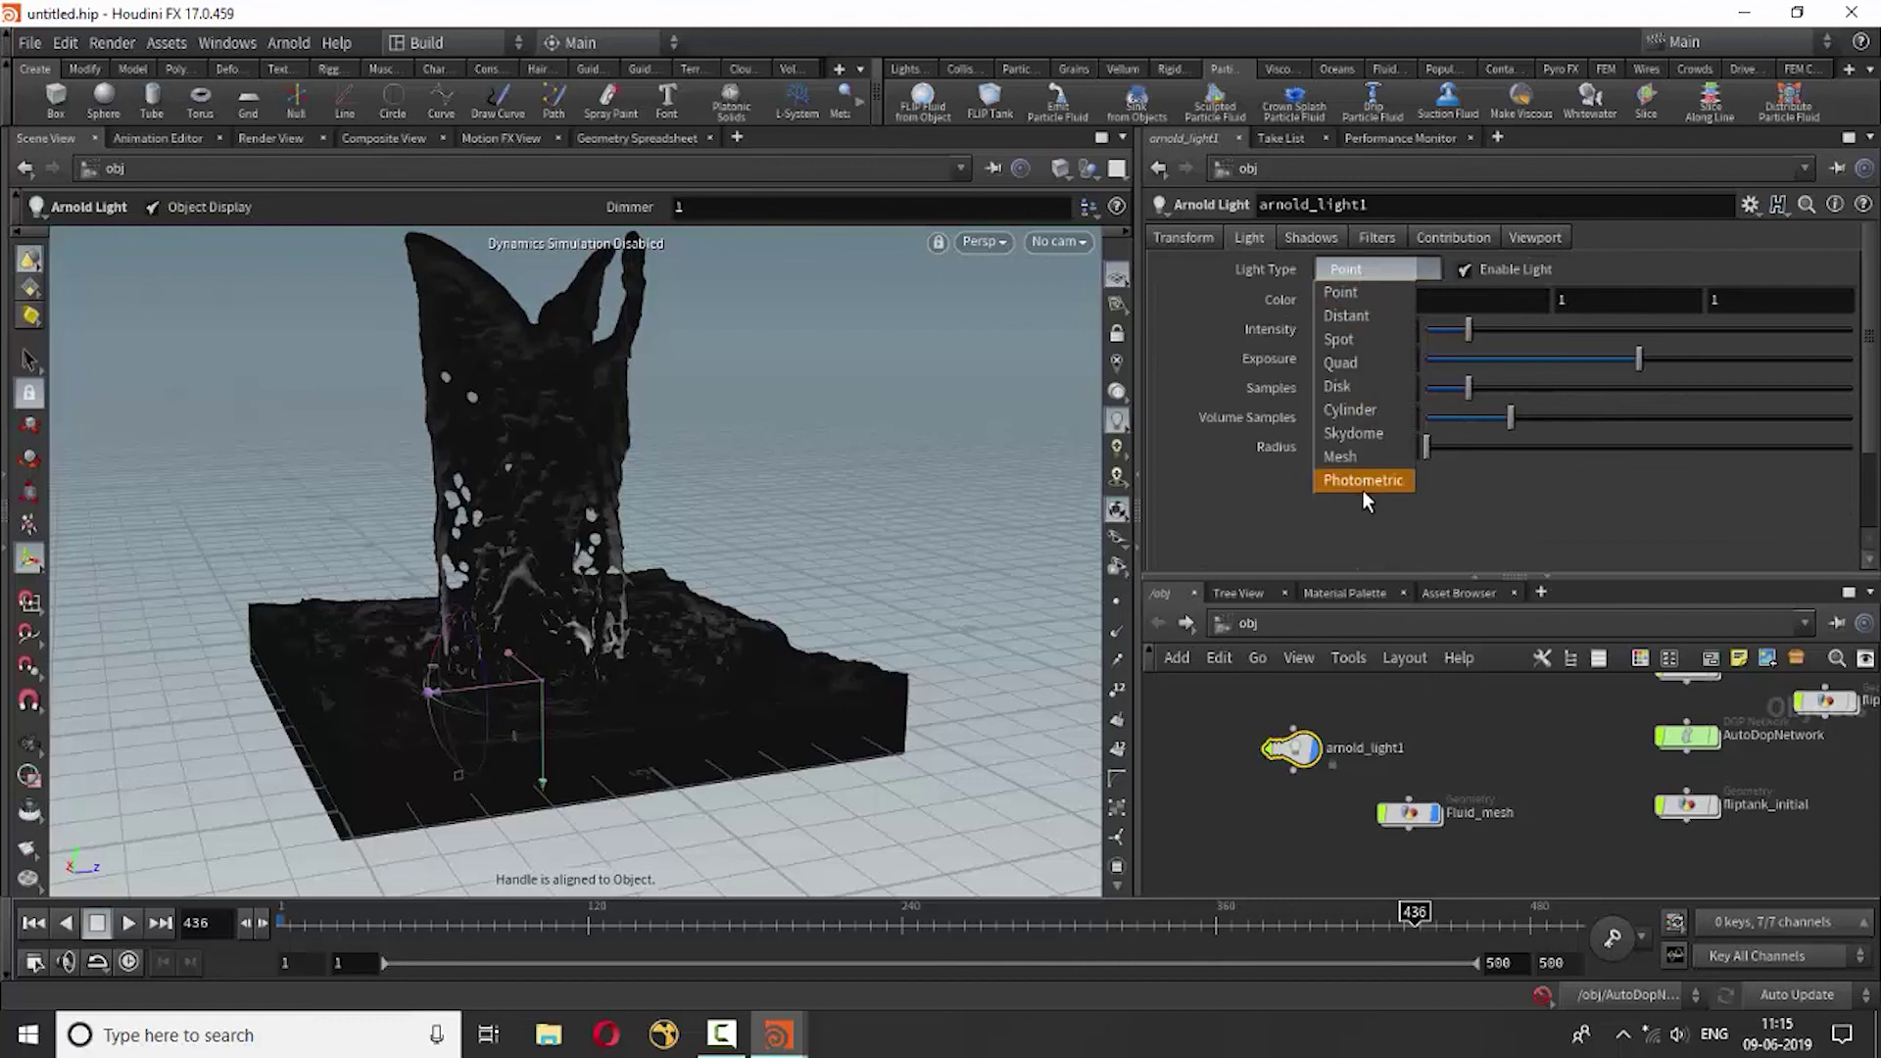
left_click(1354, 433)
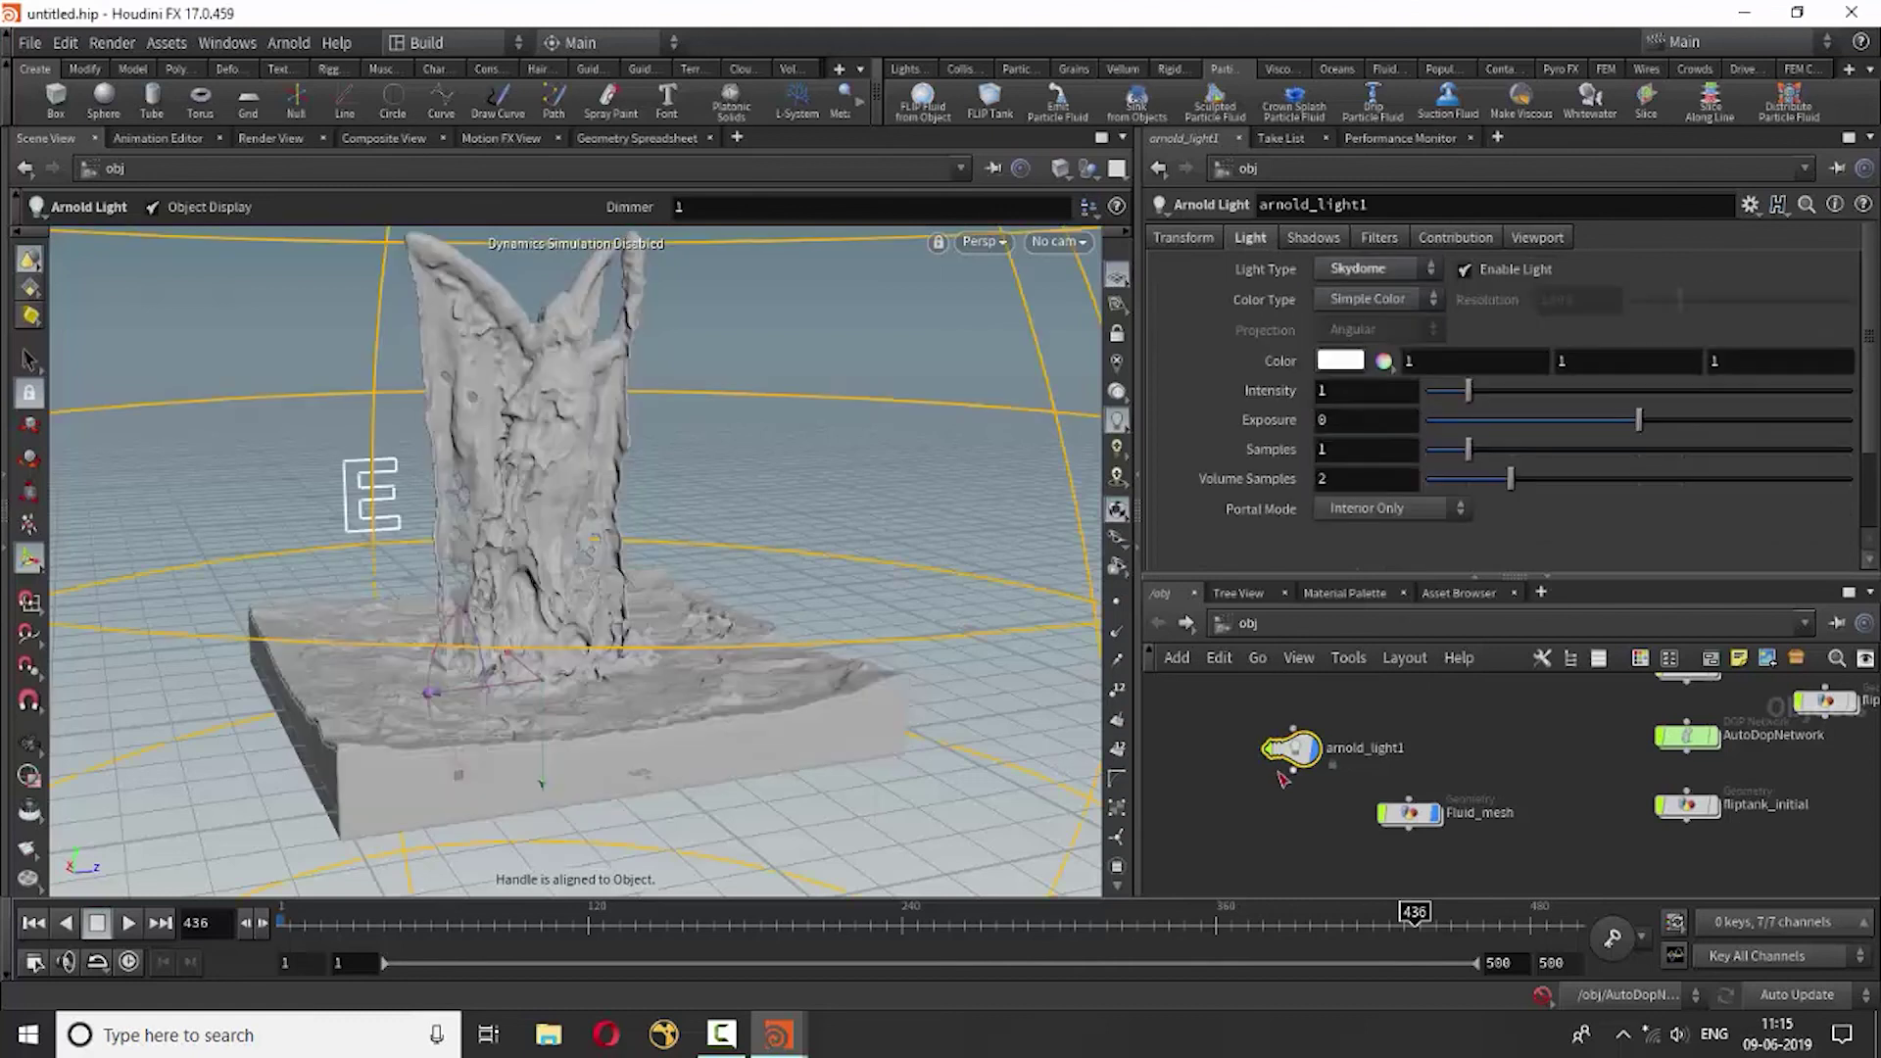
Set the skydome colour to an 8000K blackbody bluish white.
left_click(1382, 361)
left_click(1185, 511)
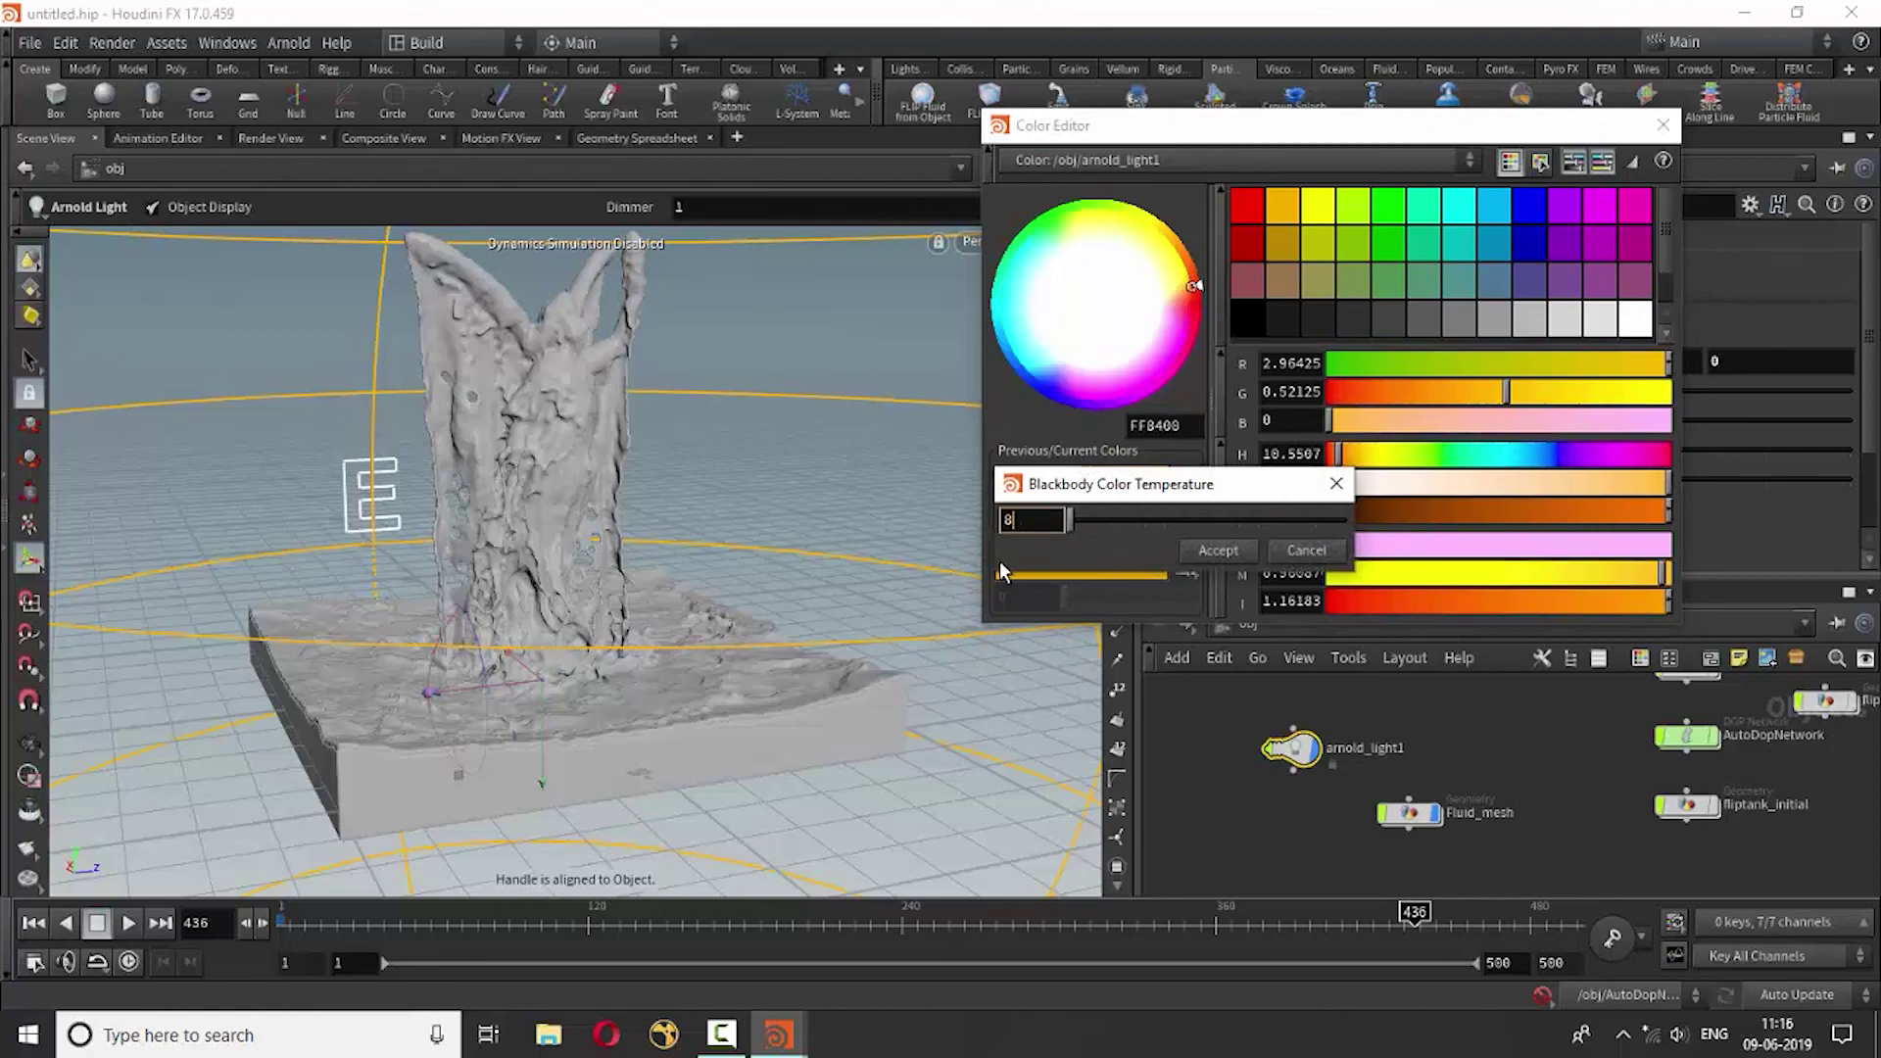
left_click(1220, 551)
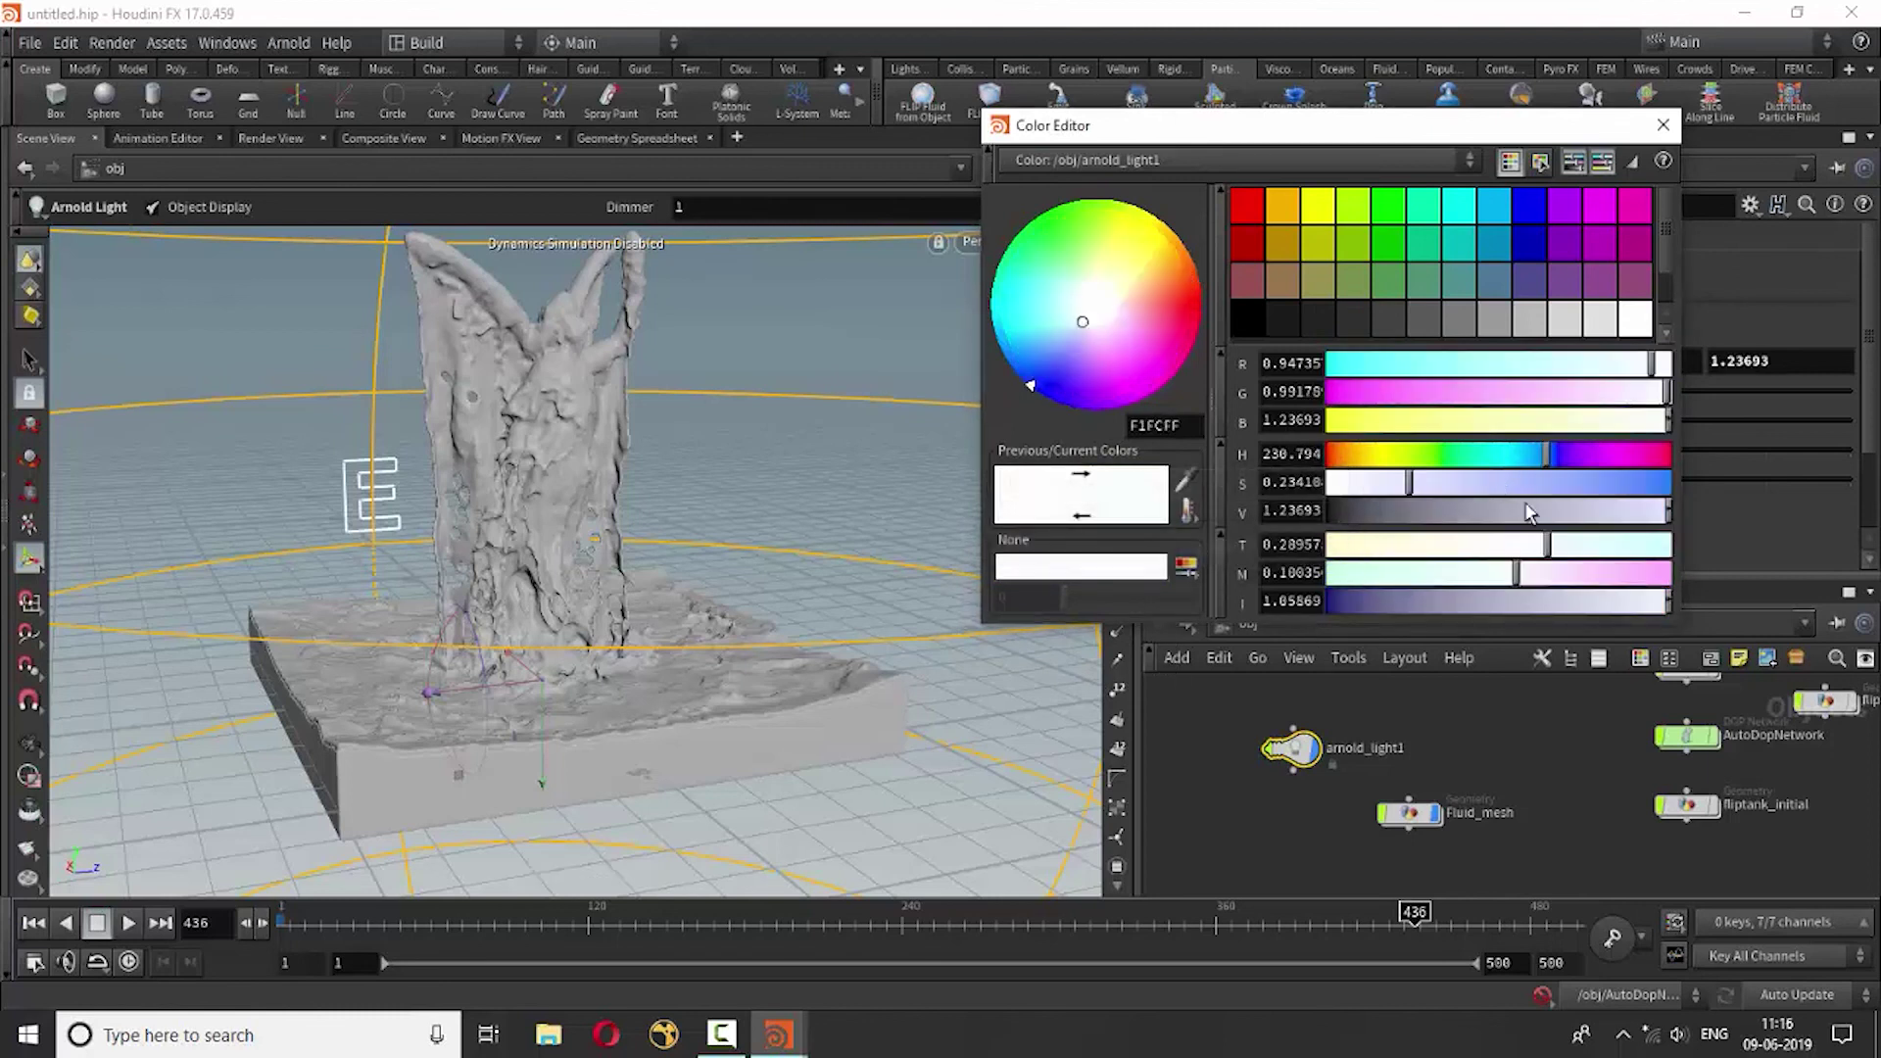
left_click(1663, 125)
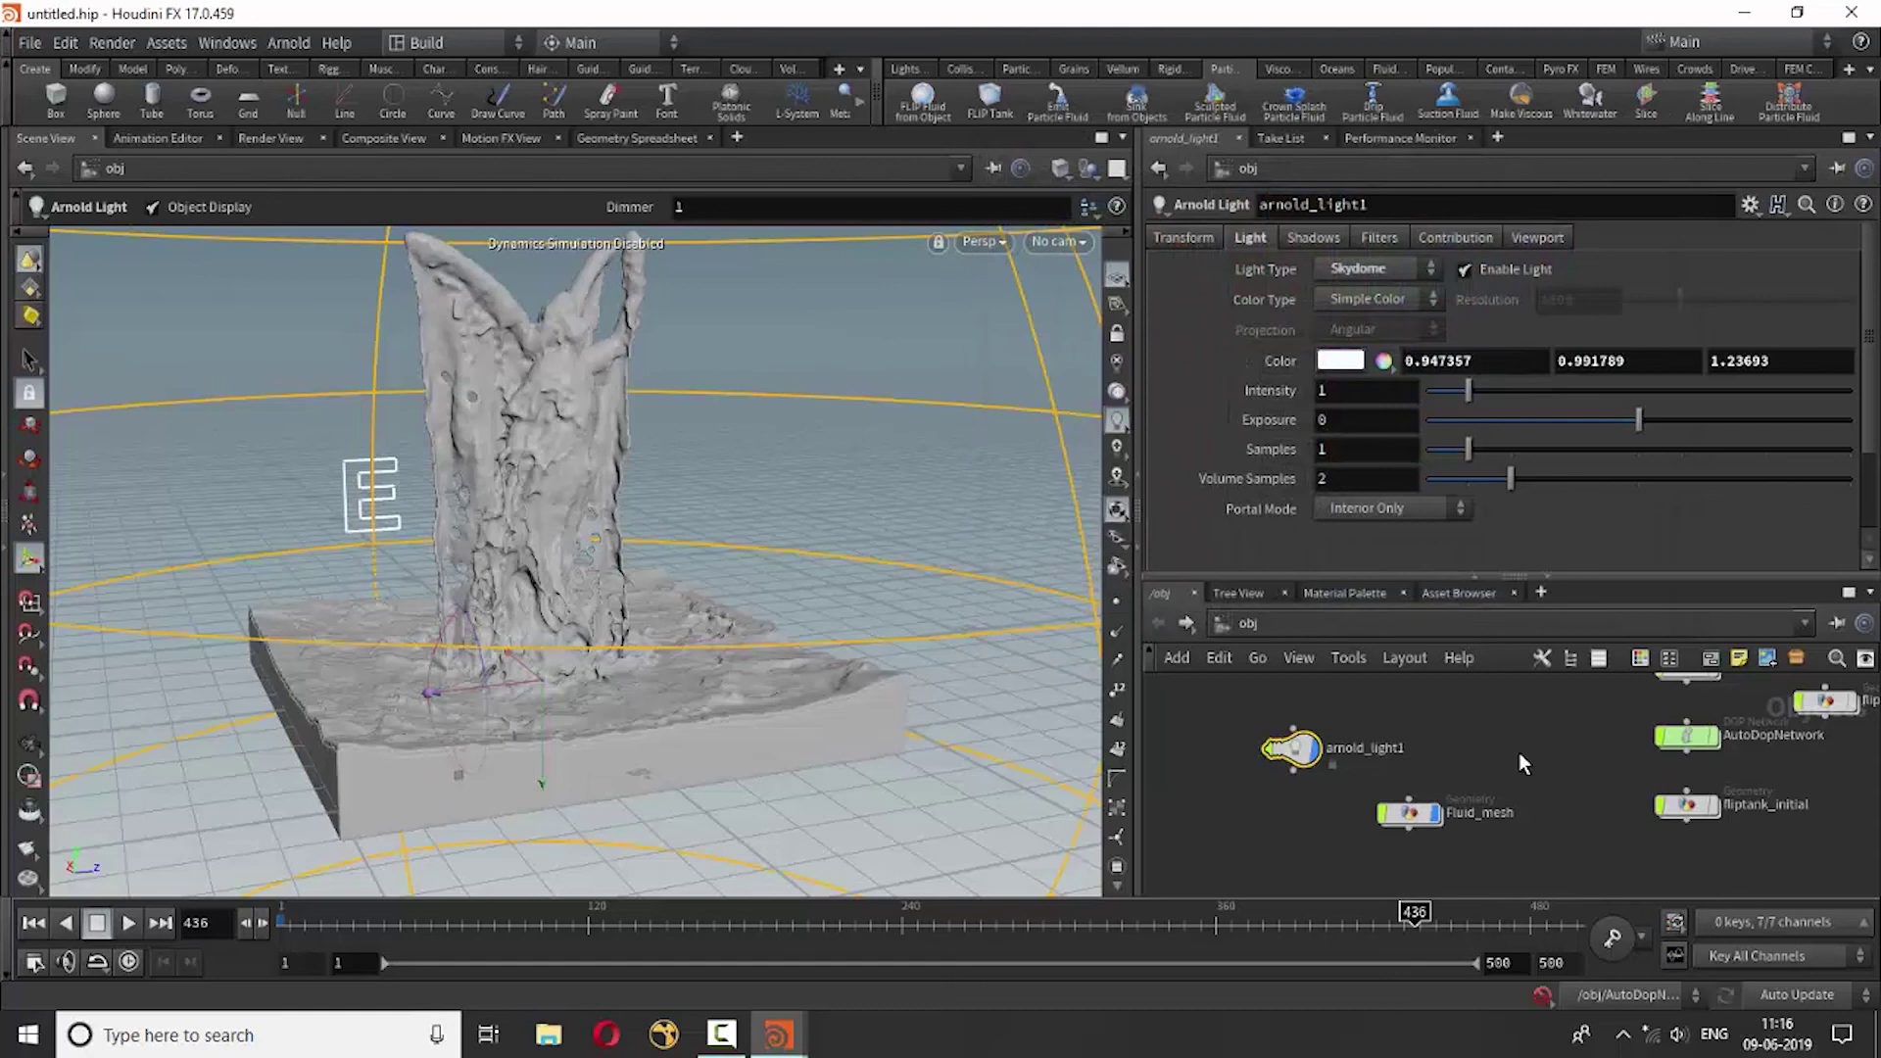
key("Tab")
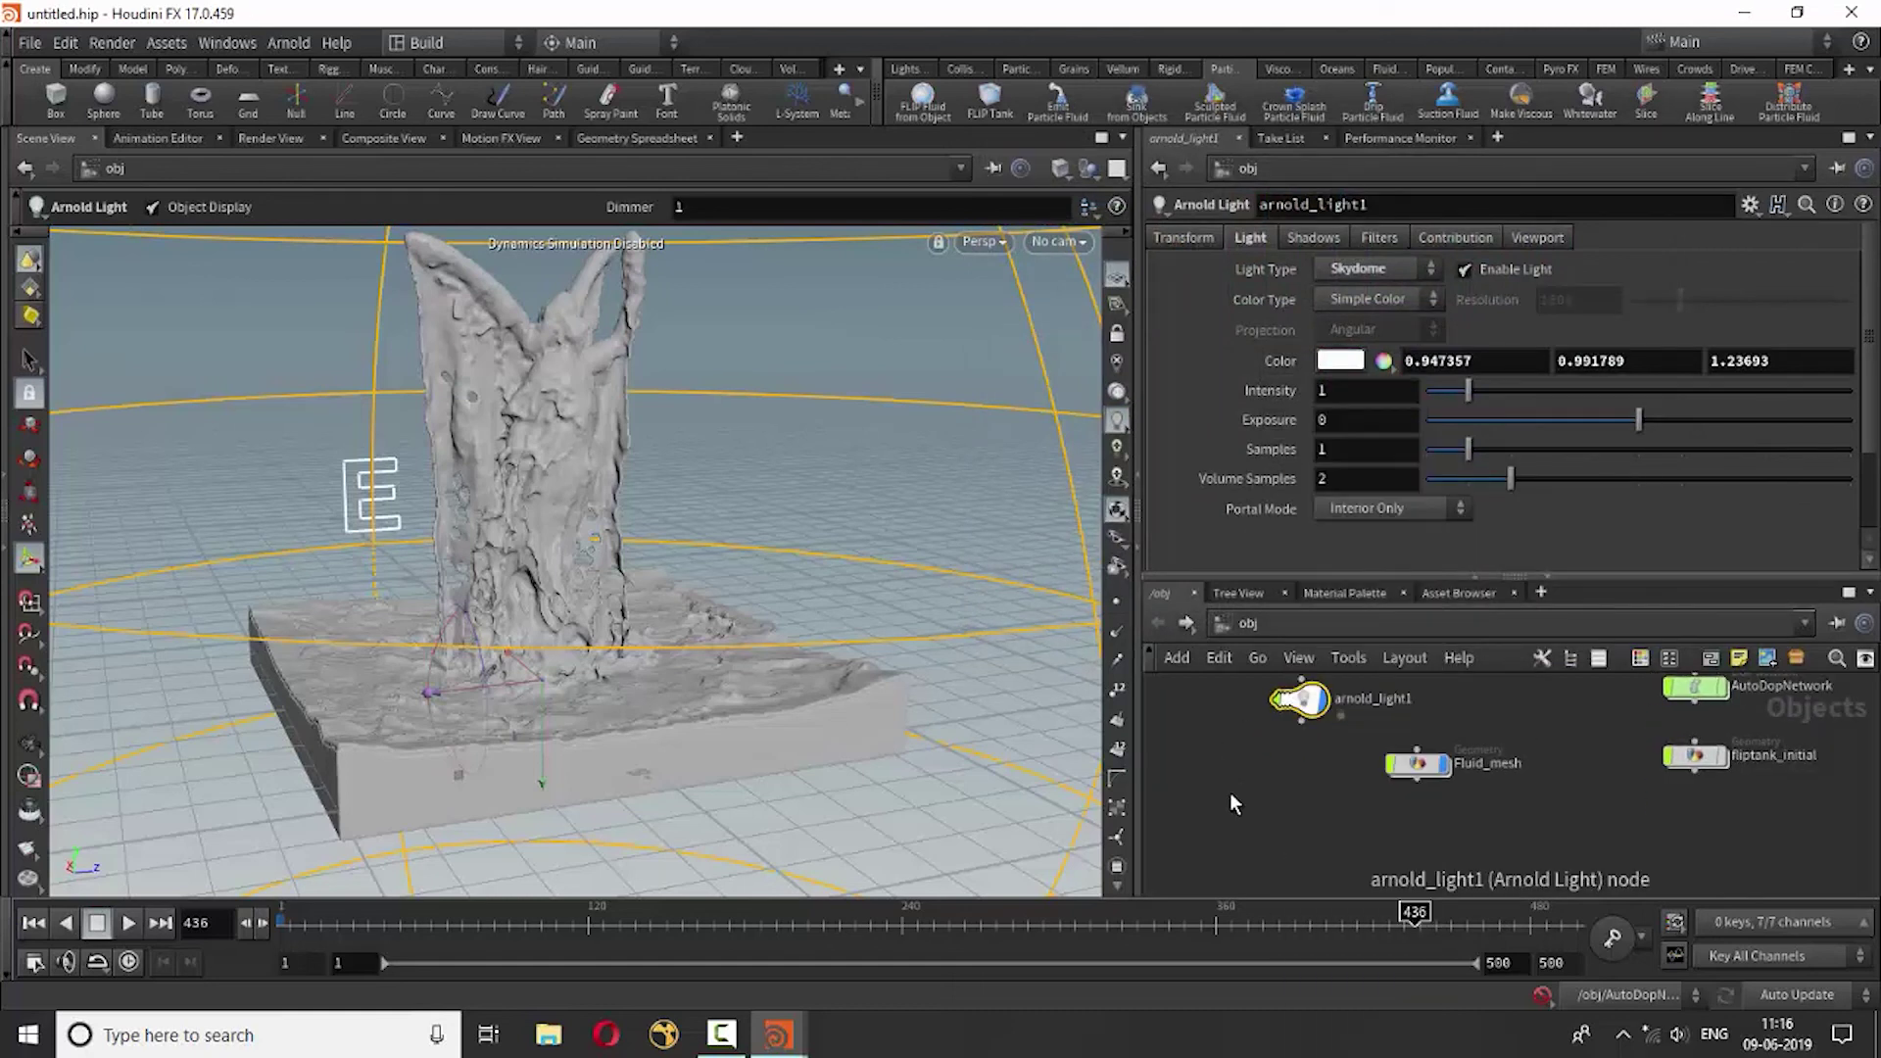
Create a SHOP Network containing an Arnold Shader Network, and enter it.
key("Tab")
type("shop")
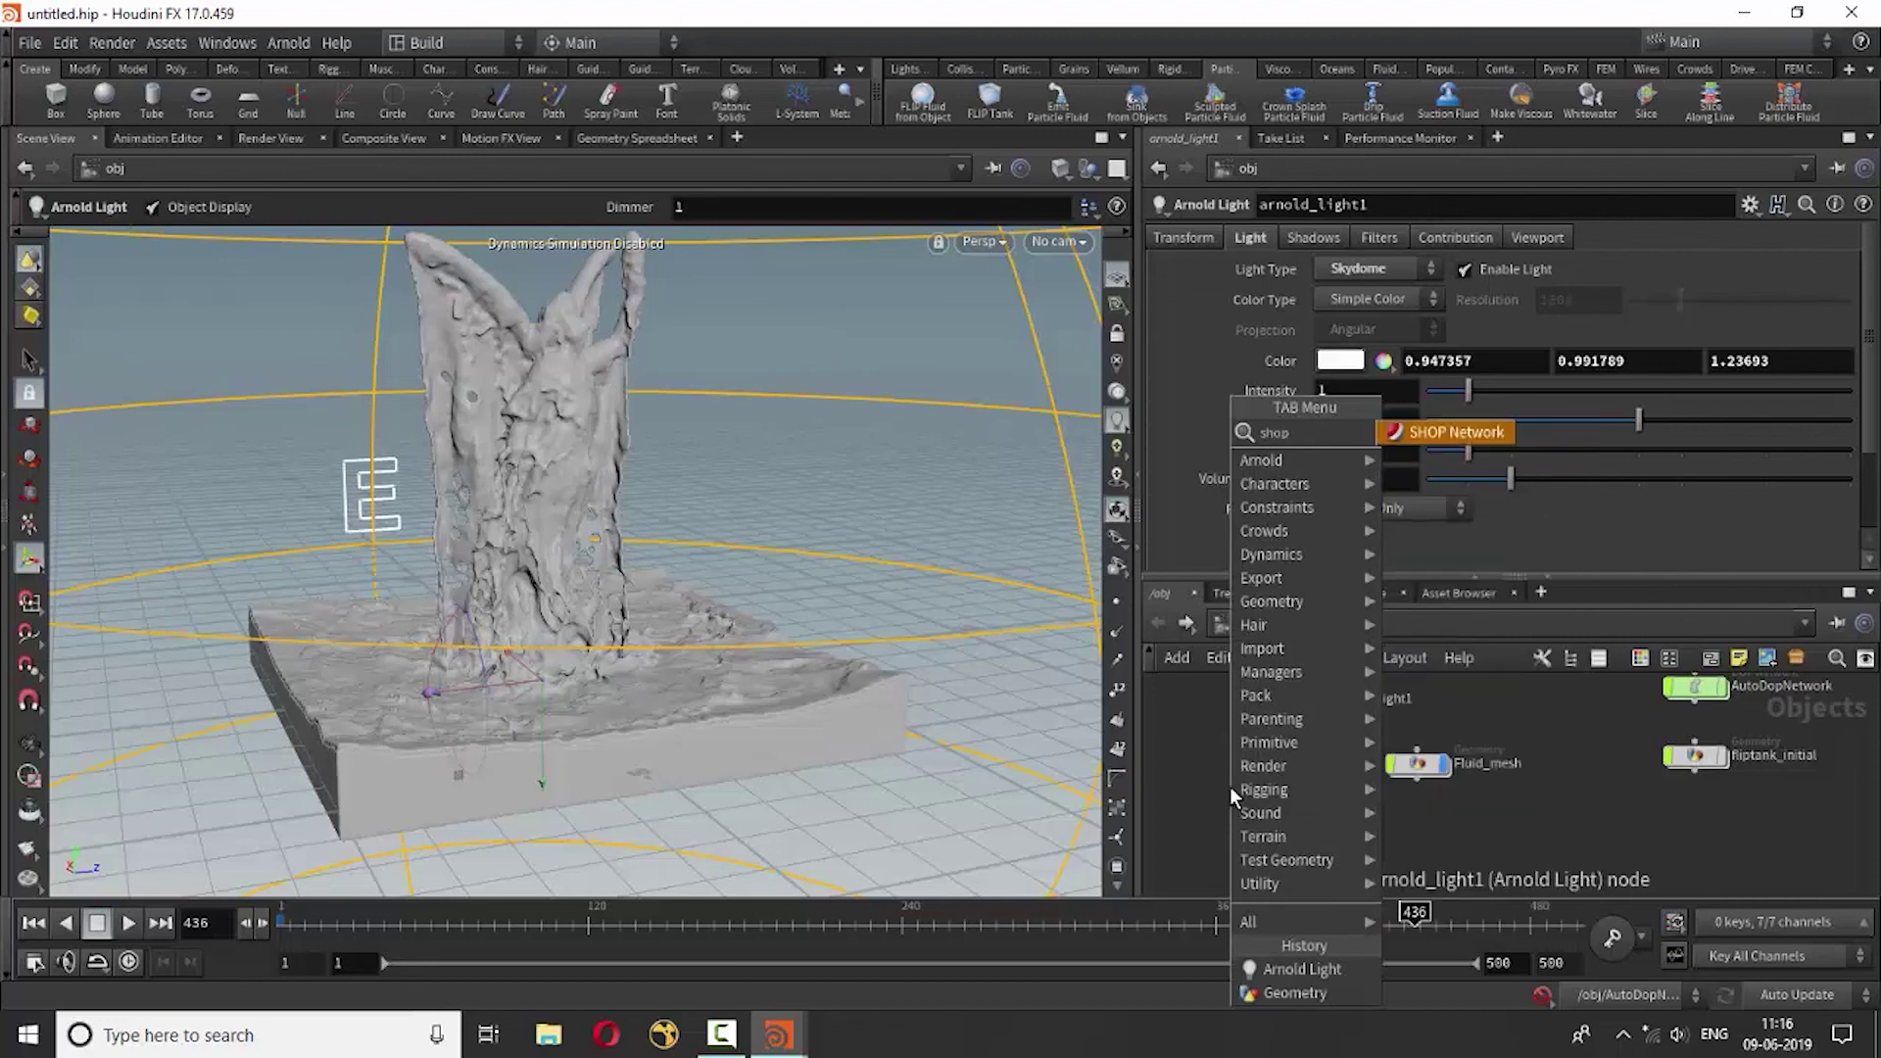
left_click(1474, 435)
left_click(1277, 825)
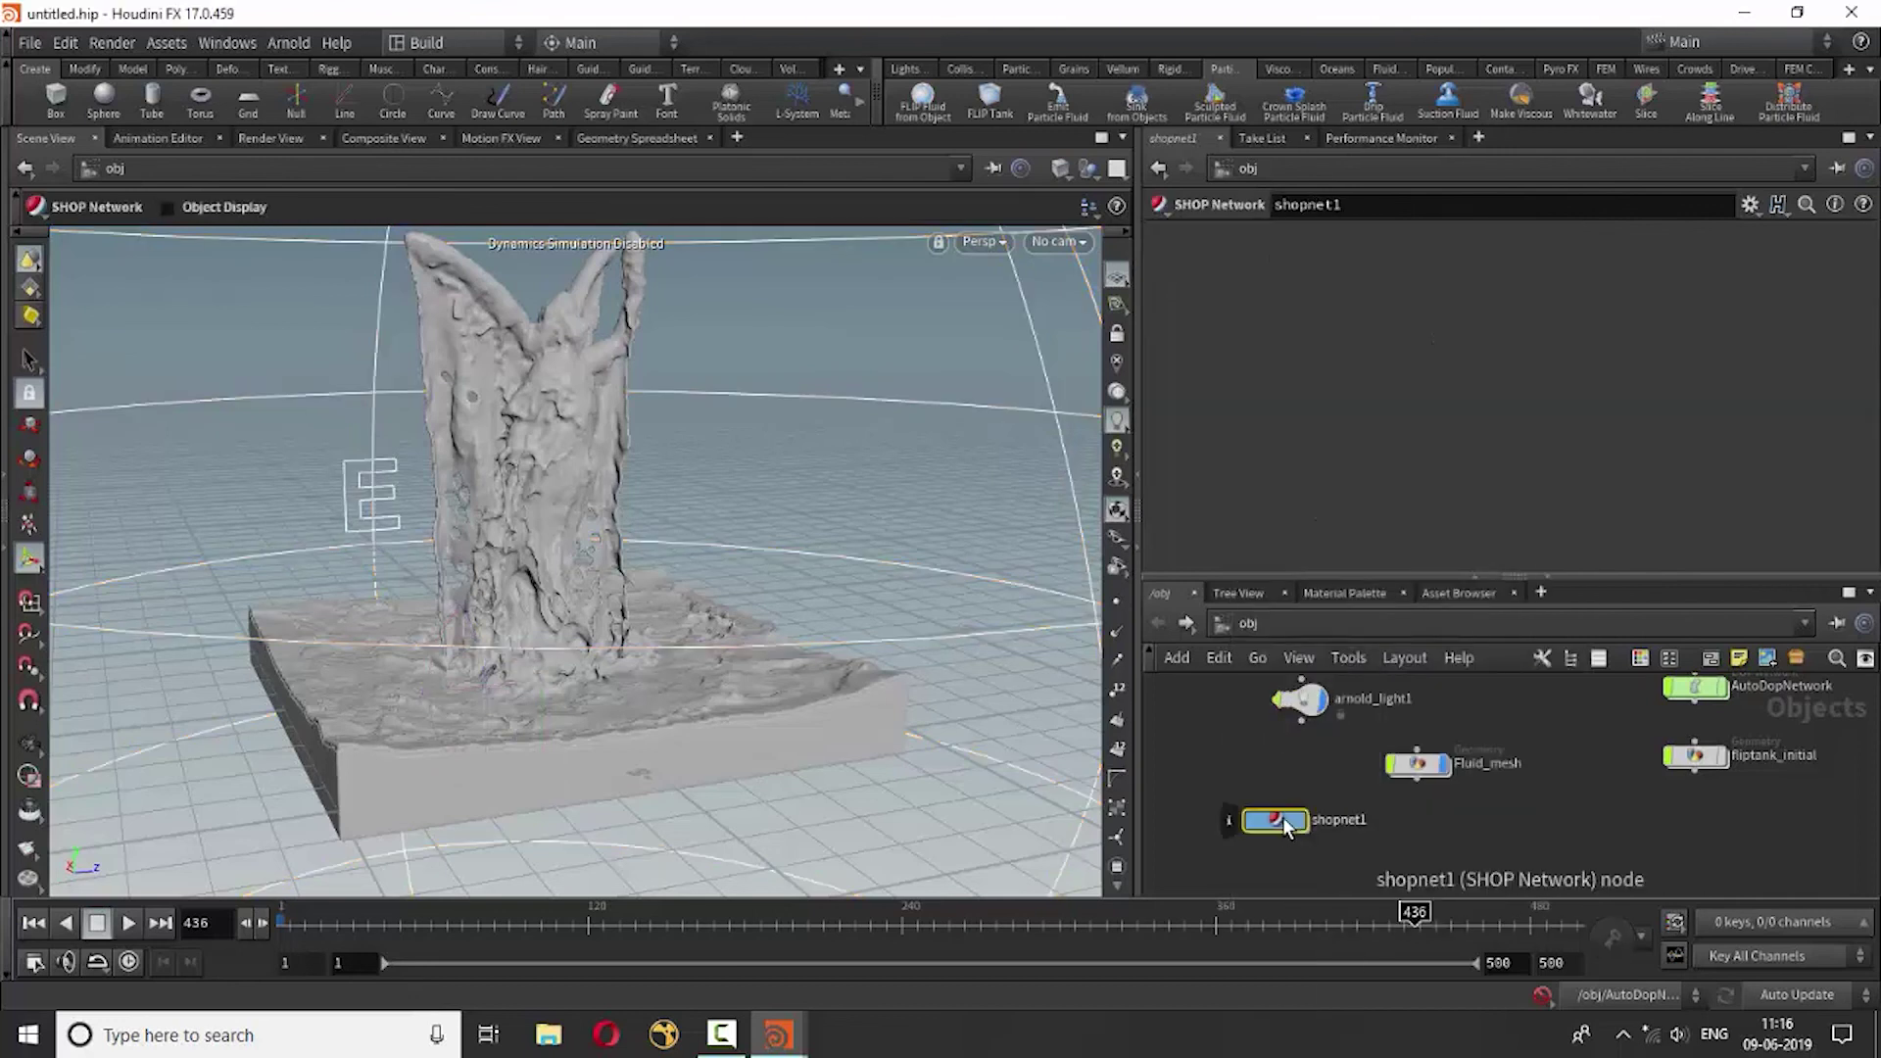
double_click(1277, 825)
key("Tab")
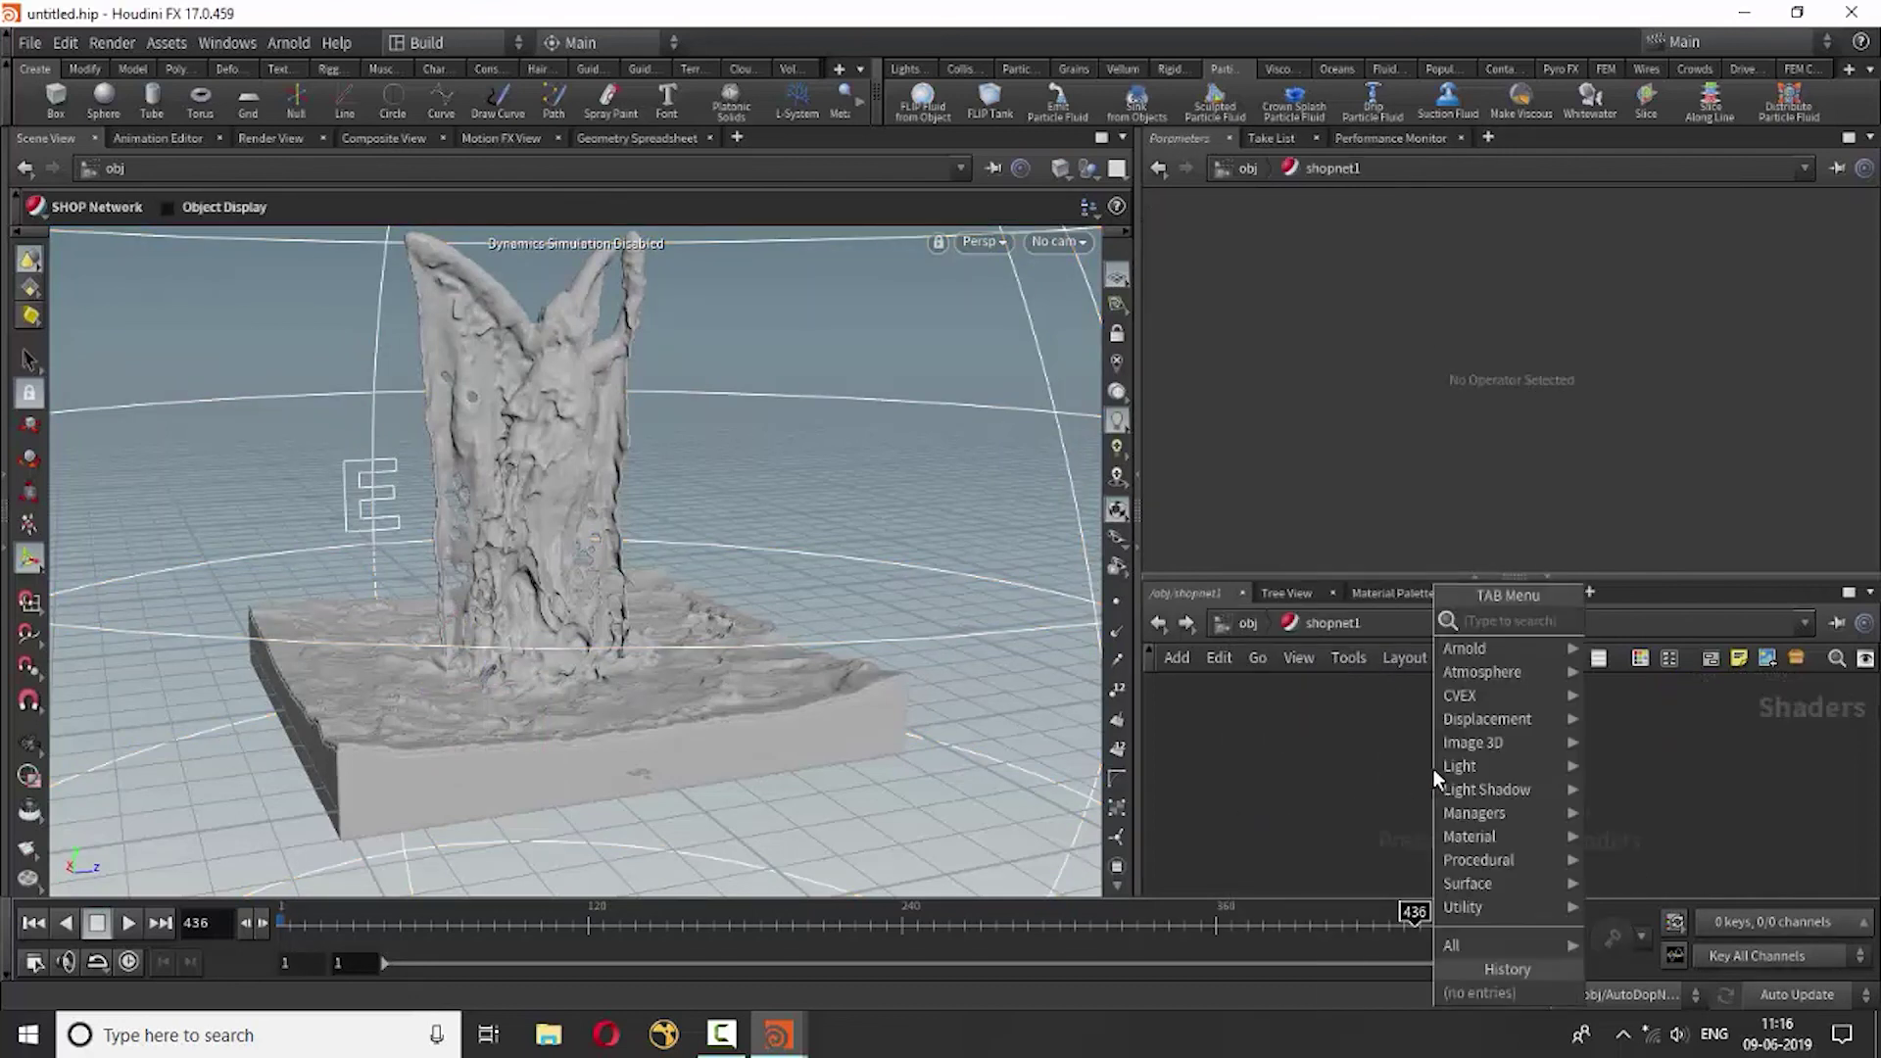
left_click(1685, 650)
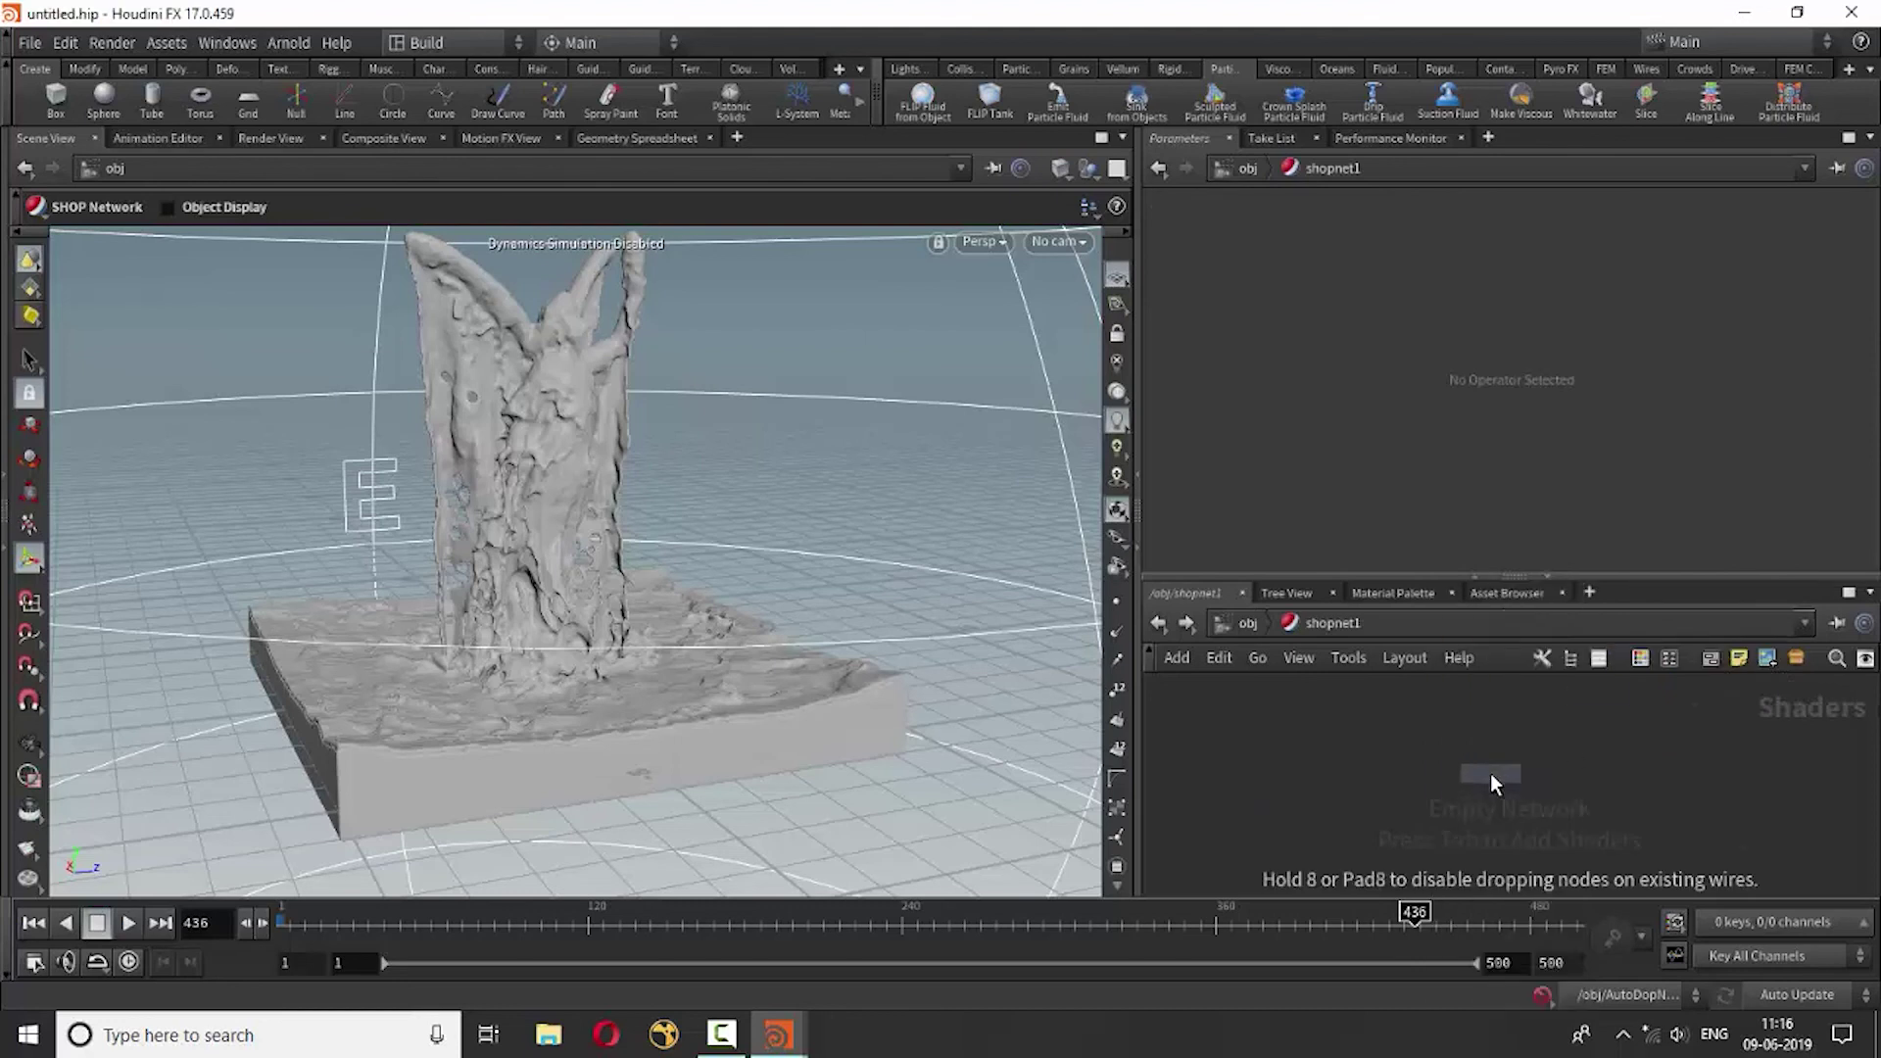
left_click(1491, 773)
double_click(1490, 774)
Wire a Standard Surface shader into OUT_material's surface input, then return to object level.
key("Tab")
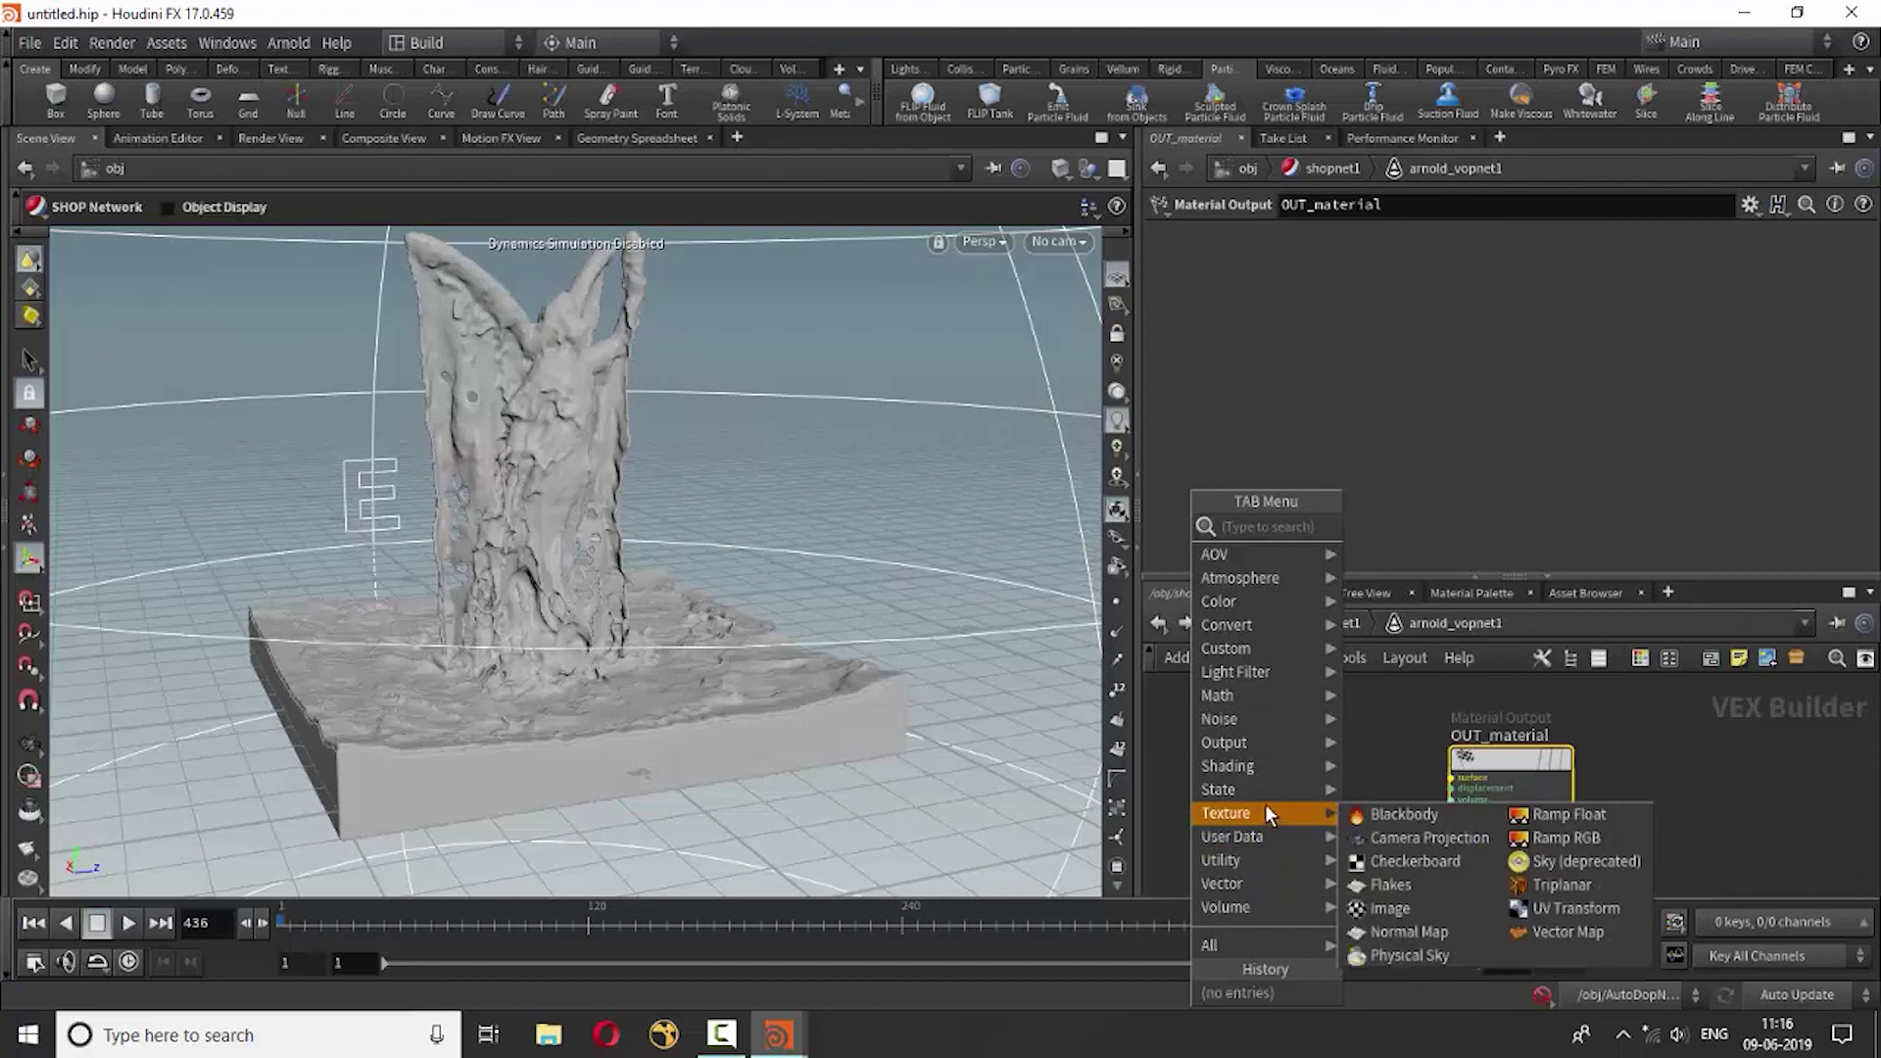
mouse_move(1227, 766)
left_click(1583, 862)
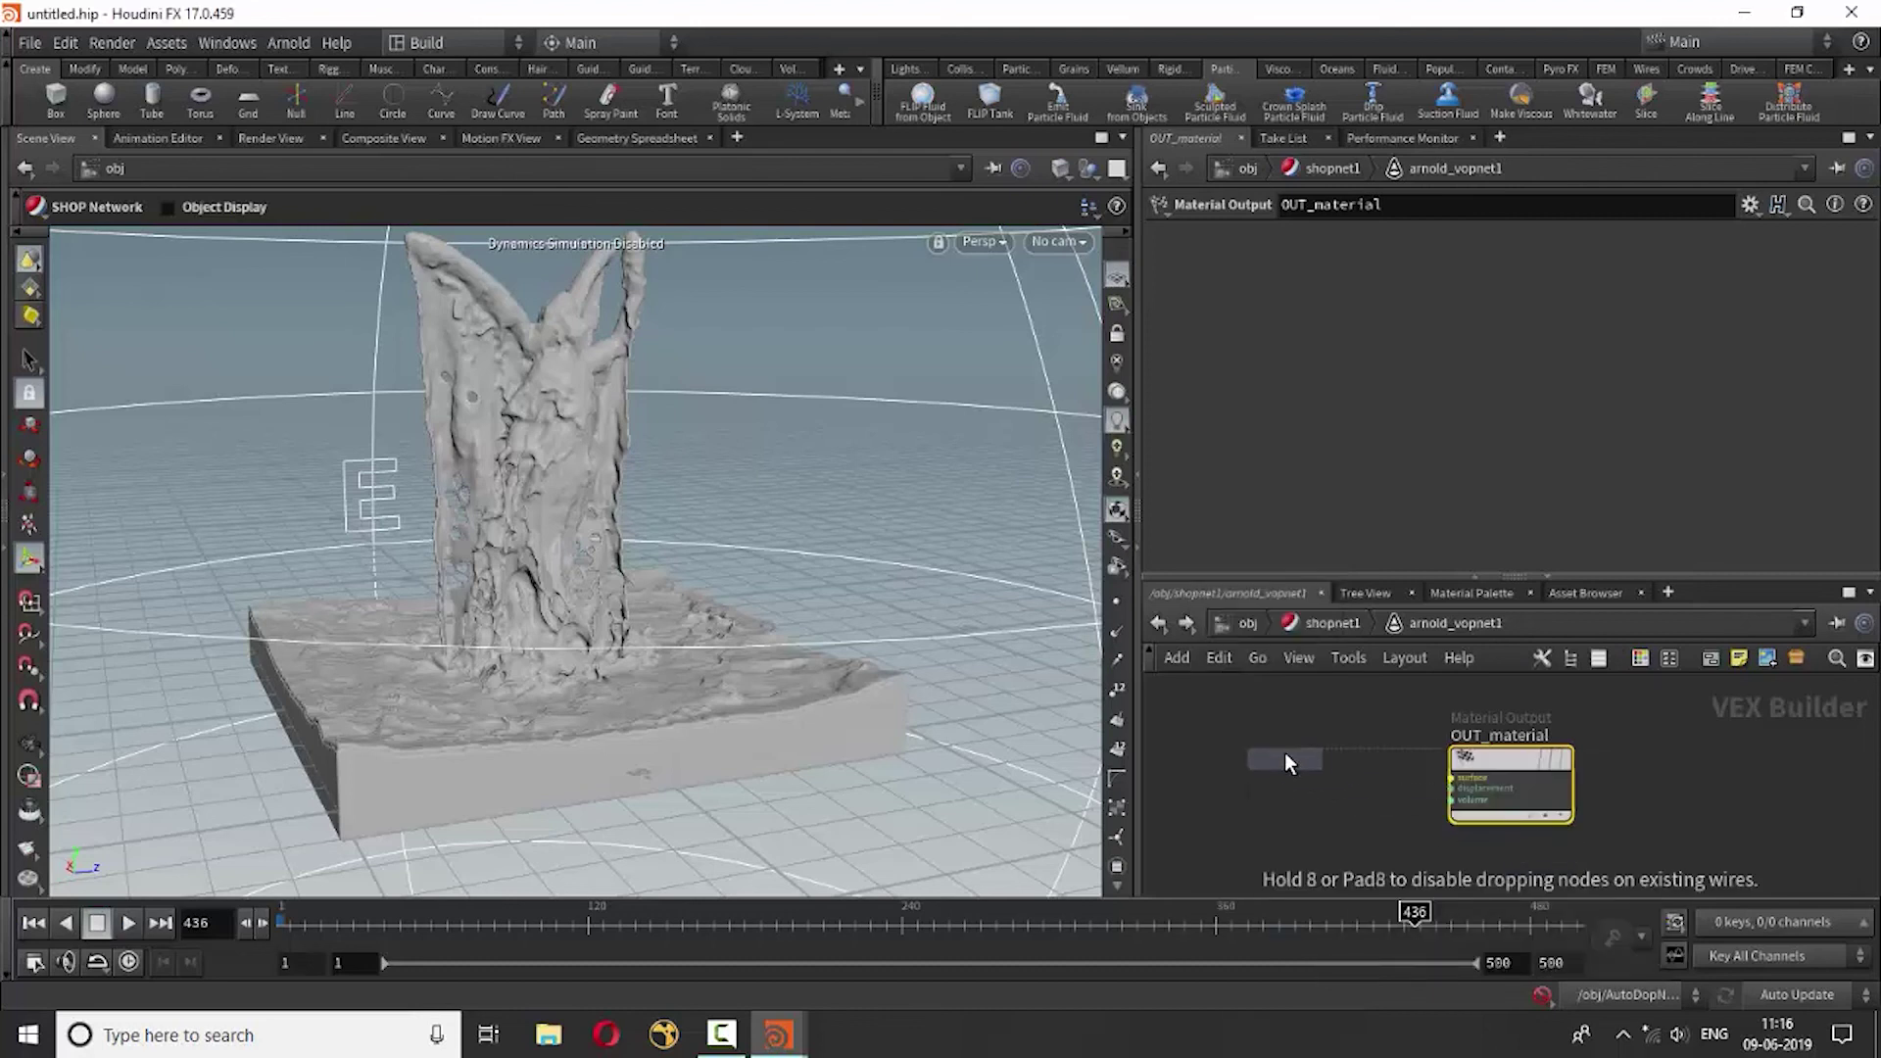
left_click(1285, 754)
left_click(1346, 780)
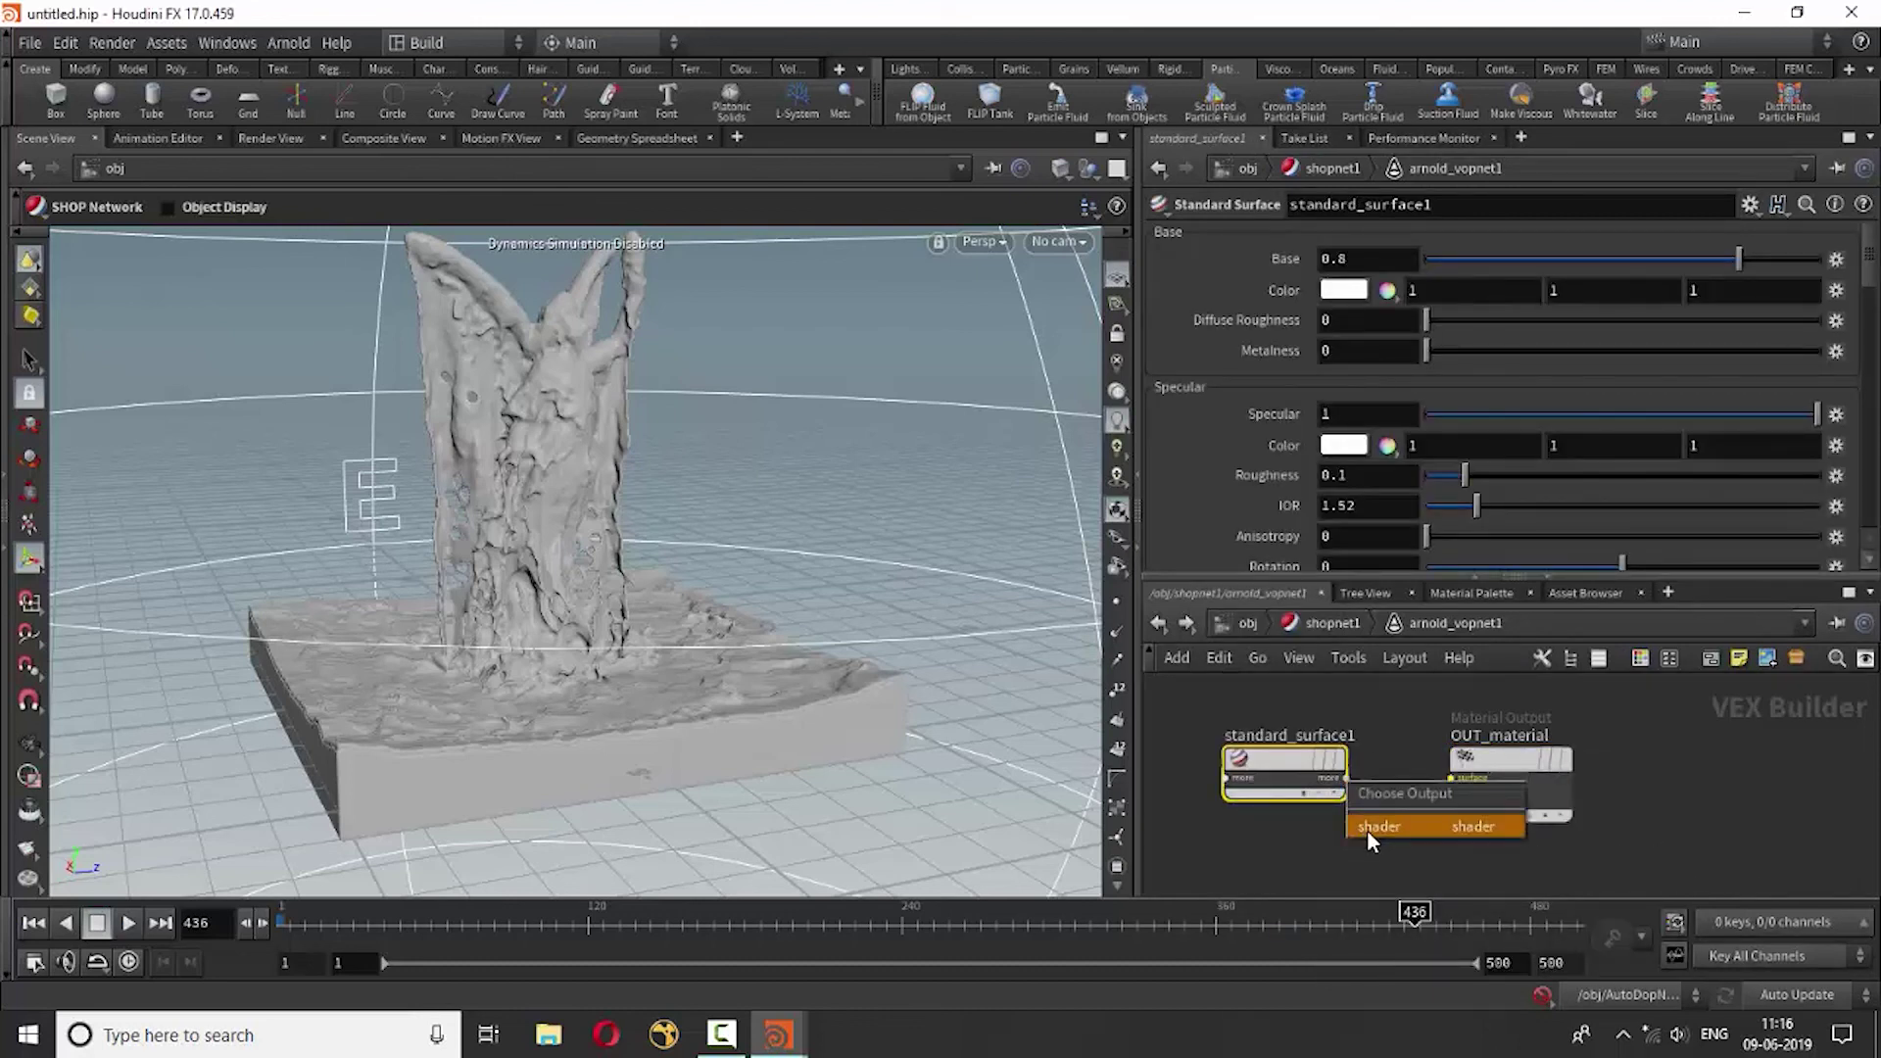
left_click(1367, 831)
left_click(1452, 778)
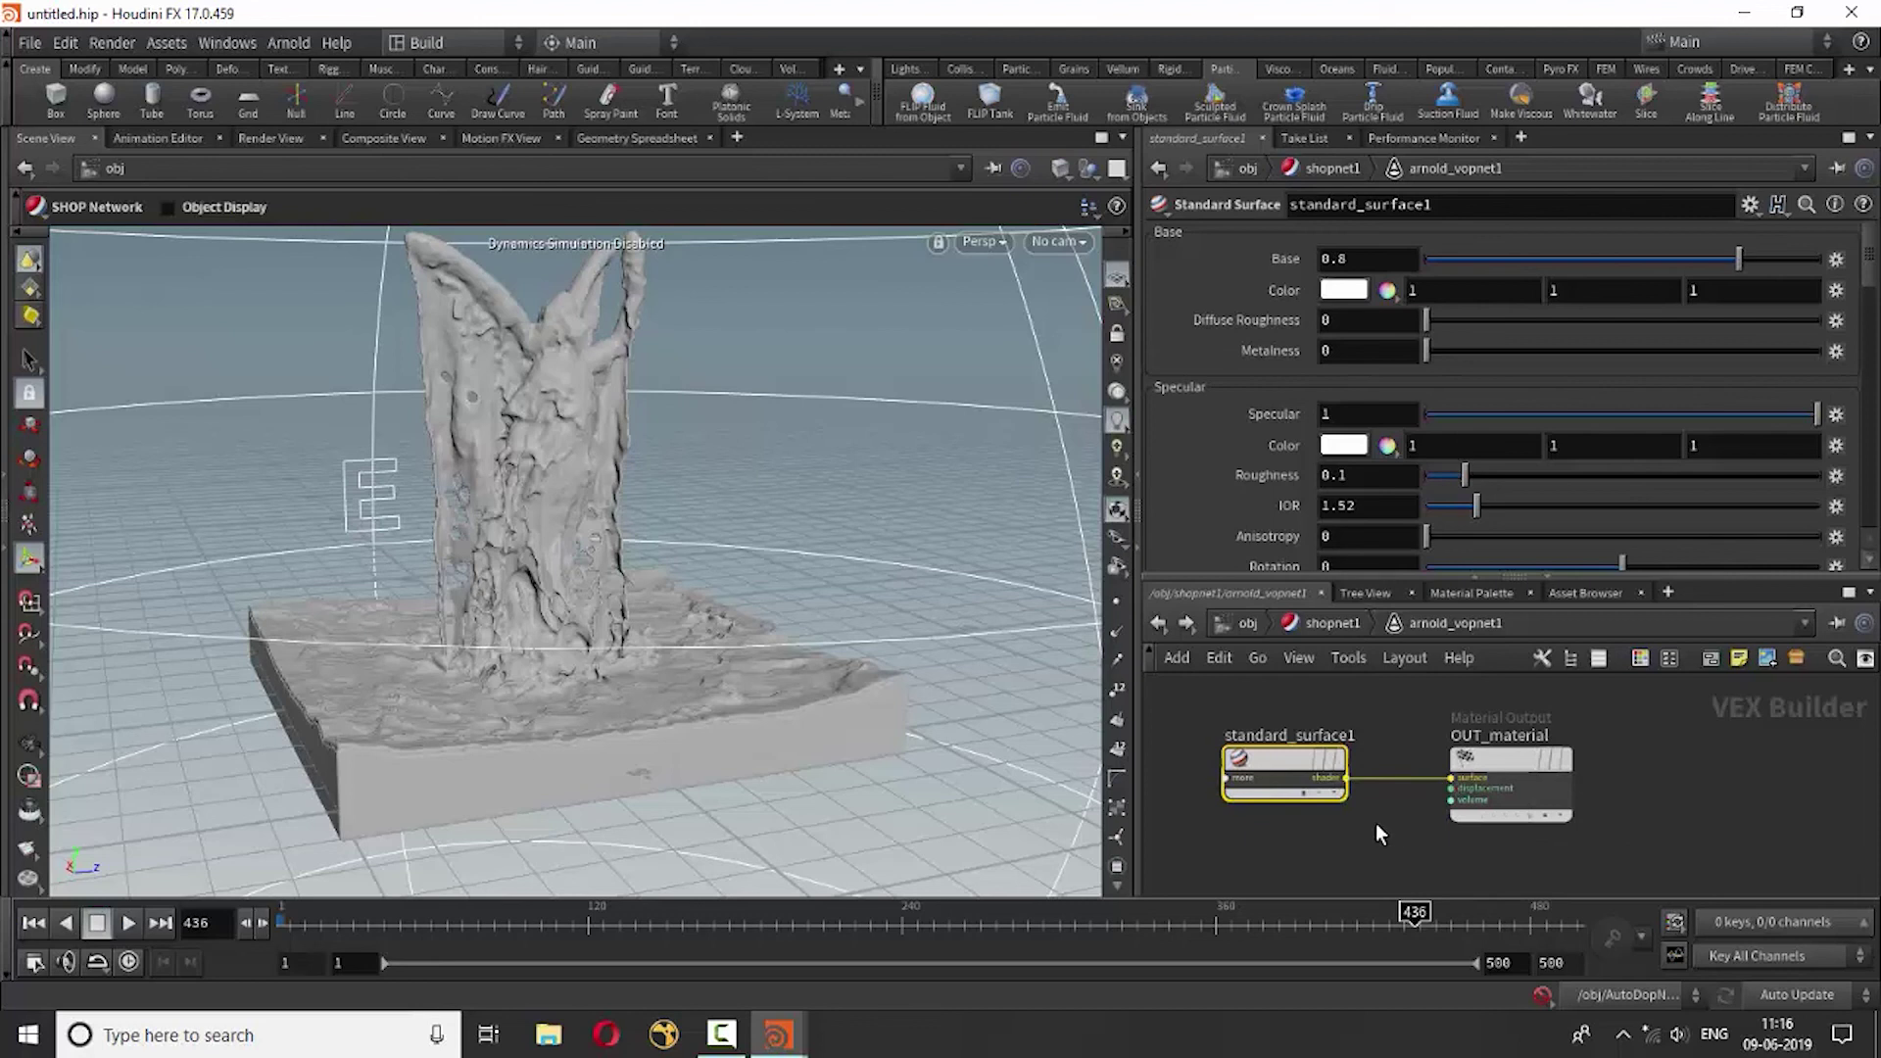
left_click(1160, 623)
left_click(1160, 623)
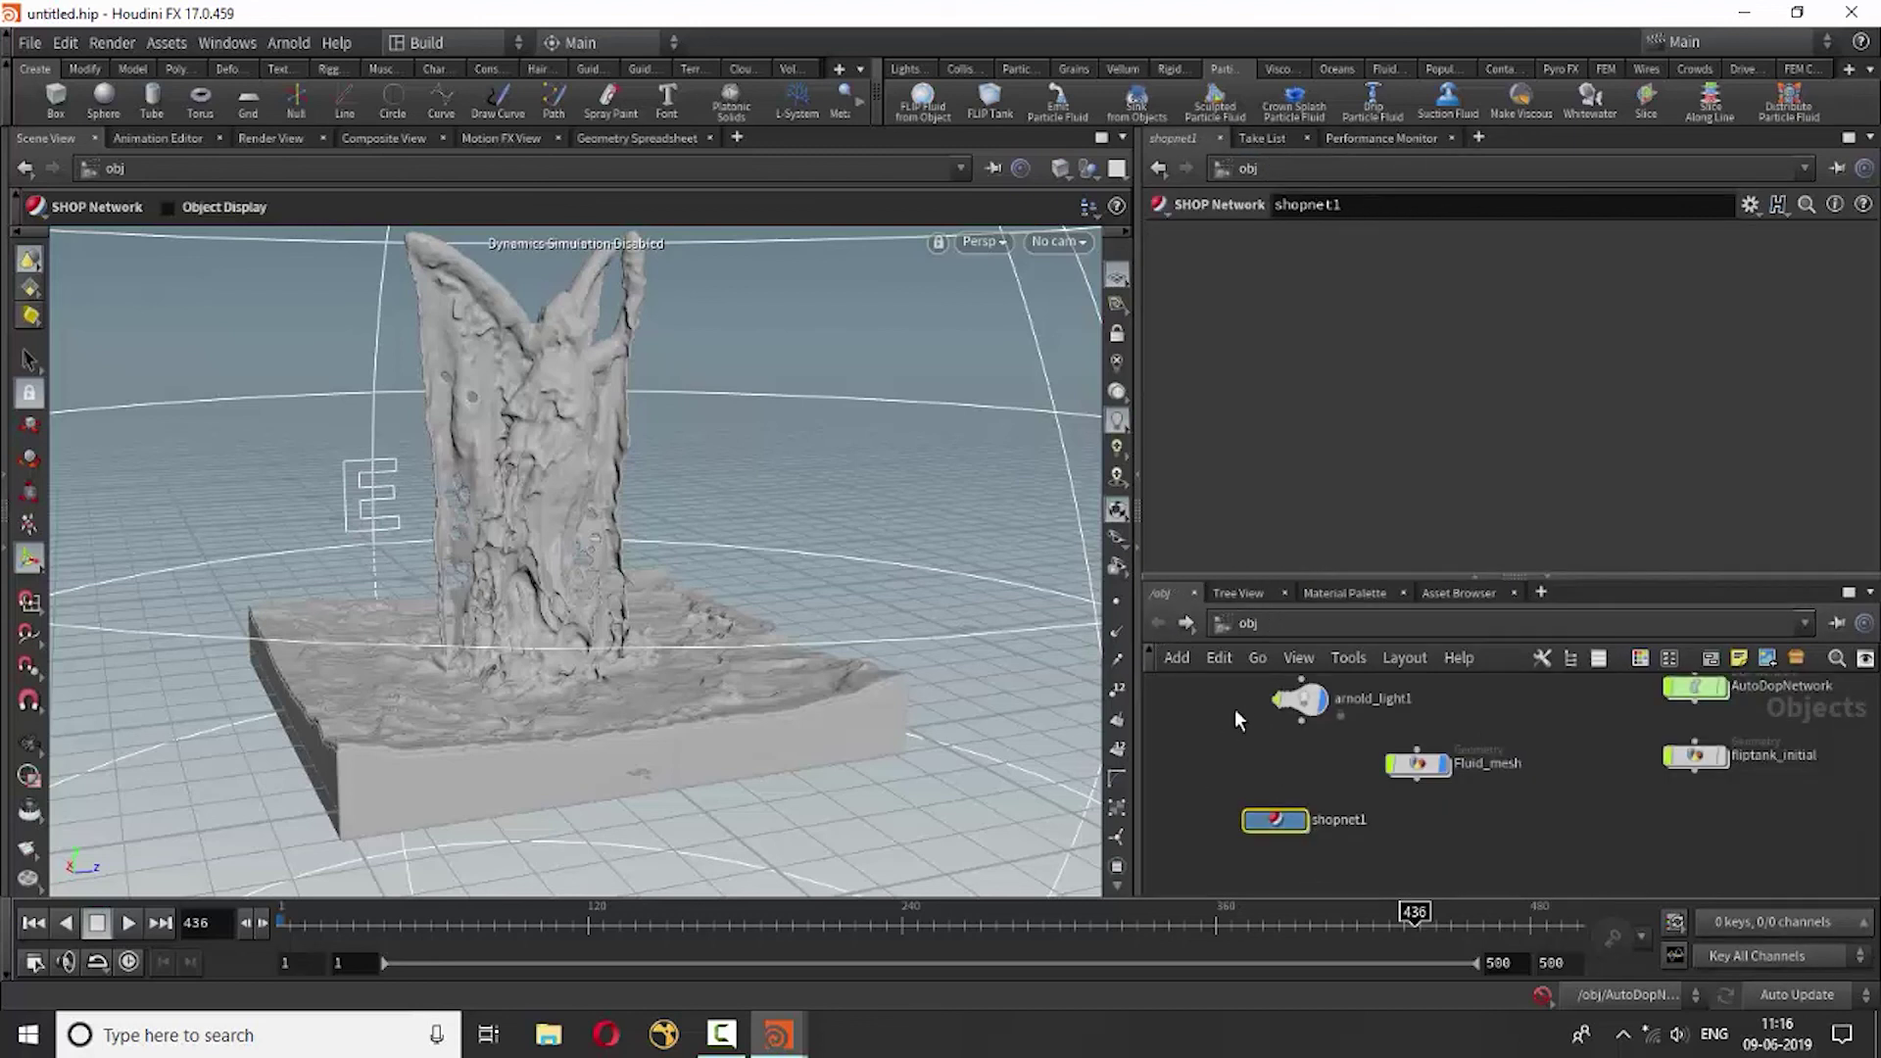
Set Fluid_mesh's material to /obj/shopnet1/arnold_vopnet1.
left_click(1417, 764)
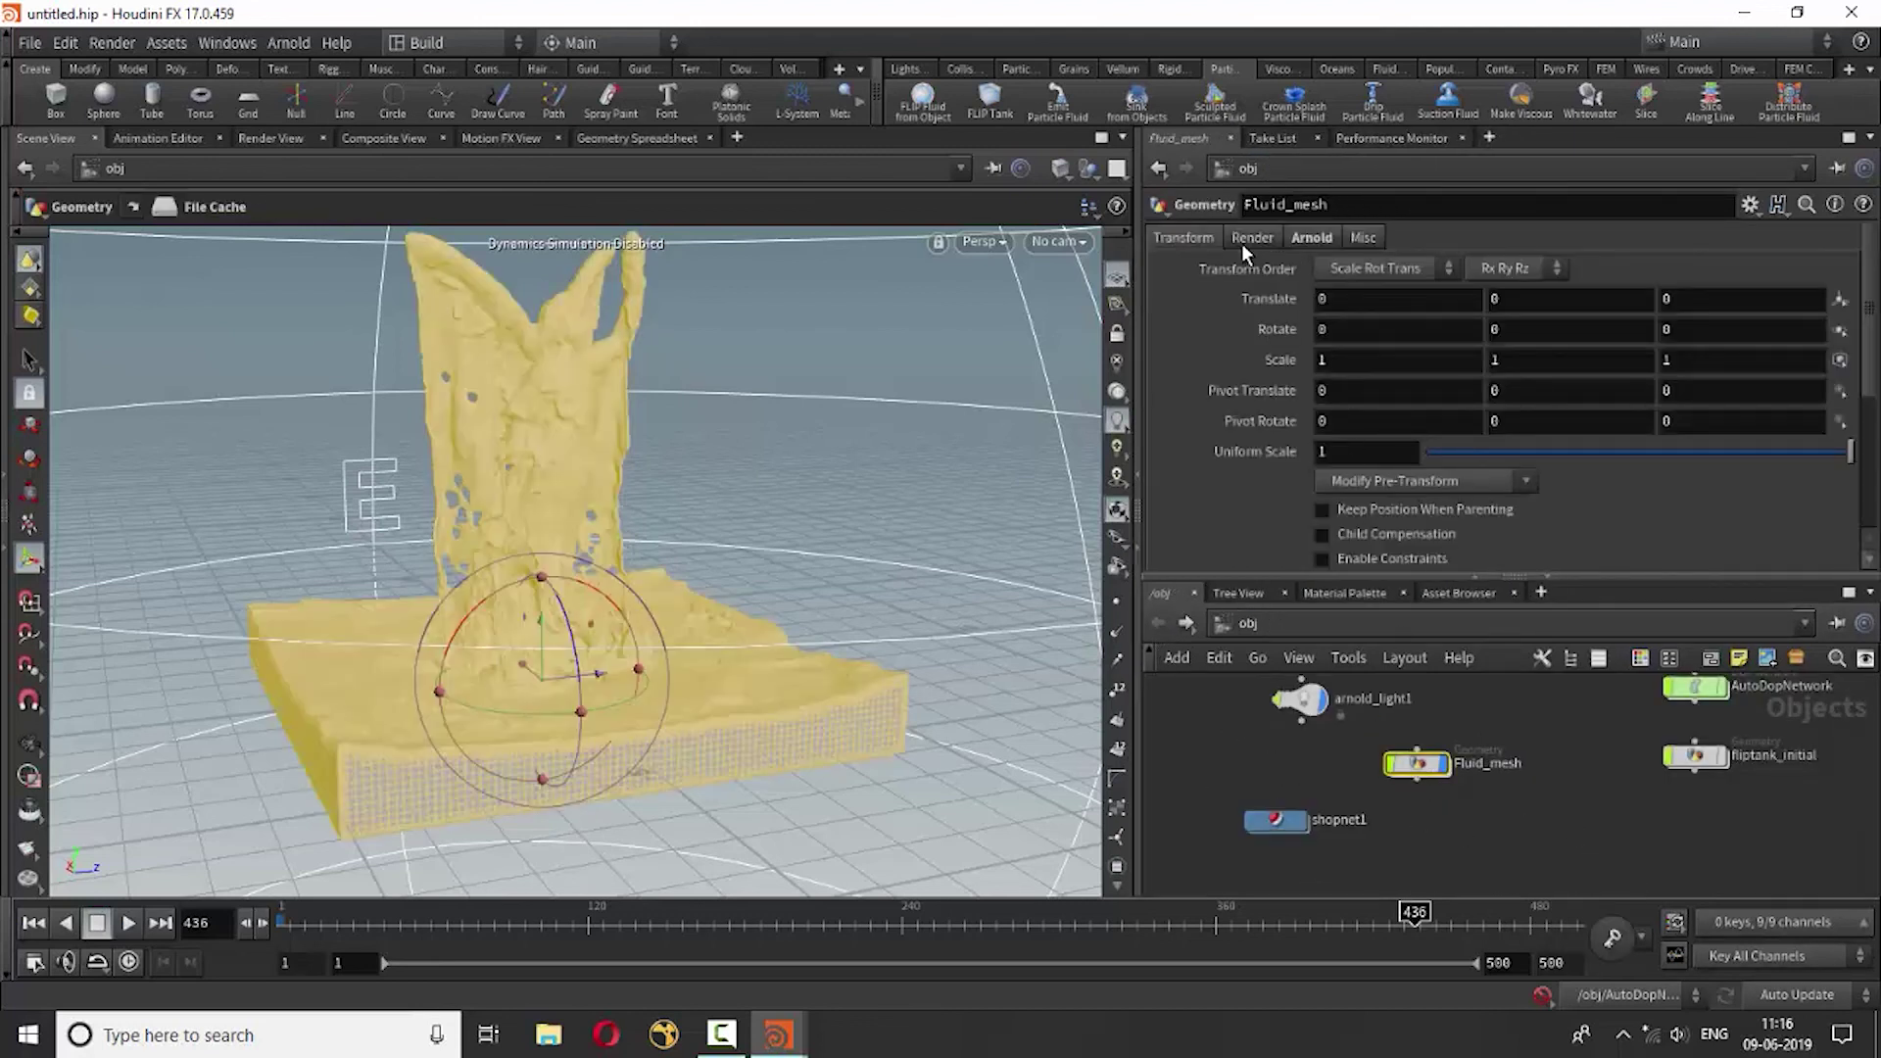
left_click(1246, 239)
left_click(1842, 273)
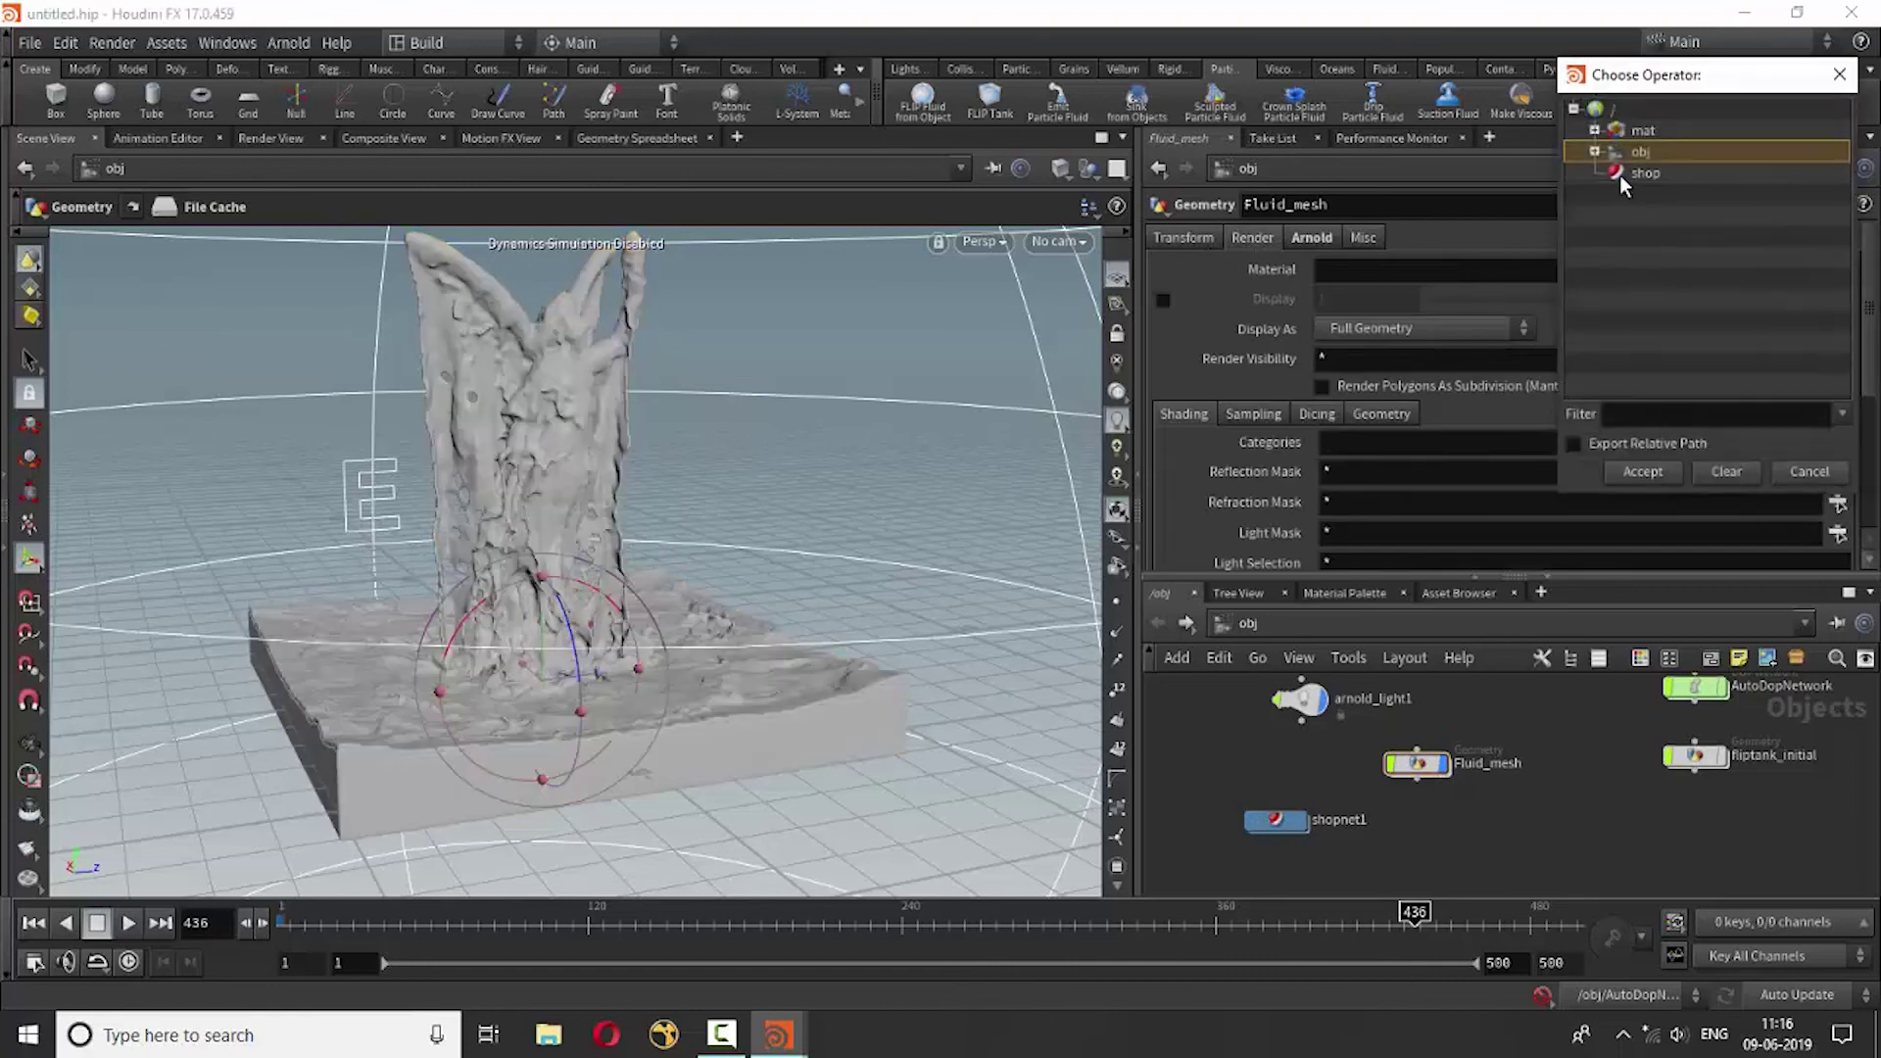
left_click(1596, 153)
left_click(1616, 280)
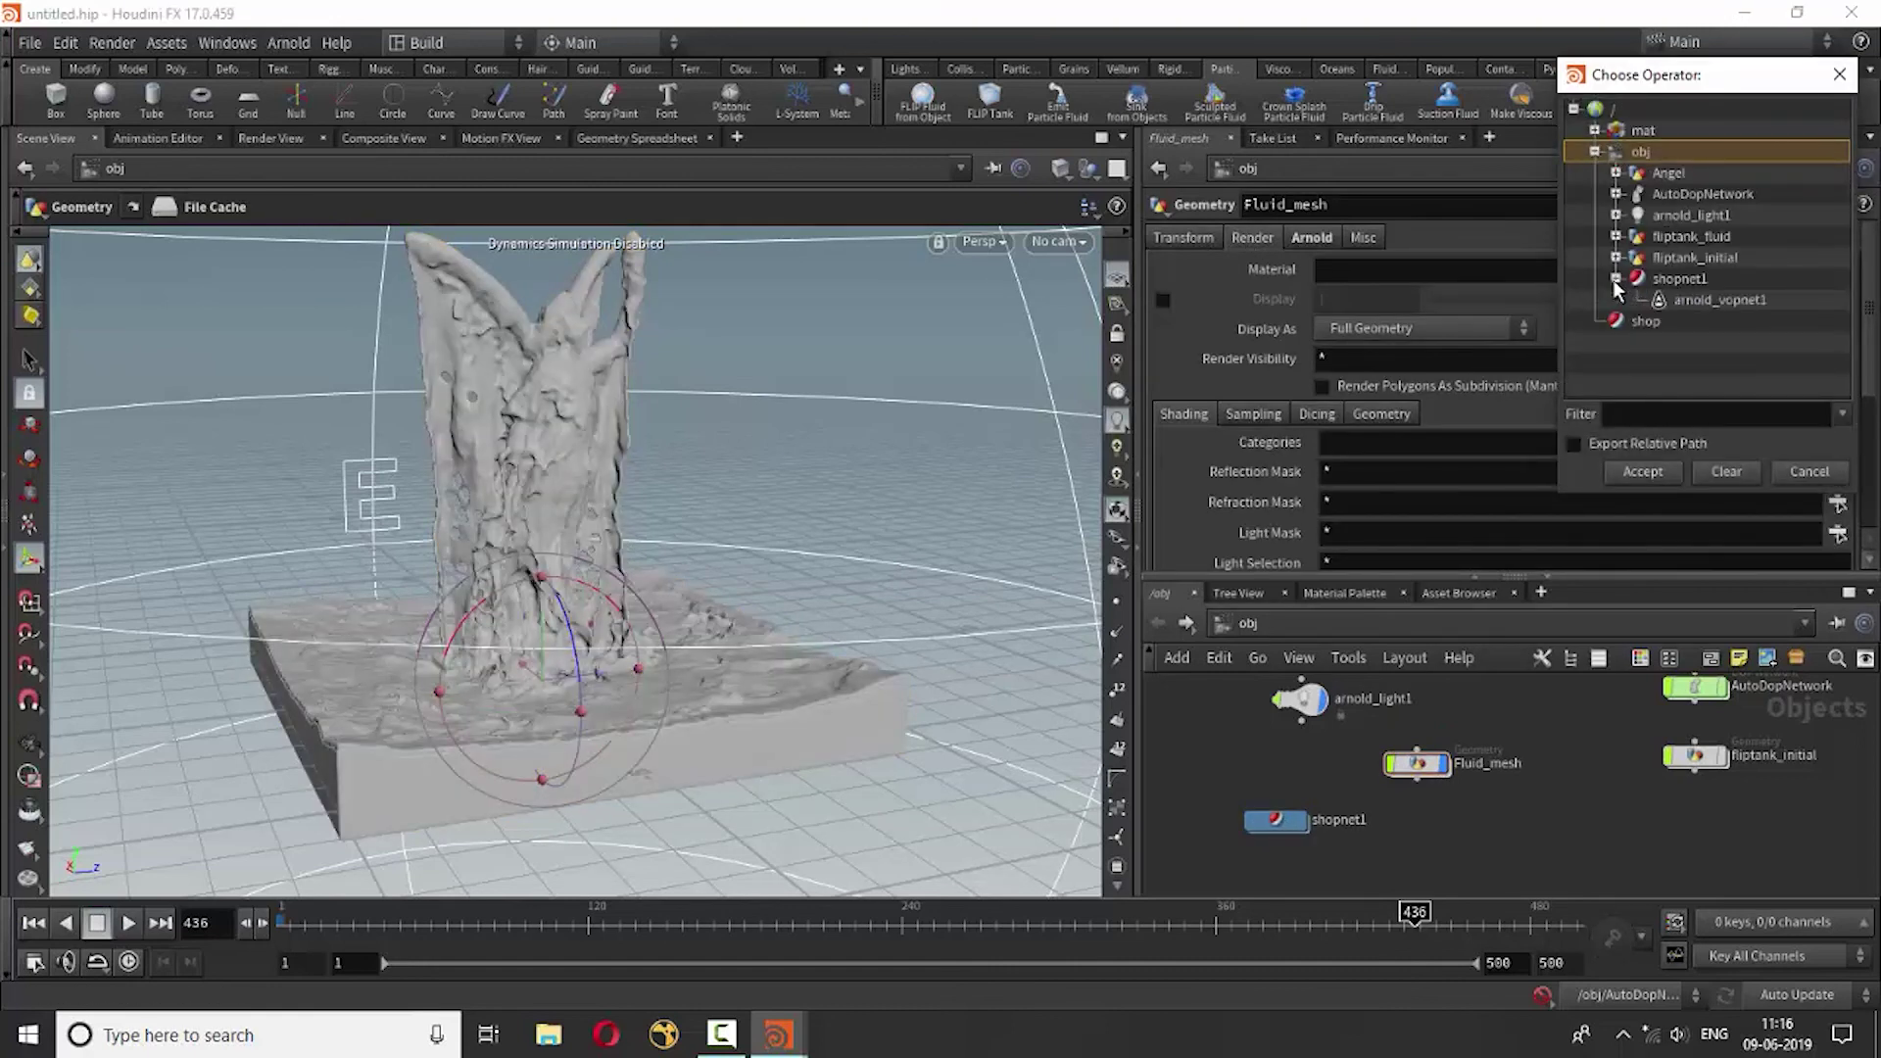
left_click(1696, 300)
left_click(1643, 471)
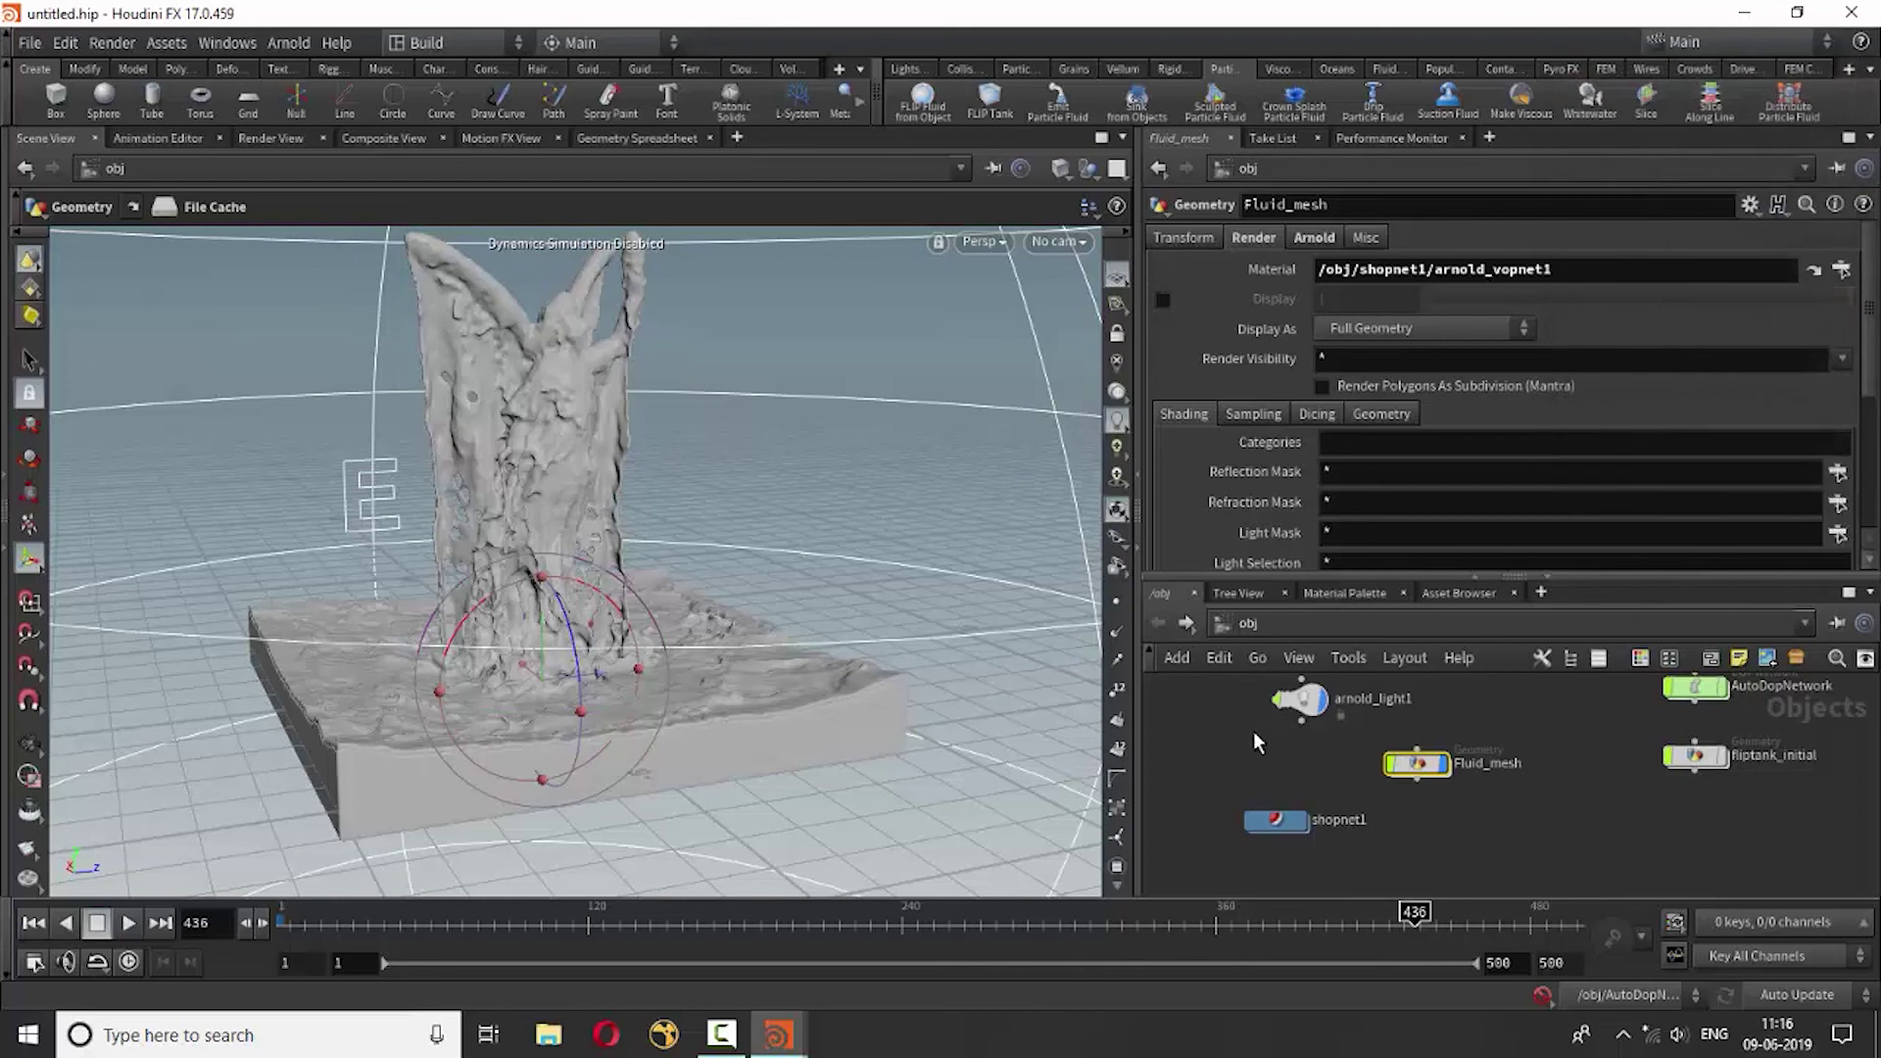
Enter shopnet1 and arnold_vopnet1, then orbit the viewport to a lower angle.
double_click(1276, 821)
double_click(1491, 776)
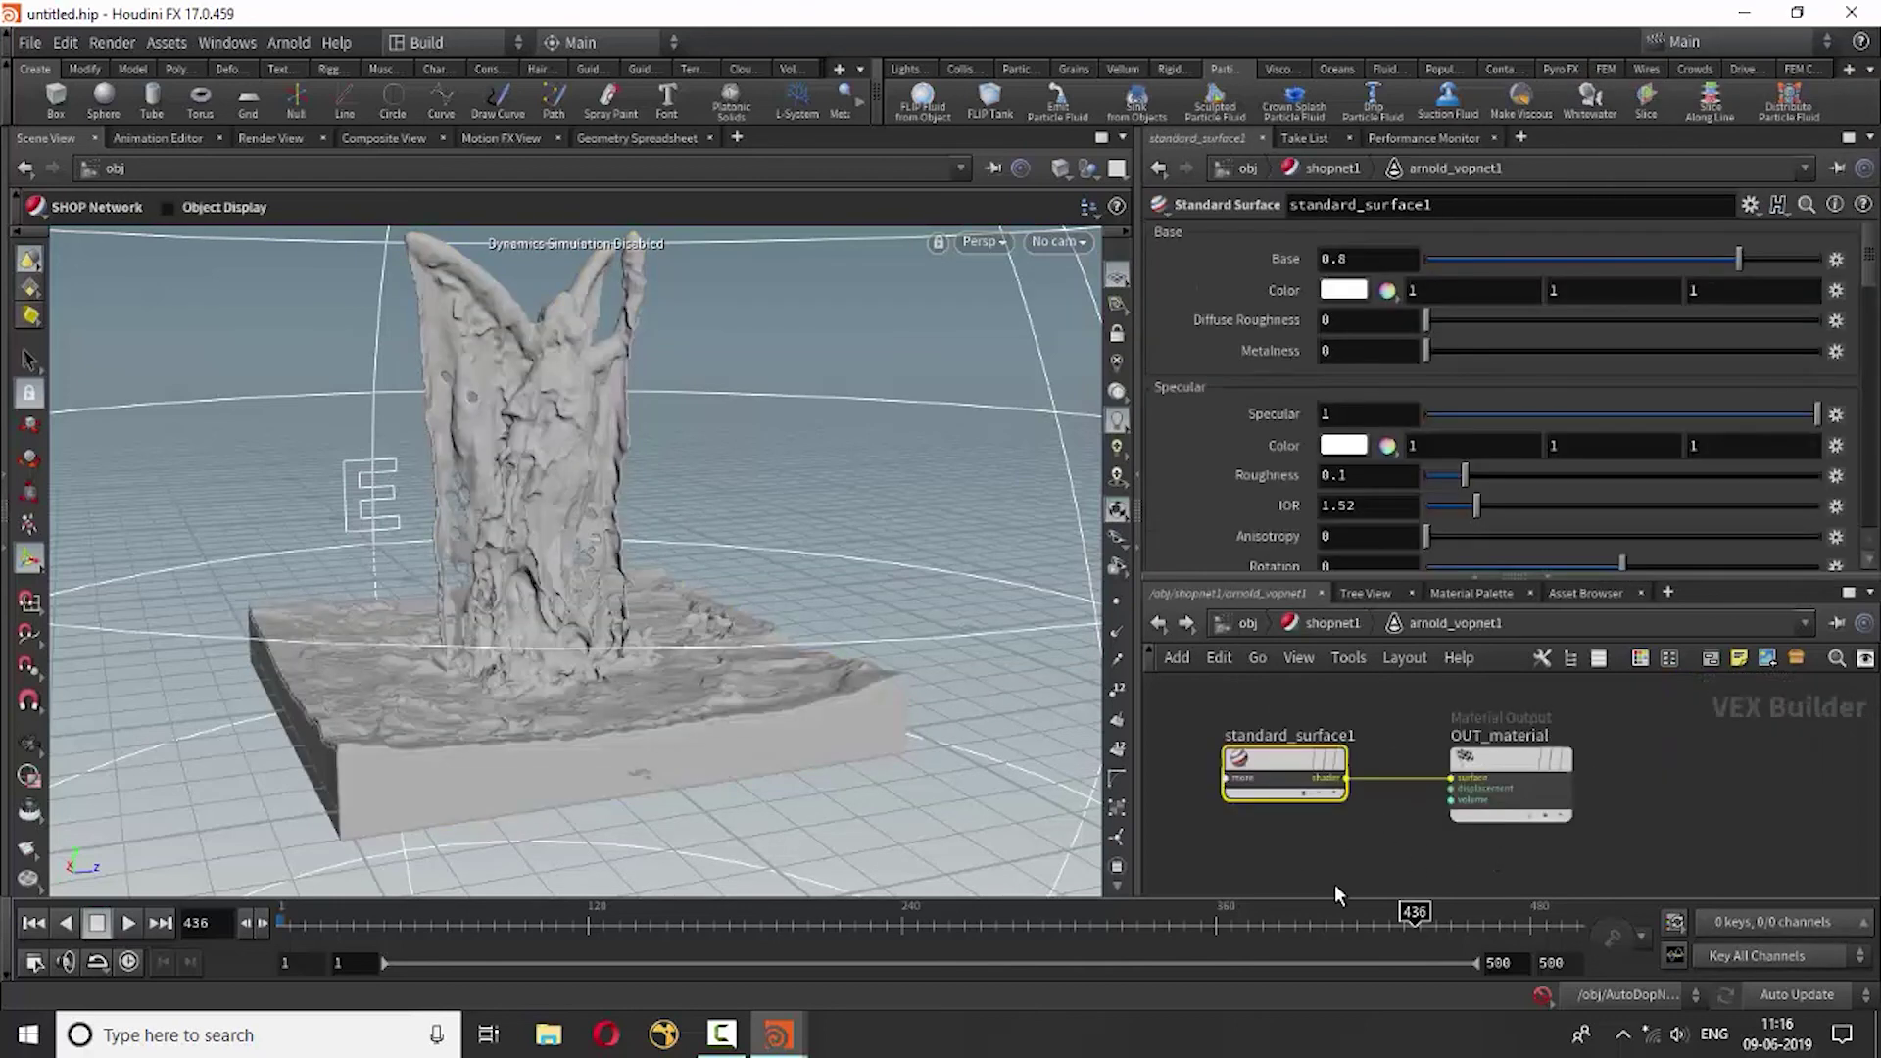
key("Escape")
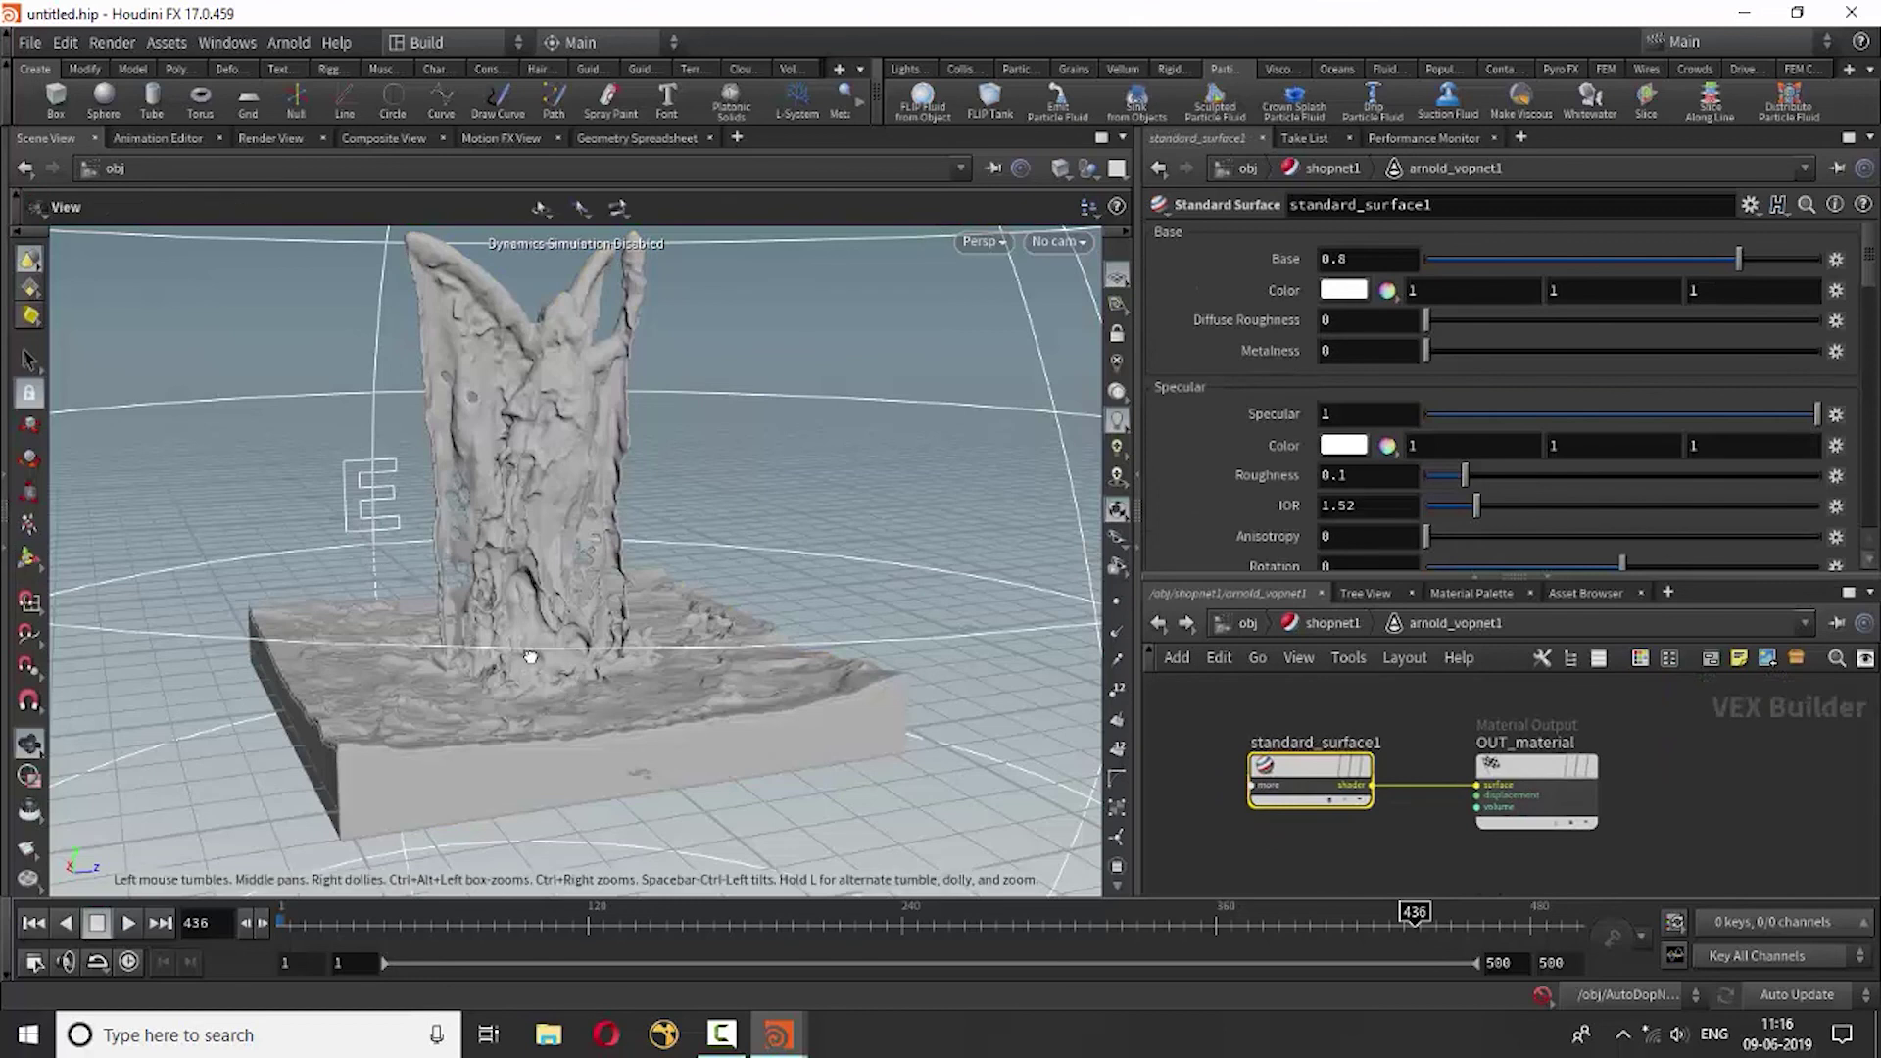
left_click_drag(578, 678, 556, 680)
mouse_move(683, 683)
left_mouse_down()
mouse_move(805, 699)
mouse_move(679, 654)
mouse_move(994, 466)
left_mouse_up()
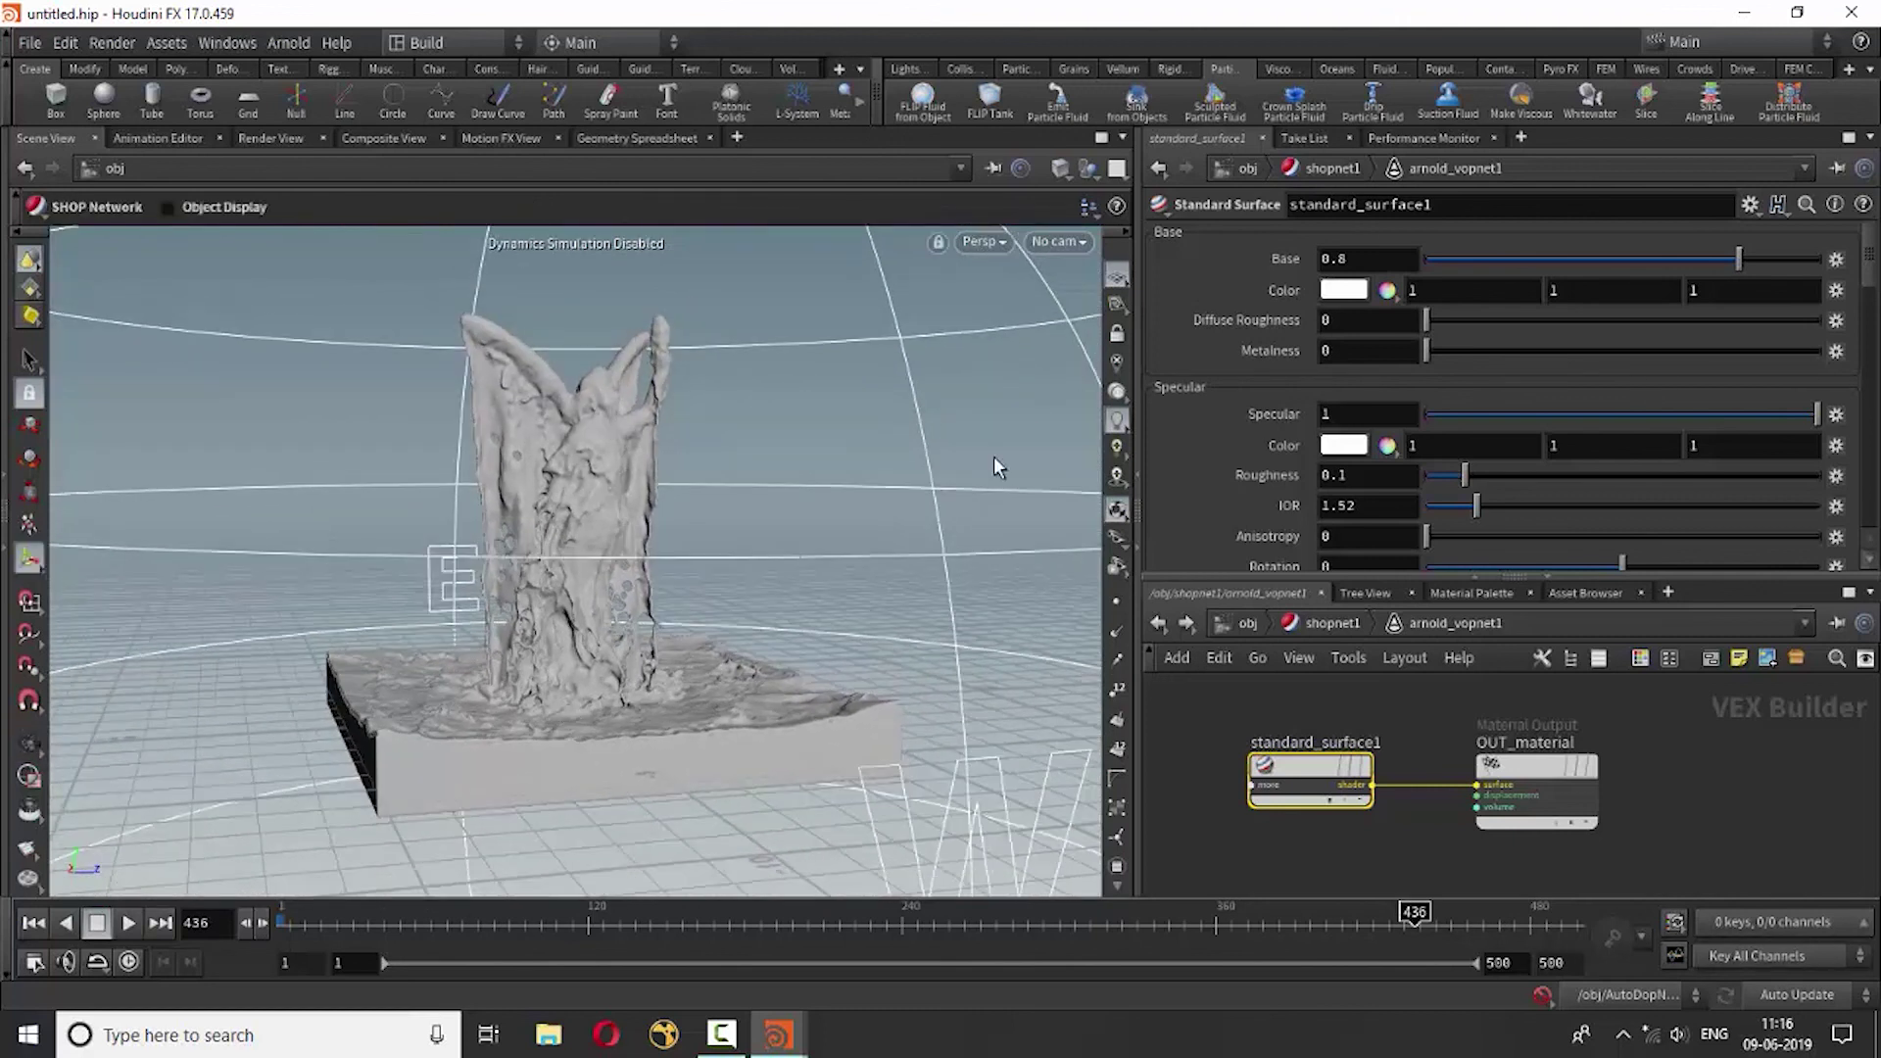
Create an Arnold render node and render through /obj/cam1 in Render View.
left_click(1062, 247)
left_click(1072, 319)
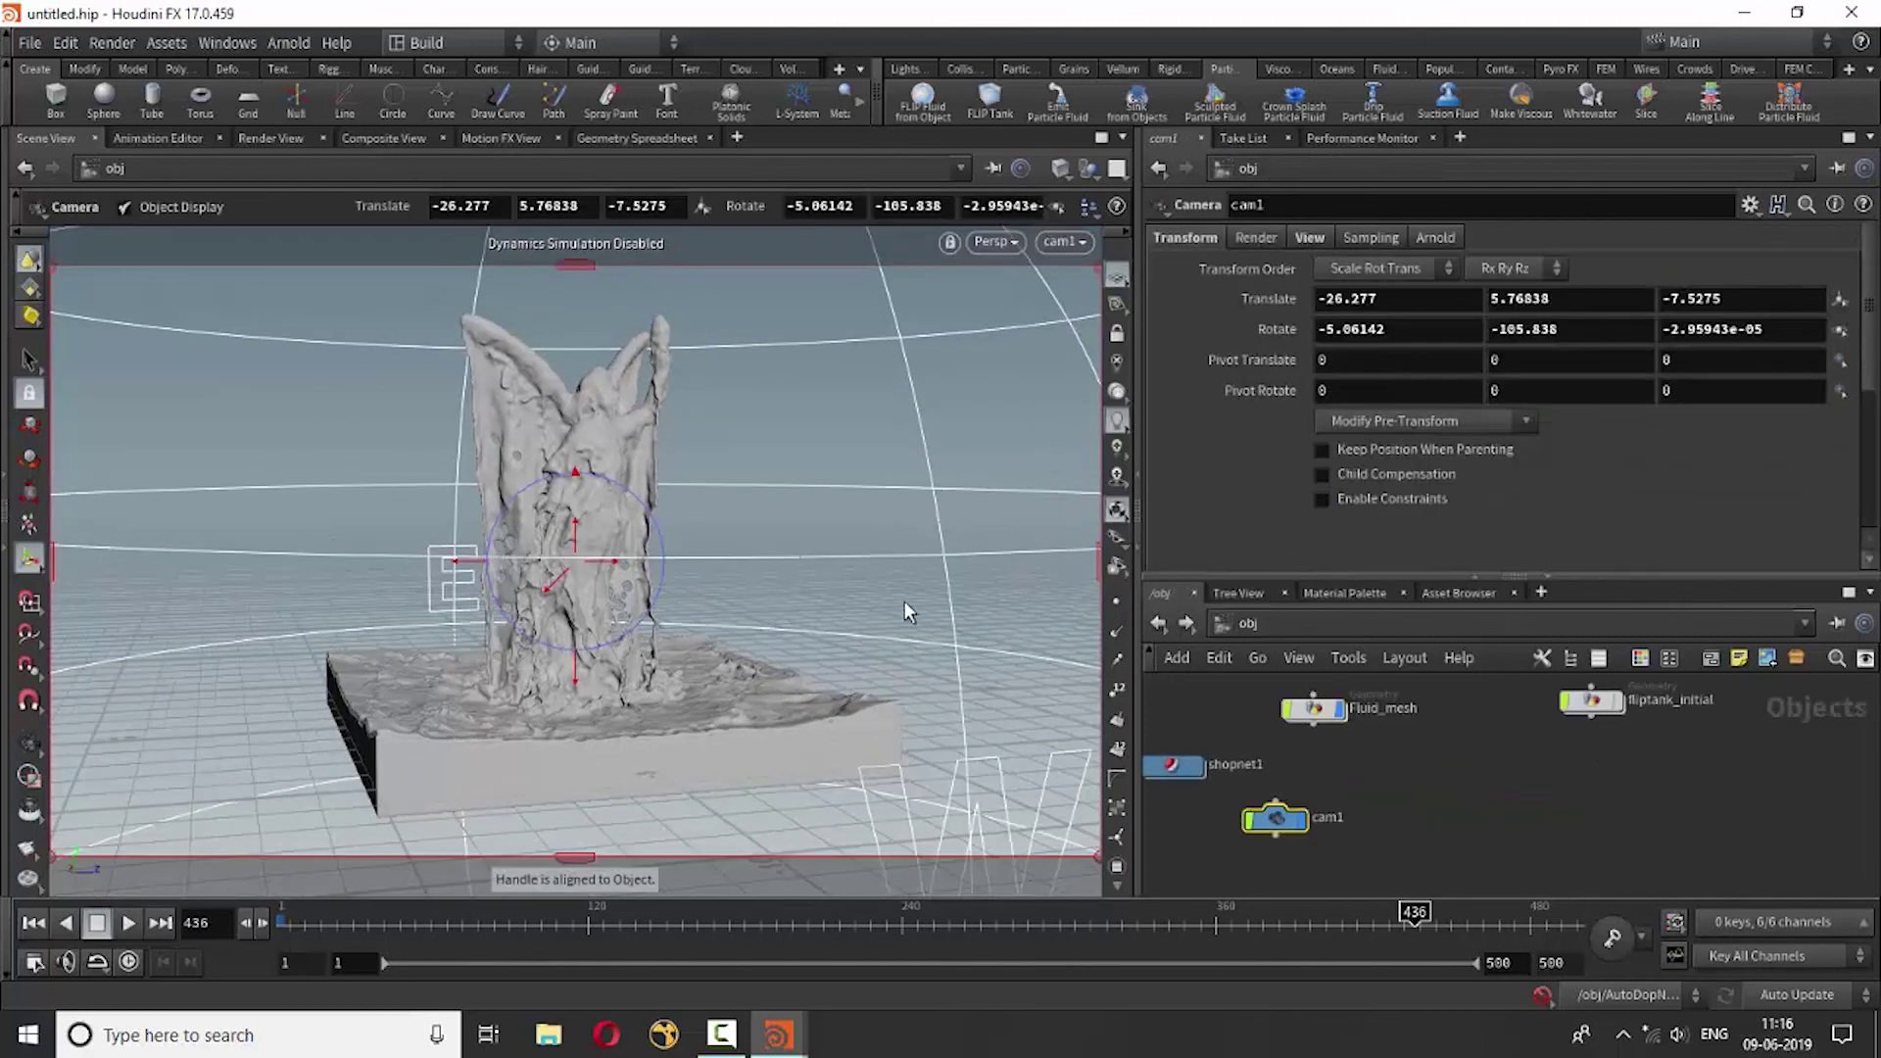
left_click(114, 43)
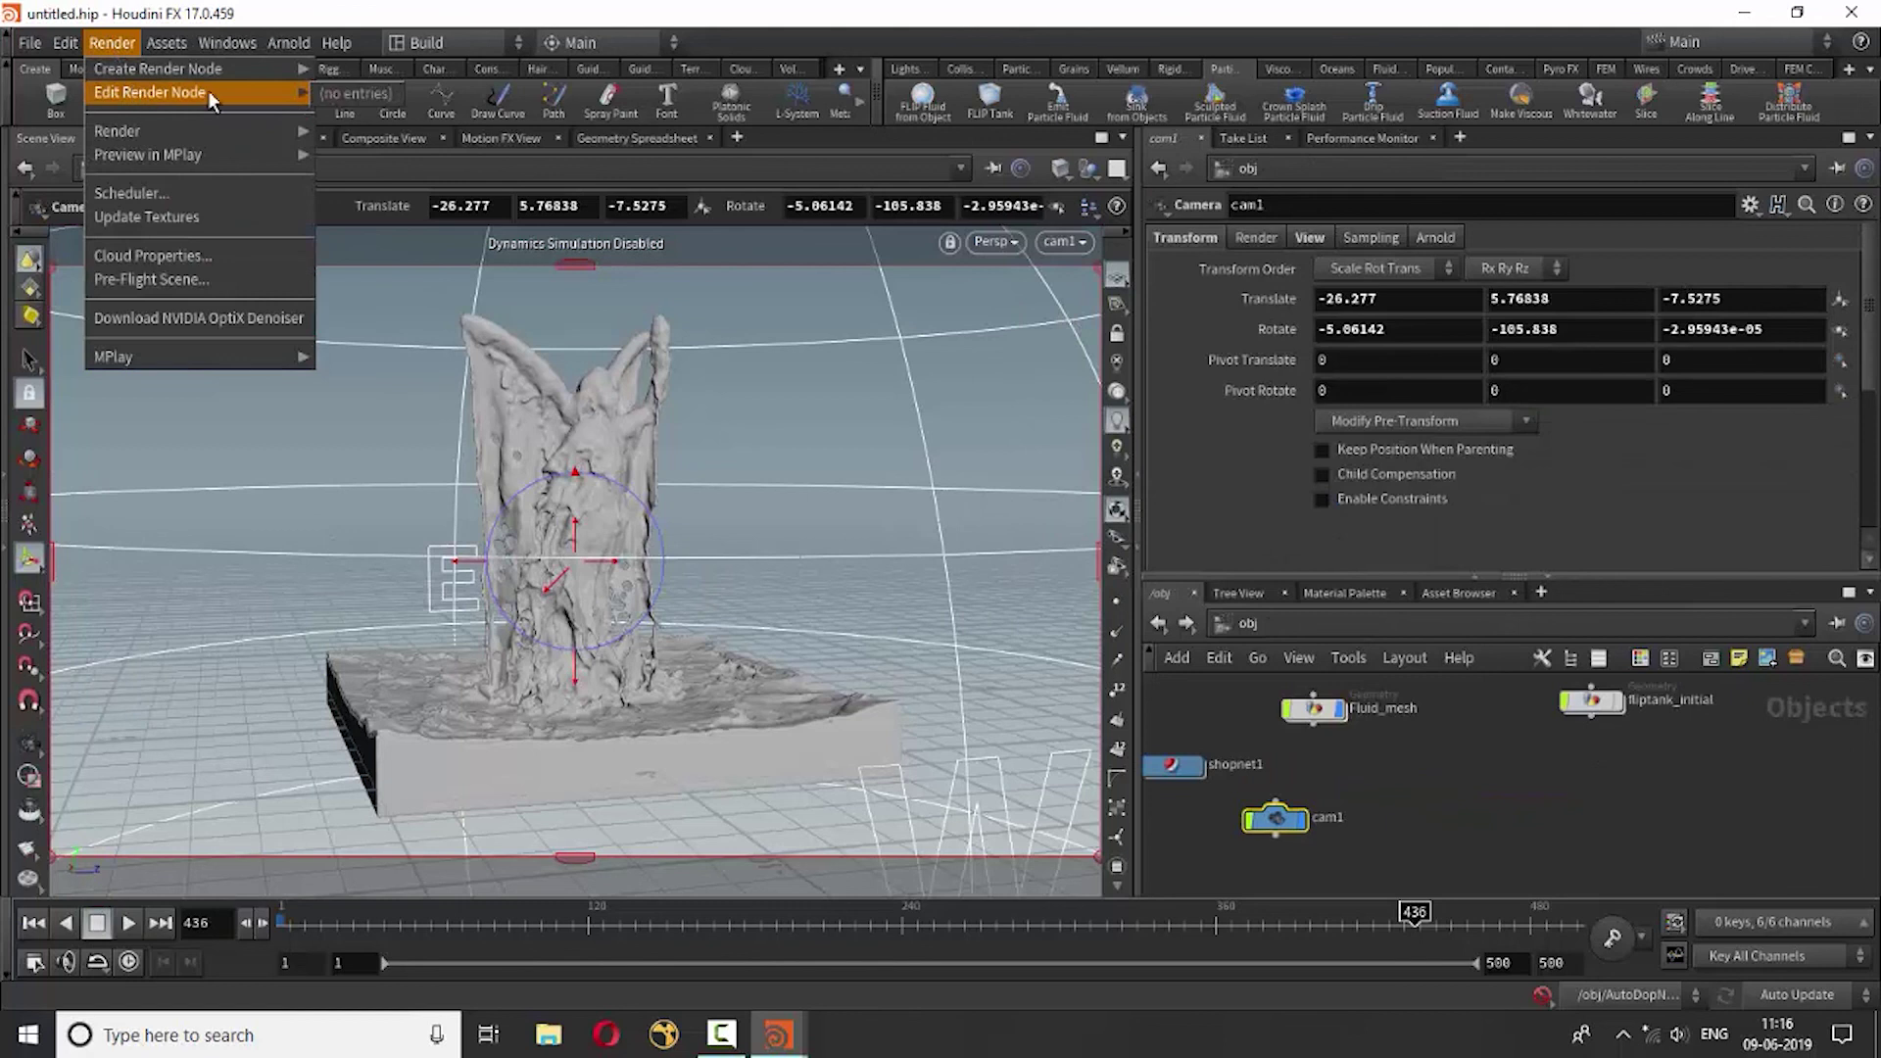
left_click(353, 133)
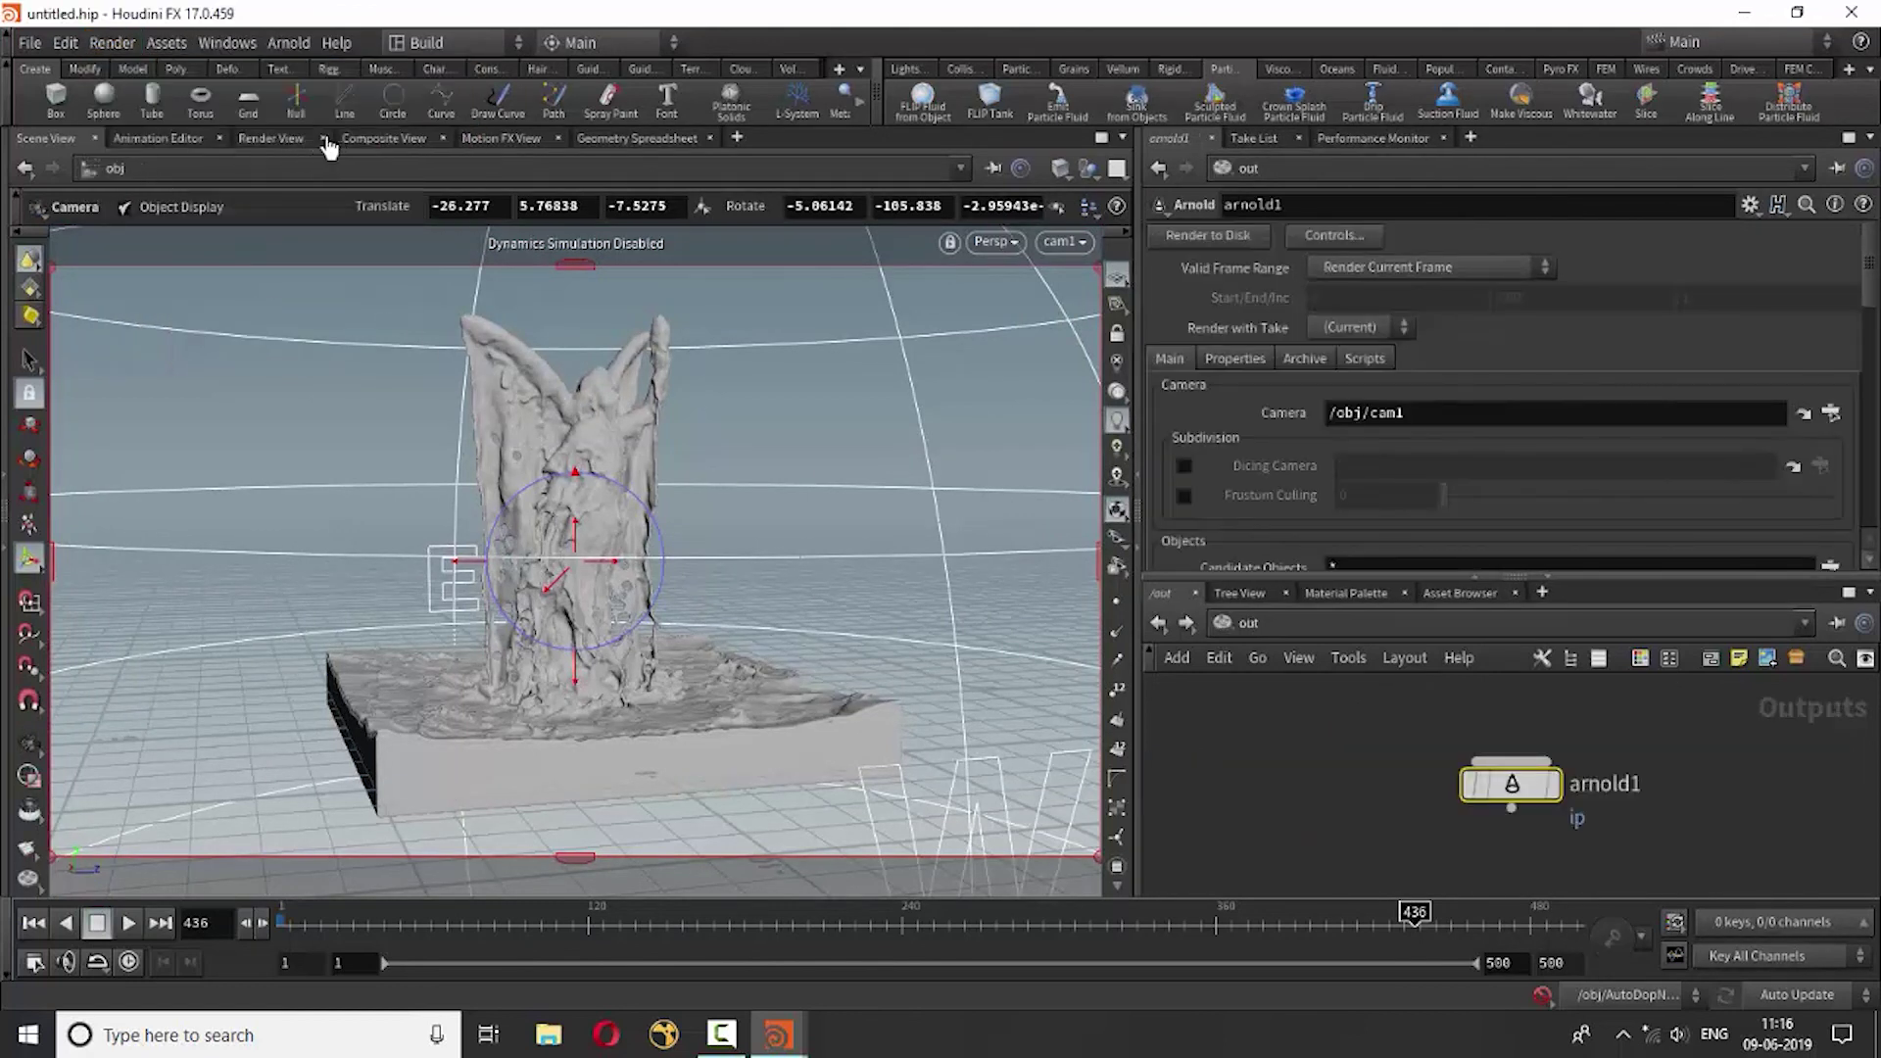
left_click(280, 138)
left_click(421, 171)
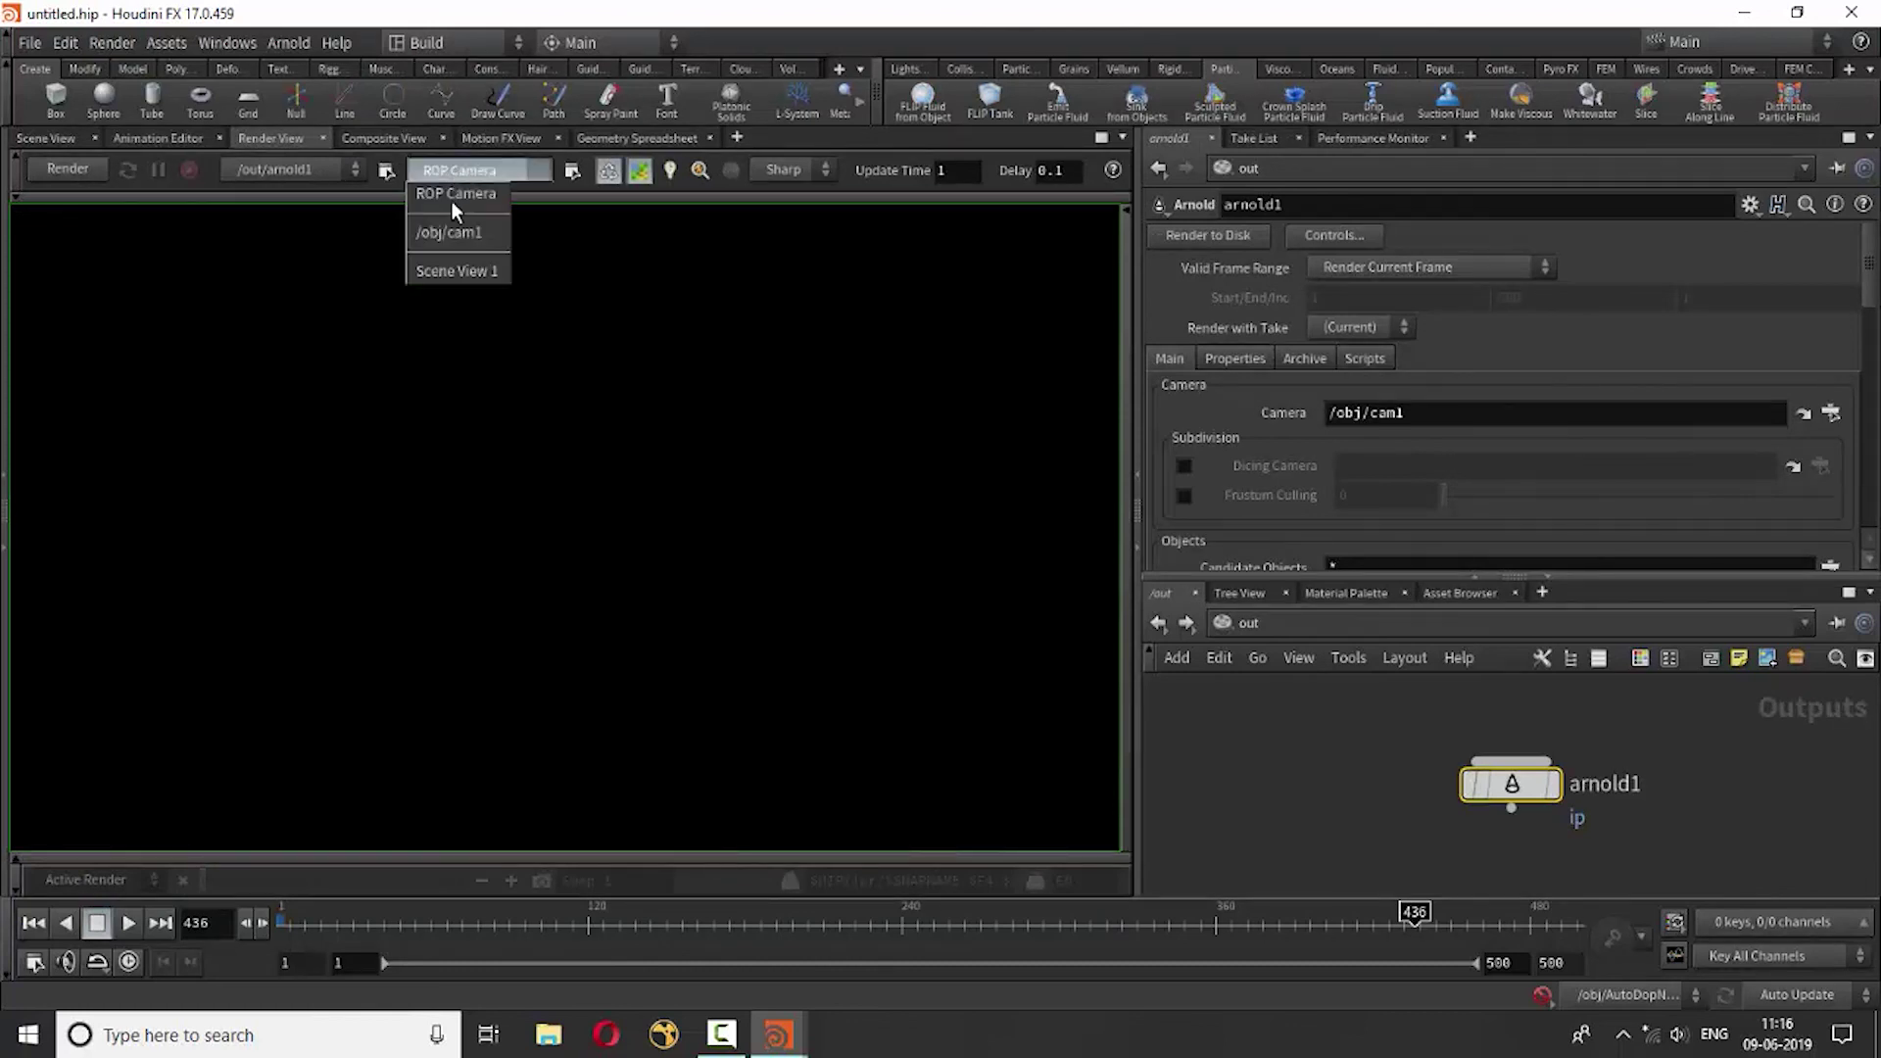
left_click(451, 203)
left_click(171, 339)
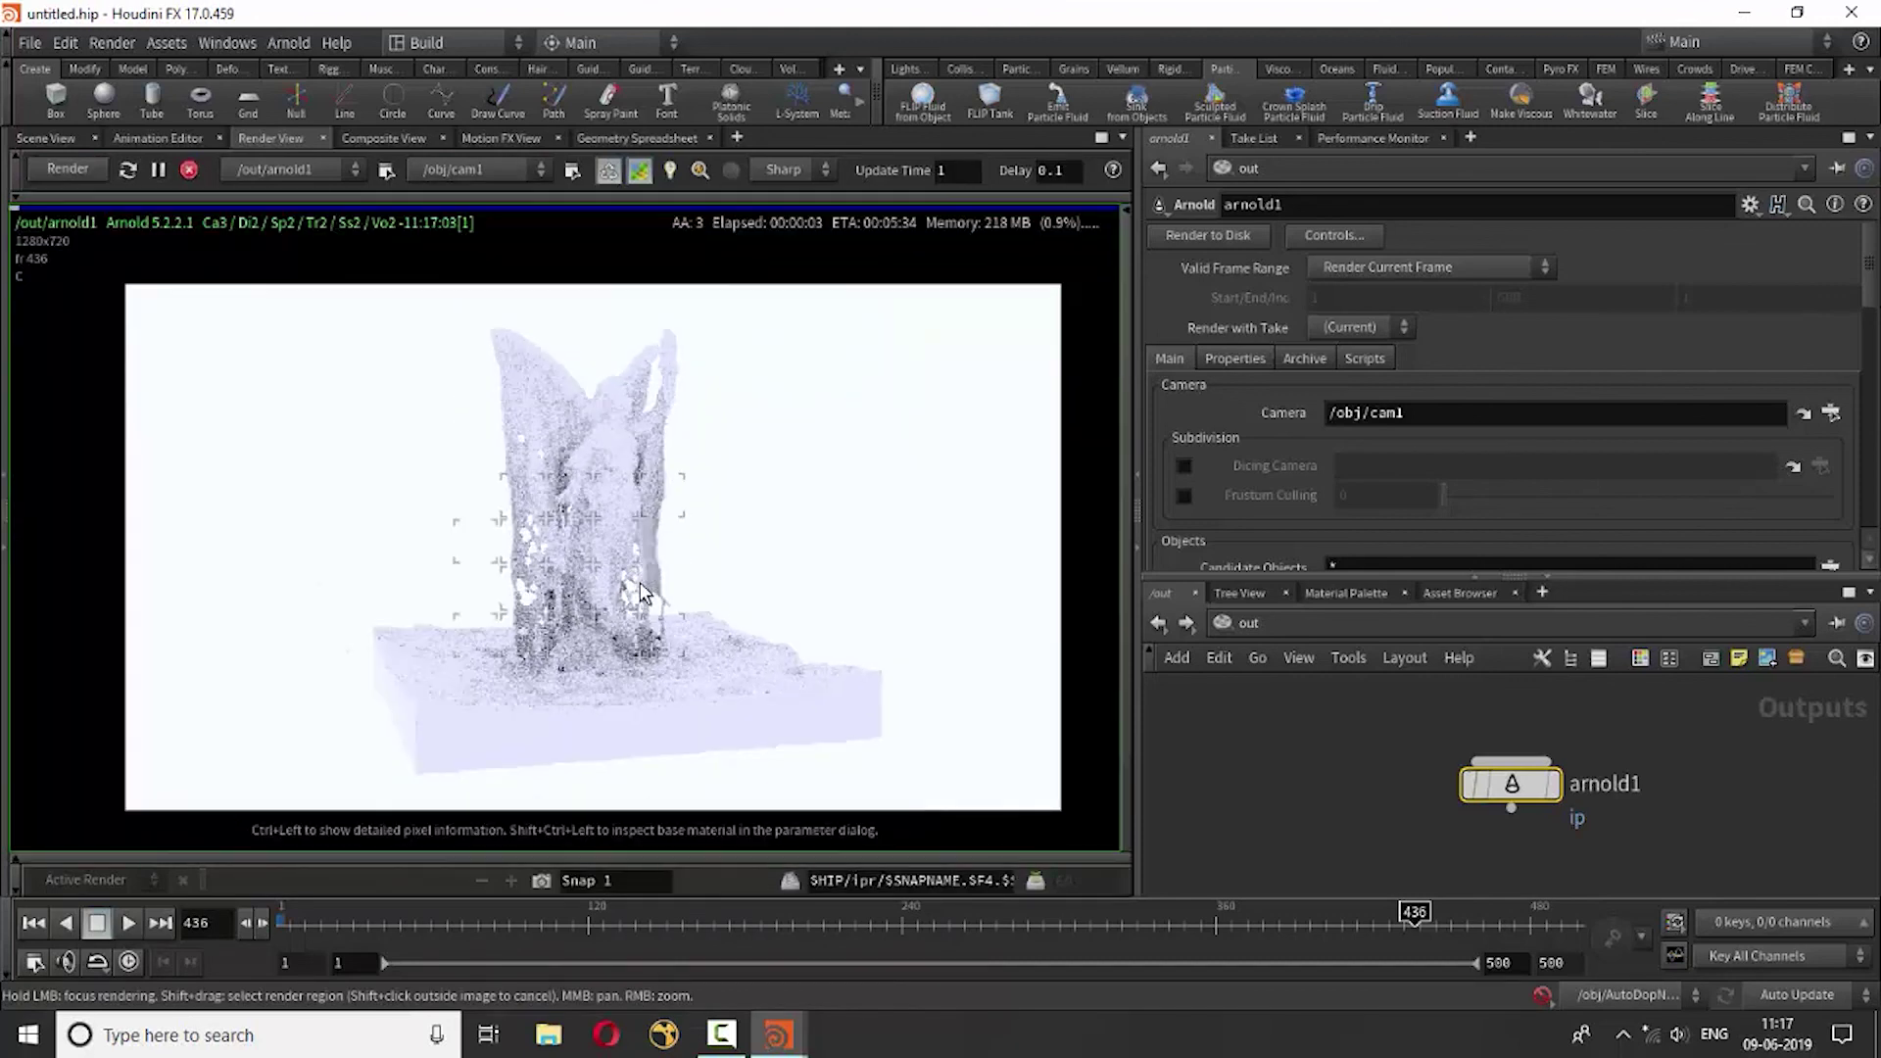
Set arnold_light1's camera contribution to 0.5.
left_click(1160, 624)
middle_click_drag(1558, 764, 1552, 859)
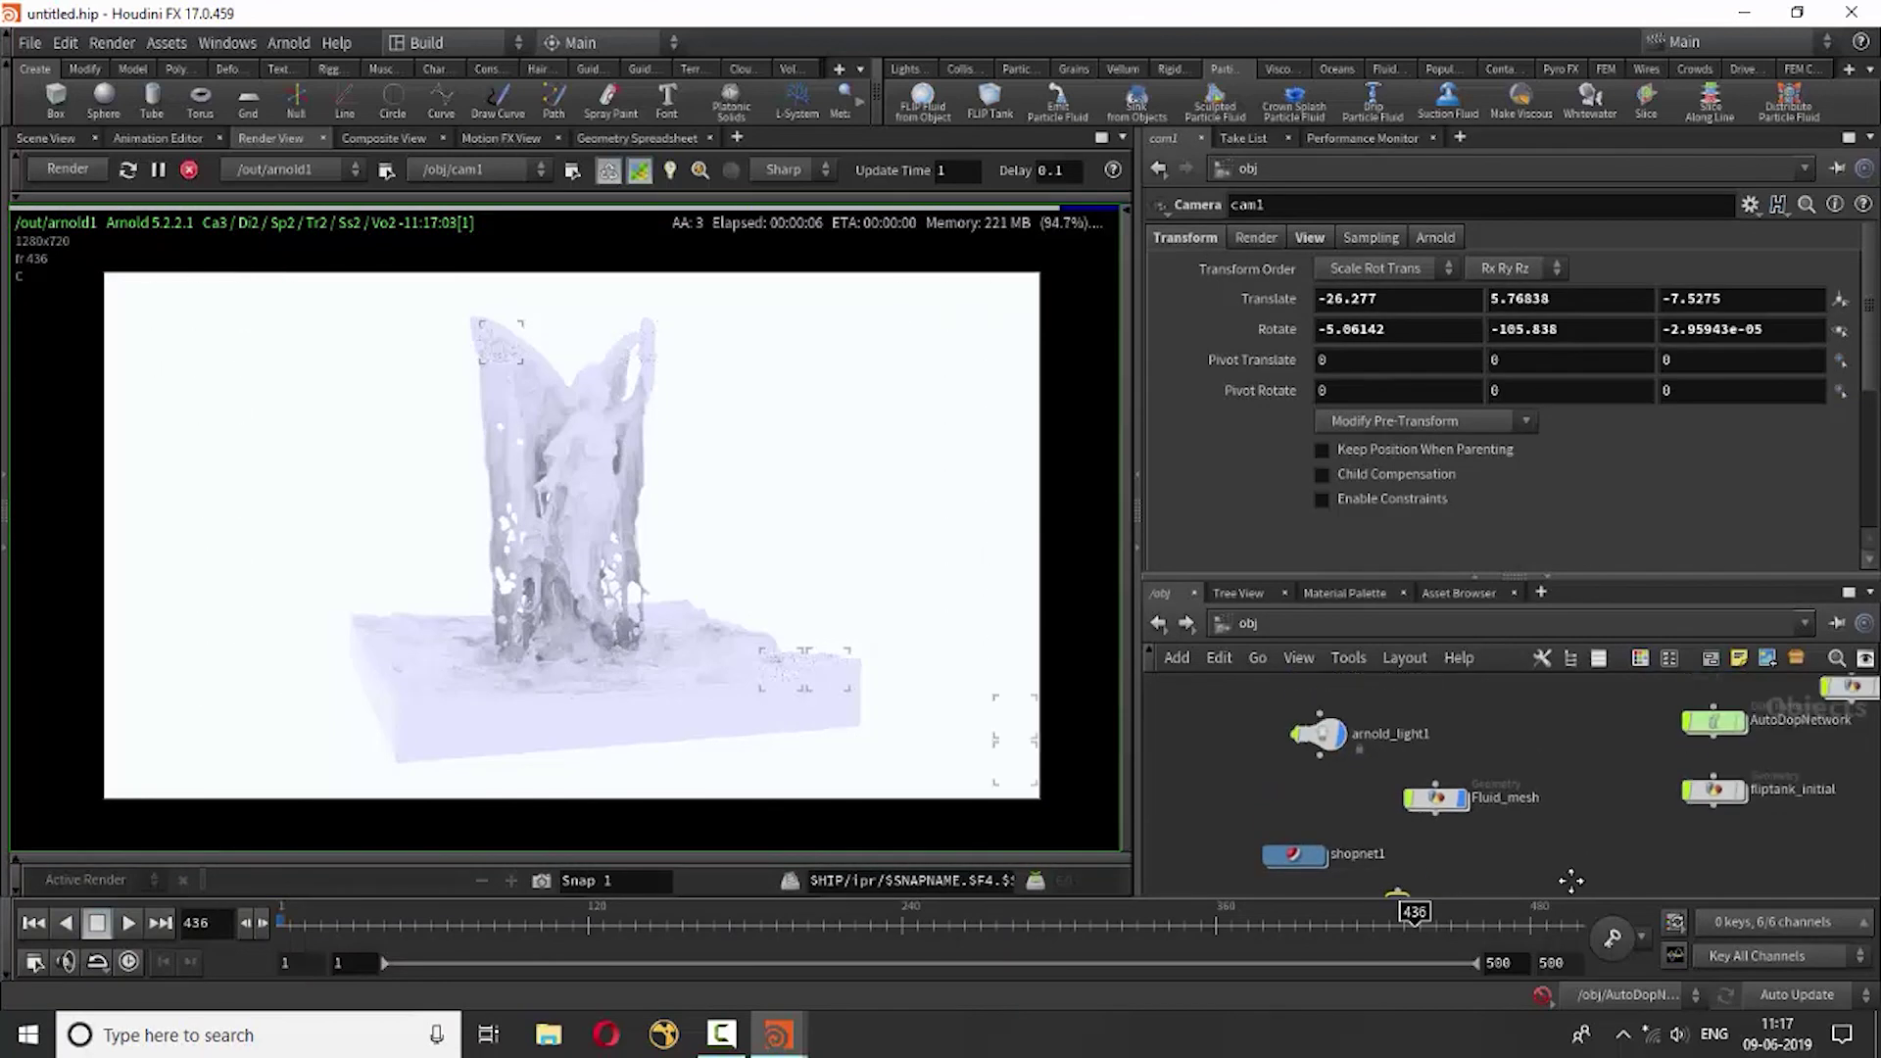
left_click(1313, 770)
left_click(1460, 238)
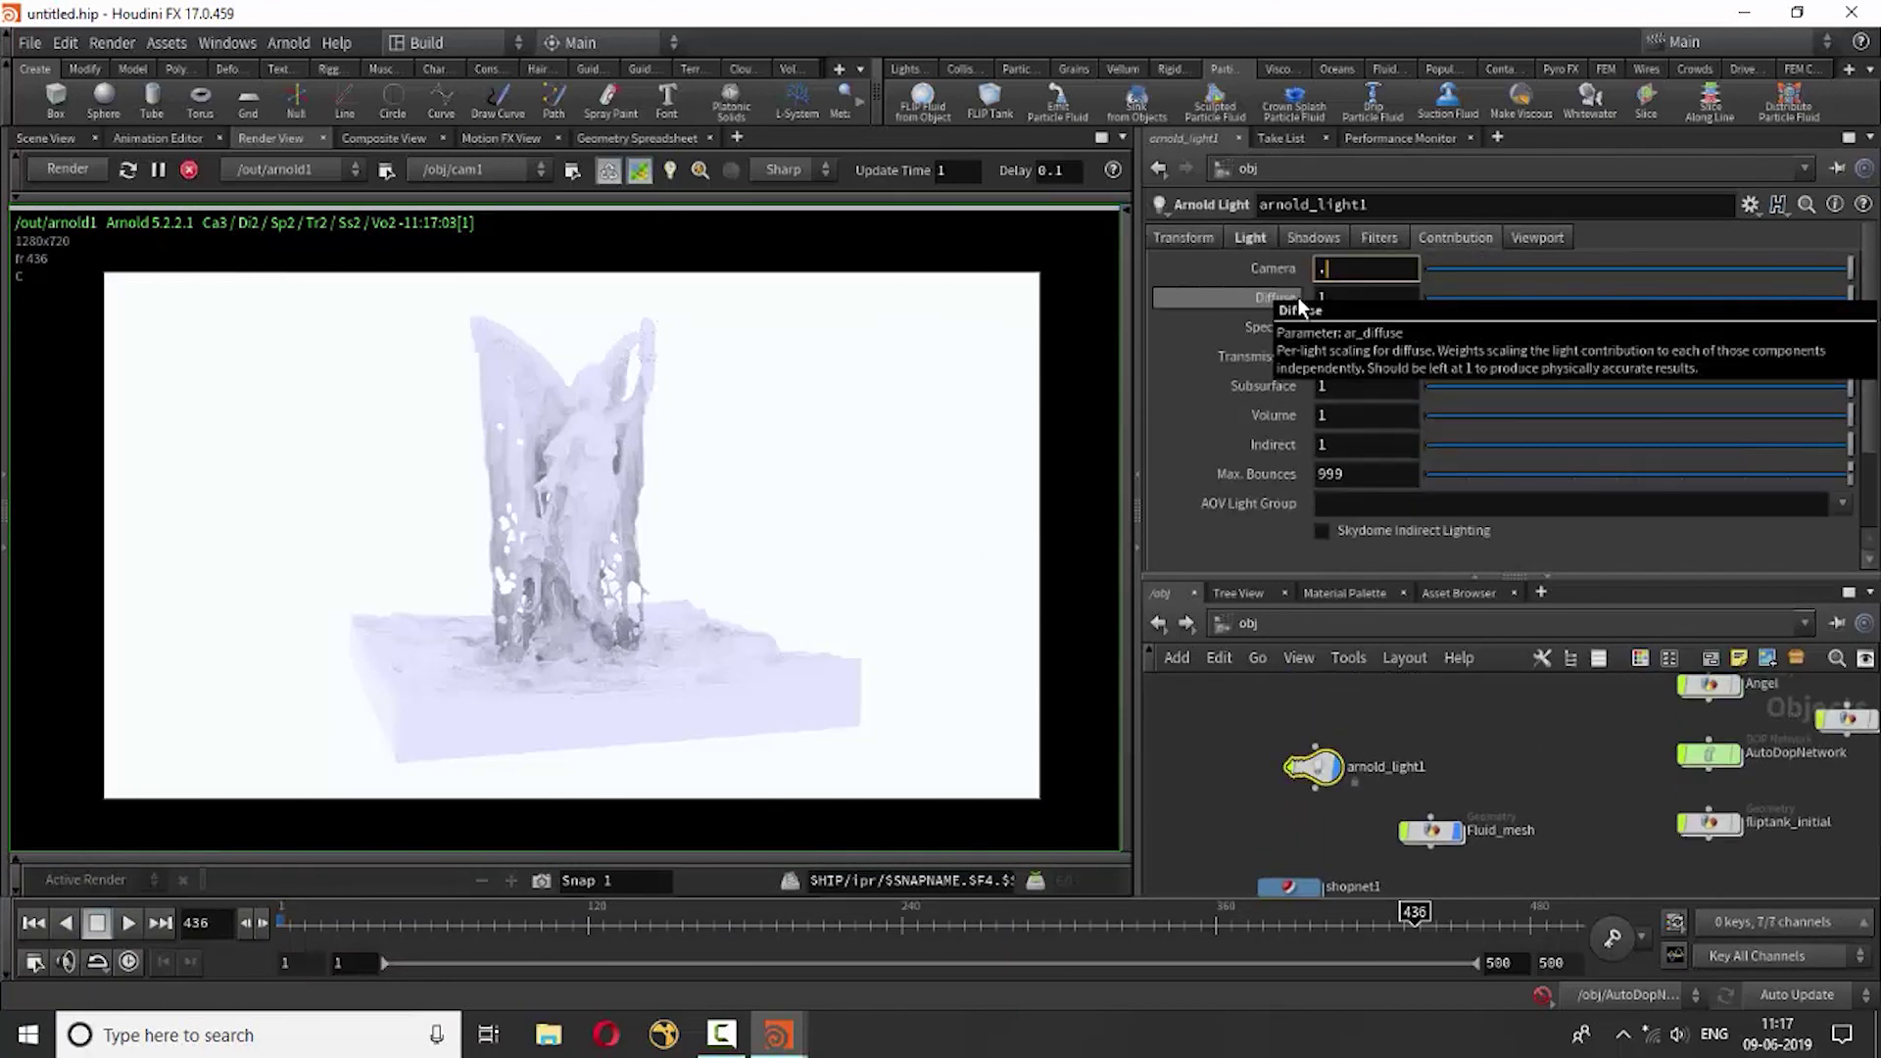
type(".5")
key("Return")
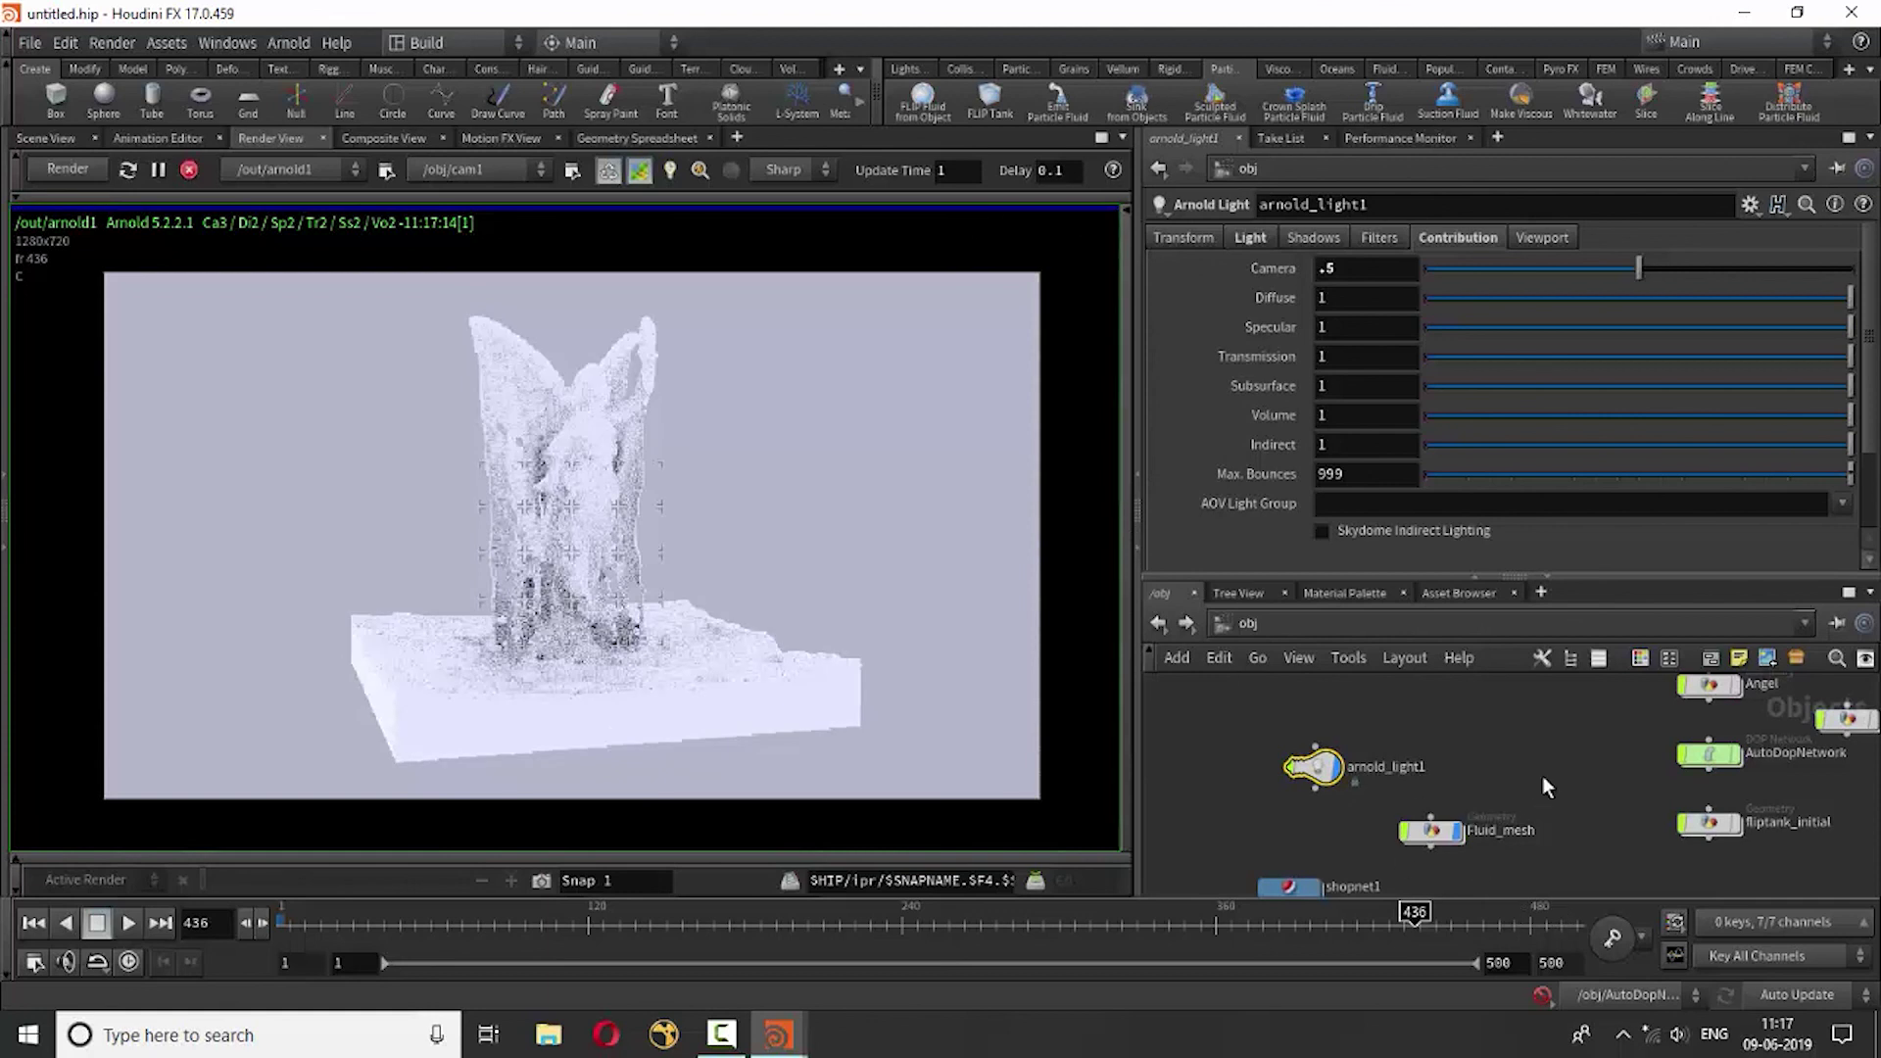
Return to standard_surface1 inside shopnet1/arnold_vopnet1 and enlarge its parameter pane.
middle_click_drag(1544, 778, 1556, 721)
double_click(1321, 816)
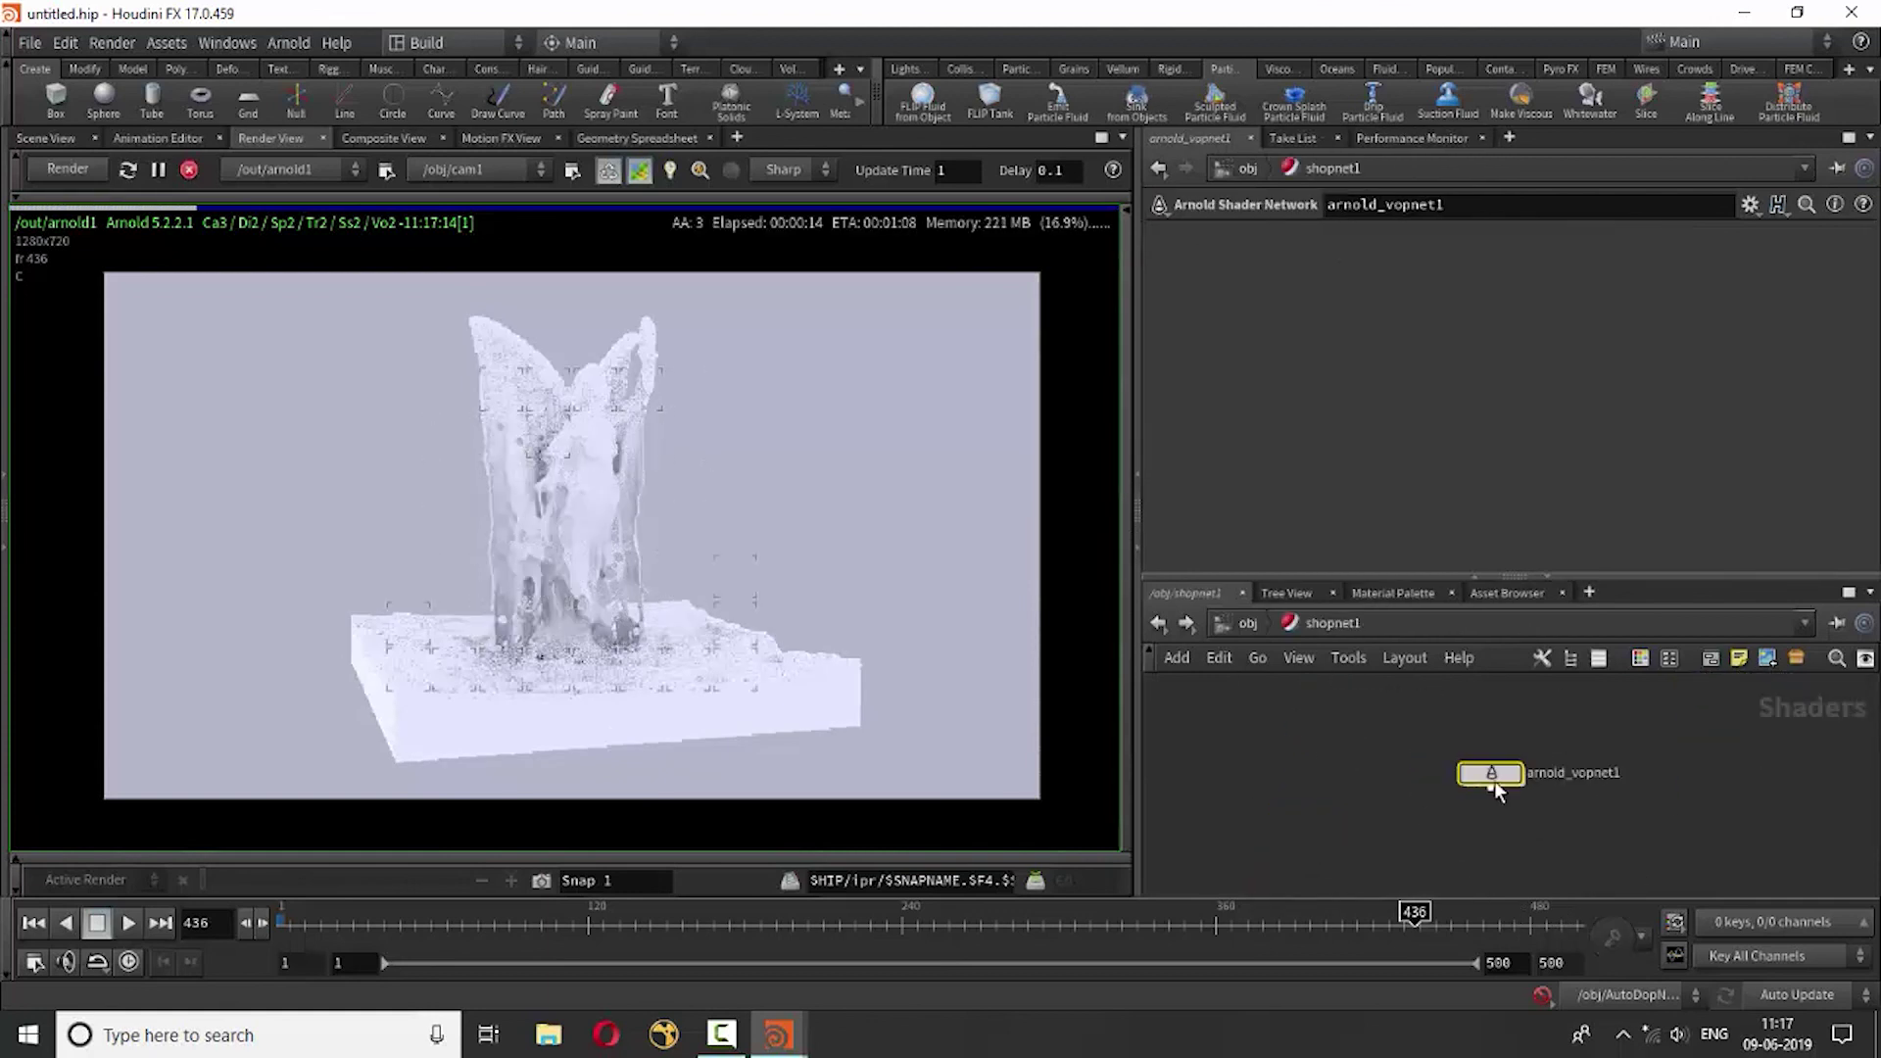
double_click(1493, 782)
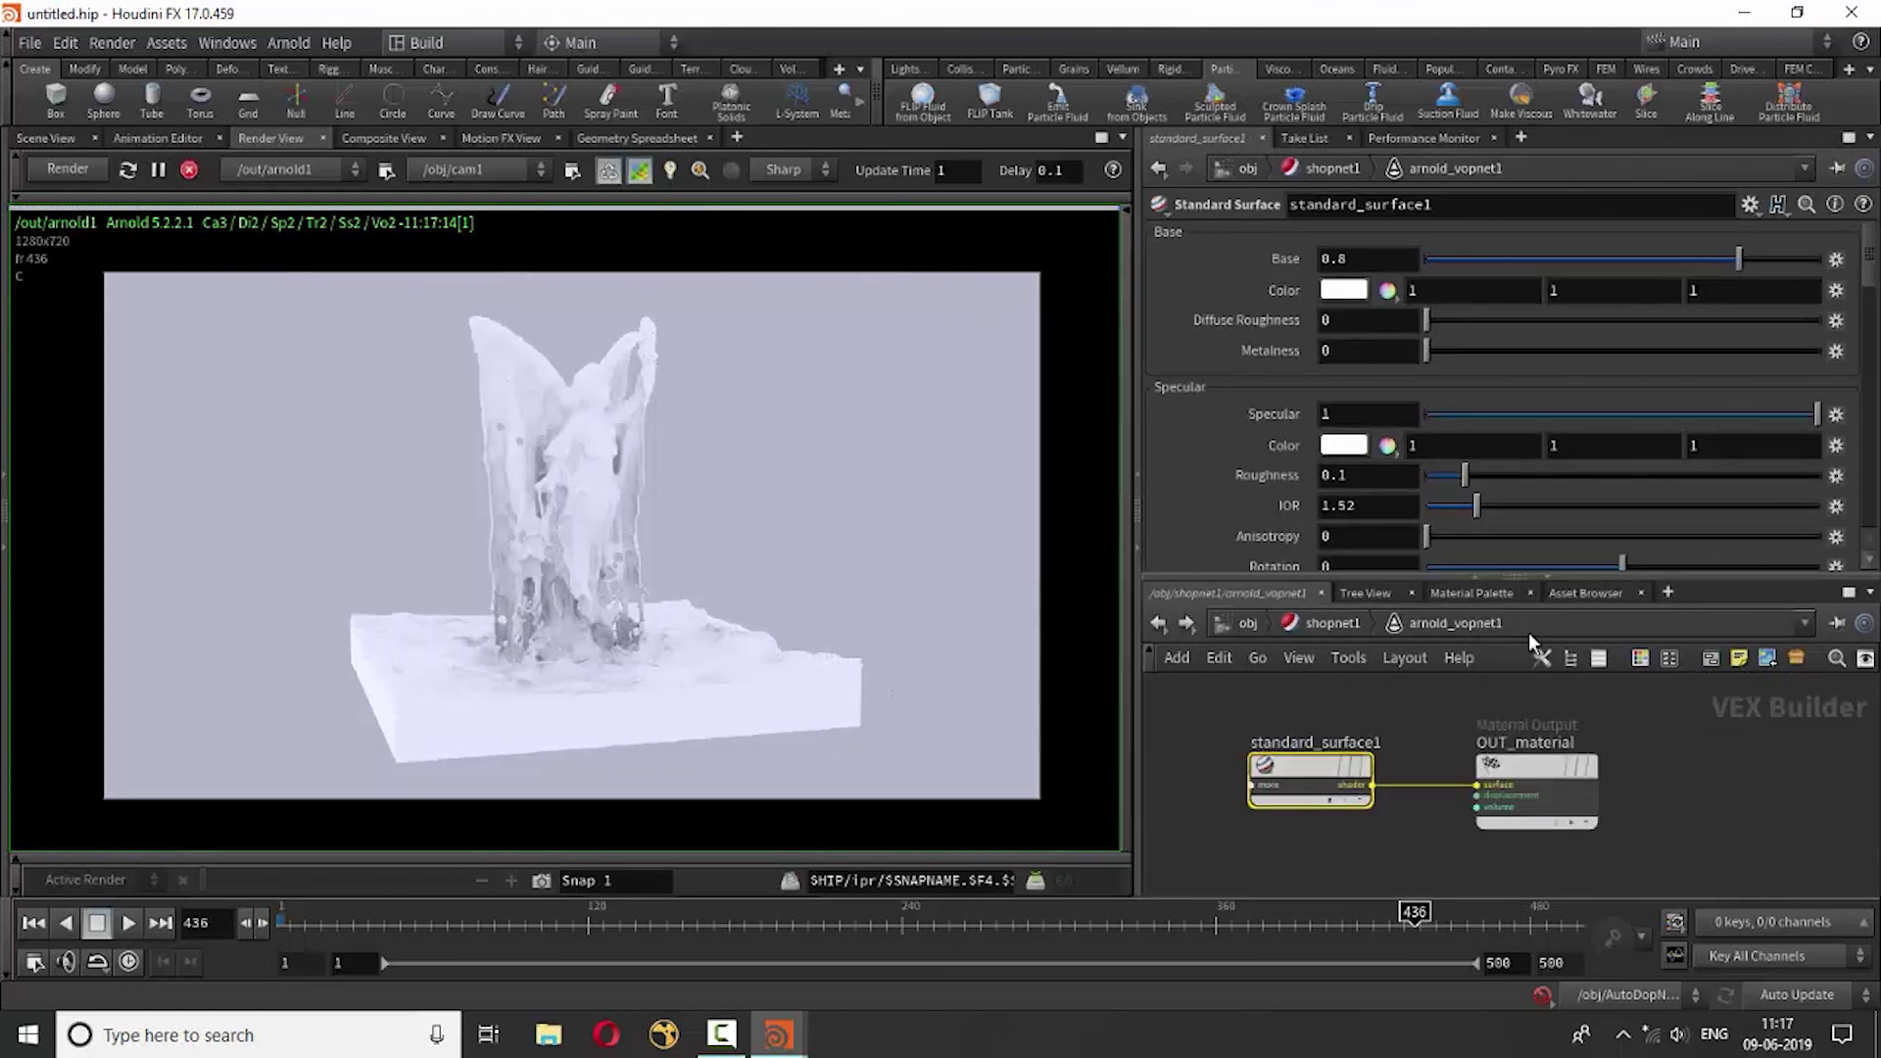
left_click_drag(1480, 576, 1481, 701)
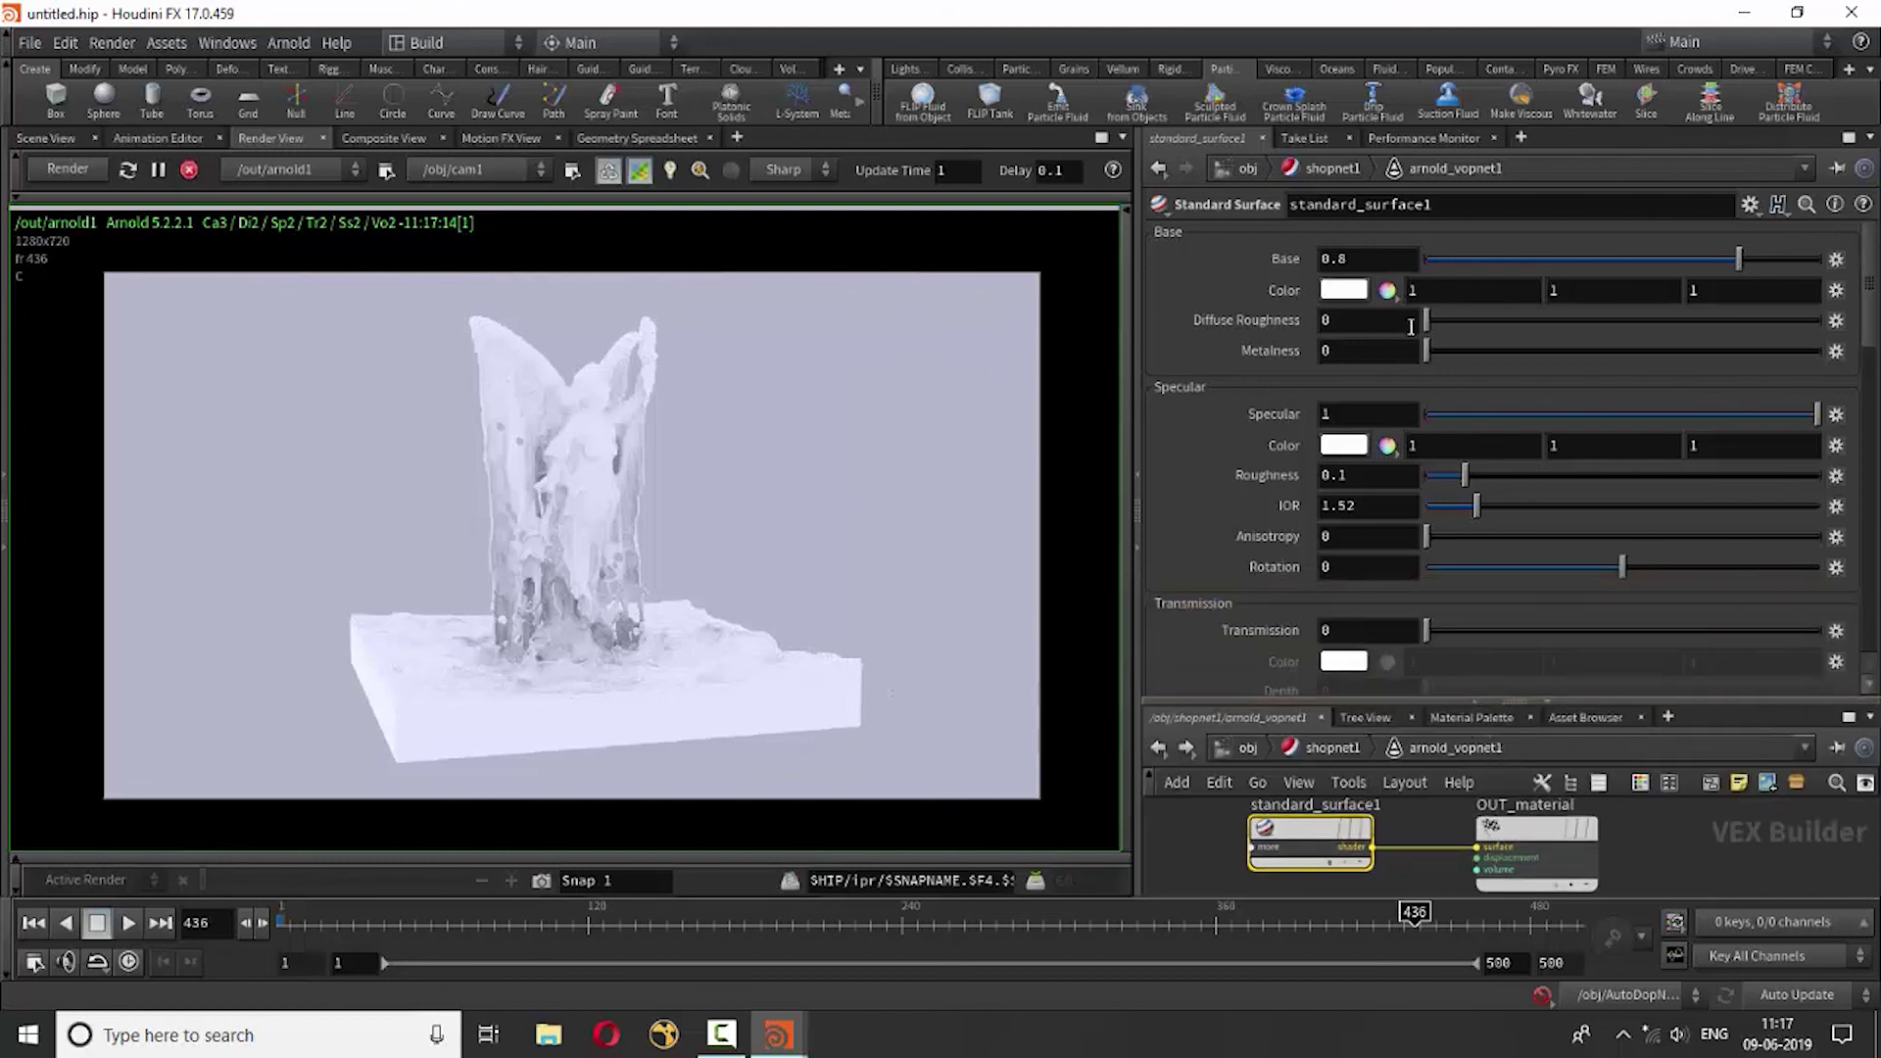
Set standard_surface1's base colour to bright green (00FF23) and stop the render.
left_click(1344, 291)
mouse_move(1091, 320)
left_mouse_down()
mouse_move(1041, 337)
mouse_move(1108, 332)
mouse_move(1155, 286)
mouse_move(1032, 321)
mouse_move(1003, 236)
mouse_move(1033, 229)
left_mouse_up()
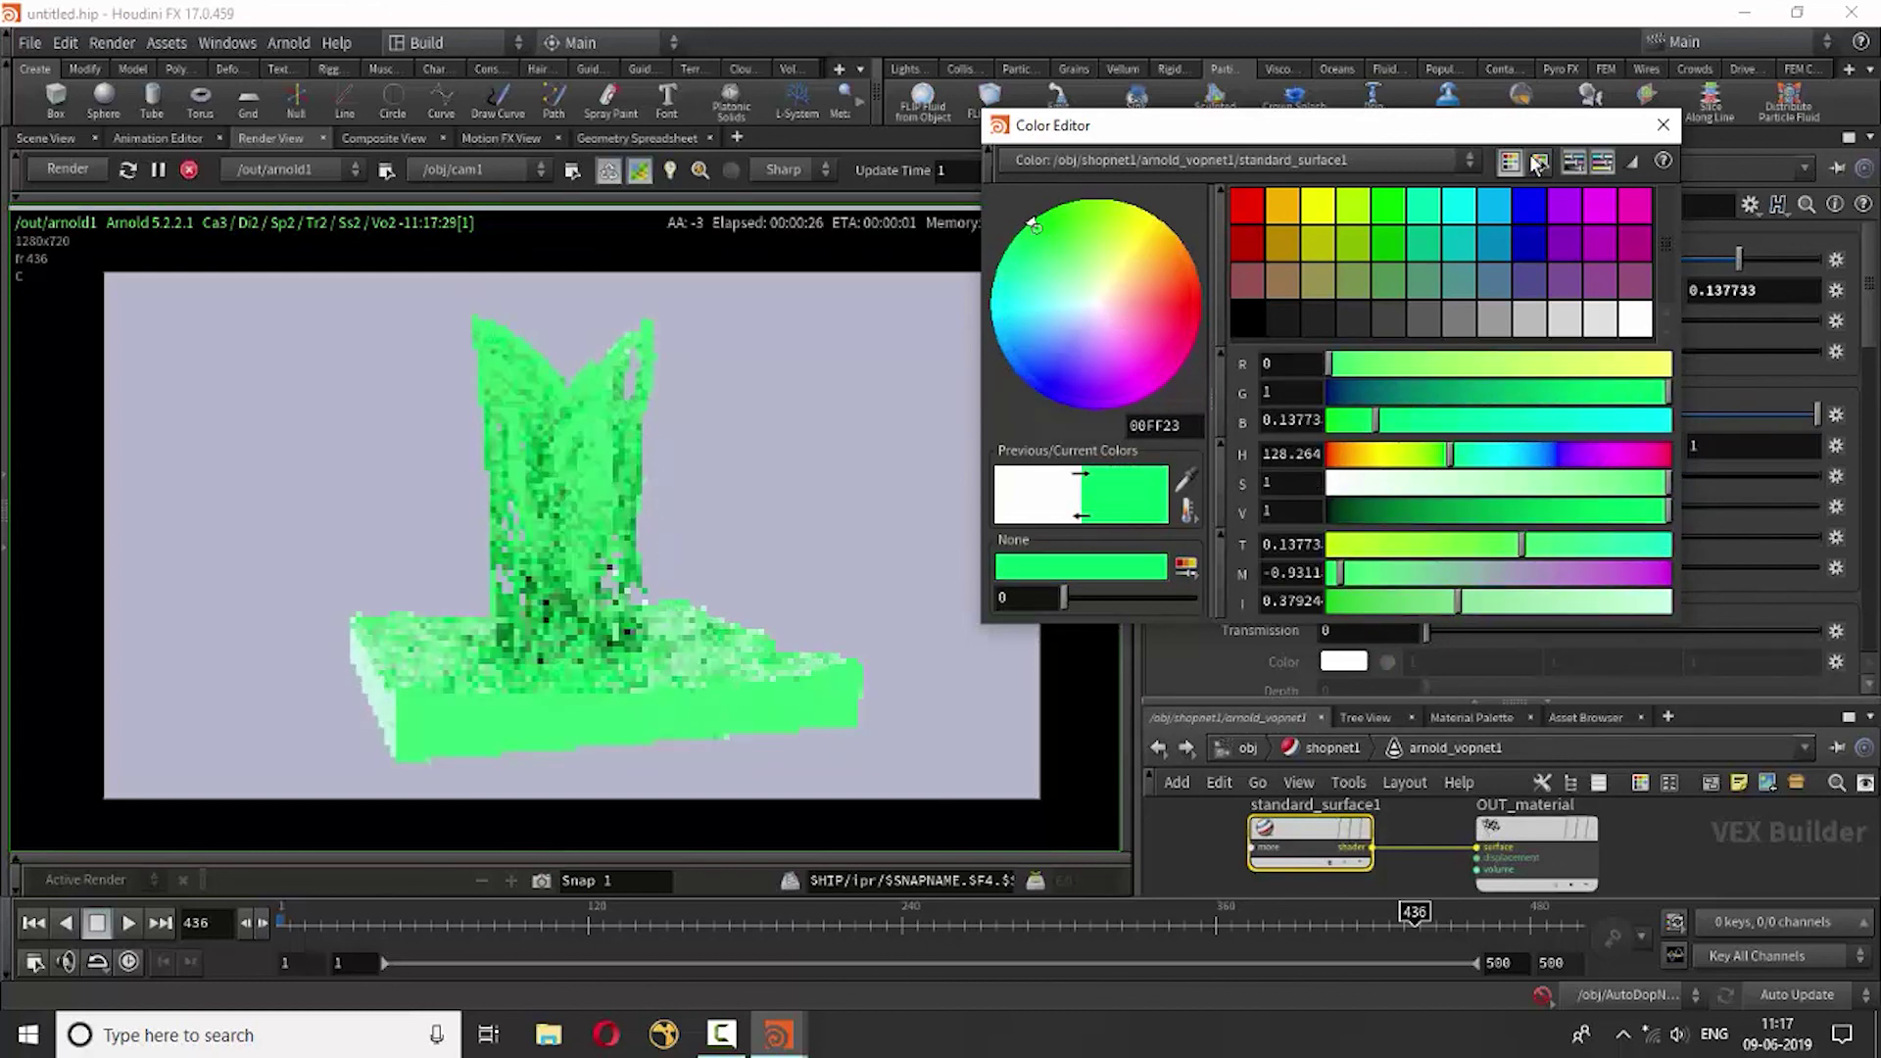
left_click(1662, 124)
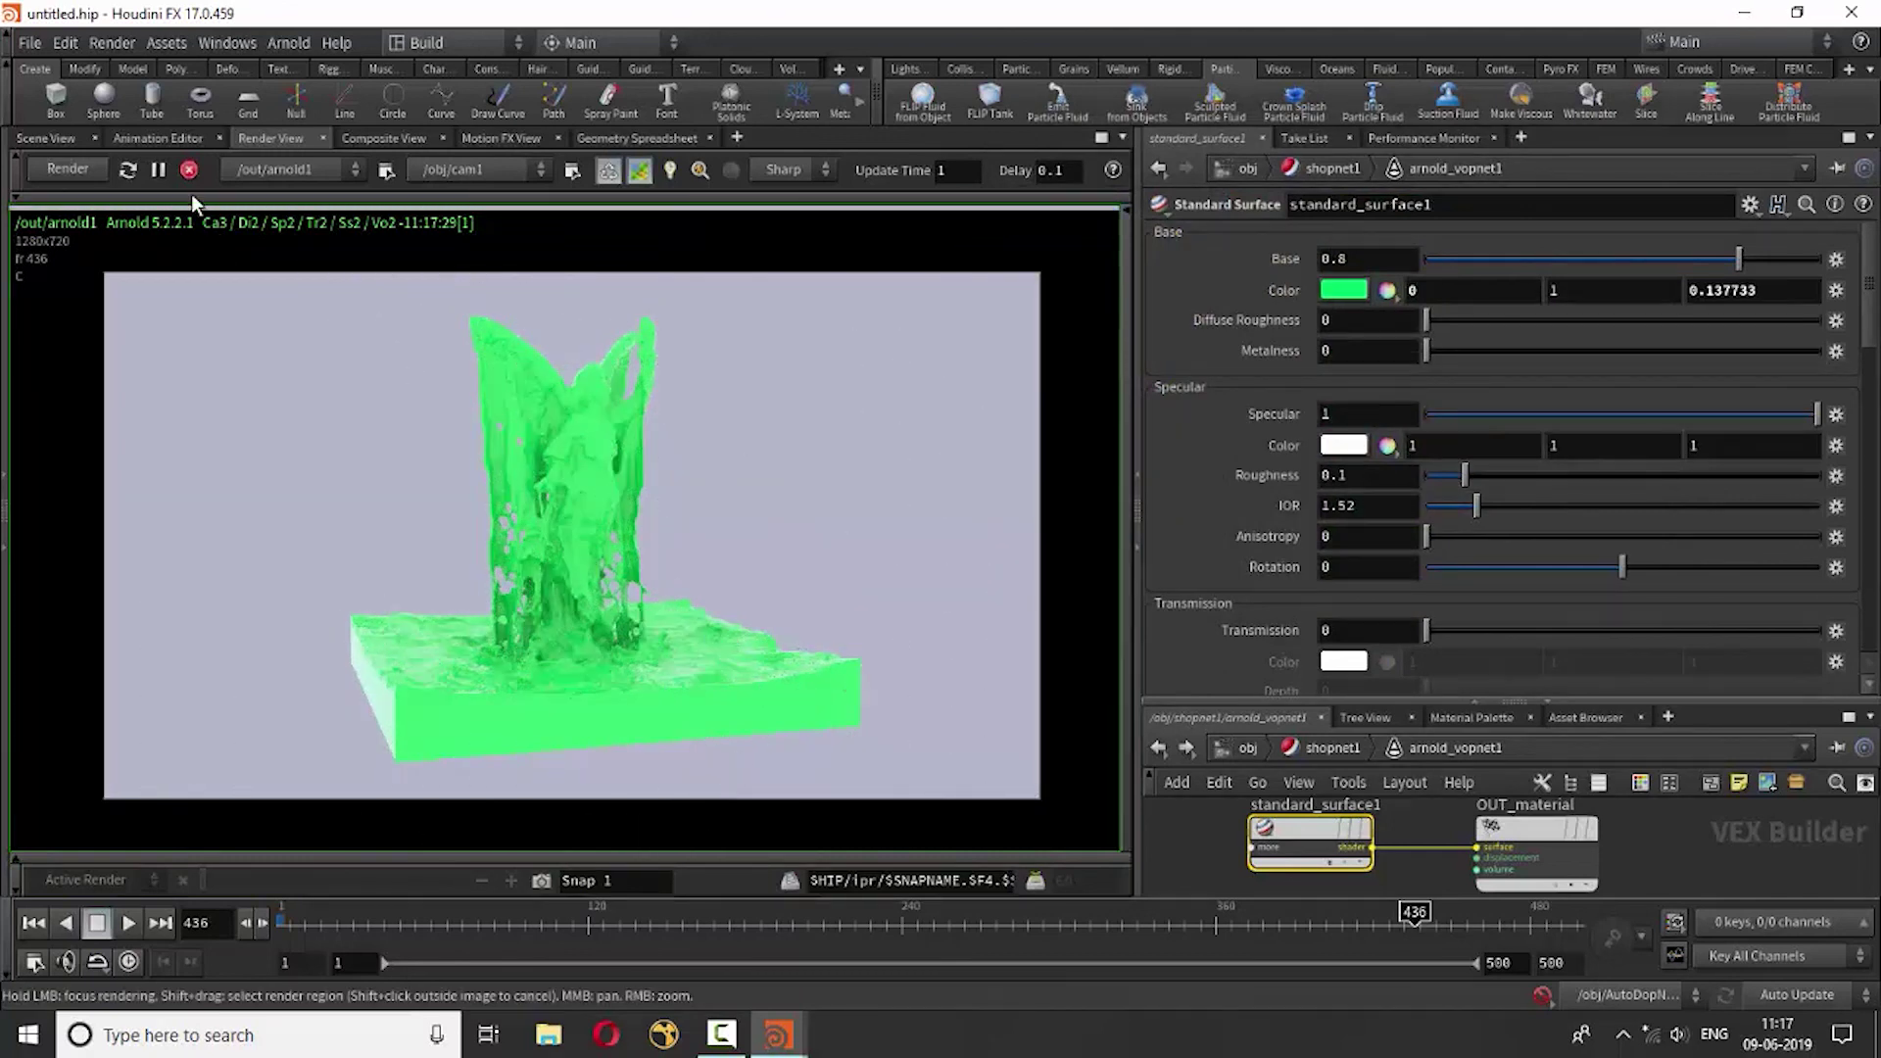
left_click(190, 168)
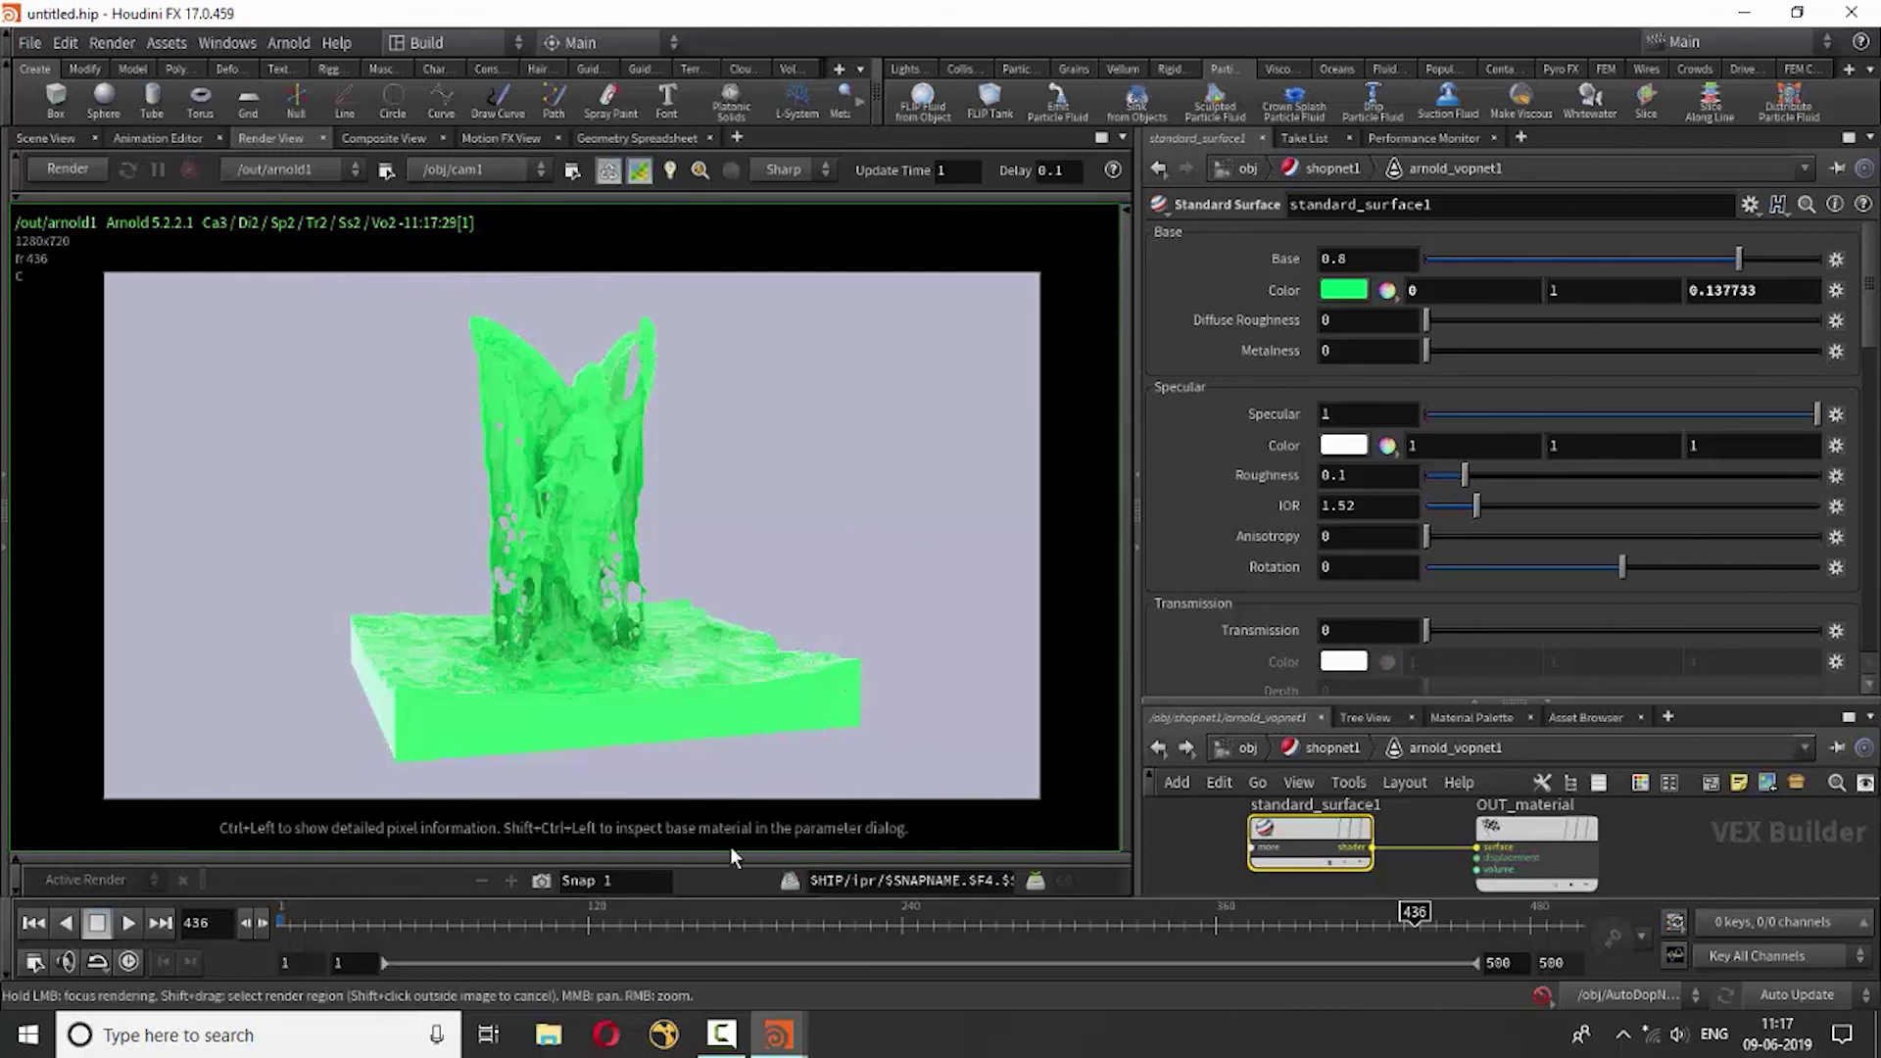